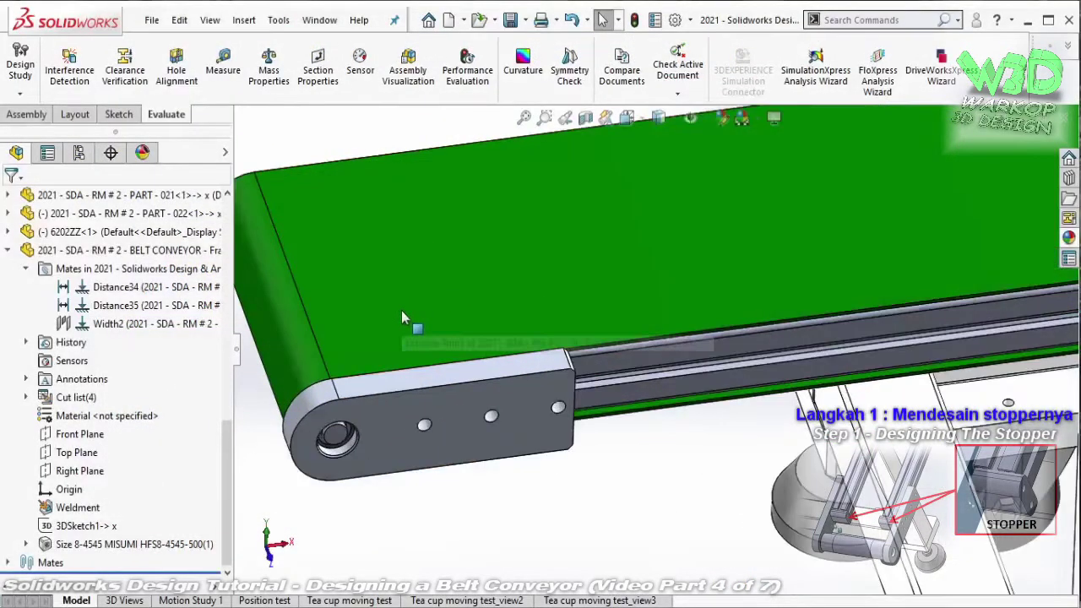
- Hide the conveyor belt and orbit toward the plate end of the profile
click(401, 310)
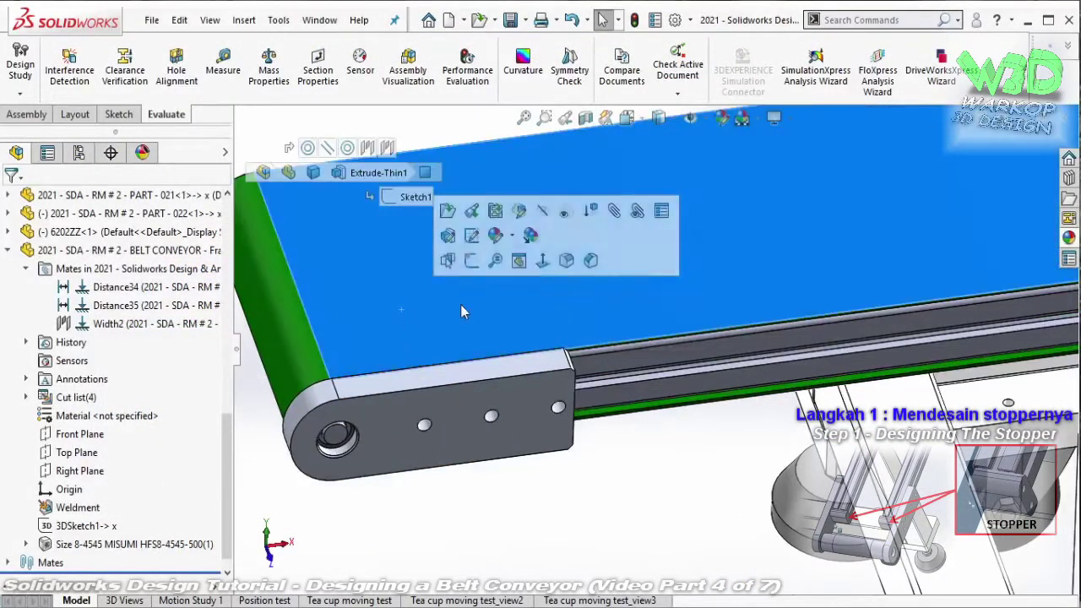
click(495, 211)
mouse_move(507, 253)
middle_down()
mouse_move(651, 287)
mouse_move(573, 559)
mouse_move(586, 419)
mouse_move(562, 391)
middle_up()
click(562, 391)
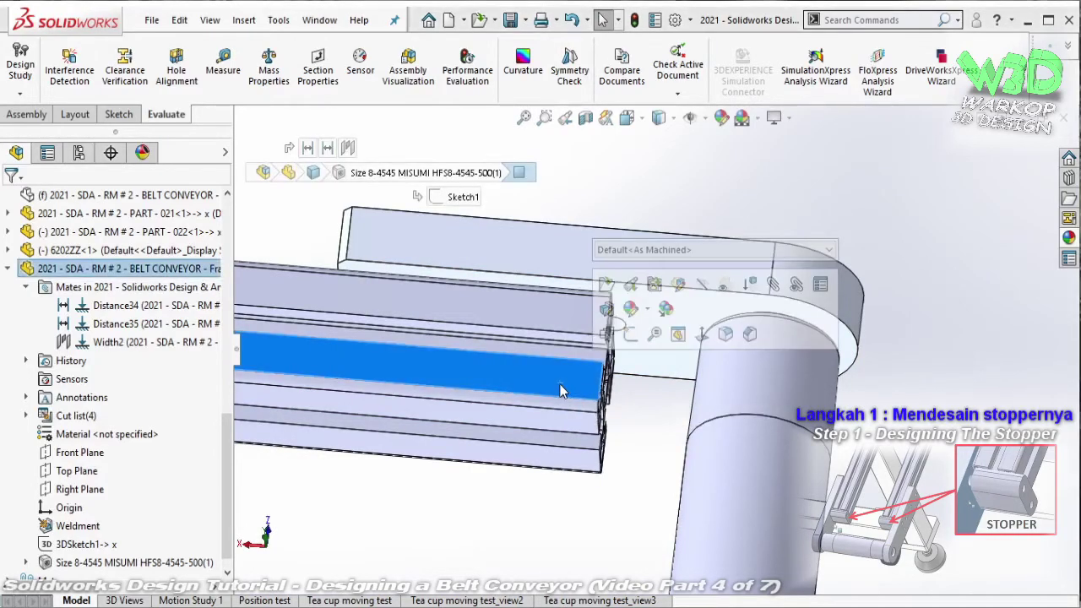
- Change the Distance34 mate from 55 mm to 45 mm, then switch to Front view
click(137, 325)
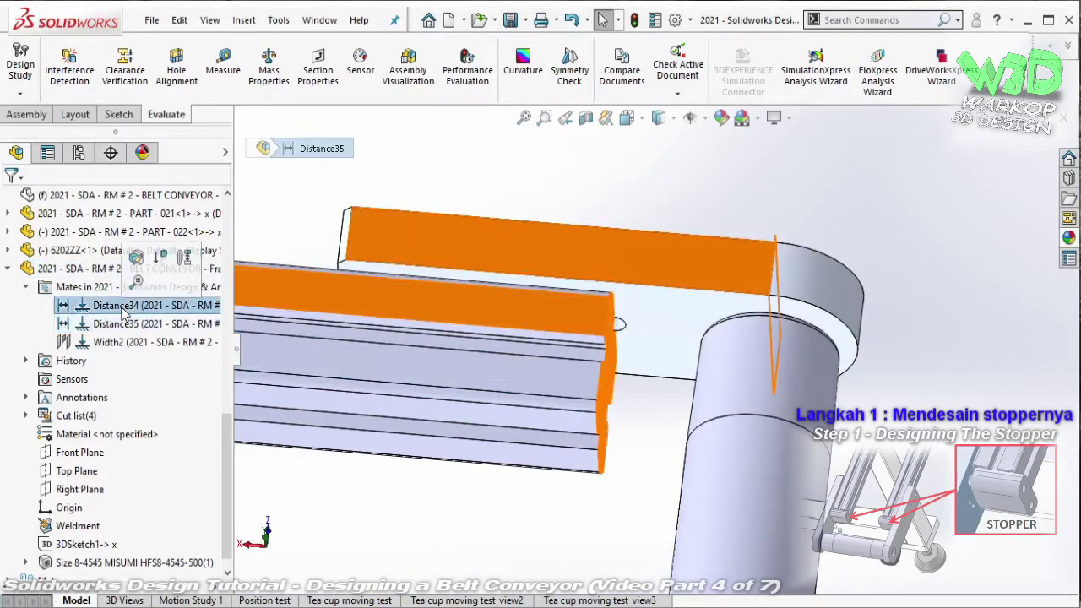
double_click(200, 297)
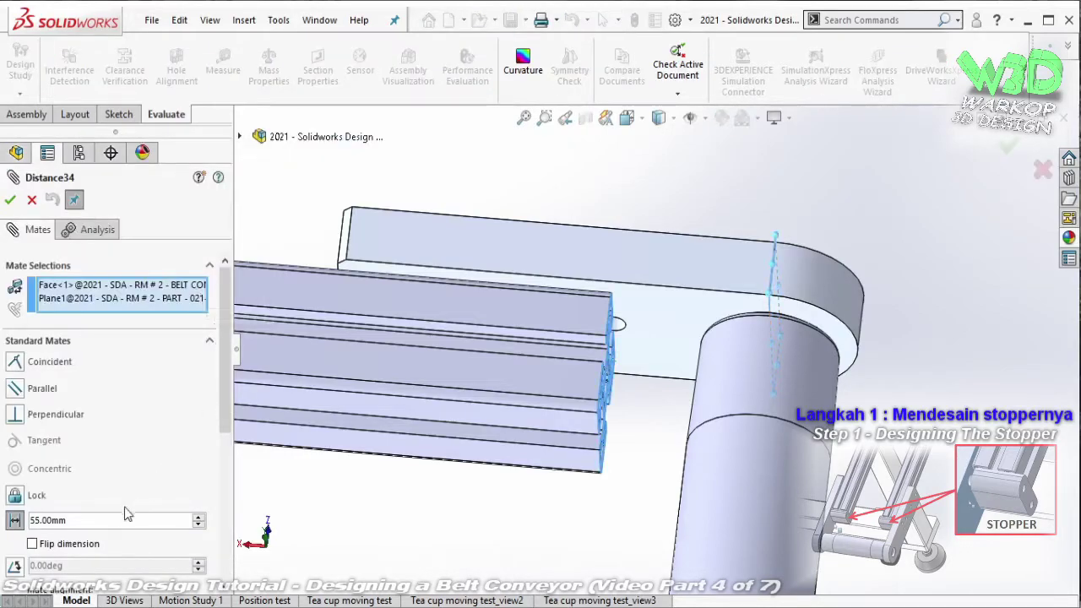
click(15, 521)
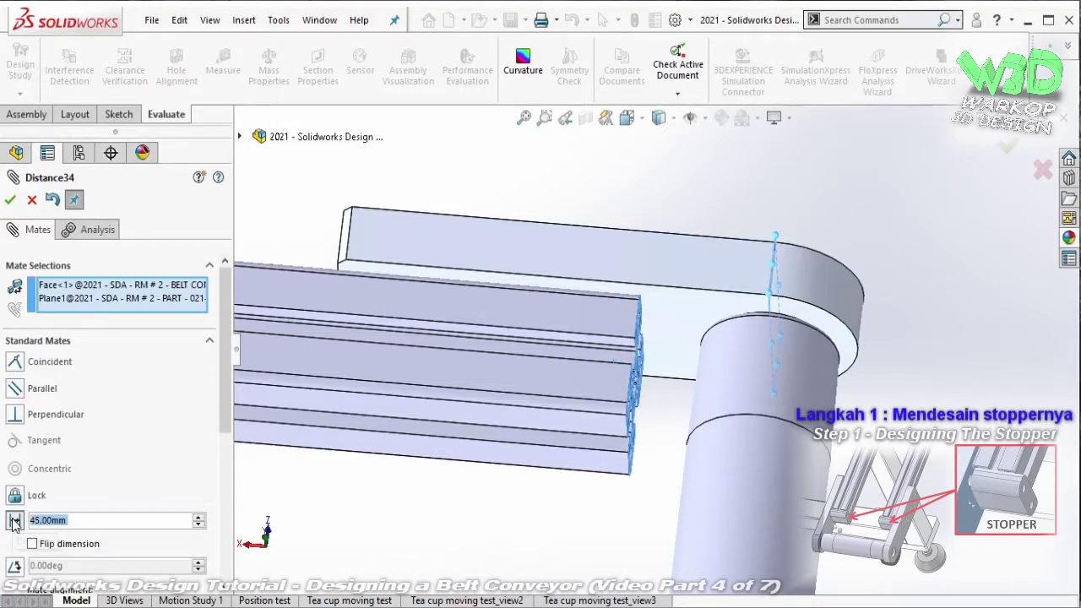
key(Return)
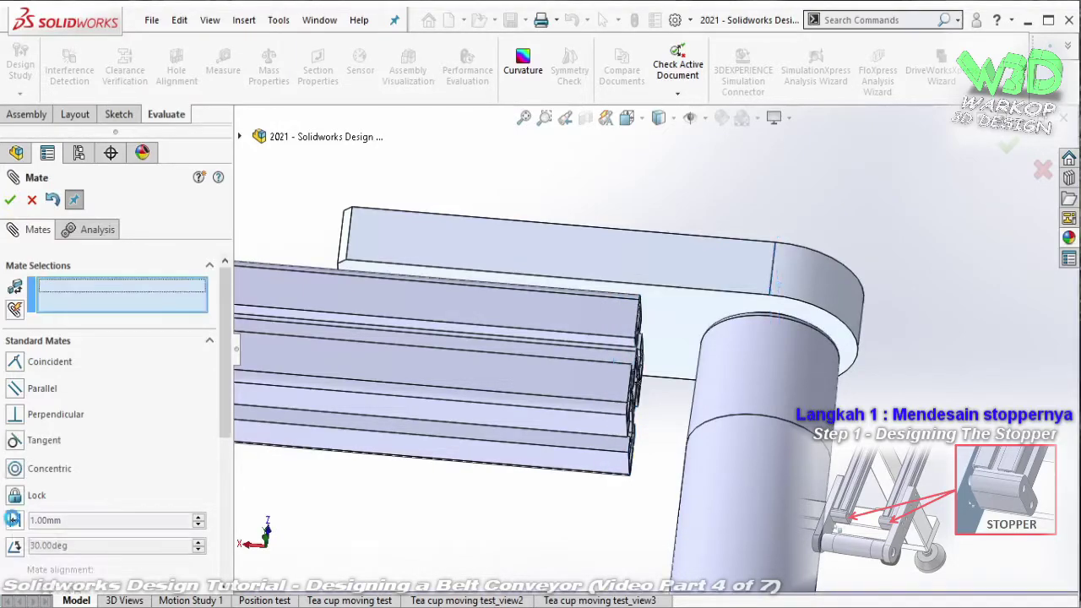
key(Return)
key(ctrl+1)
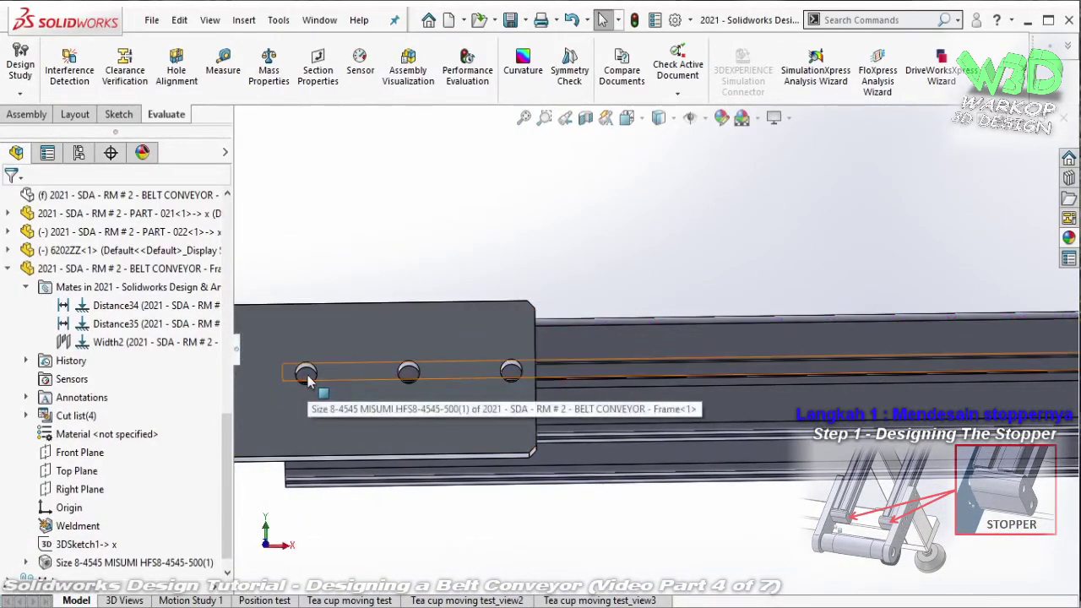
- Change the plate's 150 mm sketch dimension D2@Sketch1 to 200 mm
mouse_move(309, 374)
middle_down()
mouse_move(417, 299)
mouse_move(462, 365)
middle_up()
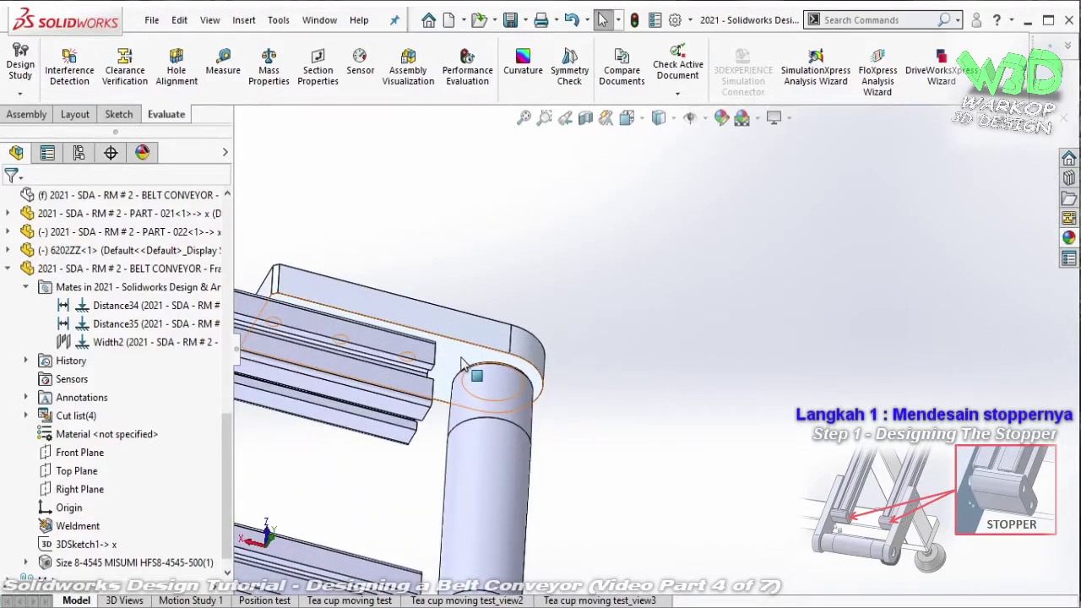
click(462, 365)
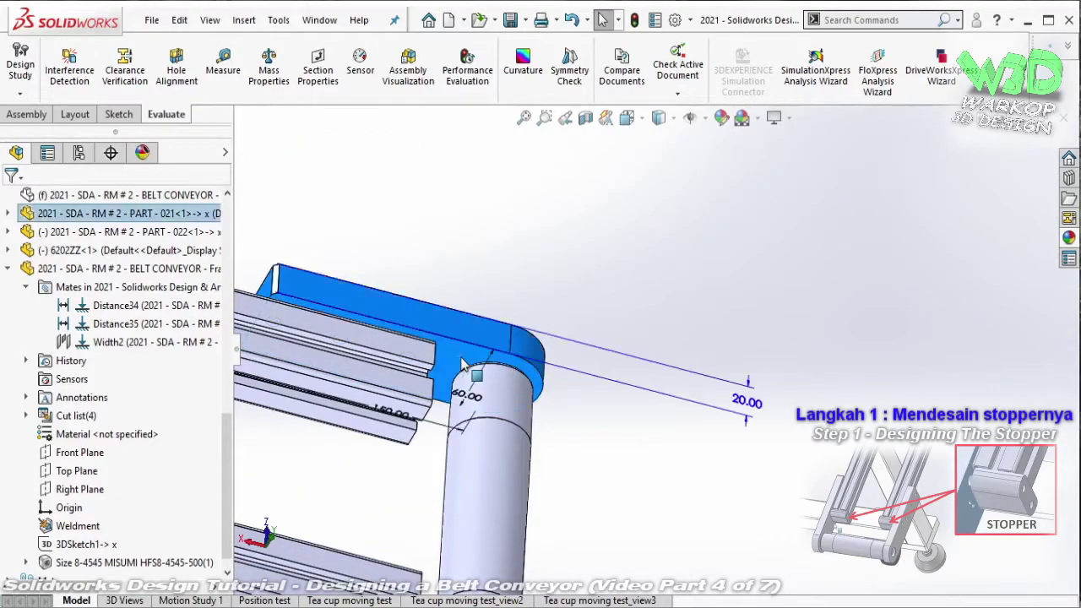
double_click(391, 412)
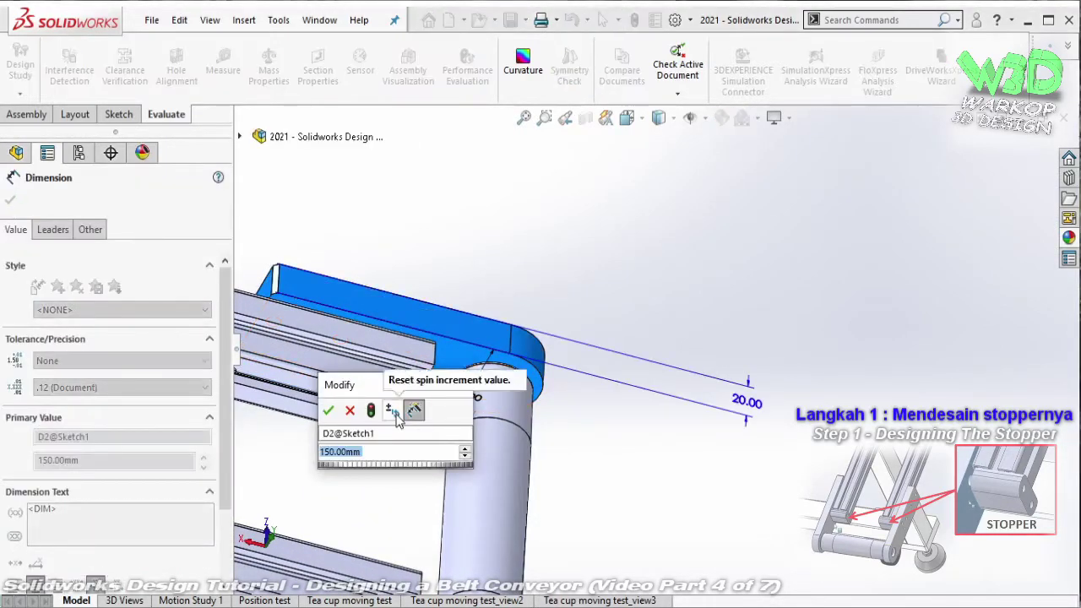
text(200)
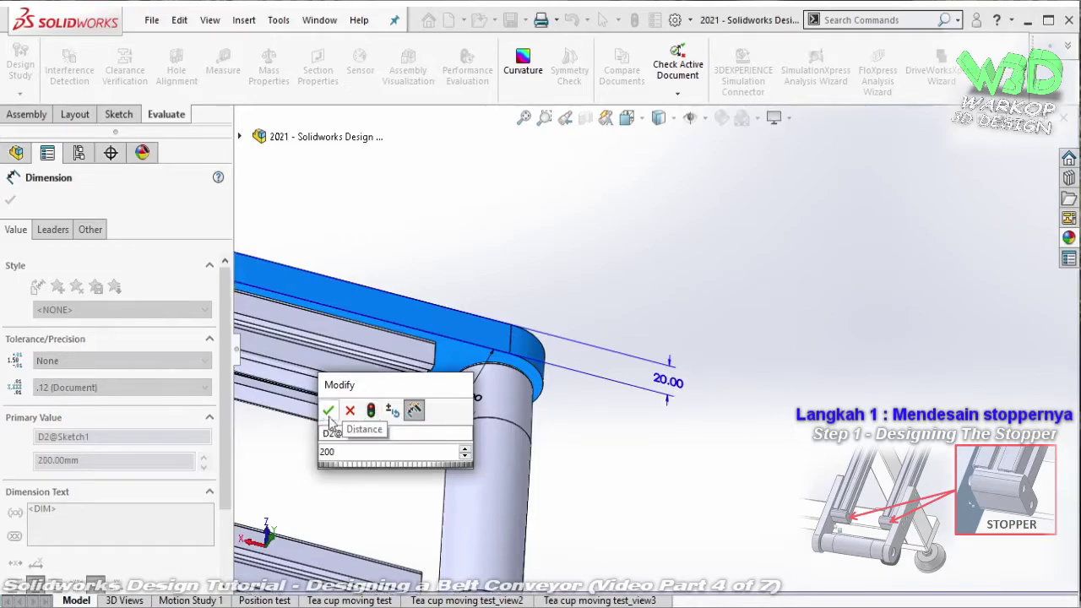
click(327, 410)
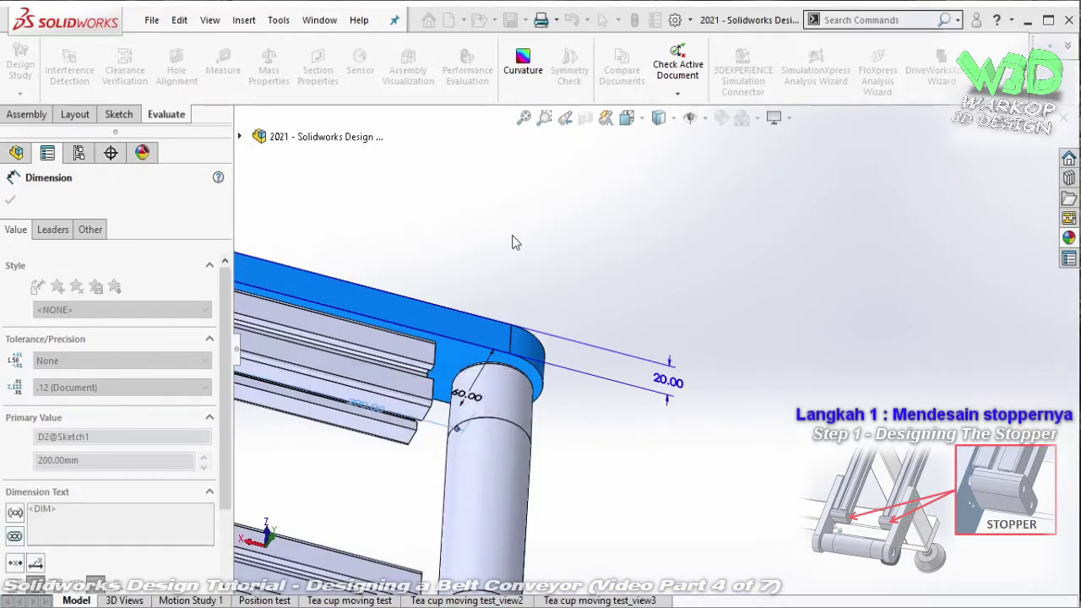
click(460, 330)
middle_drag(460, 330, 537, 375)
- Set the Distance34 mate to 45.00mm+50, giving 95 mm
scroll(537, 376, down, 3)
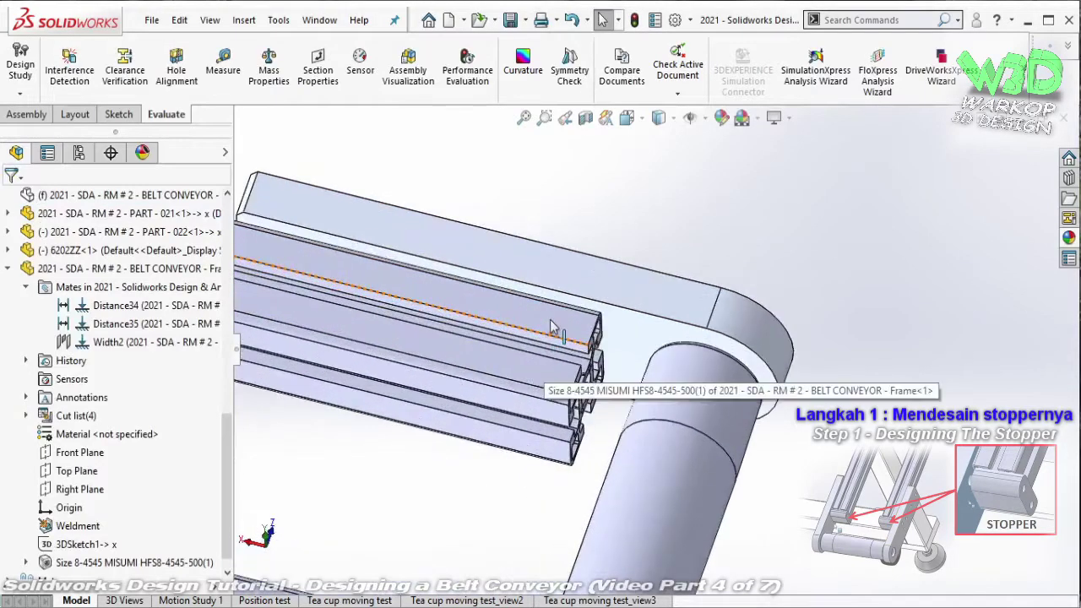
click(550, 319)
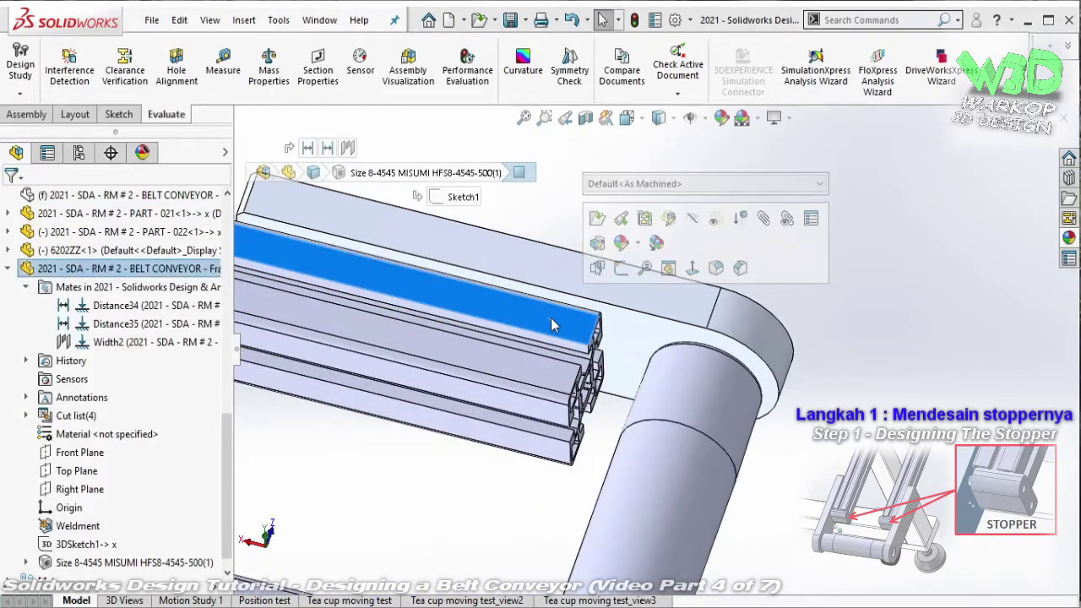
click(134, 307)
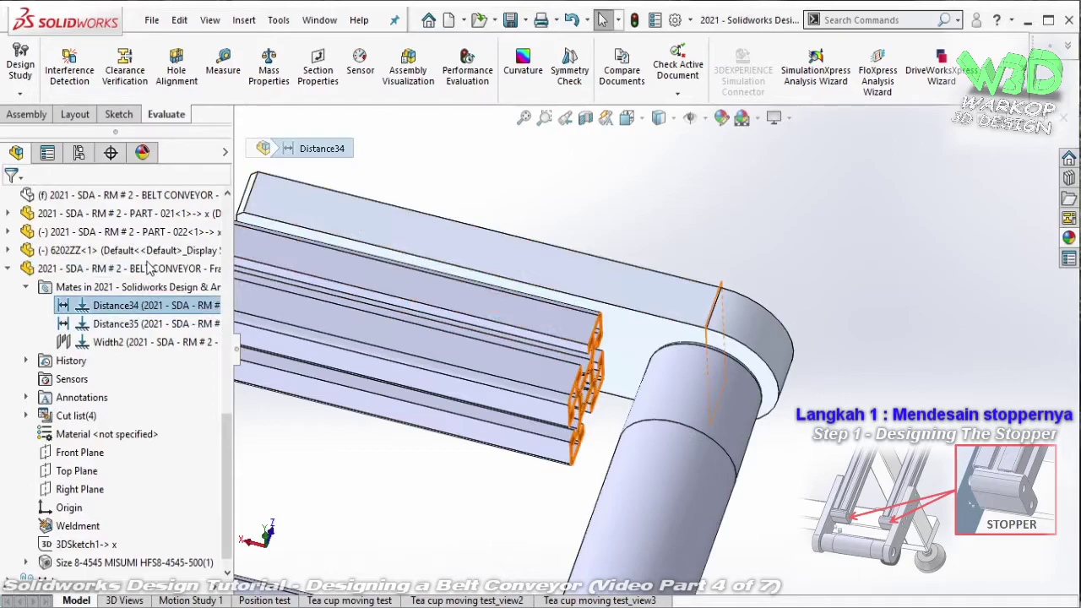
double_click(148, 305)
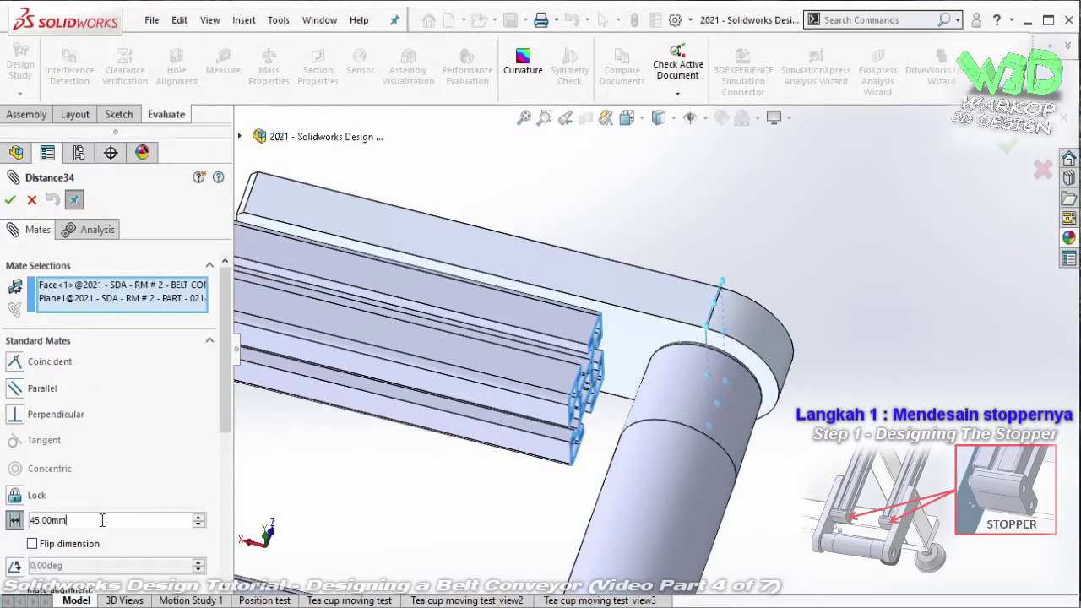
text(+50)
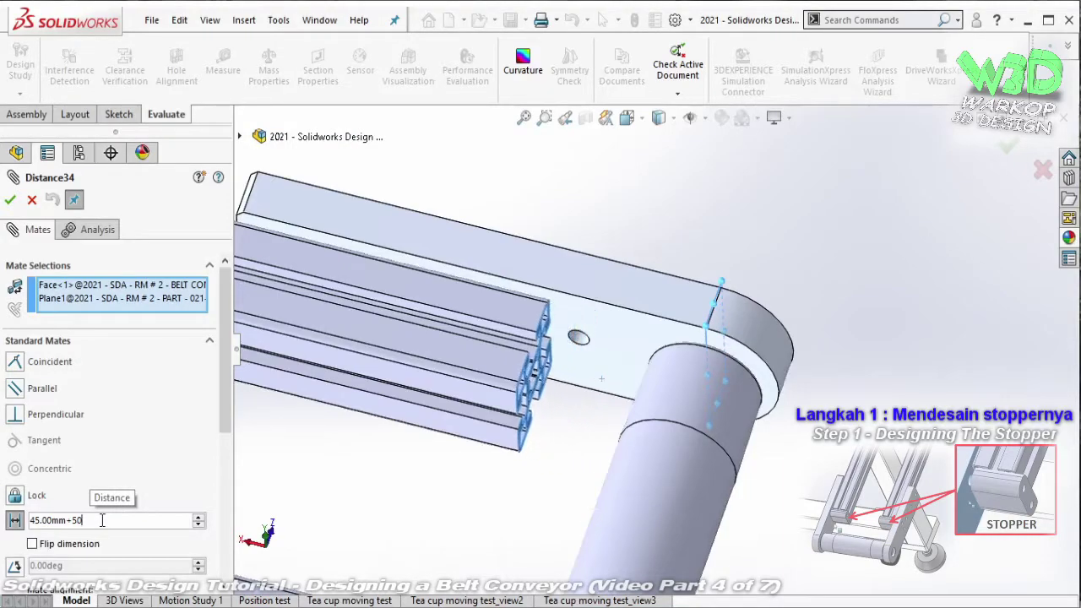
key(Return)
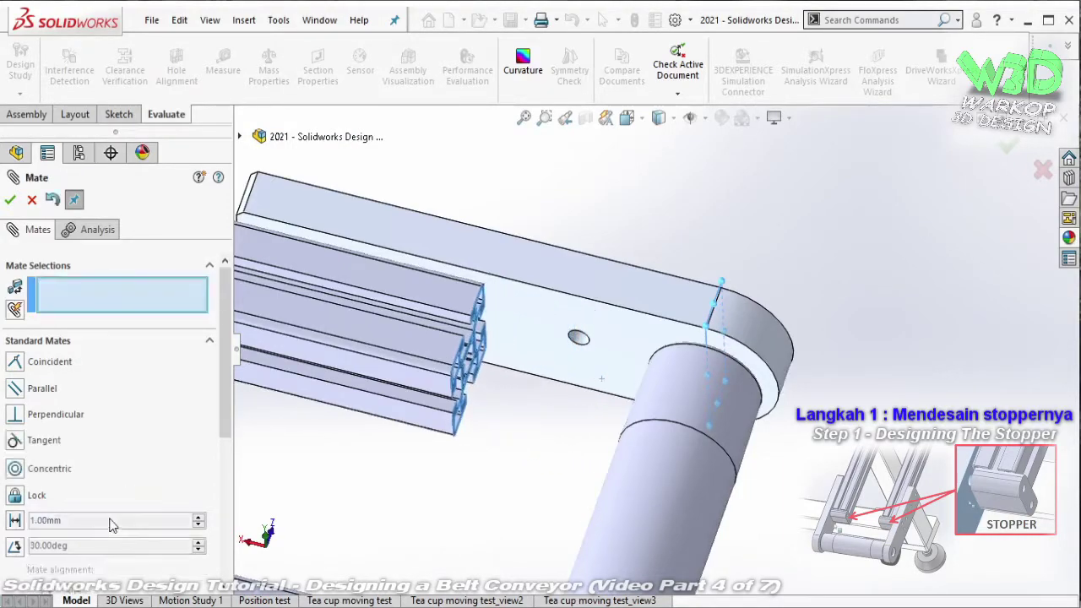
mouse_move(516, 336)
middle_down()
mouse_move(714, 300)
mouse_move(706, 248)
middle_up()
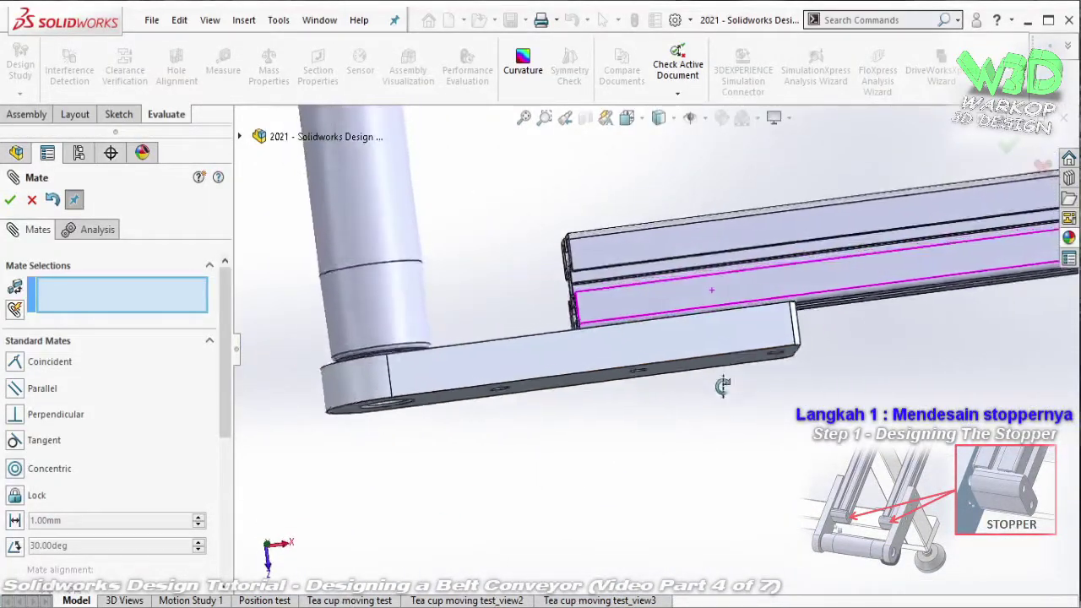
- Edit the plate part in the assembly and show Sketch4's hole position dimensions
click(11, 200)
scroll(623, 386, up, 3)
click(623, 386)
right_click(629, 280)
click(710, 293)
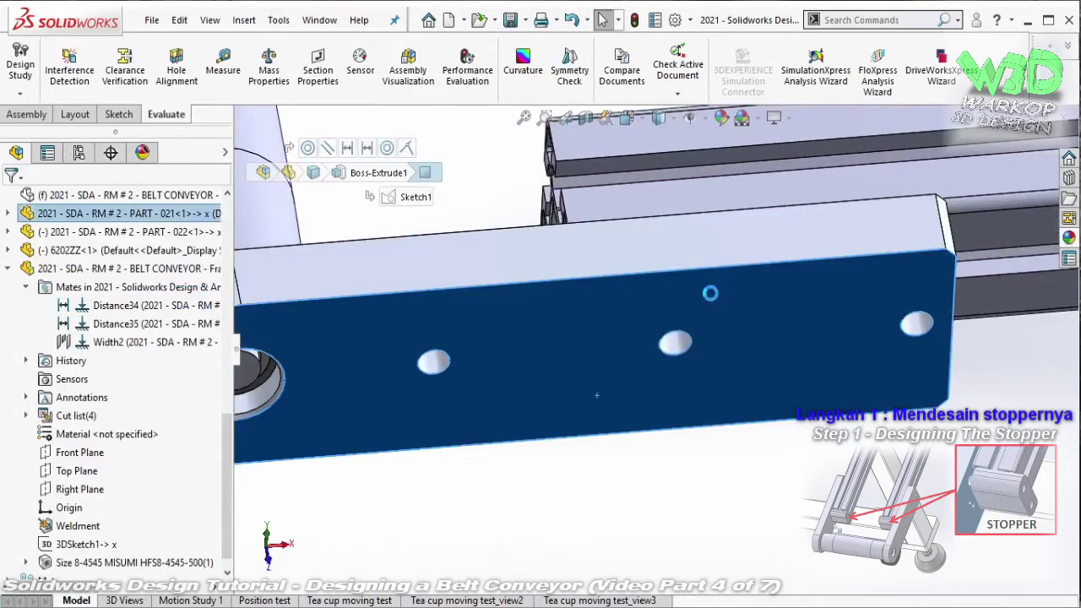
click(680, 346)
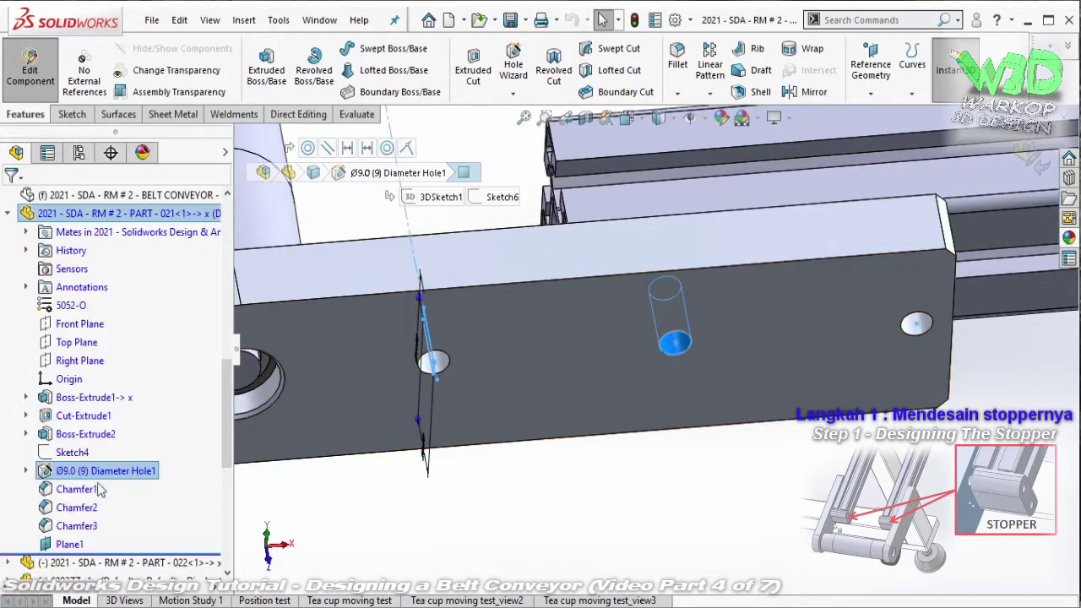
click(72, 452)
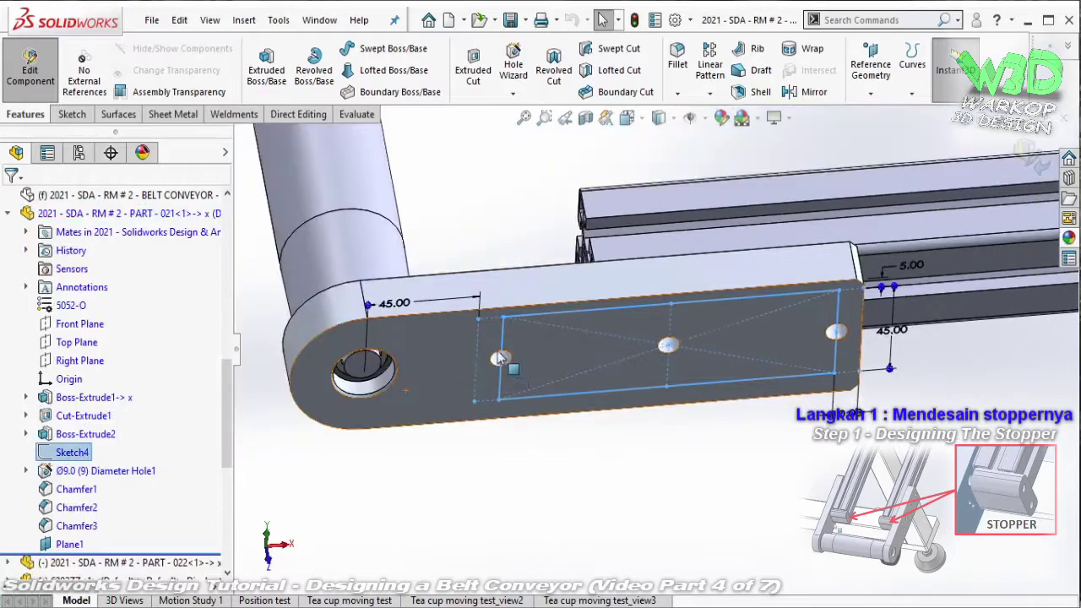
- Change Sketch4's 45.00 hole position dimension to 100 and exit plate part editing
double_click(407, 307)
text(100)
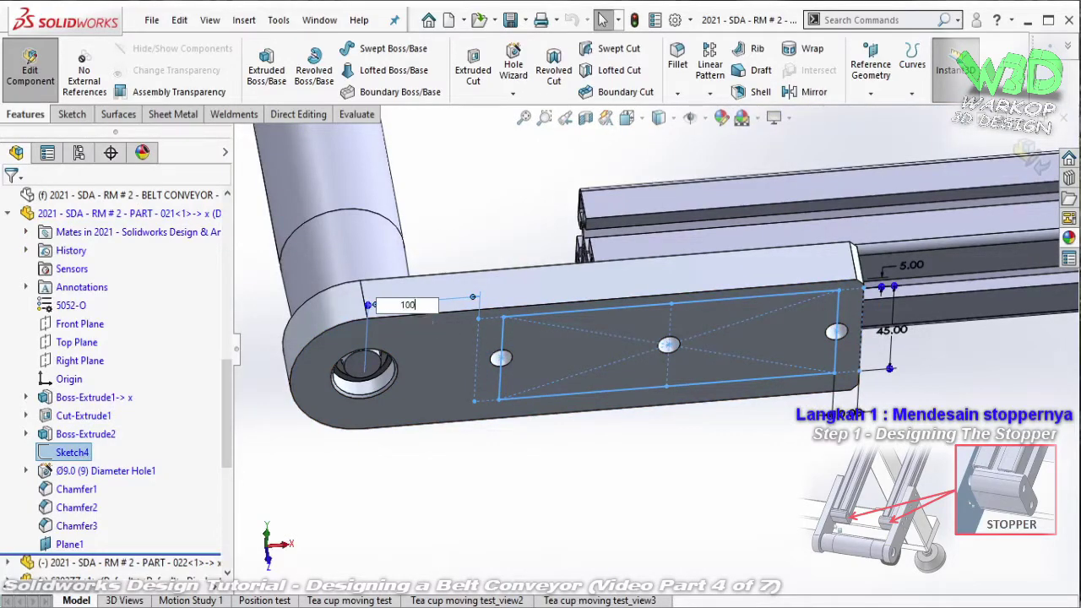
key(Return)
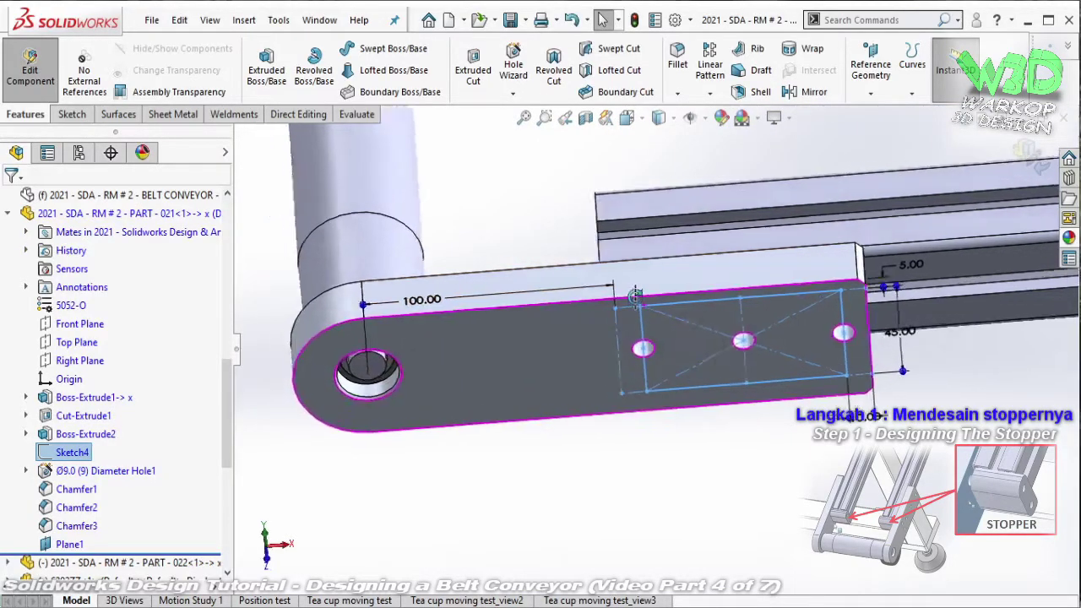
mouse_move(634, 284)
middle_down()
mouse_move(851, 173)
mouse_move(495, 306)
middle_up()
scroll(580, 284, down, 5)
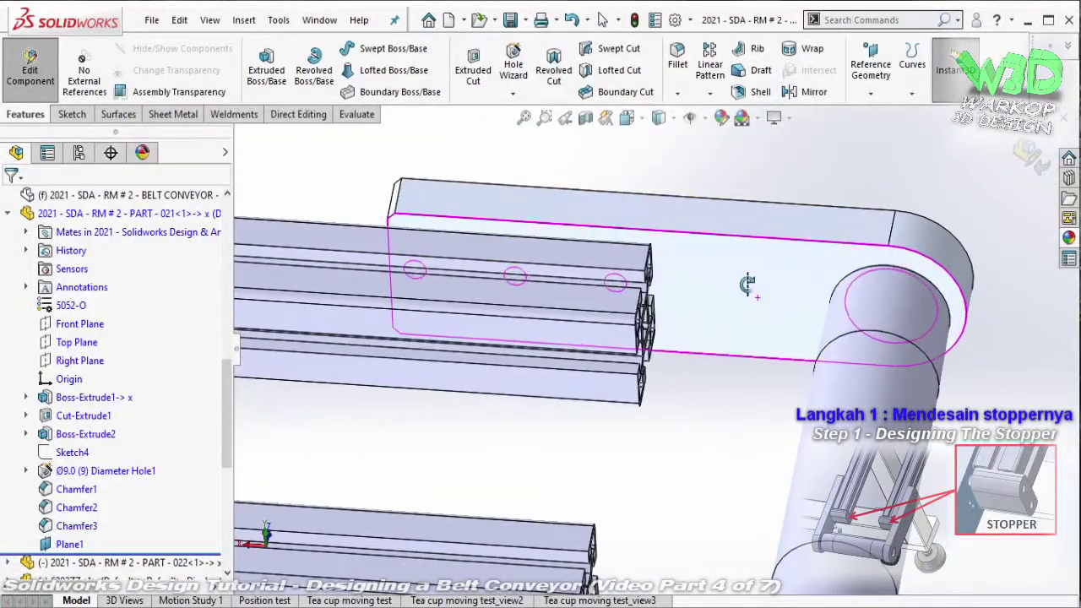
middle_drag(747, 292, 714, 274)
click(29, 68)
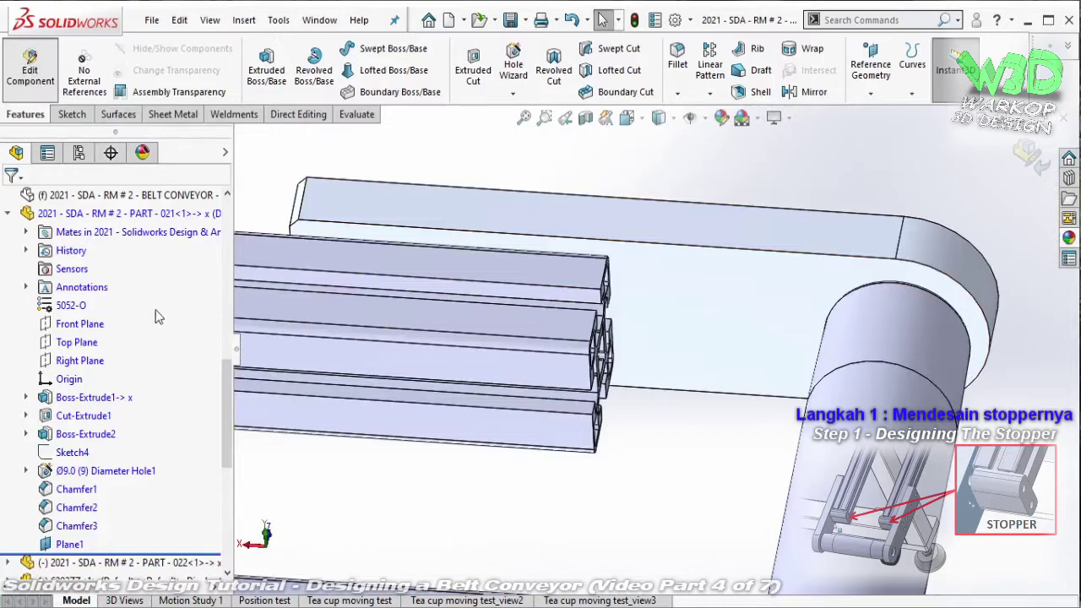
right_click(181, 331)
- Insert a new part, Part4, into the assembly and start a sketch on a conveyor face
click(211, 344)
click(27, 114)
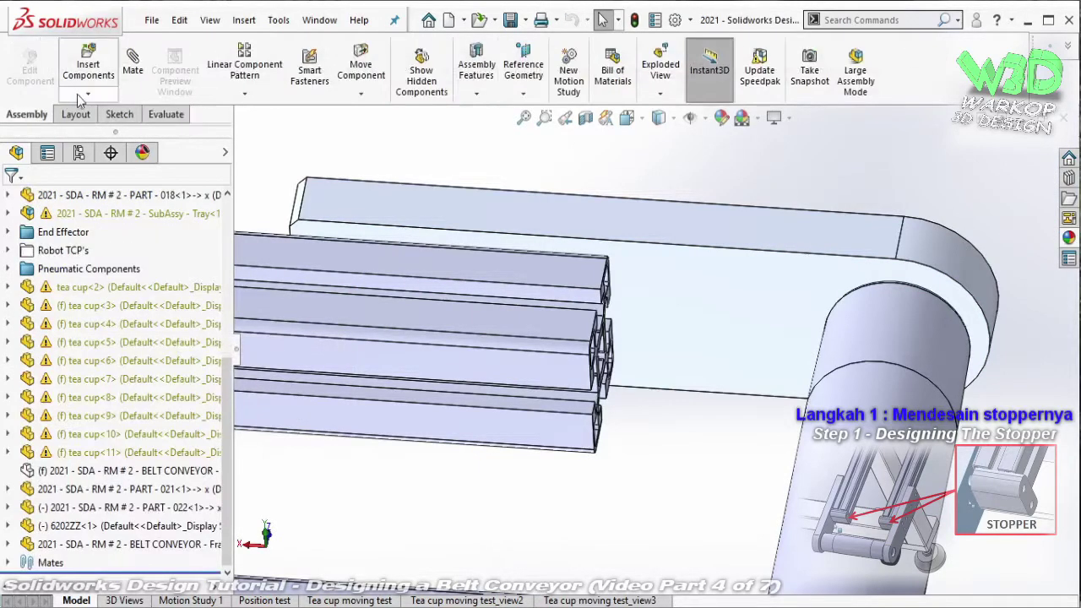
click(167, 522)
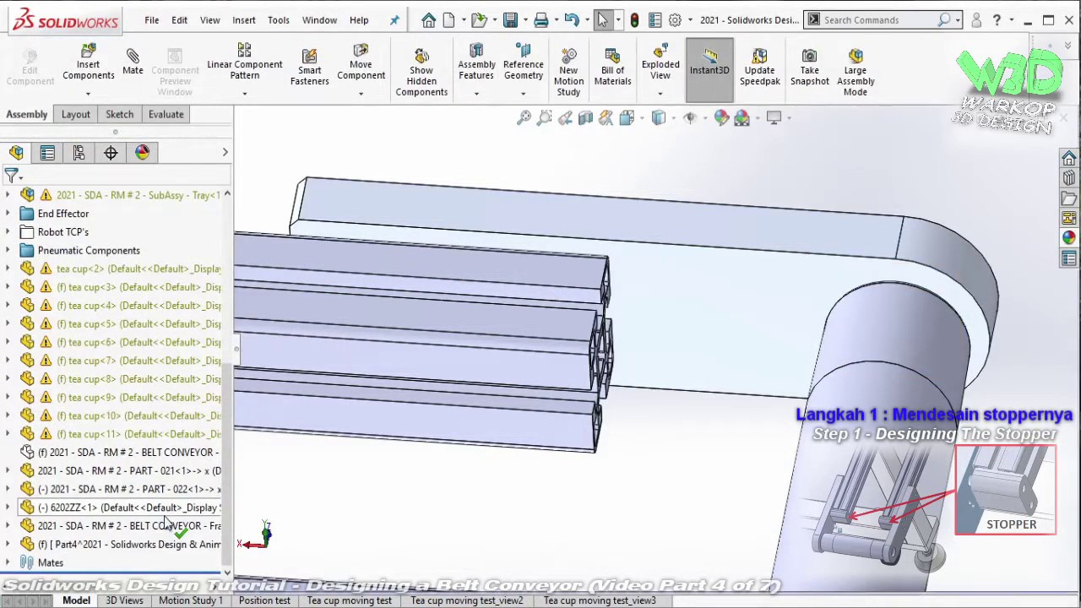
click(108, 547)
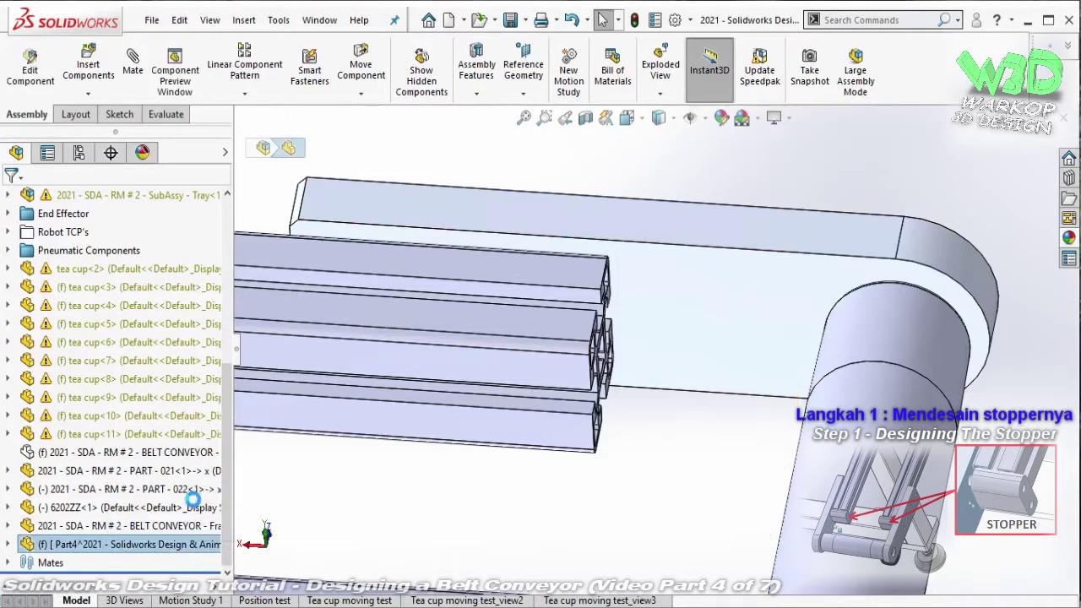
click(708, 333)
click(780, 275)
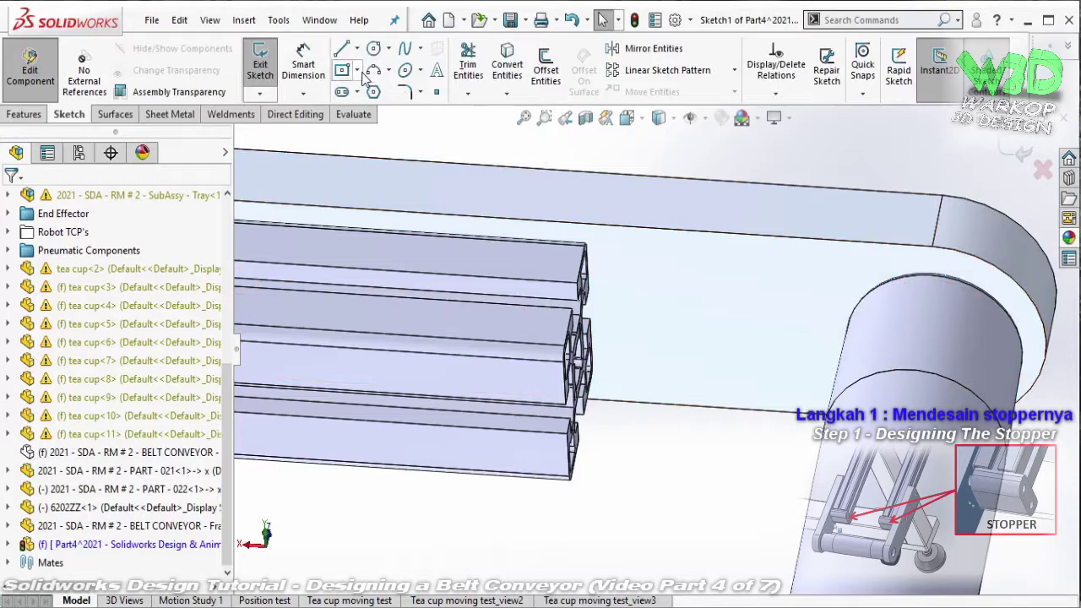
- Draw a corner rectangle on the belt with its left side collinear to the profile end edge
click(359, 71)
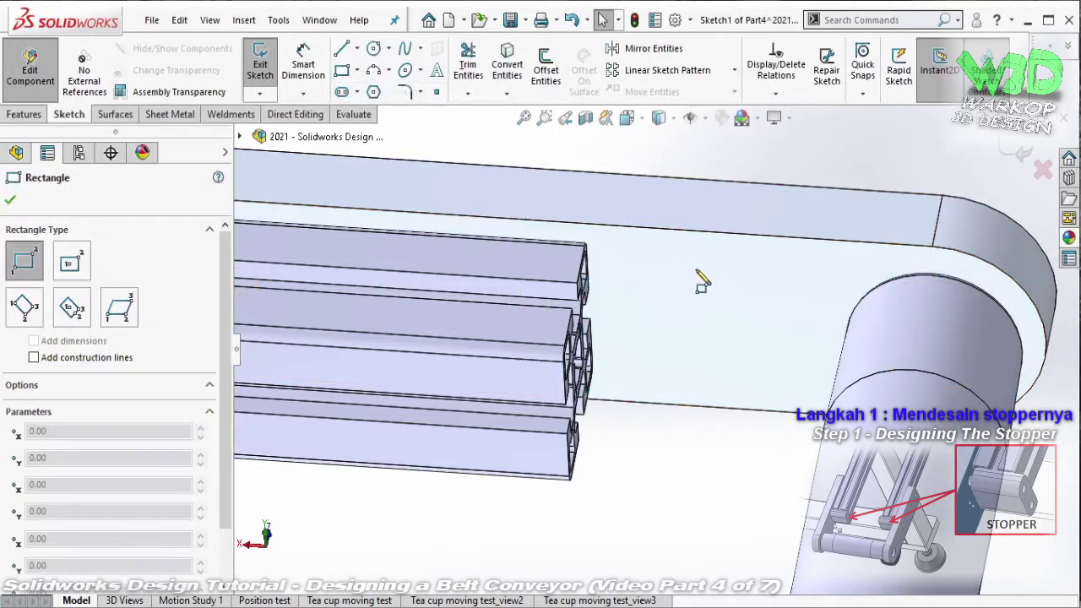
click(624, 227)
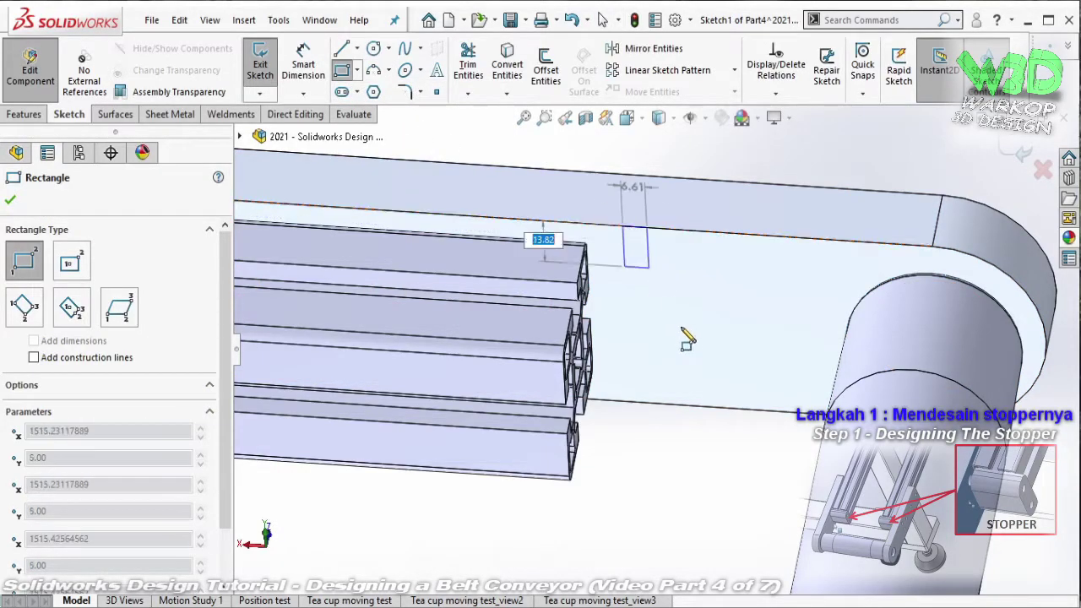
click(692, 405)
key(Escape)
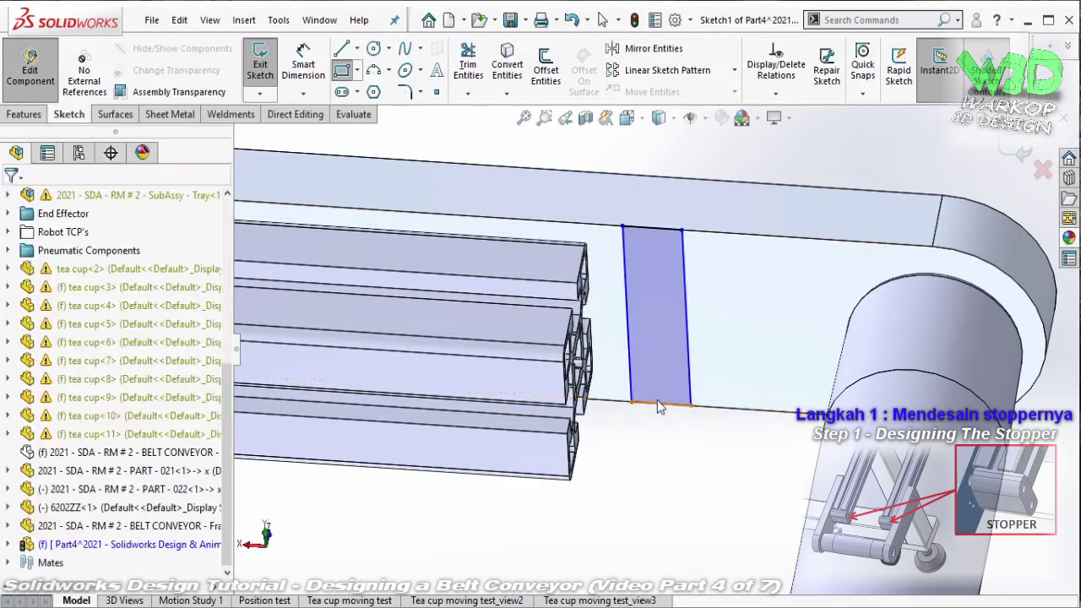
click(630, 386)
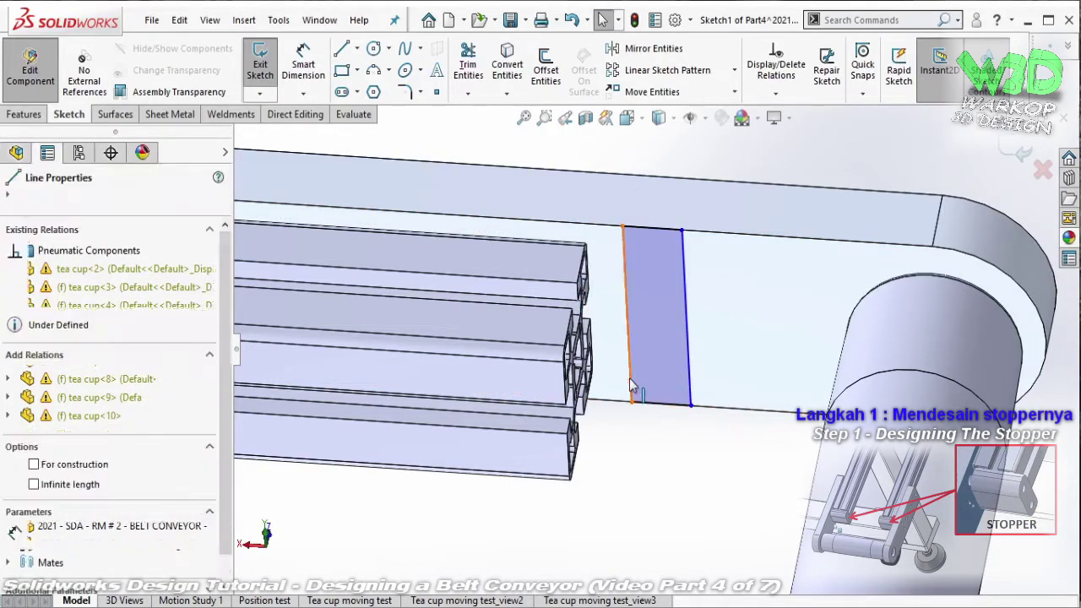
ctrl+click(569, 460)
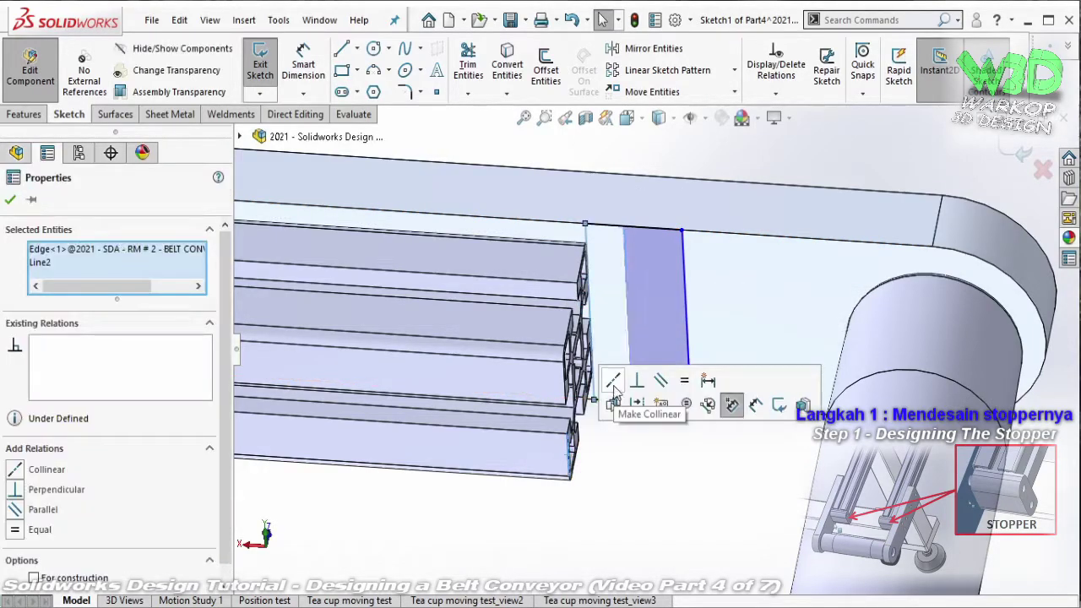
click(614, 389)
key(Escape)
- Dimension the rectangle's bottom side to 20 mm
click(303, 63)
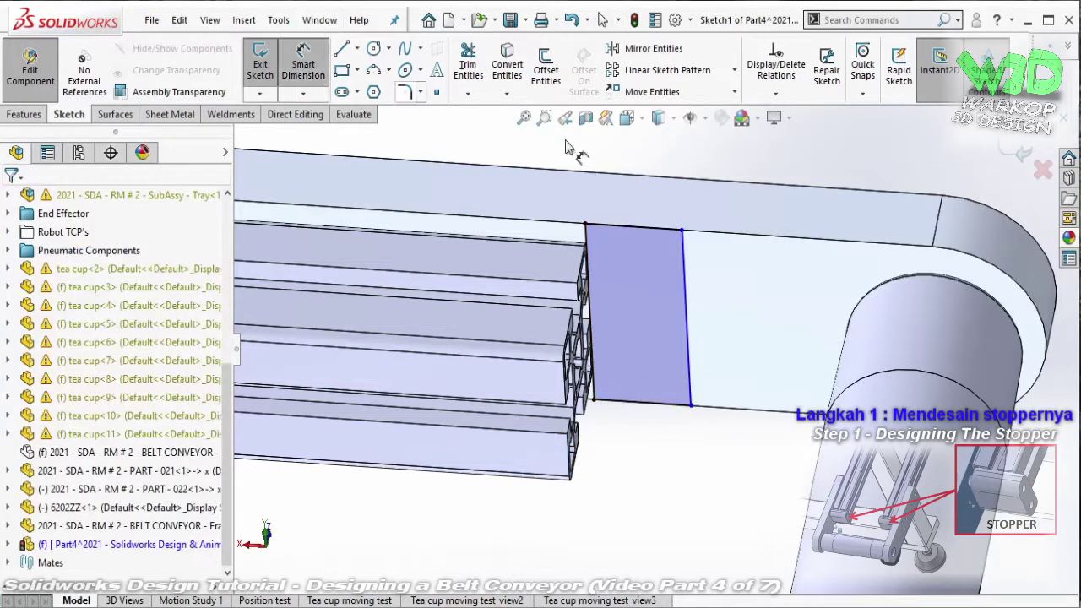
click(646, 405)
click(648, 458)
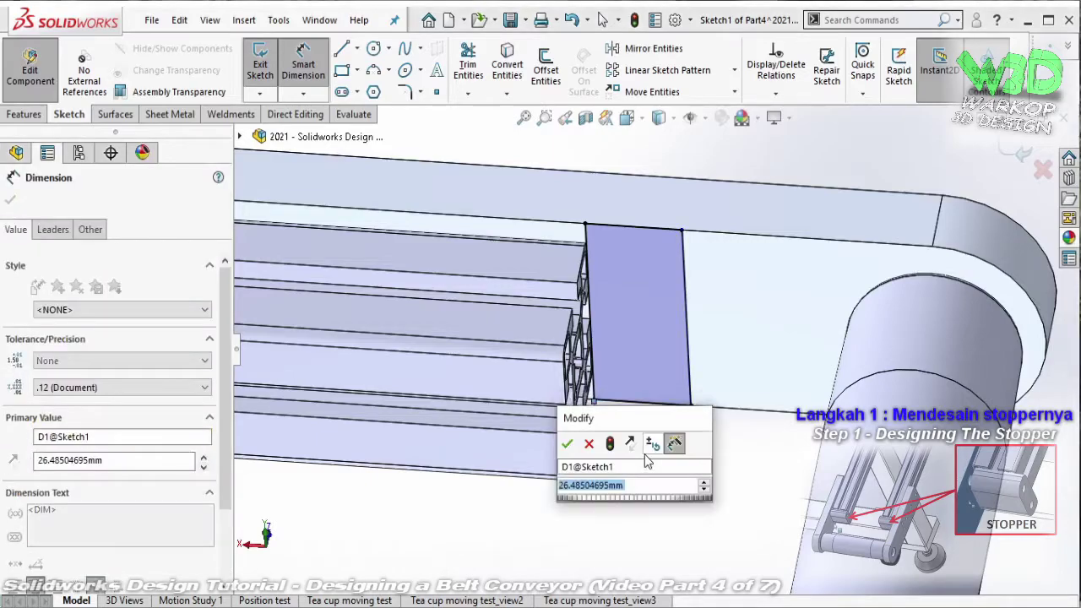
text(1)
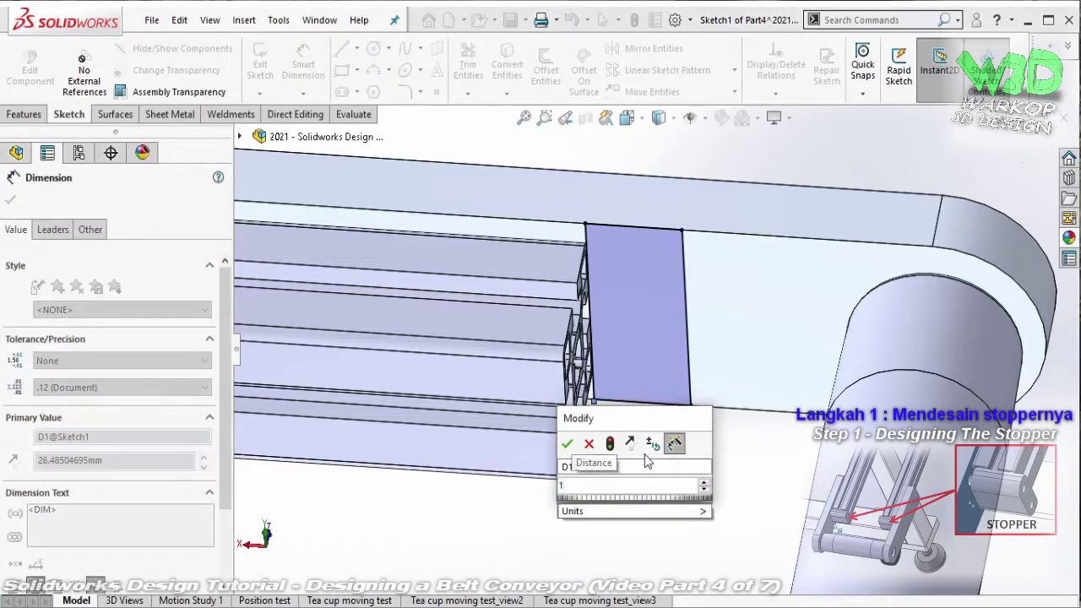
text(5)
key(BackSpace)
key(BackSpace)
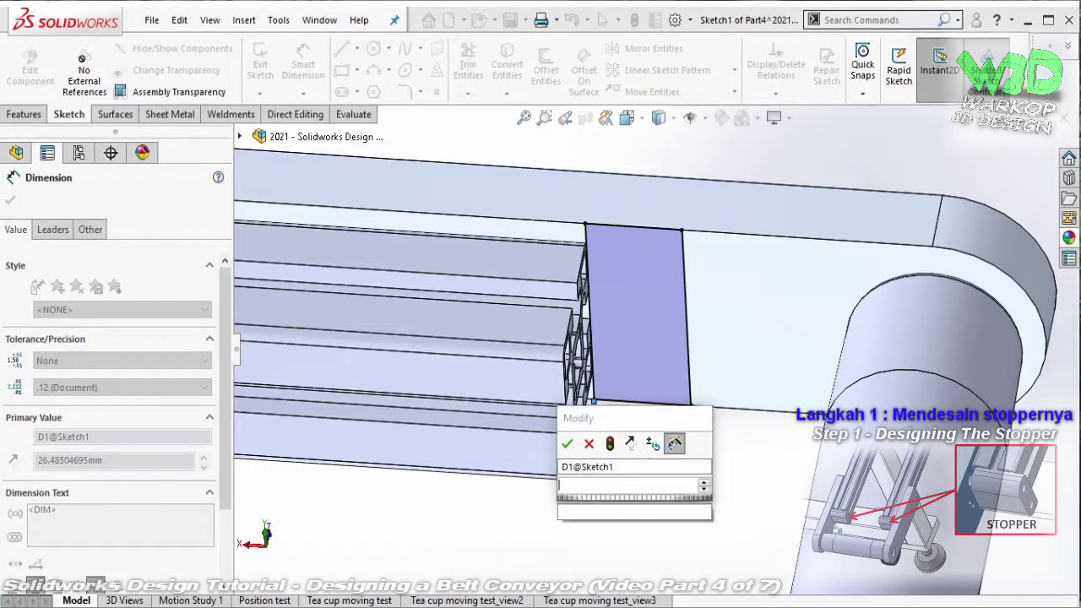
text(20)
click(567, 445)
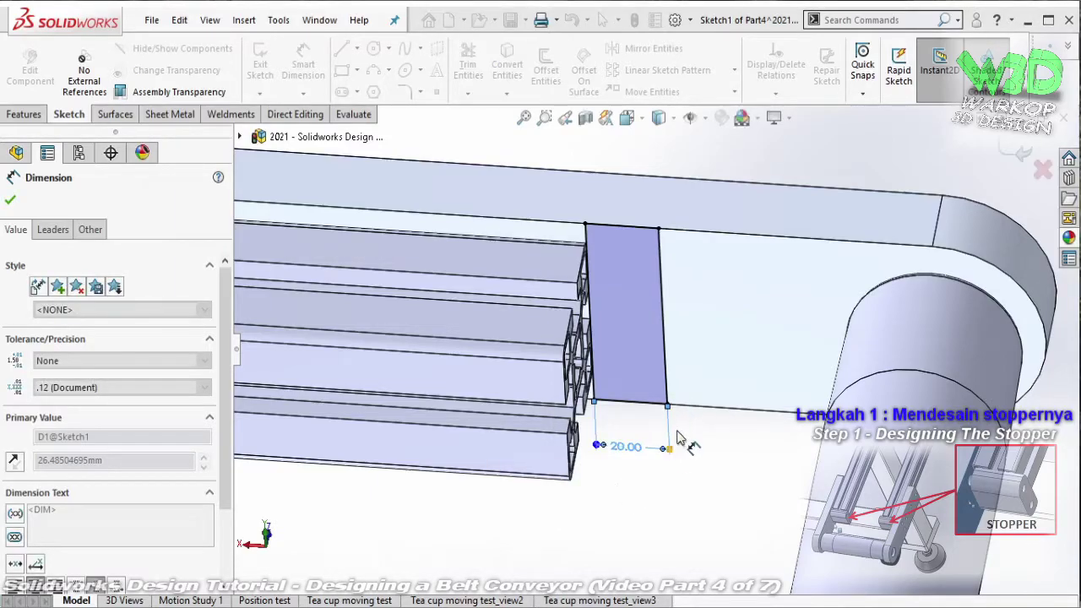
key(Escape)
middle_drag(692, 399, 670, 403)
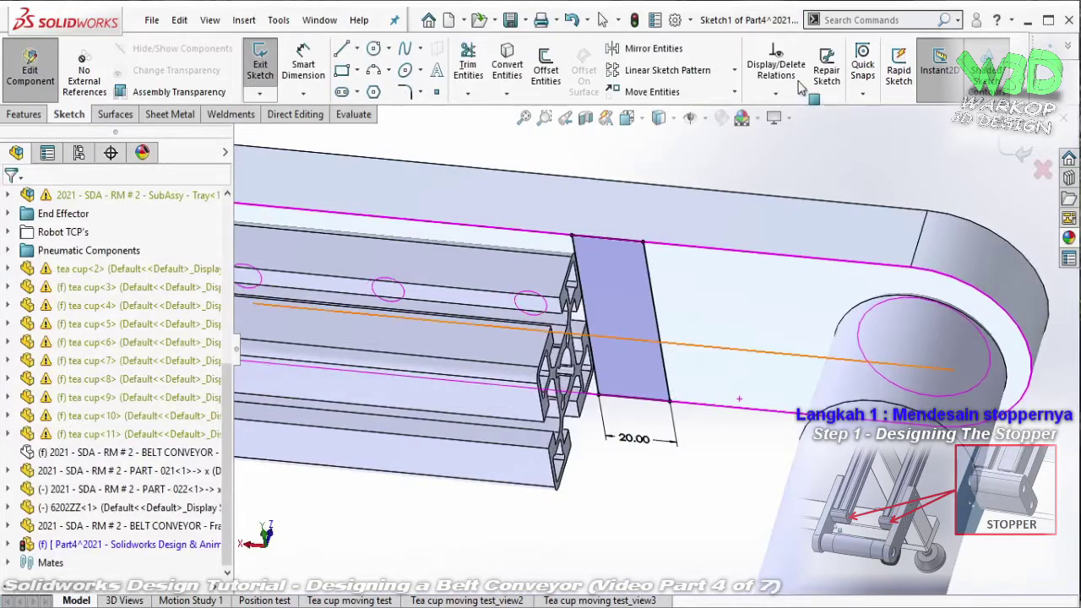
- Delete the Collinear2, Coincident0 and Coincident1 relations from the rectangle
click(776, 63)
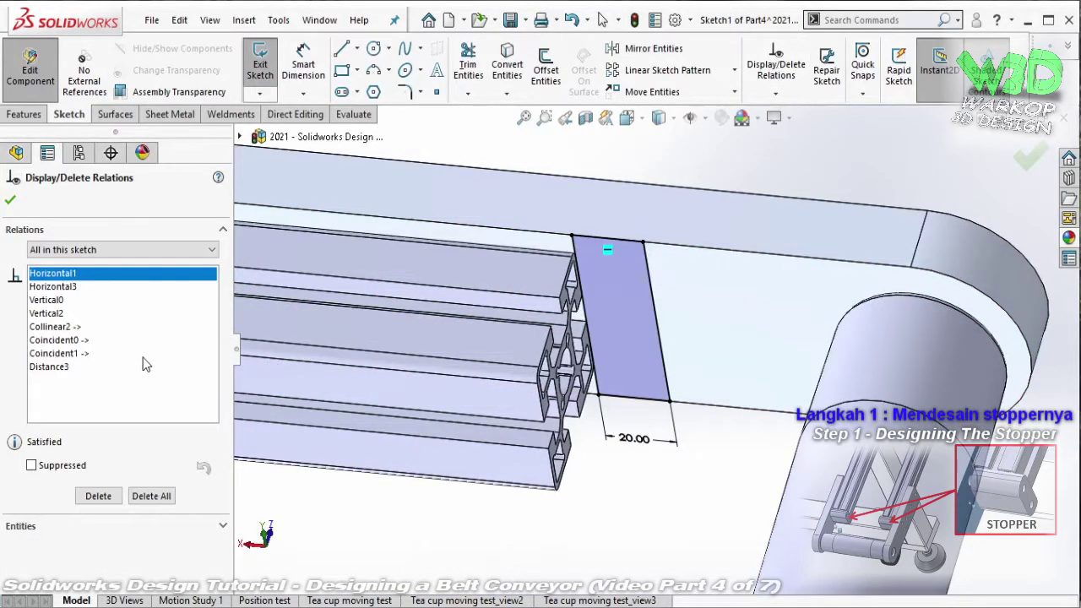
click(73, 337)
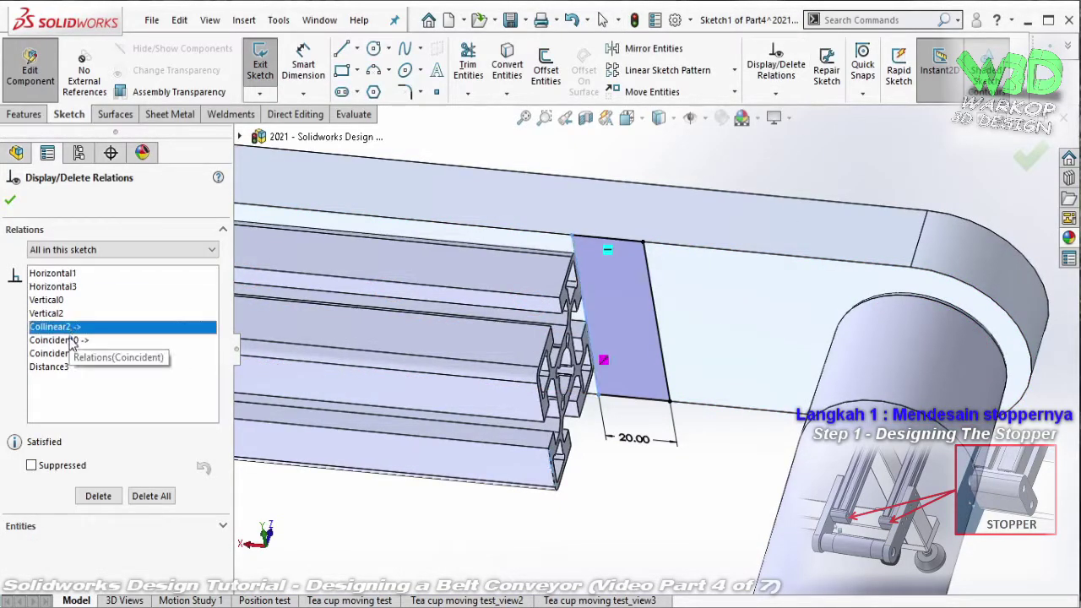
shift+click(73, 340)
shift+click(73, 353)
key(Escape)
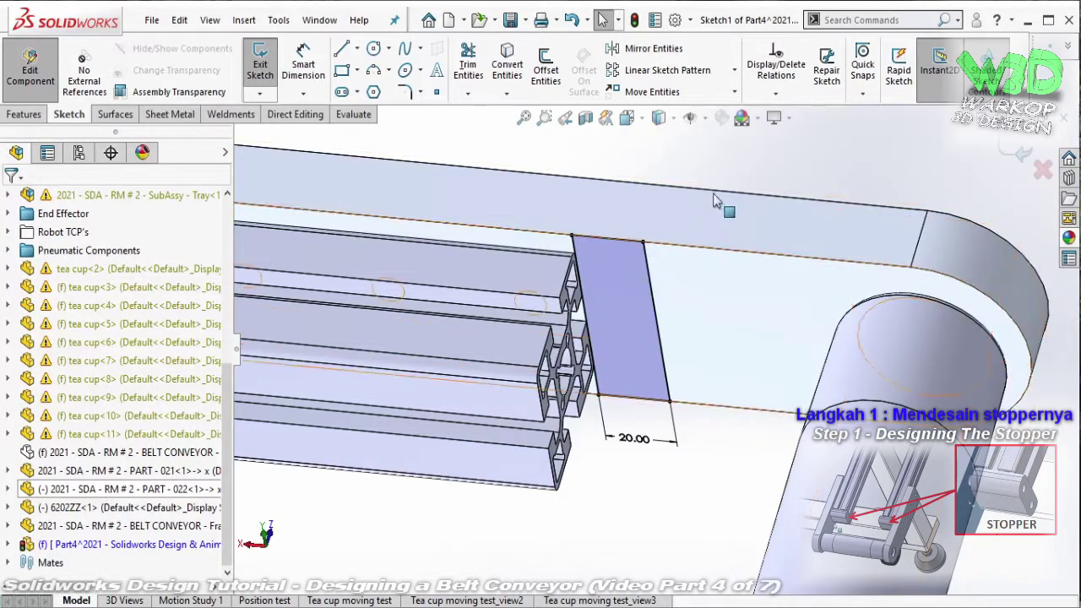
click(776, 64)
click(73, 328)
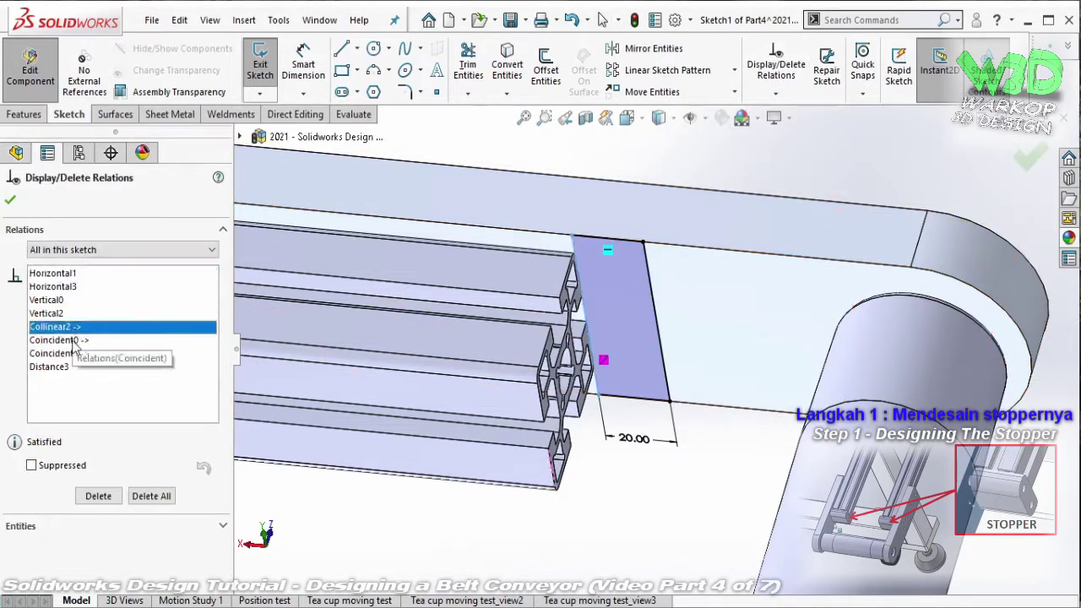
shift+click(75, 341)
shift+click(79, 354)
click(93, 498)
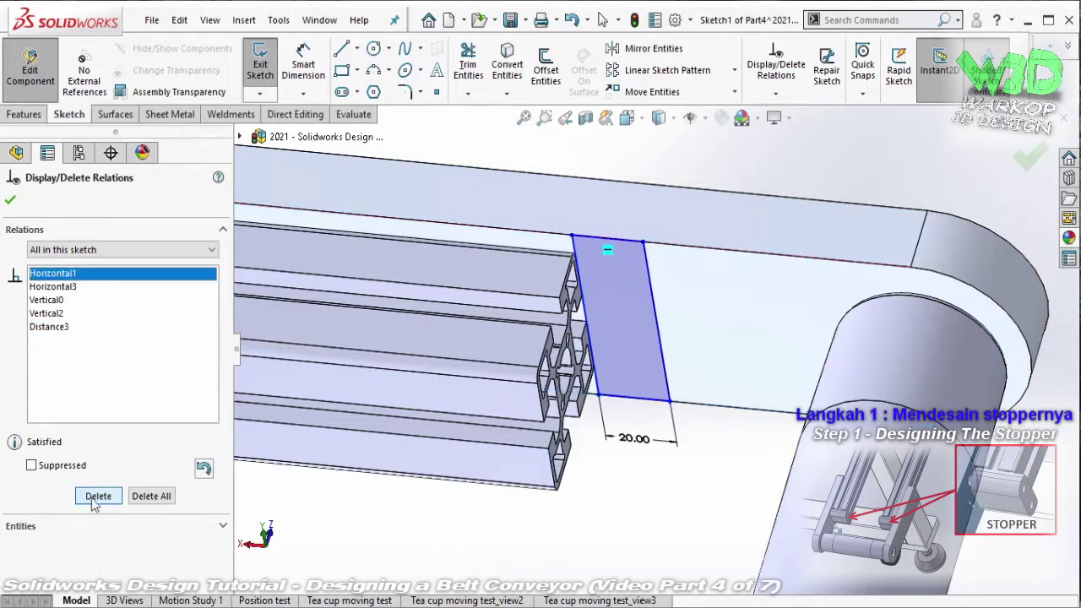
key(Return)
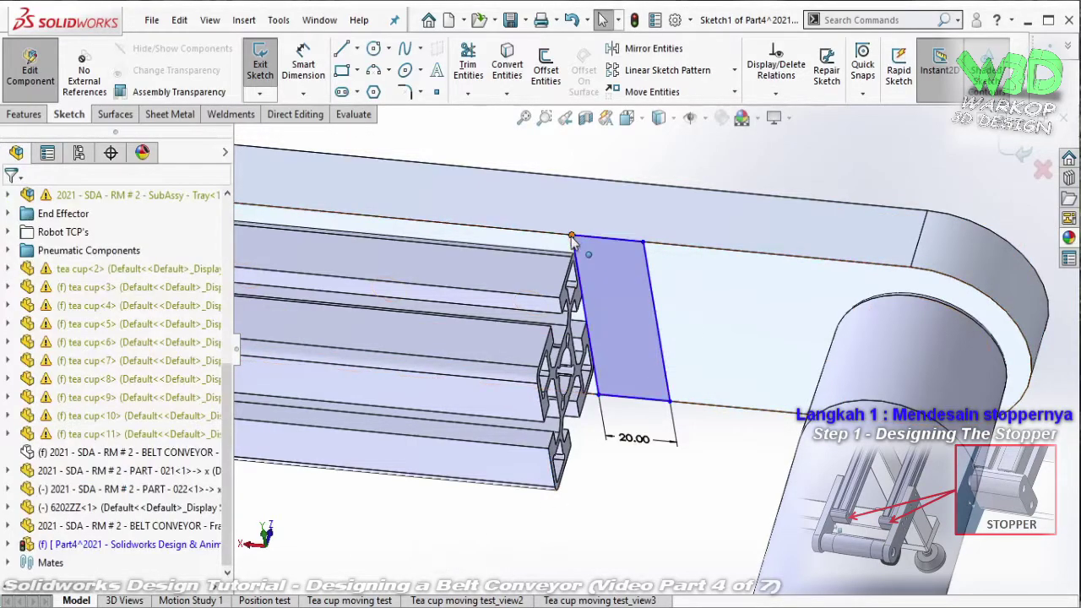
- Fix the rectangle's top-left corner and dimension its right side to 60 mm
click(572, 237)
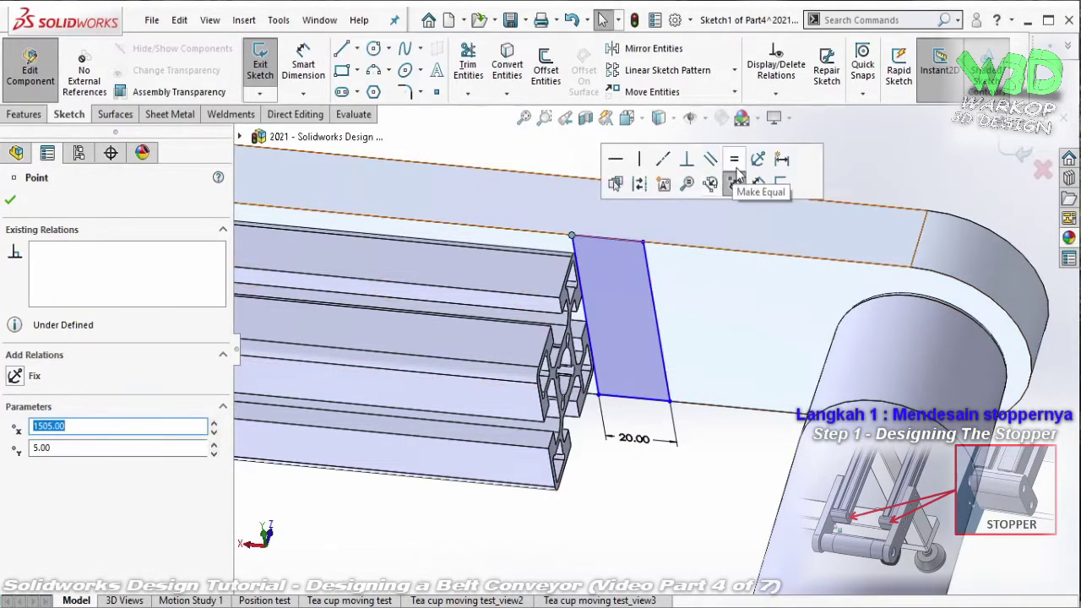
click(756, 161)
key(Escape)
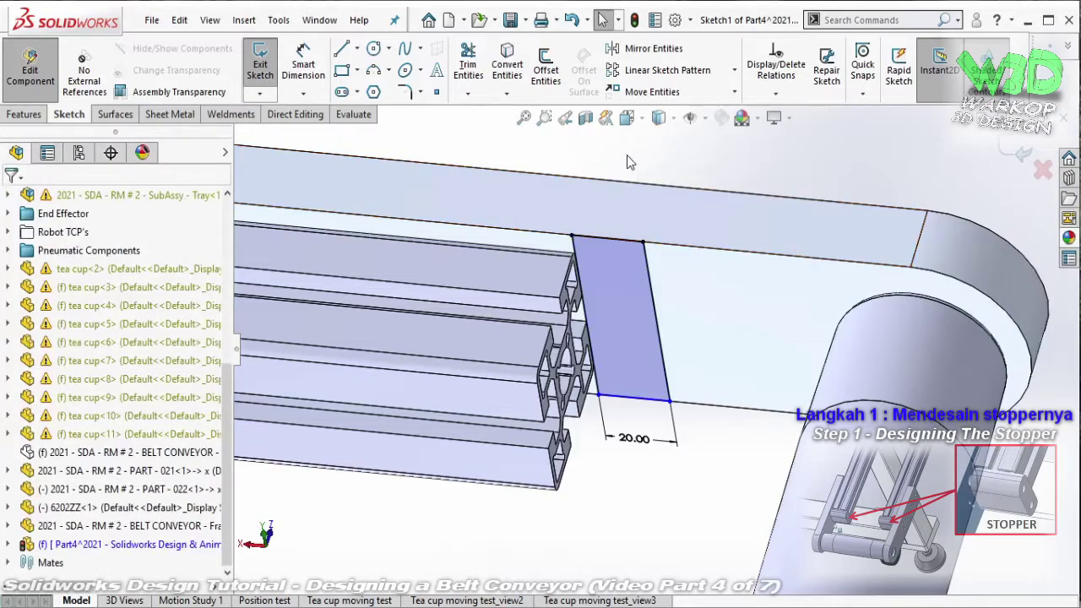
click(618, 241)
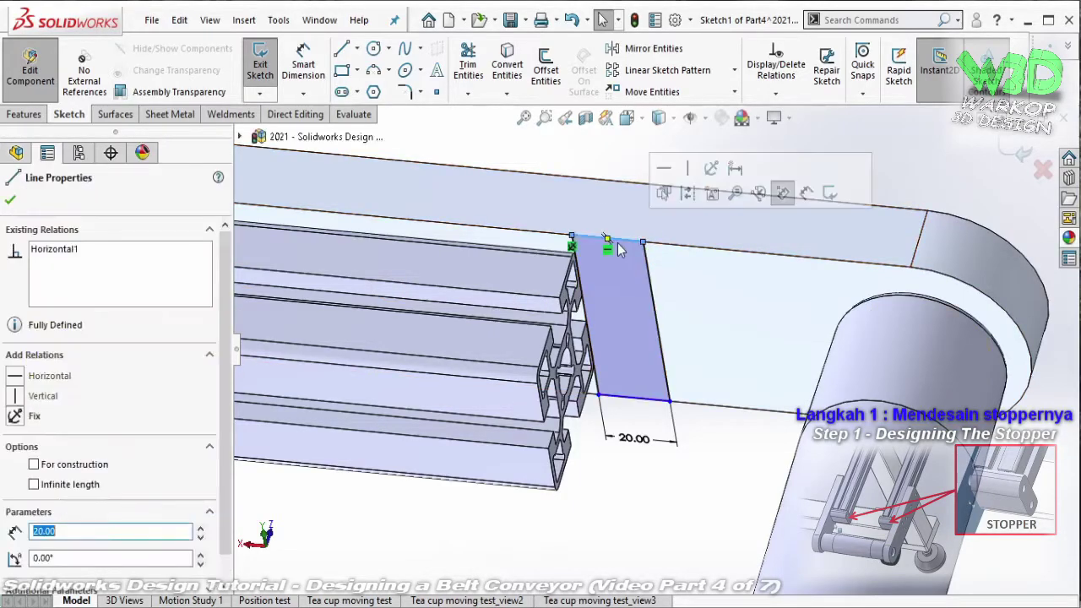
key(Escape)
click(661, 328)
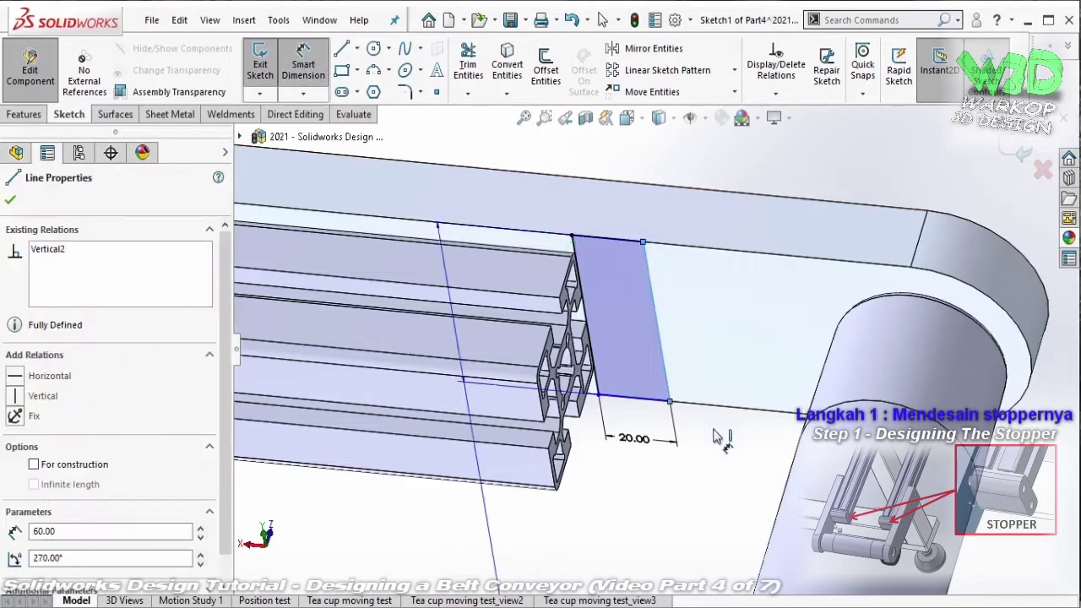
click(723, 456)
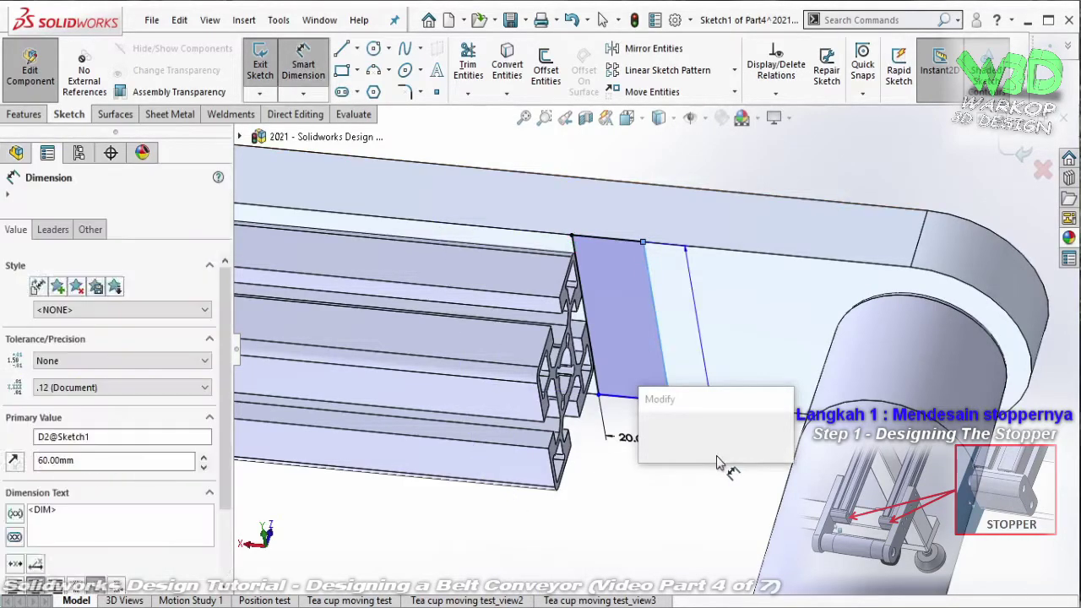
key(Return)
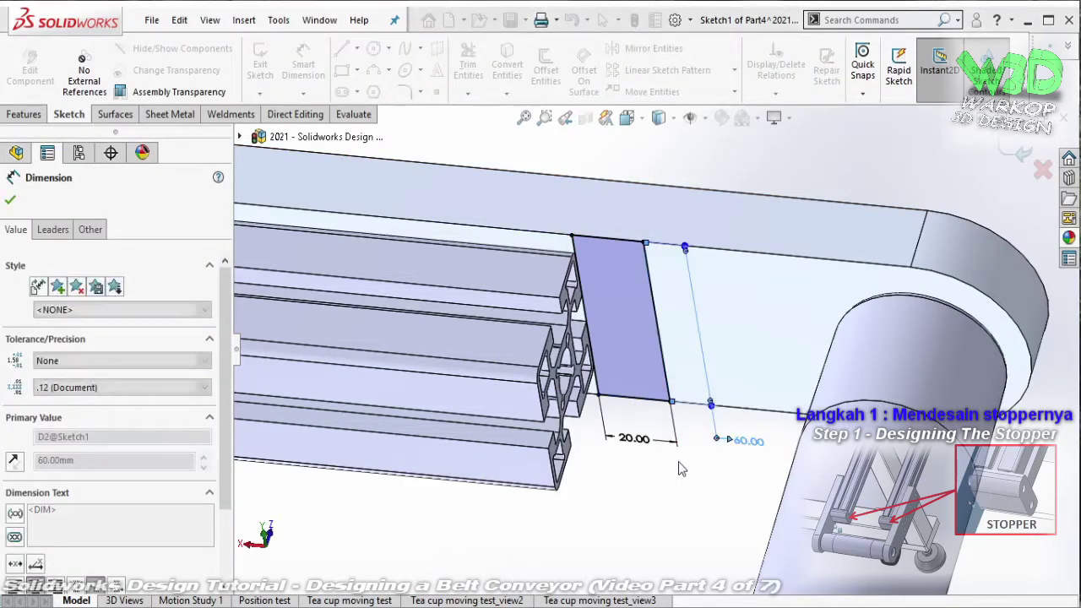
click(684, 469)
- Extrude the stopper sketch as a Blind boss 50 mm deep
click(38, 115)
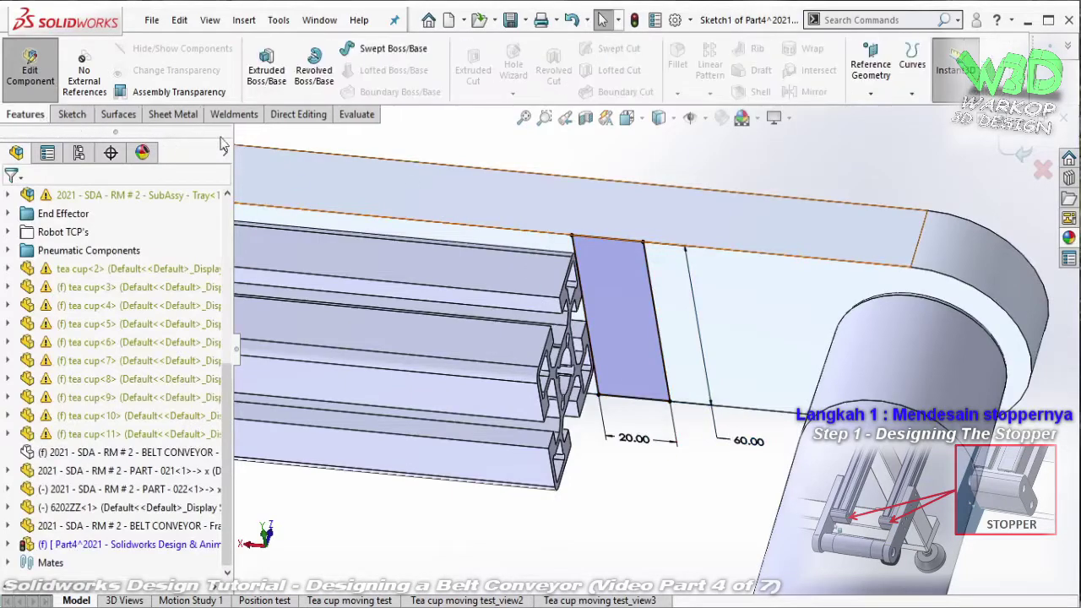
click(263, 74)
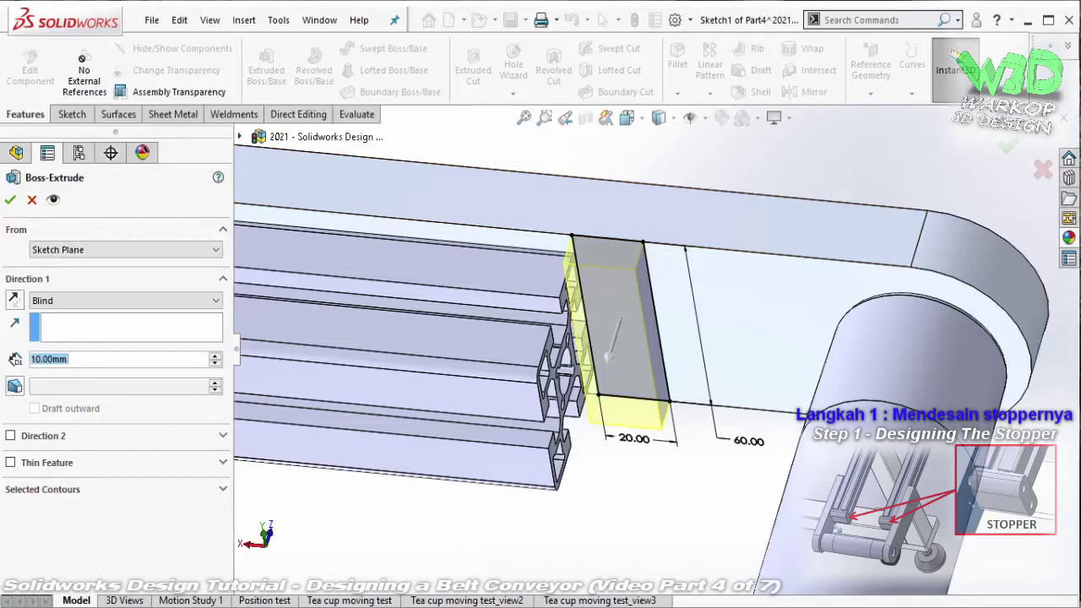
text(50)
key(Return)
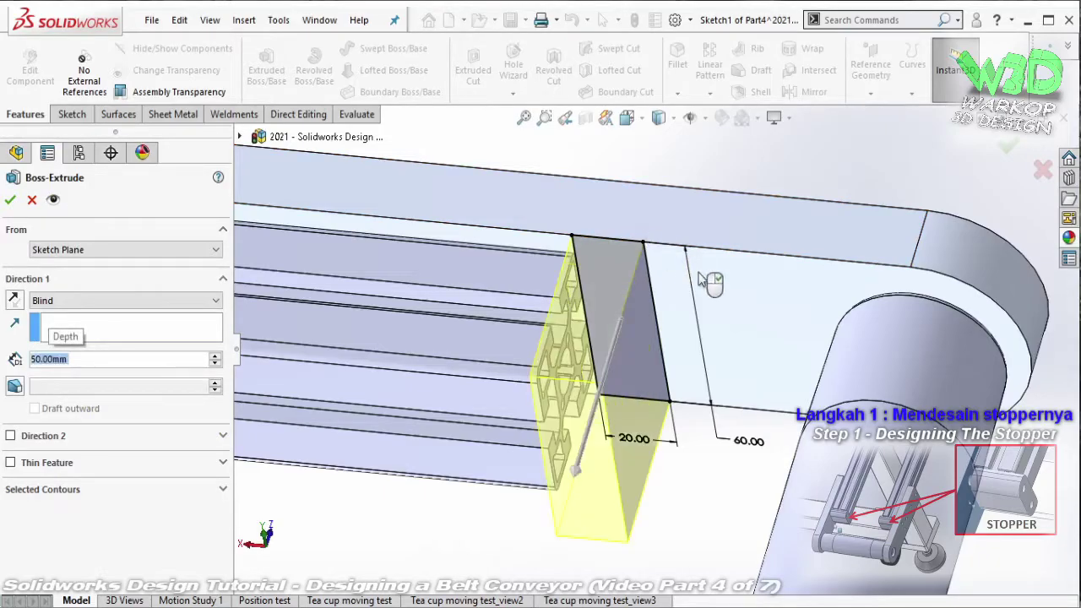
mouse_move(671, 223)
middle_down()
mouse_move(625, 290)
mouse_move(630, 340)
middle_up()
scroll(630, 339, down, 3)
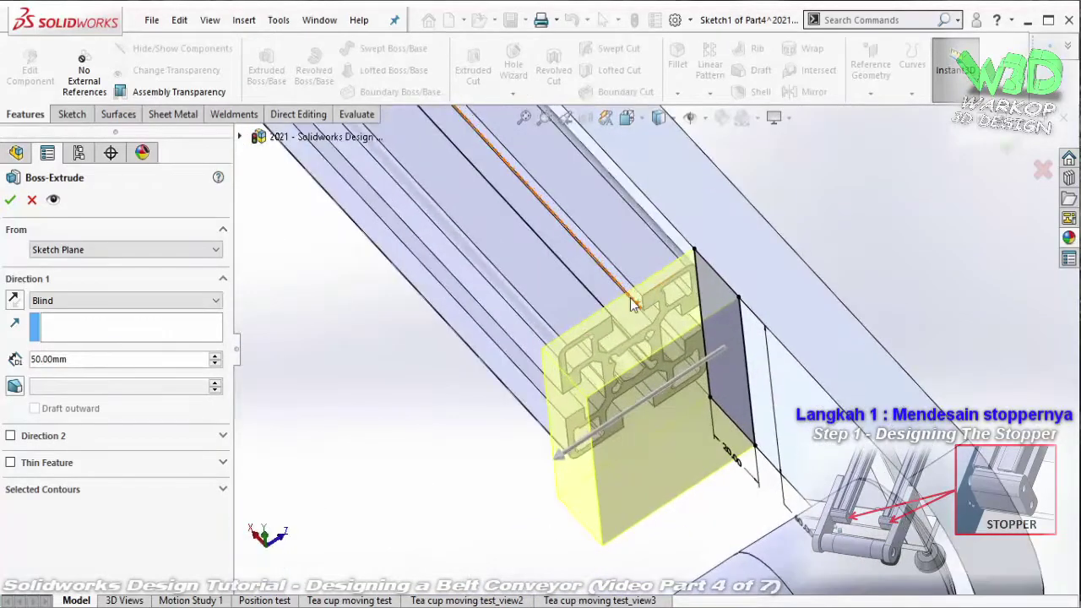
key(Return)
click(695, 383)
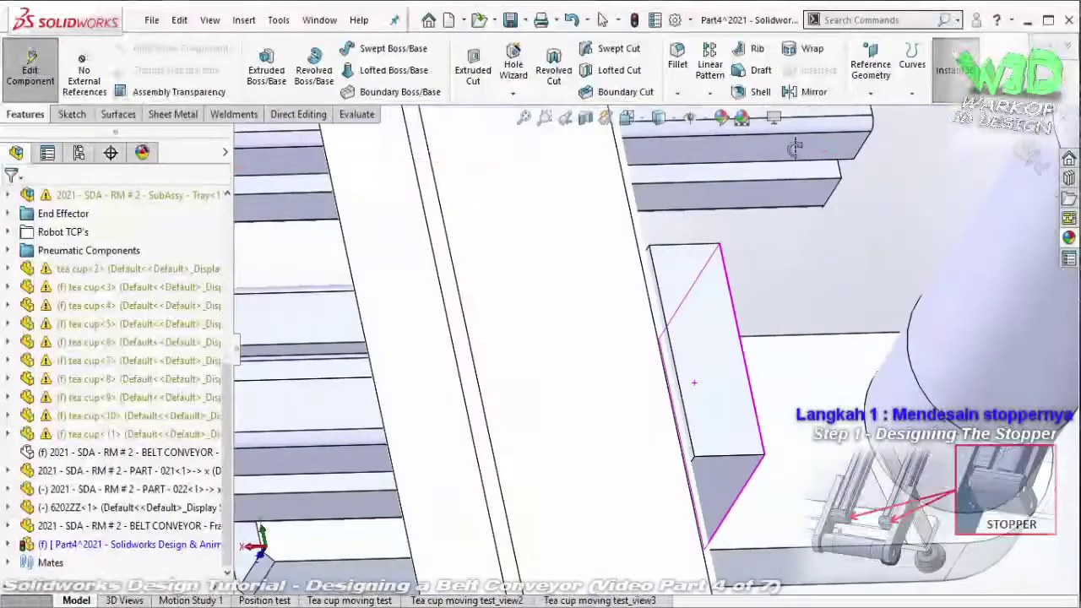
- Change the stopper block's 50.00 sketch dimension to 45 and rebuild
middle_drag(795, 148, 699, 467)
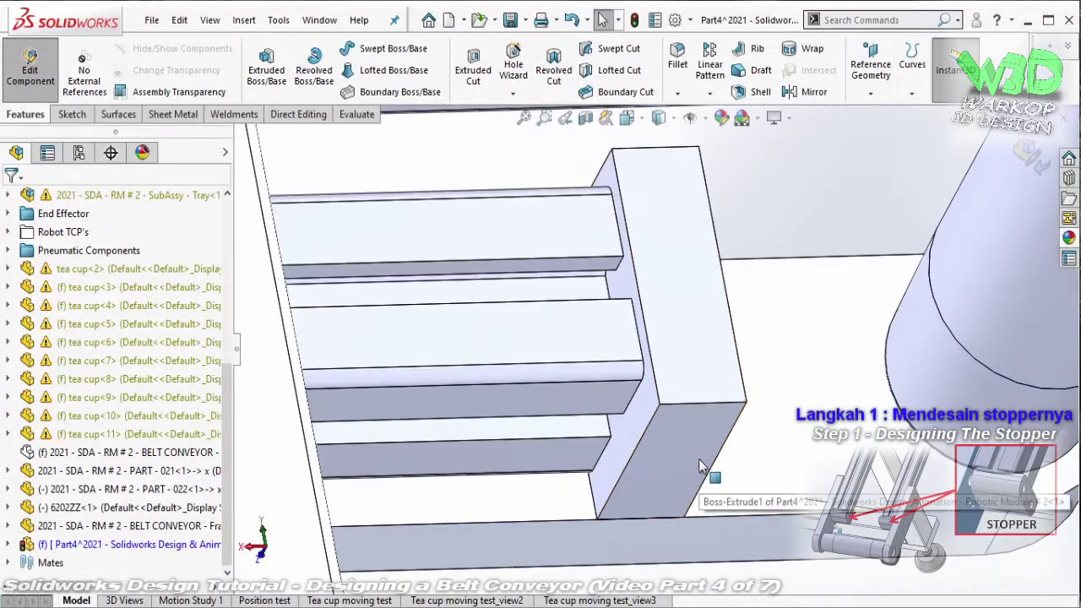
click(300, 118)
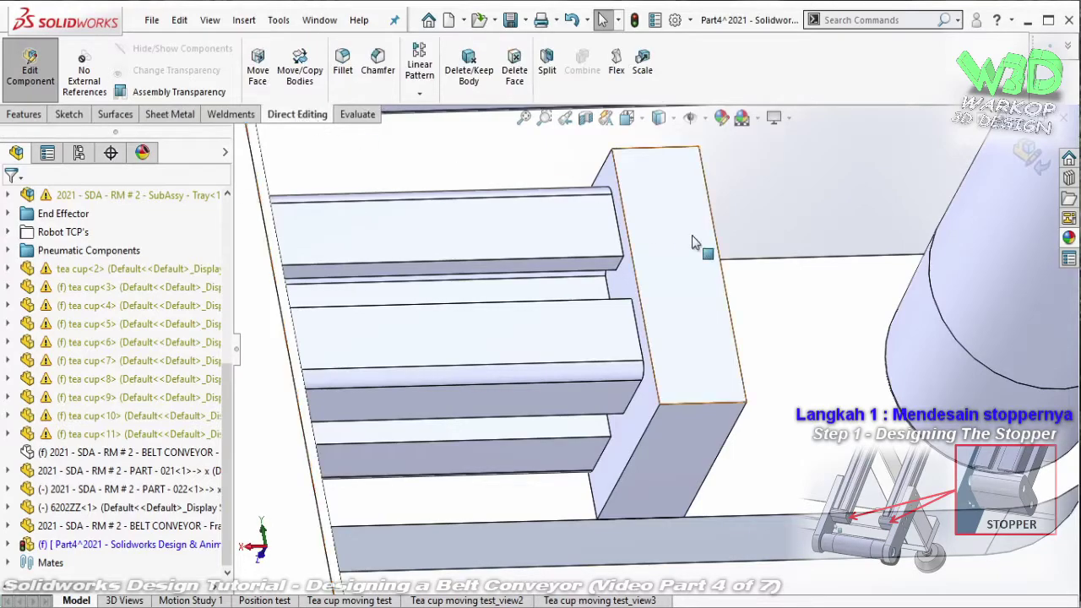
click(676, 355)
click(776, 568)
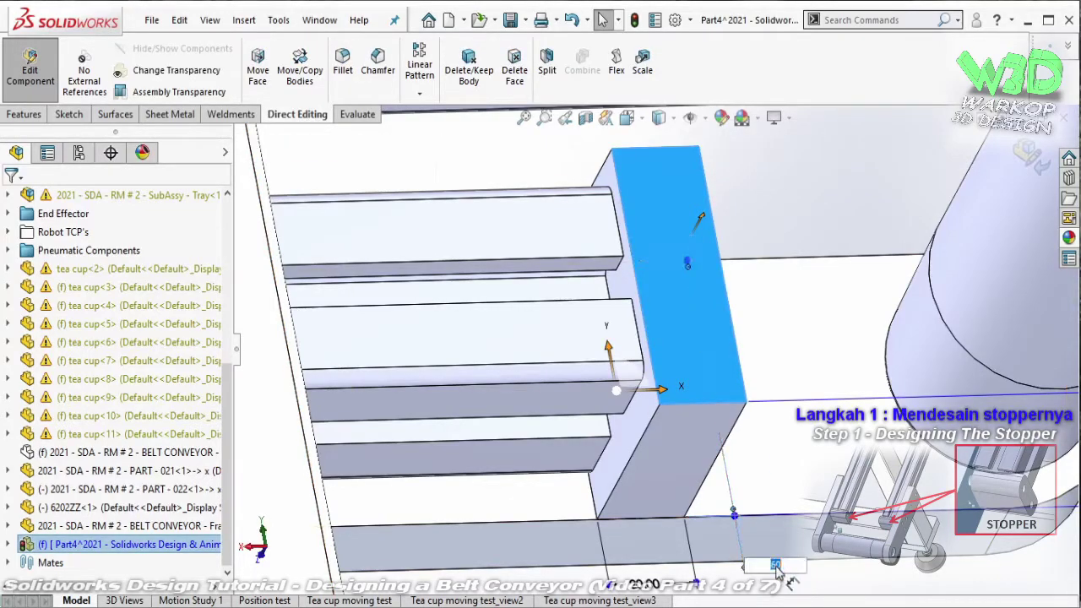
key(Return)
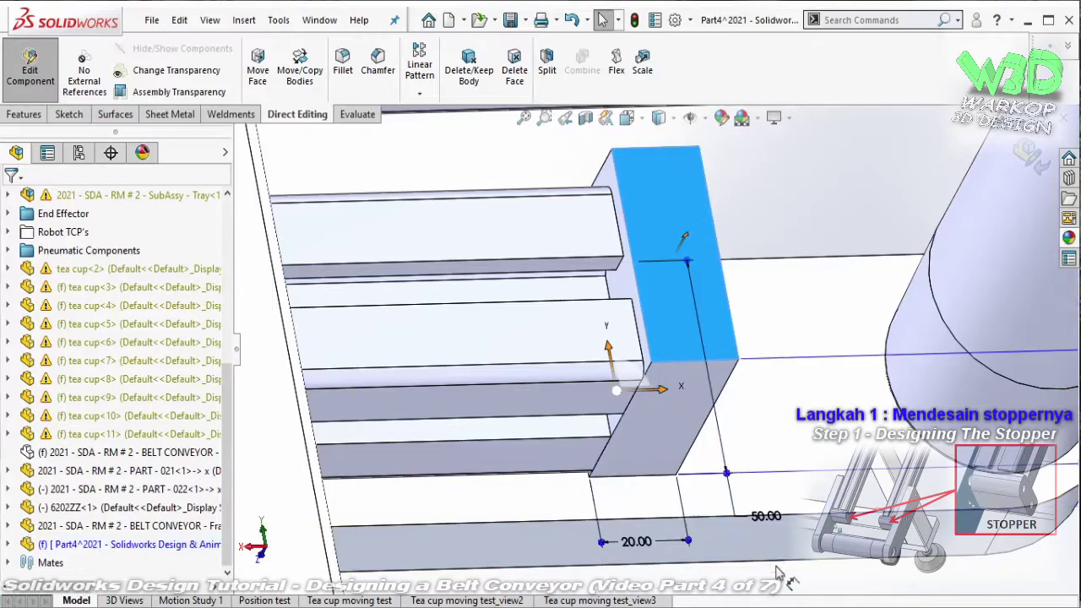
mouse_move(659, 423)
middle_down()
mouse_move(612, 454)
mouse_move(650, 274)
mouse_move(663, 267)
middle_up()
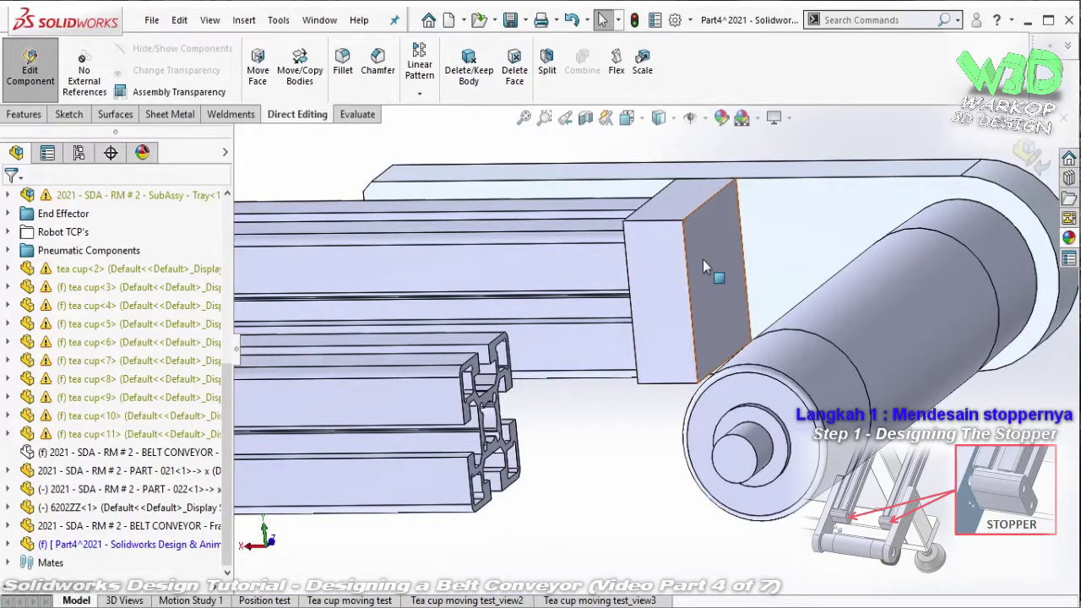
click(702, 260)
click(816, 377)
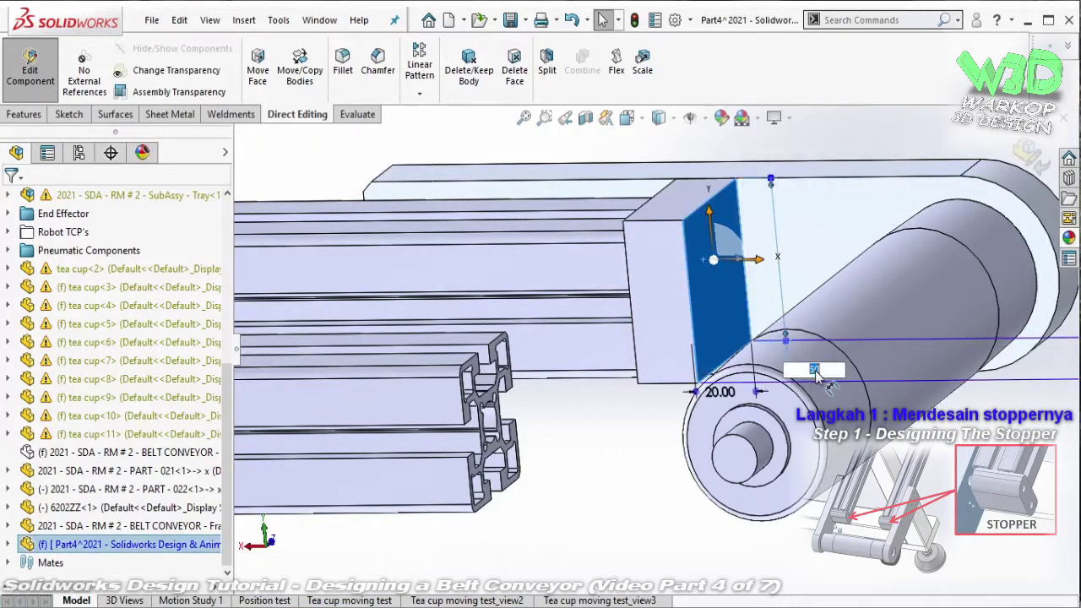
key(Return)
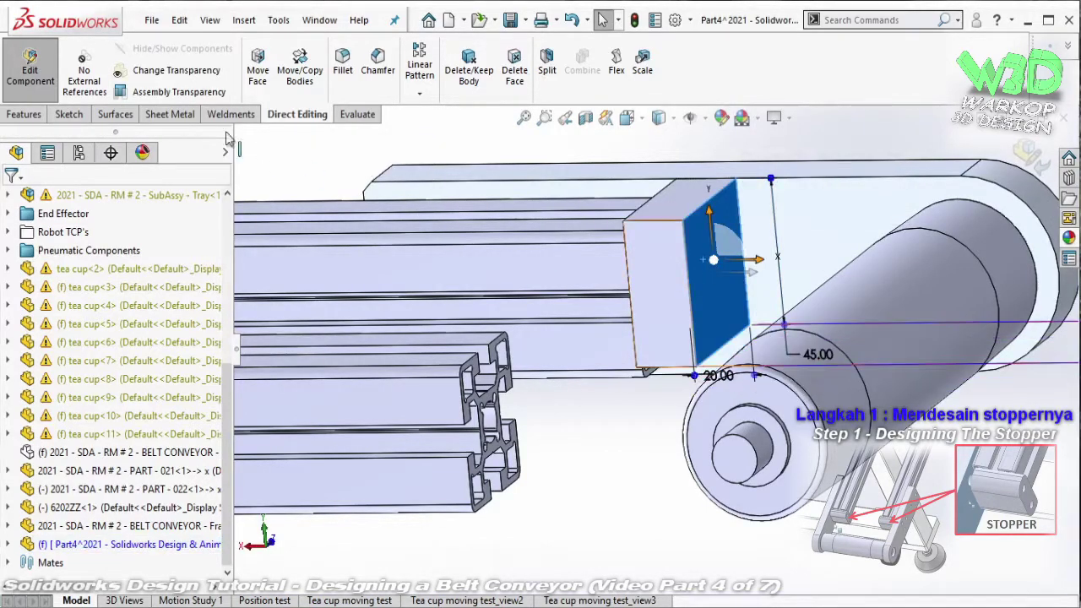
- Break all of the stopper part's external references via List External Refs
right_click(123, 544)
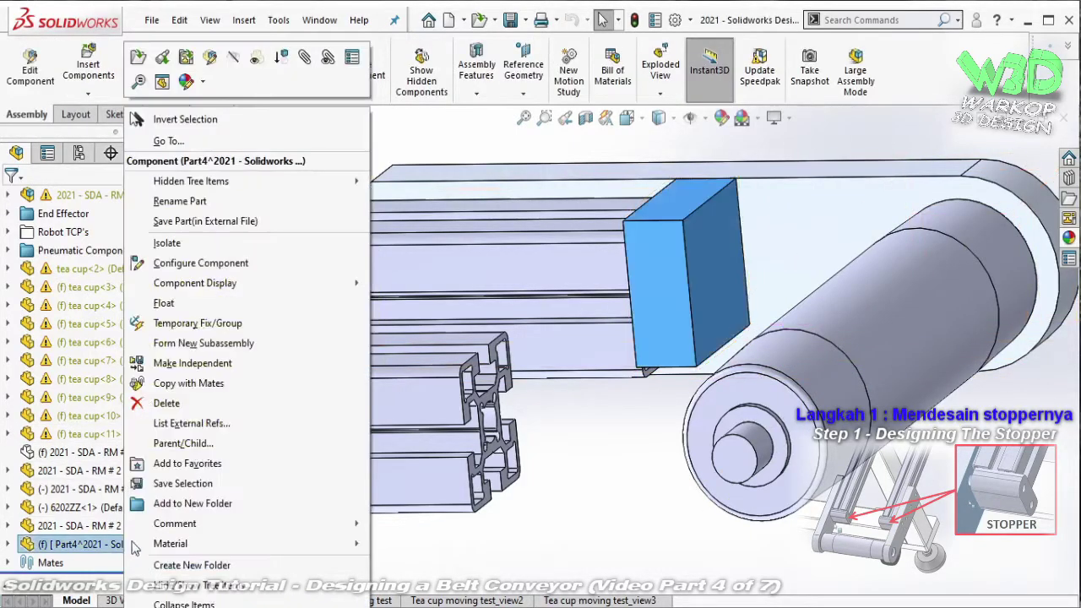
click(202, 423)
click(340, 448)
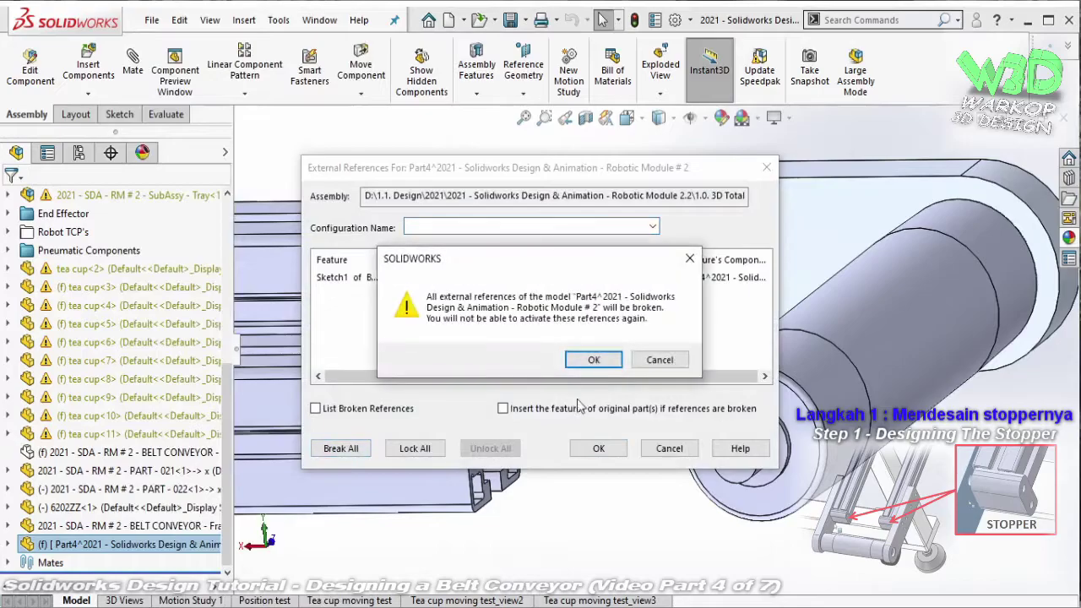
click(594, 359)
click(599, 449)
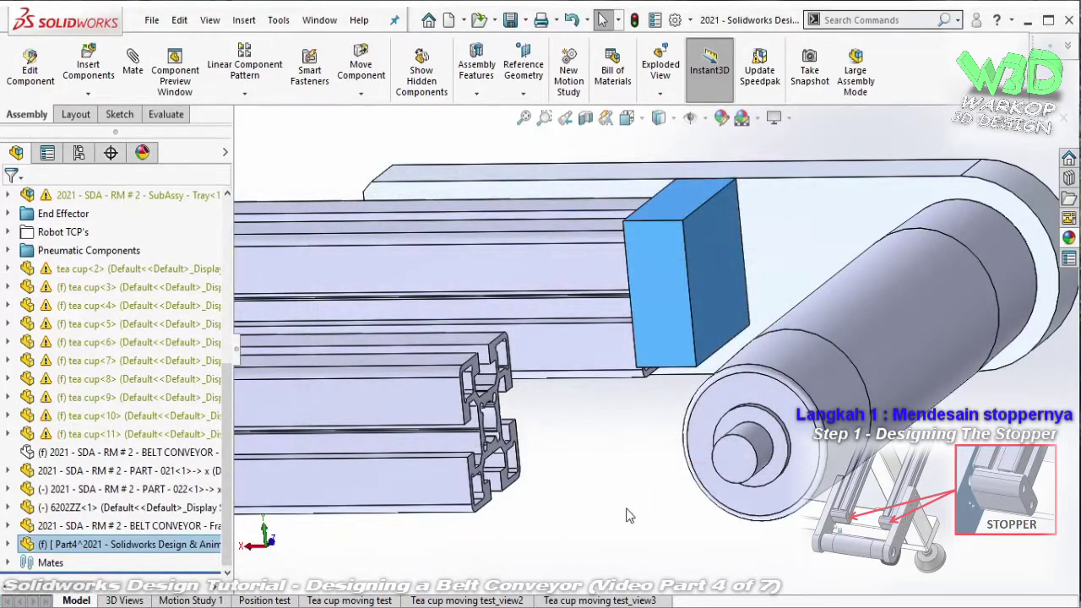
- Set the stopper part to Float in the assembly
scroll(684, 323, up, 3)
scroll(684, 322, up, 3)
scroll(659, 278, up, 2)
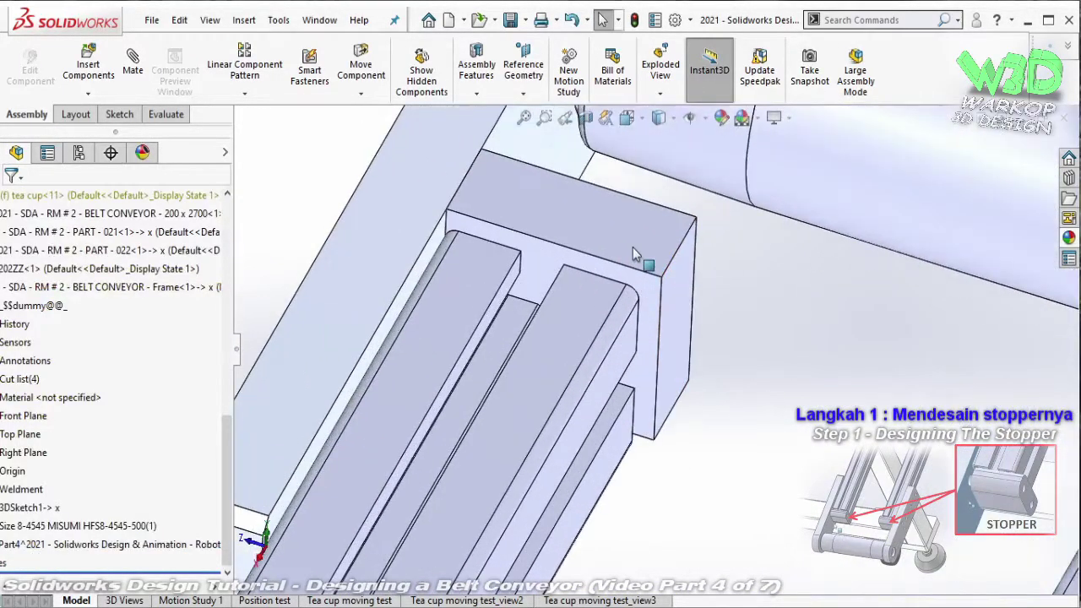
click(638, 249)
right_click(638, 252)
click(675, 290)
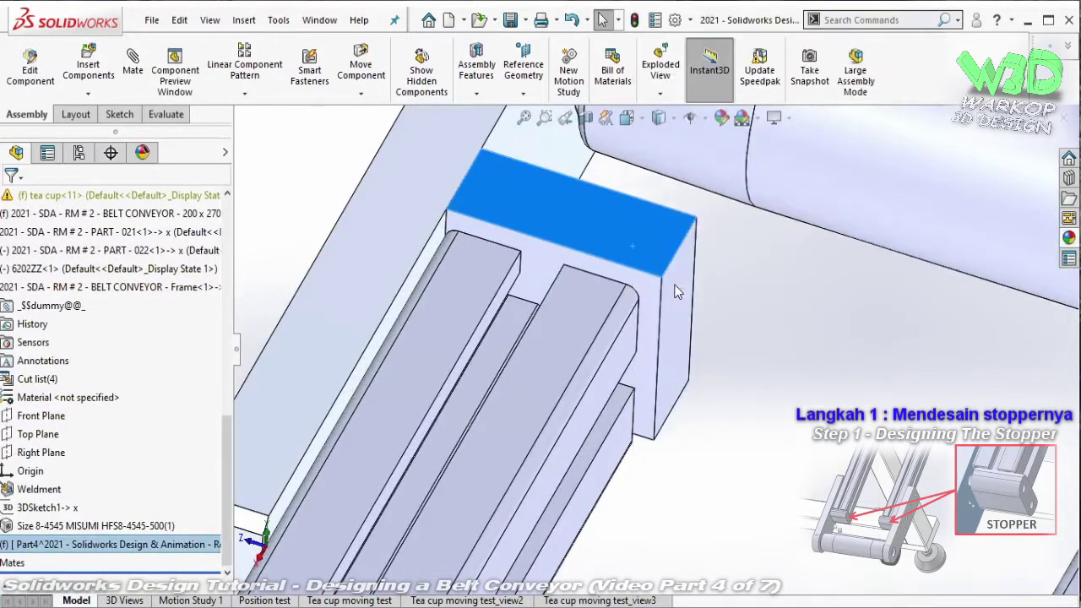
middle_drag(675, 279, 767, 301)
- Add two coincident mates between stopper faces and the frame rail faces
click(500, 219)
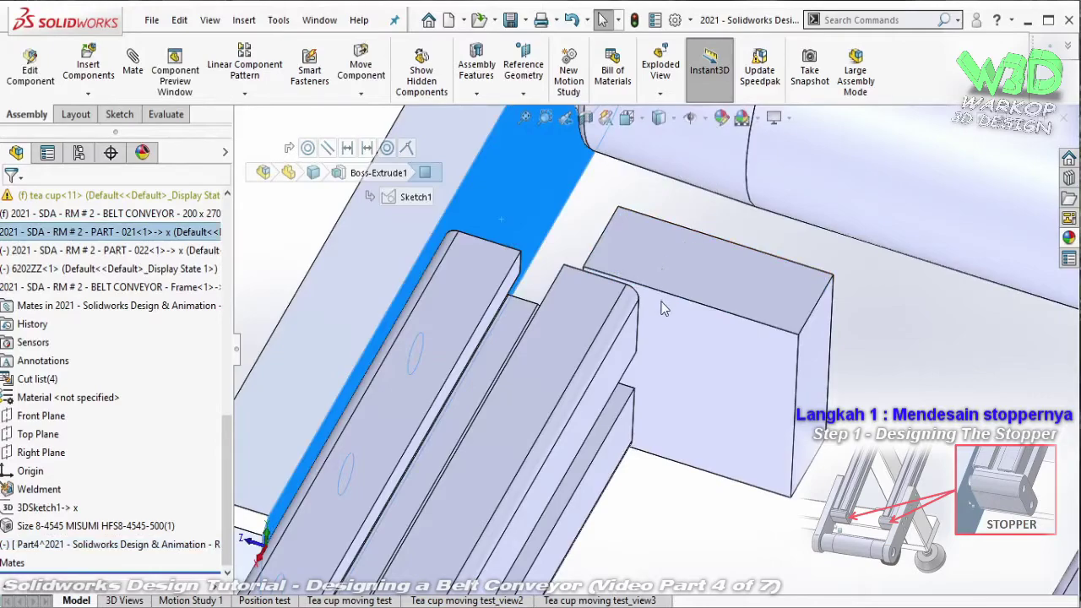
middle_drag(656, 305, 522, 237)
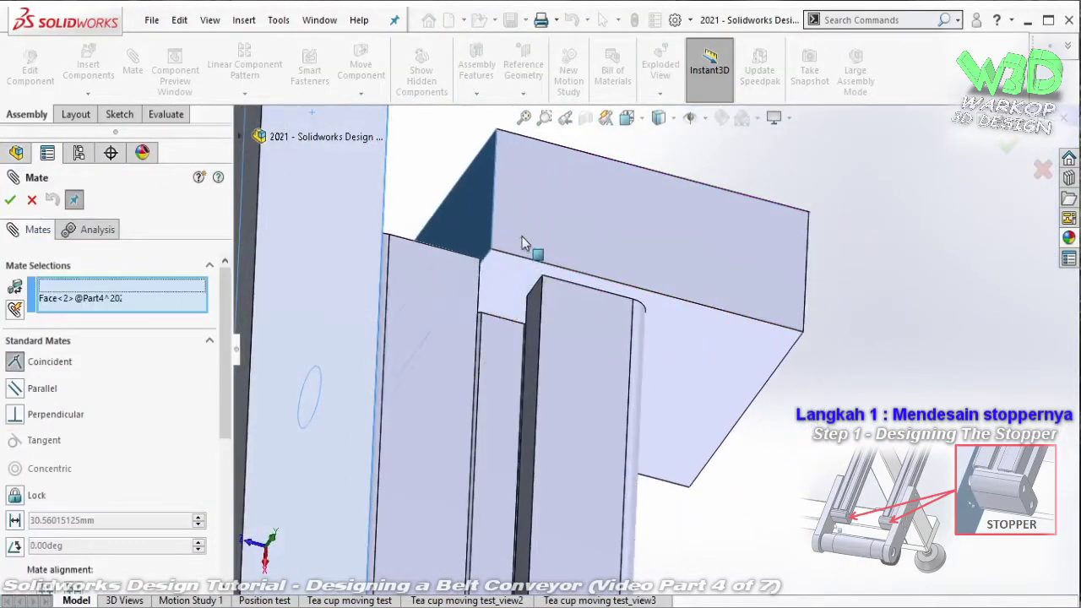
click(522, 241)
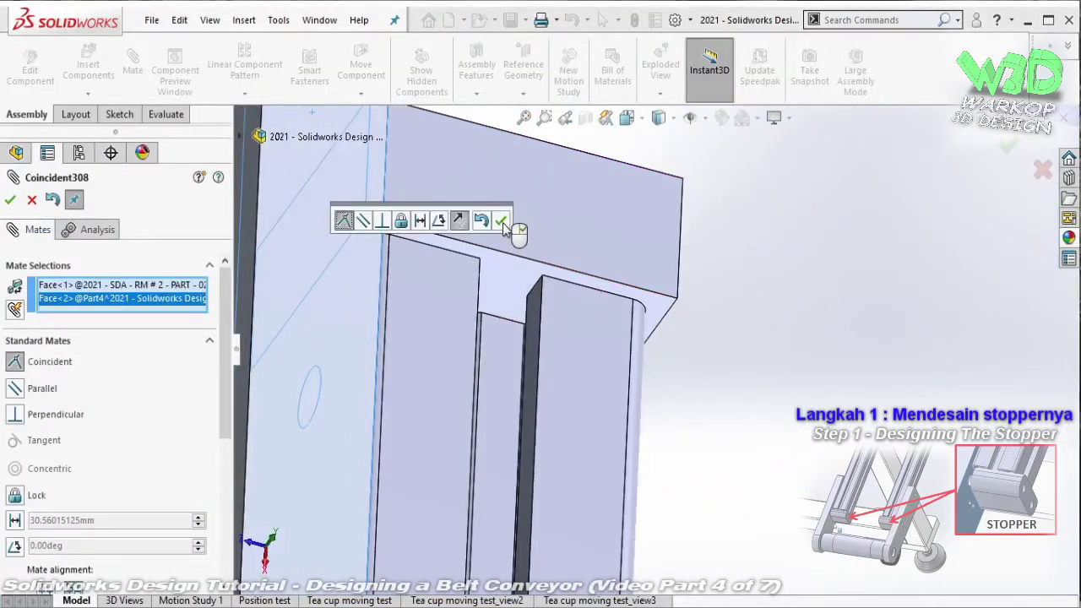
click(502, 221)
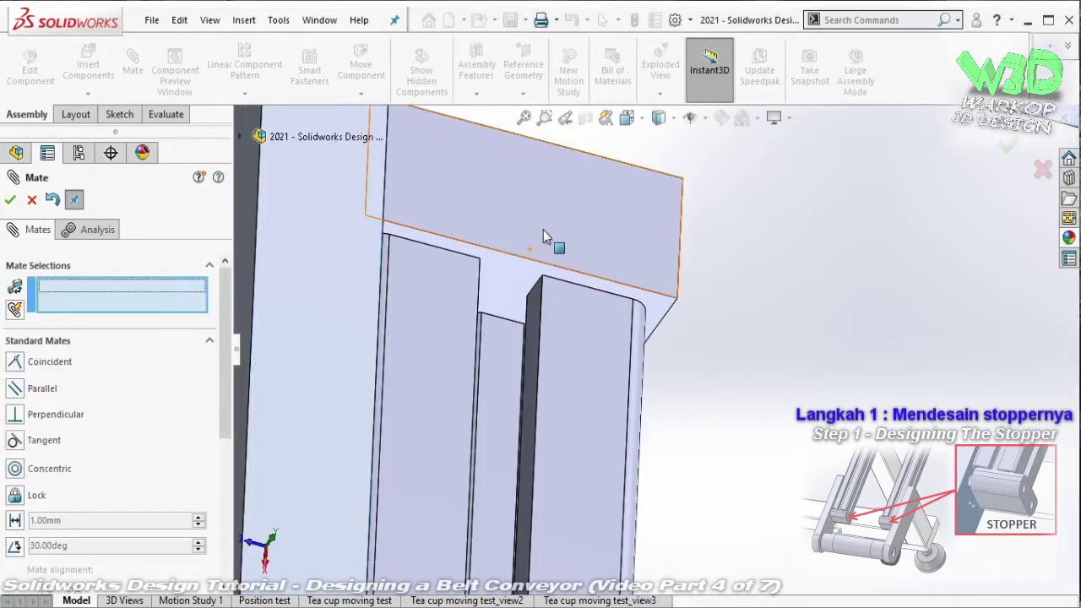
click(541, 230)
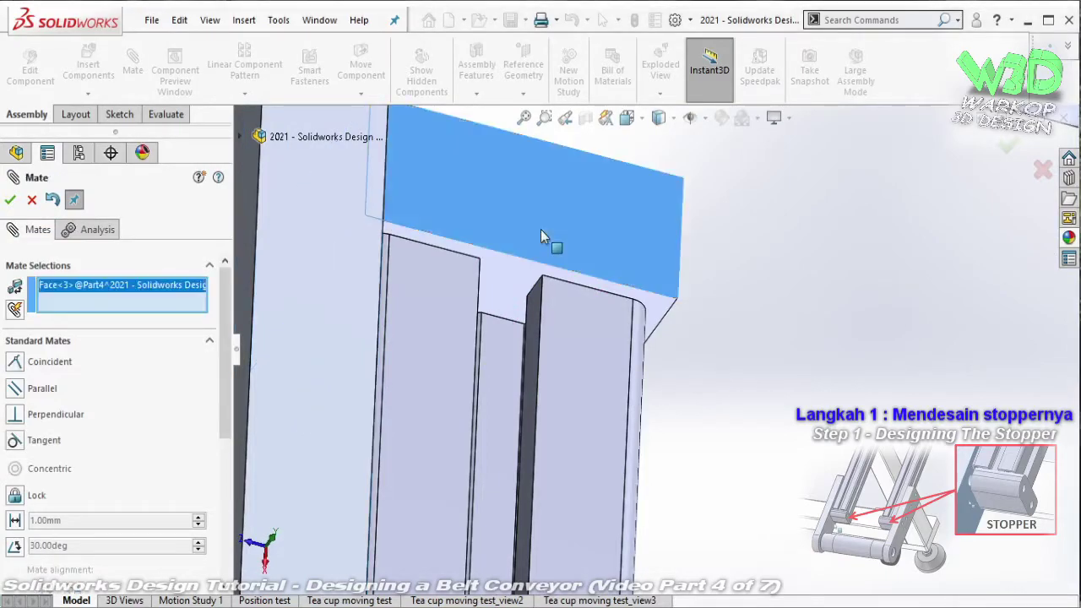
click(444, 308)
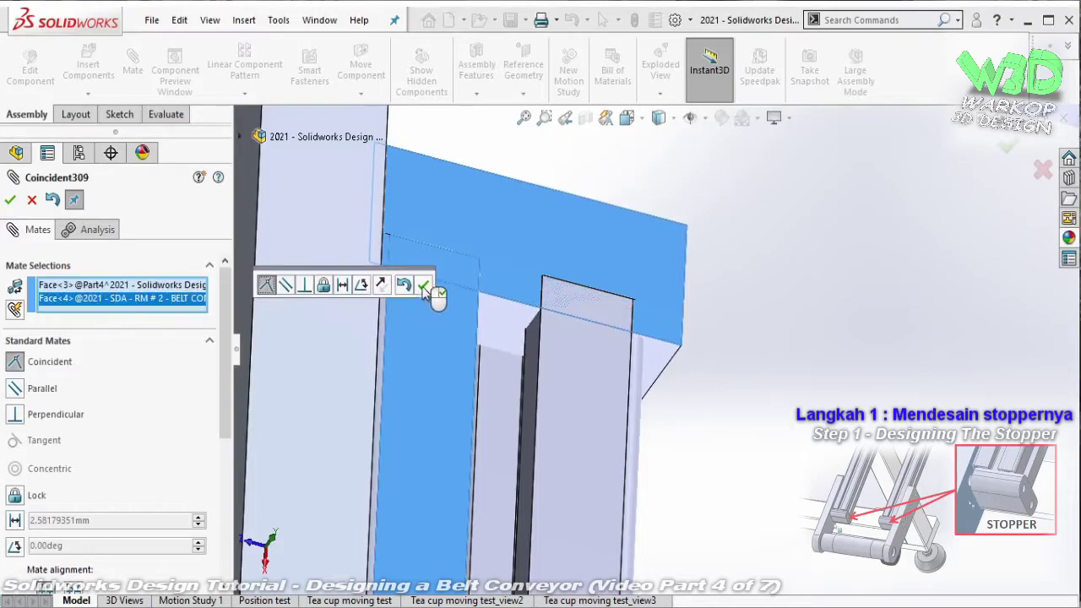
click(425, 287)
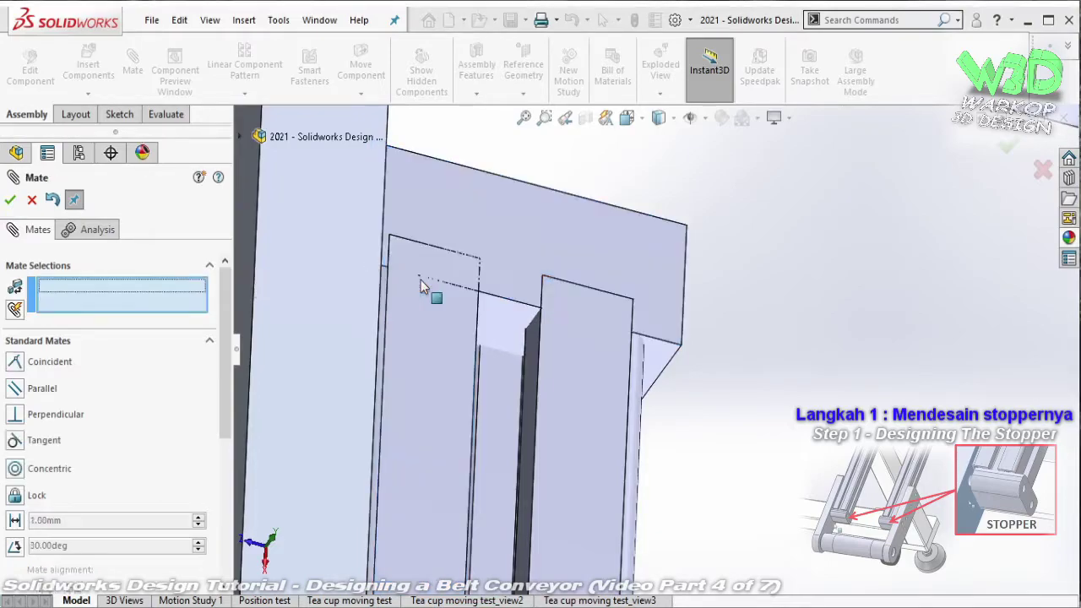
- Add a third coincident mate between the stopper and a frame face, then finish mating
click(538, 156)
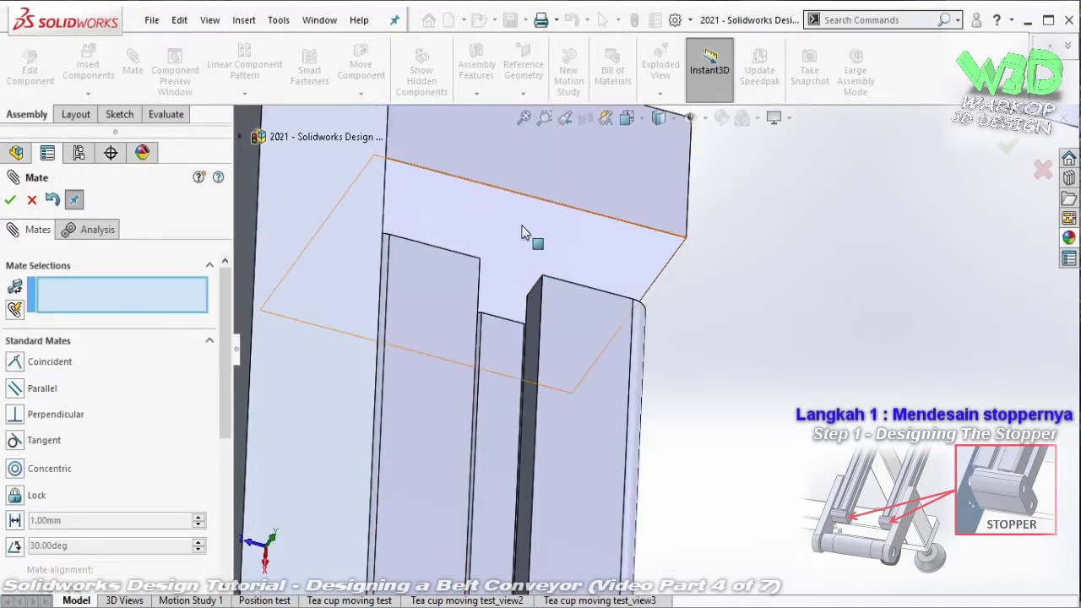
middle_drag(521, 229, 415, 272)
click(426, 224)
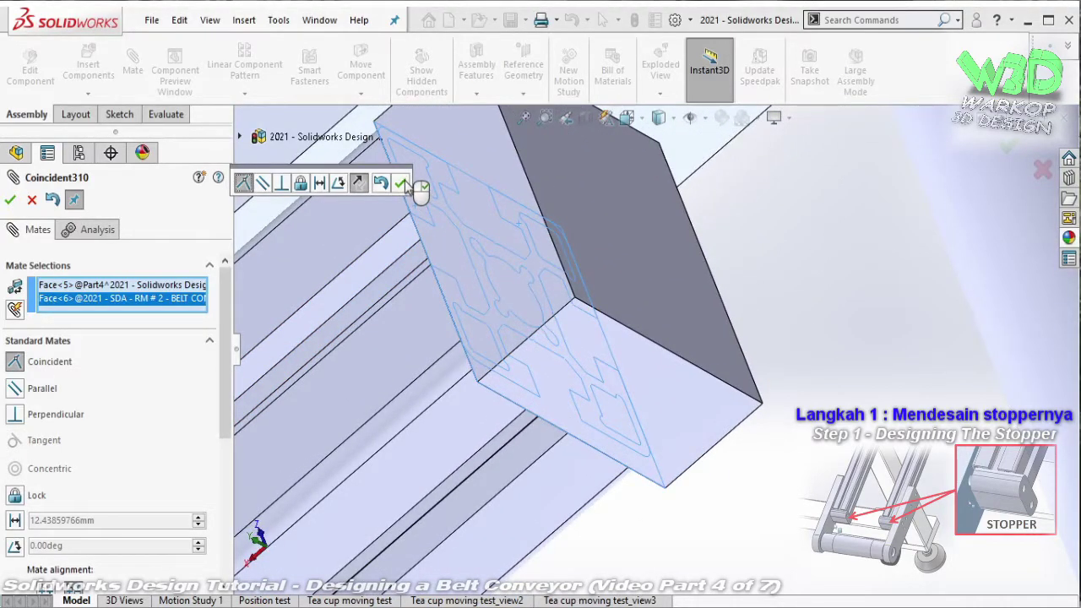
click(404, 183)
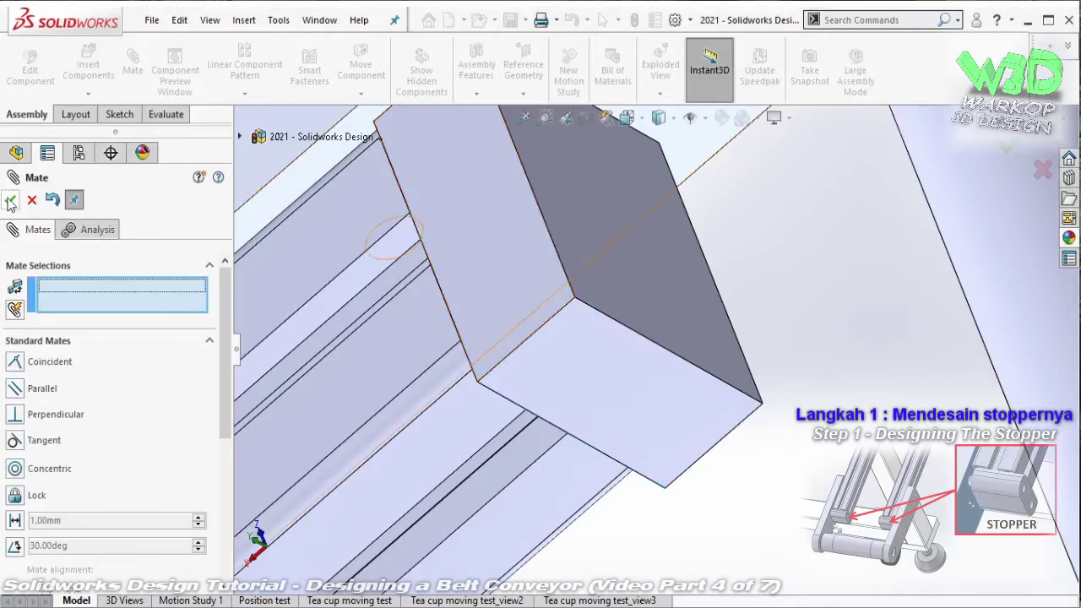
key(Return)
mouse_move(546, 211)
middle_down()
mouse_move(579, 158)
mouse_move(613, 346)
middle_up()
click(606, 347)
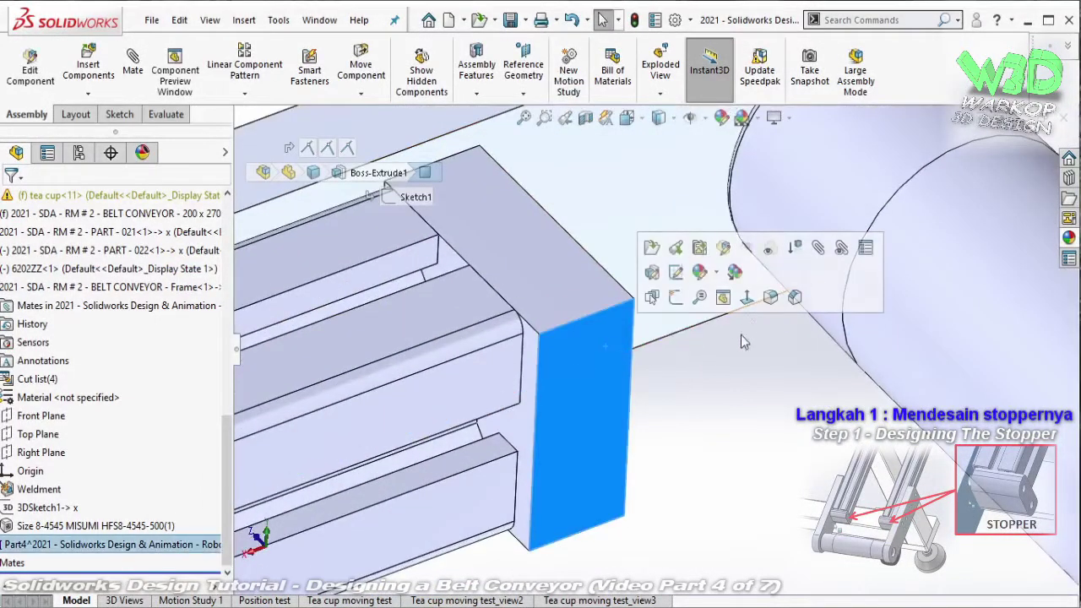
- Edit the stopper part and round its two outer vertical edges with a 10 mm fillet
click(723, 245)
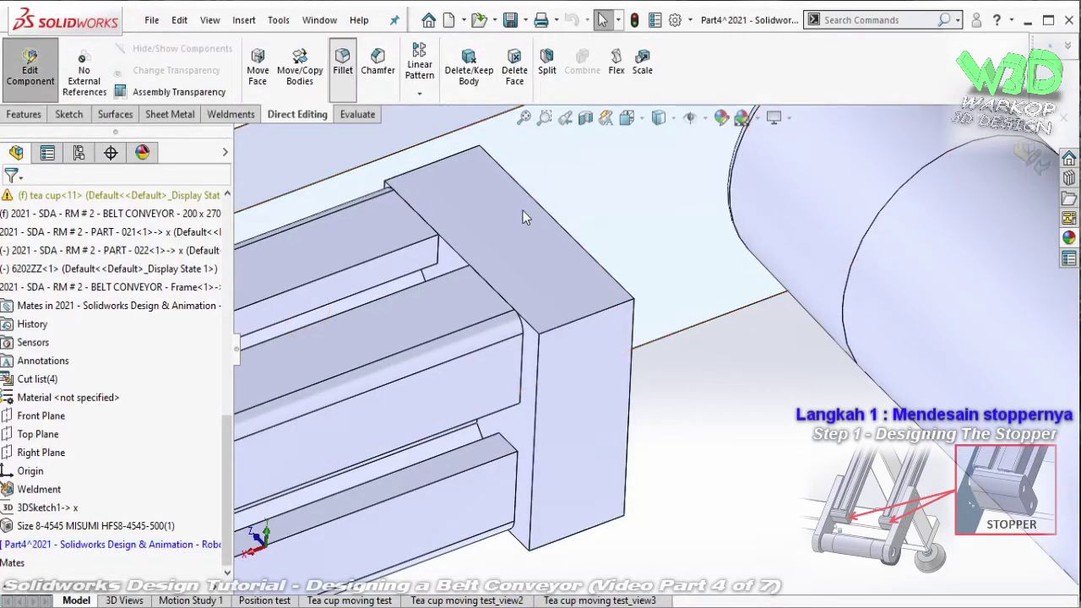
mouse_move(535, 222)
middle_down()
mouse_move(475, 233)
mouse_move(462, 281)
middle_up()
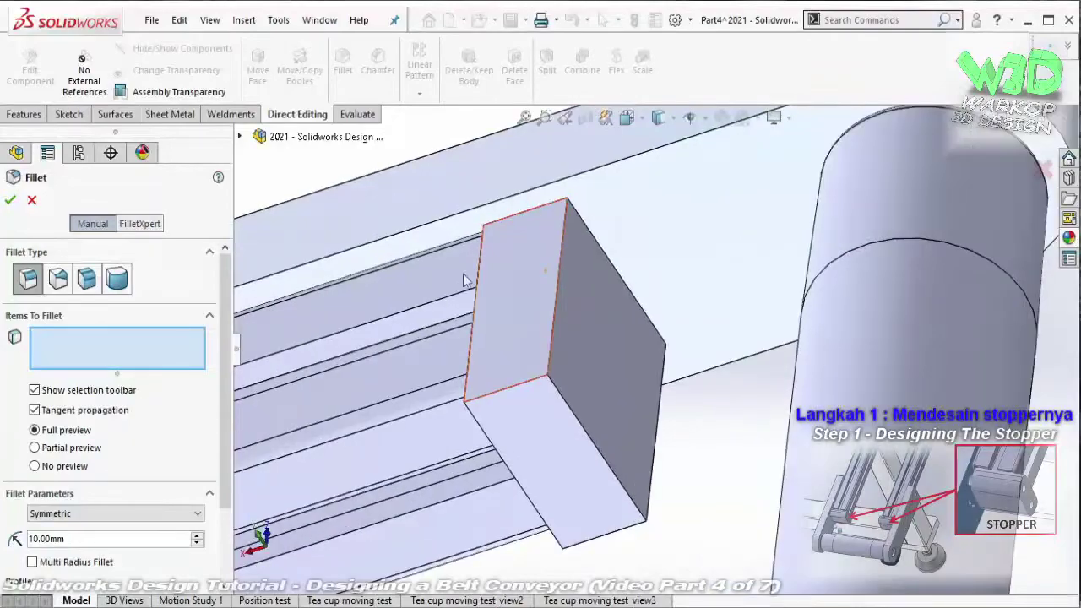
click(550, 337)
click(659, 431)
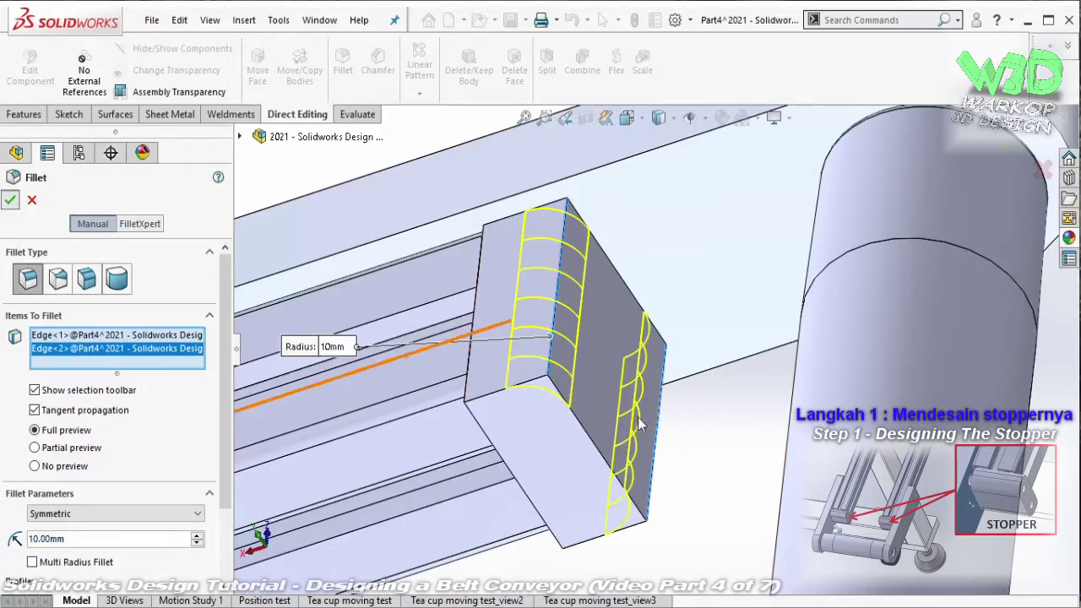
key(Return)
middle_drag(686, 482, 567, 479)
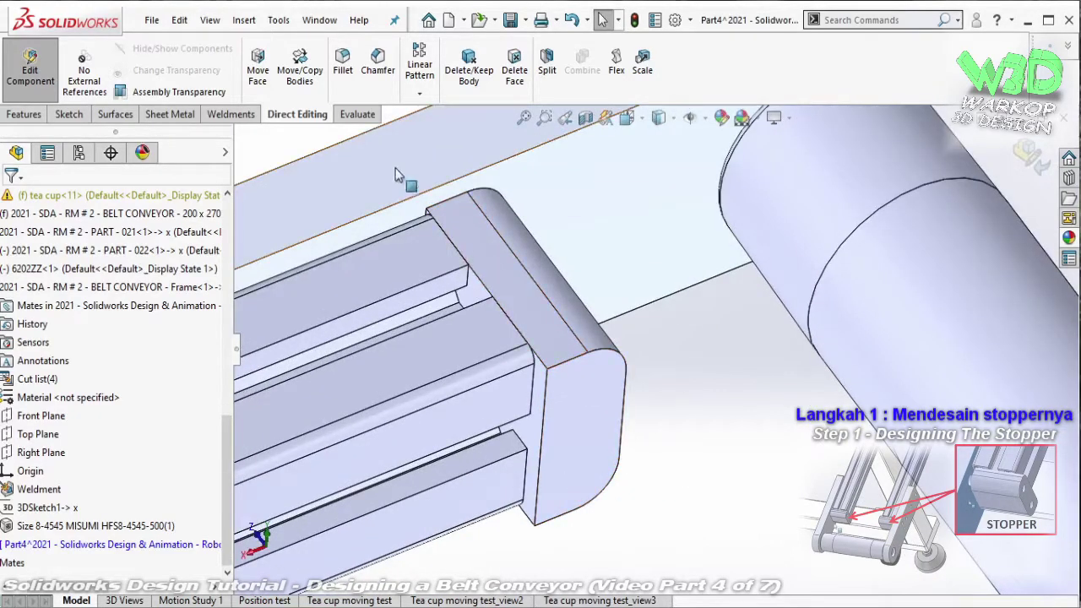
- Fillet the stopper's top edge and a second edge with a 5 mm radius
click(340, 83)
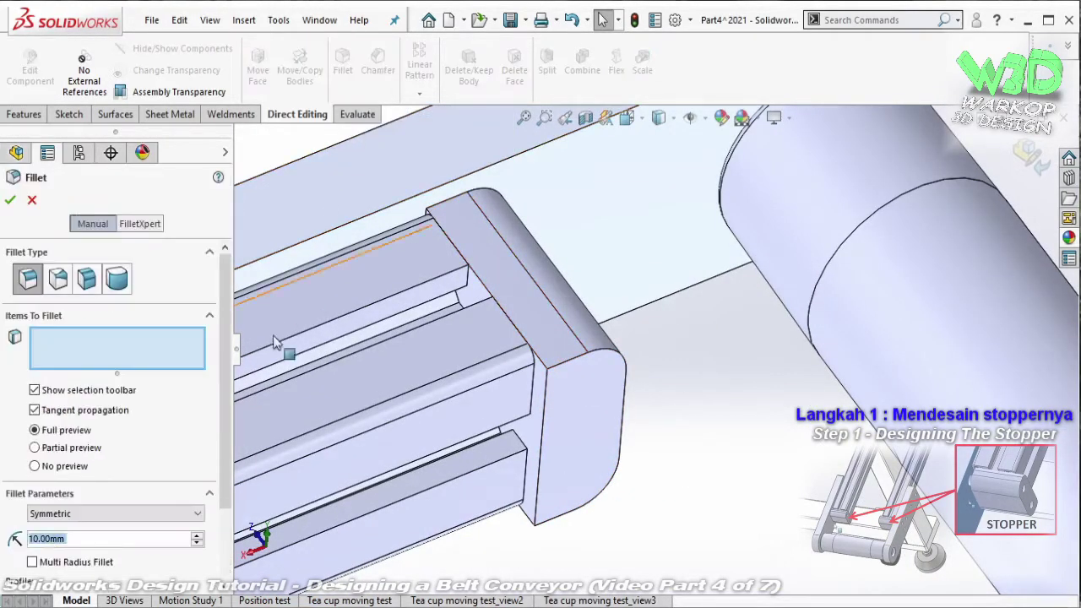
text(3)
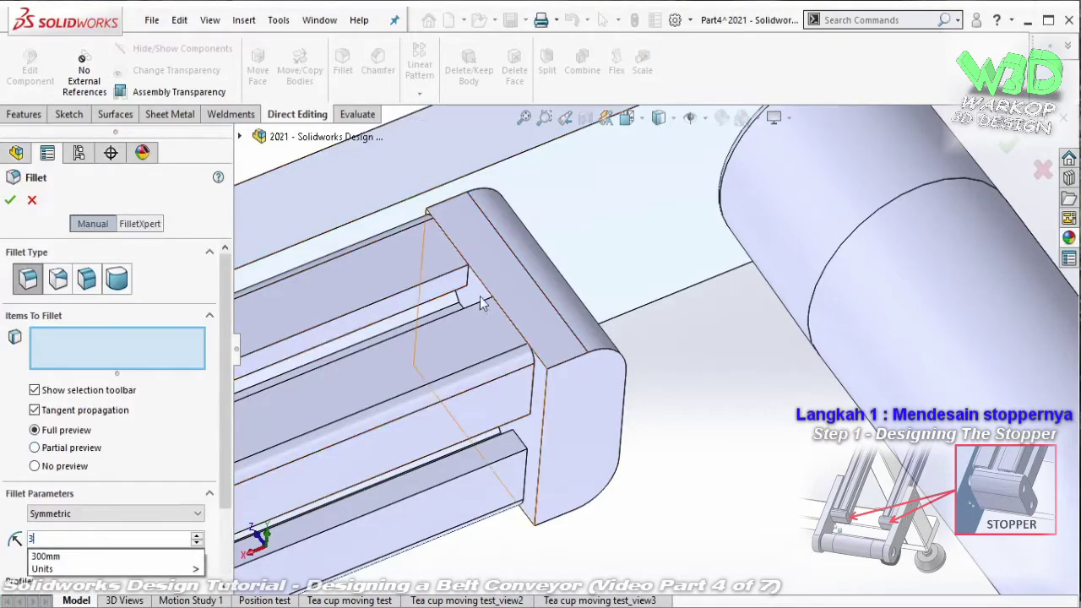
click(483, 291)
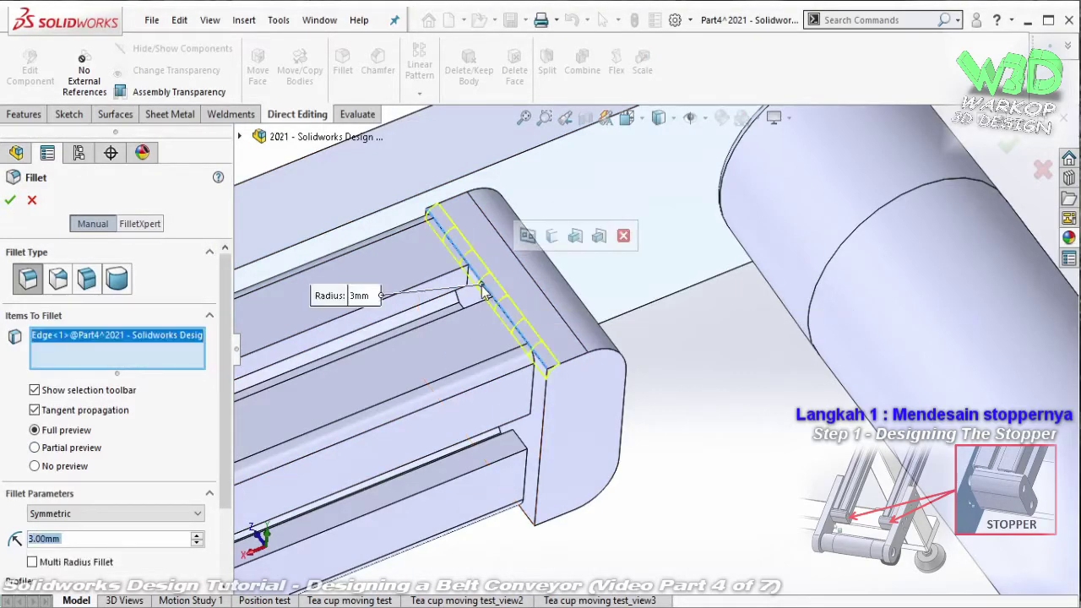
click(527, 518)
text(5)
key(Return)
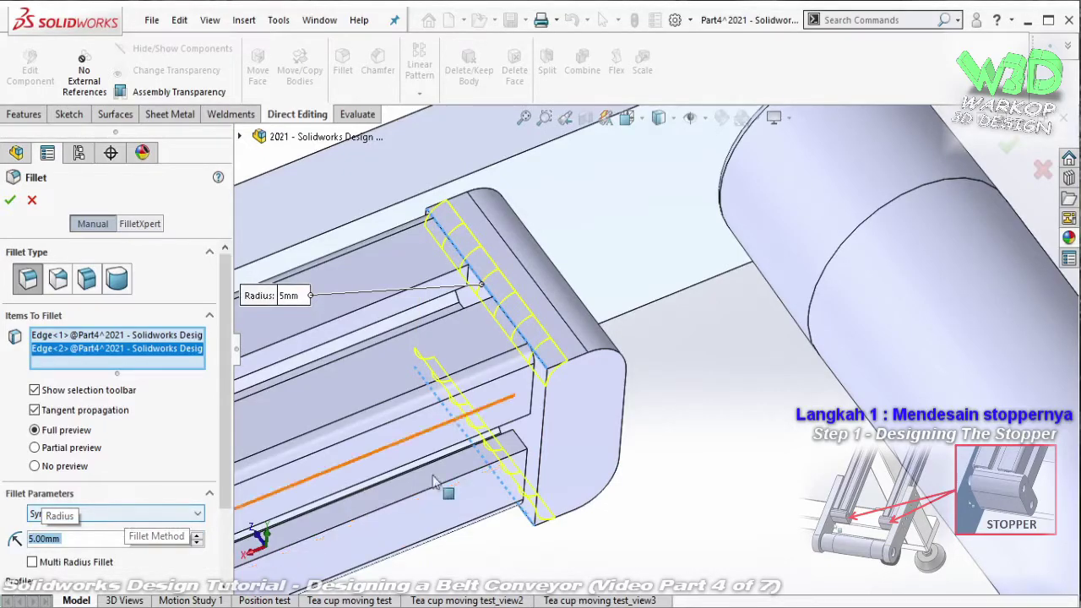
mouse_move(442, 475)
middle_down()
mouse_move(429, 307)
mouse_move(470, 359)
mouse_move(456, 348)
middle_up()
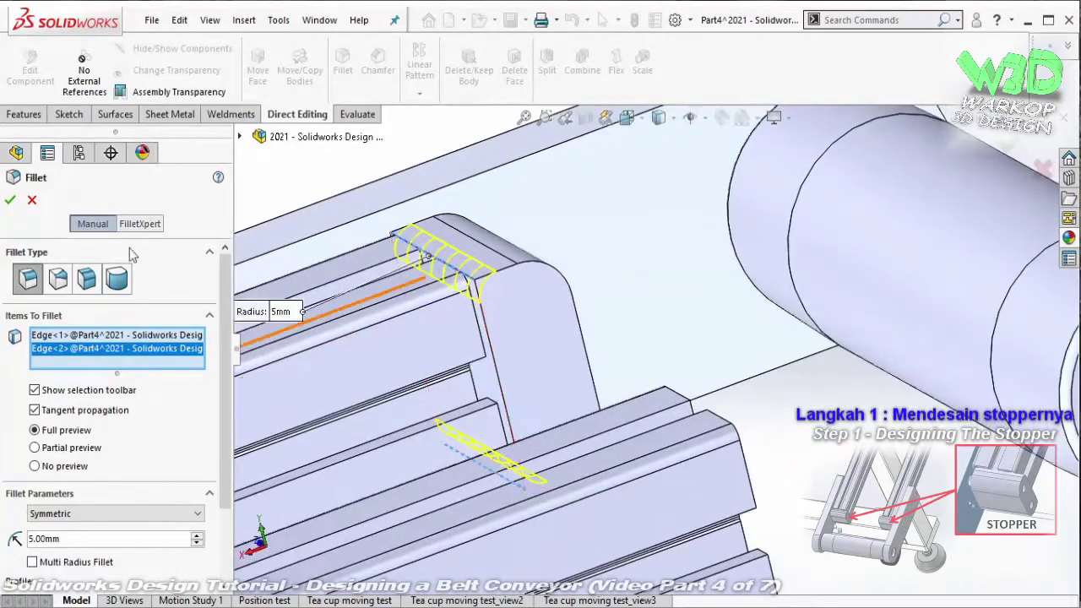
key(Return)
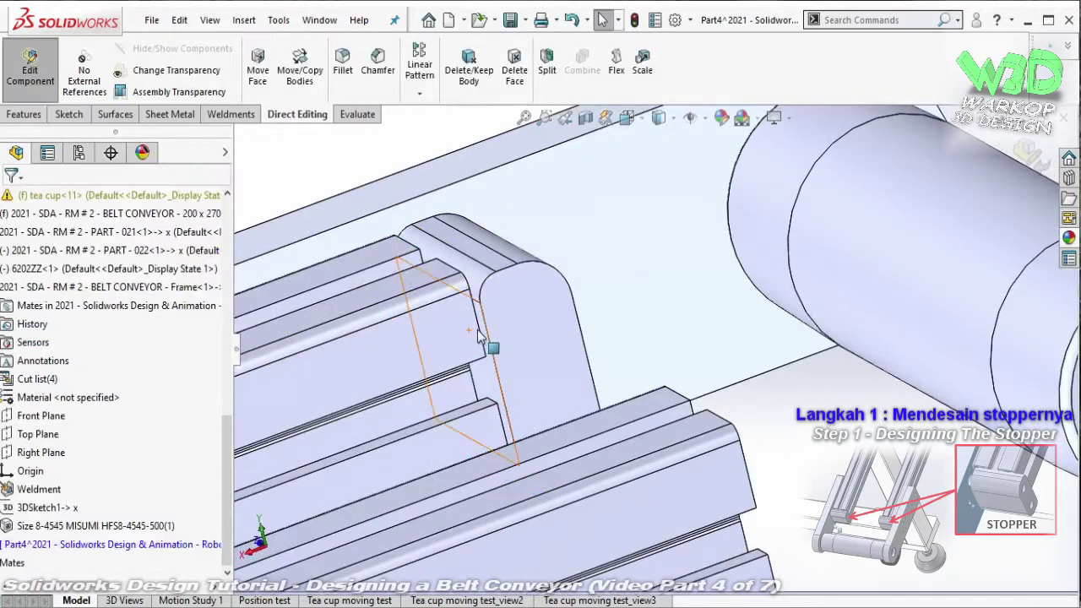
- Return to the assembly, make the plate transparent, and start a sketch on the stopper's end face
click(30, 81)
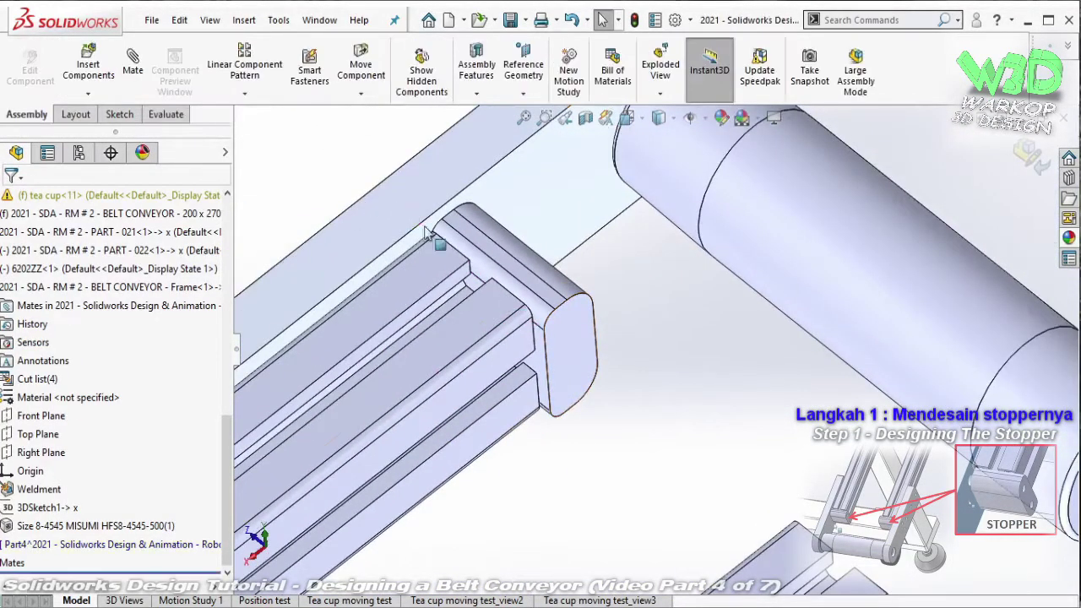
middle_drag(456, 338, 436, 319)
click(437, 320)
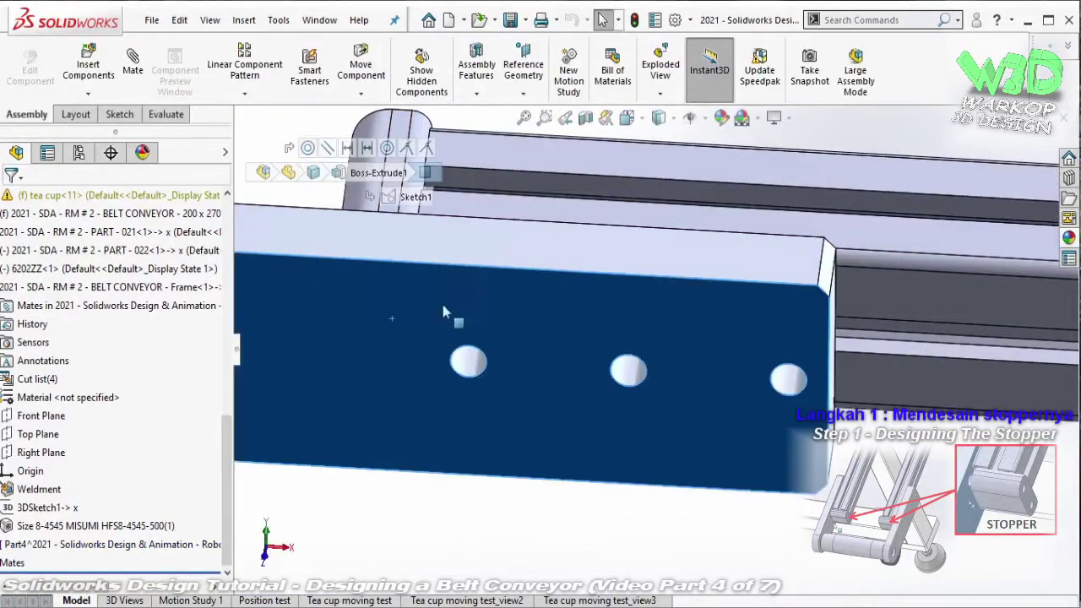
click(547, 222)
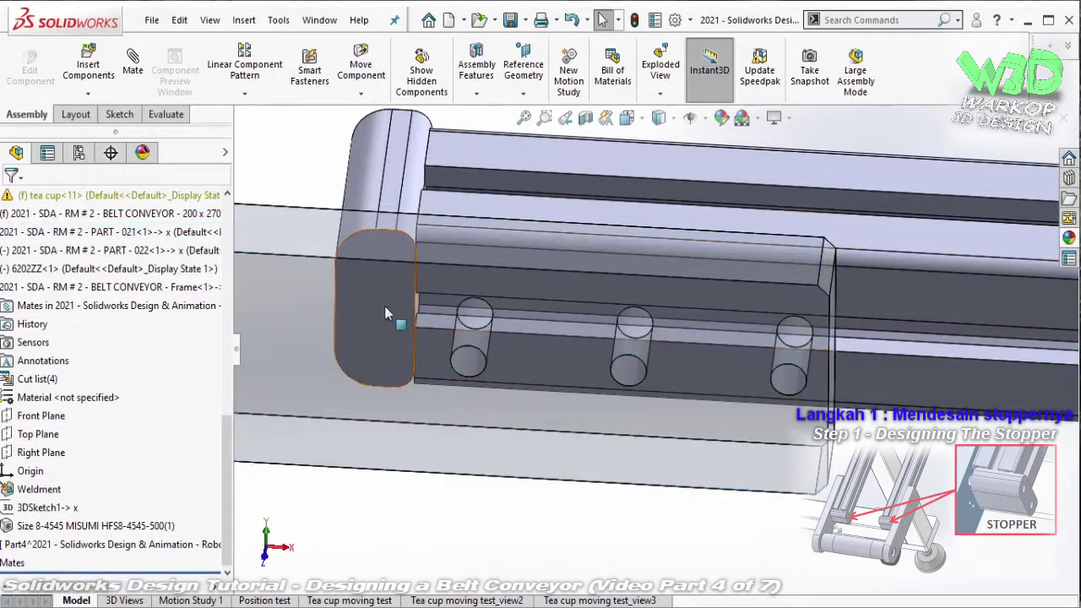
click(384, 314)
click(495, 206)
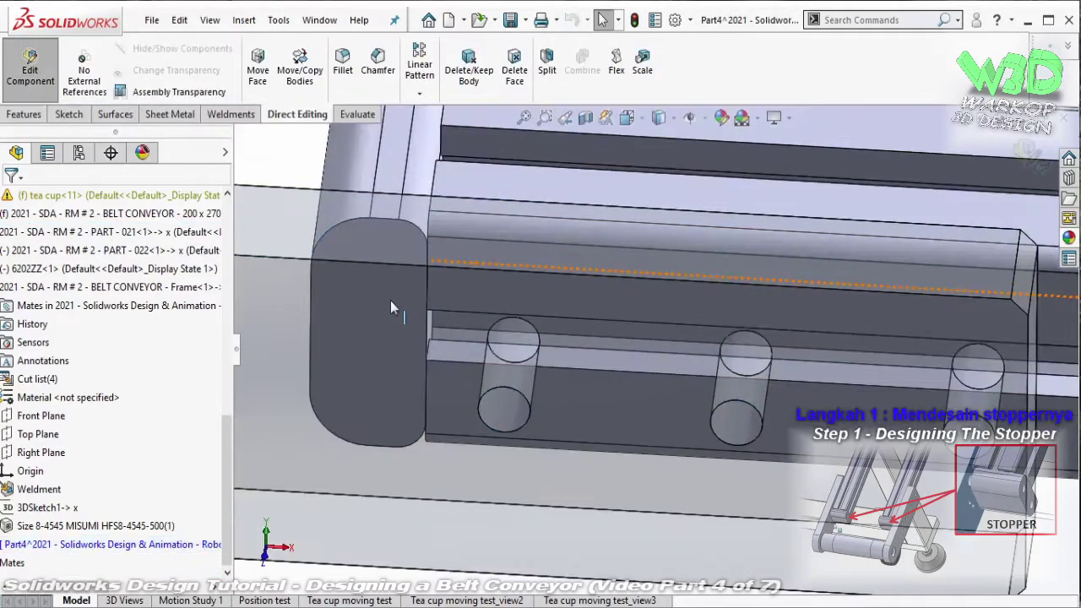
click(390, 309)
click(442, 266)
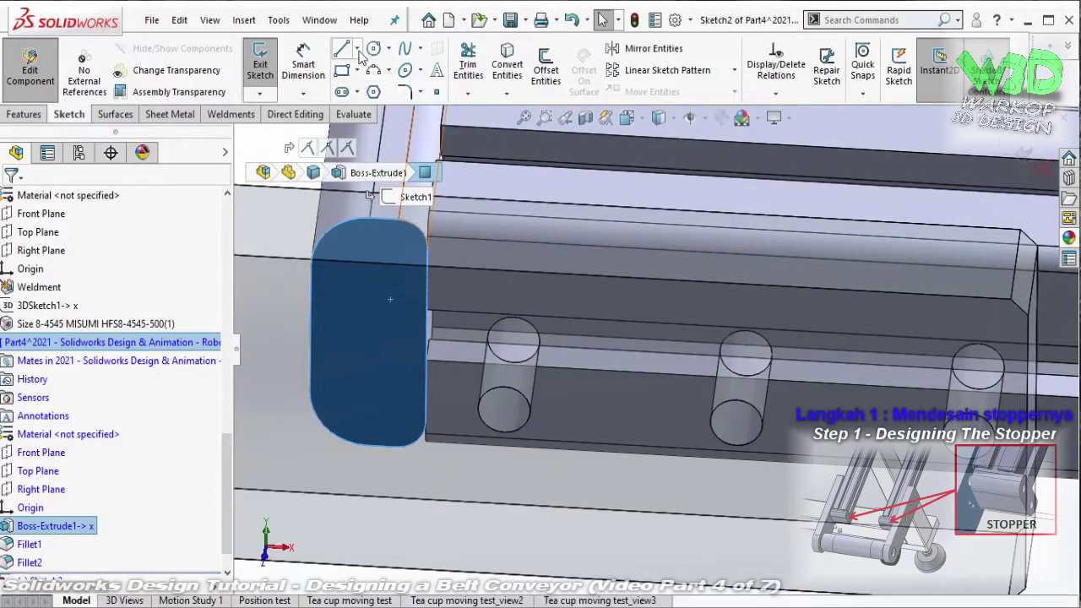
- Draw a horizontal construction centerline across the stopper's end face
click(358, 49)
click(376, 89)
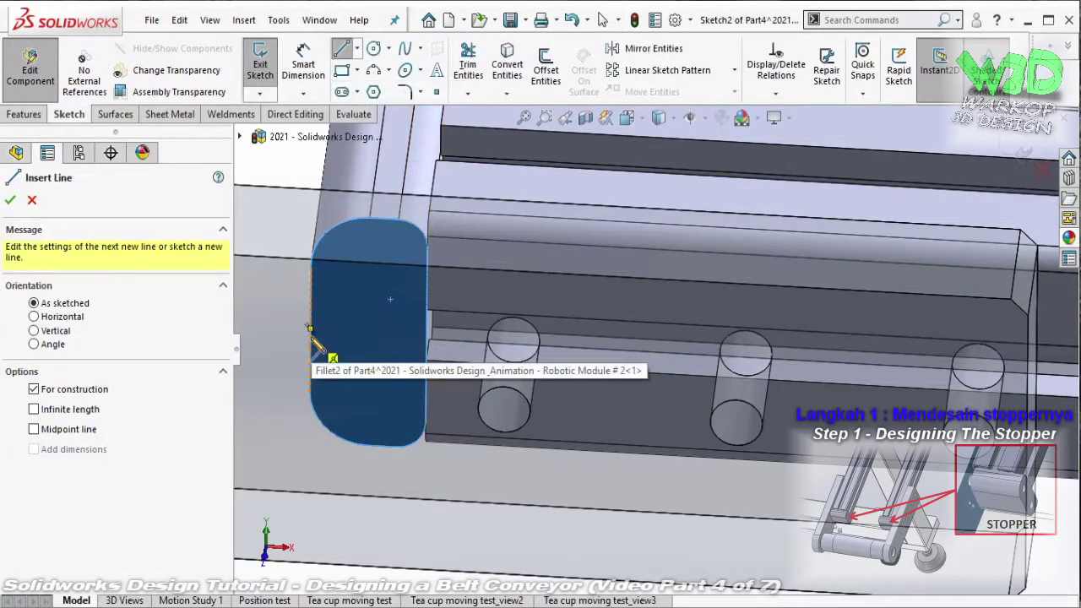
click(310, 328)
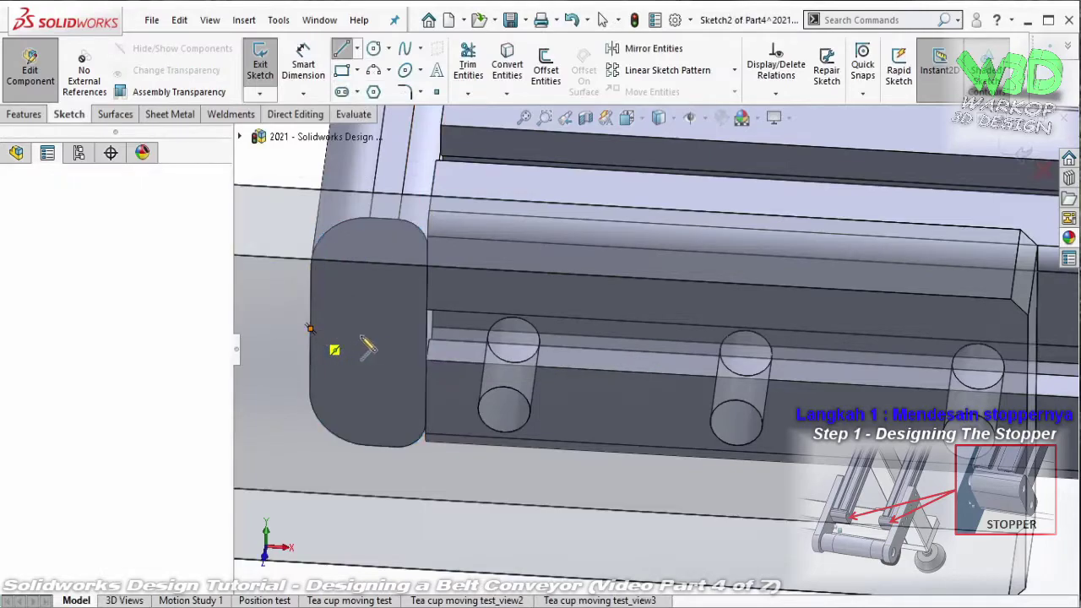
click(426, 335)
key(Escape)
- Draw a center rectangle on the centerline's midpoint and stretch it taller symmetrically
middle_drag(403, 329, 395, 264)
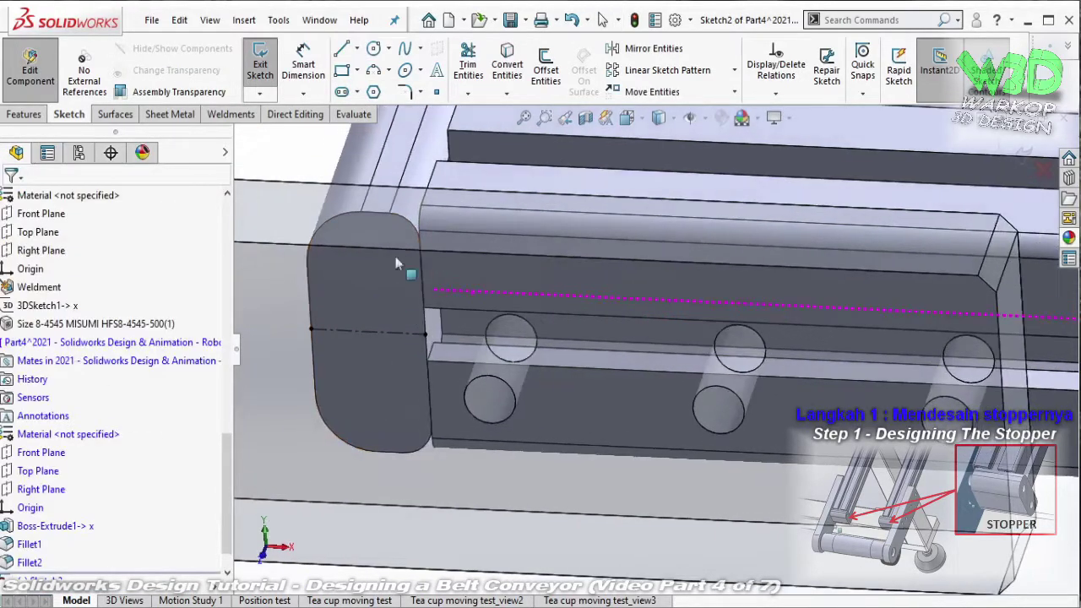
click(356, 70)
click(380, 129)
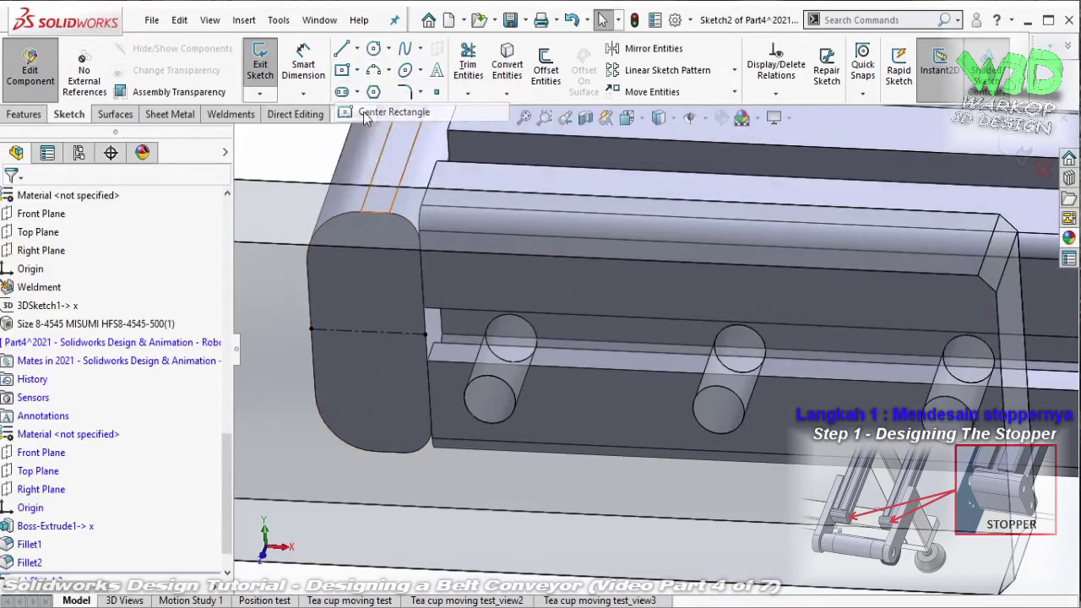
click(367, 331)
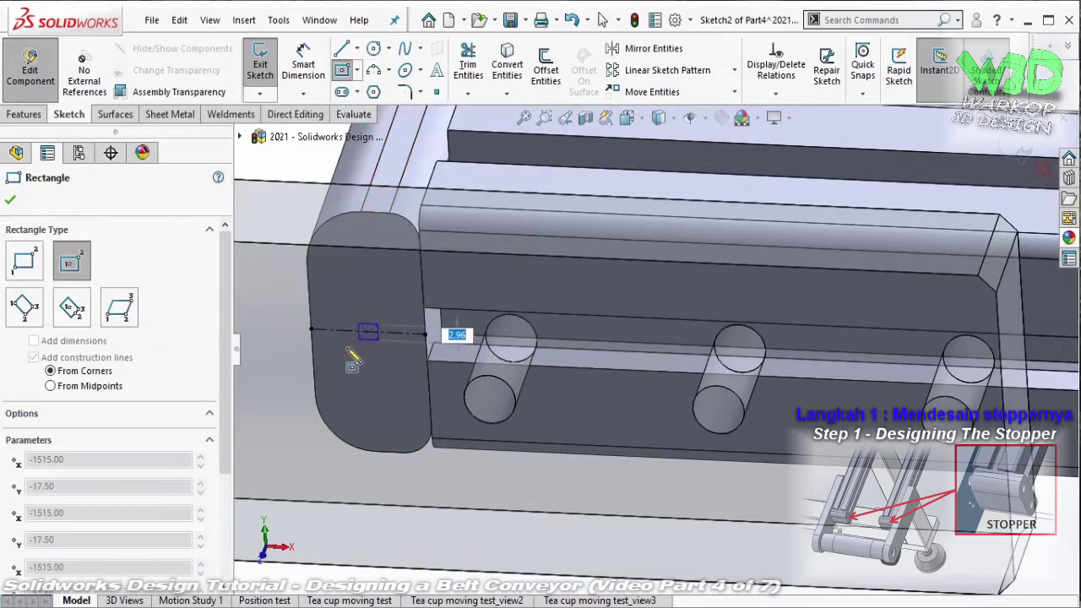
click(313, 369)
key(Escape)
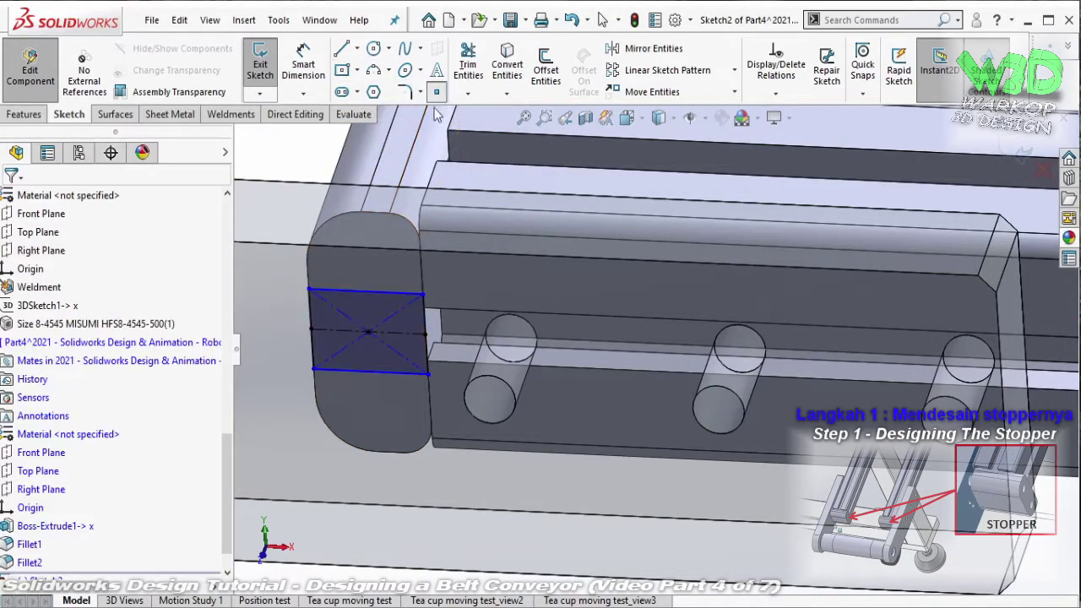
click(372, 372)
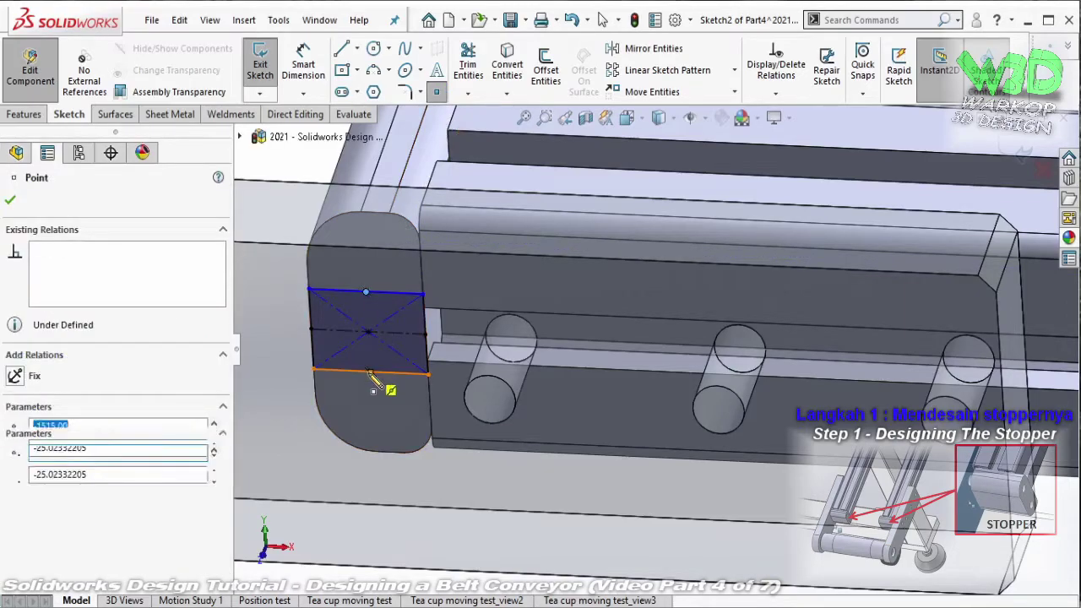
key(Escape)
middle_drag(391, 379, 401, 356)
drag(398, 349, 399, 383)
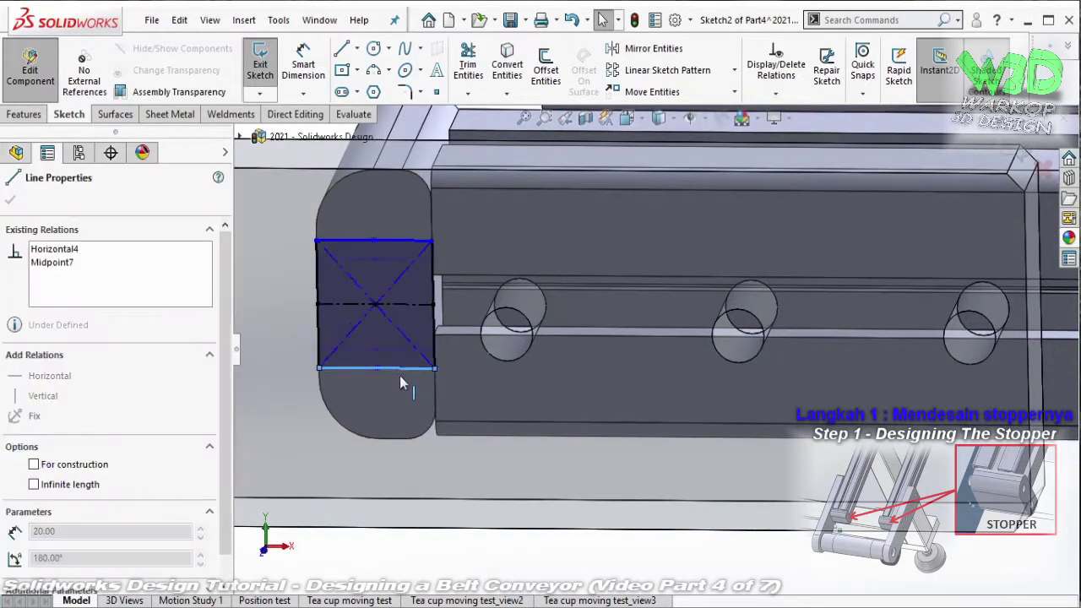
key(Escape)
- Dimension the rectangle's height to 25 mm and exit the sketch
click(303, 64)
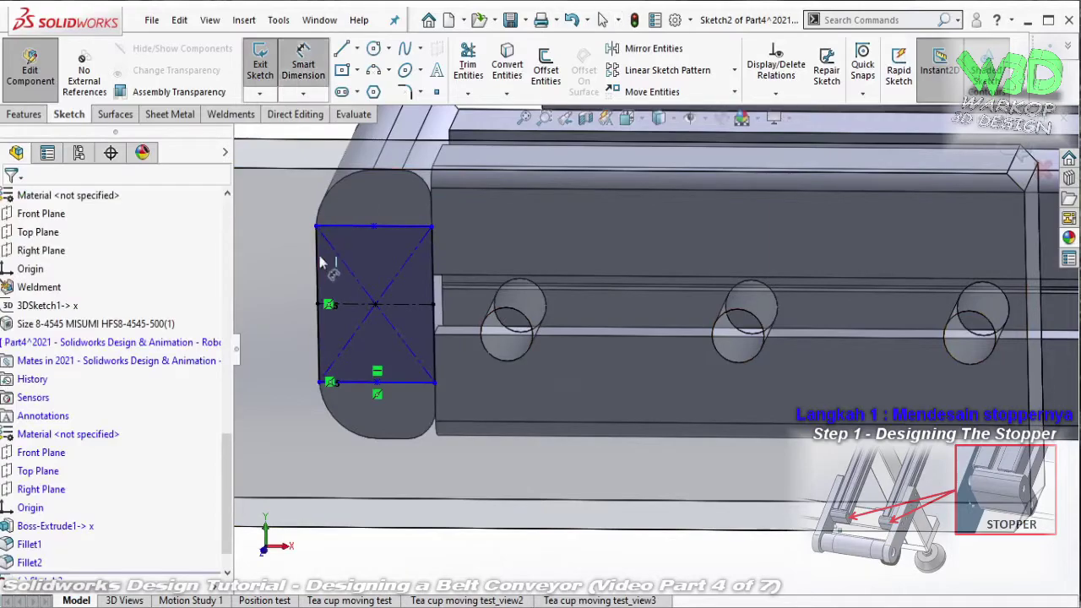
click(314, 266)
click(296, 281)
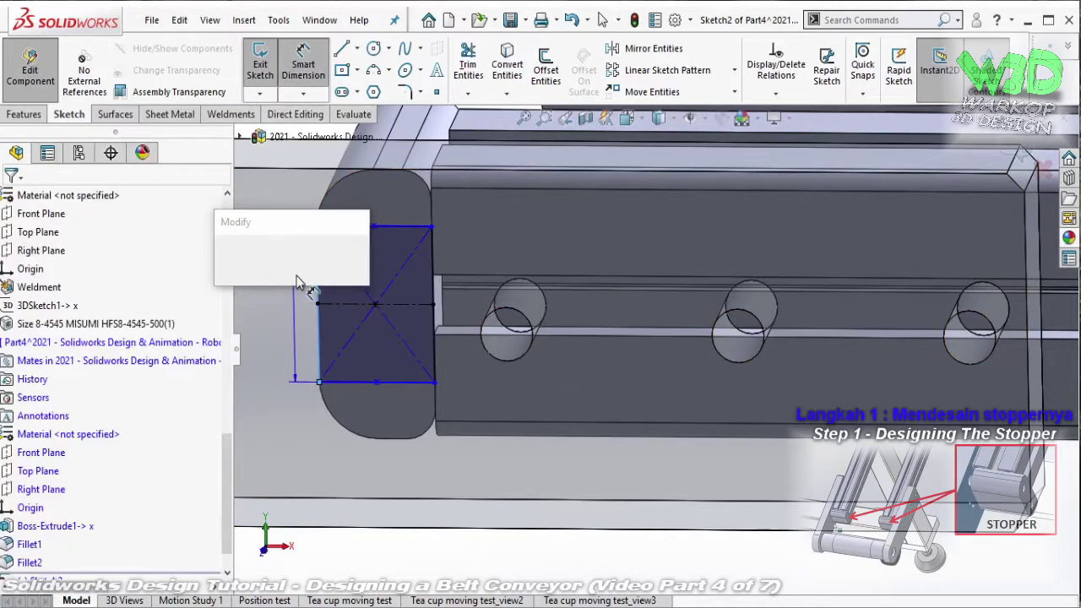
text(25)
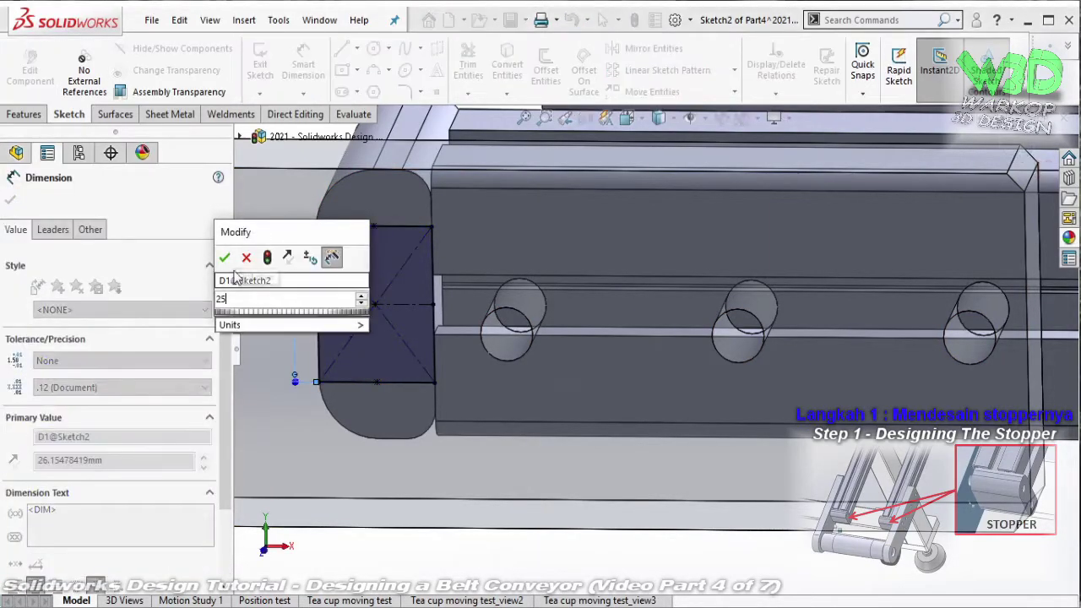
click(225, 258)
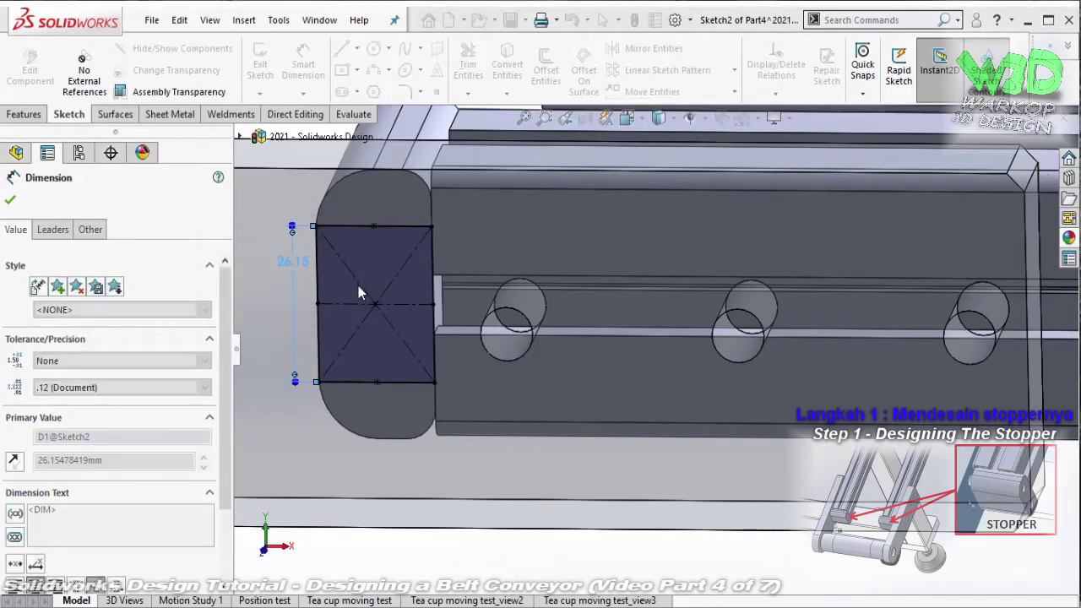
key(Escape)
middle_drag(392, 222, 293, 123)
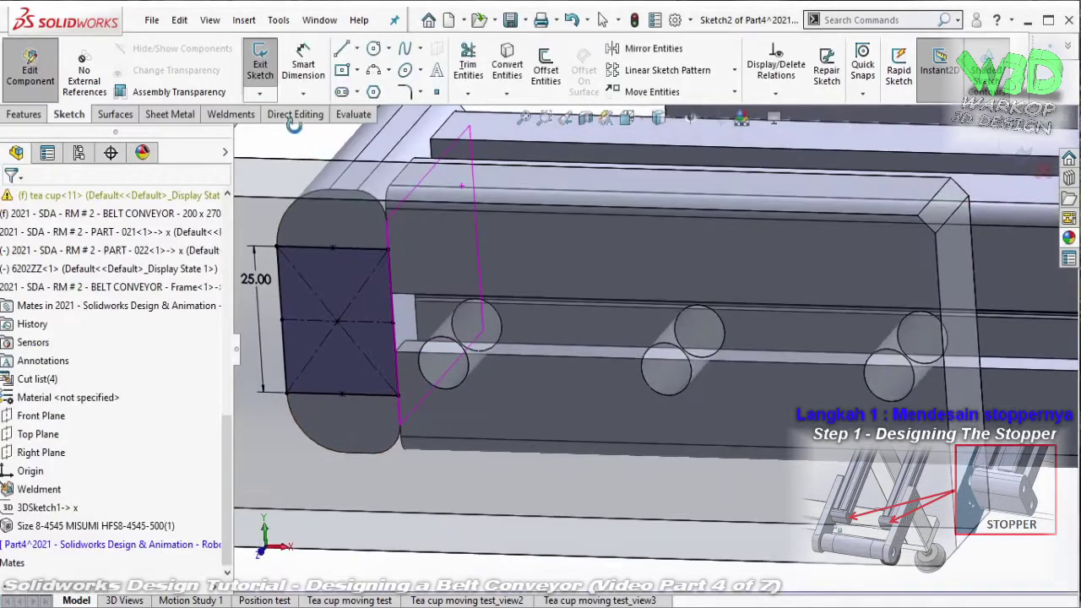
click(272, 63)
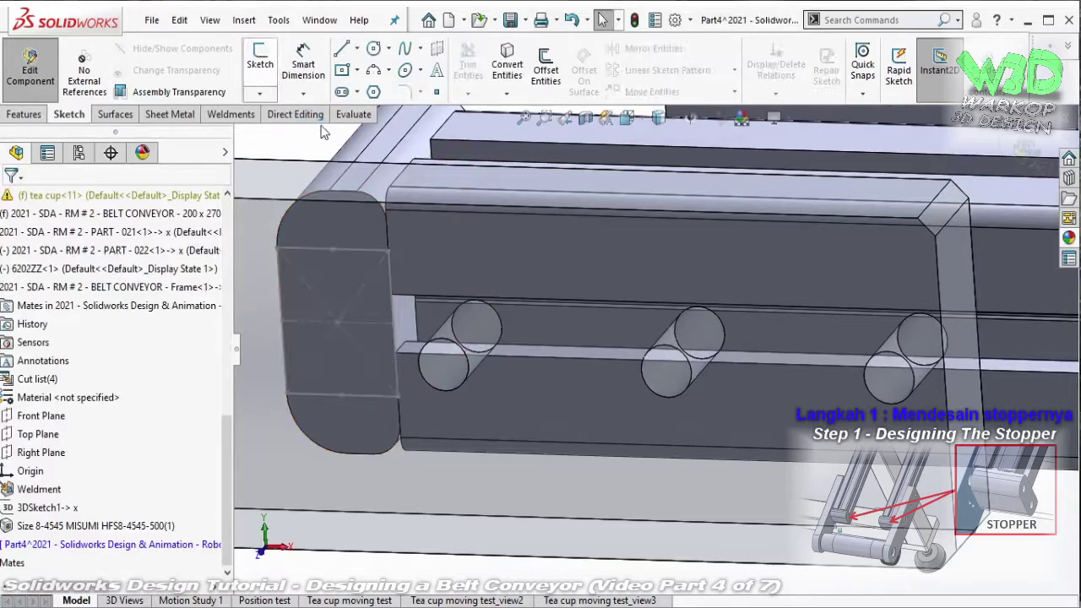
- Open Hole Wizard and place hole points at the rectangle's top and bottom midpoints
click(36, 113)
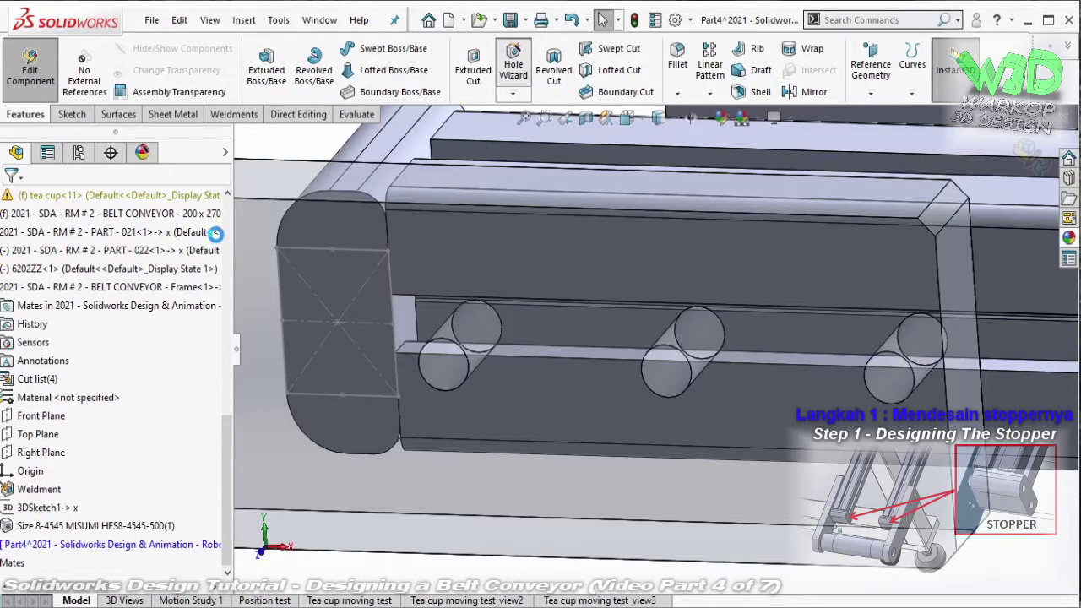
click(97, 230)
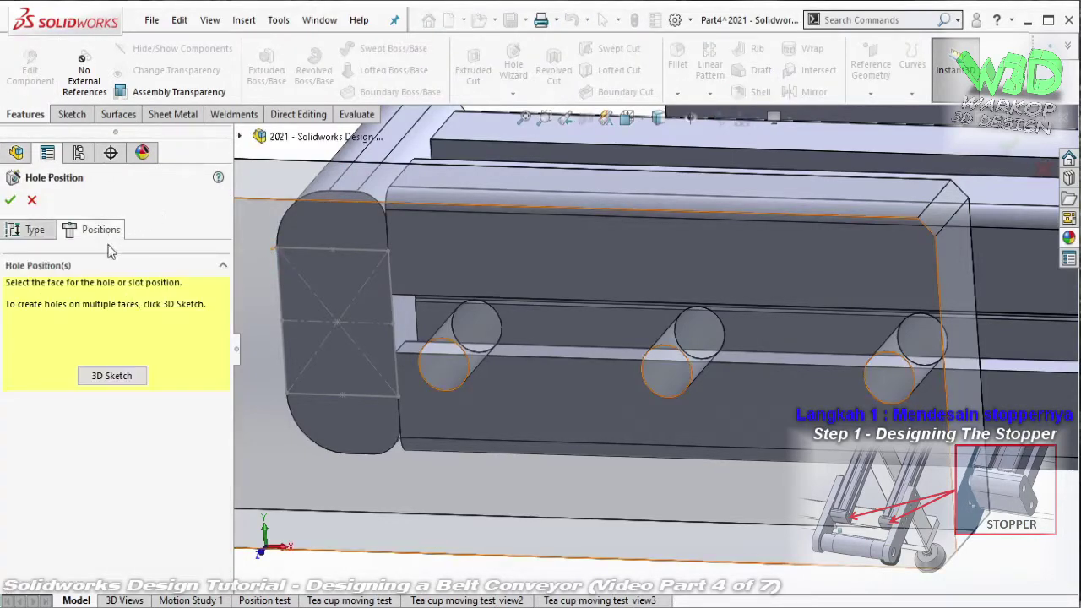
click(309, 375)
click(332, 249)
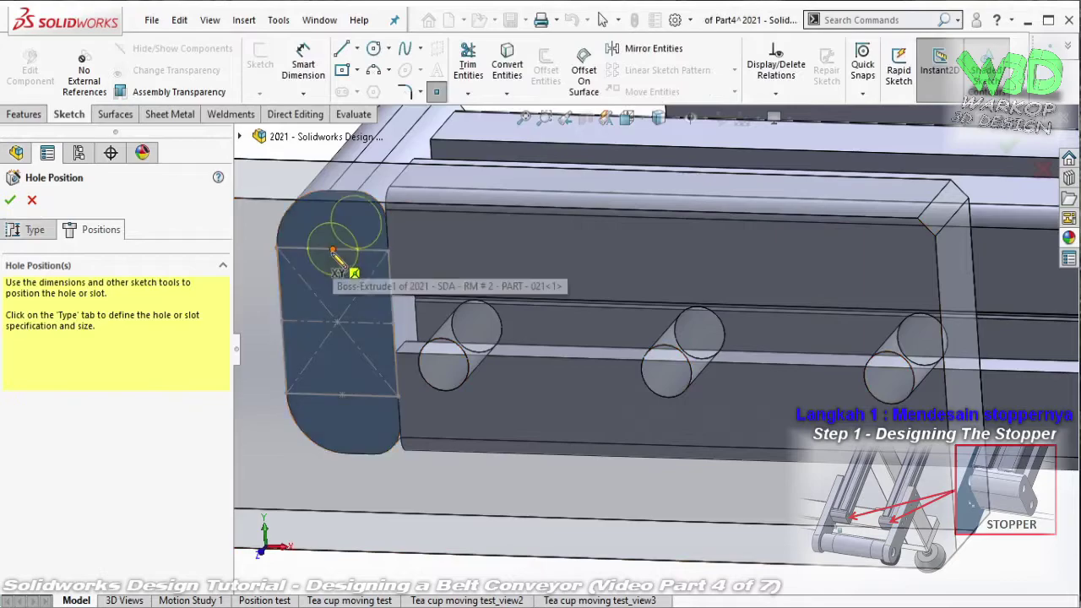
click(342, 395)
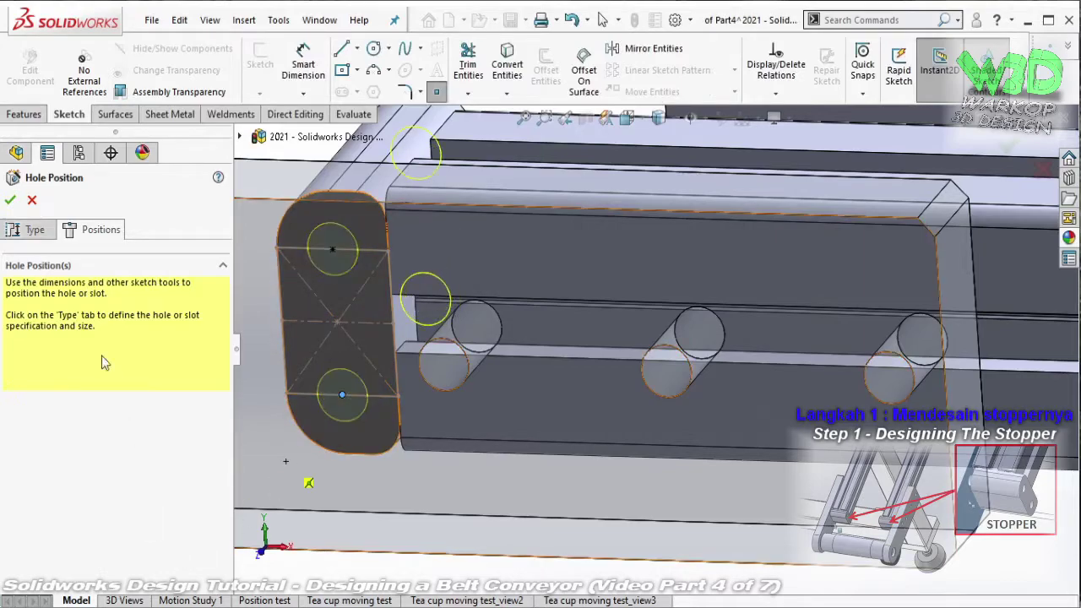
- Make the holes M8x1.25 bottoming tapped, blind 15 mm deep, and confirm
click(30, 235)
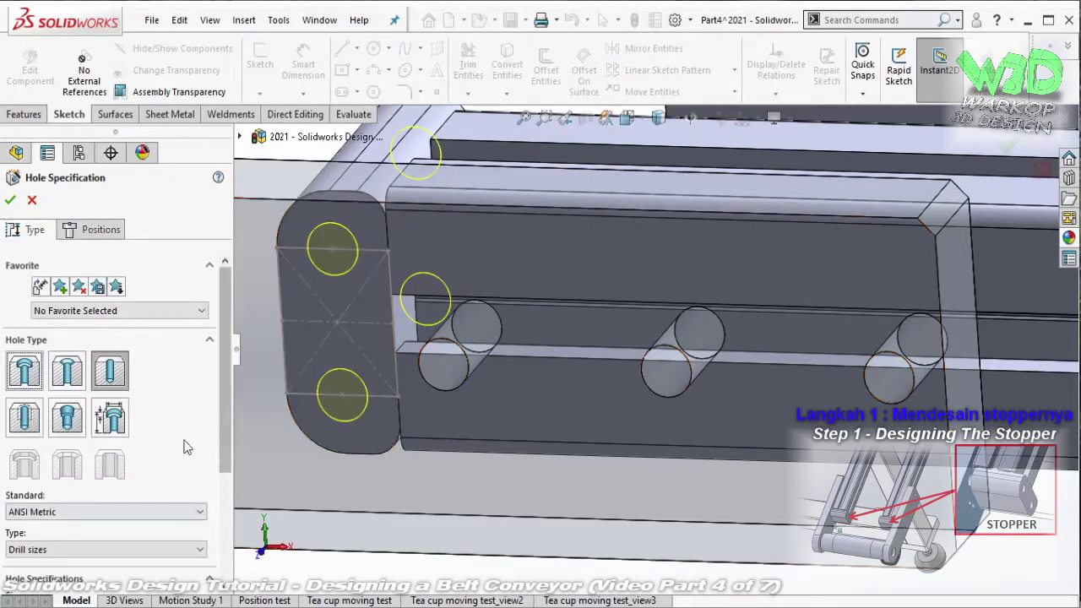
scroll(201, 431, down, 2)
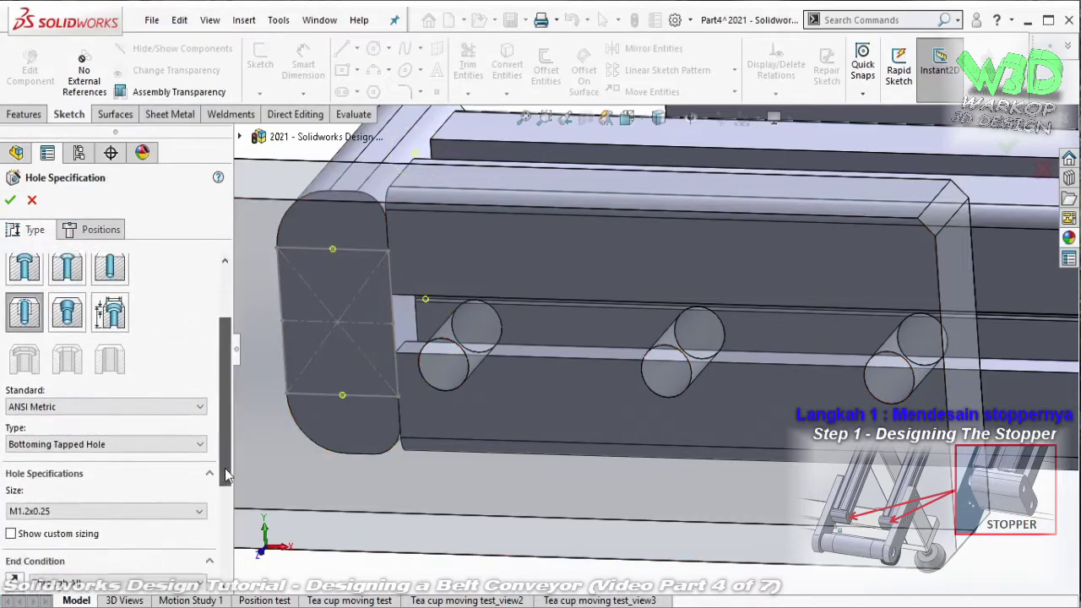
scroll(201, 447, down, 2)
scroll(201, 465, down, 1)
click(200, 451)
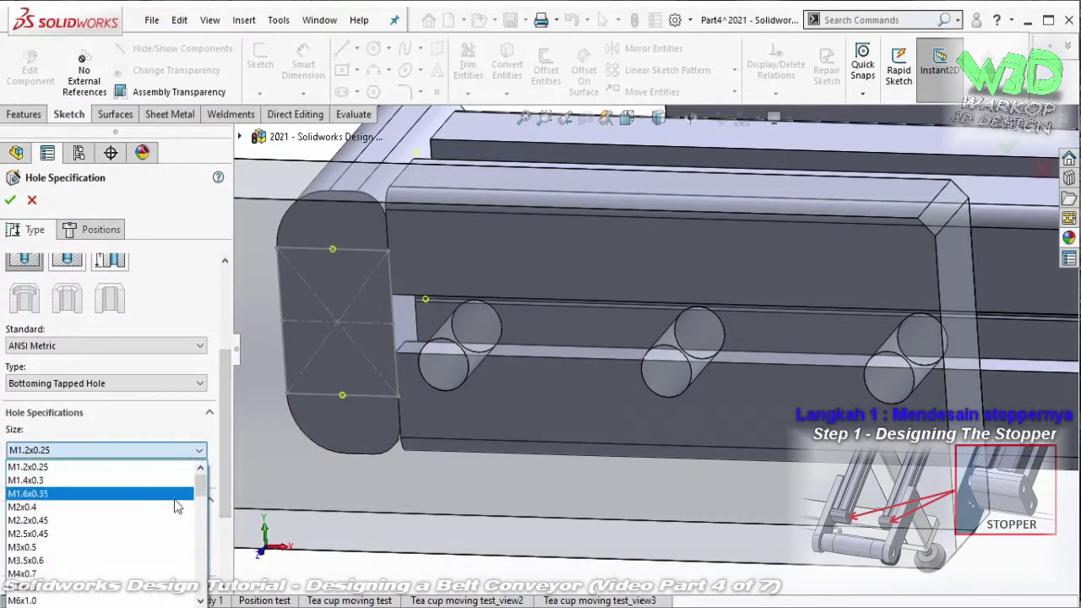
scroll(167, 532, down, 2)
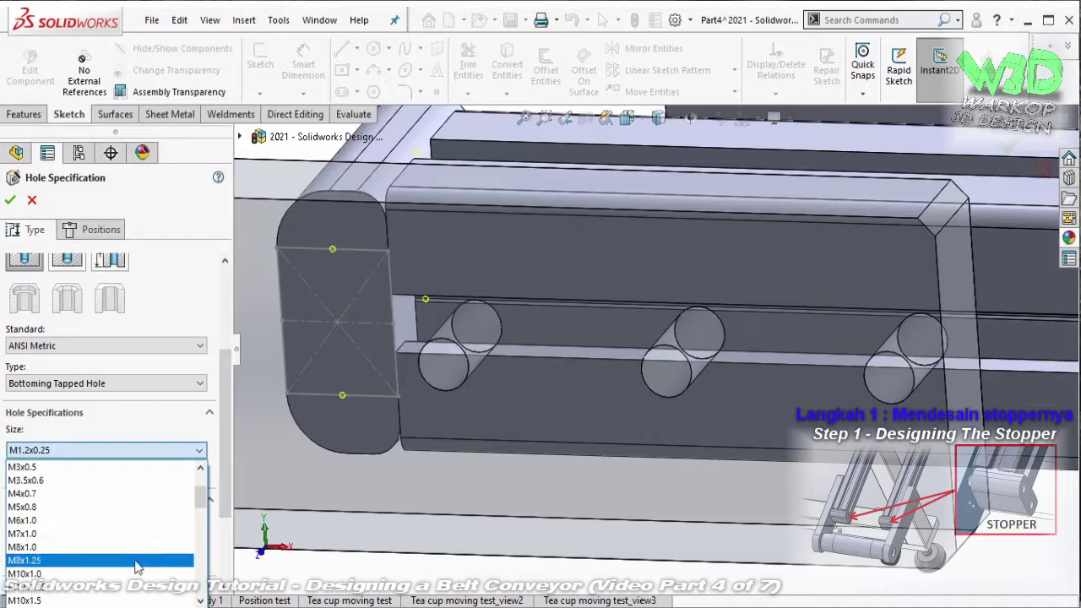
click(135, 566)
scroll(202, 507, down, 3)
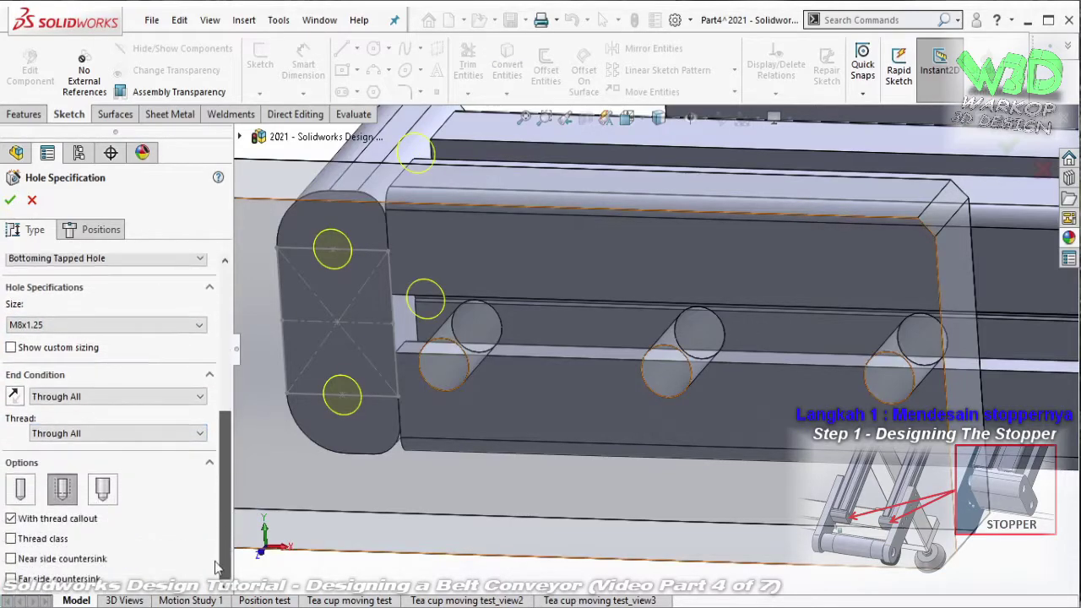
click(169, 396)
click(126, 411)
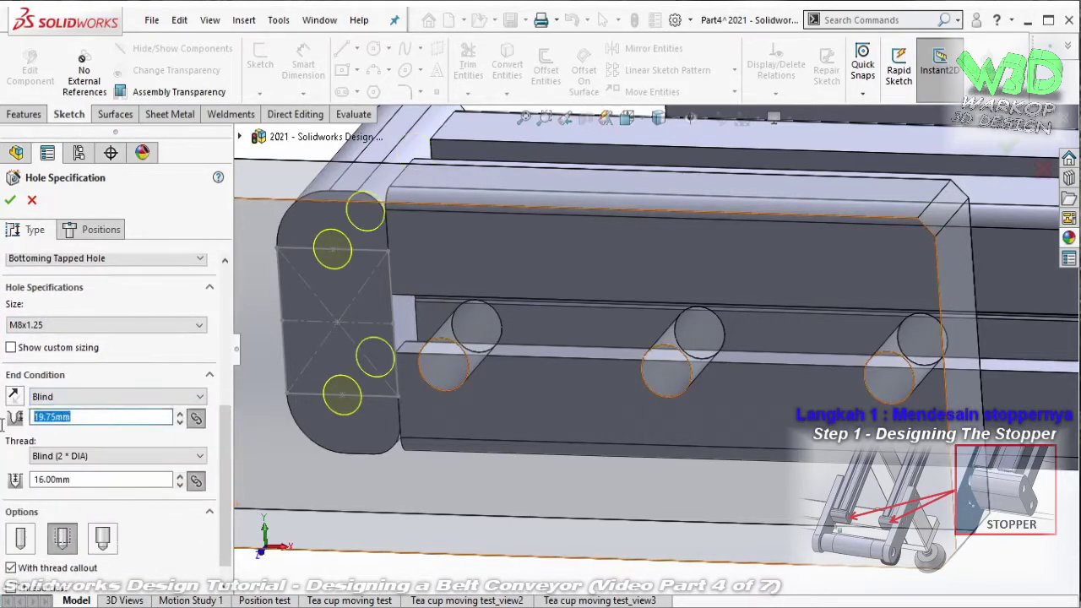
text(15)
click(76, 480)
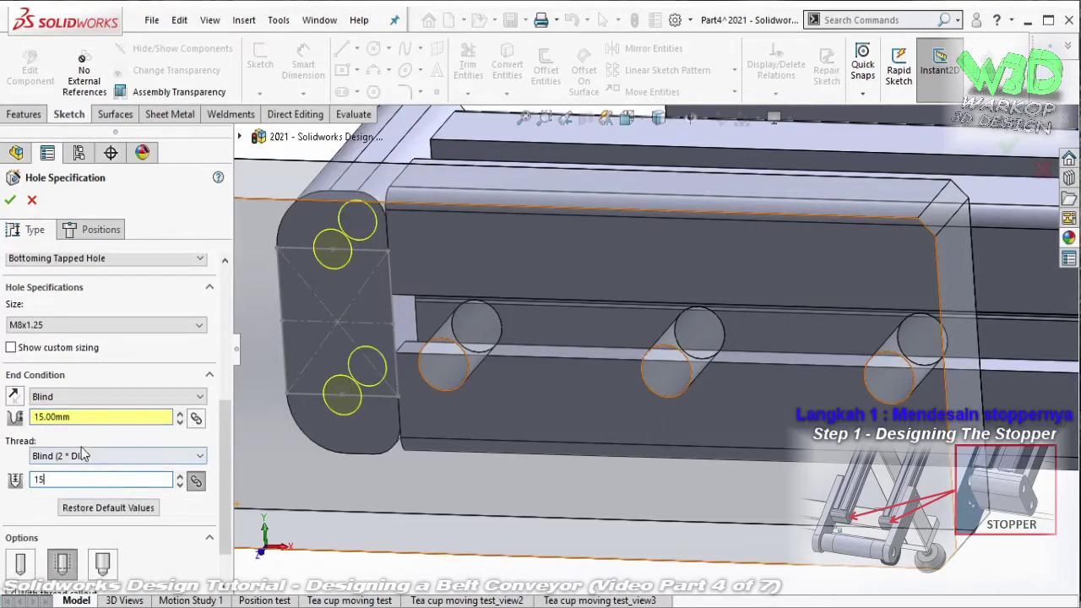
click(398, 232)
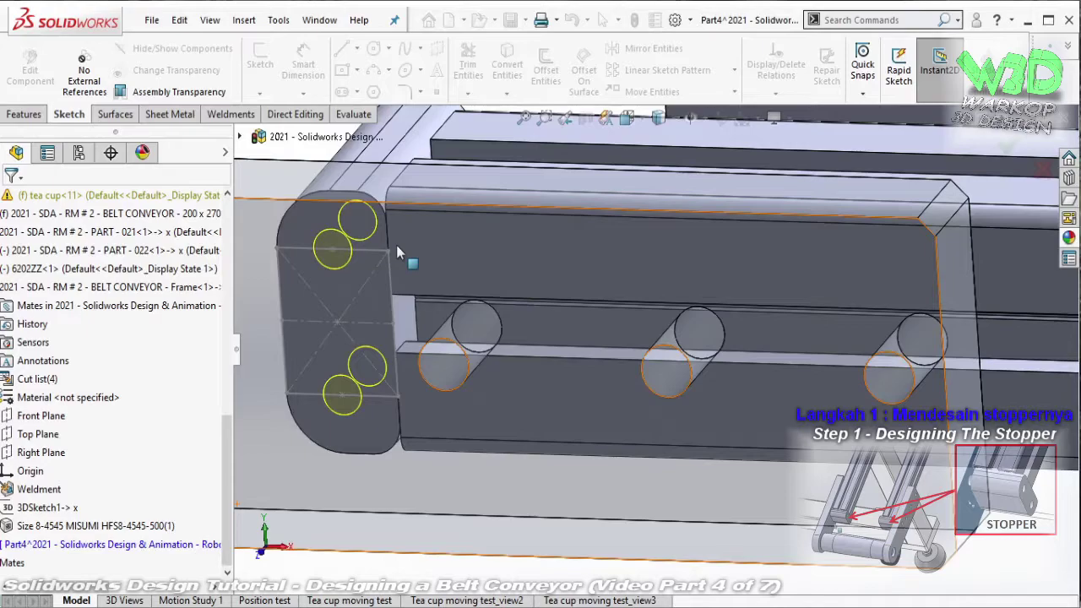
- List the stopper part's external references, then leave part editing for the assembly
click(390, 251)
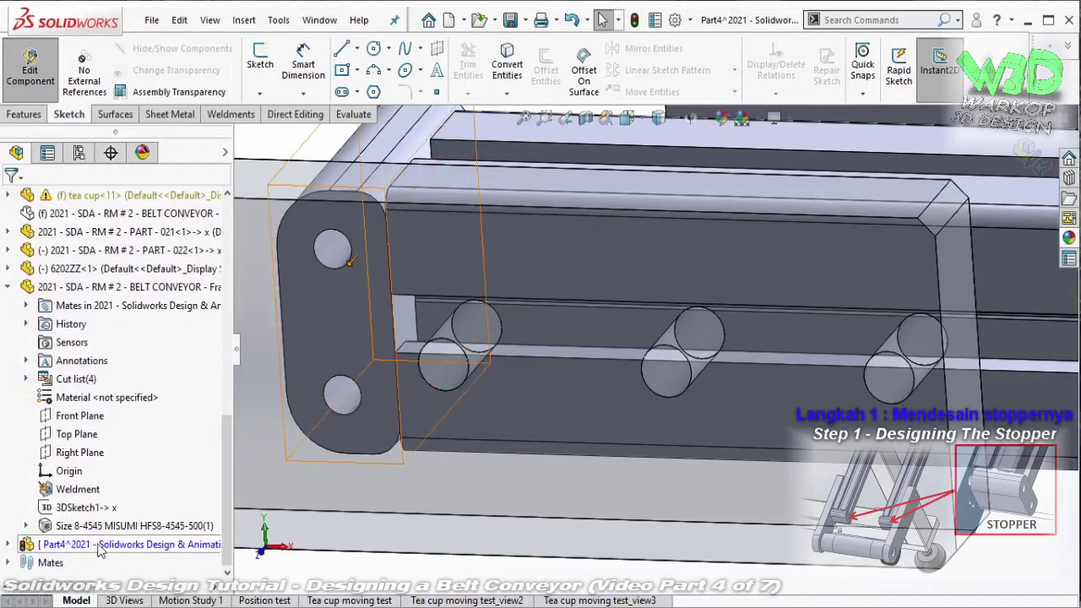
right_click(101, 548)
click(137, 506)
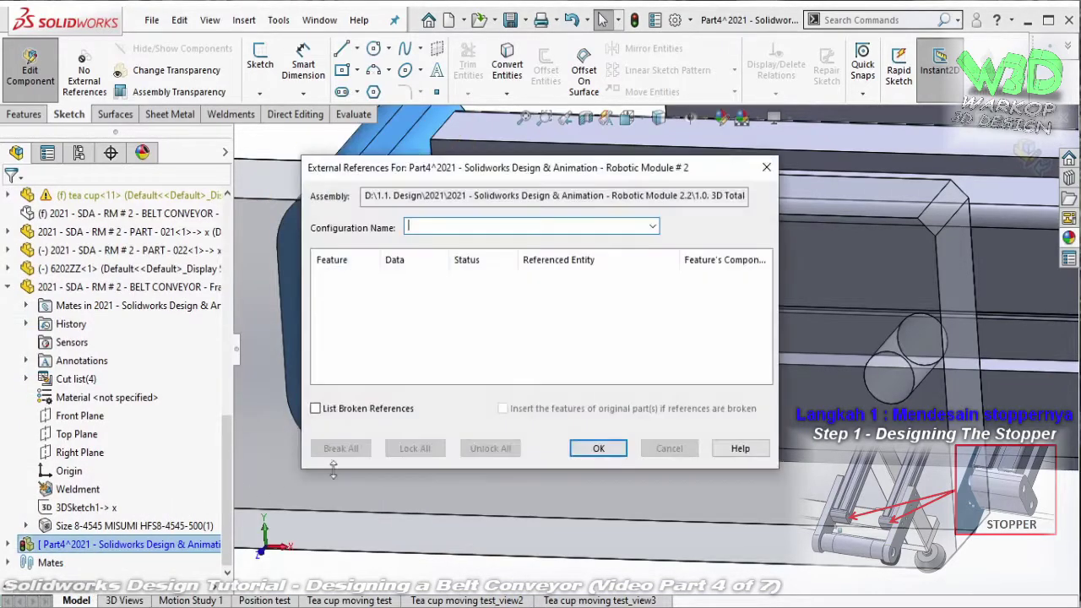
click(596, 449)
click(30, 68)
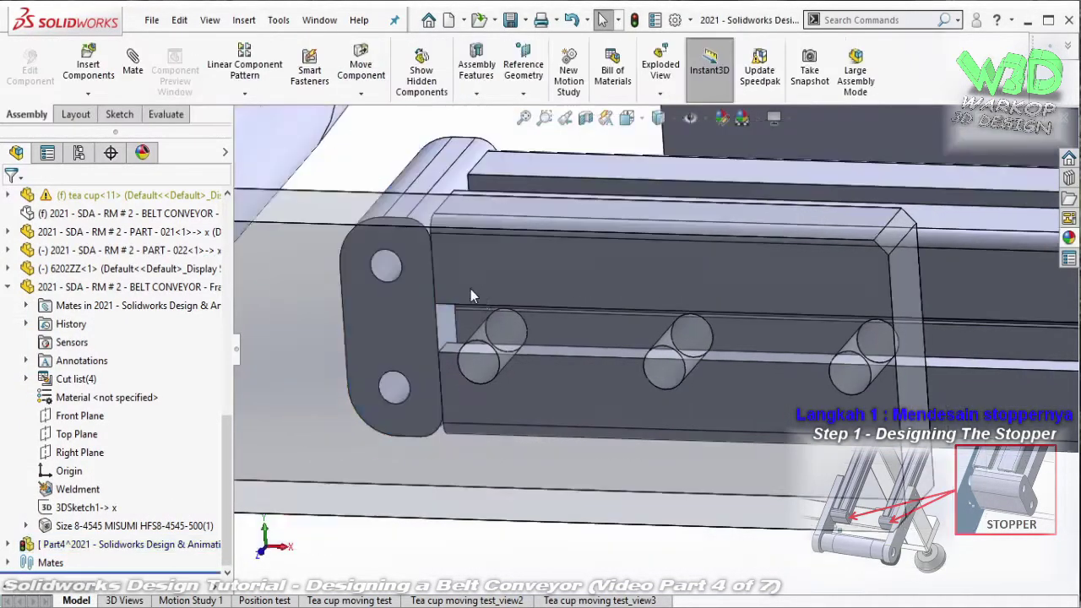
- Make the stopper plate opaque again and bring the stopper bracket into view
click(432, 356)
click(597, 250)
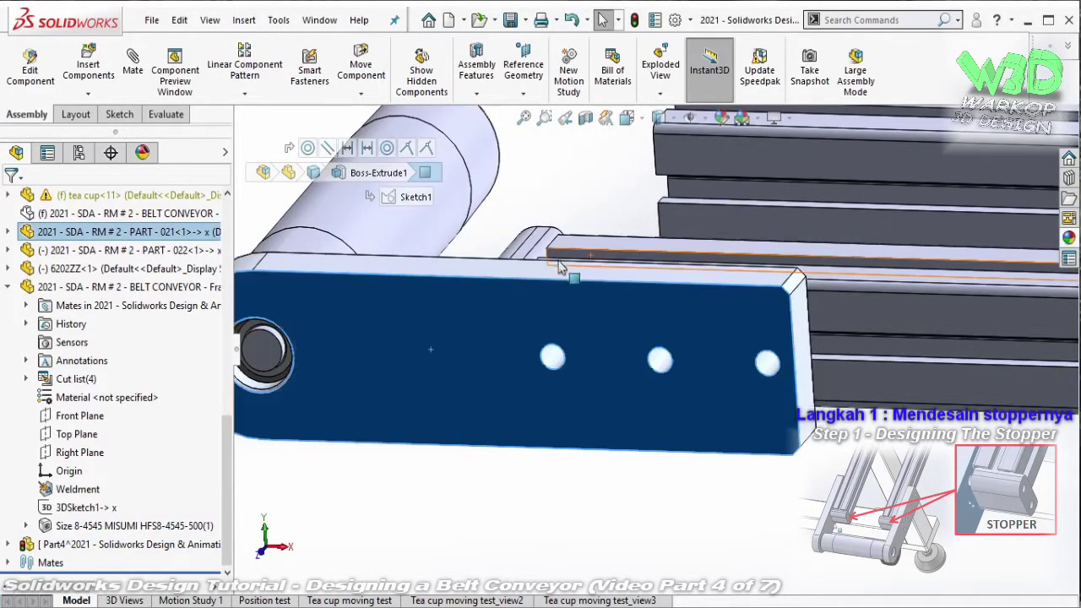
scroll(572, 380, down, 3)
click(512, 253)
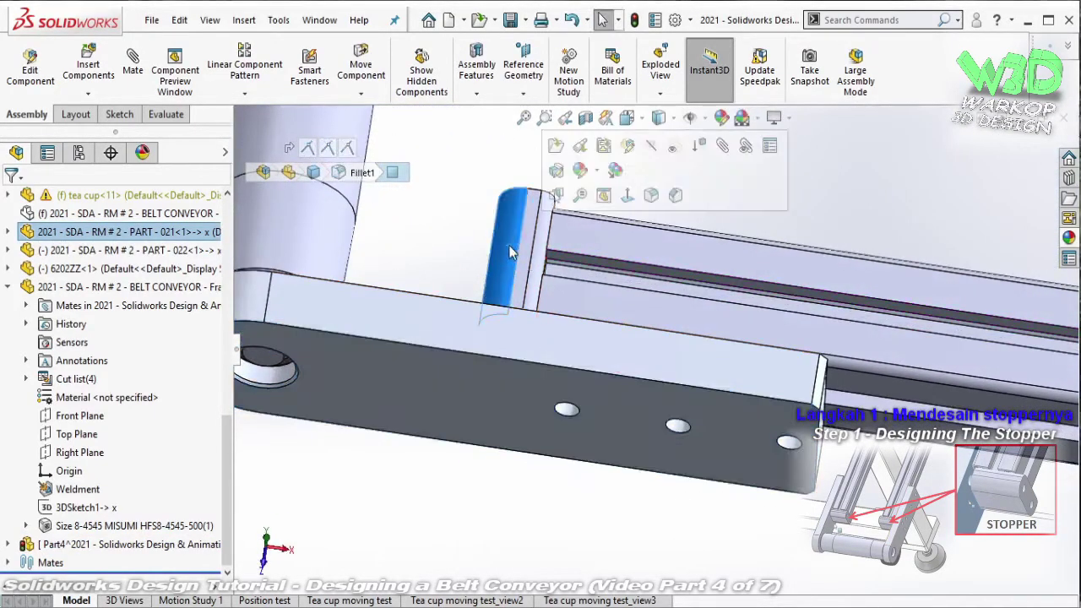
click(666, 177)
mouse_move(666, 177)
middle_down()
mouse_move(643, 142)
mouse_move(642, 329)
middle_up()
- Edit bracket part 021 and start a centerline sketch on its side plate
click(680, 325)
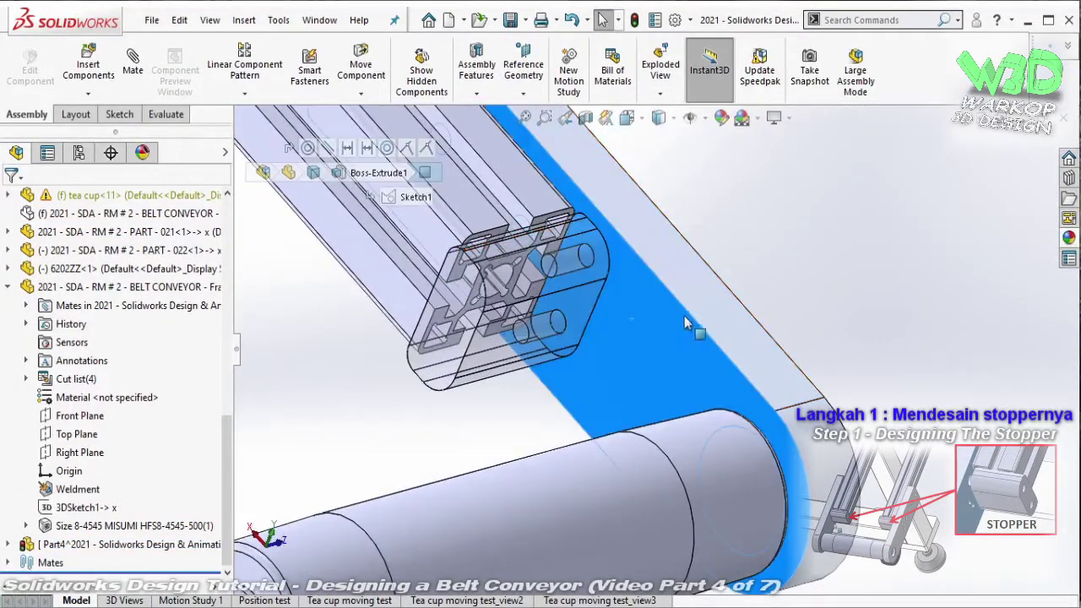
click(701, 244)
click(629, 345)
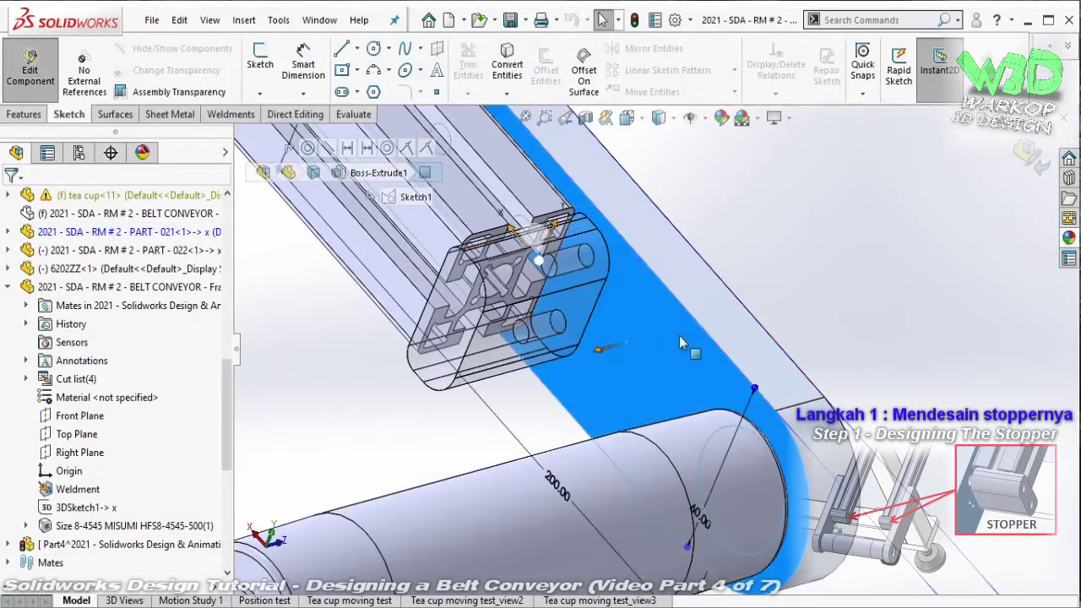
click(698, 295)
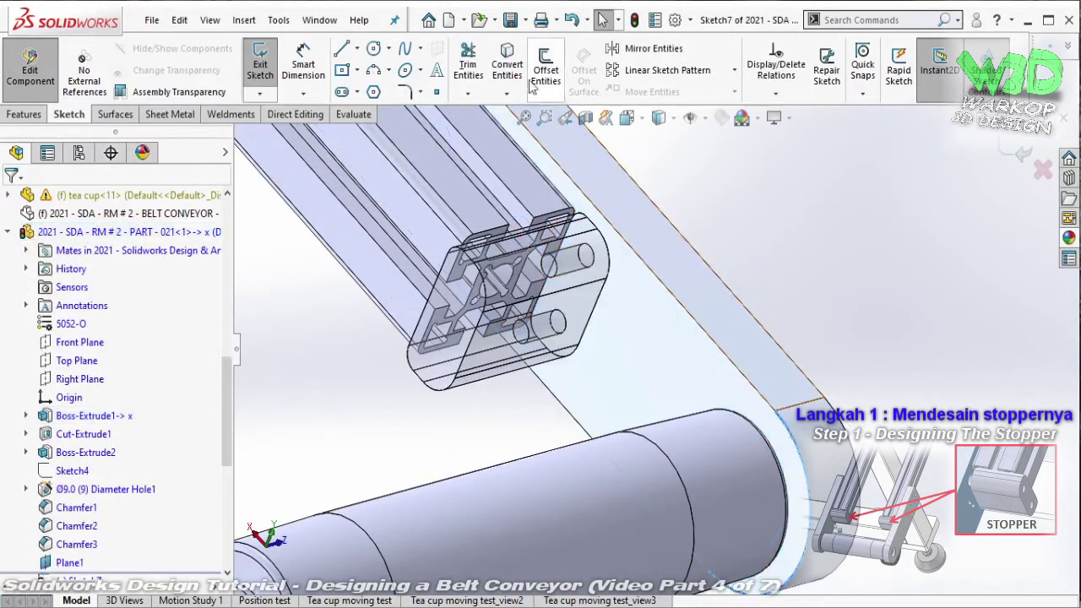
click(372, 49)
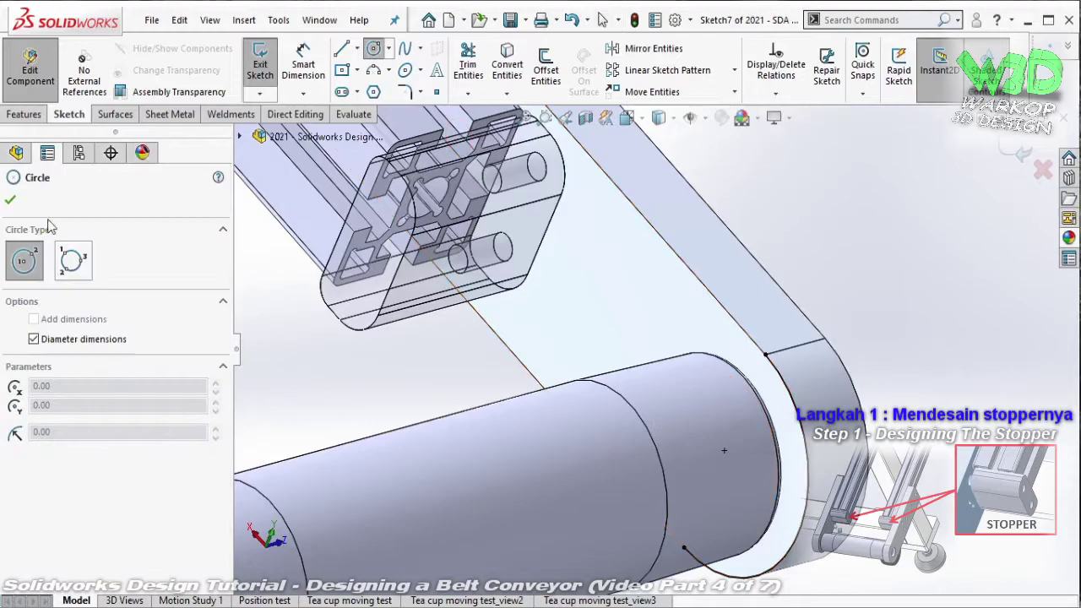
click(10, 200)
click(357, 48)
click(384, 85)
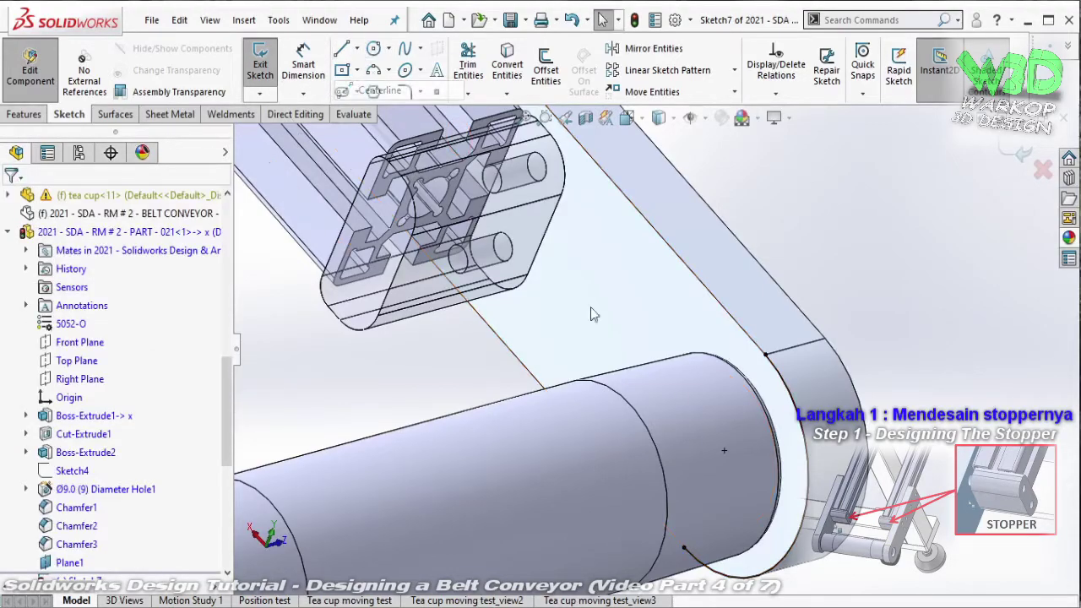
- Draw a long centerline from the roller centre and a short centerline at its end
click(724, 451)
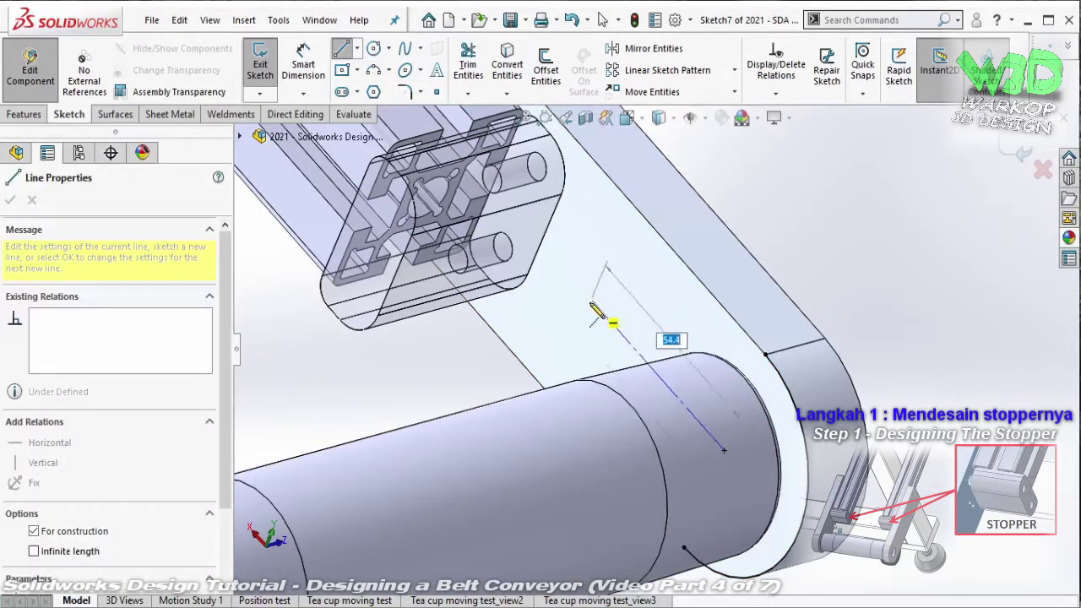
click(592, 304)
key(Escape)
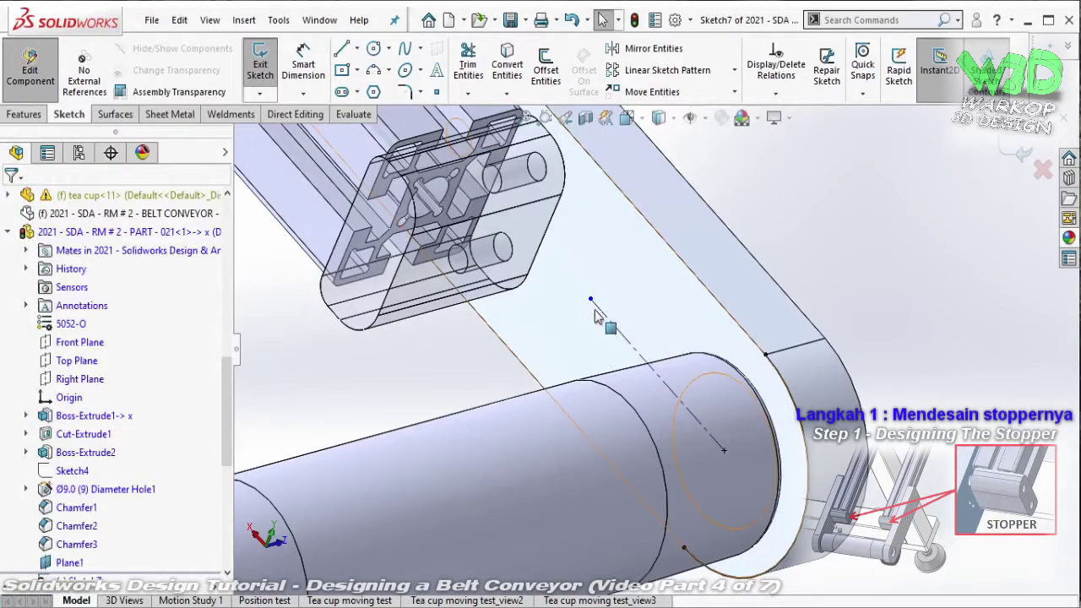
click(356, 49)
click(385, 85)
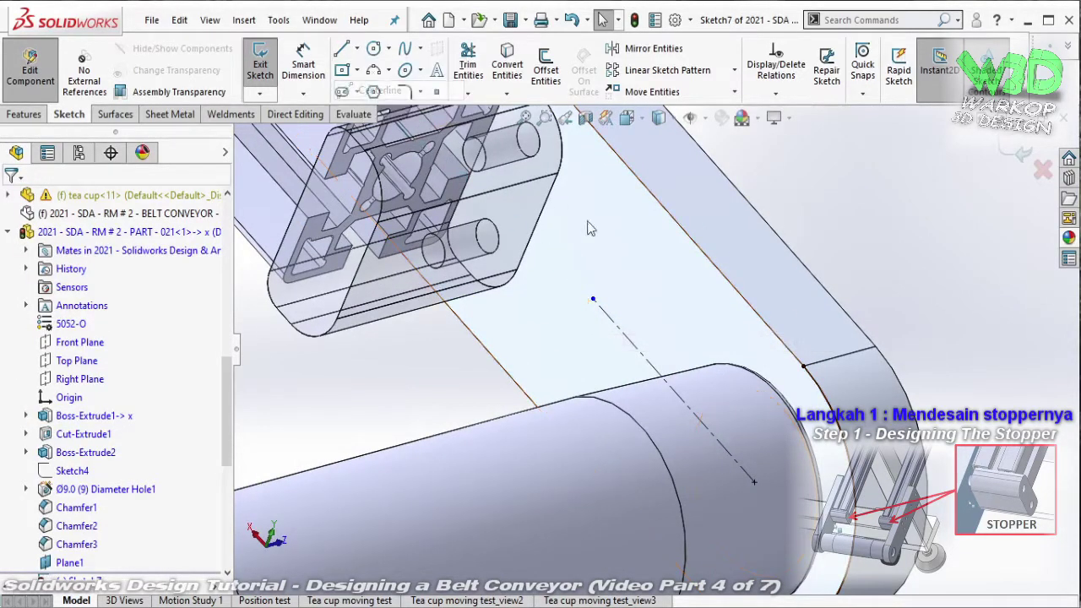
click(592, 303)
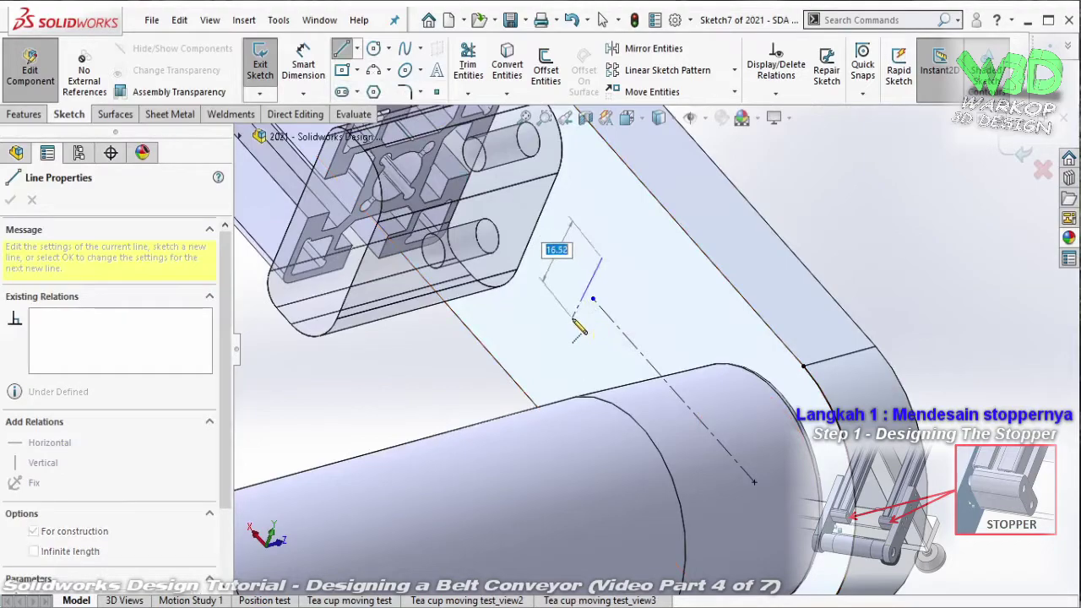
click(580, 337)
key(Escape)
- Make the long line's end the short line's midpoint and move it onto the cylinder centres
click(593, 299)
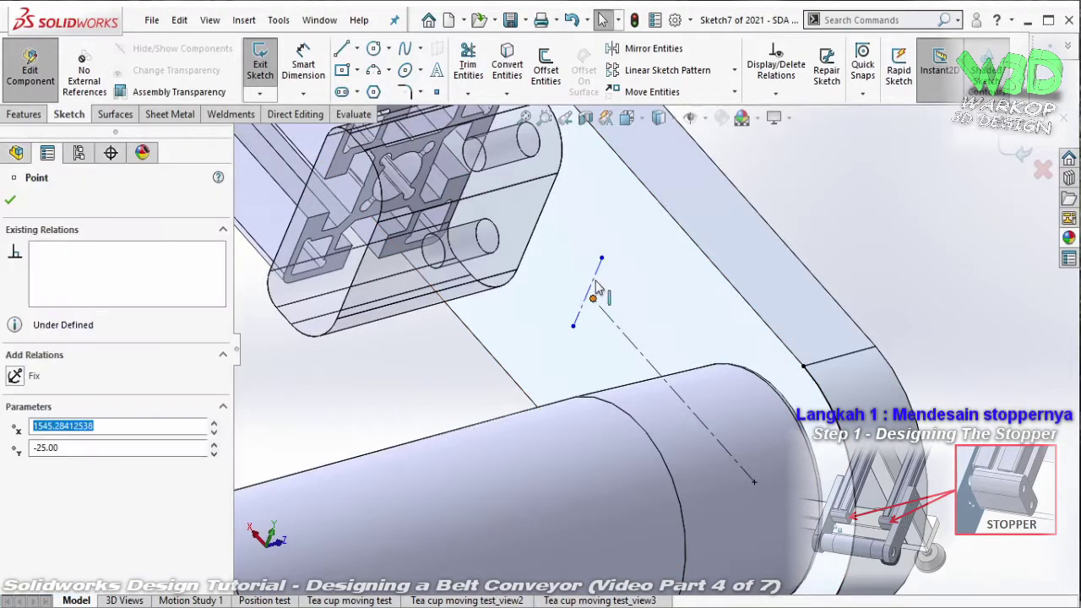
ctrl+click(595, 275)
click(669, 226)
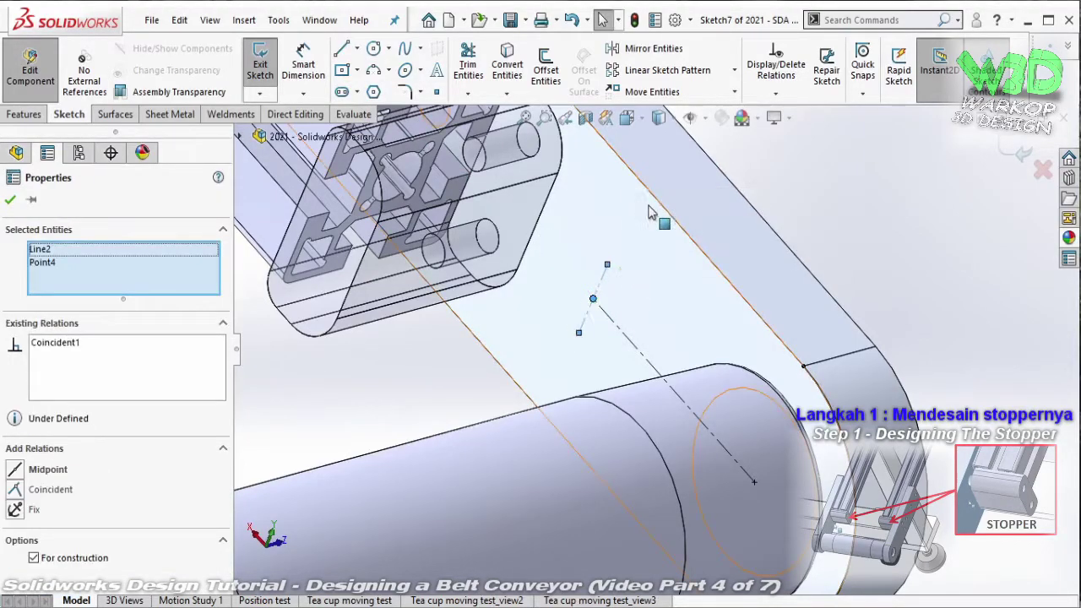
key(Escape)
drag(589, 236, 528, 141)
drag(490, 229, 492, 245)
right_click(493, 248)
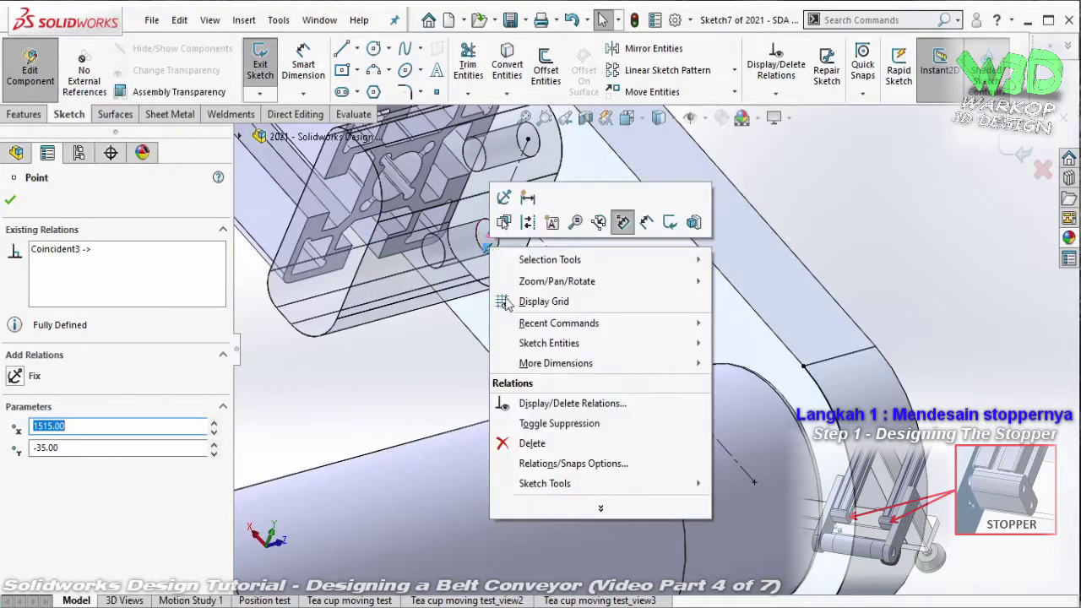
click(530, 445)
click(513, 182)
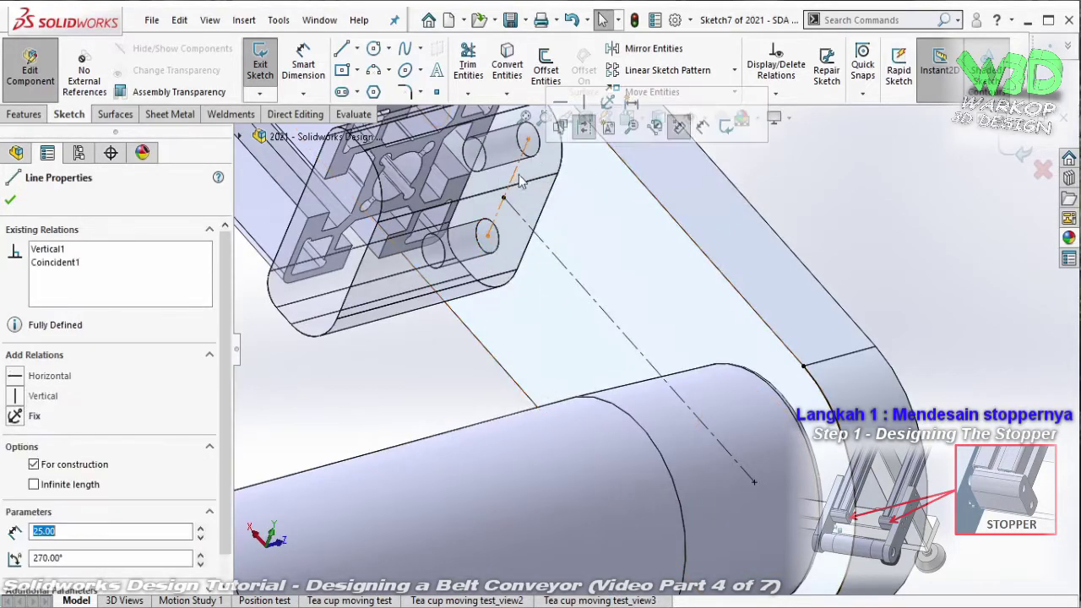
right_click(530, 154)
click(573, 350)
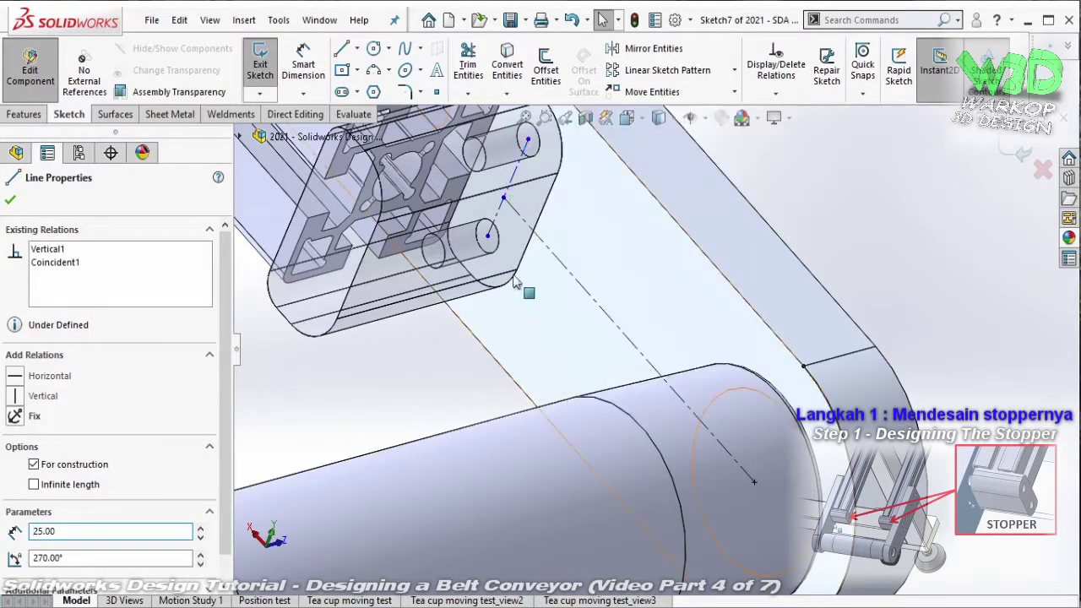
- Dimension the long centerline to 85 mm and the short centerline to 25 mm
click(577, 285)
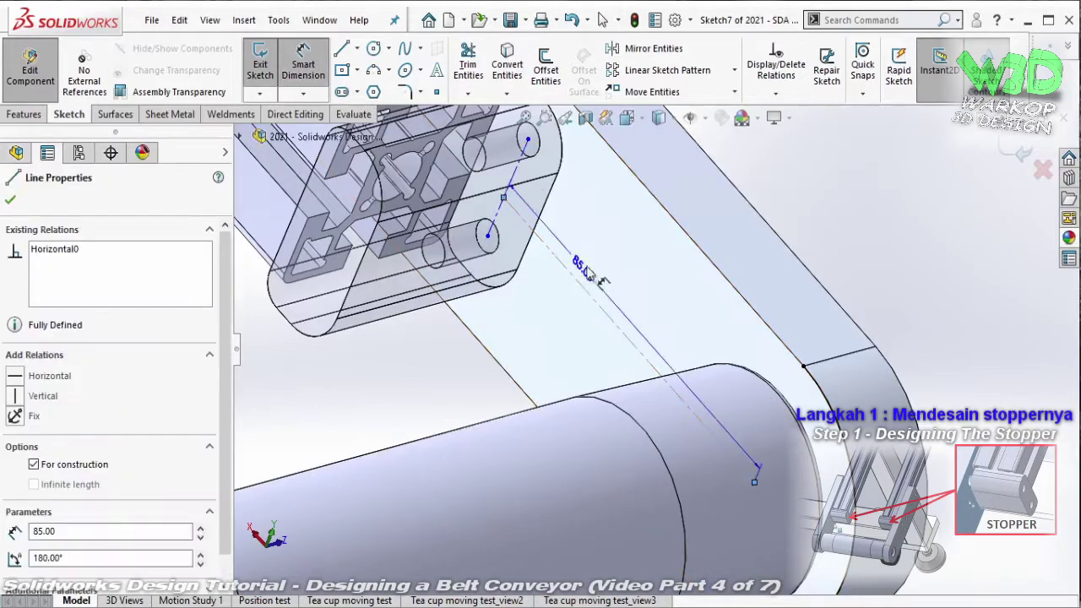
click(626, 268)
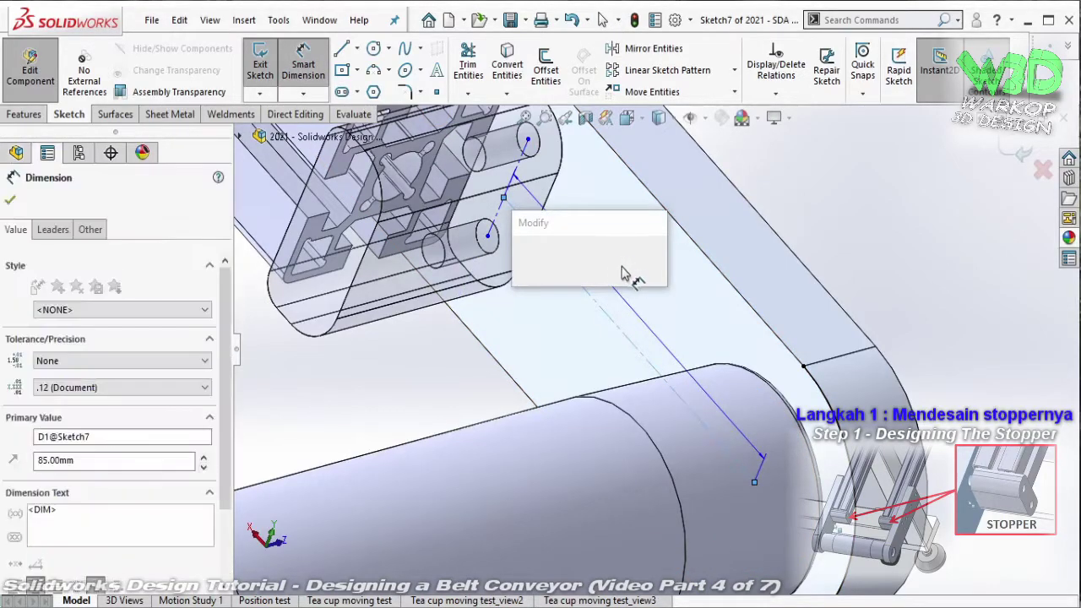
click(533, 255)
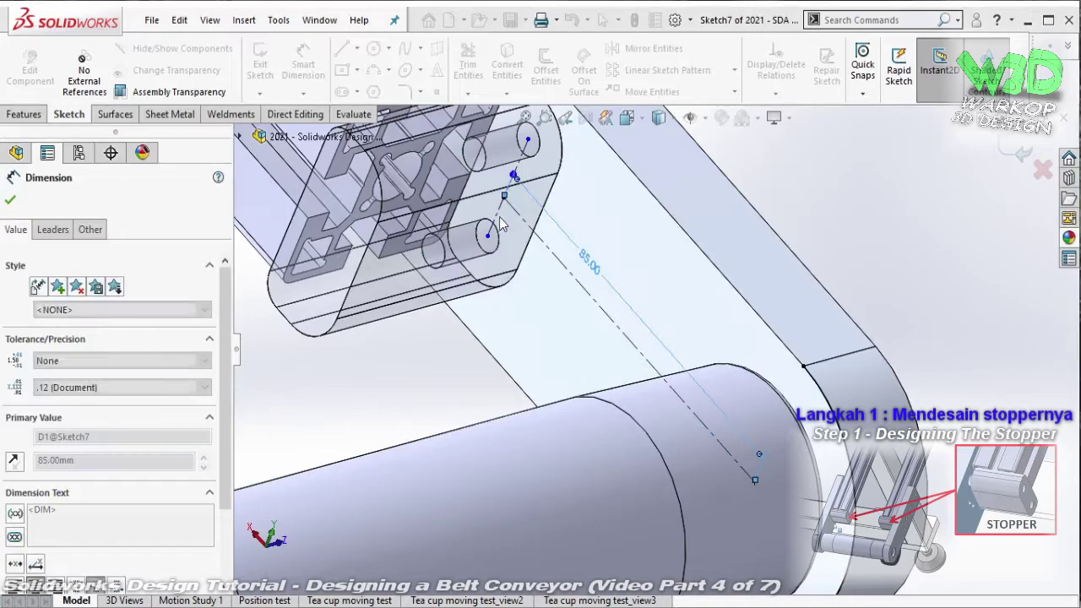
key(Escape)
click(514, 176)
text(25)
key(Return)
click(550, 281)
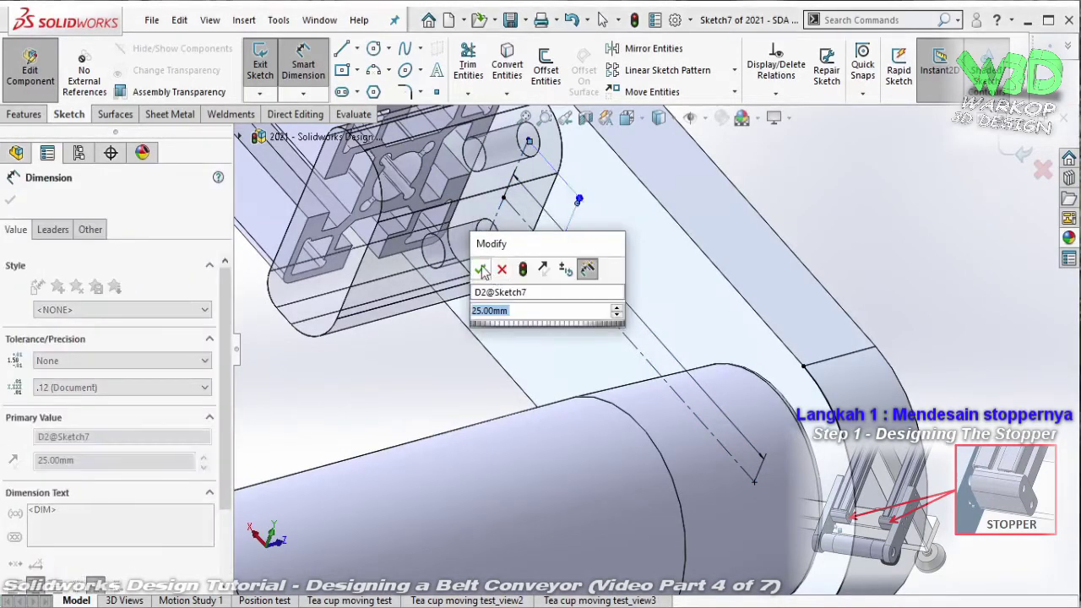
key(Return)
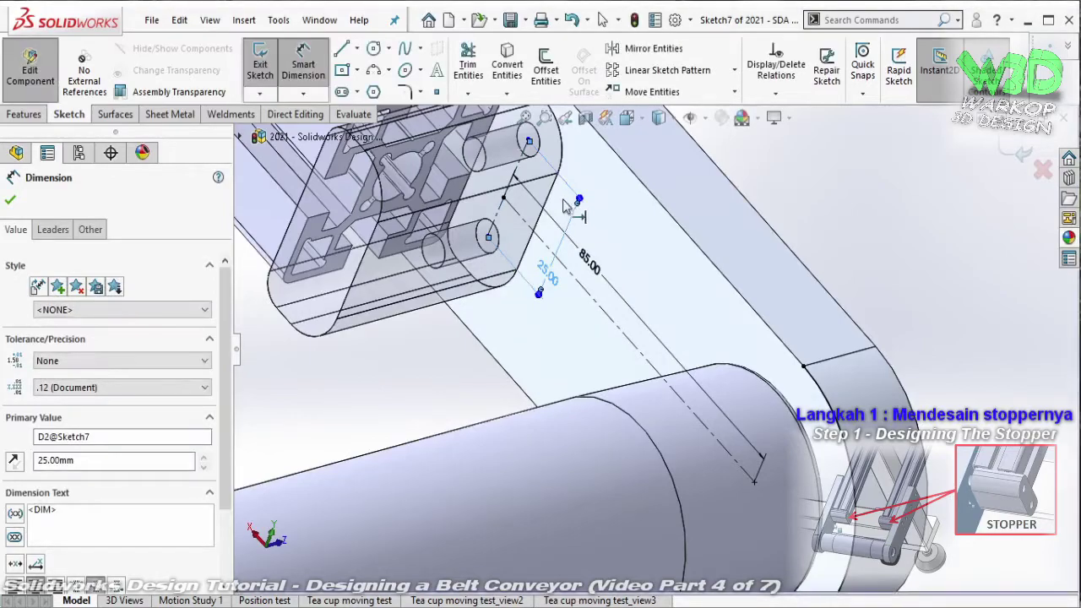
- Add a 15 mm offset dimension to the line's endpoint and close the sketch
ctrl+middle_drag(532, 132, 583, 213)
scroll(579, 226, up, 2)
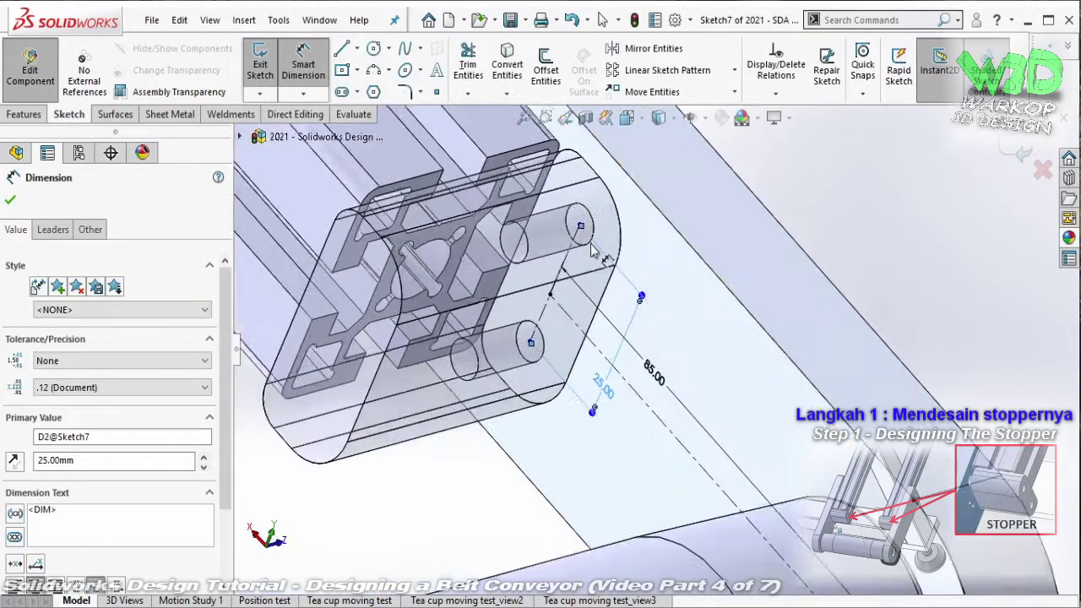
scroll(581, 231, up, 2)
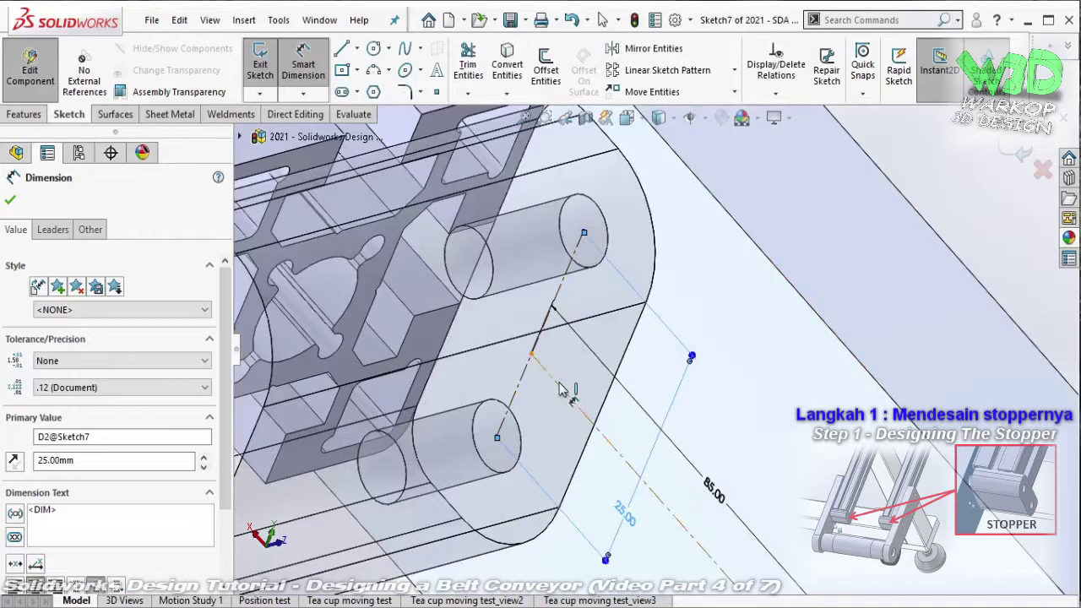
click(567, 385)
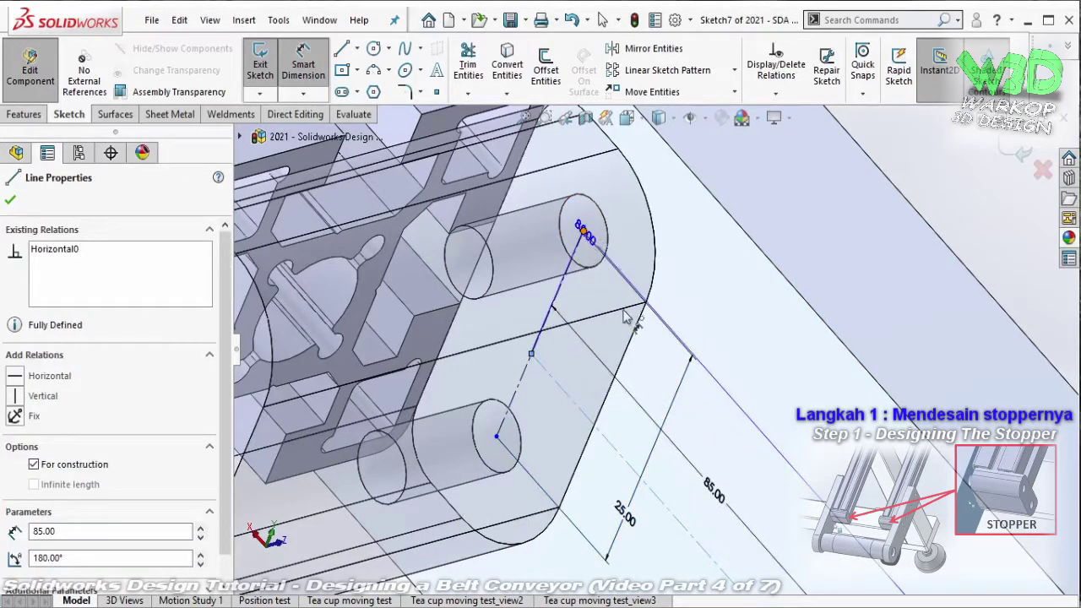
click(583, 231)
click(667, 384)
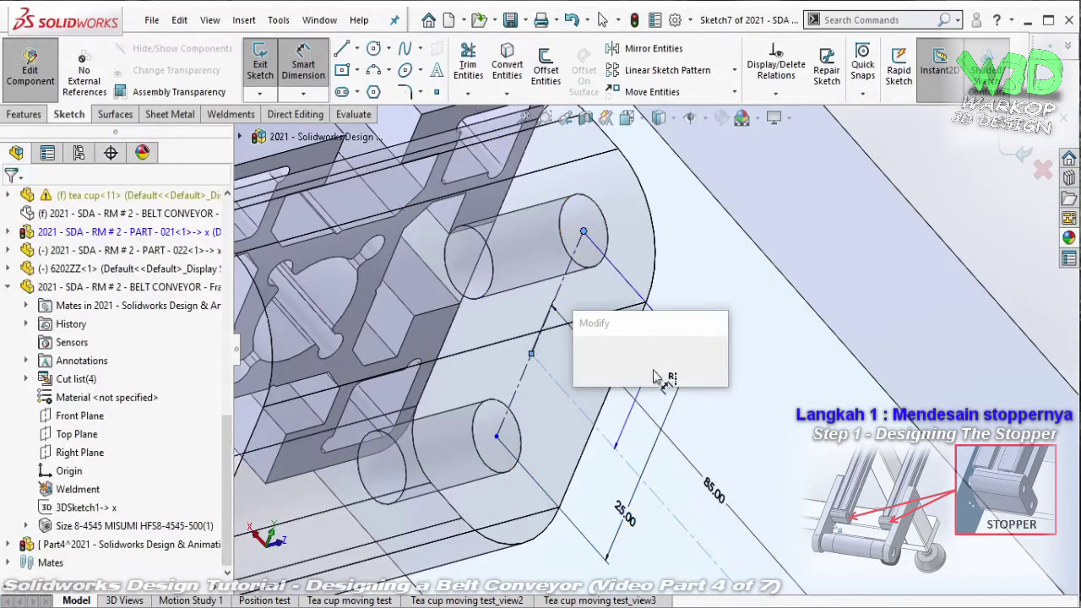
text(15.00mm)
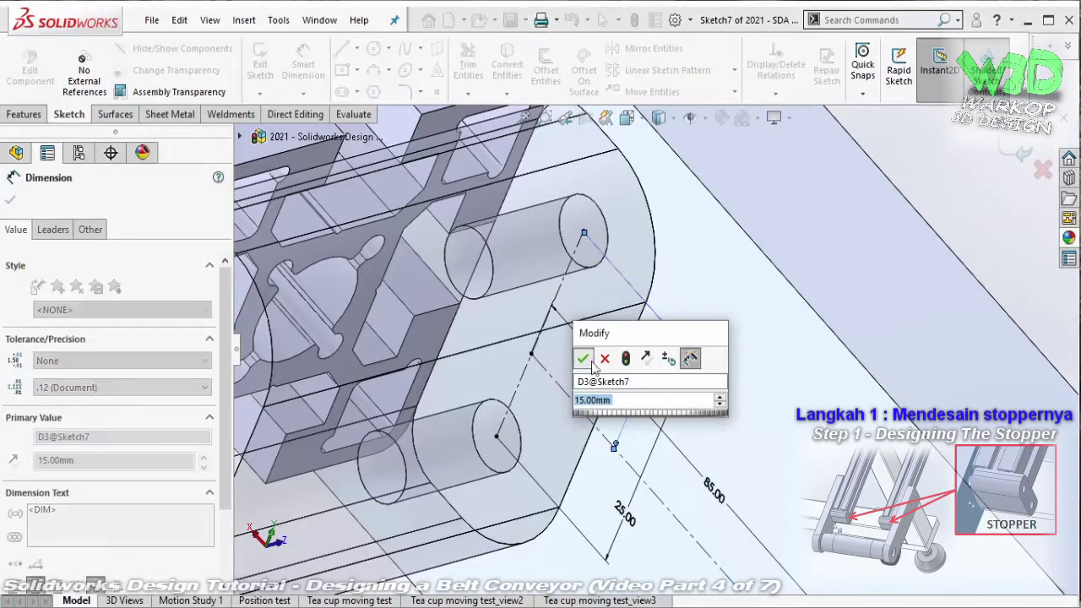
key(Return)
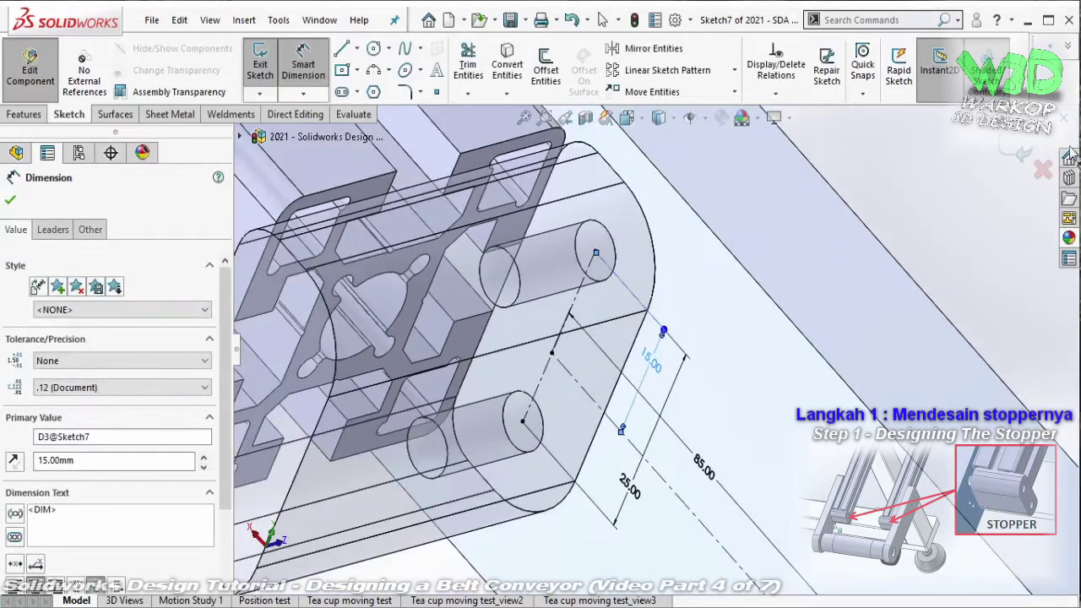
click(949, 167)
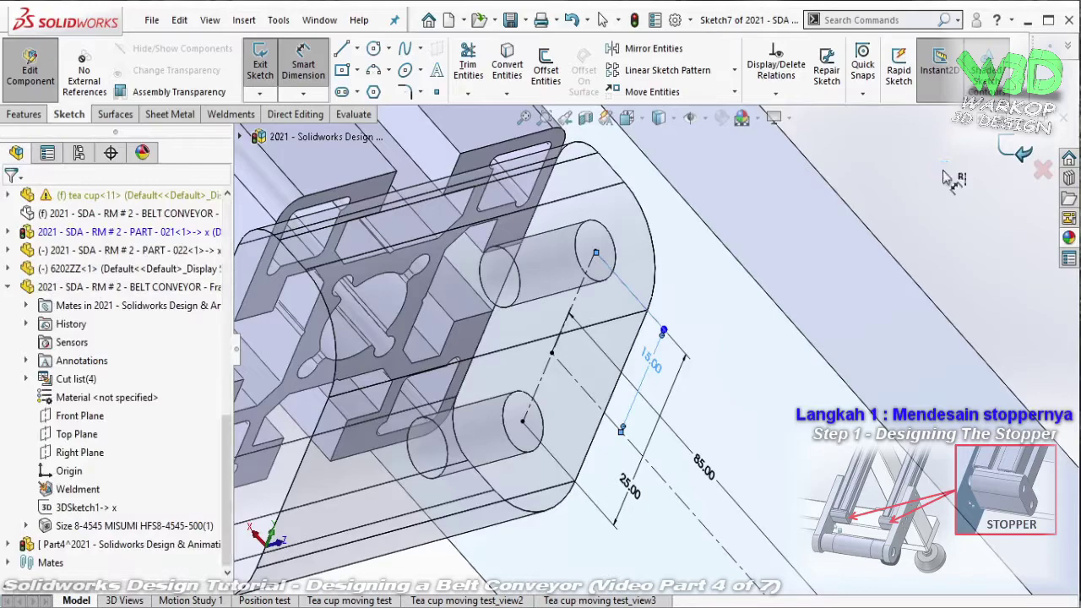
click(1021, 153)
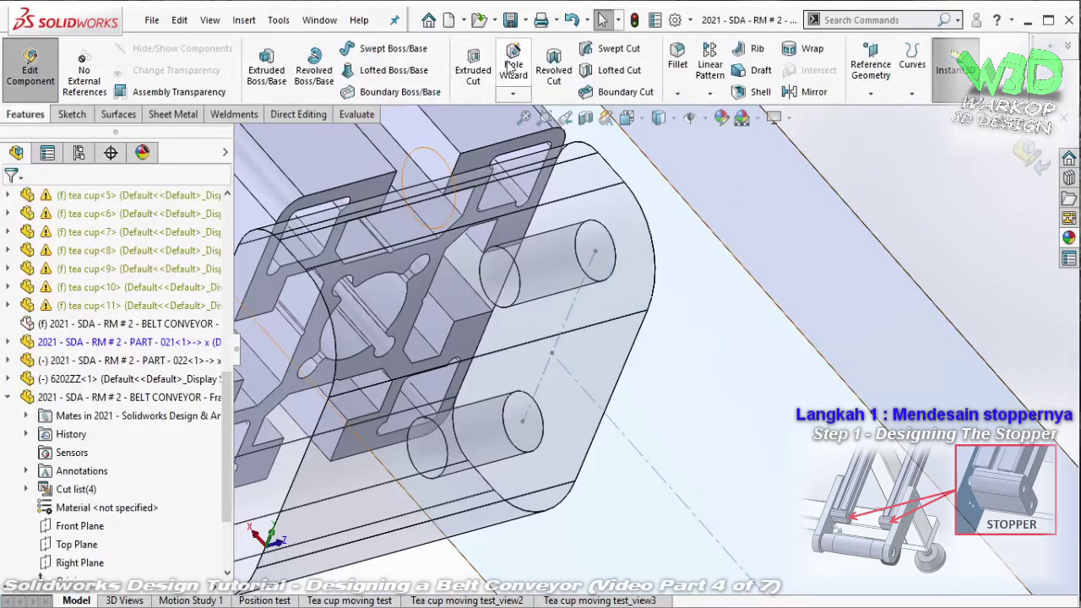
- Open Hole Wizard and place hole points at the upper and lower cylinder centres
click(512, 66)
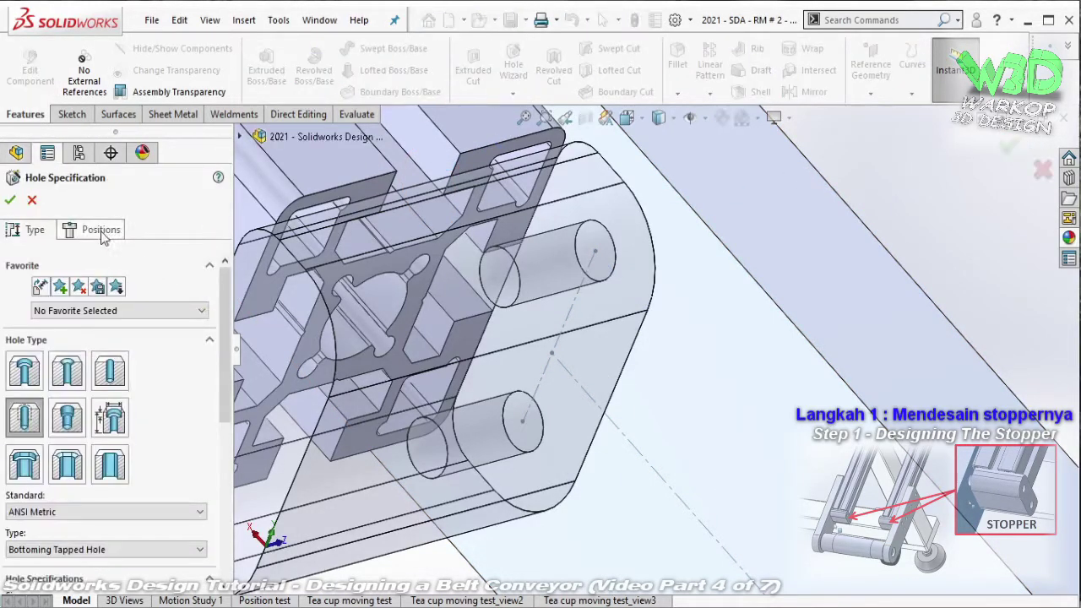
click(107, 236)
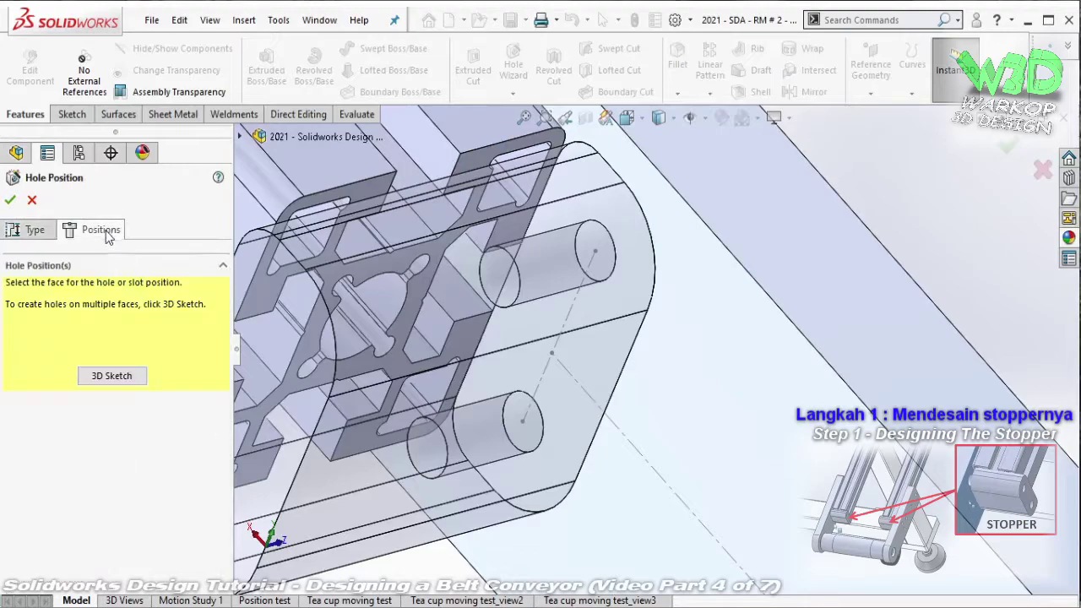
click(110, 376)
click(595, 251)
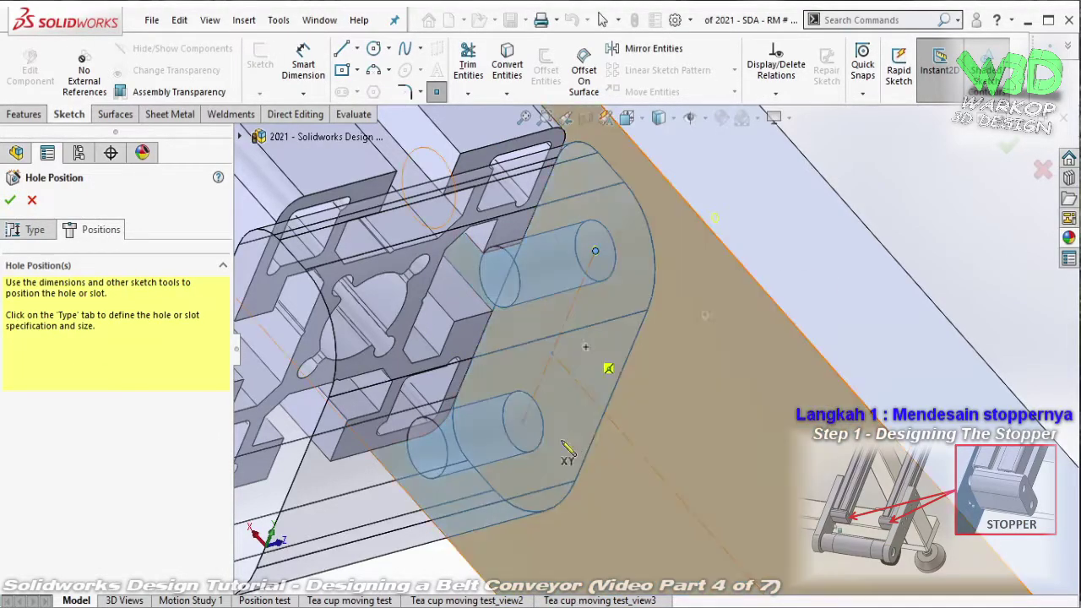
click(521, 420)
- Set the holes to Drill sizes, Through All, Ø9.0, and cut them
click(34, 230)
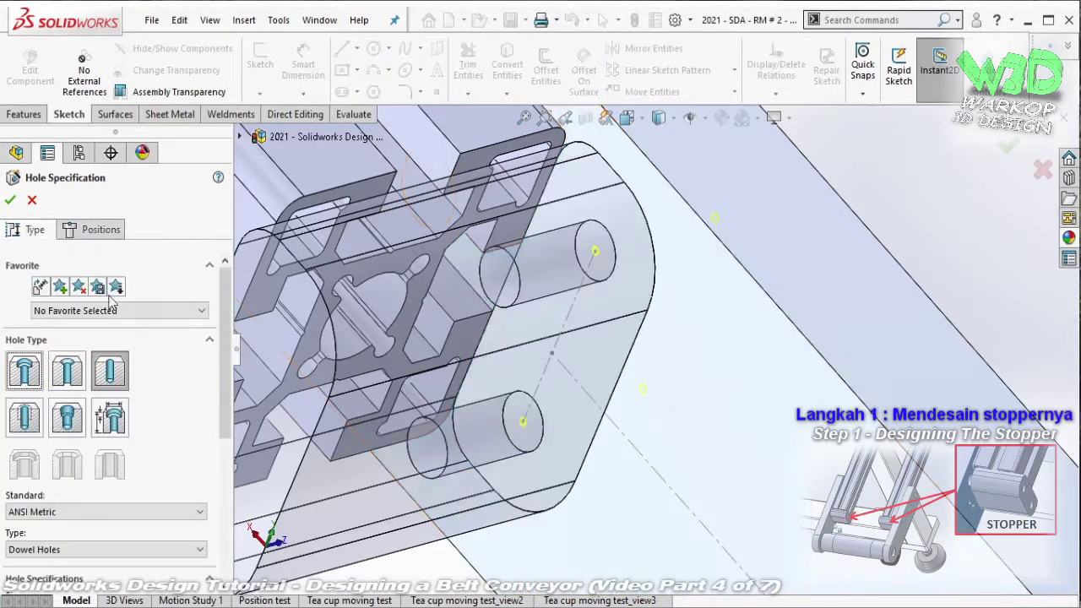
scroll(226, 380, down, 5)
click(106, 369)
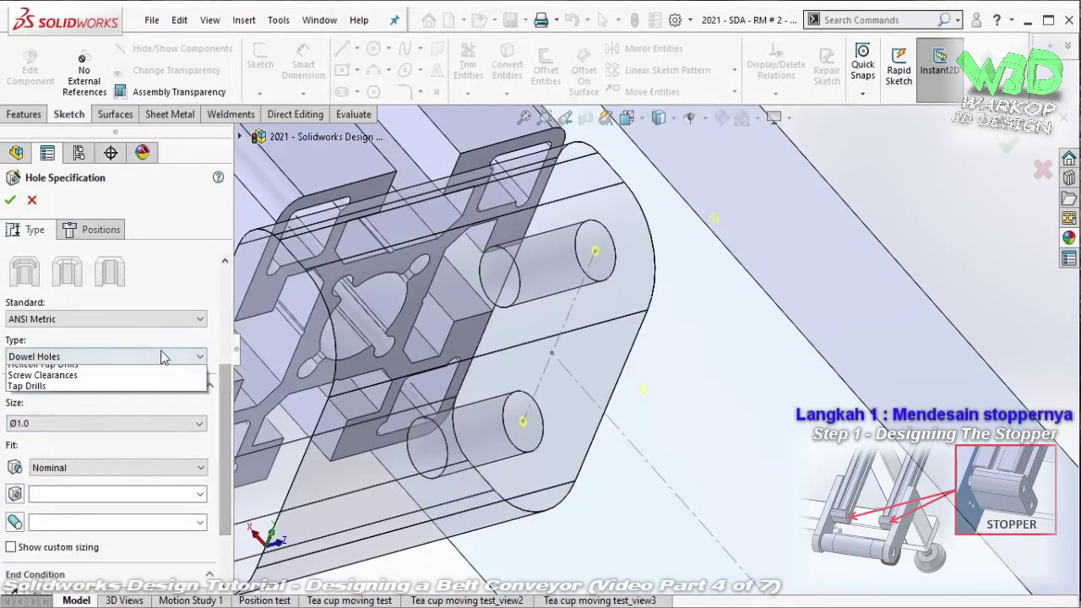
click(50, 380)
click(169, 508)
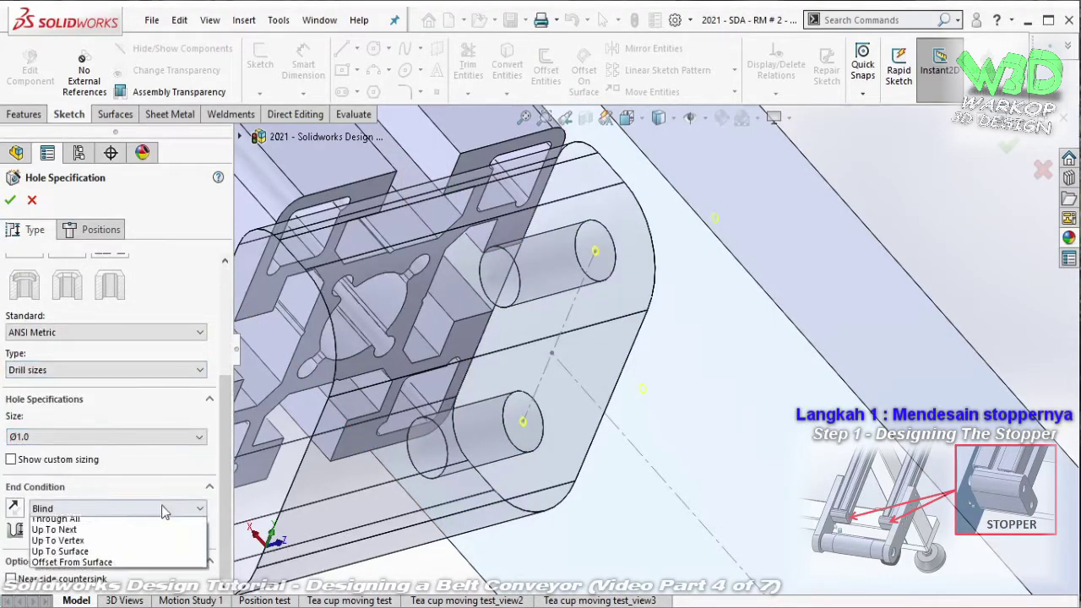
click(102, 520)
click(169, 438)
drag(200, 471, 200, 515)
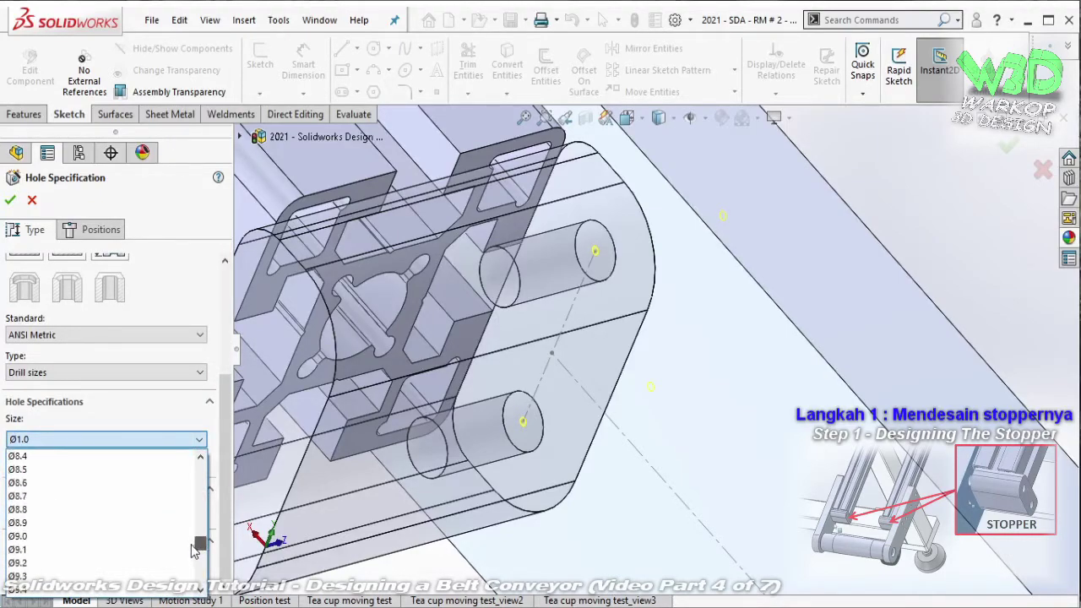
click(162, 538)
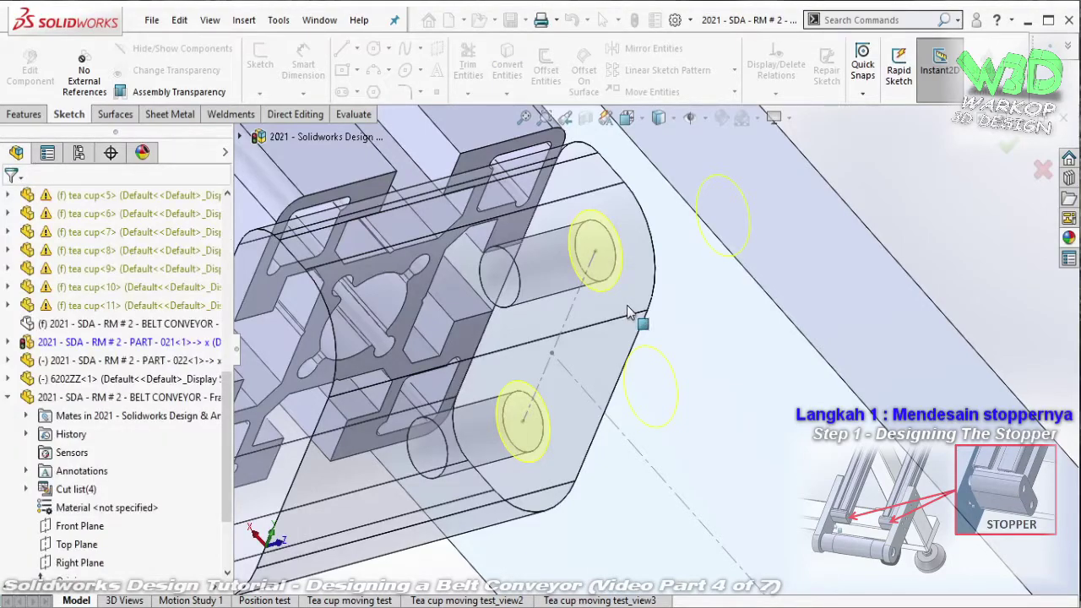
click(646, 264)
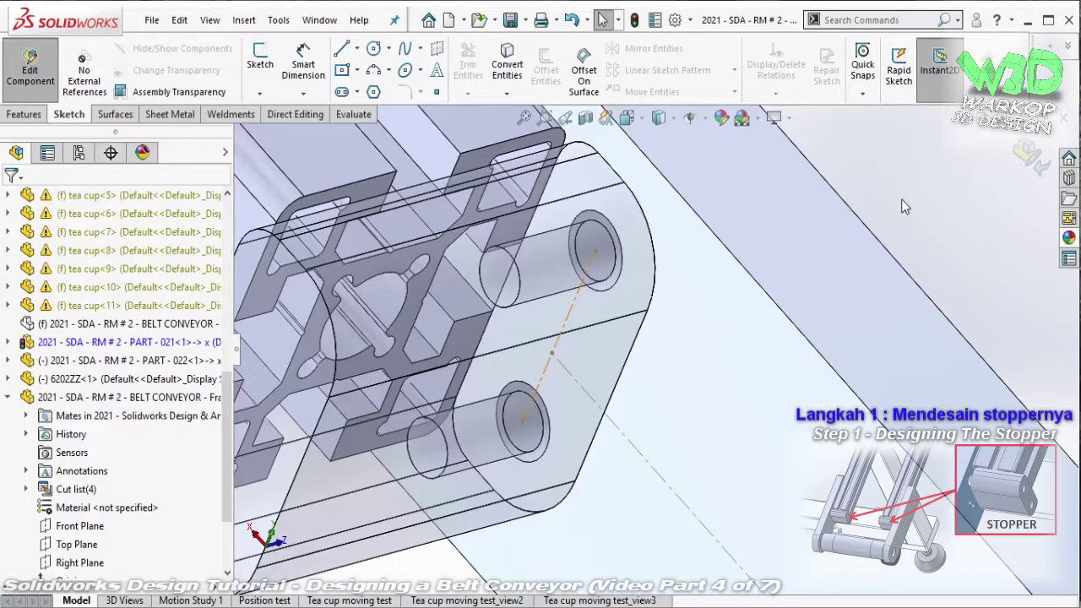
scroll(570, 376, down, 5)
middle_drag(668, 405, 563, 388)
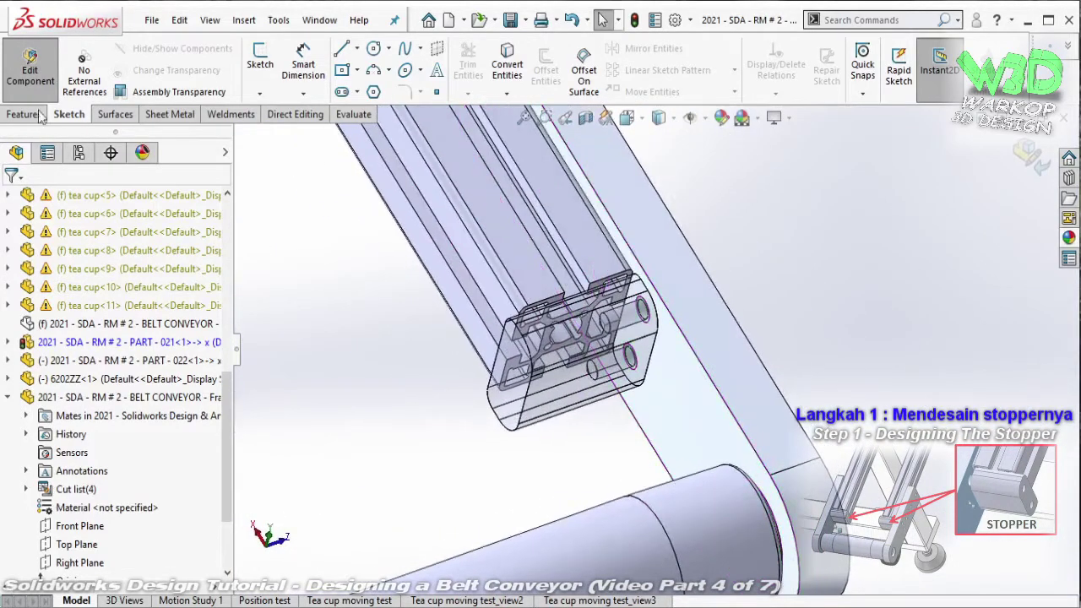
- Finish editing the stopper, make it opaque again, and show the hidden belt conveyor
click(591, 380)
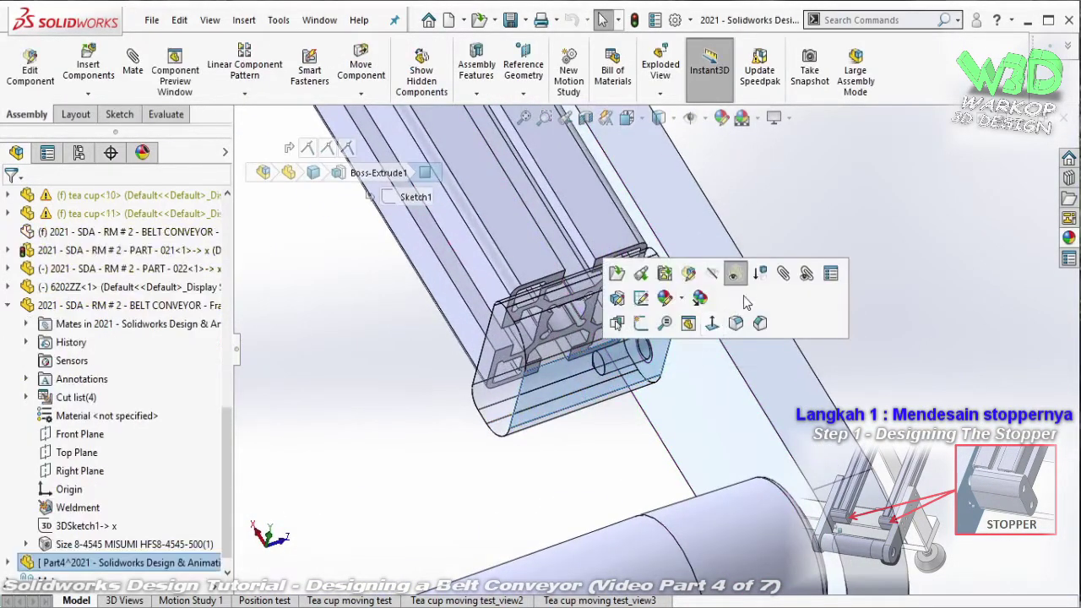
click(733, 275)
click(795, 271)
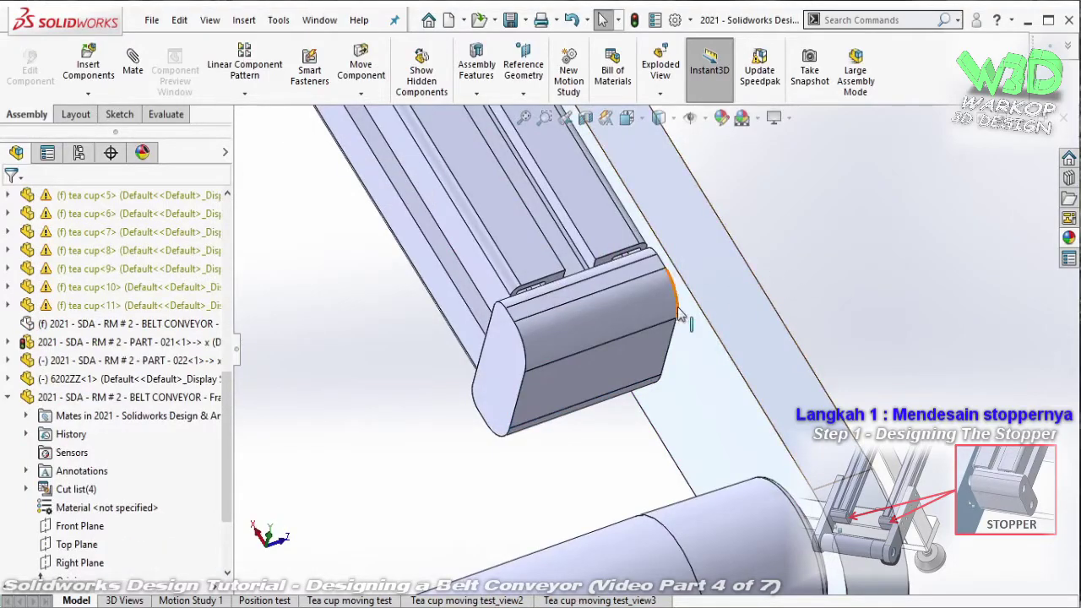
mouse_move(678, 314)
middle_down()
mouse_move(709, 304)
mouse_move(718, 447)
mouse_move(715, 317)
mouse_move(608, 357)
middle_up()
scroll(727, 300, down, 3)
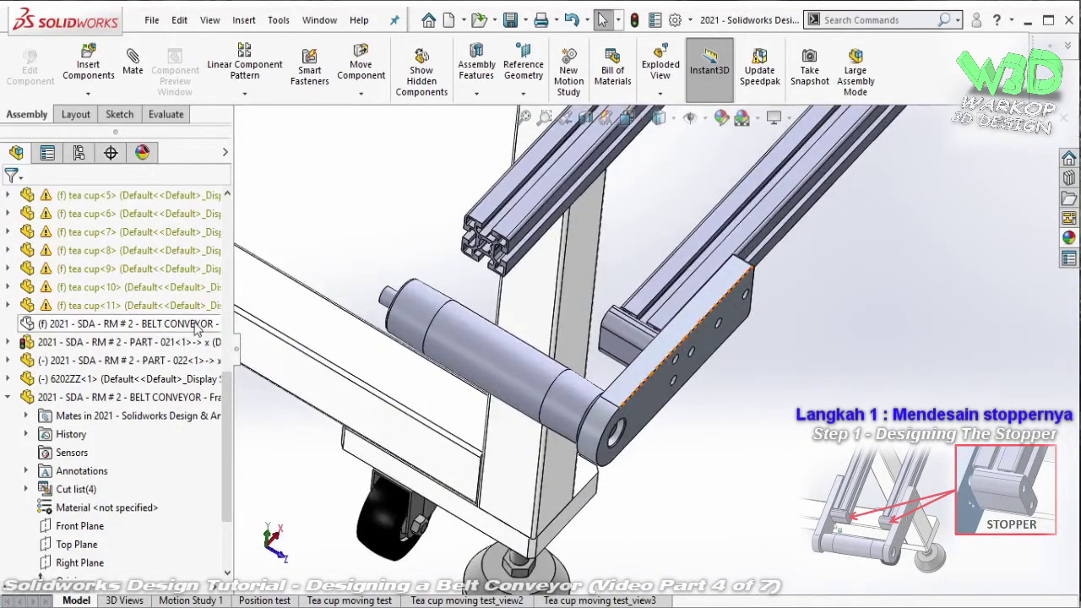
right_click(196, 328)
click(280, 83)
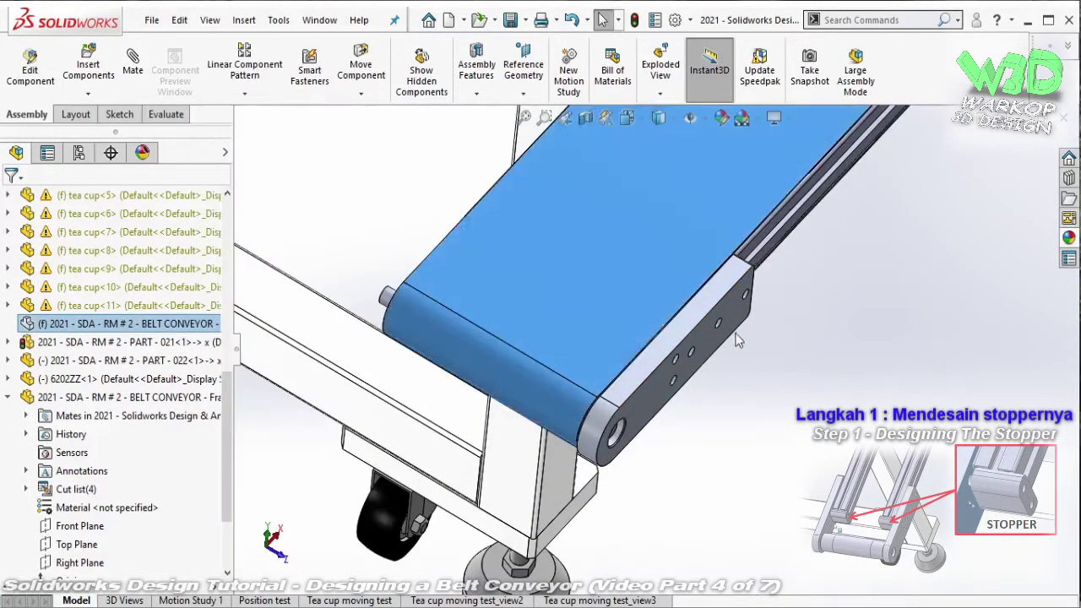
- Copy the side plate and save it as independent part '2021 - SDA - RM # 2 - PART - 021 - Mirror'
ctrl+drag(662, 356, 474, 253)
scroll(480, 278, down, 5)
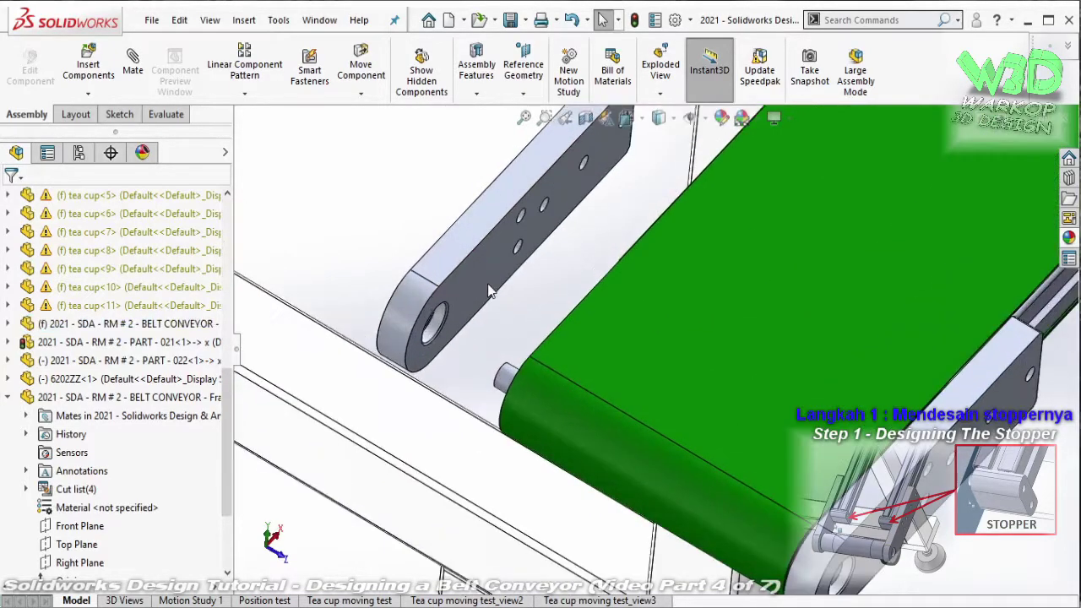
click(489, 290)
right_click(488, 290)
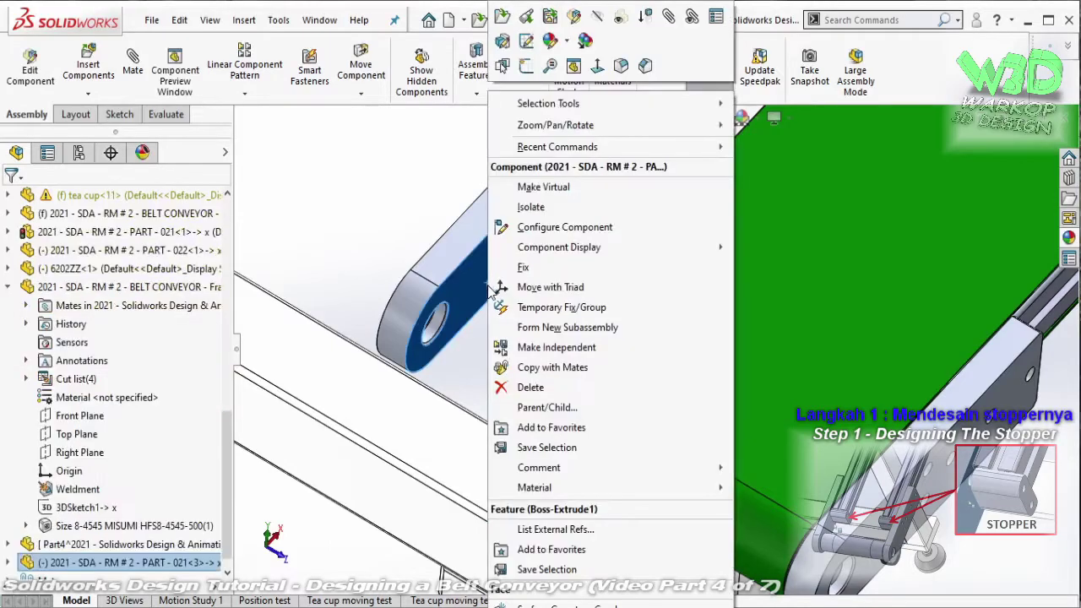
click(542, 351)
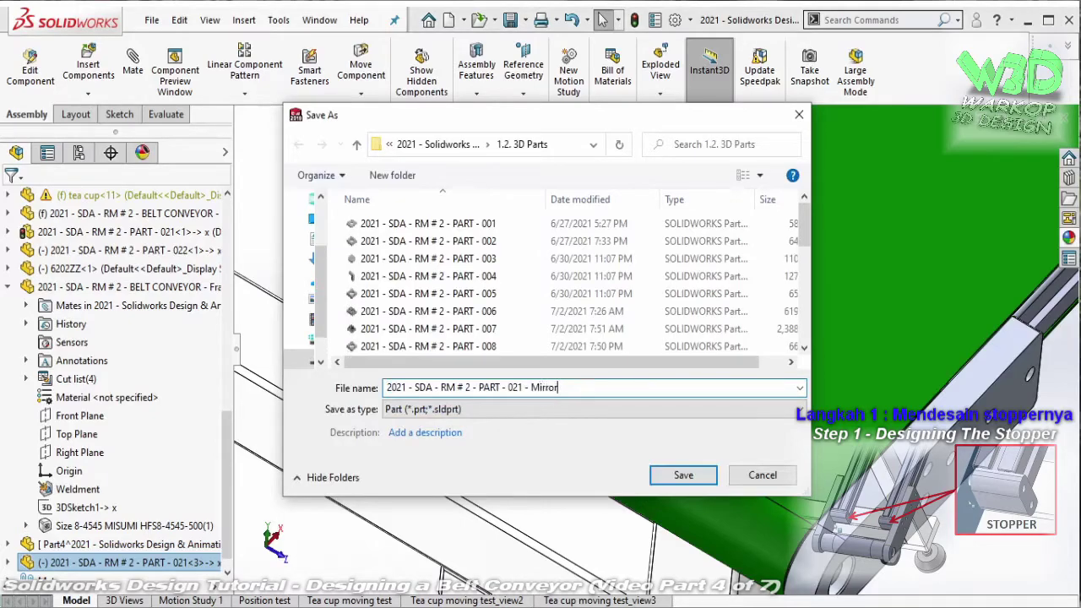
click(664, 478)
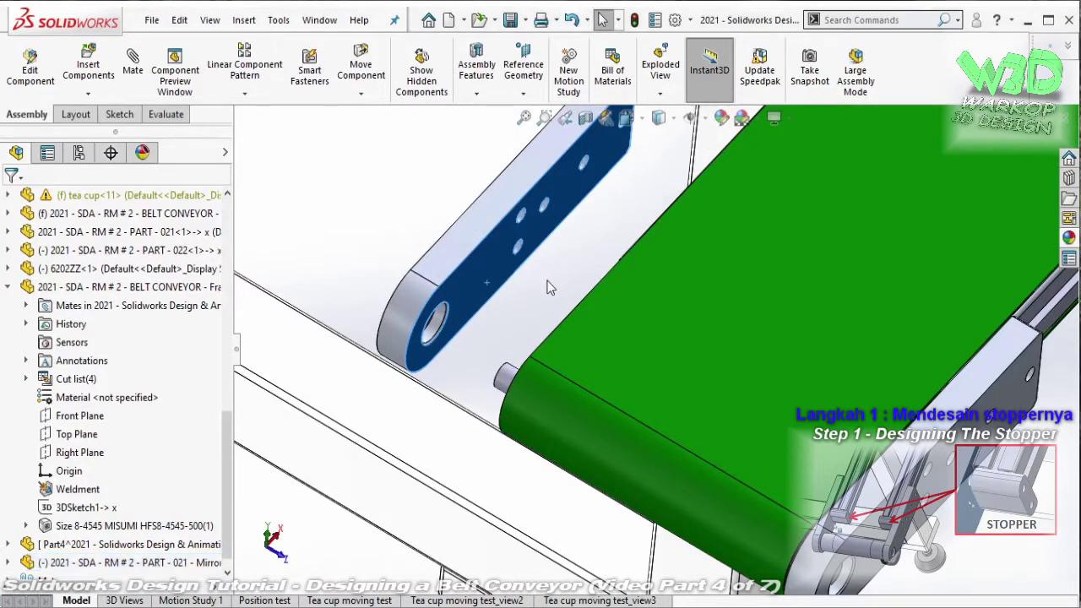
- Edit the copied plate and mirror its body about a face with Merge solids off
click(484, 266)
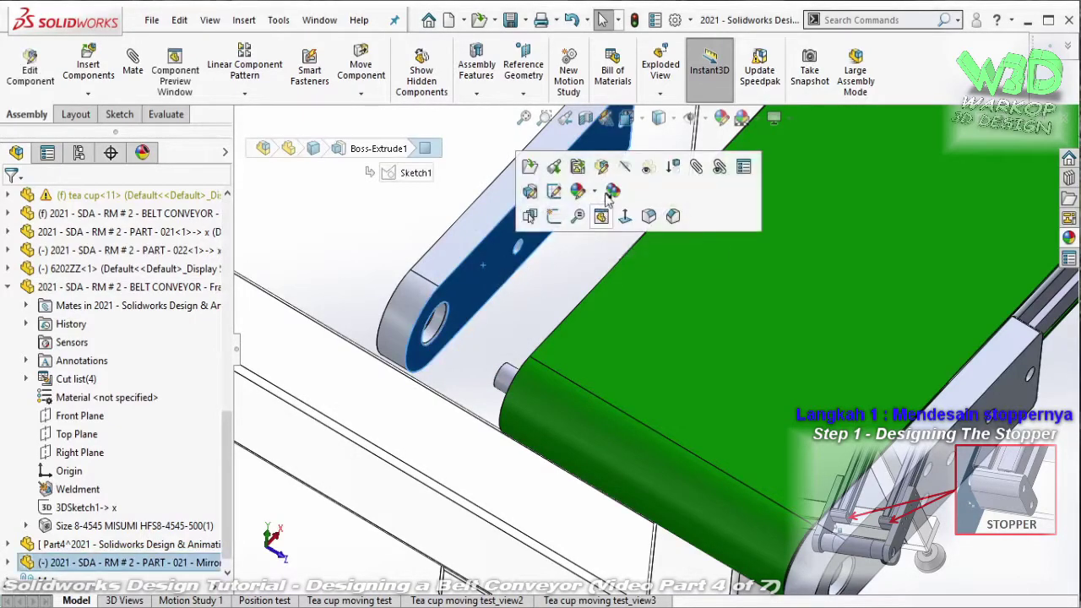
key(e)
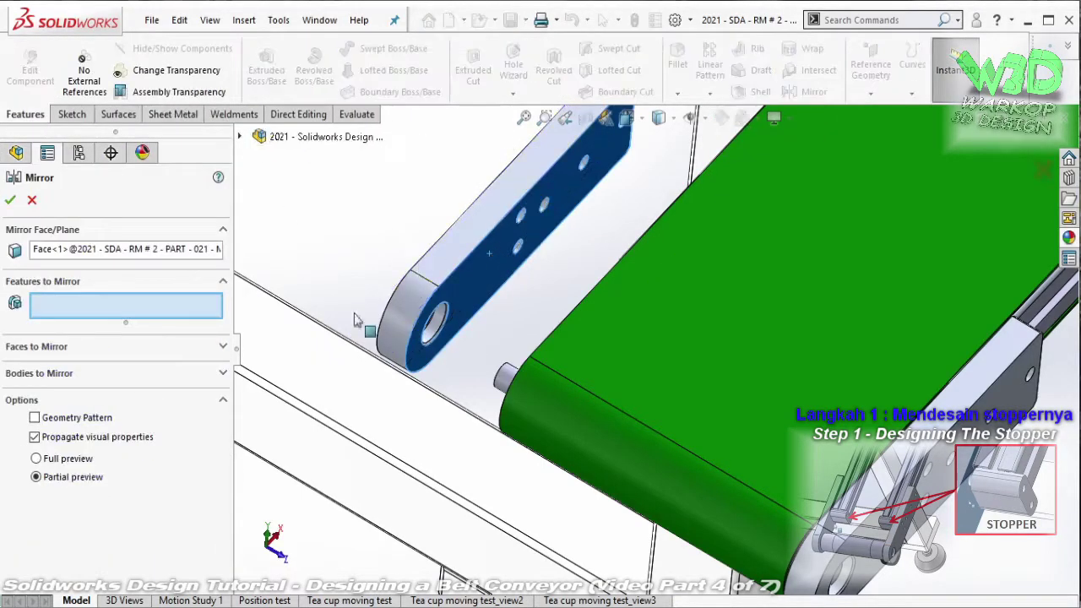
click(124, 371)
click(71, 421)
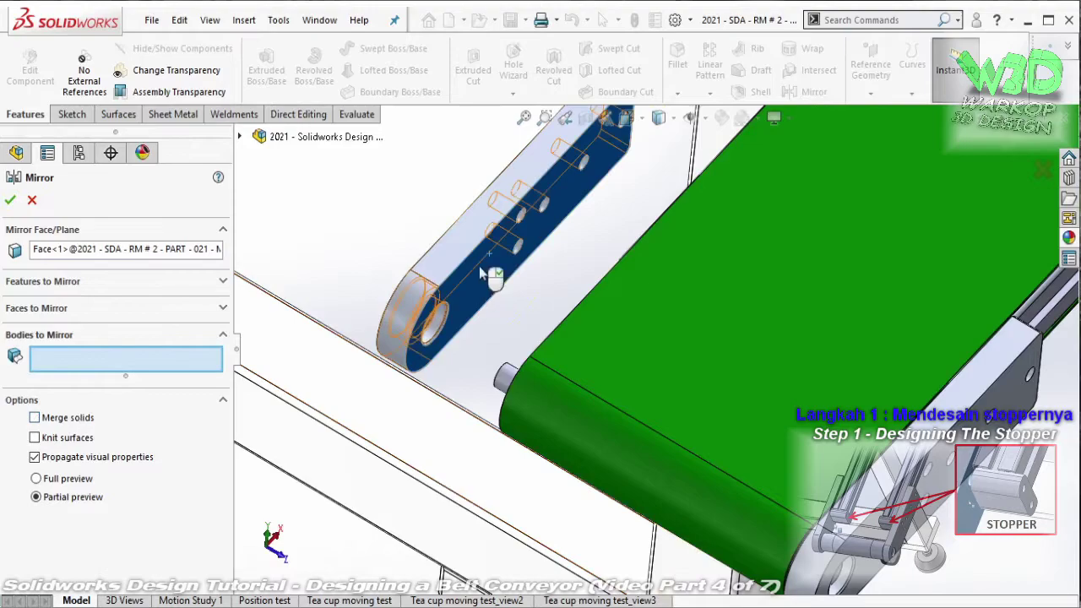
click(479, 266)
key(Return)
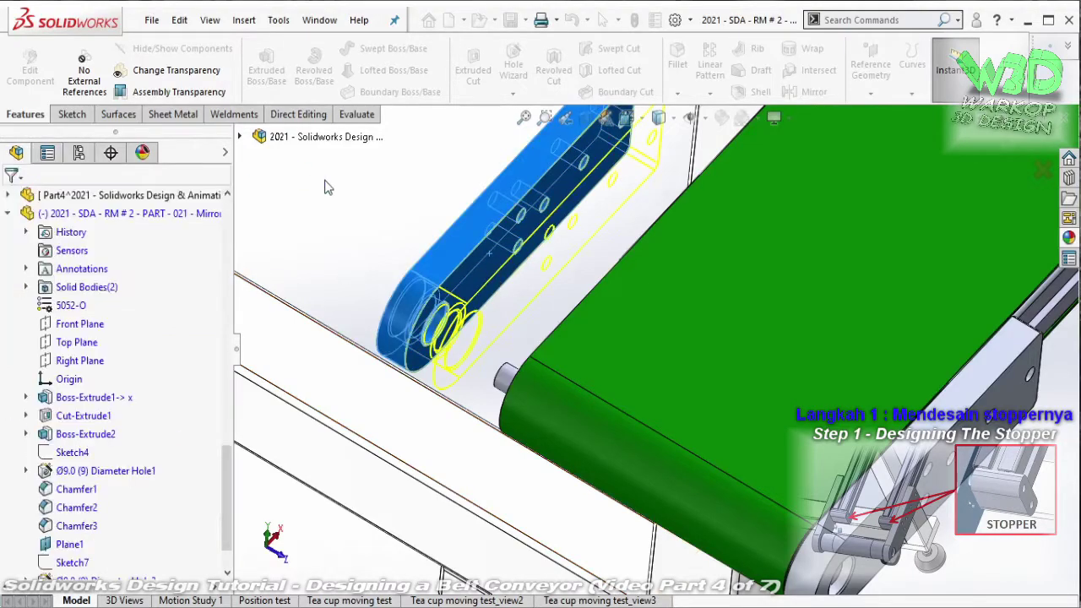
- Delete the original plate body with Delete/Keep Body and exit part editing
click(309, 115)
click(469, 71)
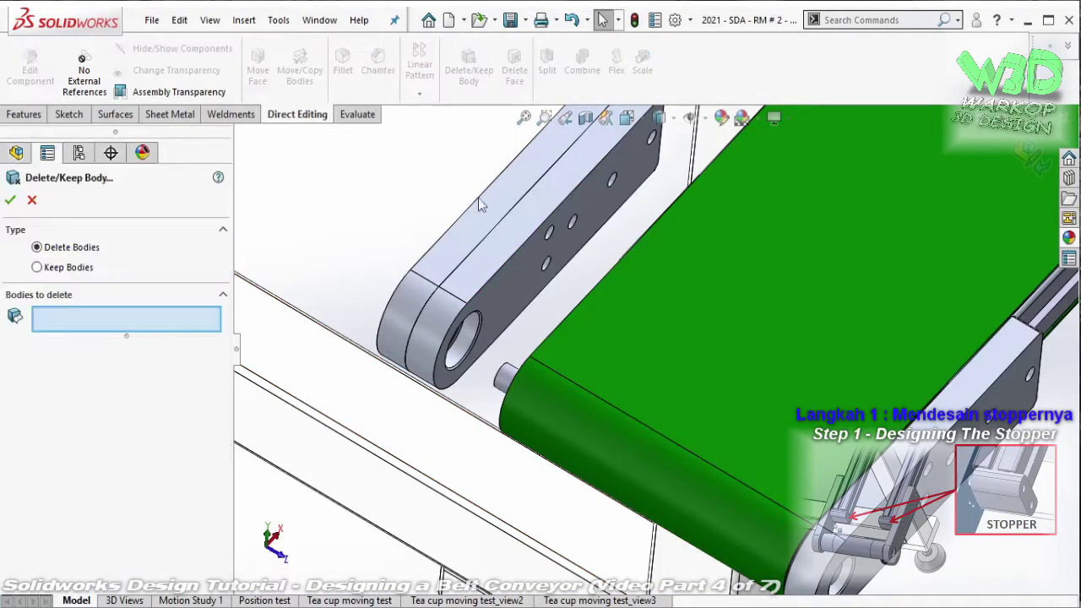
click(473, 229)
click(9, 200)
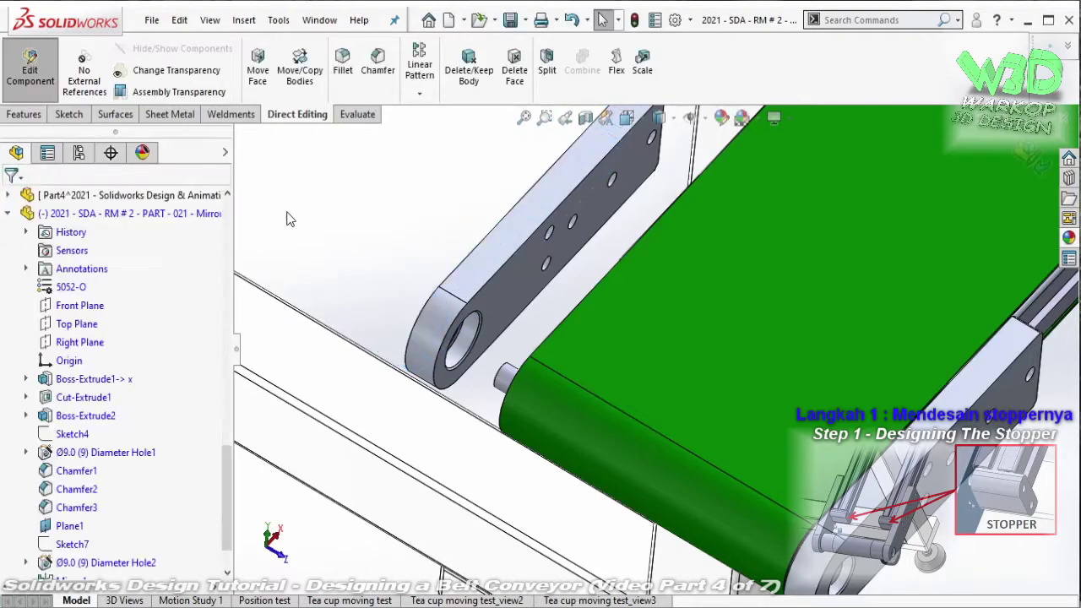
click(30, 69)
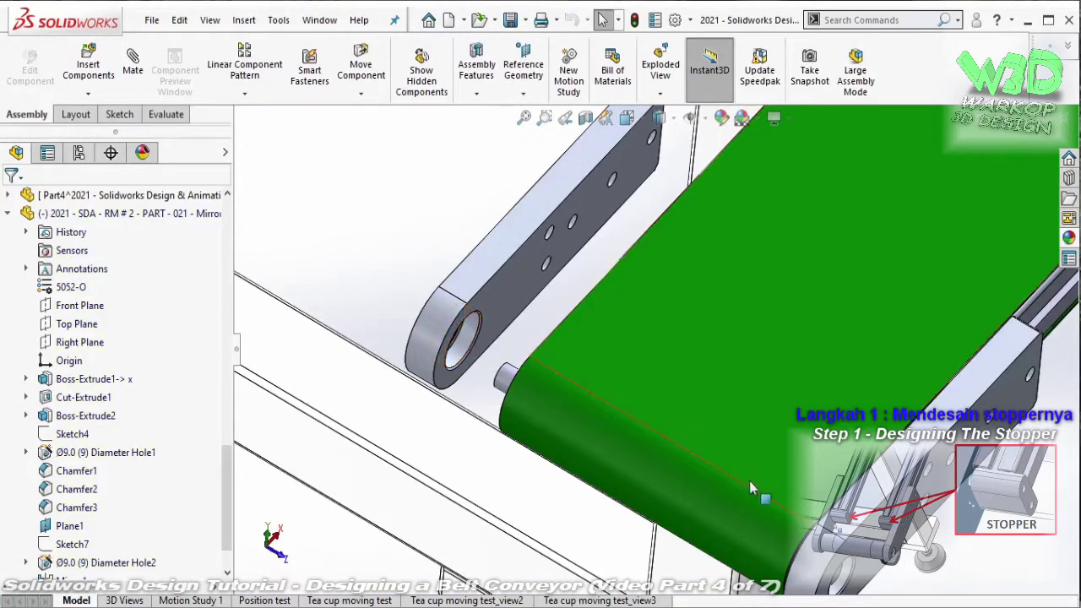
- Make the conveyor's right side plate transparent
scroll(749, 481, up, 3)
scroll(791, 461, down, 5)
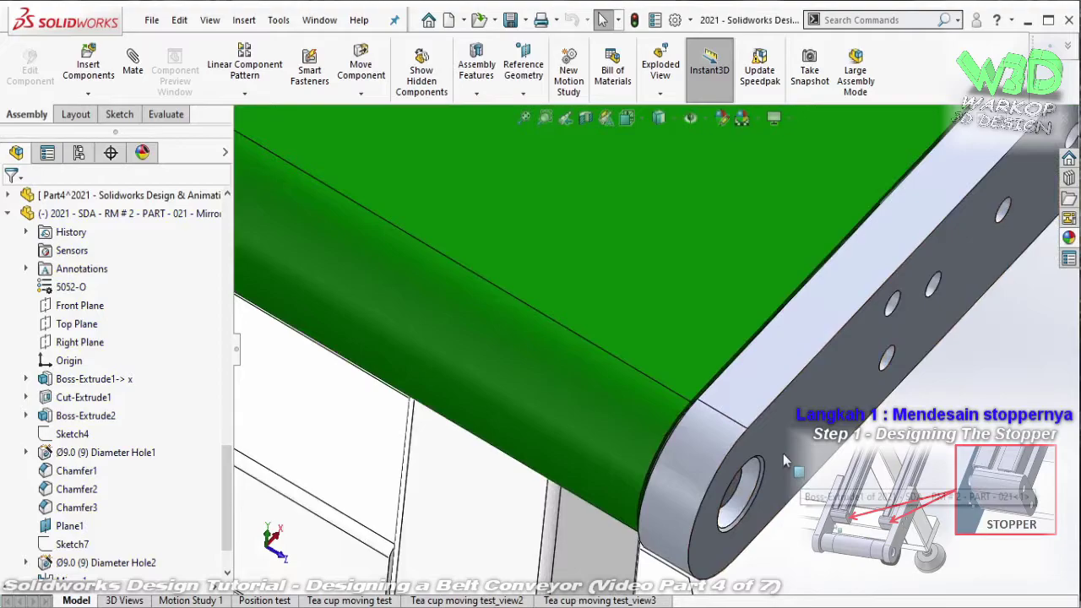
click(782, 454)
click(947, 361)
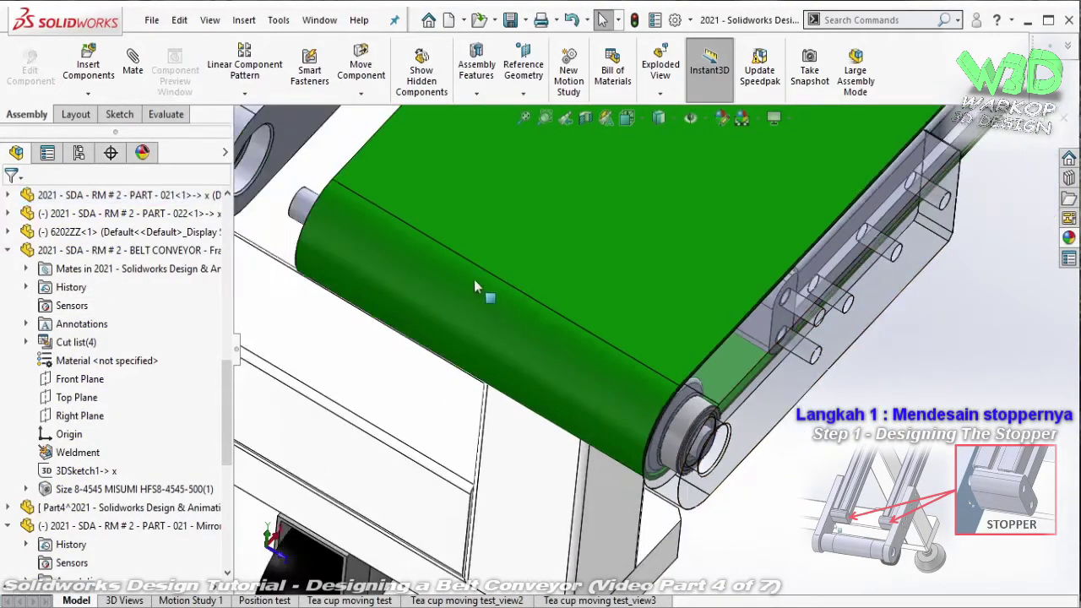
- Zoom in on the upper-left bracket and select the bearing's outer ring
middle_drag(476, 287, 684, 422)
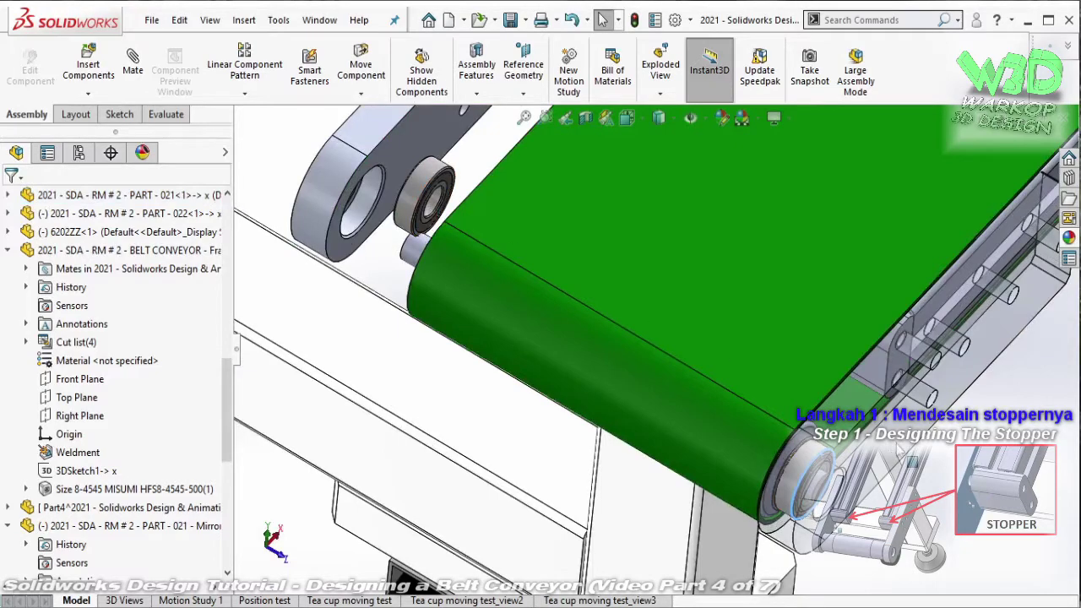
click(845, 372)
scroll(490, 223, up, 2)
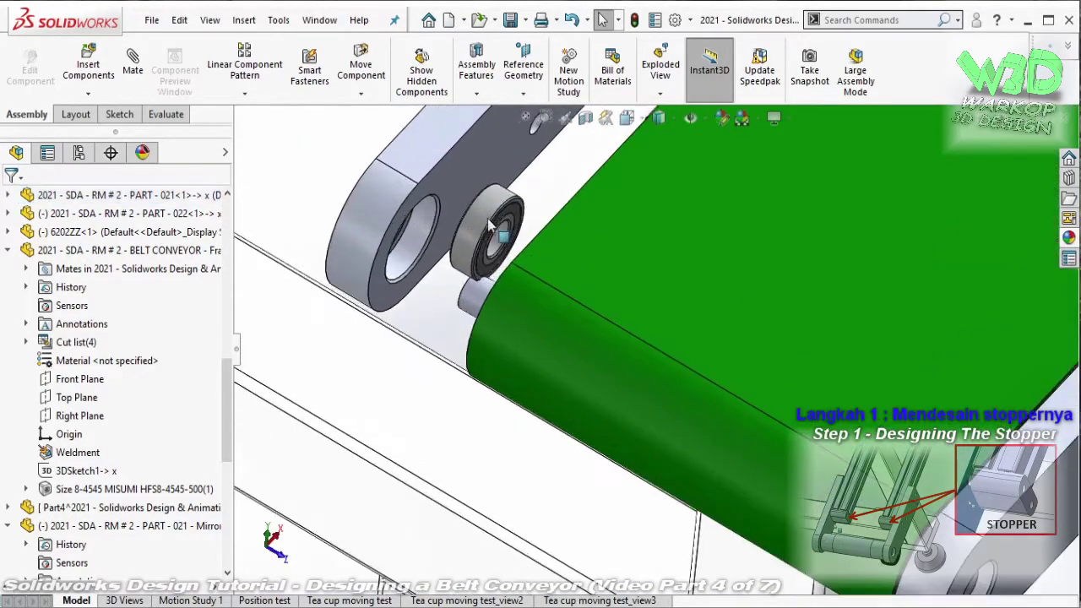
scroll(490, 224, up, 1)
click(494, 227)
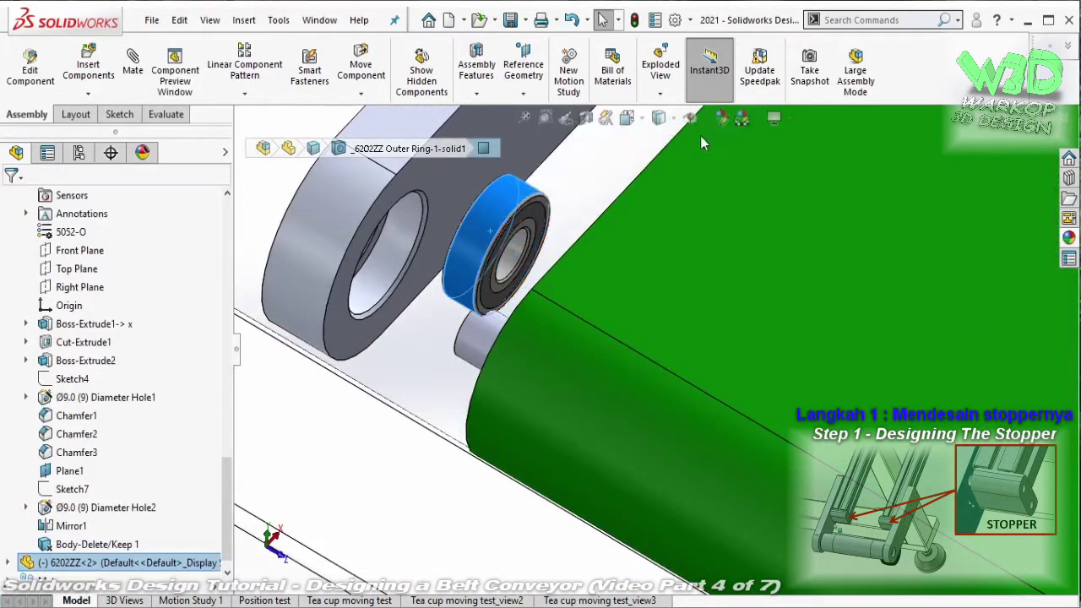
- Mate the bearing into the arm bore with concentric and flush coincident mates
key(m)
click(385, 274)
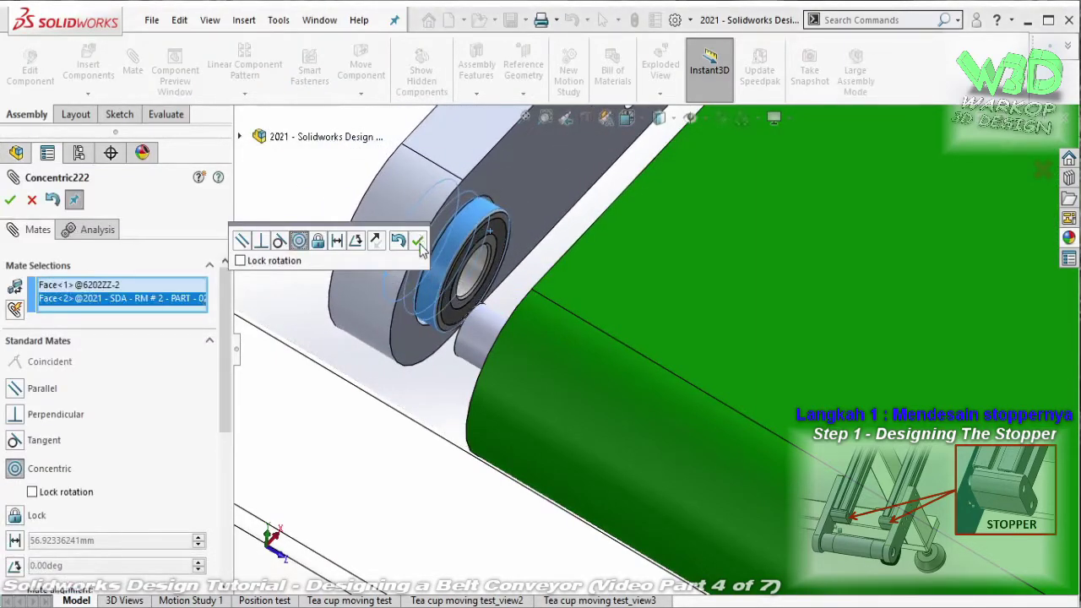
click(418, 242)
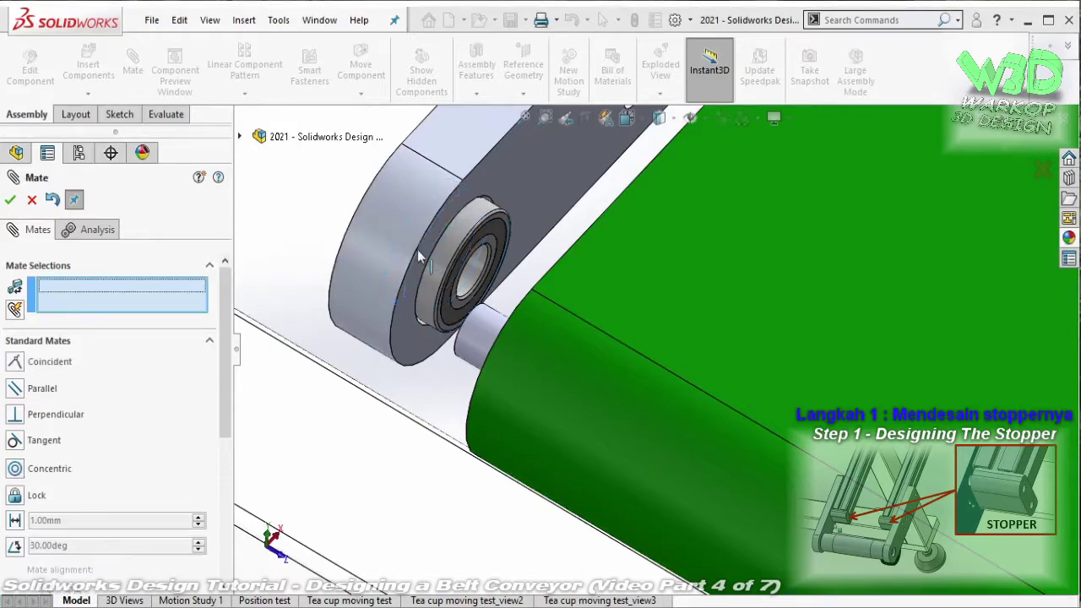
middle_drag(283, 205, 397, 211)
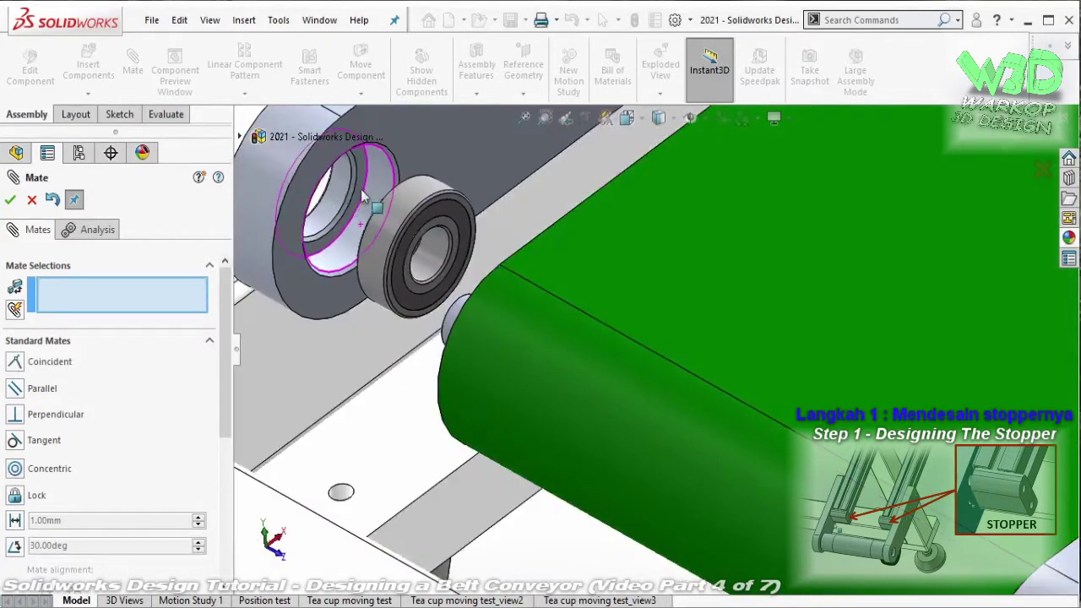
click(430, 216)
scroll(429, 211, down, 3)
scroll(427, 195, down, 3)
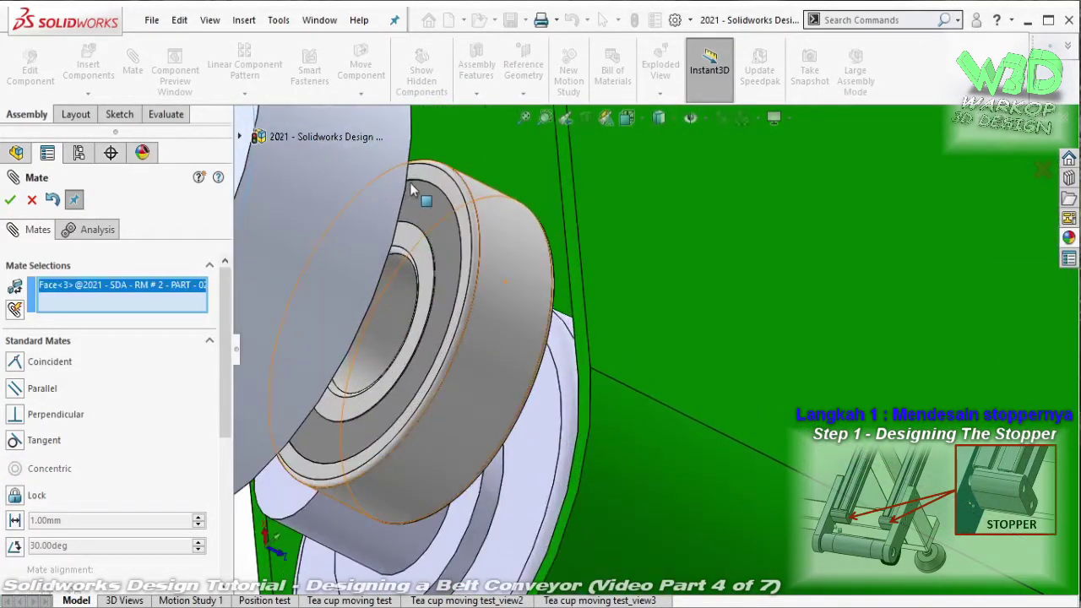
click(424, 179)
click(425, 176)
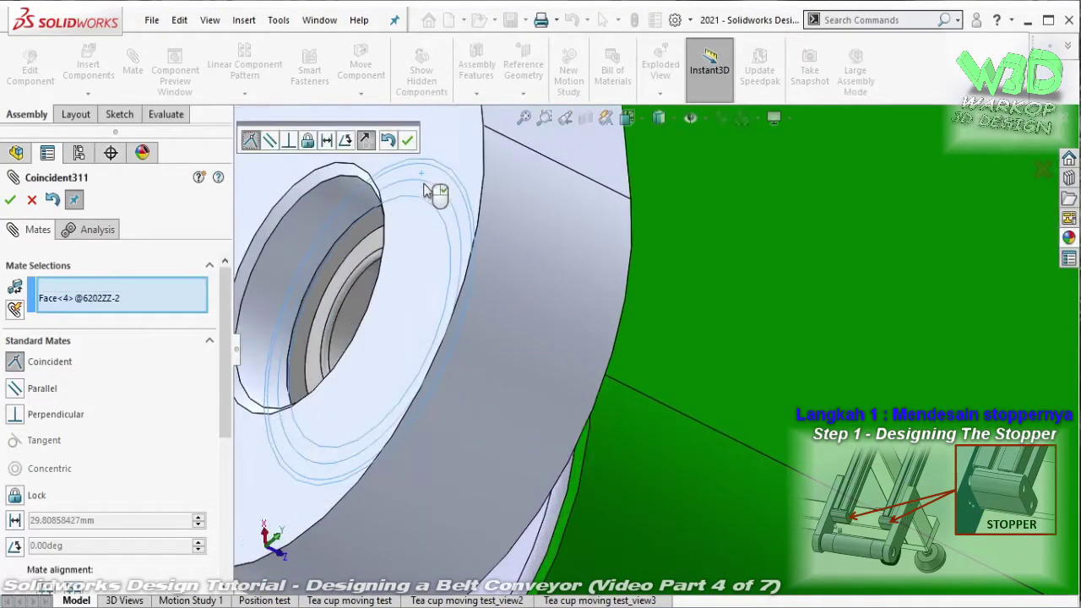
click(408, 143)
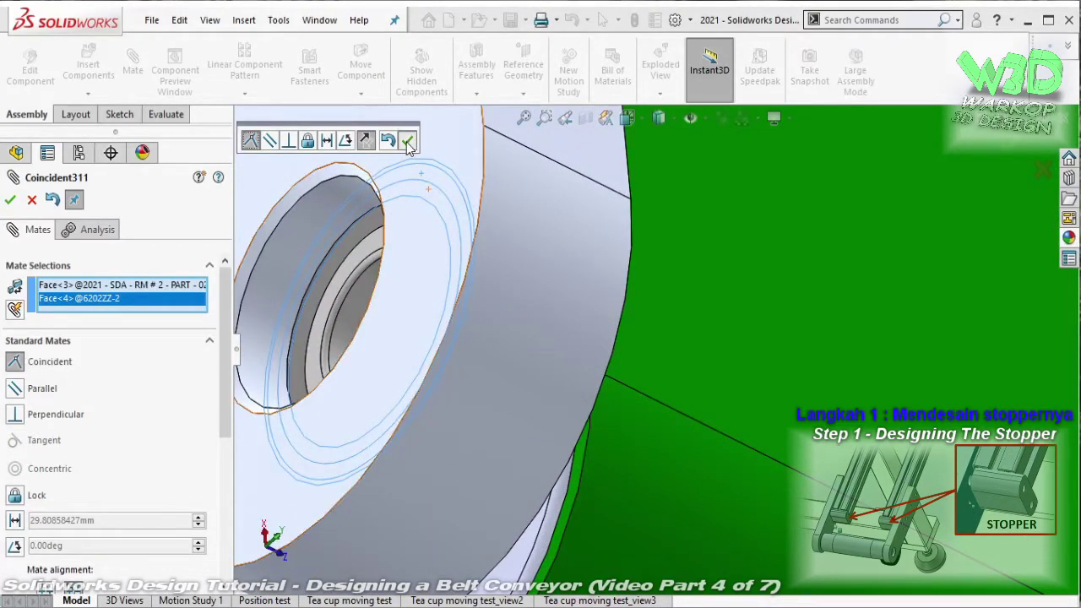
key(Escape)
- Slide the flange component away from the pin and select PART-022
scroll(502, 258, up, 3)
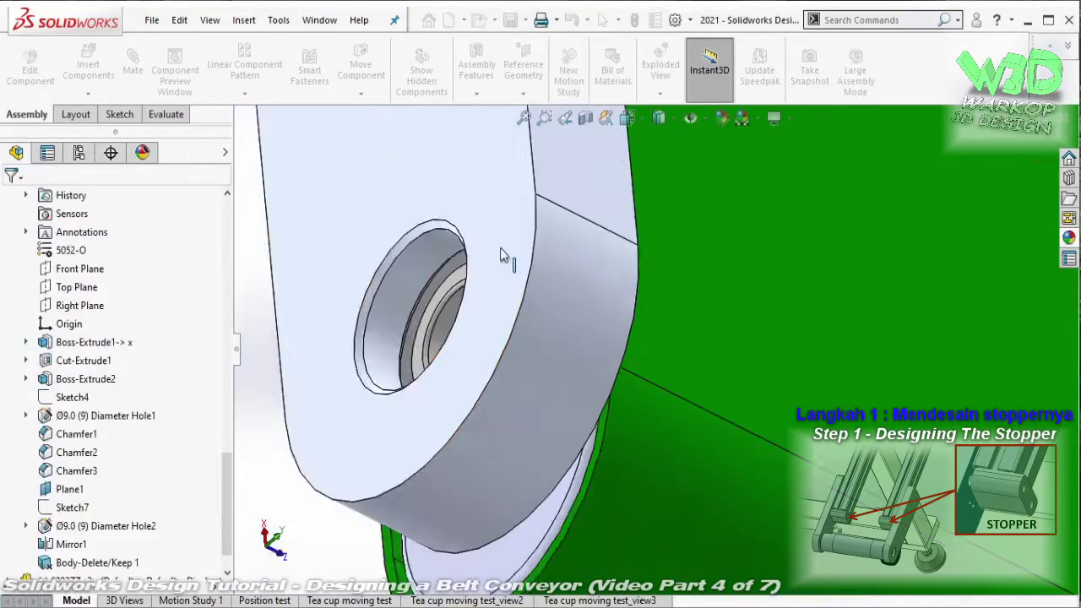
middle_drag(501, 259, 507, 235)
click(507, 236)
drag(508, 235, 440, 236)
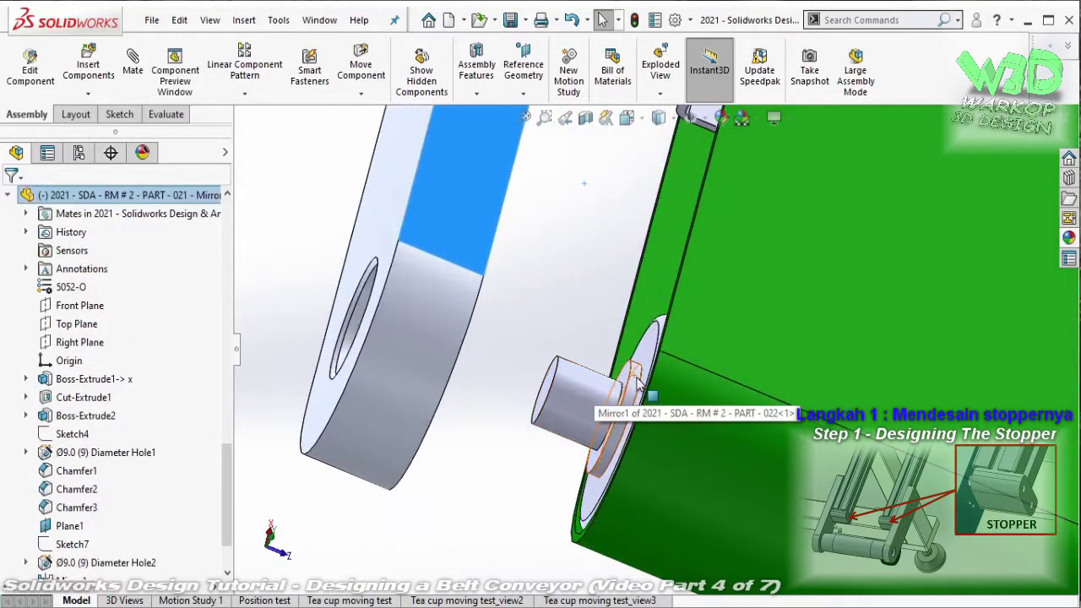
middle_drag(637, 384, 614, 291)
click(614, 291)
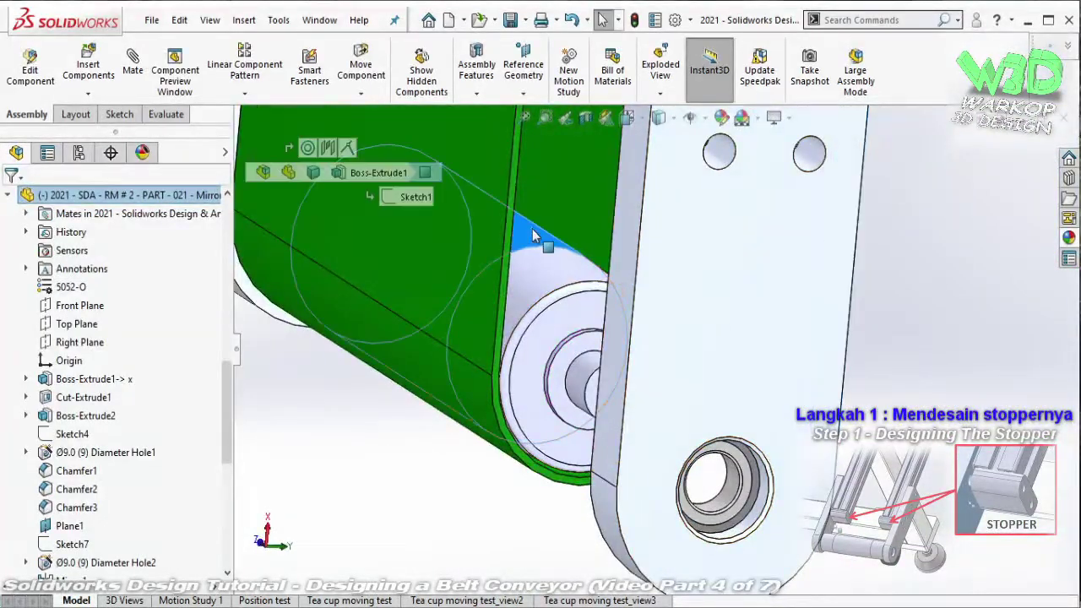
- Mate PART-021's round faces concentric and make the arm parallel to the opposite face
mouse_move(540, 241)
middle_down()
mouse_move(475, 252)
mouse_move(591, 279)
middle_up()
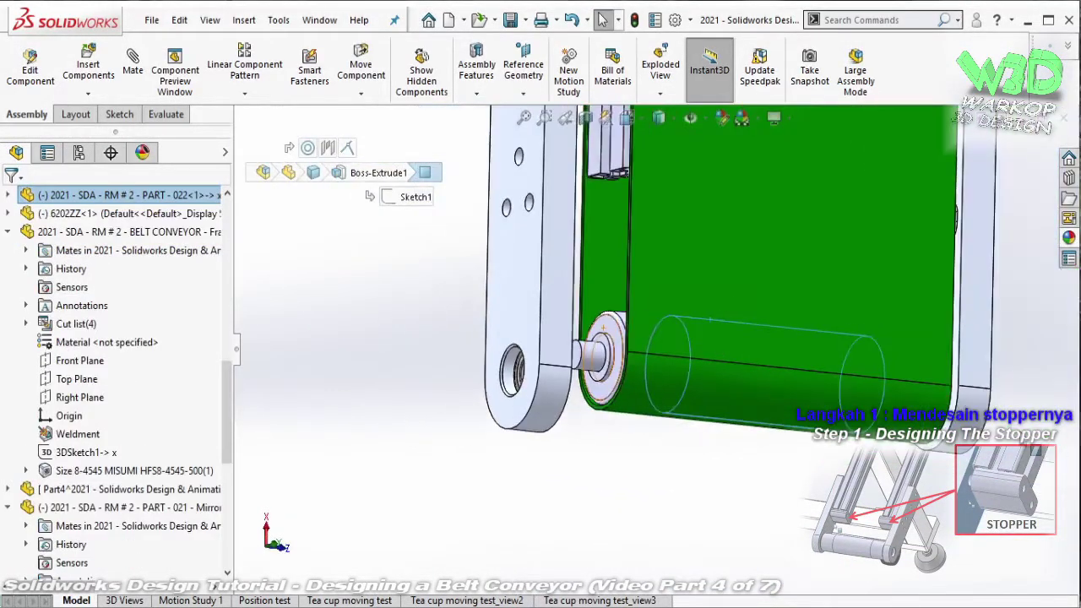
click(972, 399)
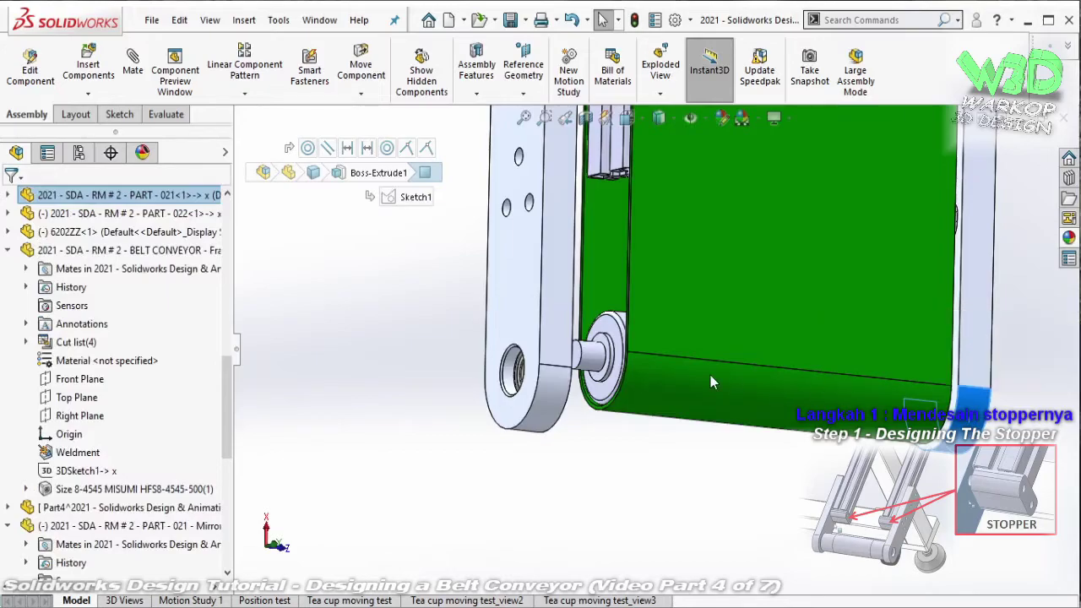
click(588, 404)
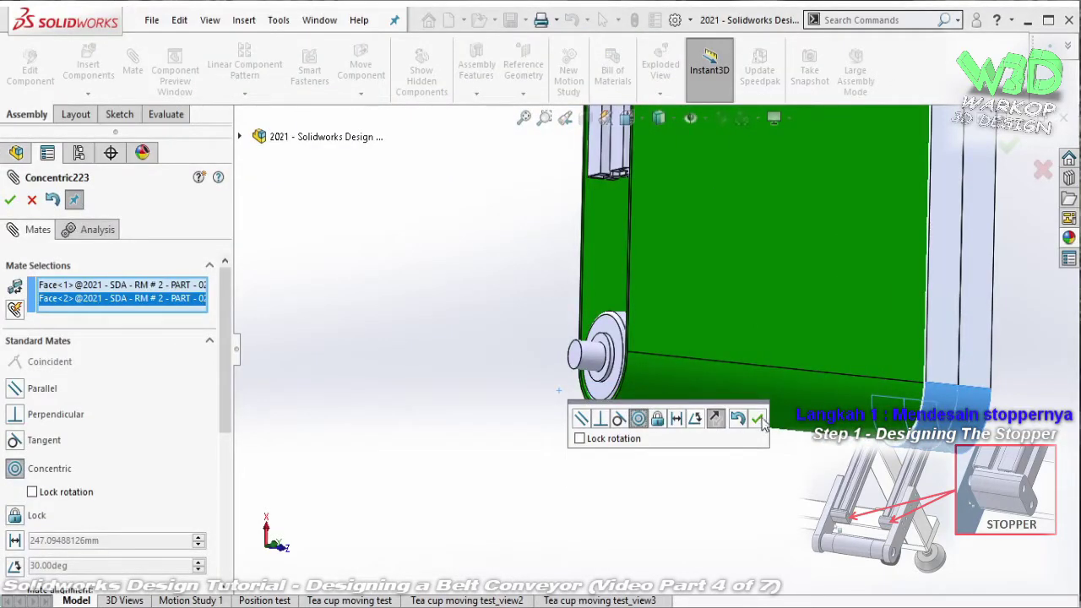
click(758, 418)
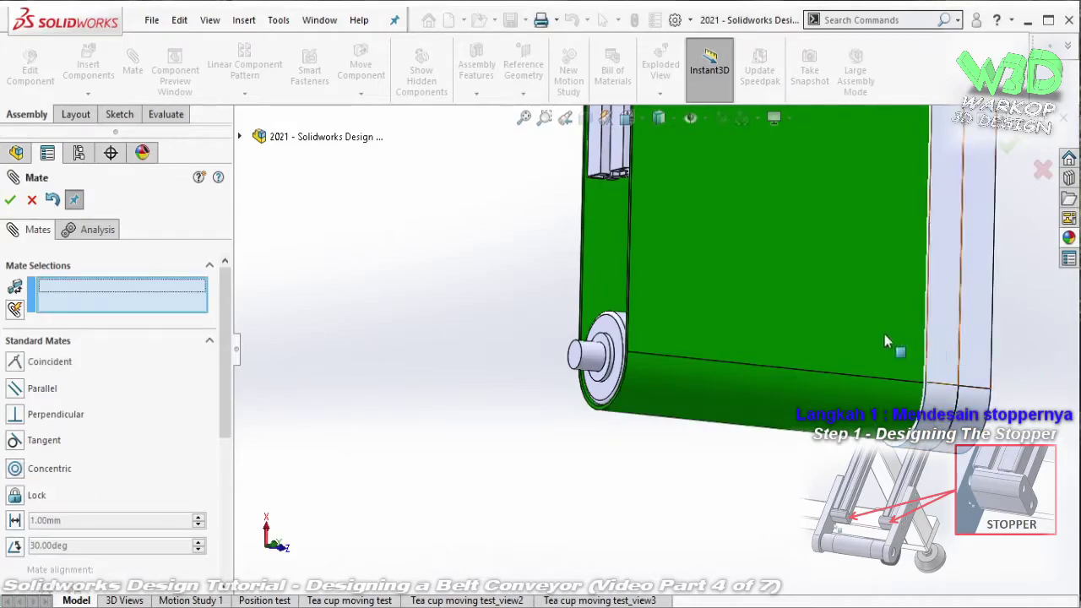
mouse_move(885, 334)
mouse_down()
mouse_move(549, 292)
mouse_move(490, 259)
mouse_up()
click(515, 237)
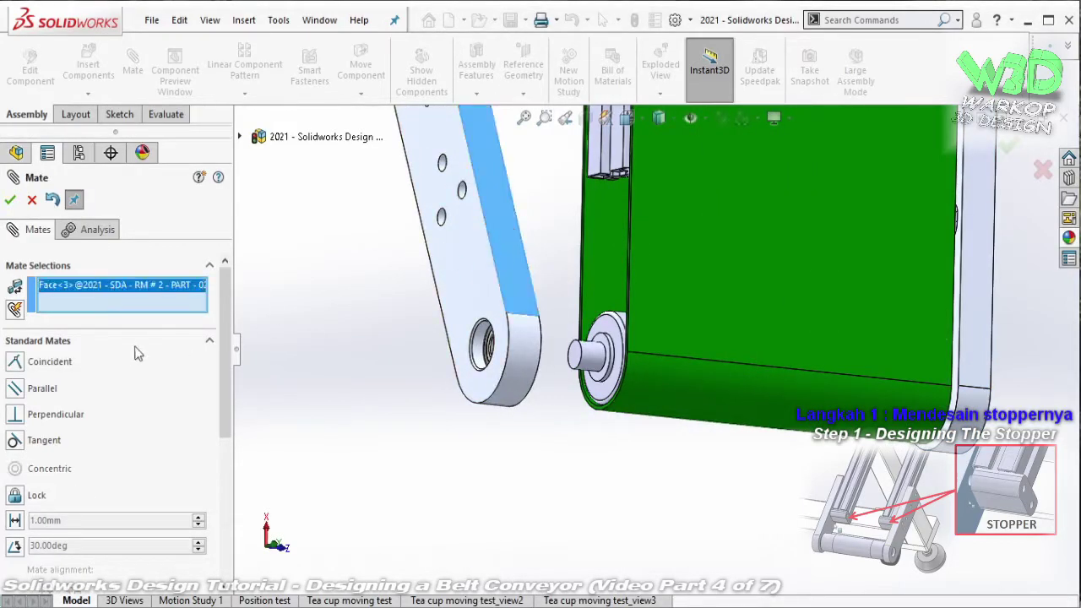
click(984, 309)
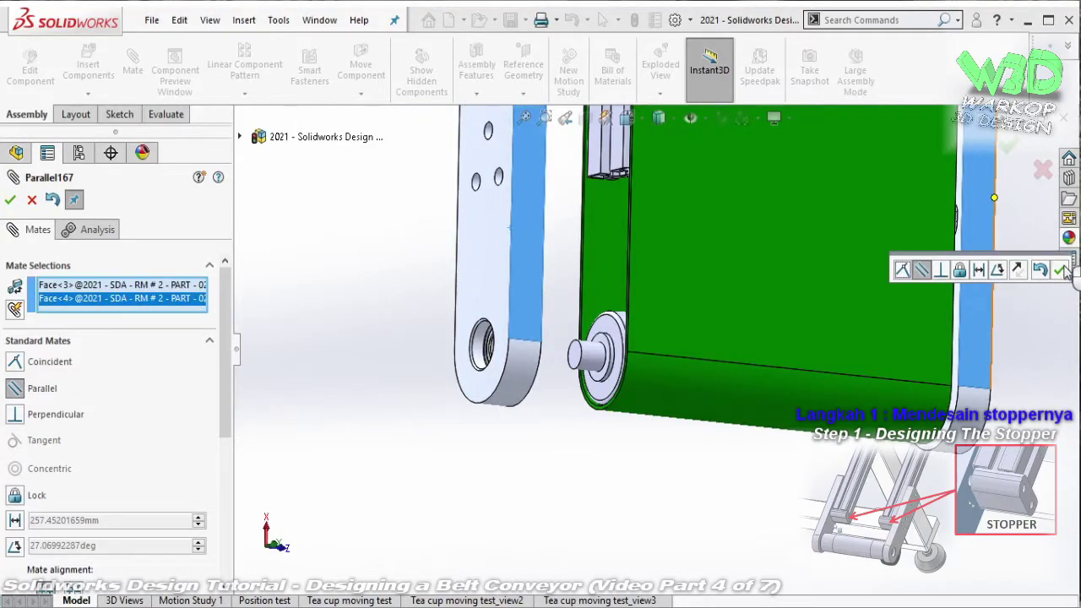
click(1061, 271)
- Add a coincident mate between the arm face and the belt conveyor frame
scroll(612, 235, down, 2)
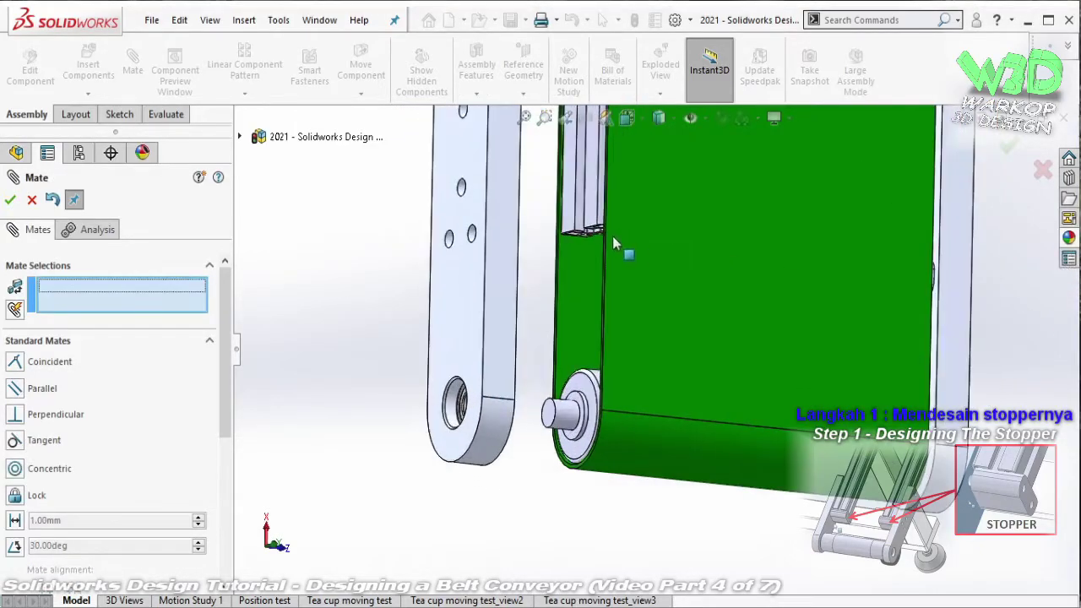
click(625, 227)
middle_drag(625, 226, 543, 188)
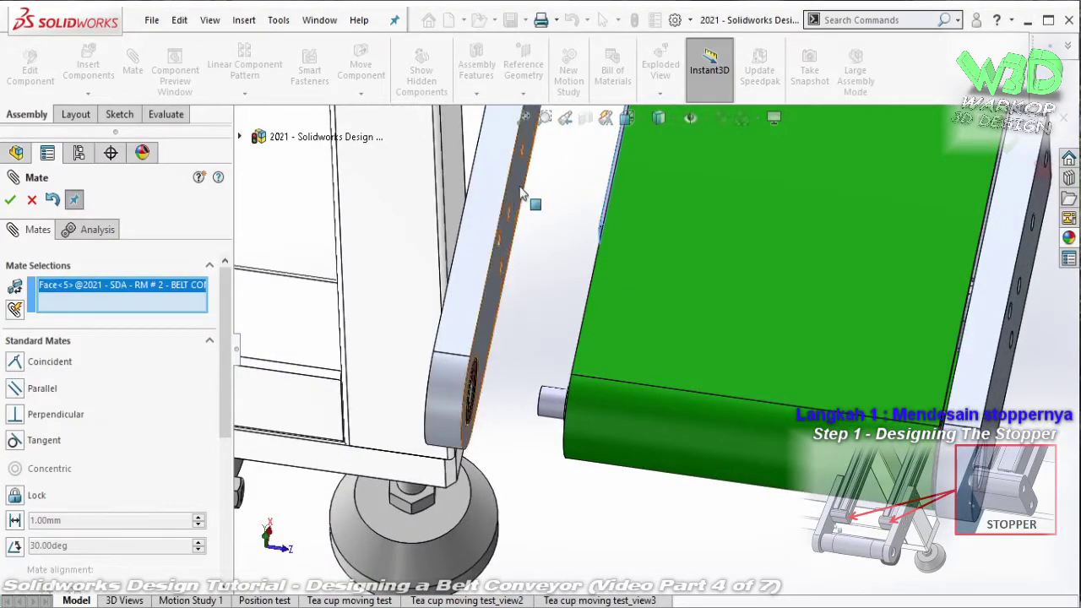
click(524, 196)
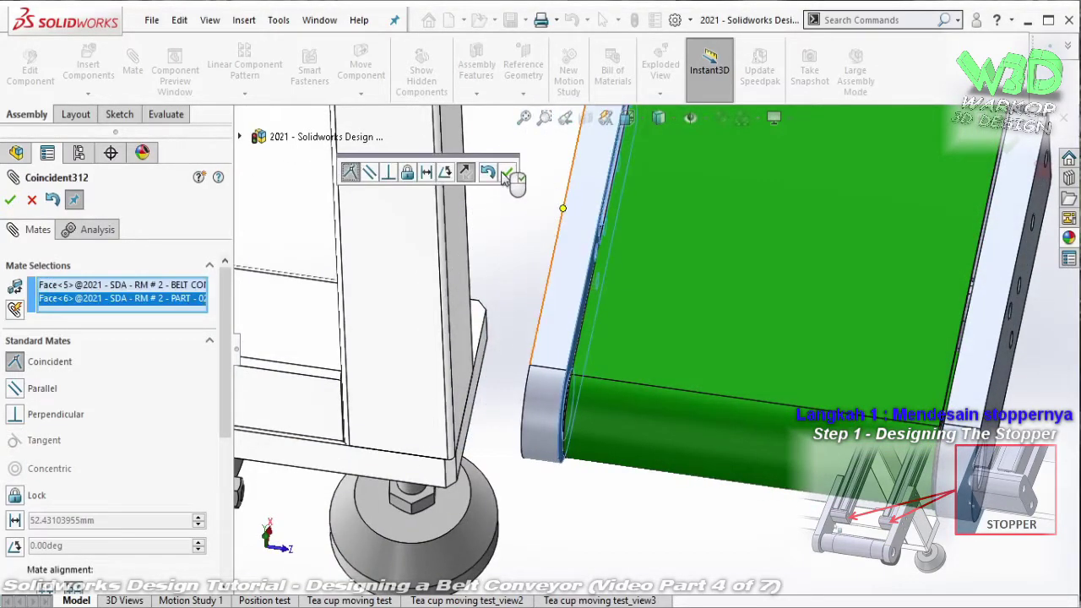
click(507, 173)
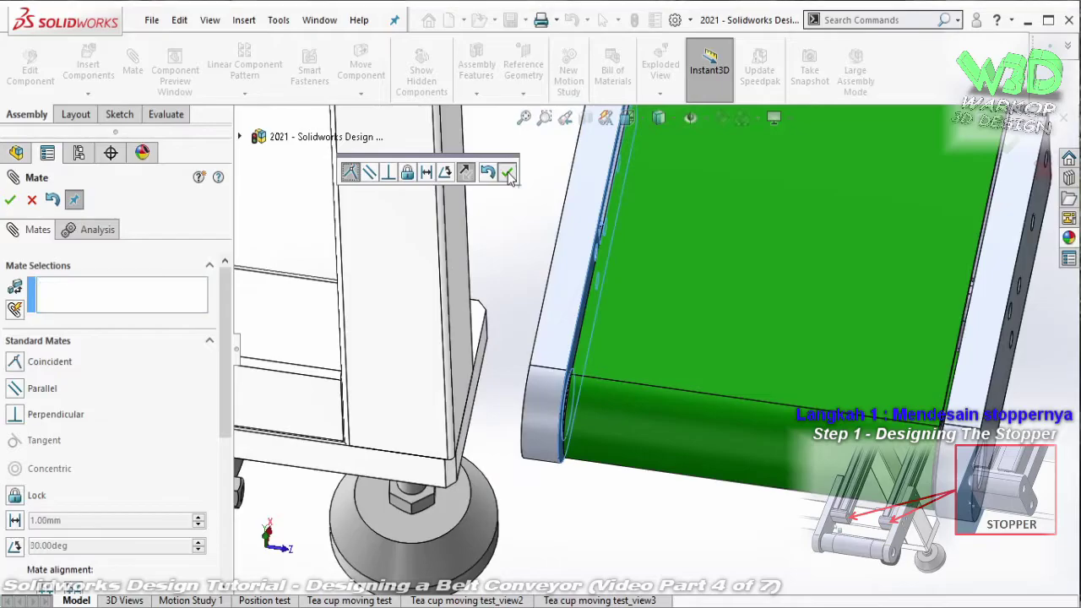
key(Escape)
mouse_move(683, 302)
middle_down()
mouse_move(761, 303)
mouse_move(716, 294)
middle_up()
click(716, 294)
- Hide the belt and place a copy of the stopper block beside the original
right_click(716, 289)
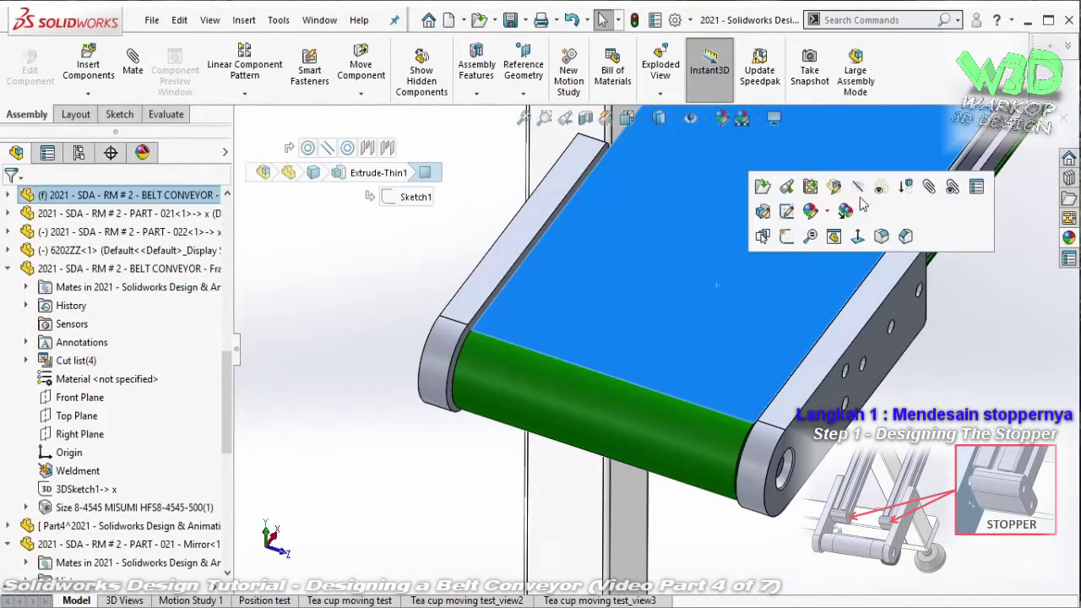
click(859, 188)
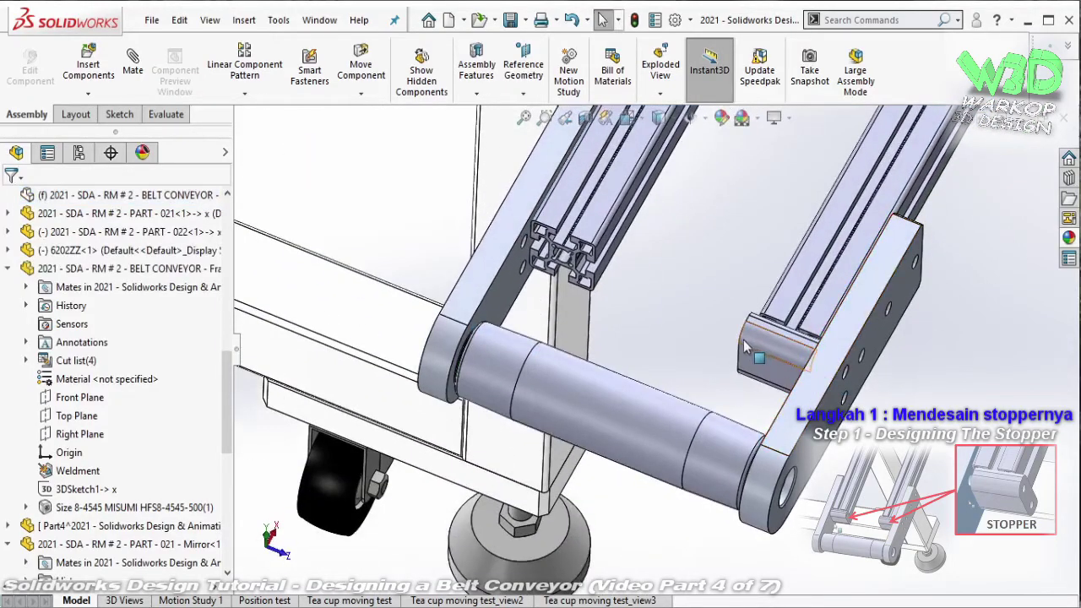
ctrl+drag(742, 344, 656, 323)
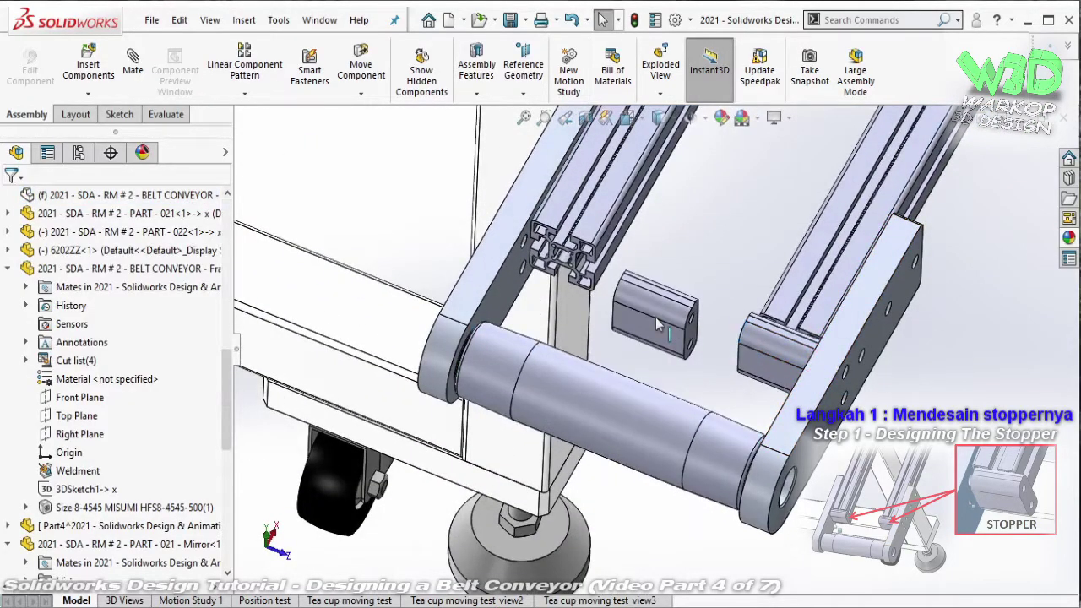
key(ctrl+8)
- Edit the stopper copy and create mid-plane Plane1 between its two end faces
click(659, 314)
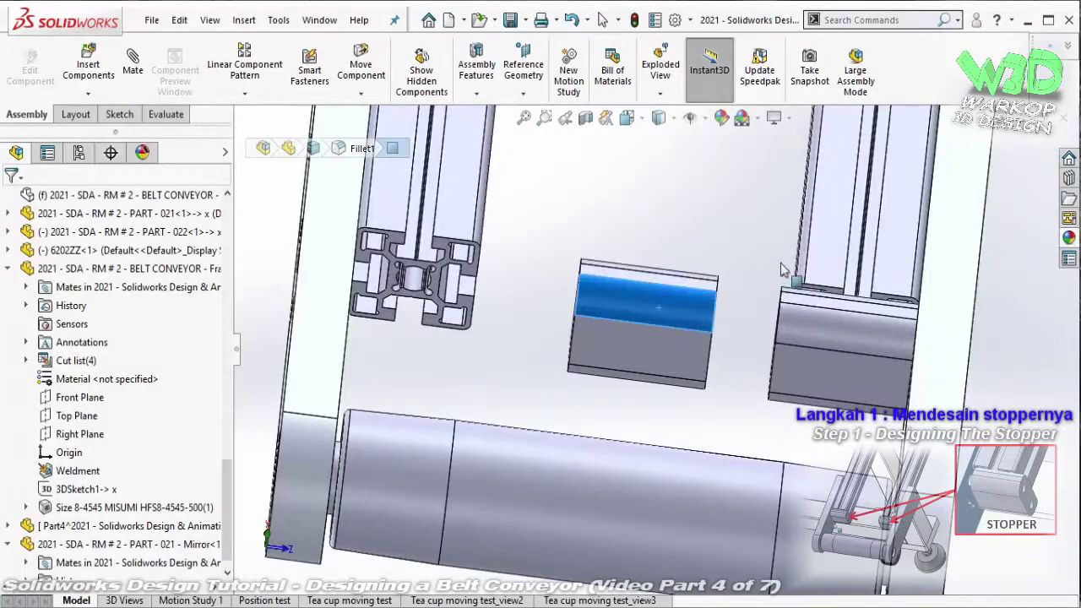
click(732, 226)
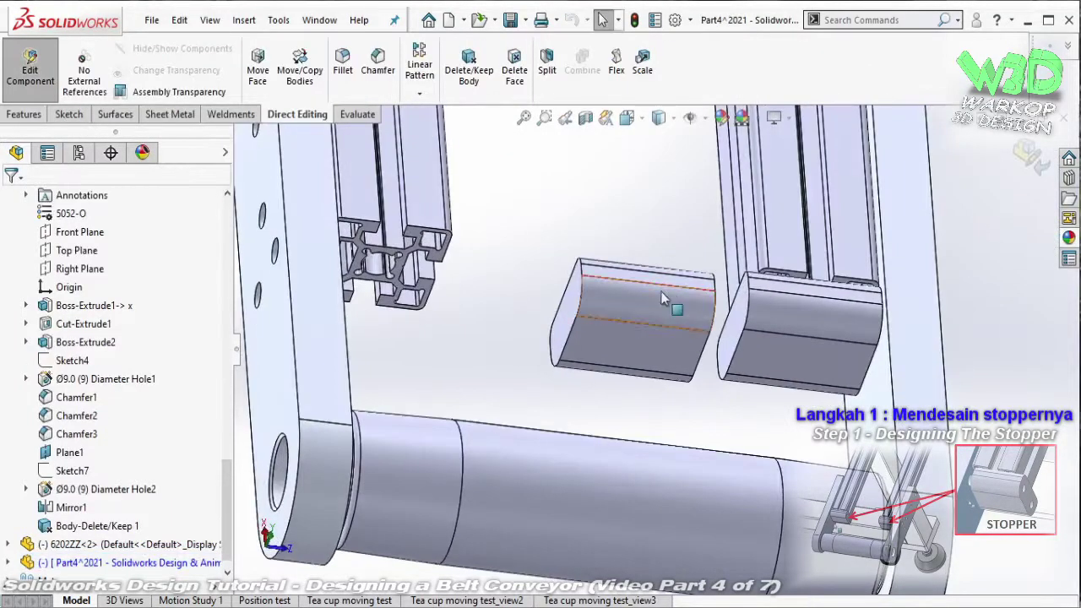
click(871, 93)
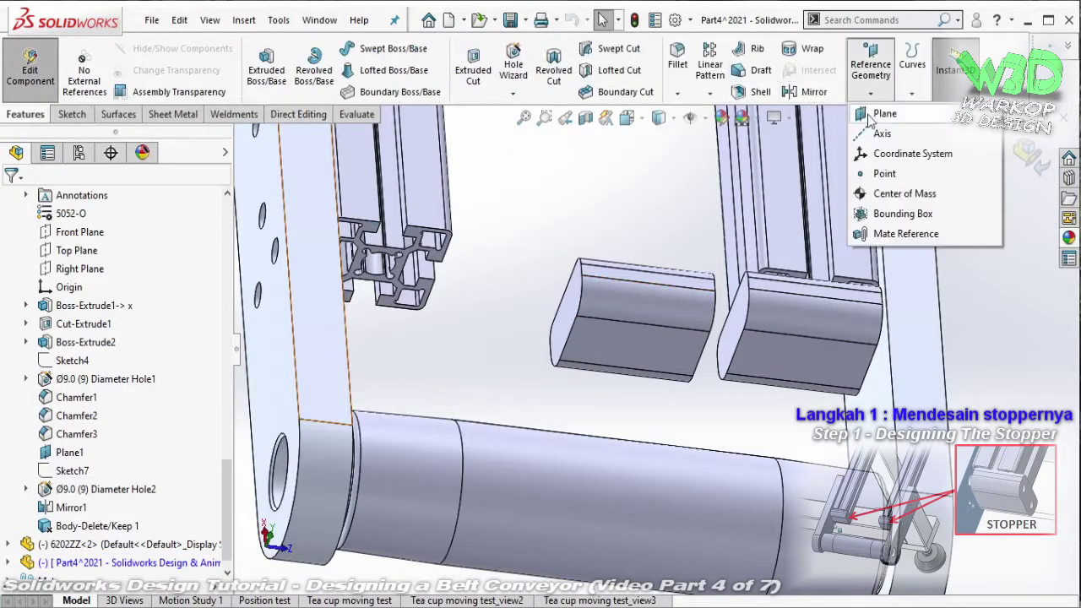
click(622, 344)
middle_drag(623, 343, 675, 338)
click(705, 336)
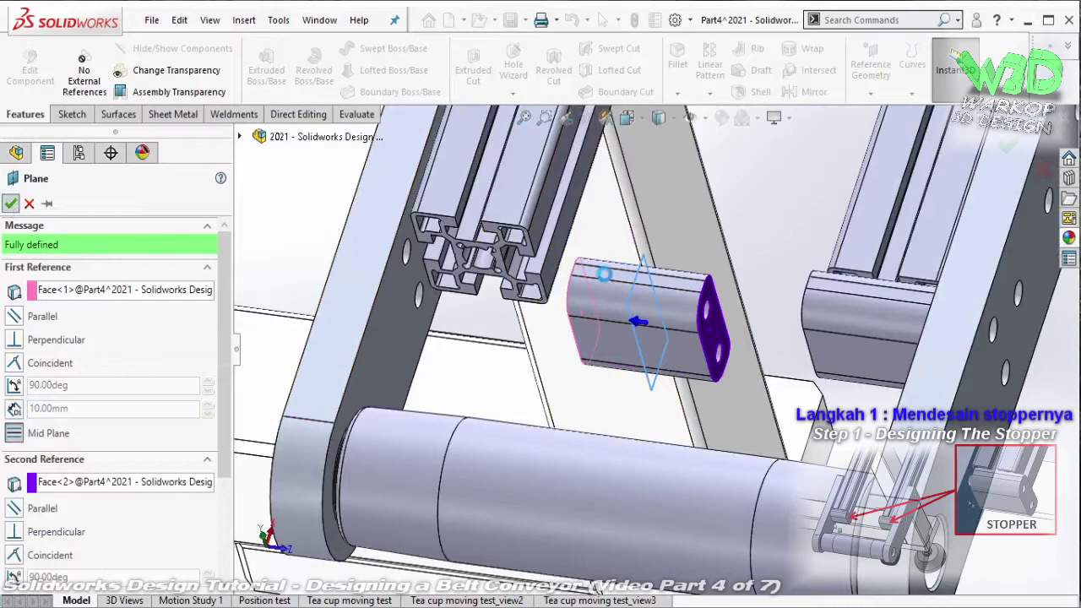
key(Return)
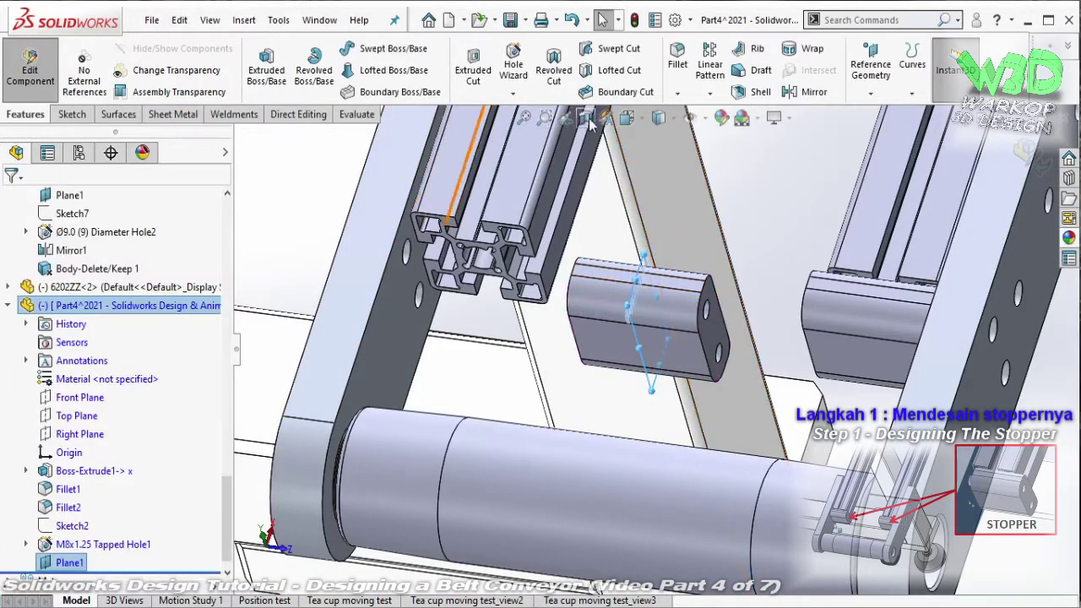
- Mirror M8x1.25 Tapped Hole1 across Plane1 and exit Edit Component
click(787, 94)
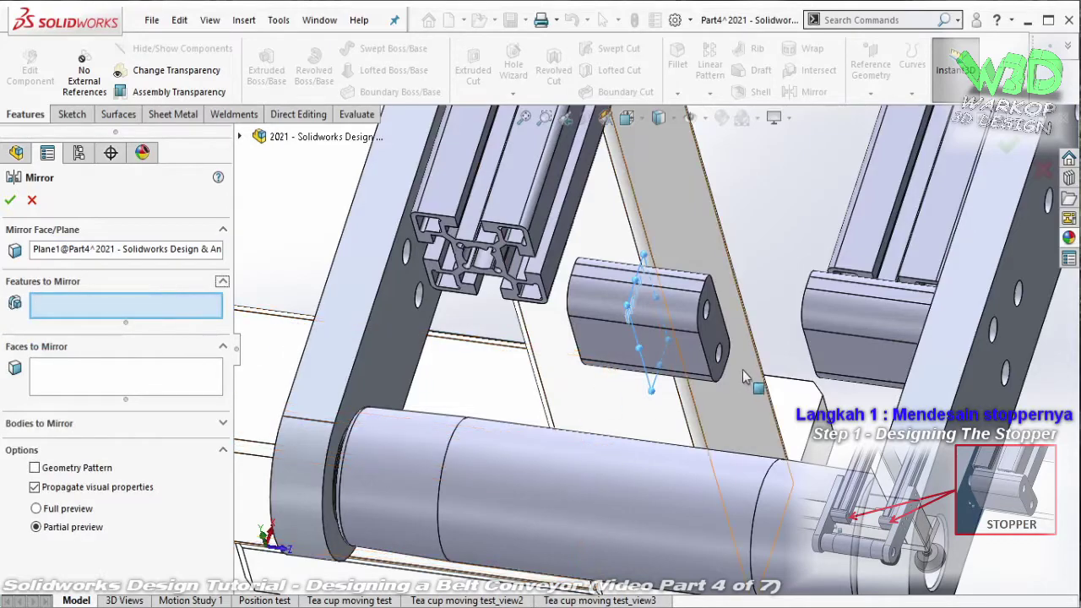
click(718, 355)
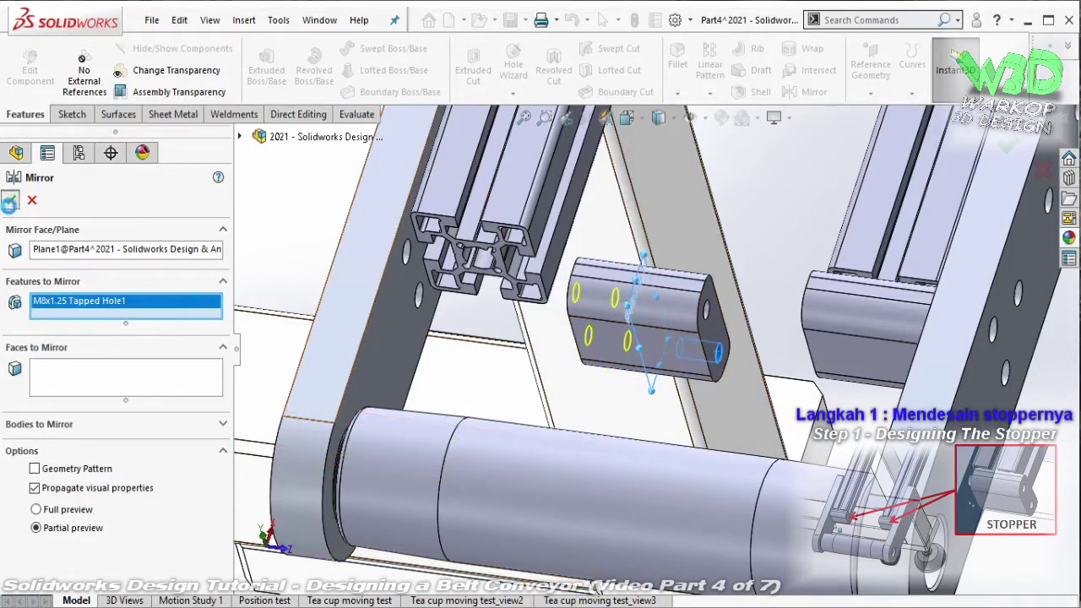
key(Return)
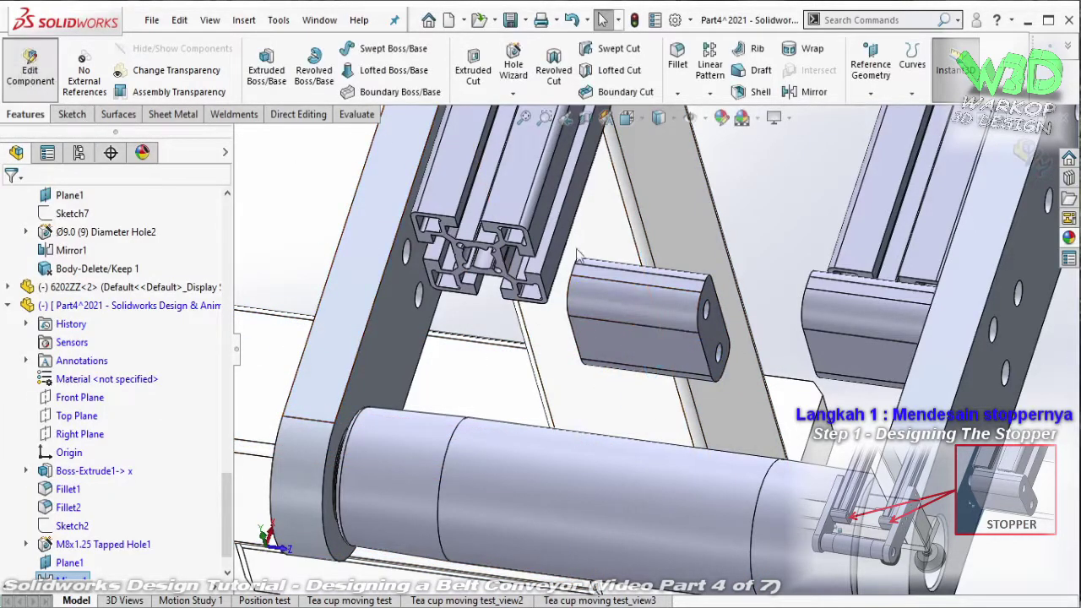
click(29, 64)
middle_drag(643, 306, 536, 251)
scroll(572, 309, down, 3)
click(559, 295)
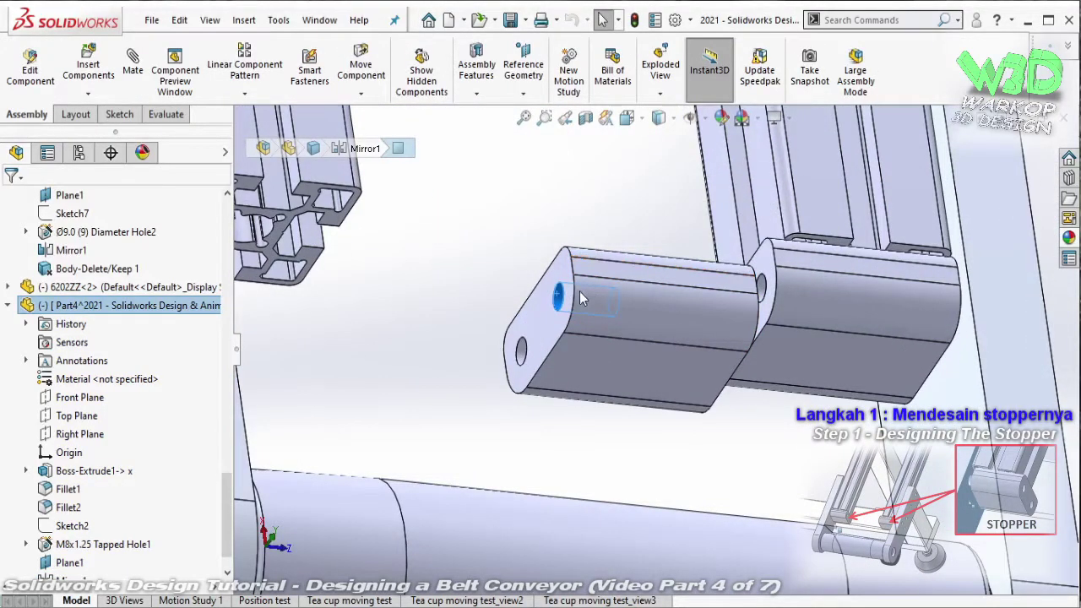
- Mate two stopper holes concentric with the matching side plate holes
key(m)
scroll(581, 297, up, 5)
scroll(384, 285, down, 4)
scroll(384, 285, down, 2)
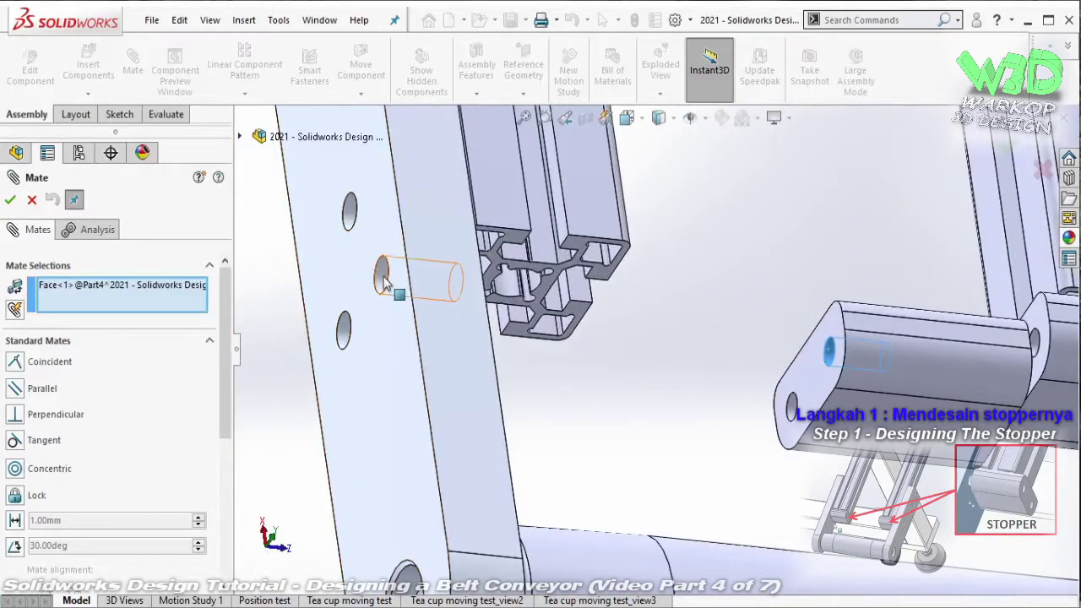
click(384, 286)
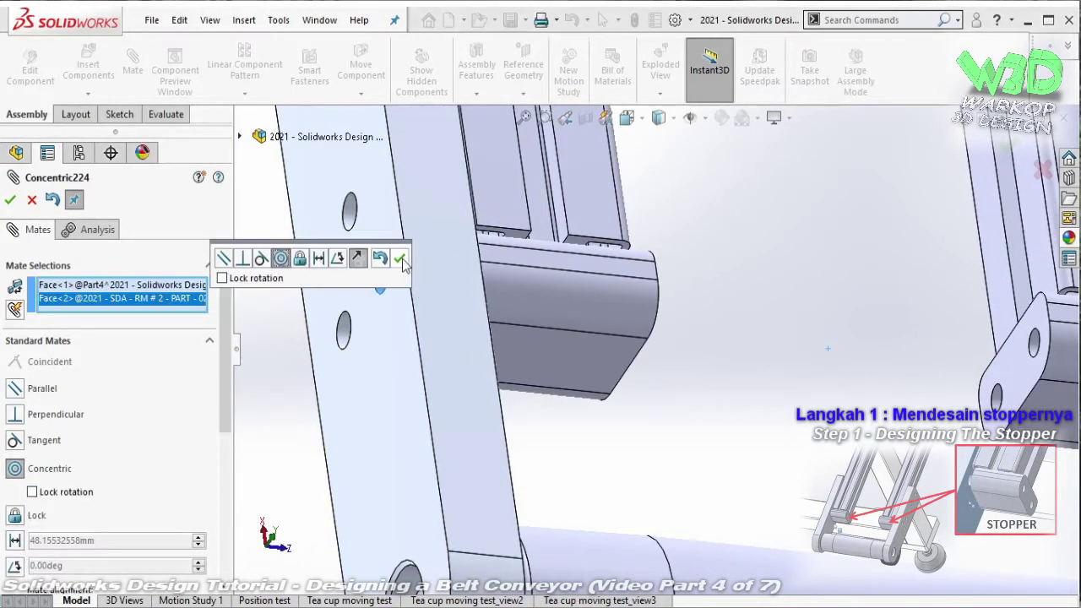
key(Return)
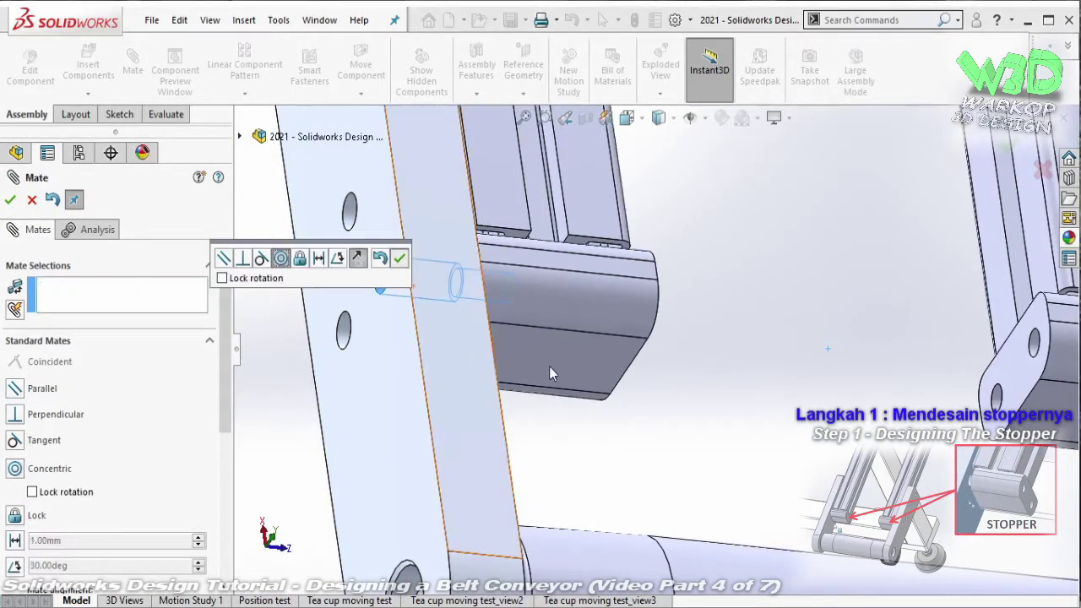
drag(682, 379, 745, 390)
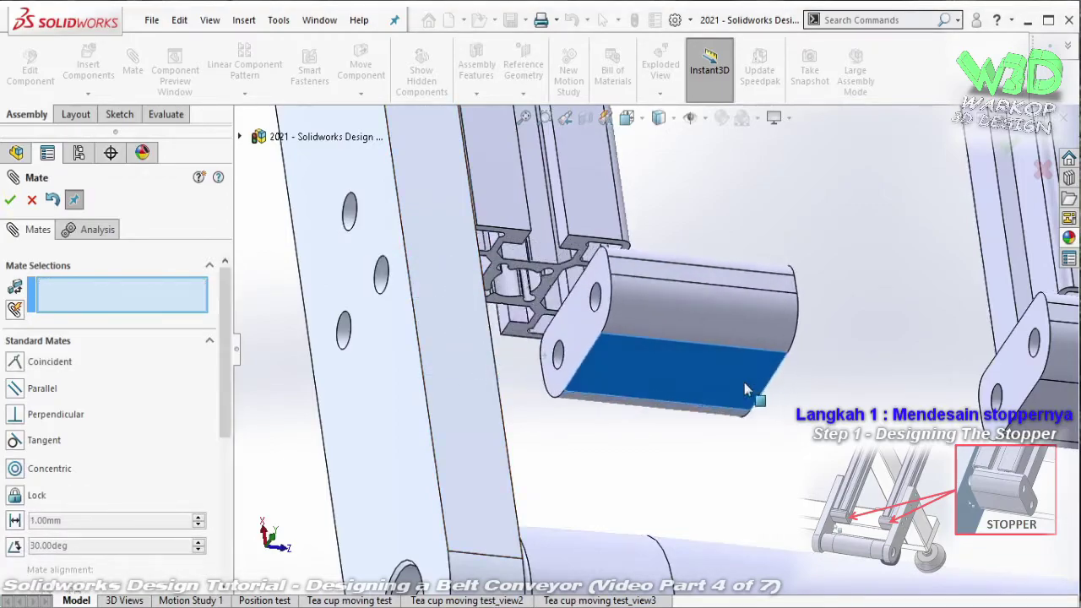
click(557, 354)
click(344, 334)
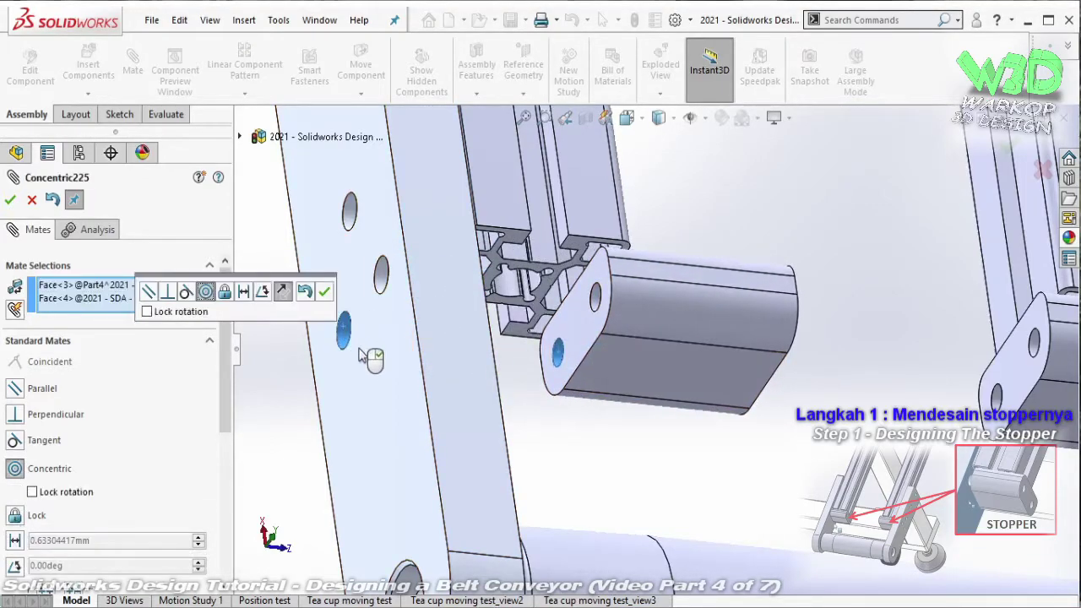
click(326, 292)
- Make the stopper's flat face coincident with the plate face and close Mate
click(639, 353)
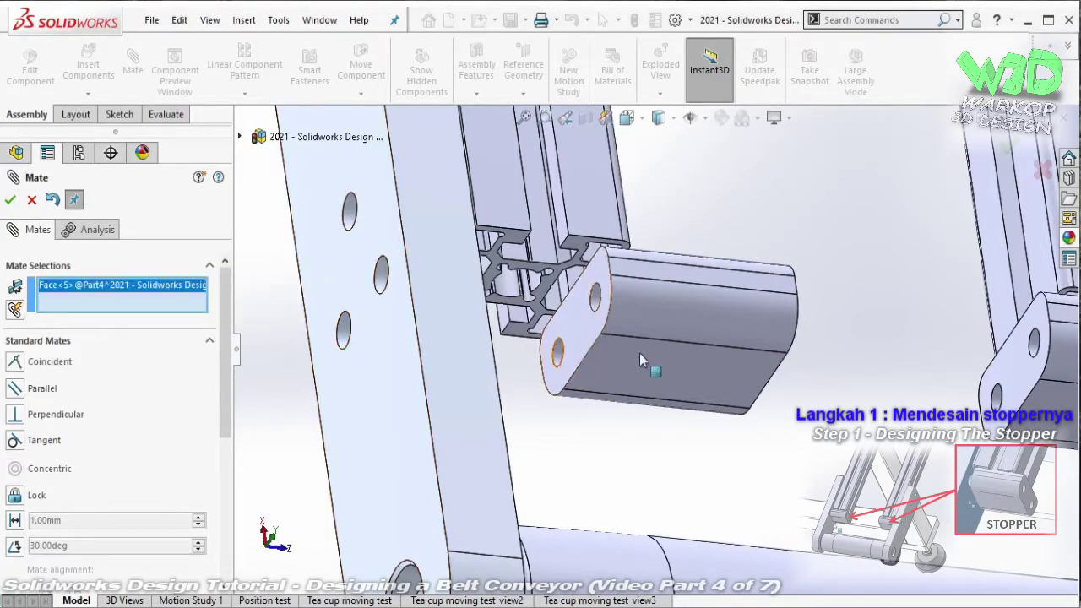
middle_drag(640, 353, 458, 353)
click(475, 370)
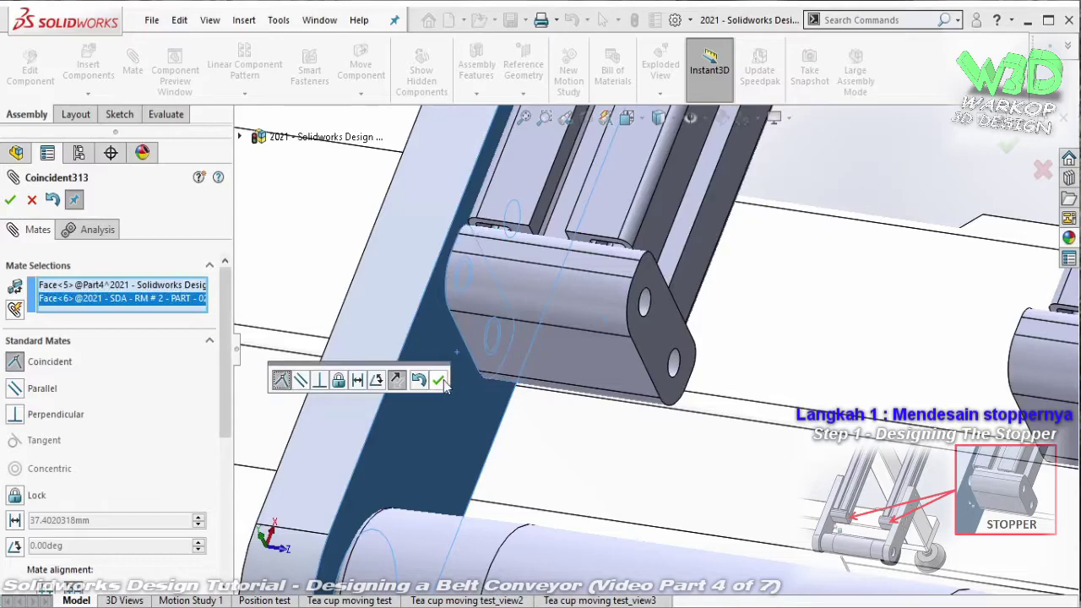
click(438, 381)
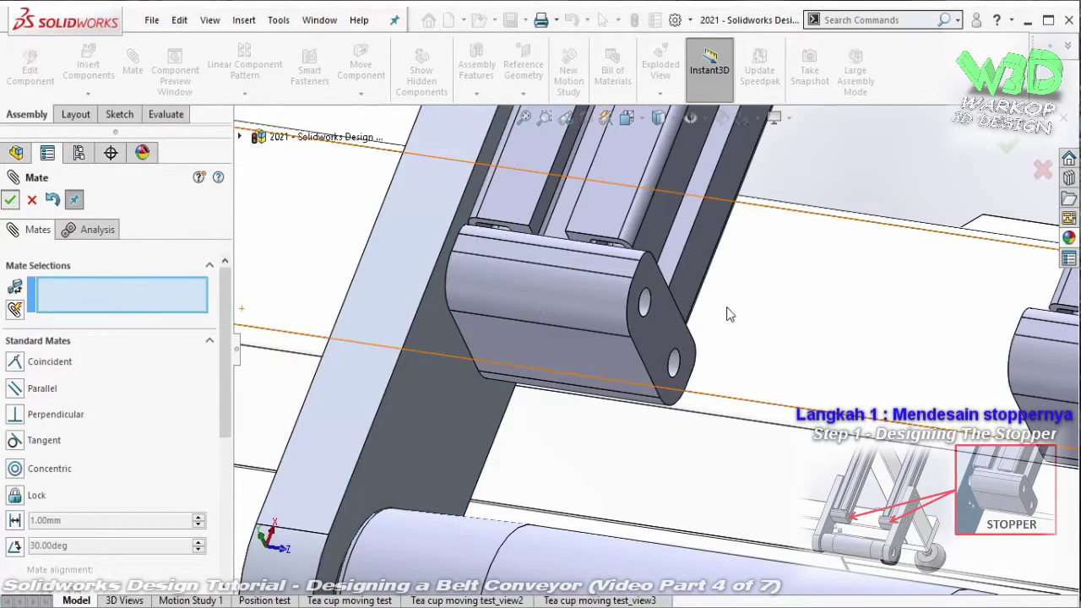
key(Escape)
scroll(726, 328, up, 5)
middle_drag(727, 329, 790, 363)
- Collapse the feature tree and open the stopper part Part4 on its own
right_click(180, 386)
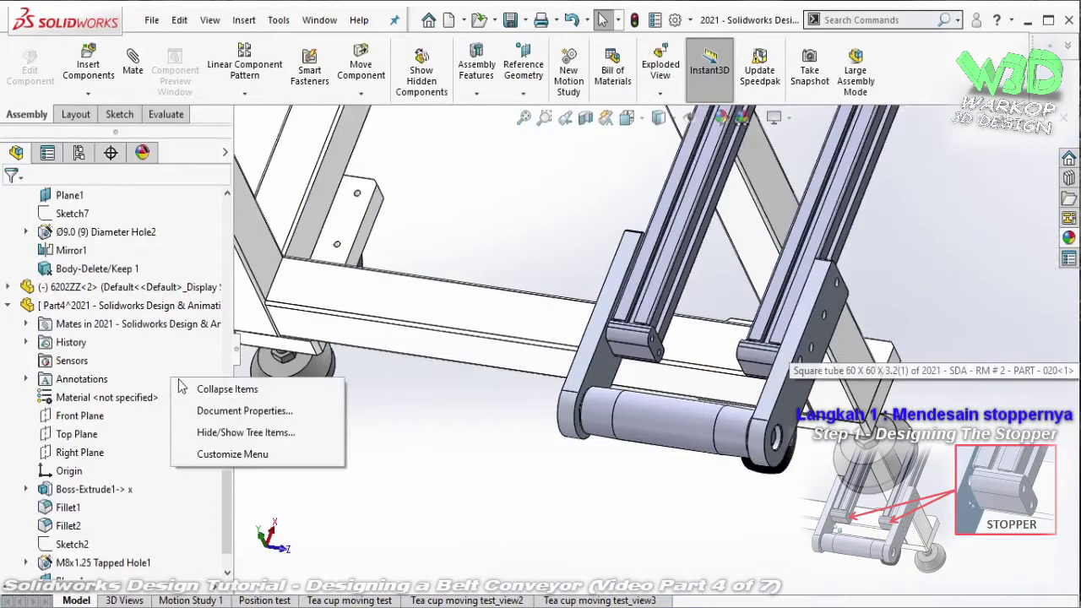
click(185, 388)
click(150, 494)
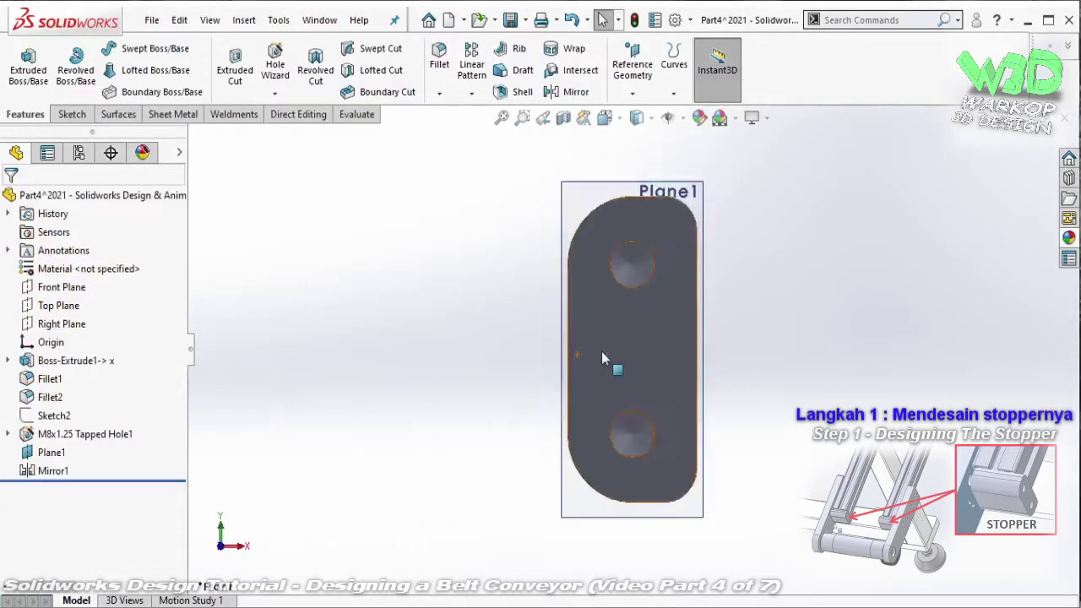
key(ctrl+7)
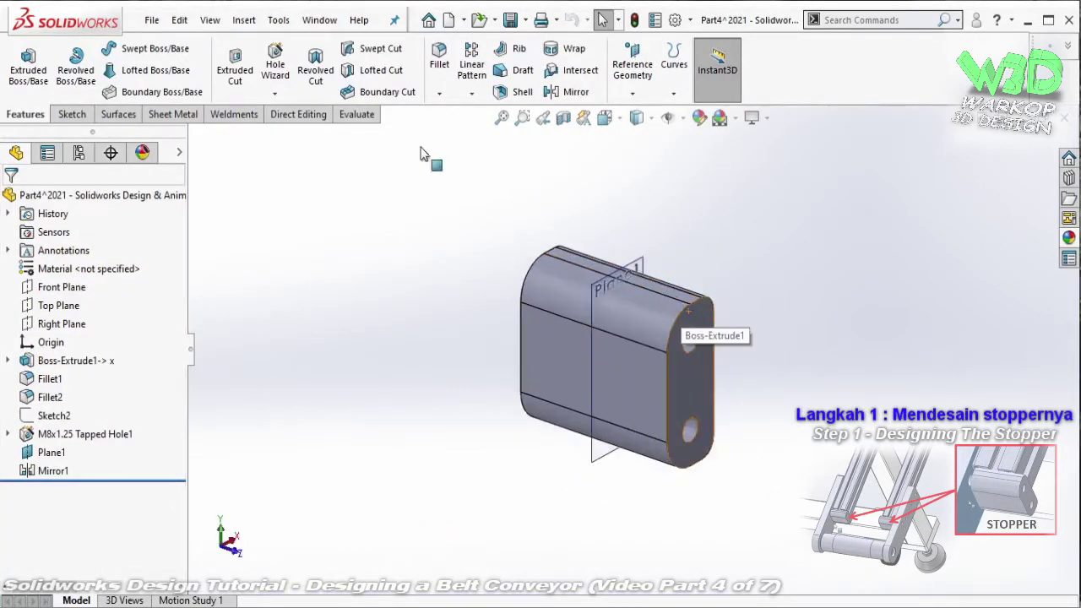
- Save the stopper as '2021 - SDA - RM # 2 - PART - 023' and return to the assembly
click(152, 21)
click(203, 222)
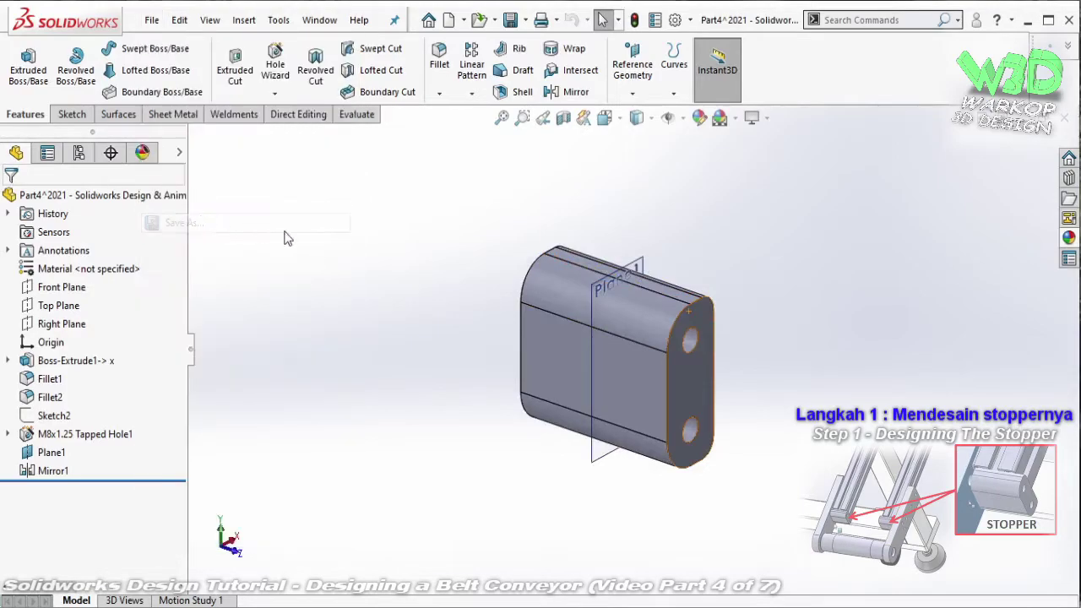
scroll(508, 261, down, 5)
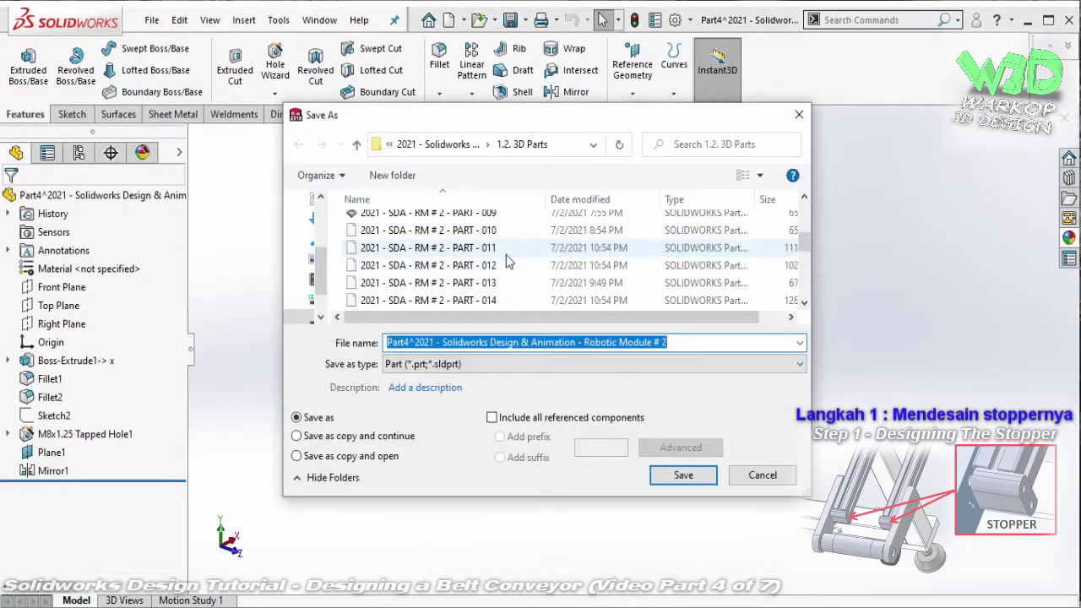
scroll(507, 262, down, 2)
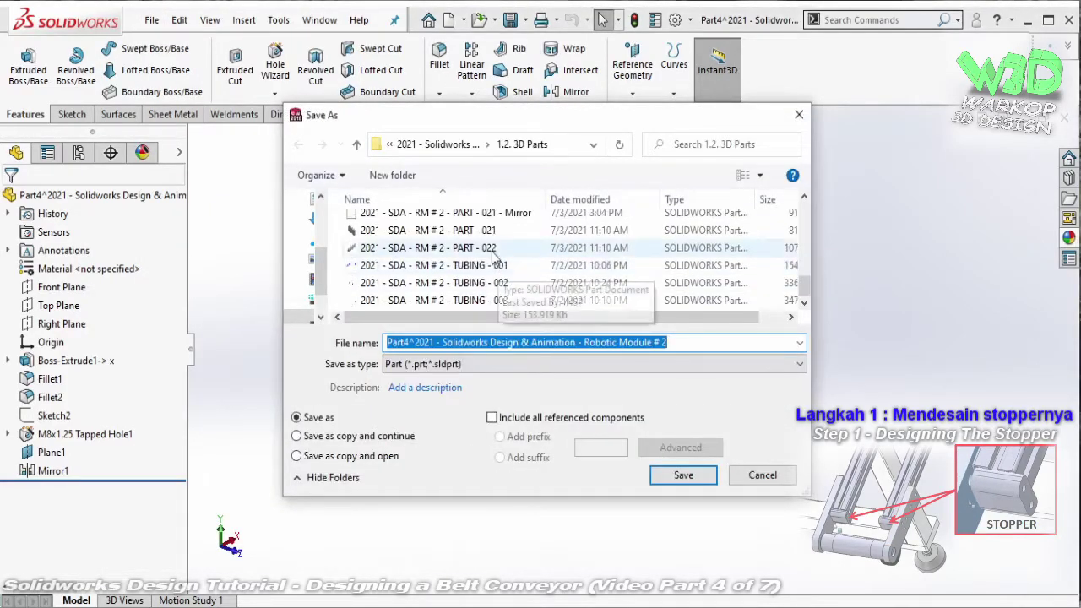
click(511, 247)
click(550, 344)
key(BackSpace)
text(3)
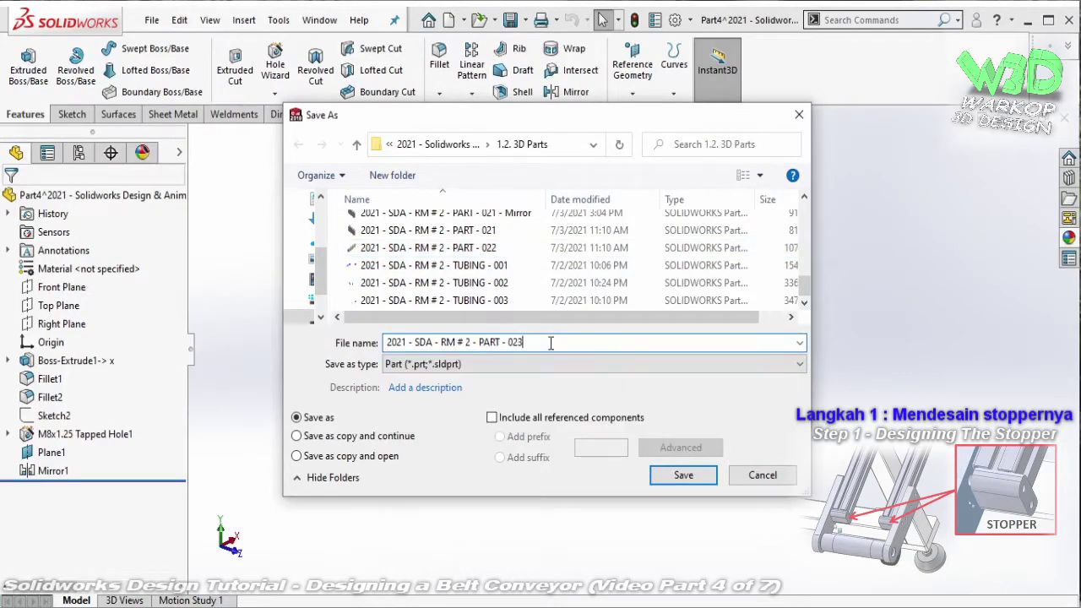
click(697, 482)
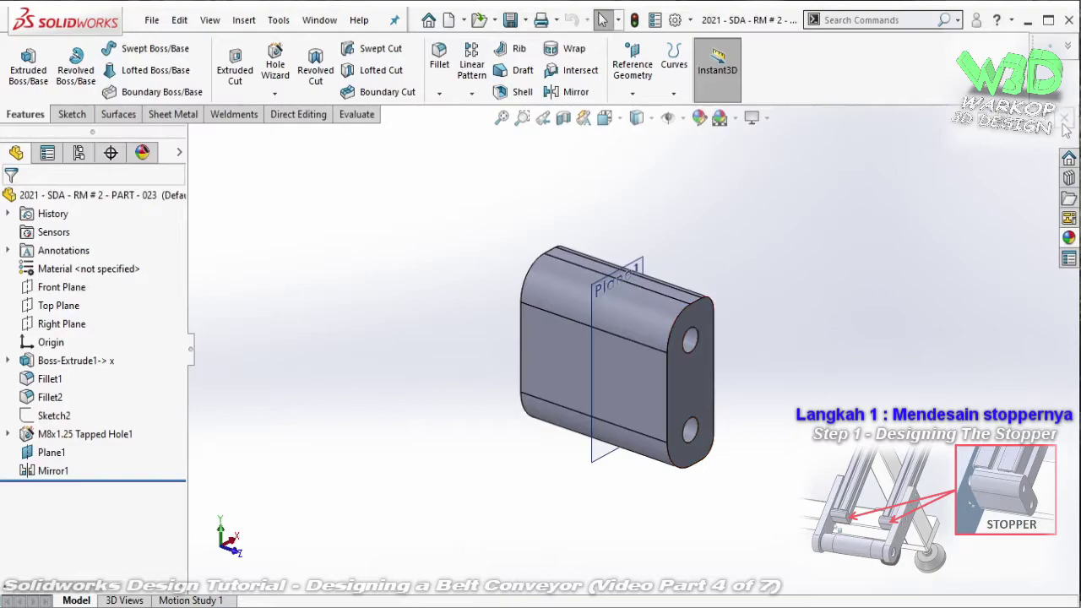
key(ctrl+Tab)
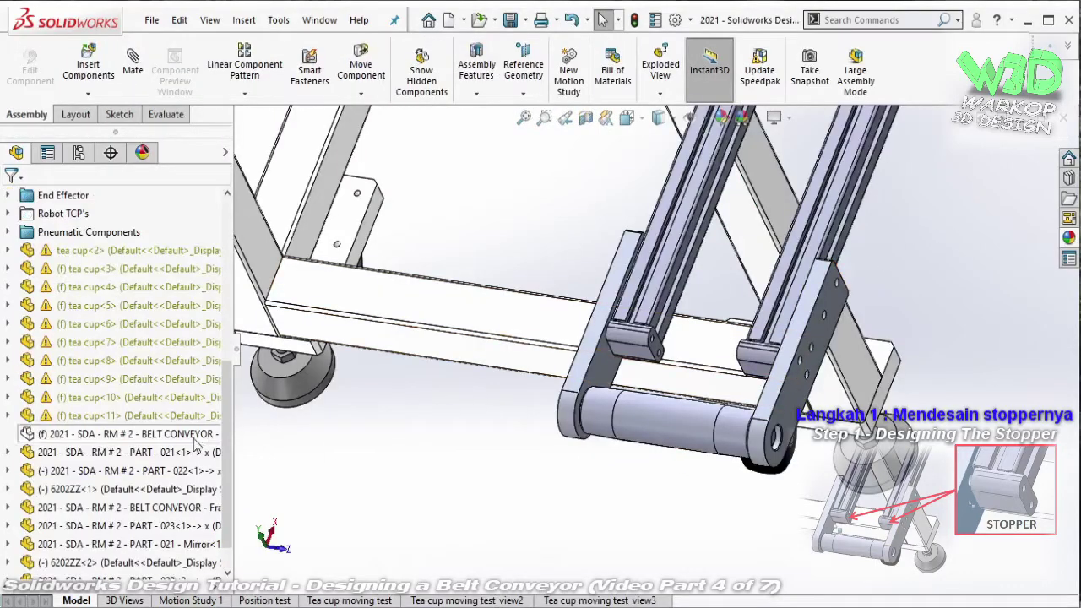
- Bring up the BELT CONVEYOR options and pan out to view the entire conveyor station
right_click(194, 440)
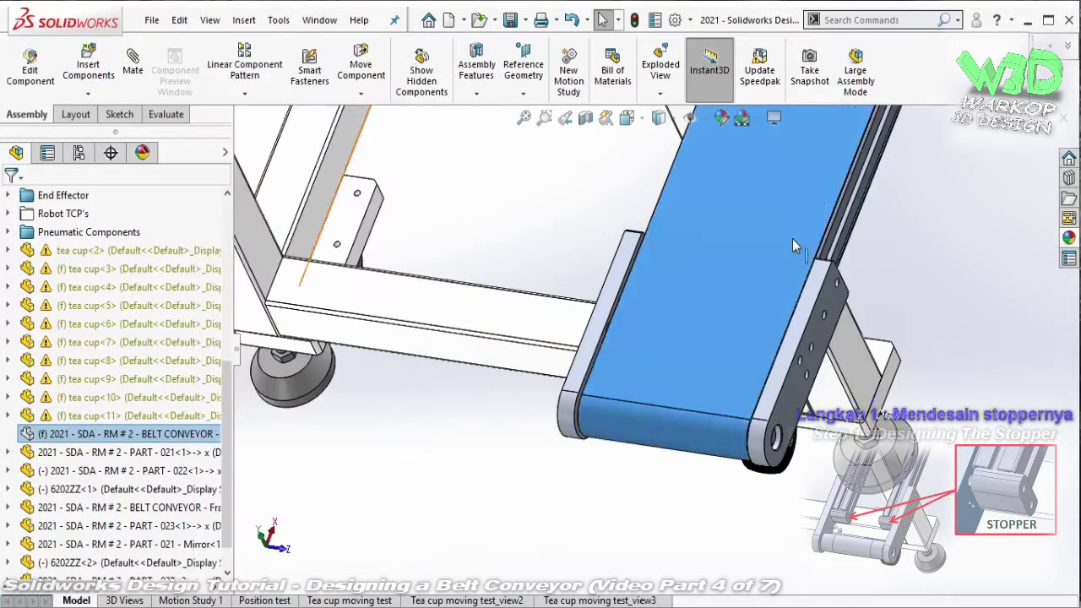
middle_drag(701, 188, 600, 271)
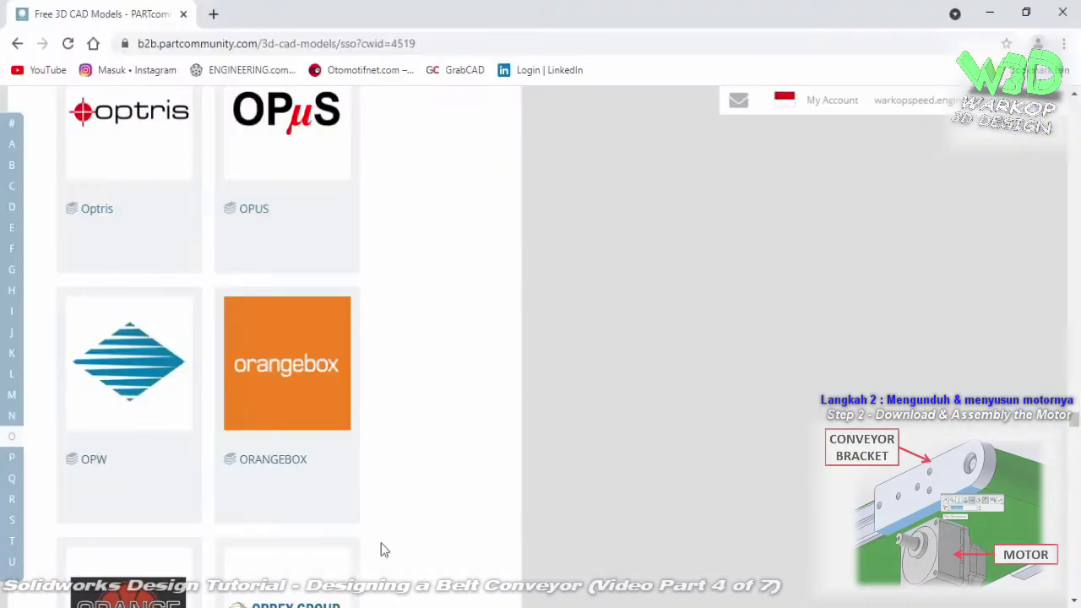
- Open the Orientalmotor catalog's Speed Control Motor category
scroll(376, 545, down, 5)
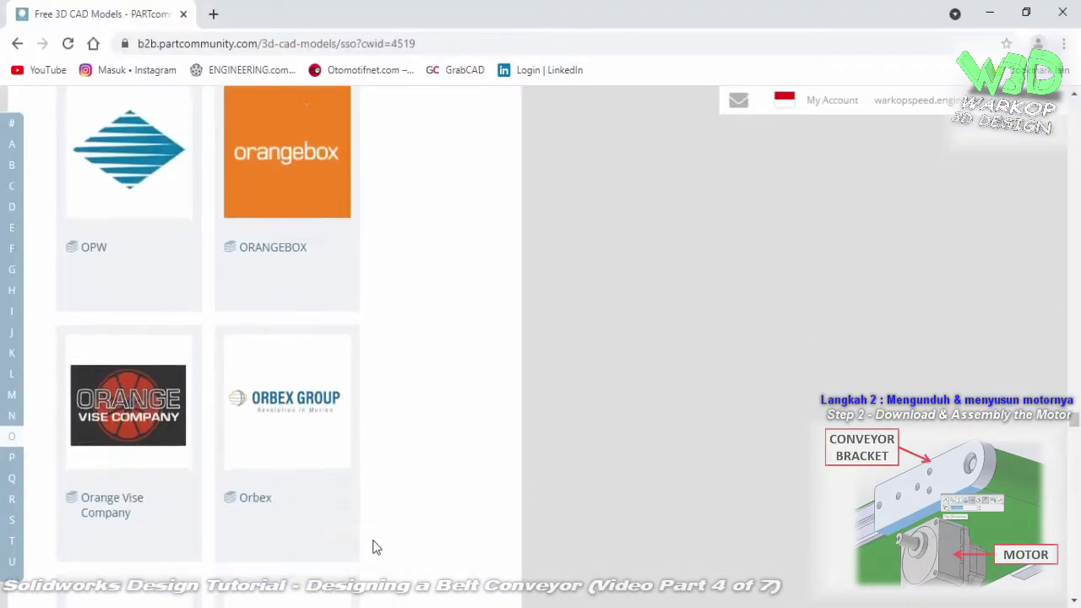
click(147, 493)
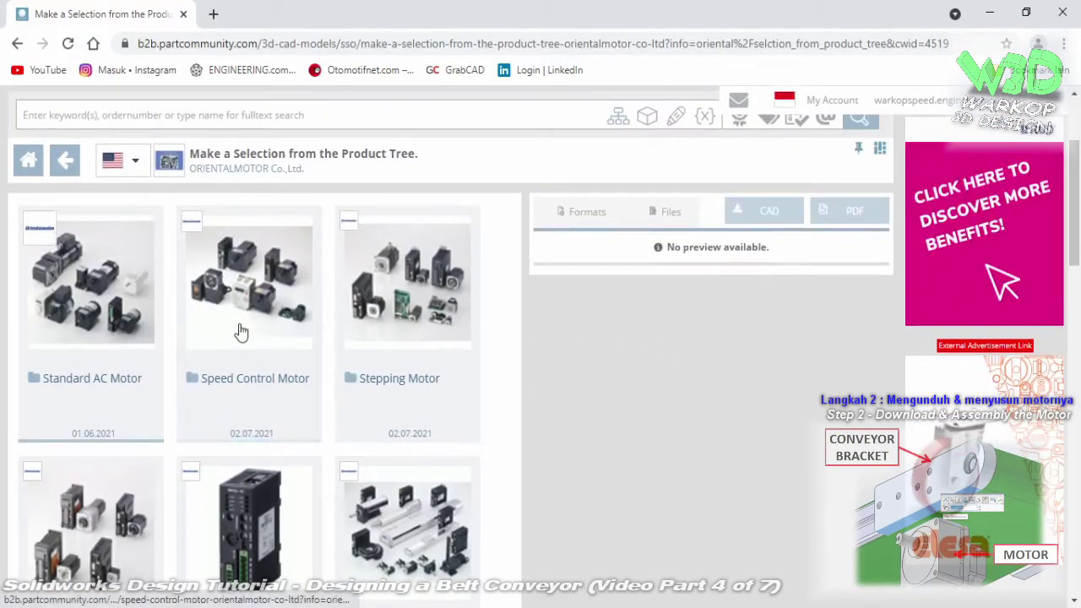
click(241, 355)
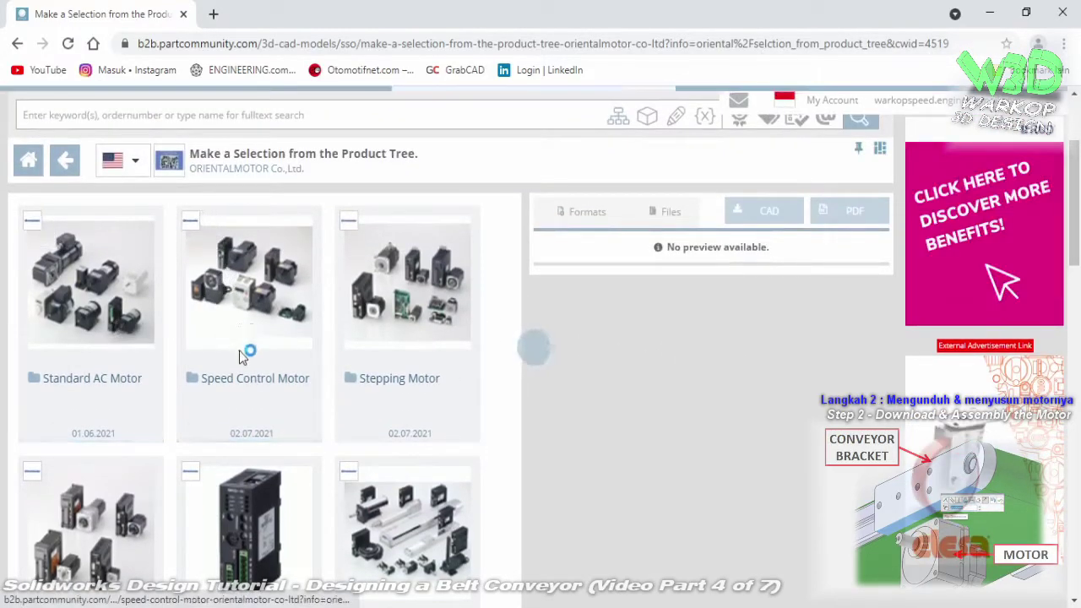
scroll(249, 406, down, 1)
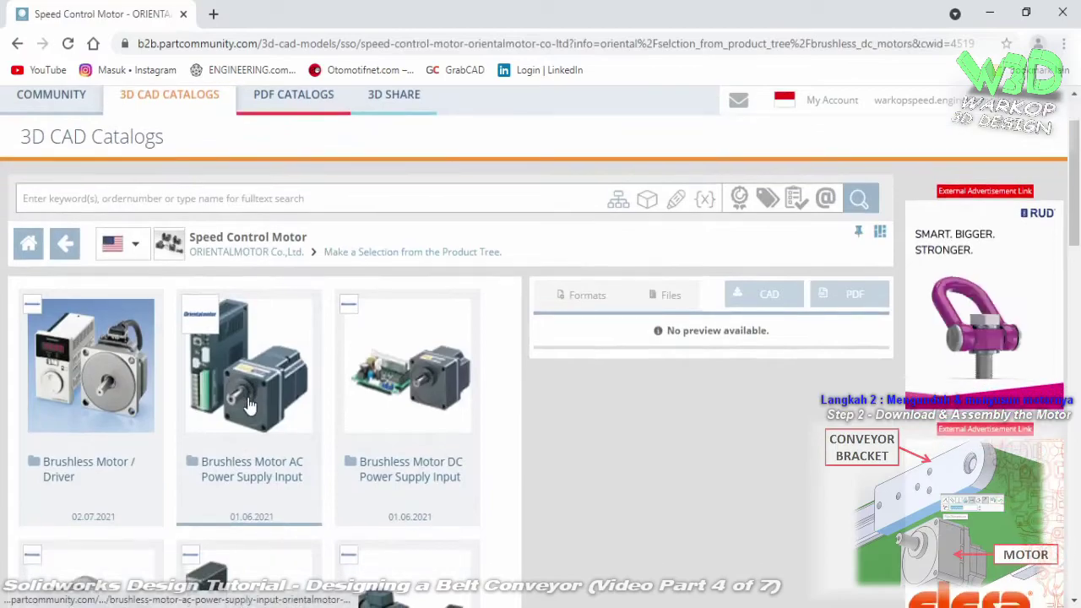
scroll(249, 405, down, 3)
scroll(203, 354, up, 1)
scroll(148, 300, down, 1)
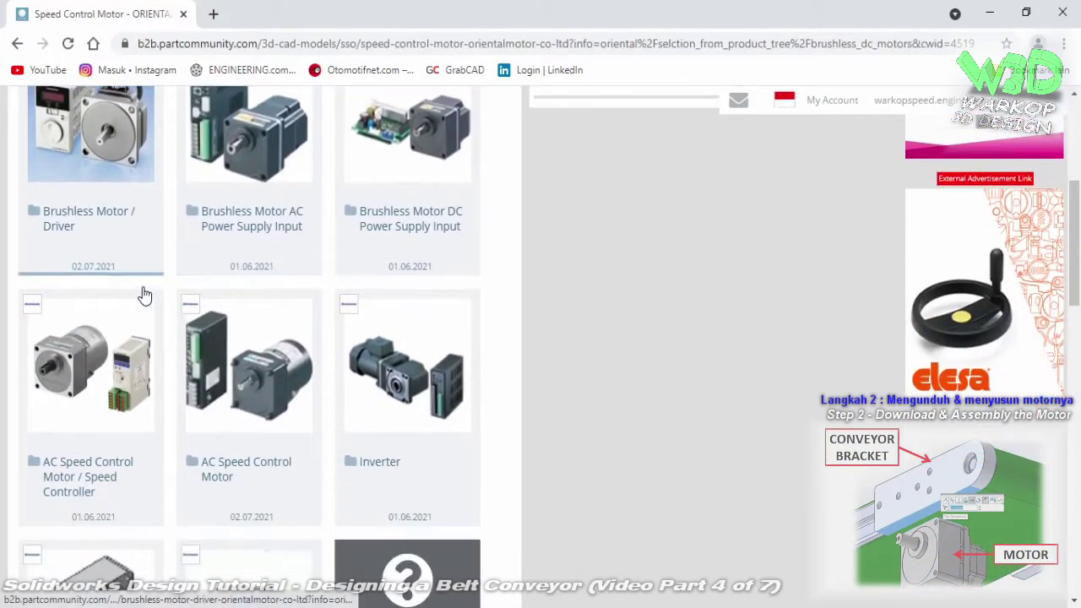
scroll(142, 292, down, 1)
scroll(142, 292, up, 2)
- Drill into Brushless Motor / Driver > BMU Series > BLM Motor
click(113, 257)
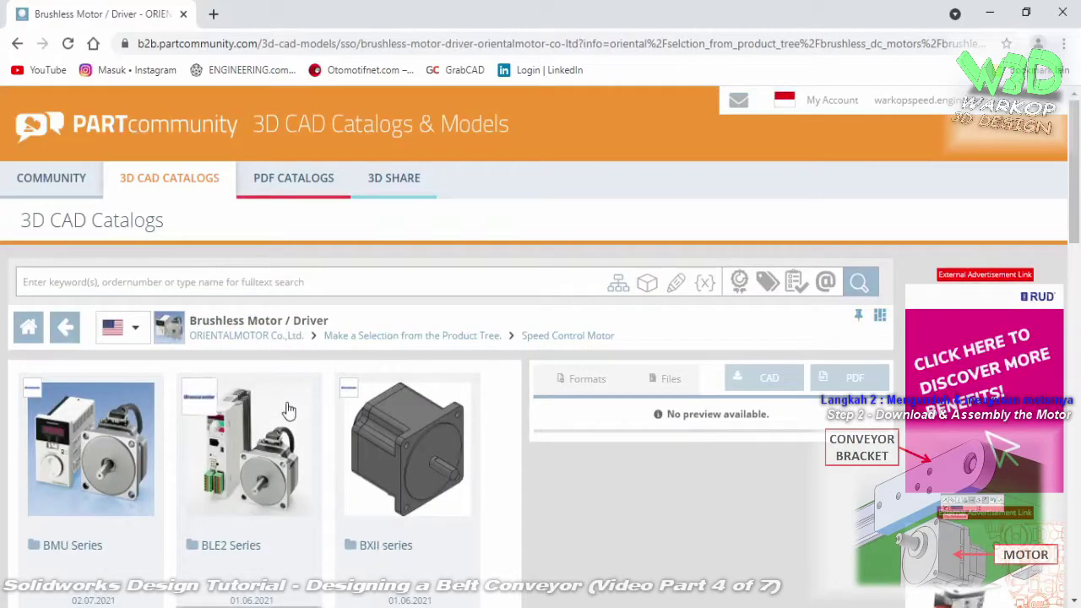
scroll(288, 411, down, 1)
click(249, 401)
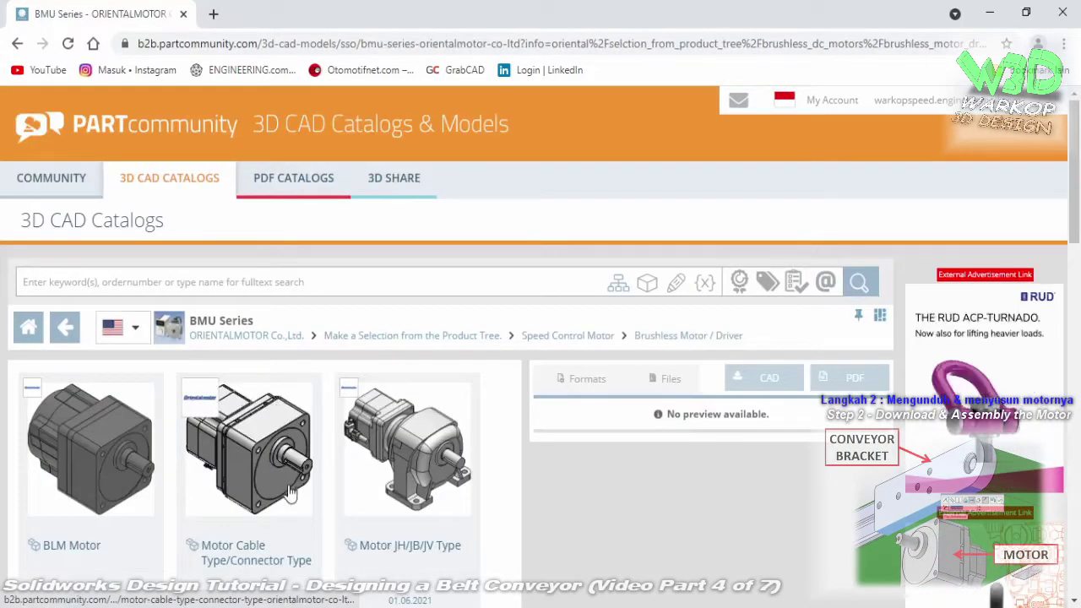
scroll(291, 485, down, 3)
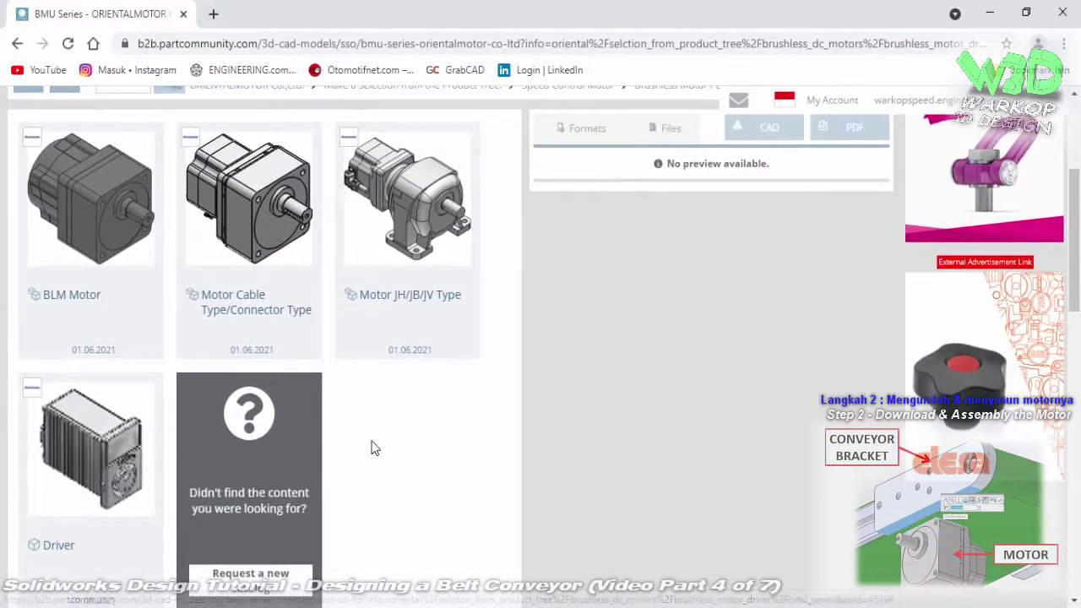
scroll(374, 449, up, 1)
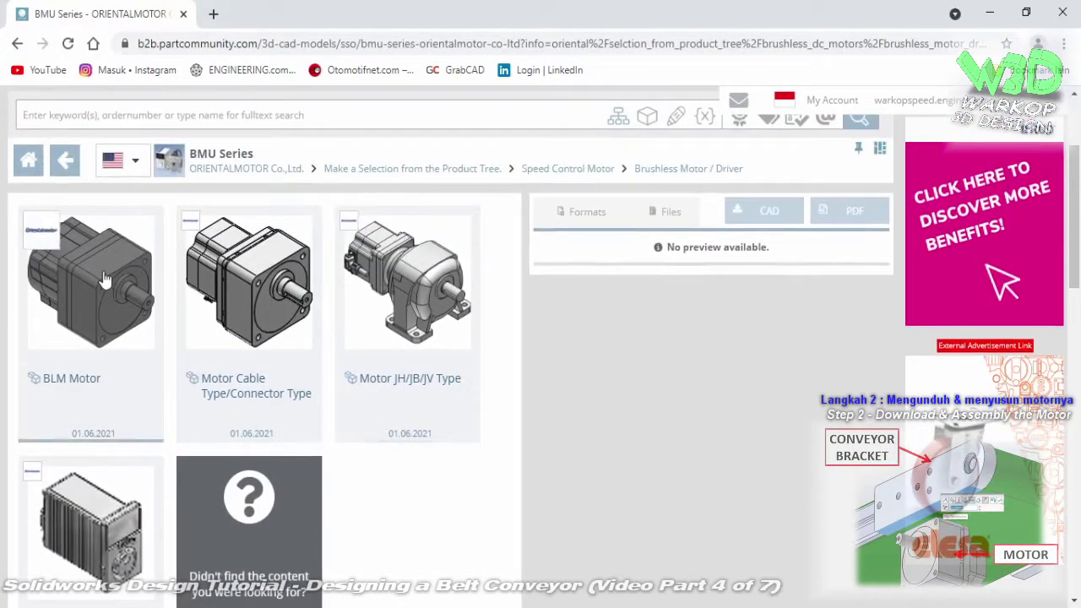
click(534, 347)
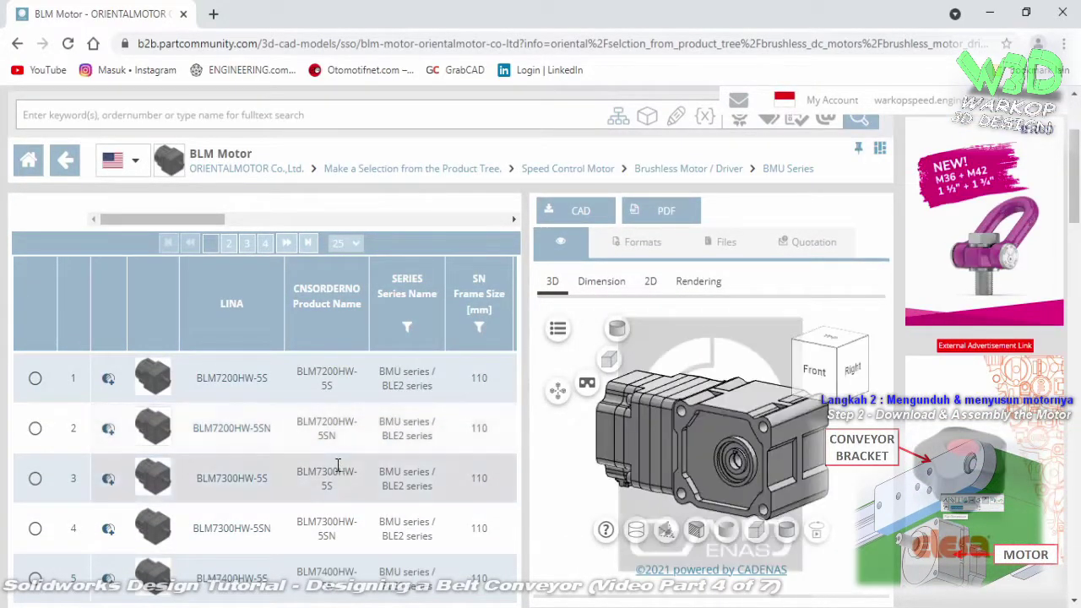
- Open the product details for the chosen BLM motor
scroll(337, 466, down, 1)
scroll(339, 466, down, 1)
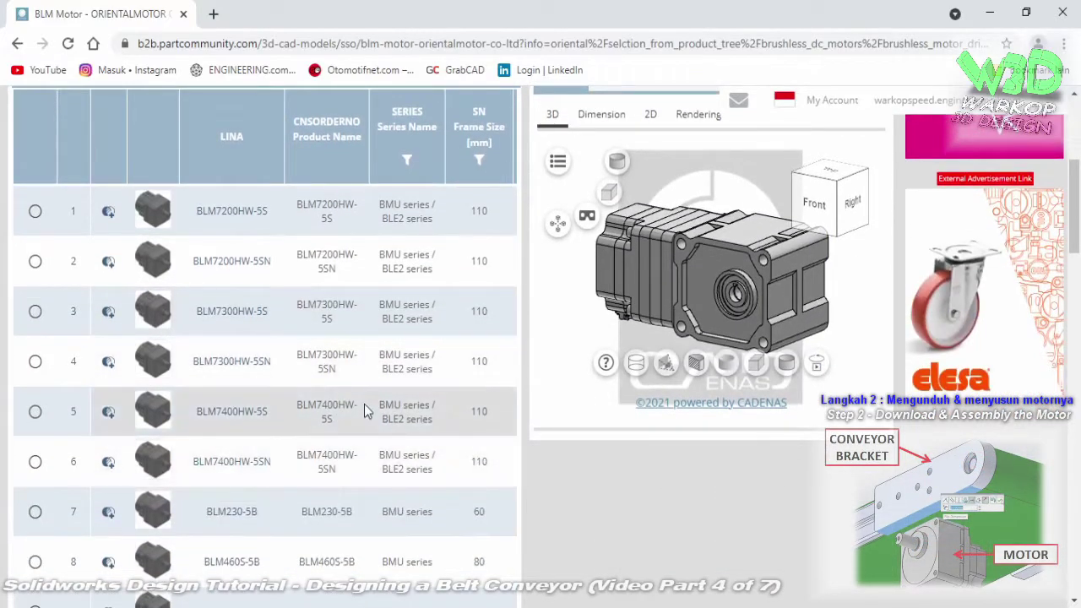
scroll(343, 359, down, 1)
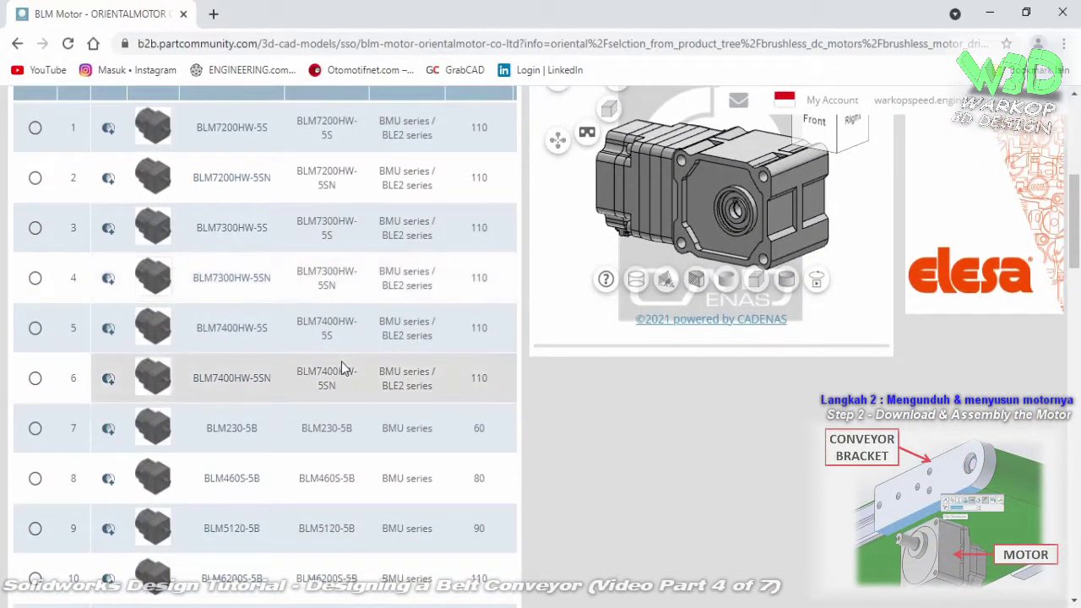
scroll(342, 363, down, 1)
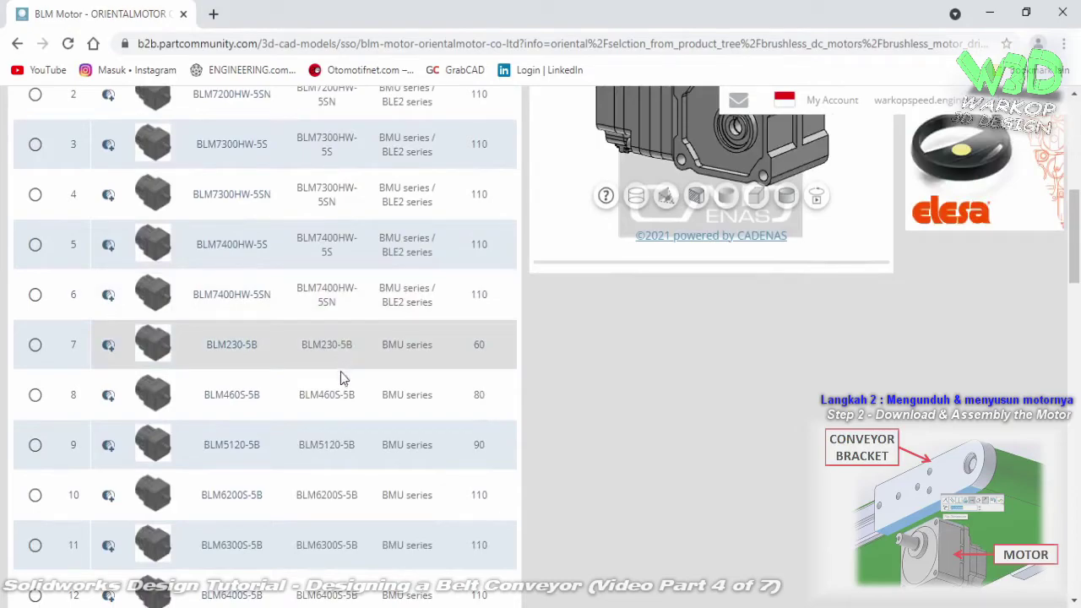
click(245, 401)
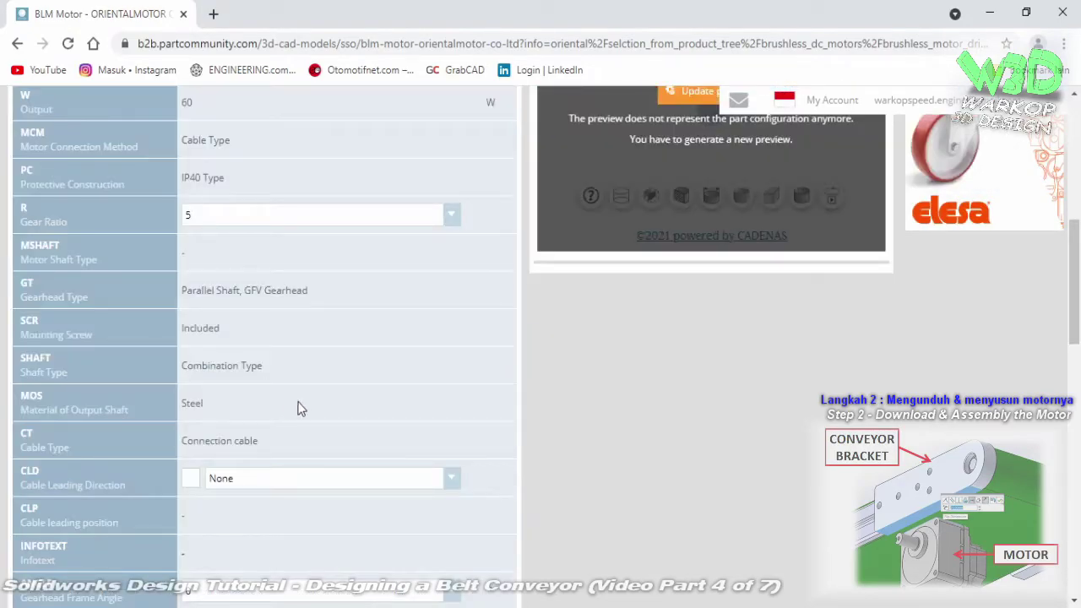
- Set the gear ratio to 20 and regenerate the 3D preview
scroll(321, 398, up, 2)
click(380, 384)
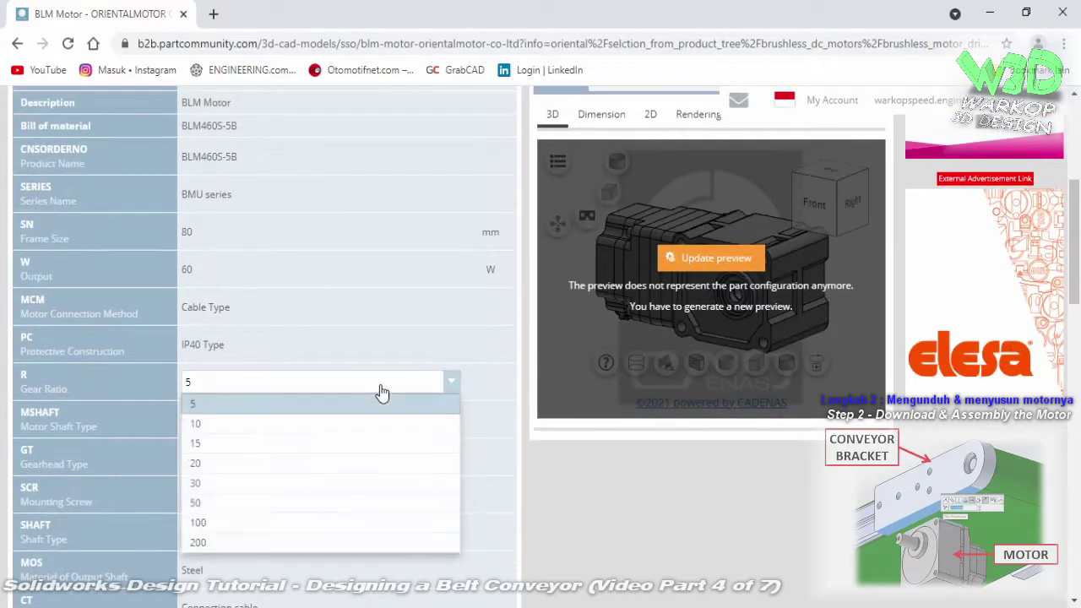
click(348, 468)
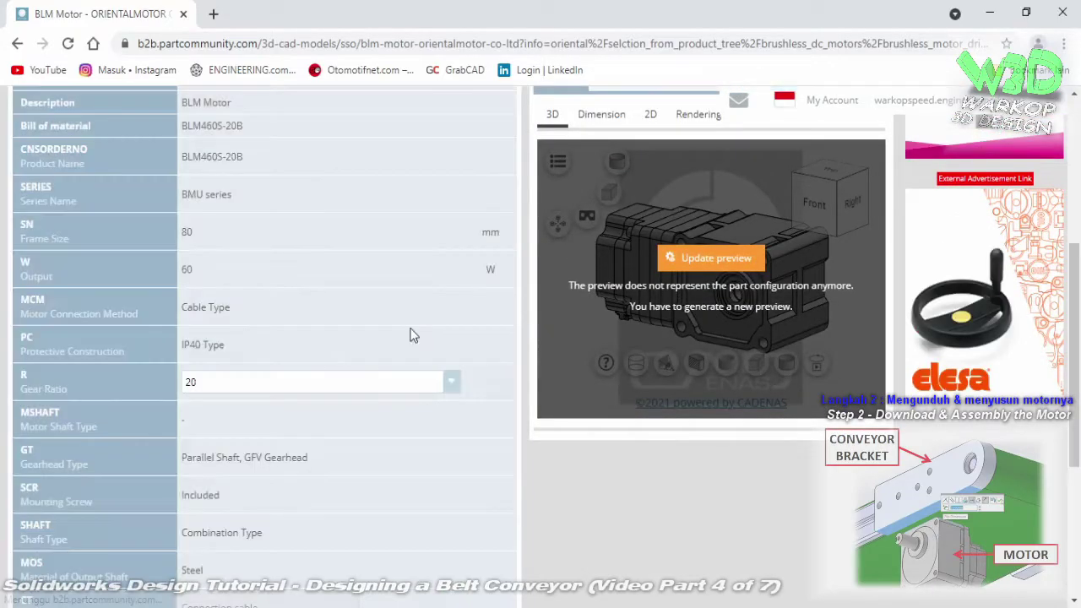
scroll(413, 337, down, 3)
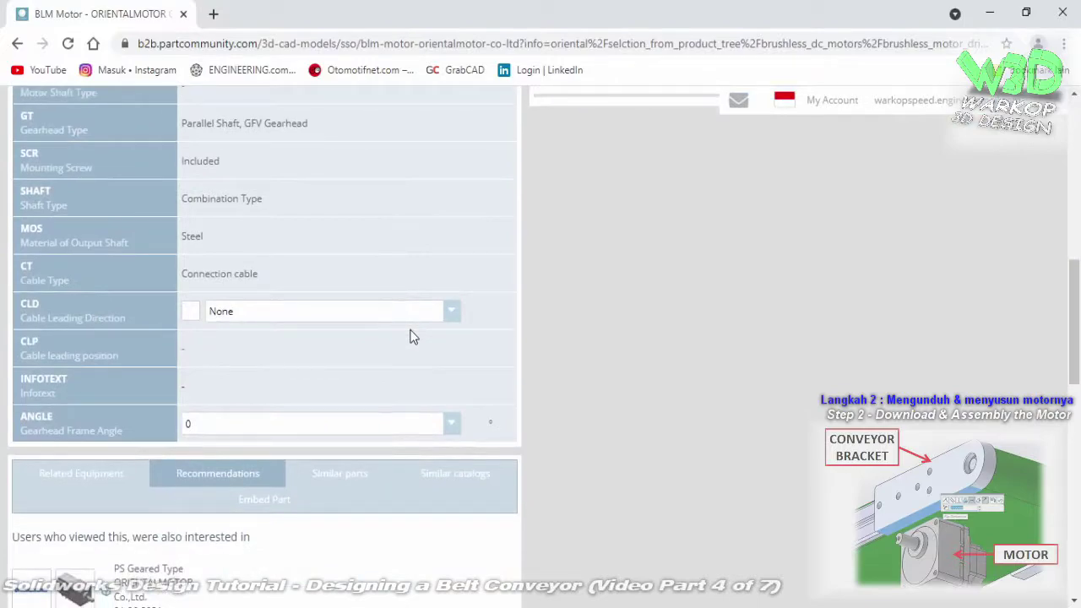
scroll(465, 277, up, 1)
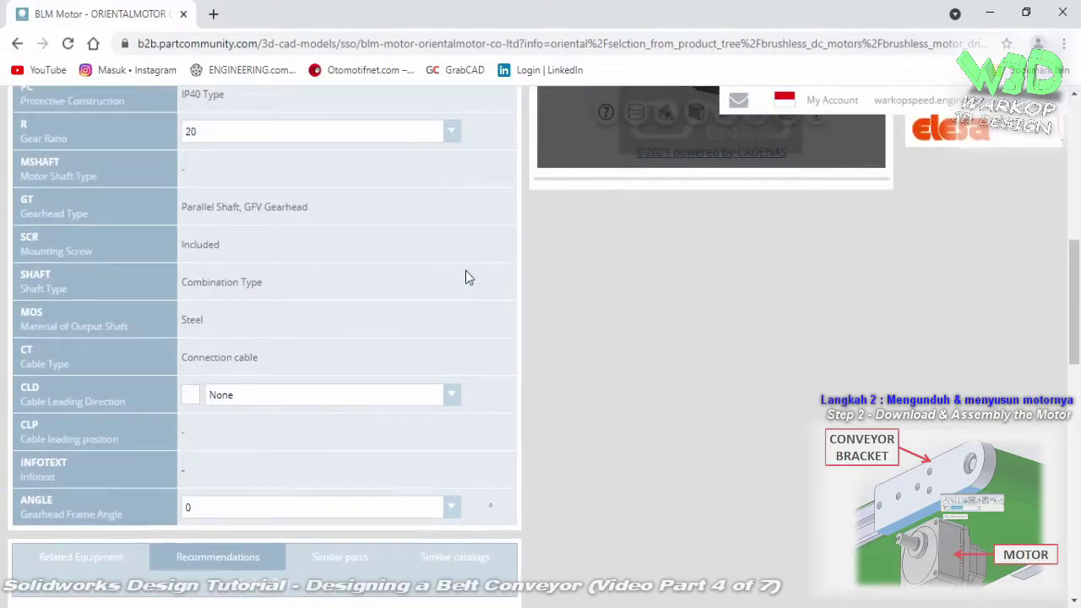
scroll(541, 278, up, 1)
scroll(608, 279, up, 1)
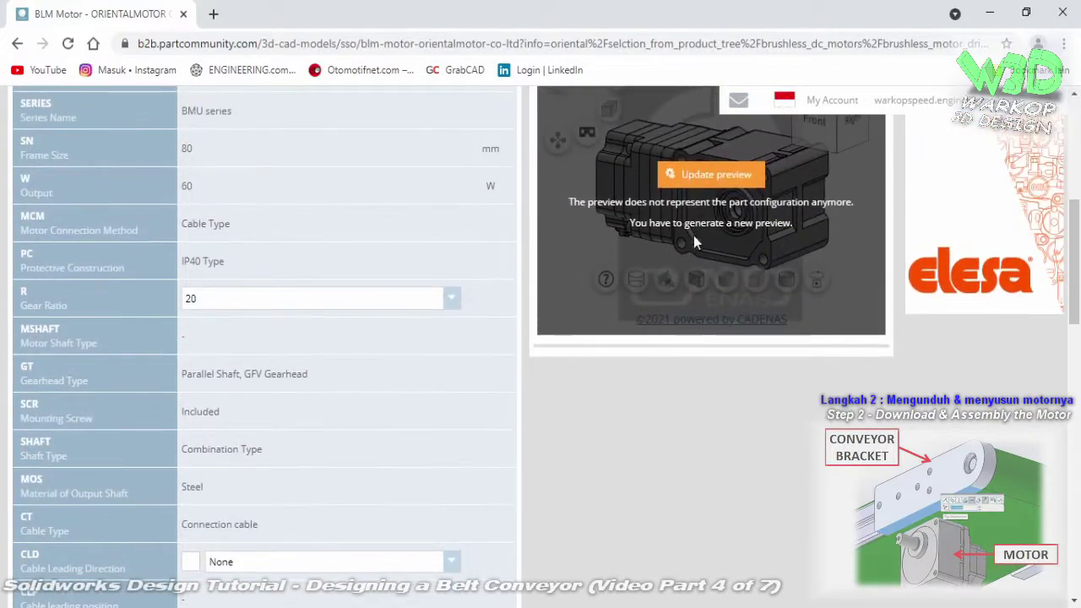
click(718, 184)
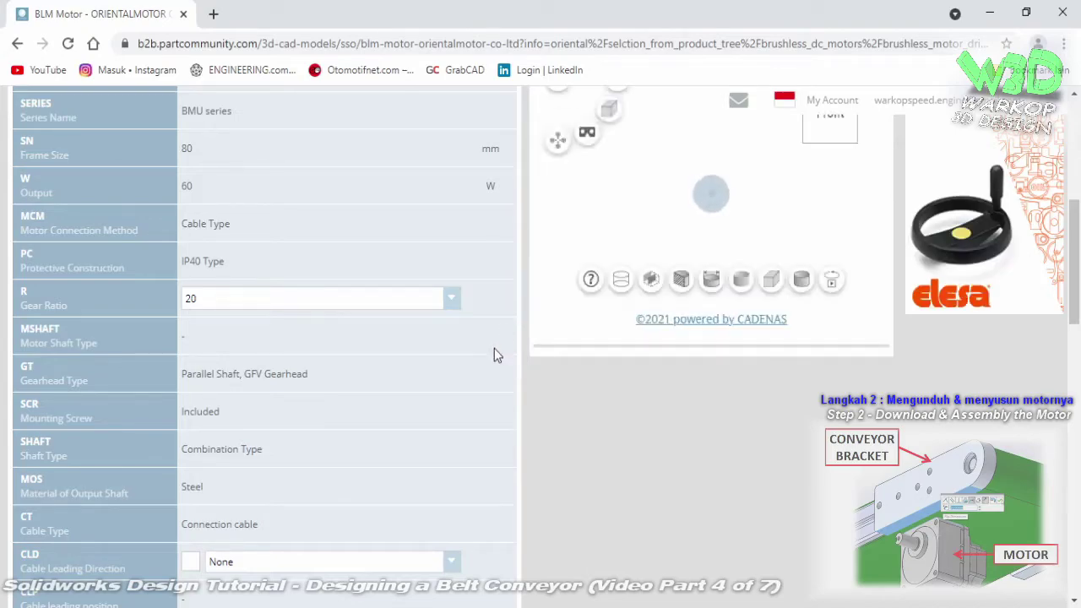
- Preview a 90° gearhead frame angle, then set the angle back to 0
scroll(494, 348, up, 1)
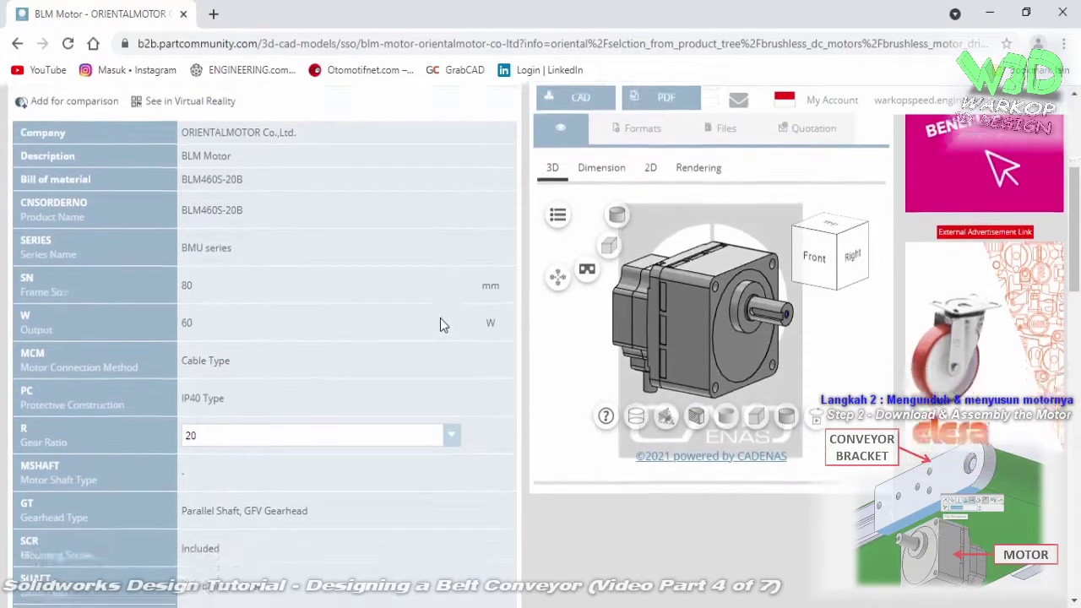
scroll(464, 375, down, 2)
scroll(467, 374, down, 4)
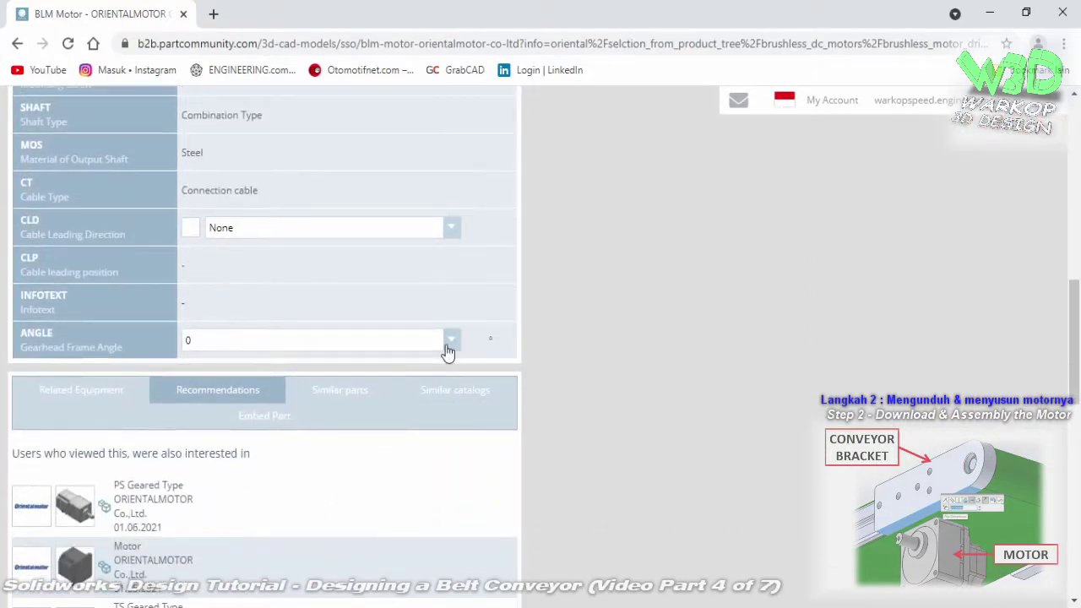
click(447, 346)
click(422, 381)
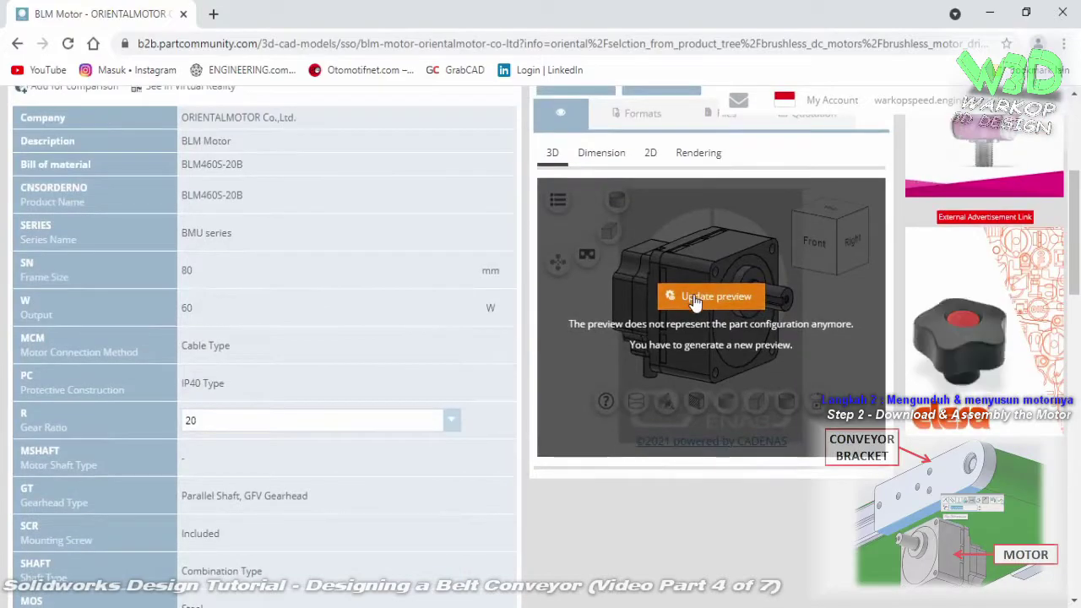
click(714, 296)
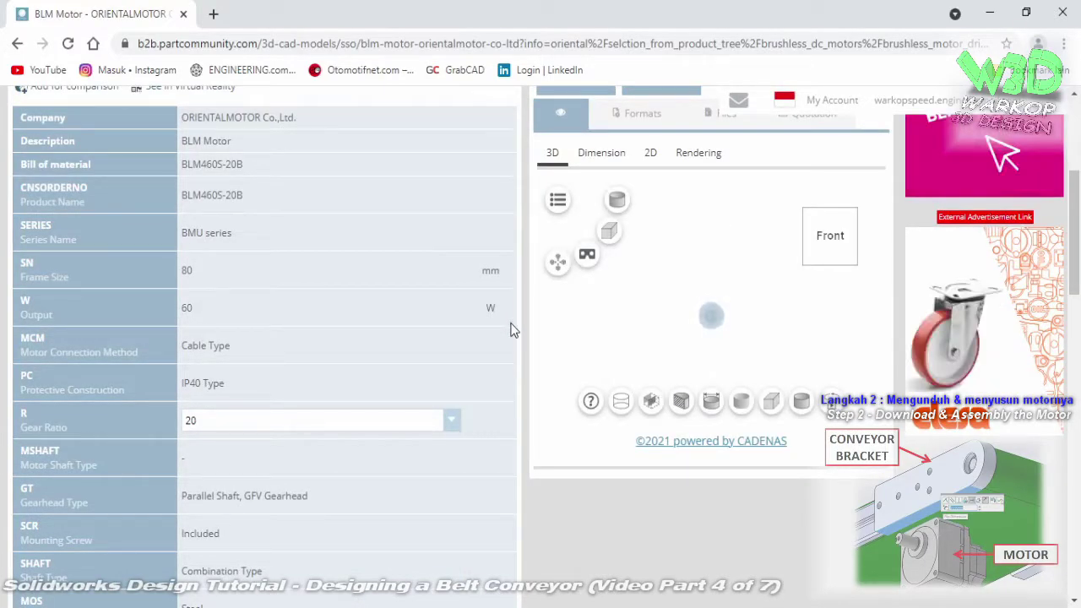
scroll(511, 329, up, 1)
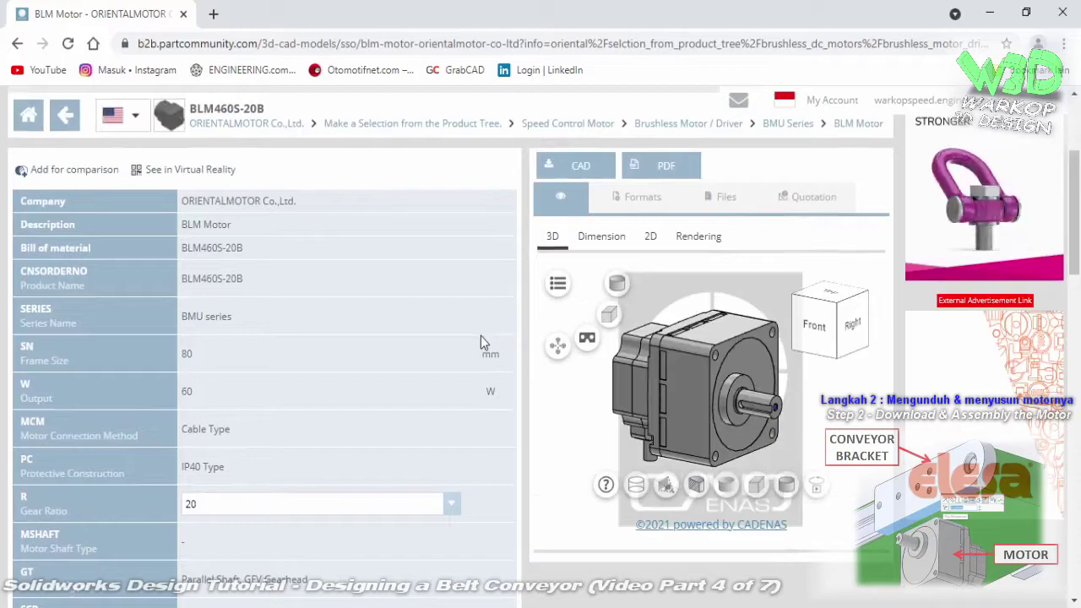
scroll(479, 345, down, 3)
scroll(479, 345, down, 4)
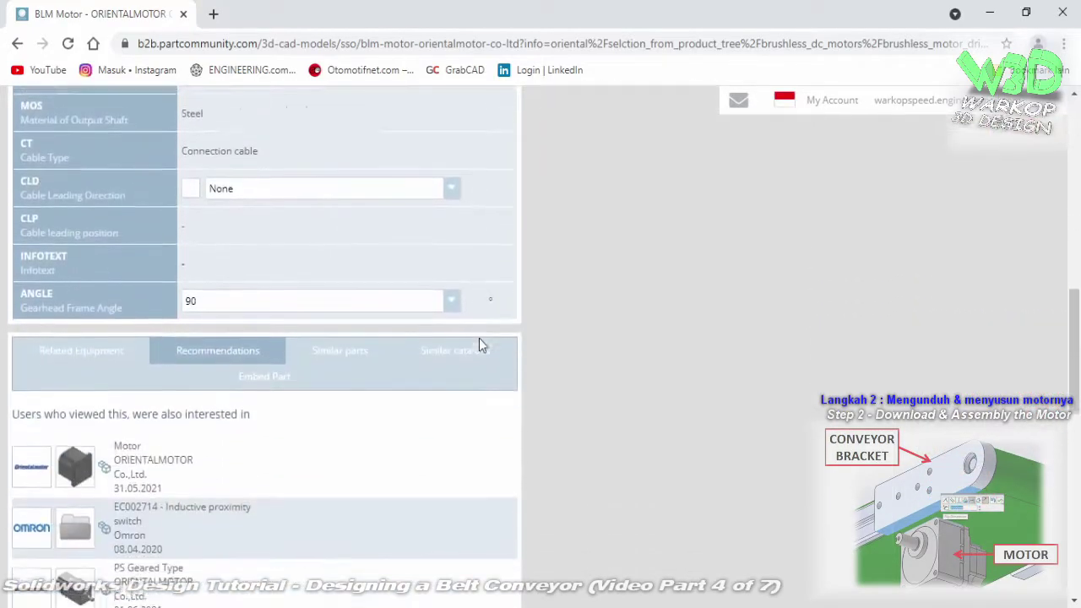
click(449, 297)
click(407, 317)
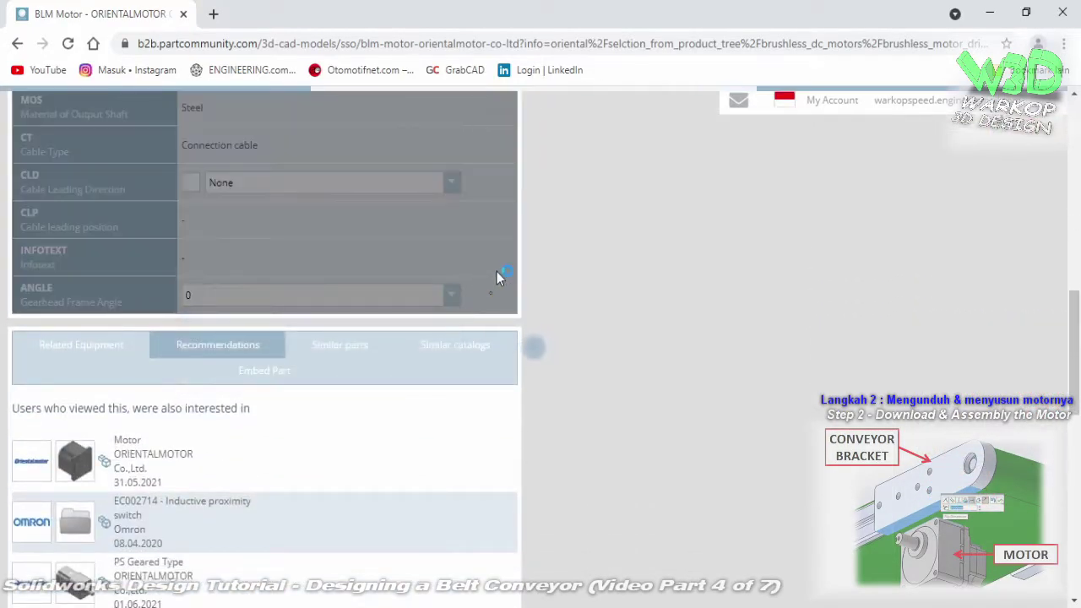
- Keep the cable leading direction as None and update the preview for the final configuration
scroll(451, 342, down, 2)
scroll(452, 348, down, 2)
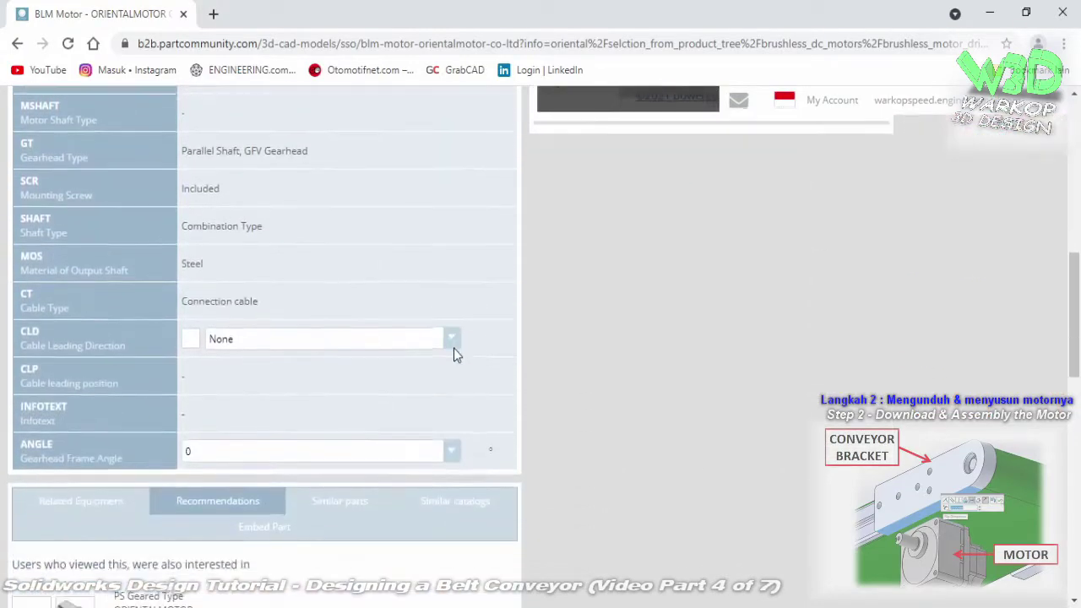
click(454, 341)
click(282, 377)
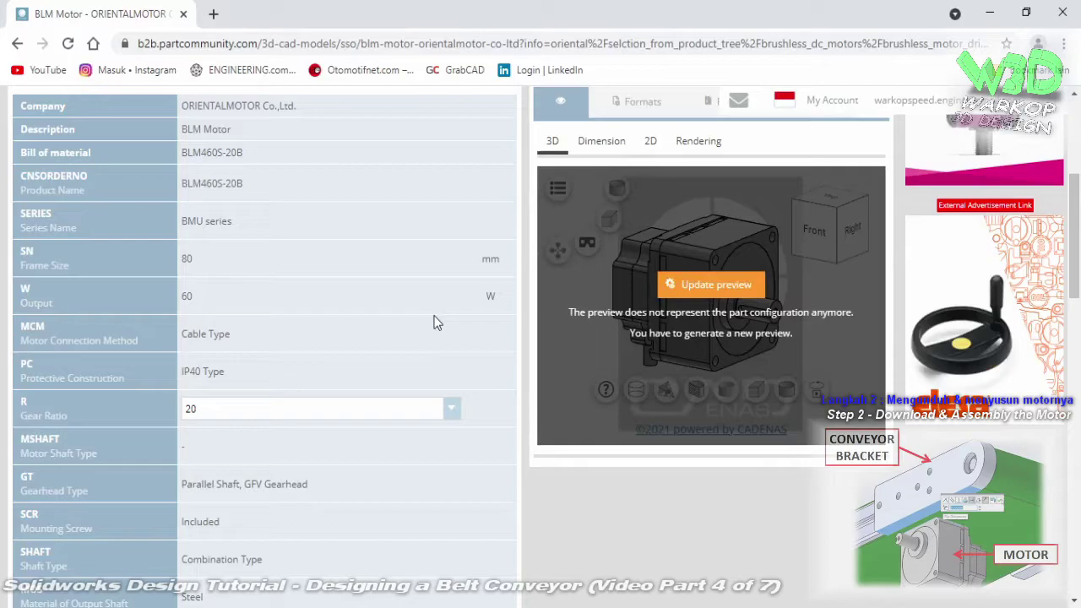
click(676, 288)
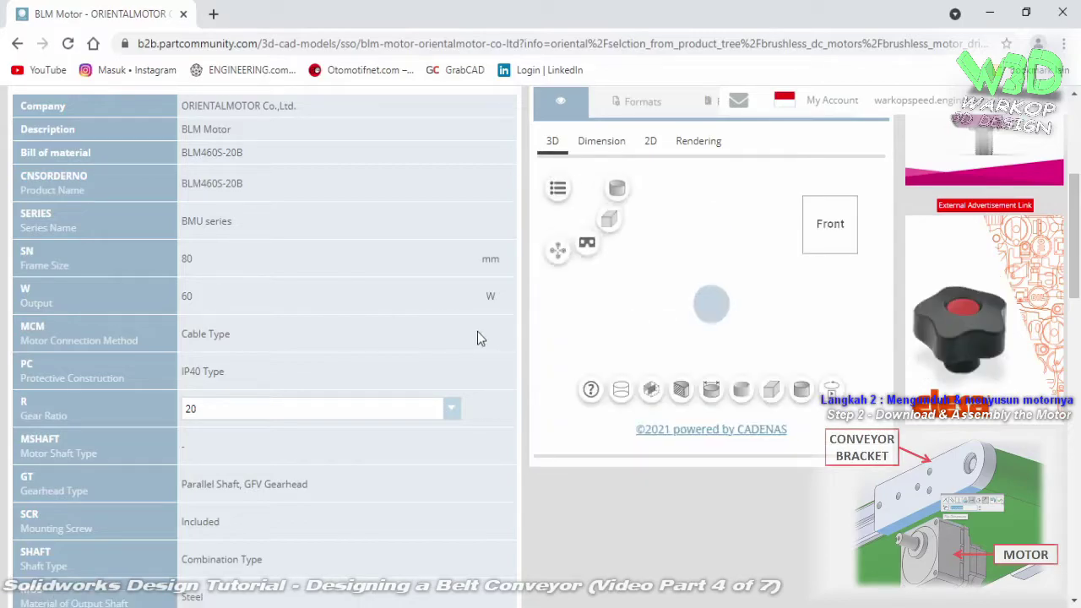
scroll(490, 330, up, 2)
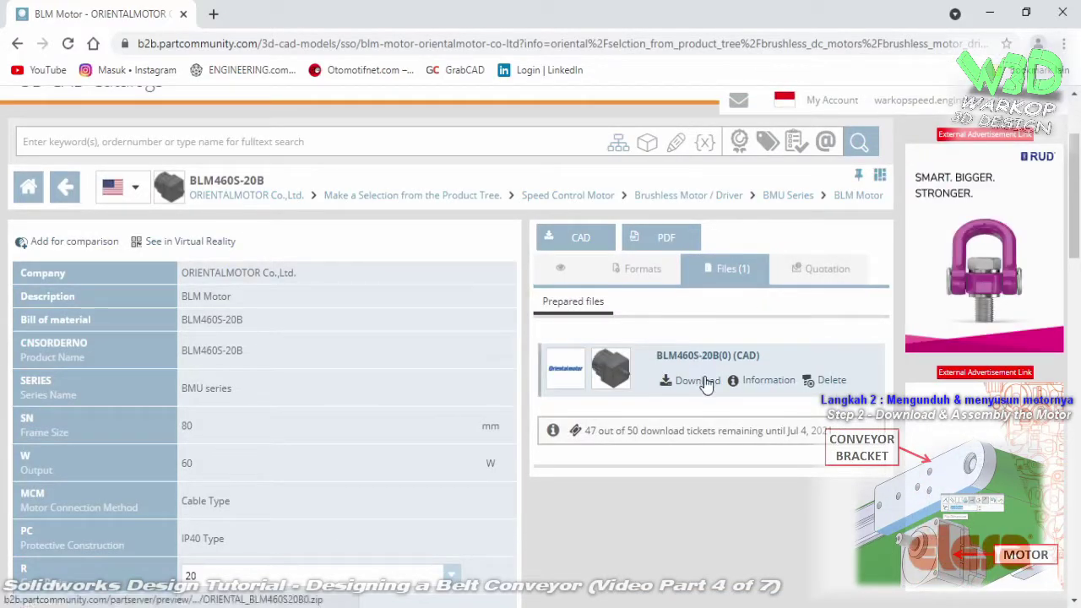
- Download the BLM460S-20B CAD file and drag its X_T model from the extracted folder into SolidWorks
click(697, 380)
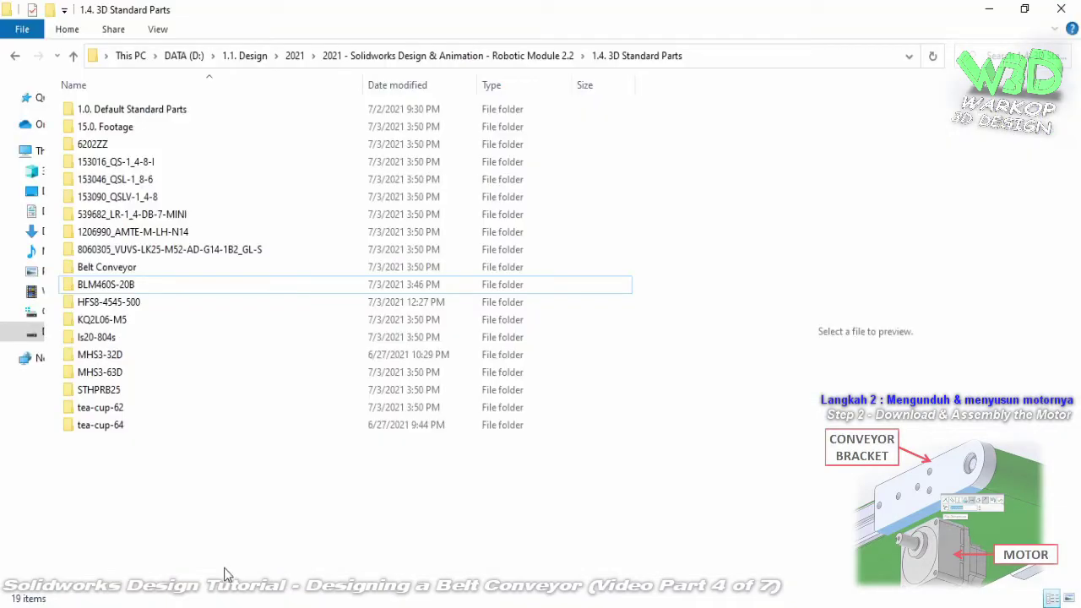
double_click(133, 291)
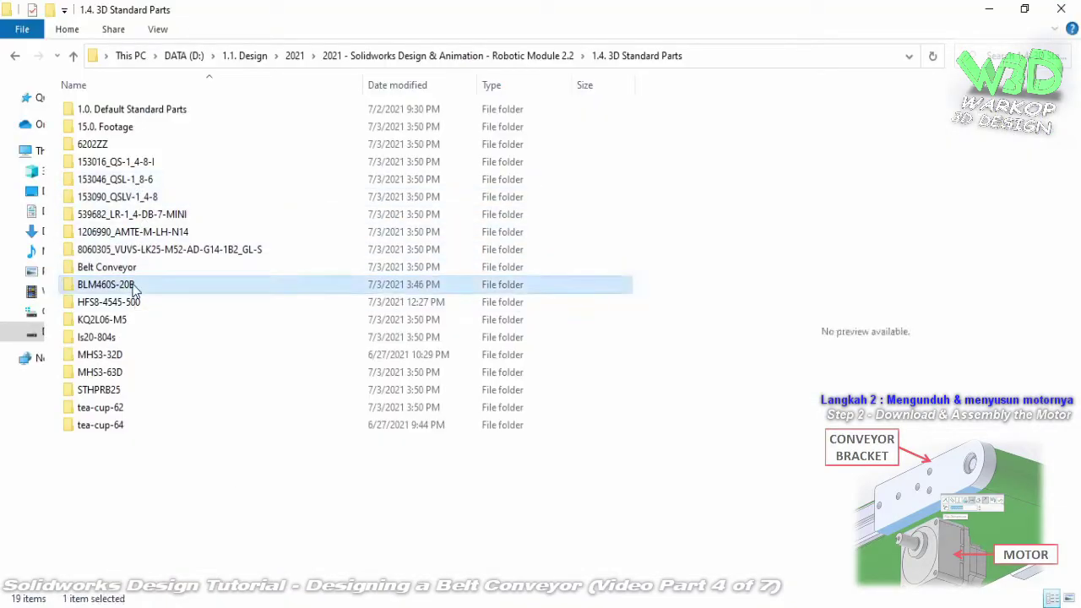
drag(119, 109, 836, 561)
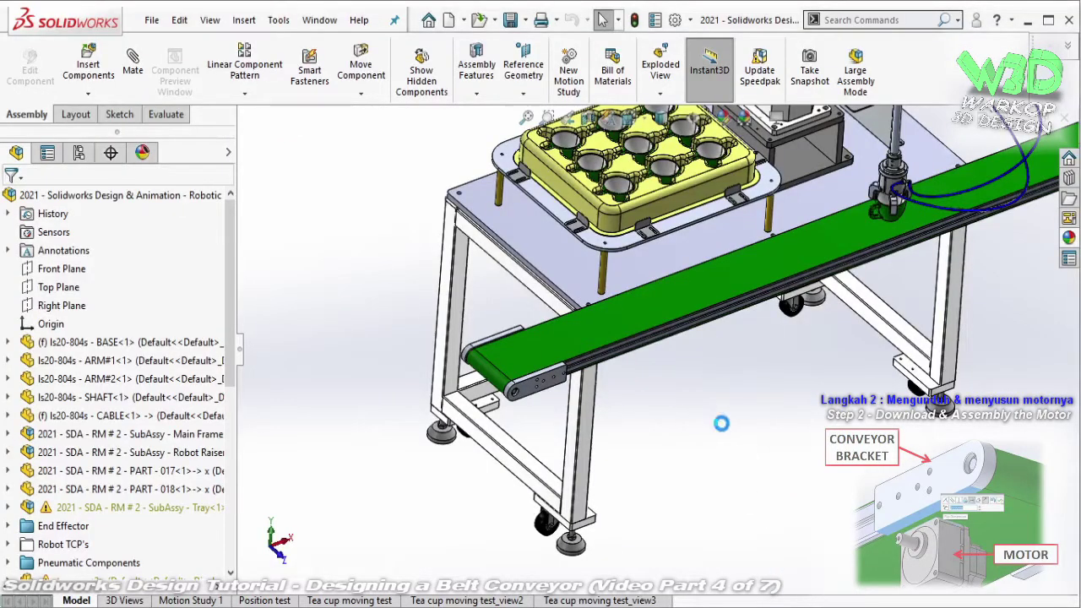
- Display the BLM460S-20B motor shaded with edges and orbit to inspect it
click(638, 118)
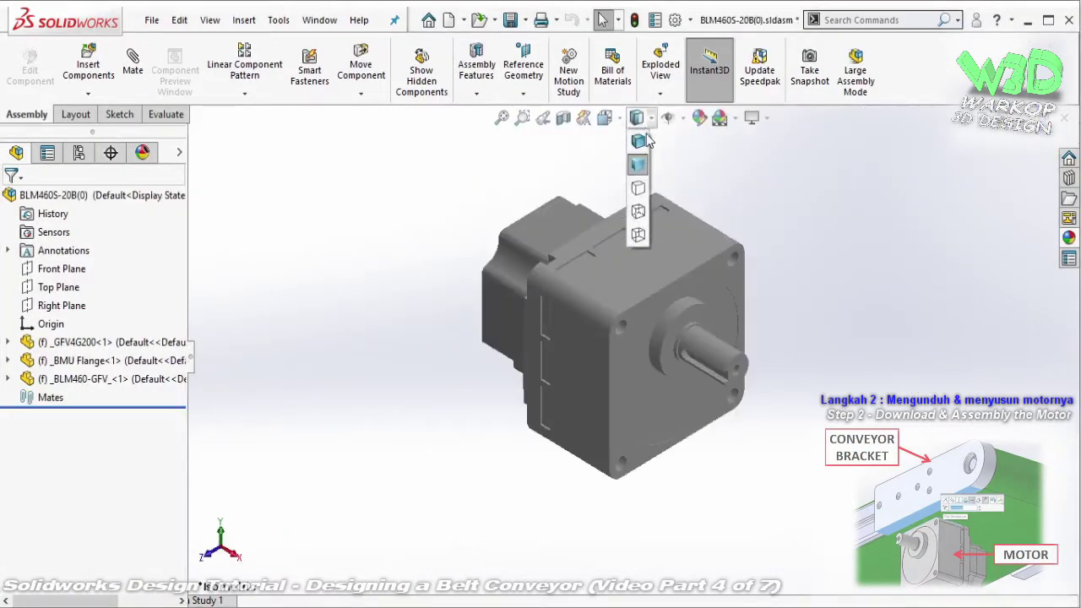
click(640, 141)
middle_drag(743, 227, 615, 94)
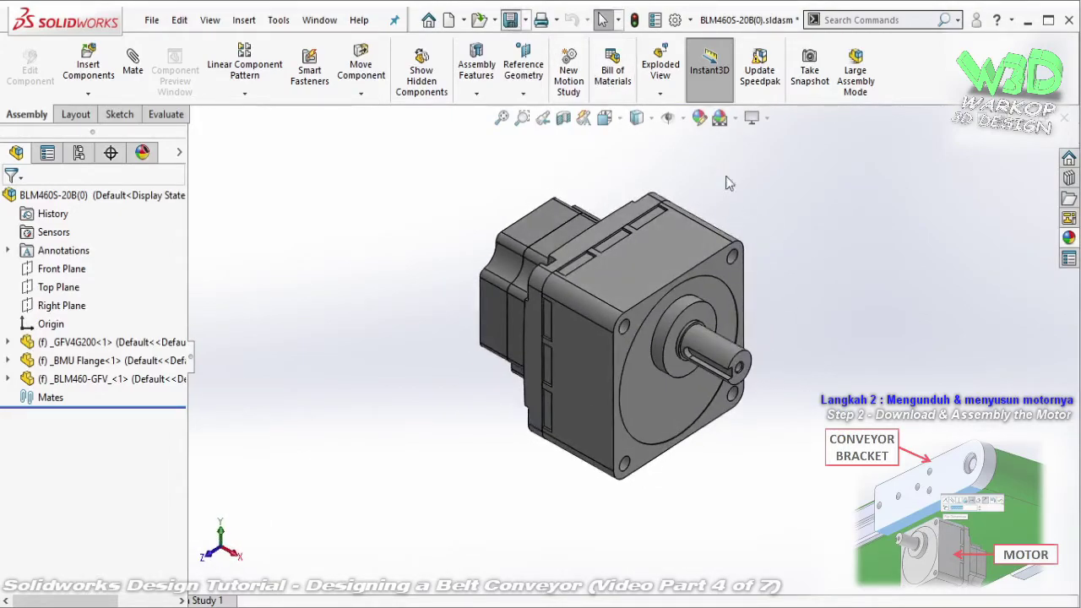
- Save the motor as a Part (*.prt;*.sldprt) file with all components
key(ctrl+s)
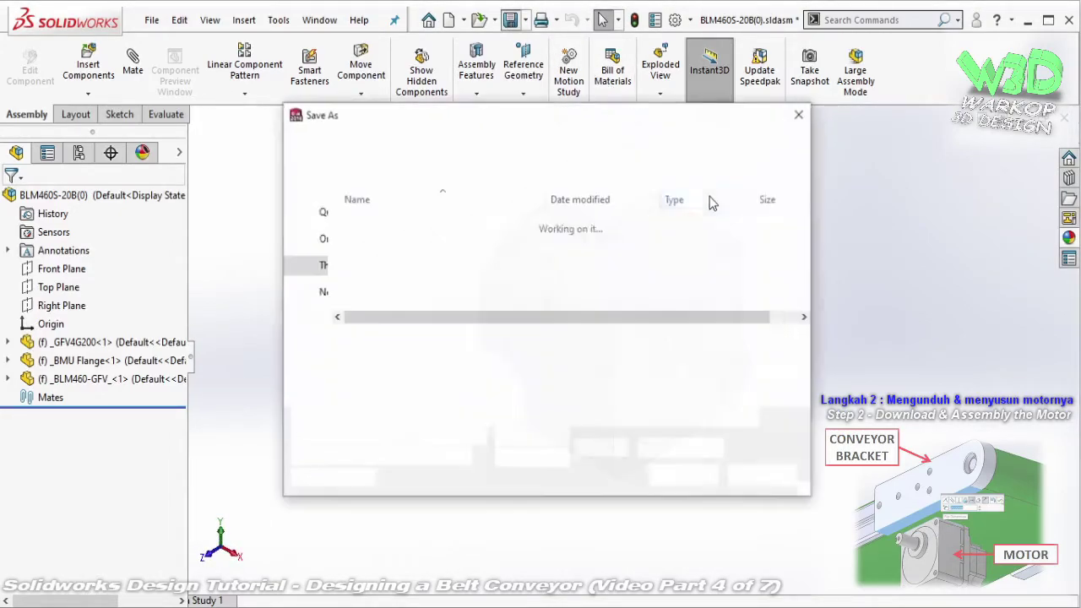
click(540, 364)
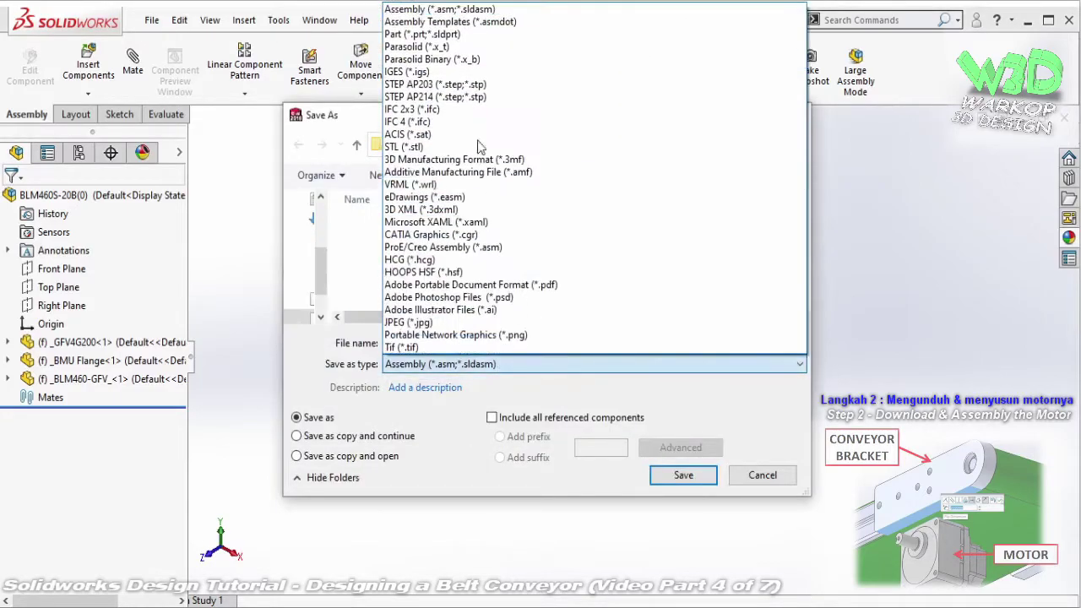
click(461, 32)
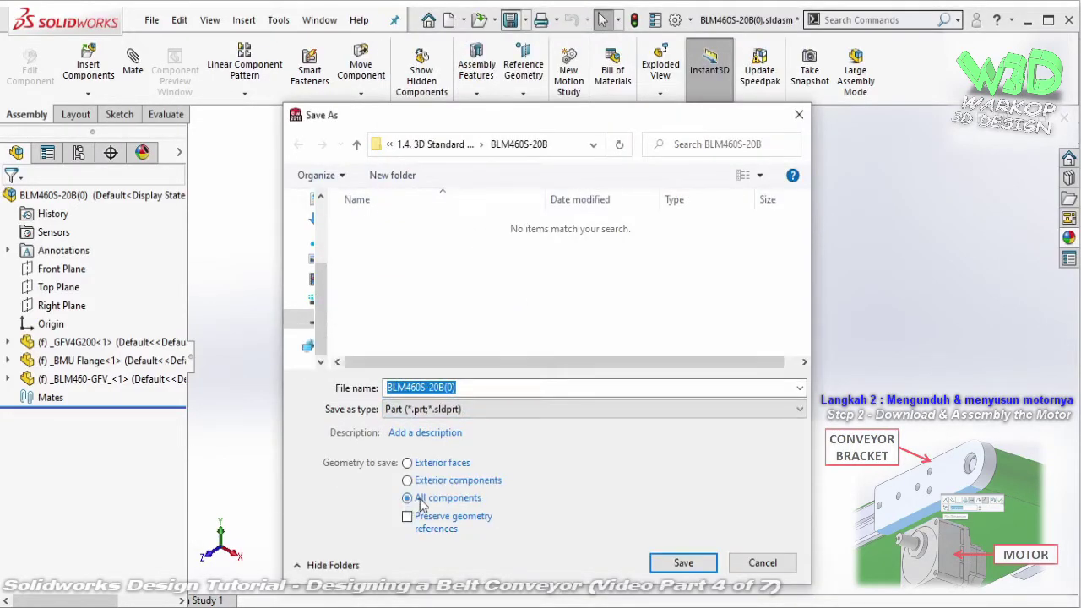
click(684, 564)
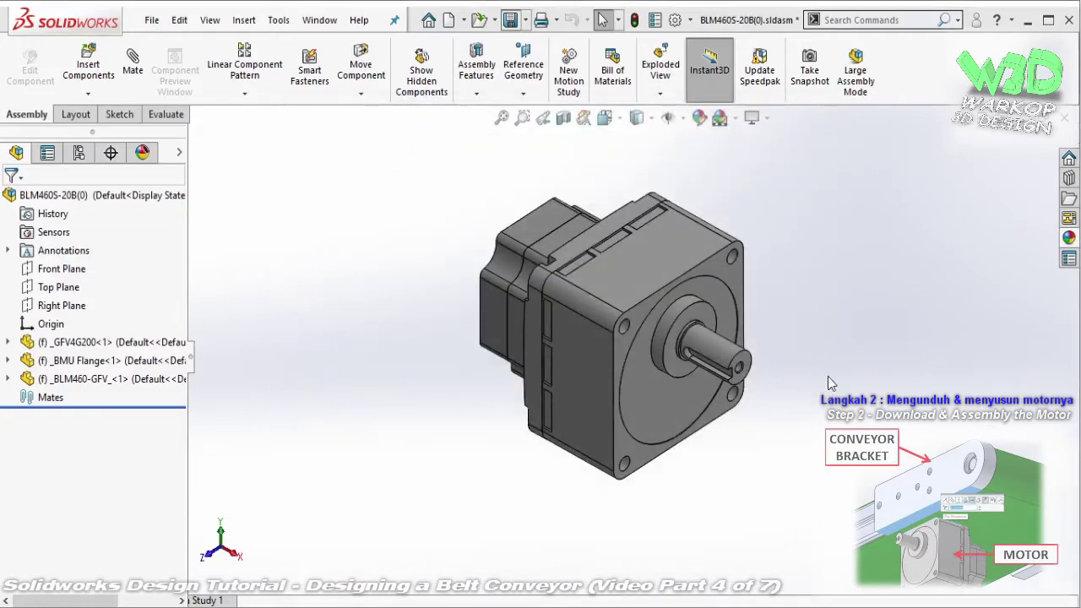
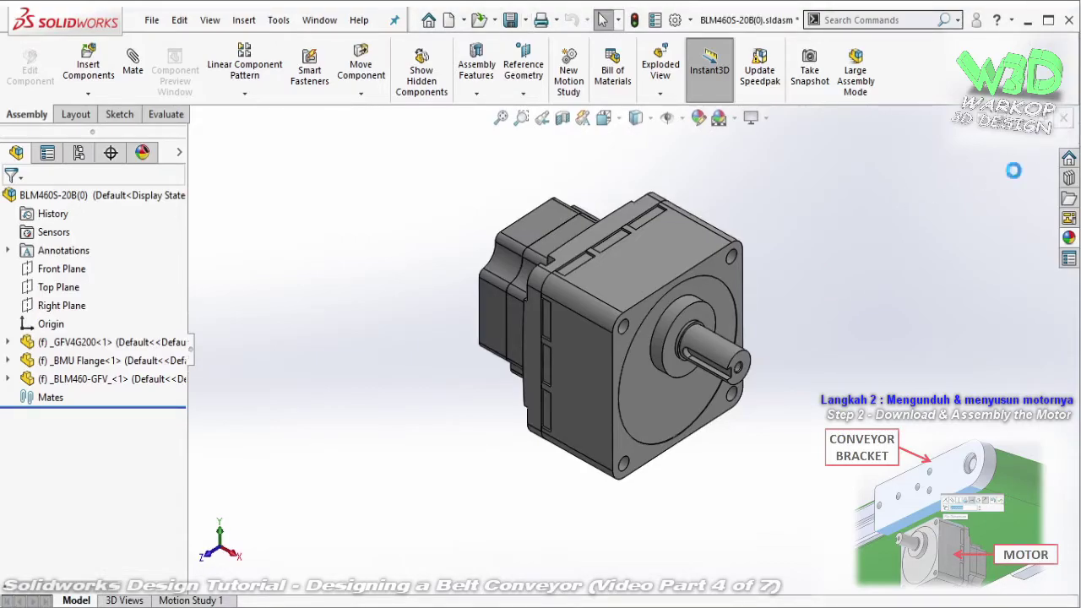
- Close the motor part without saving and drop BLM460S-20B(0) into the conveyor assembly beside the belt end
click(473, 319)
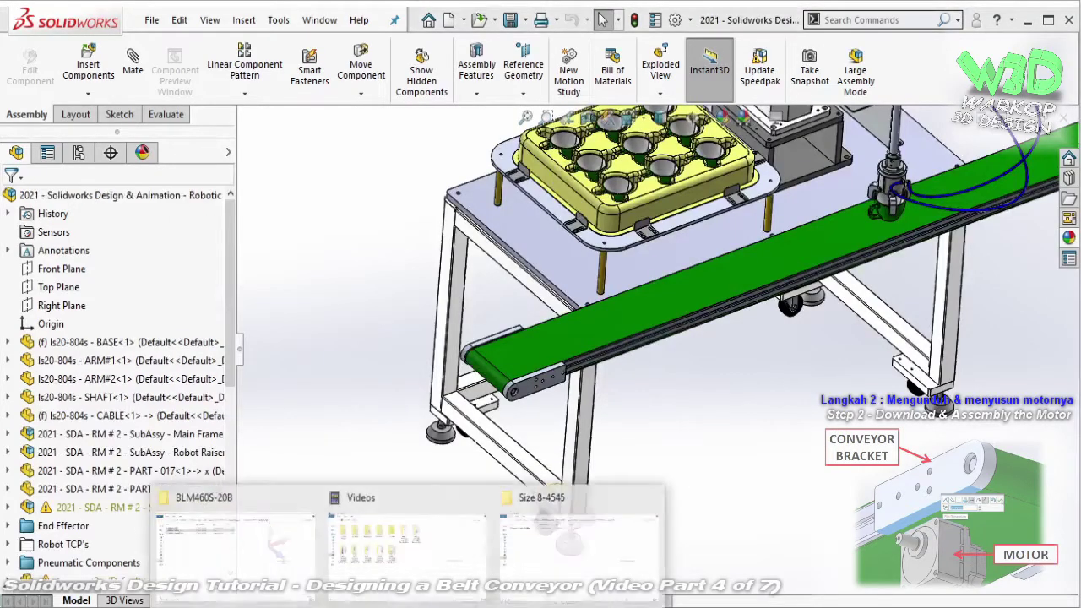
click(309, 498)
click(110, 111)
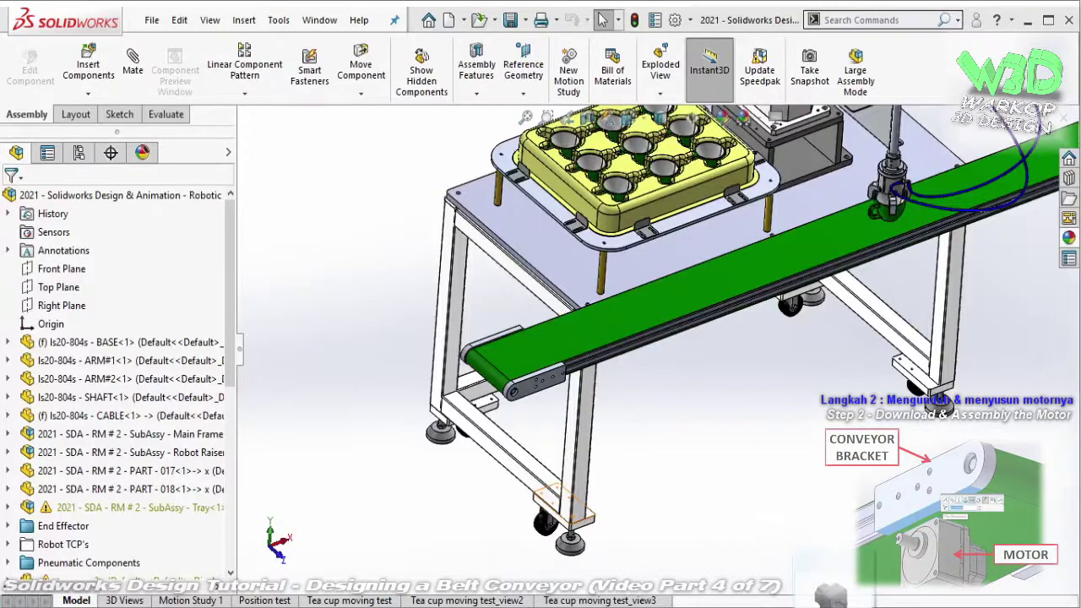
drag(581, 408, 505, 340)
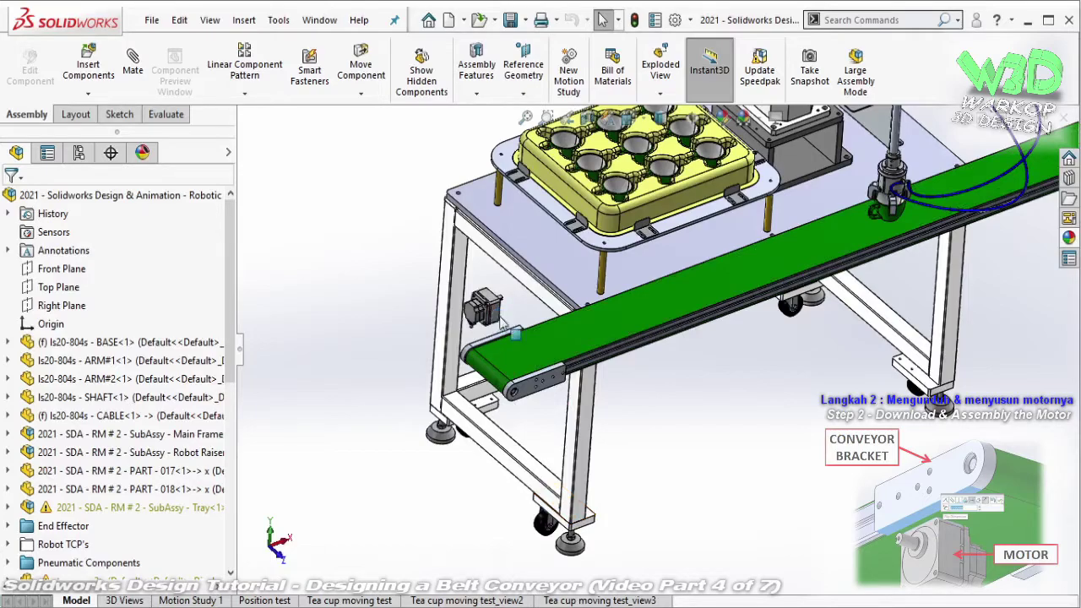
scroll(512, 334, down, 2)
scroll(541, 354, down, 2)
scroll(562, 367, down, 2)
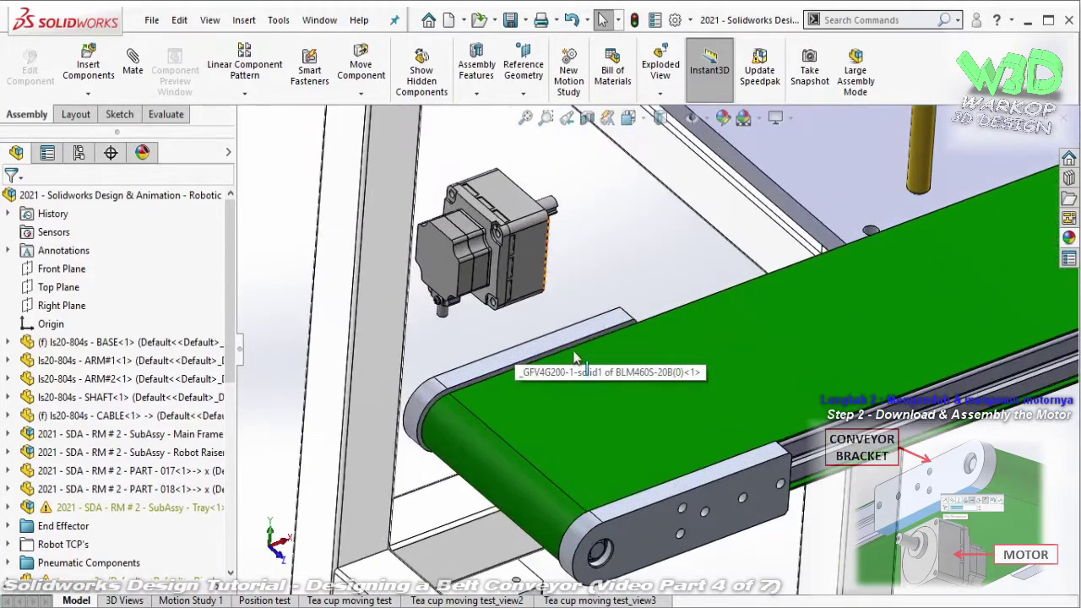
scroll(575, 358, down, 1)
- Rotate the motor to show its shaft and move it next to the conveyor belt end
click(360, 96)
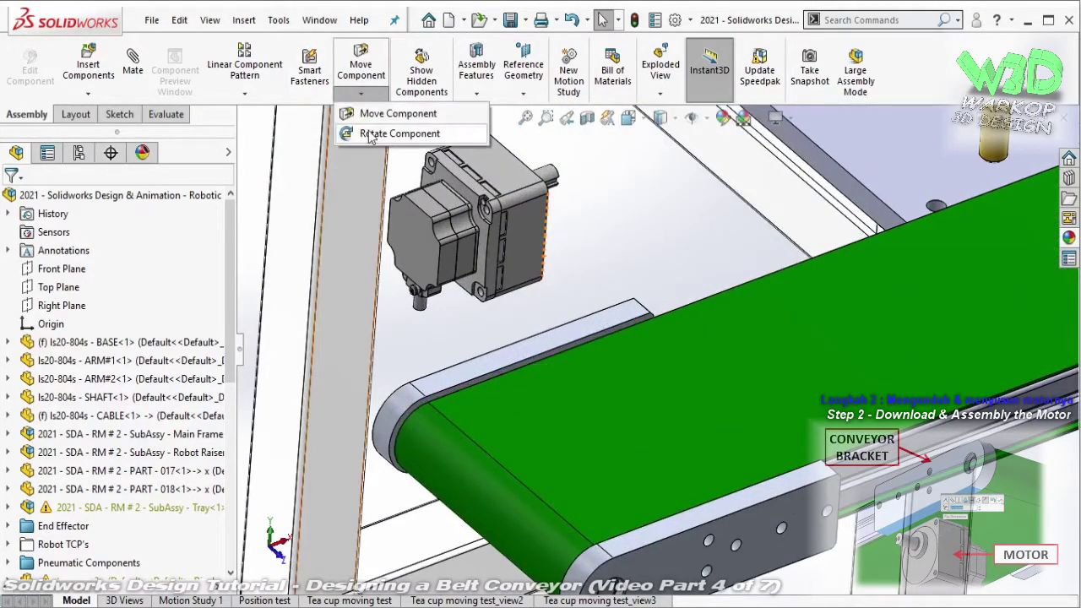
click(370, 135)
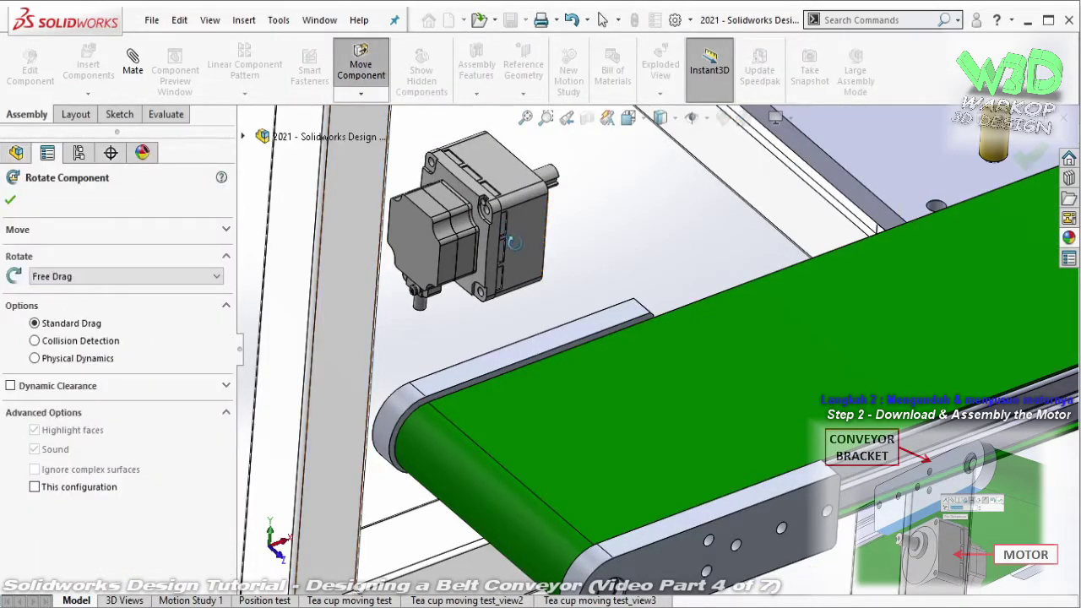
drag(512, 243, 420, 311)
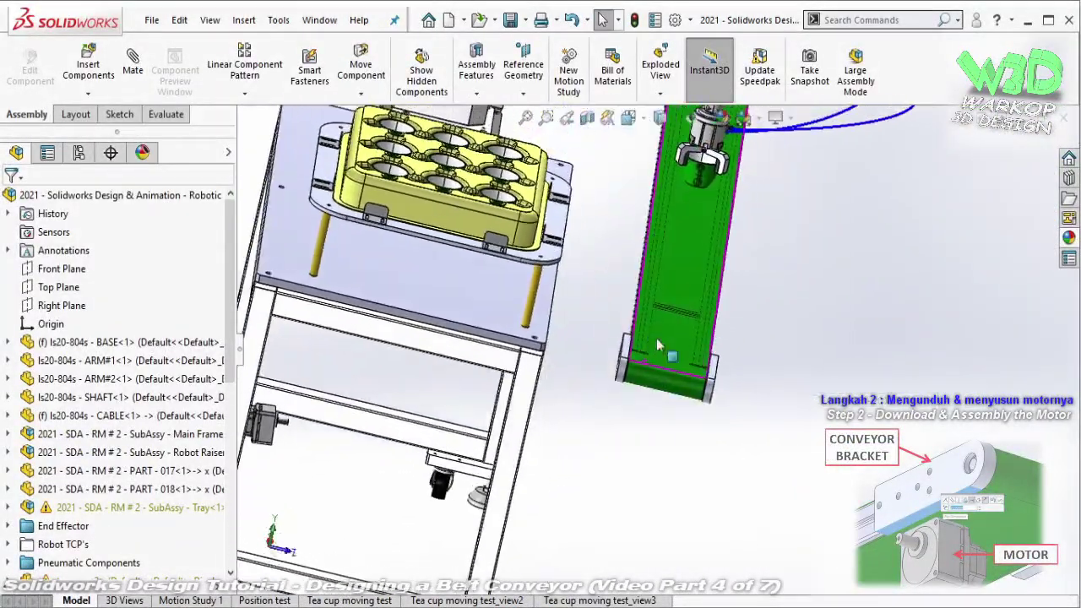
drag(272, 430, 614, 411)
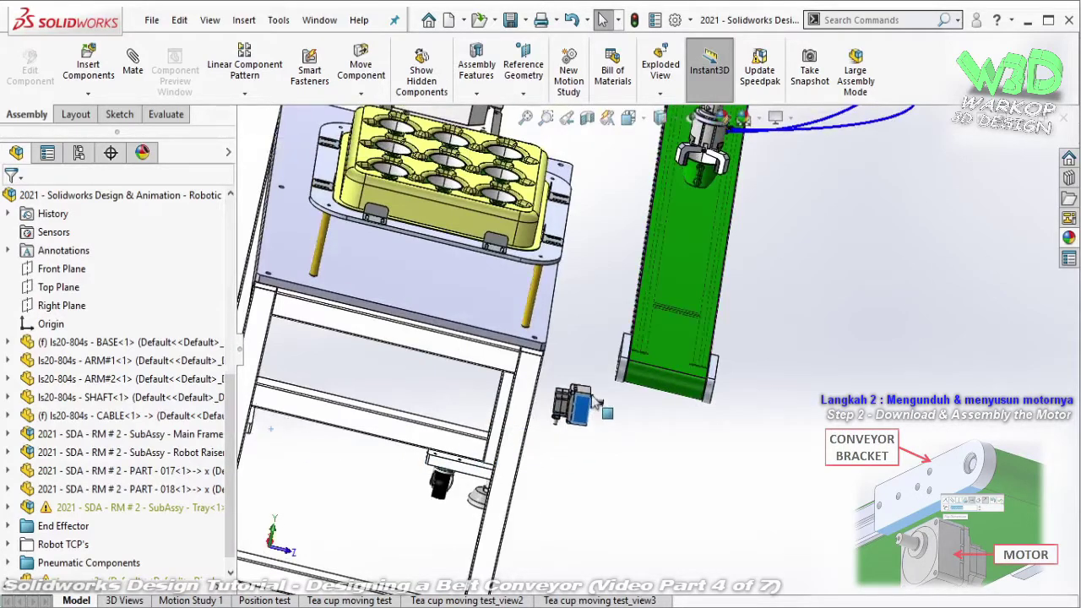
scroll(614, 412, down, 5)
scroll(583, 355, down, 5)
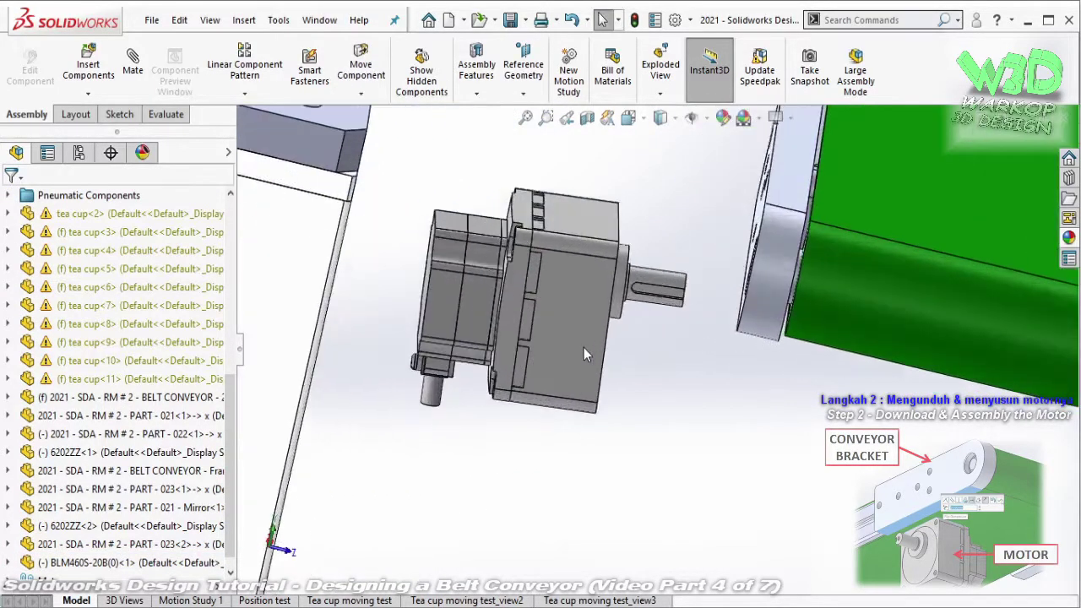
- Rotate the motor again so its shaft faces the opposite direction
click(361, 94)
click(396, 134)
drag(542, 285, 322, 315)
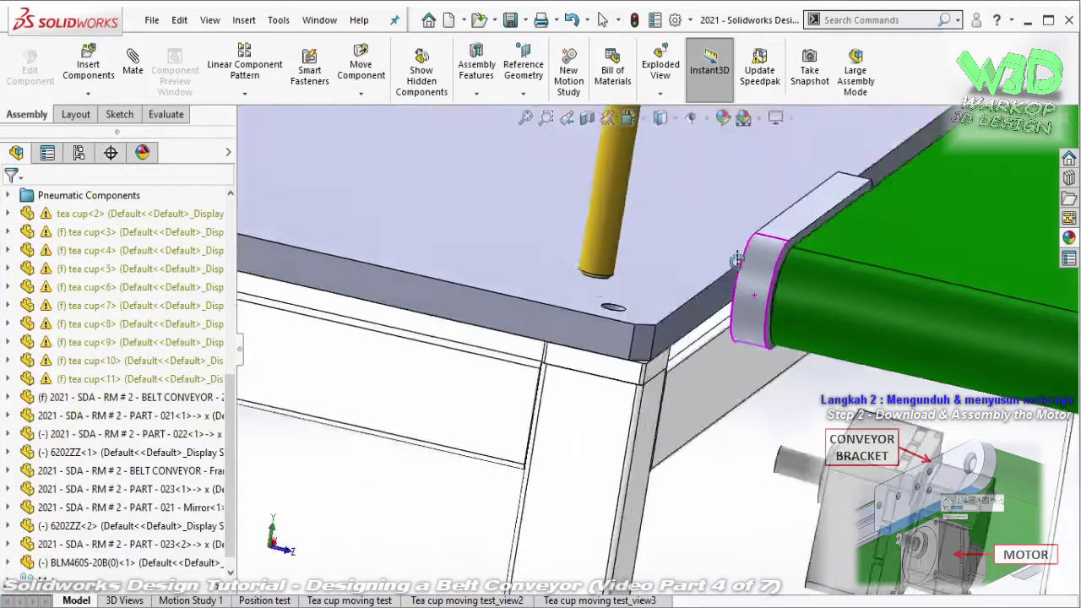
scroll(700, 338, up, 3)
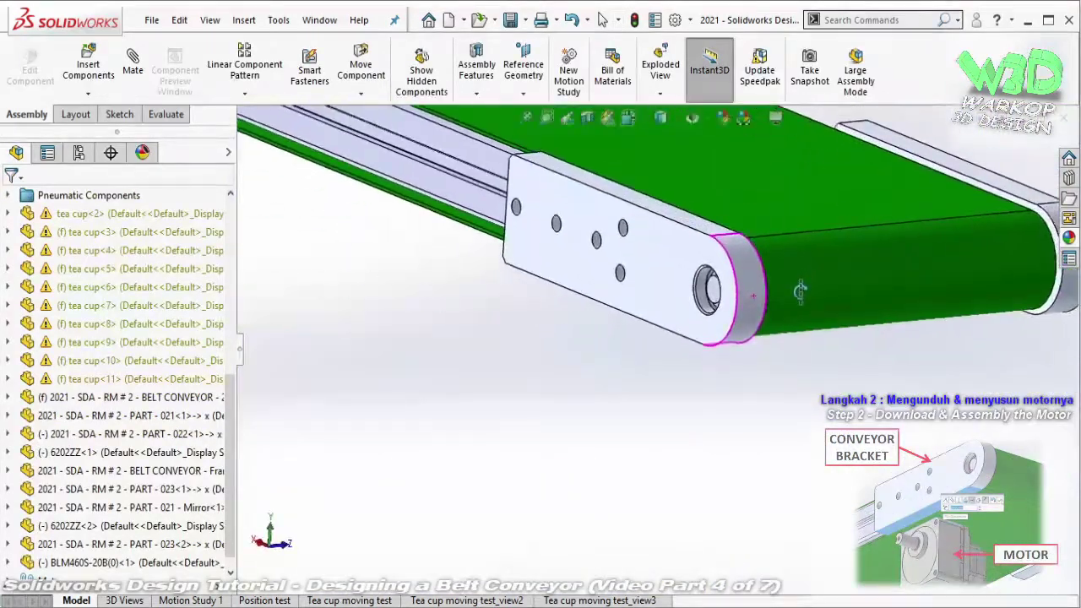
scroll(664, 338, up, 2)
scroll(654, 336, up, 2)
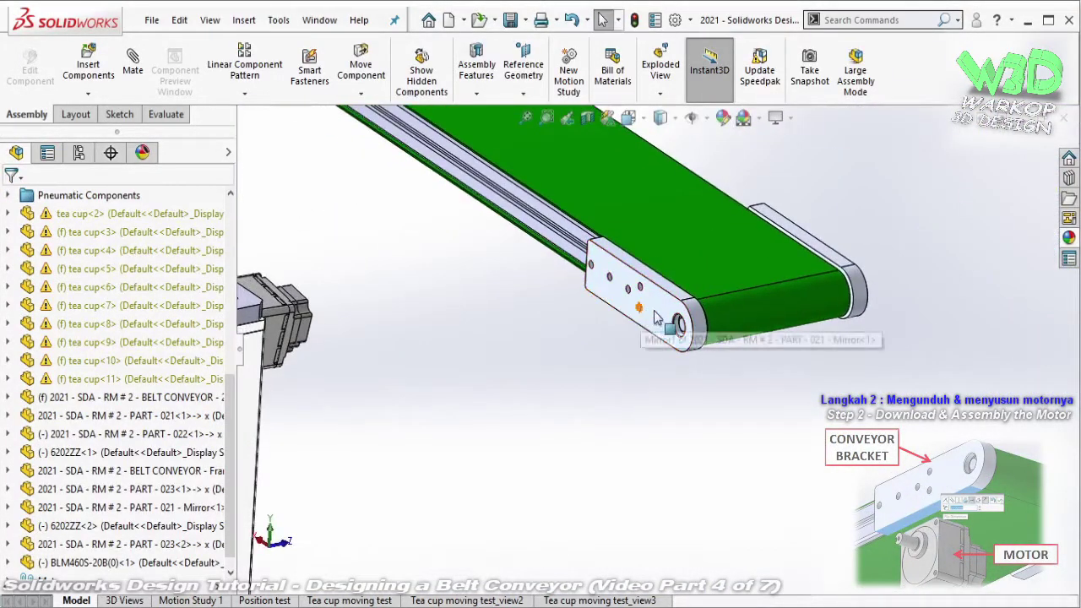
- Select the conveyor bracket's outer face and start a mate with it
click(657, 318)
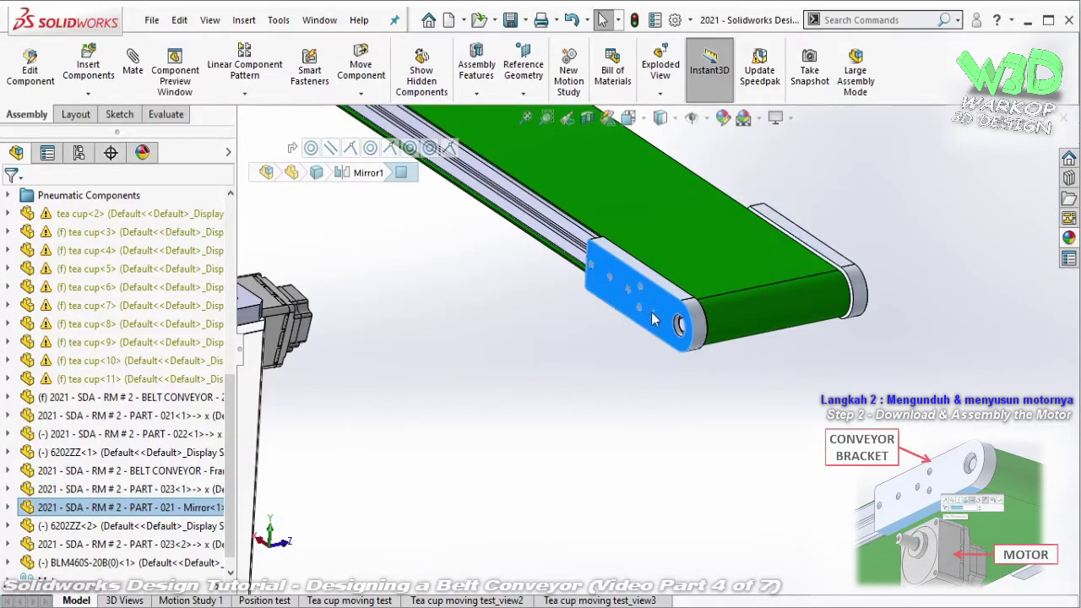
key(m)
middle_drag(661, 301, 485, 300)
scroll(413, 273, down, 3)
- Mate a motor face coincident with the bracket's outer face
scroll(389, 257, down, 3)
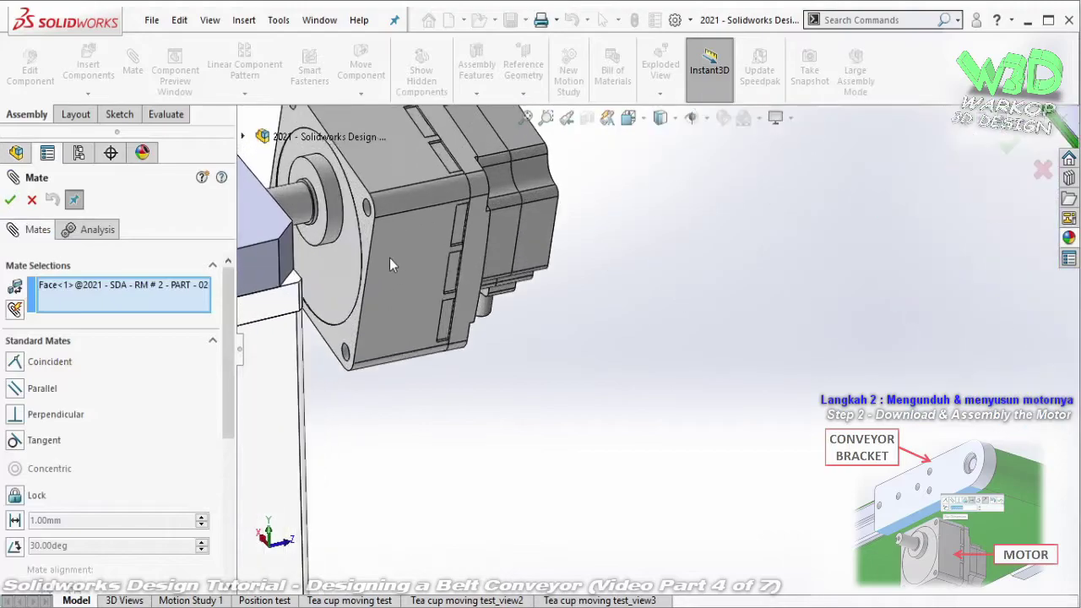
click(369, 239)
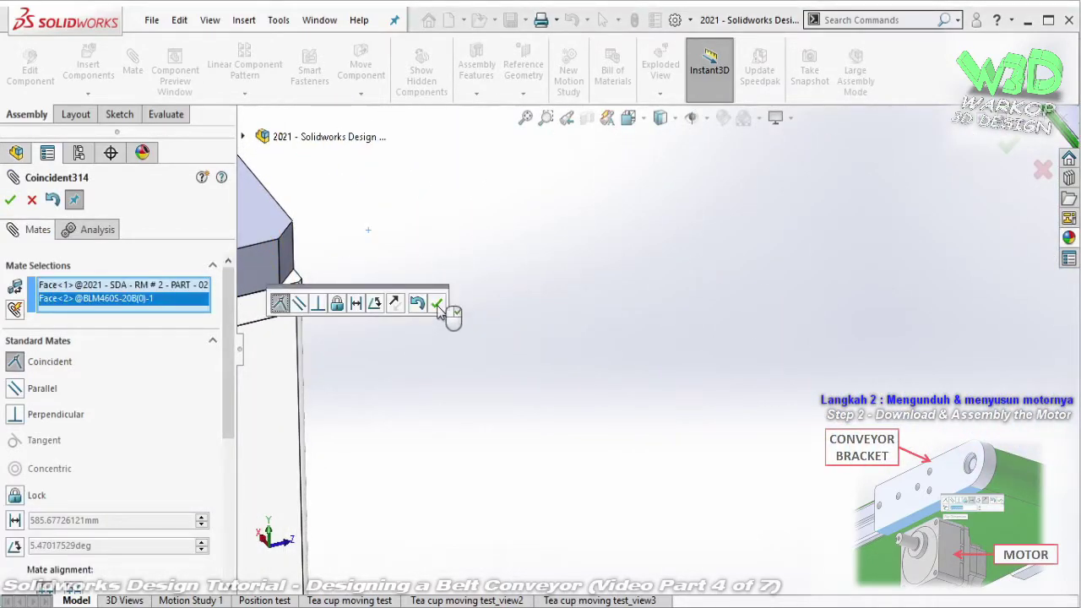
click(436, 305)
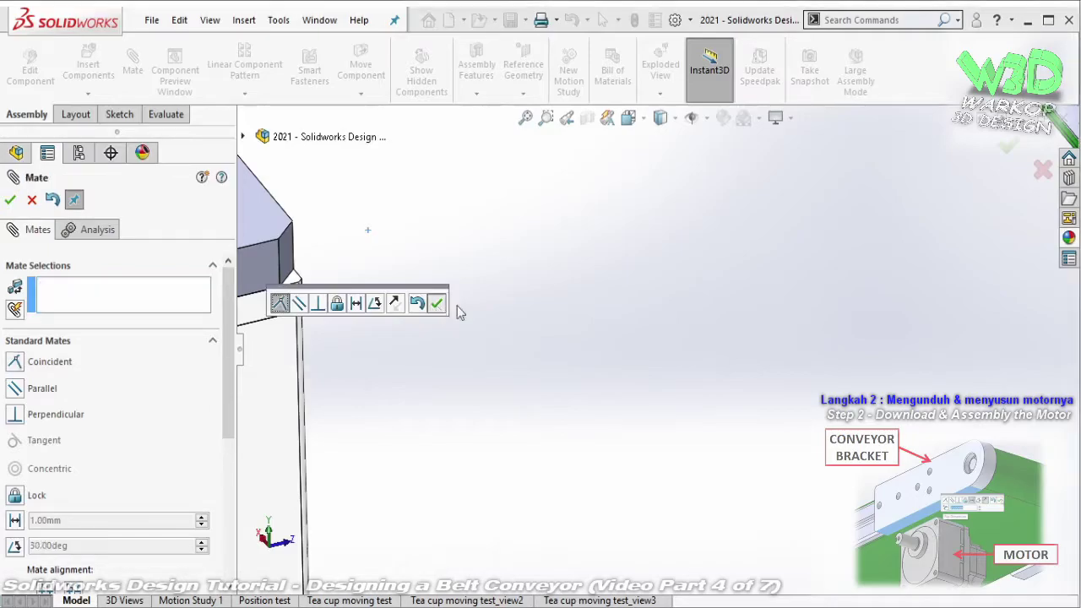
- Add a 20.00mm Distance mate between the motor's top face and the bracket underside
scroll(823, 313, up, 5)
scroll(832, 317, up, 3)
middle_drag(831, 317, 717, 460)
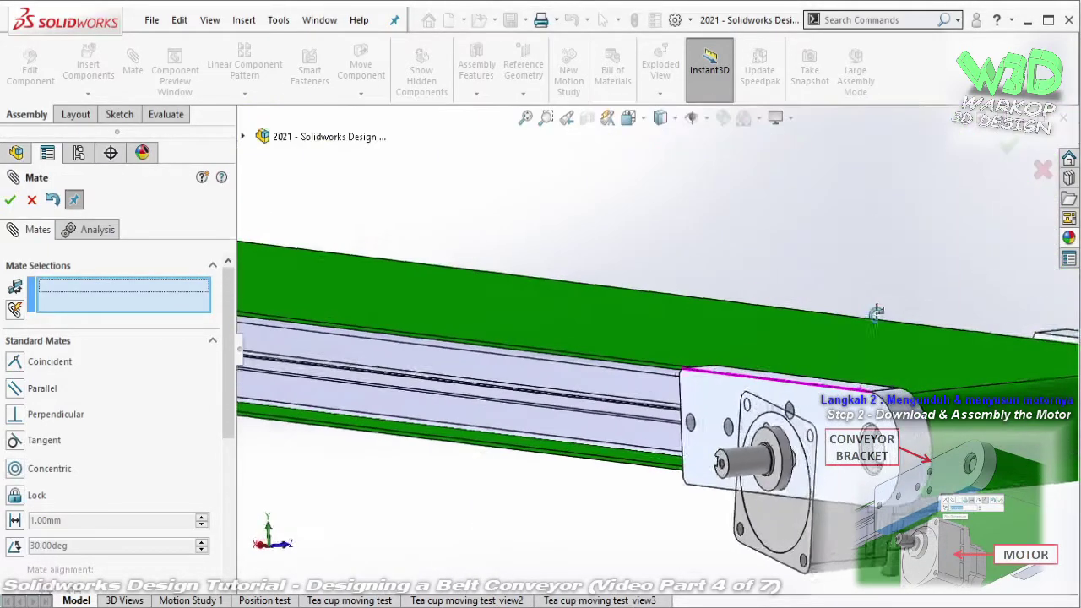
scroll(716, 461, up, 3)
drag(646, 401, 627, 549)
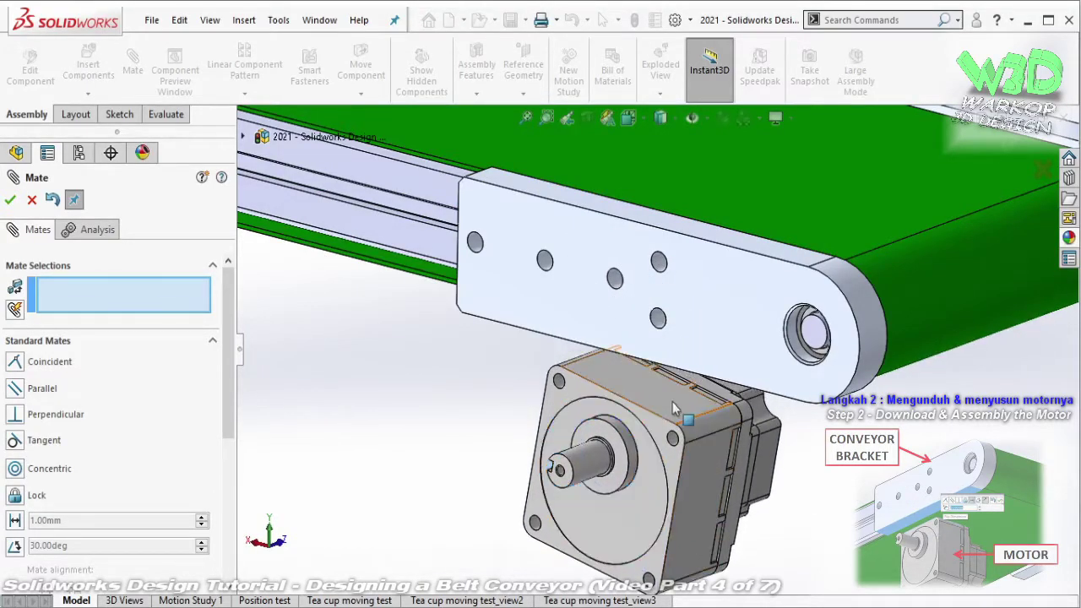
click(646, 380)
middle_drag(646, 380, 674, 347)
click(674, 347)
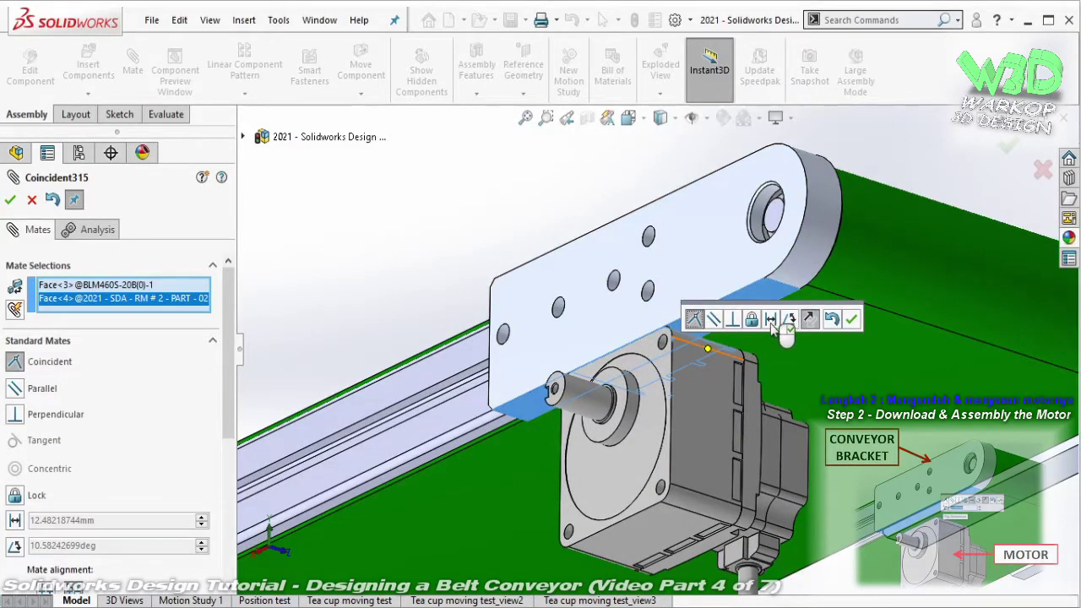
click(770, 319)
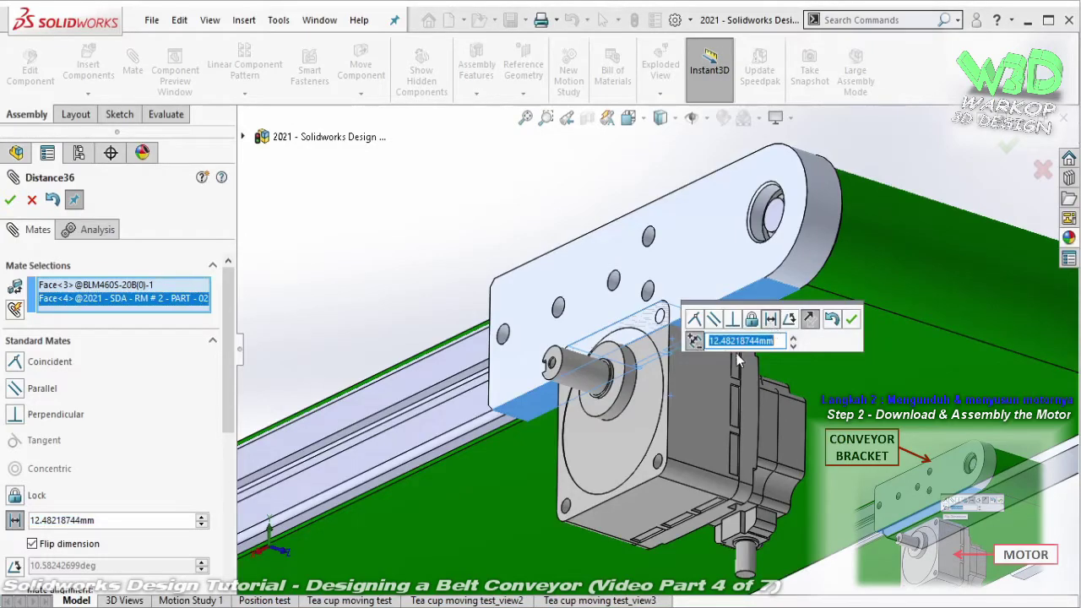
click(778, 341)
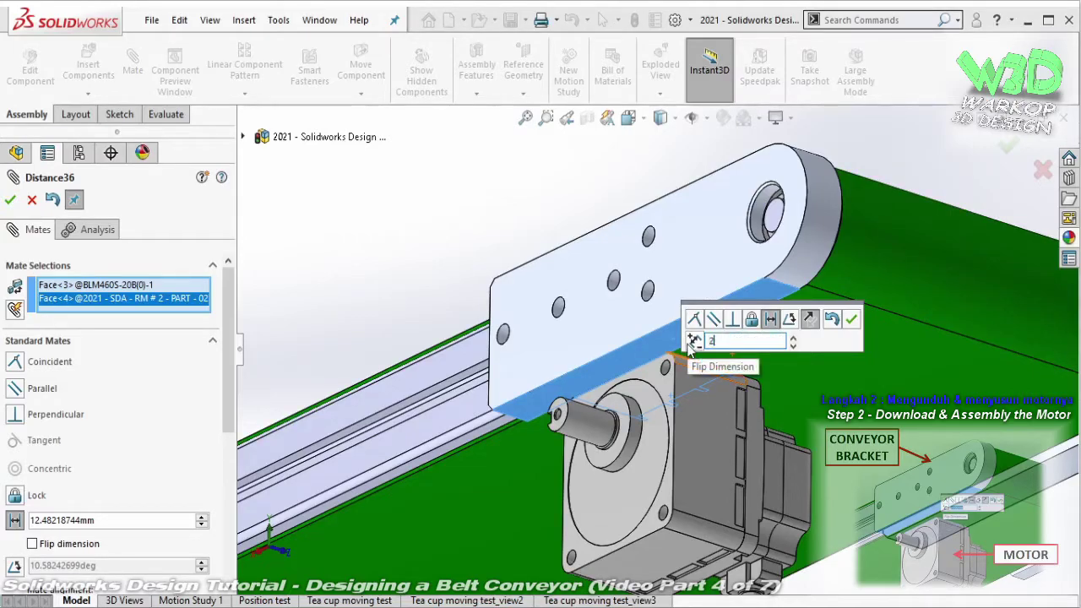
text(0)
key(Return)
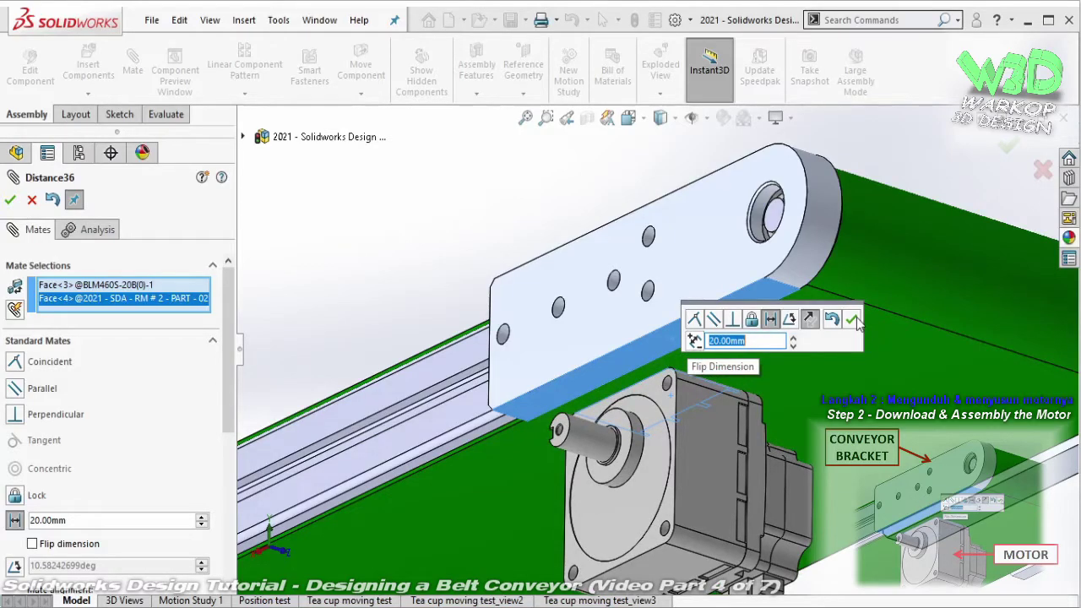
click(853, 320)
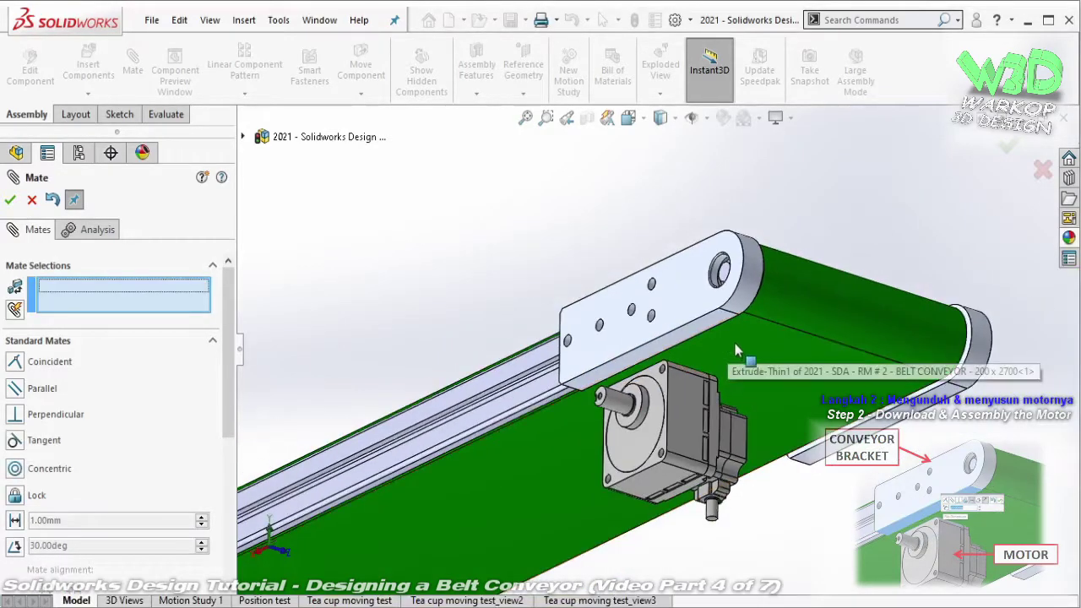
- Mate the motor's side face coincident with the bracket's end edge
middle_drag(734, 351, 699, 445)
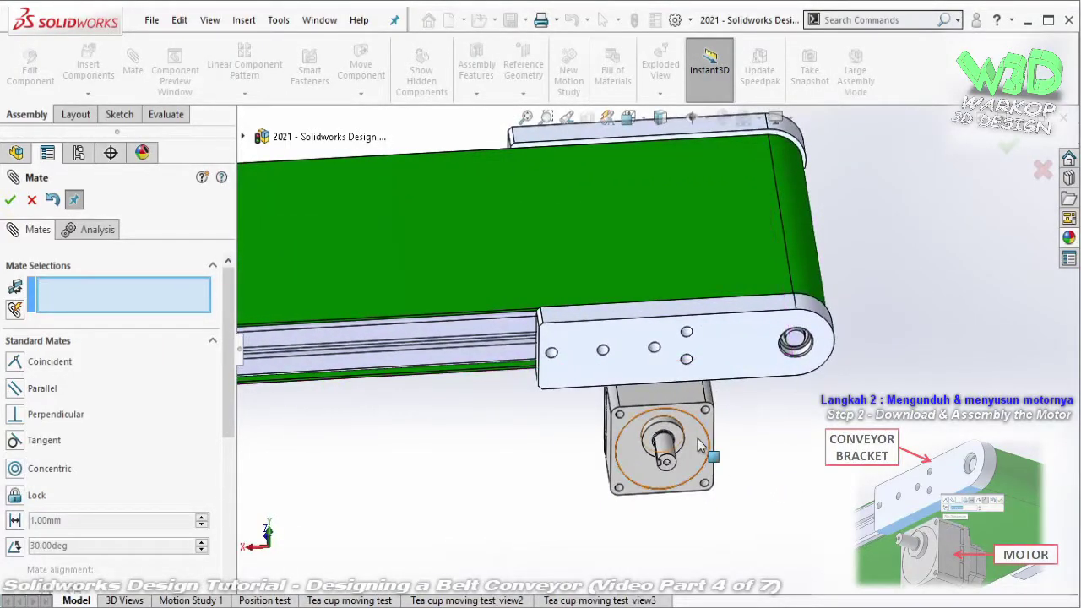
drag(688, 447, 627, 456)
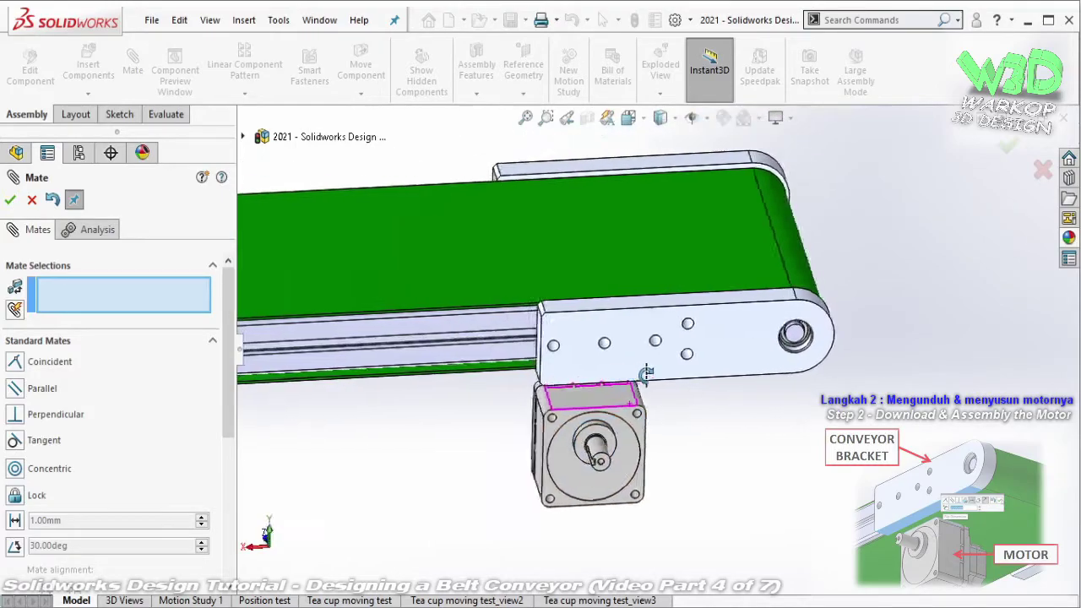
middle_drag(627, 456, 567, 424)
click(545, 434)
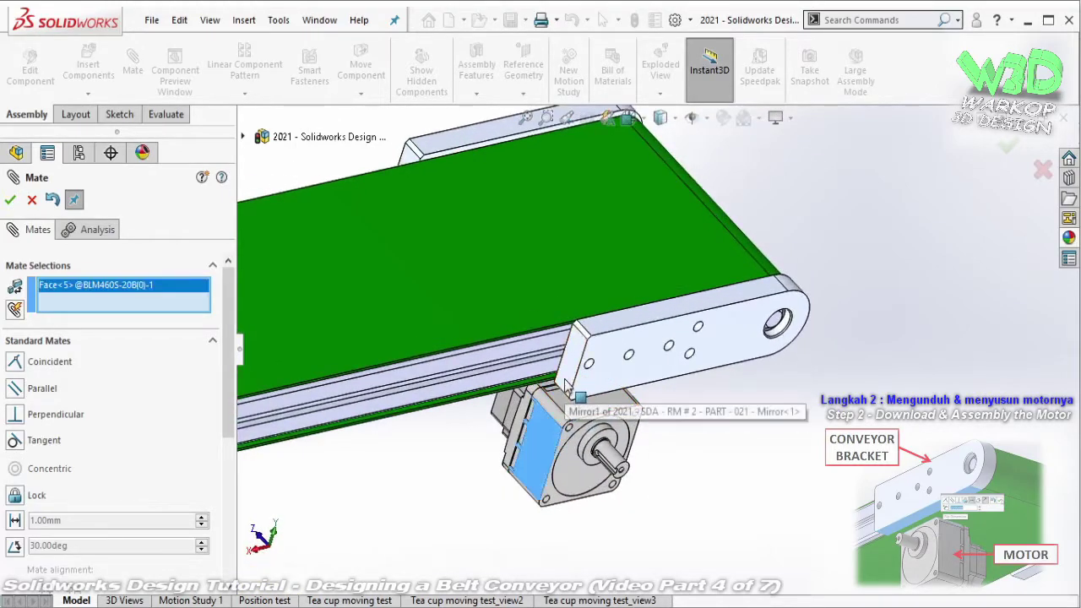
click(567, 381)
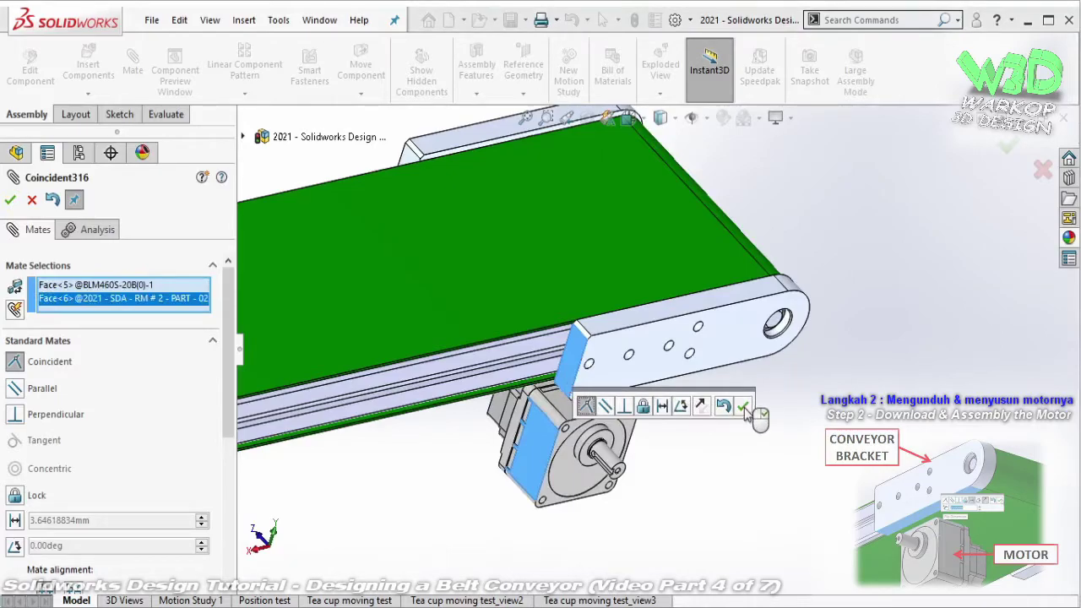
click(744, 408)
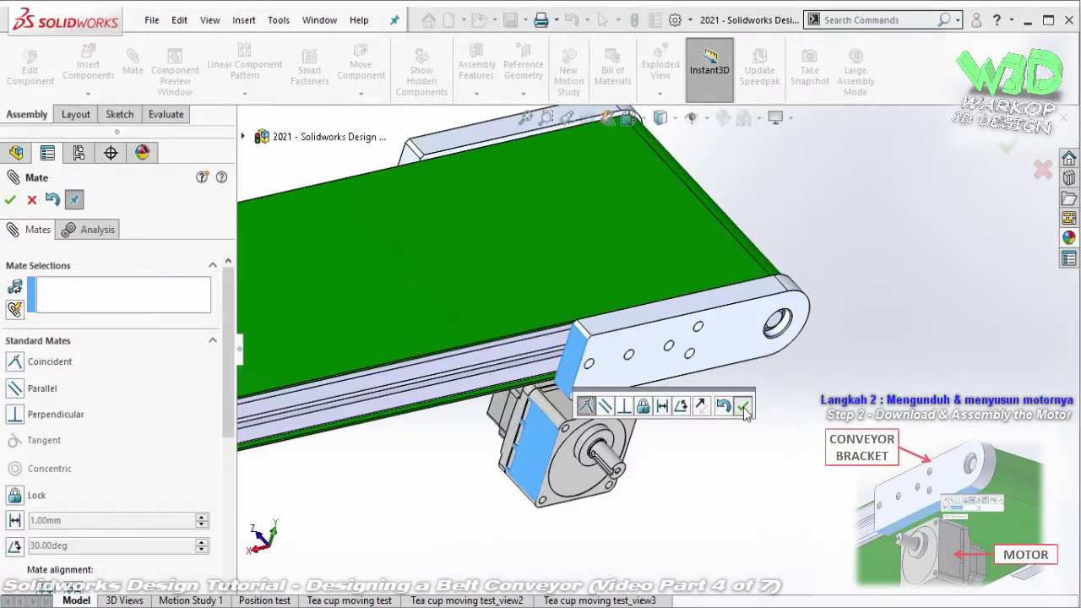
middle_drag(688, 328, 656, 335)
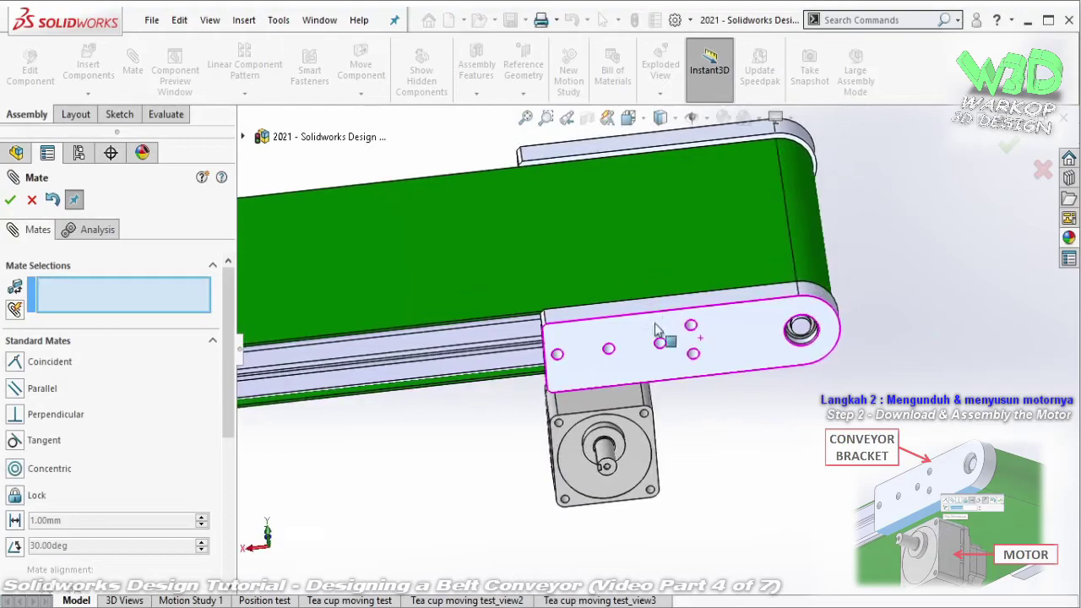
scroll(233, 432, down, 3)
scroll(232, 432, down, 3)
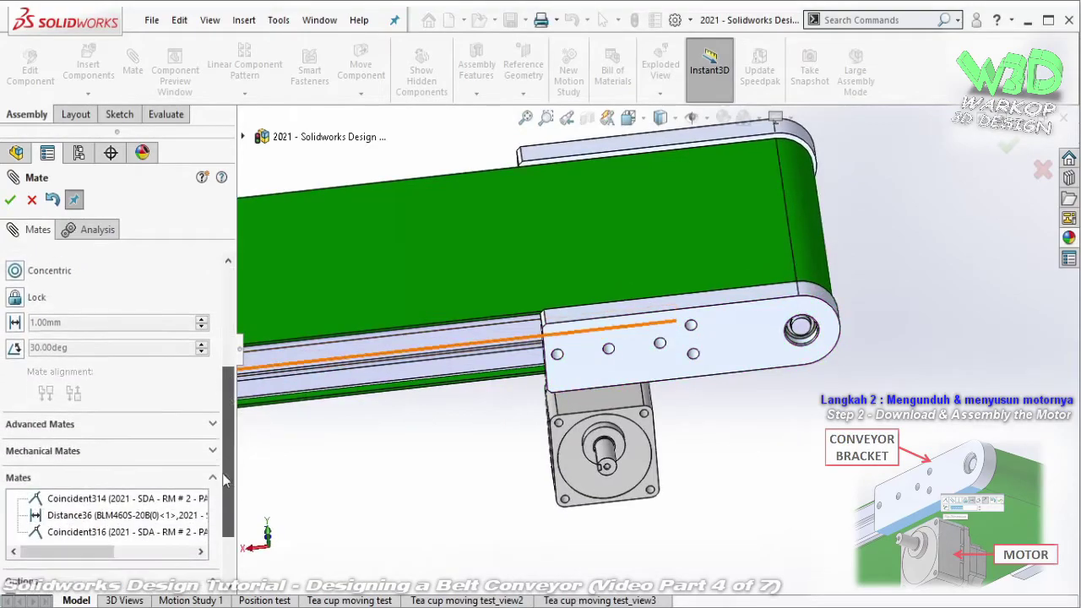
- Change Coincident316 into a flipped 50 mm Distance mate and close the mate editor
click(135, 515)
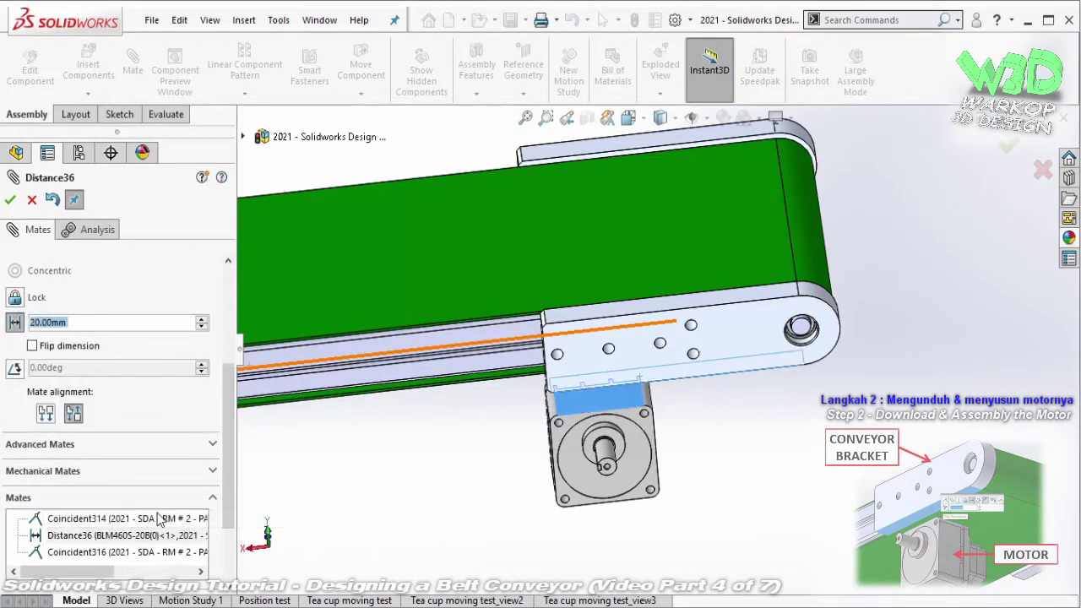
click(118, 552)
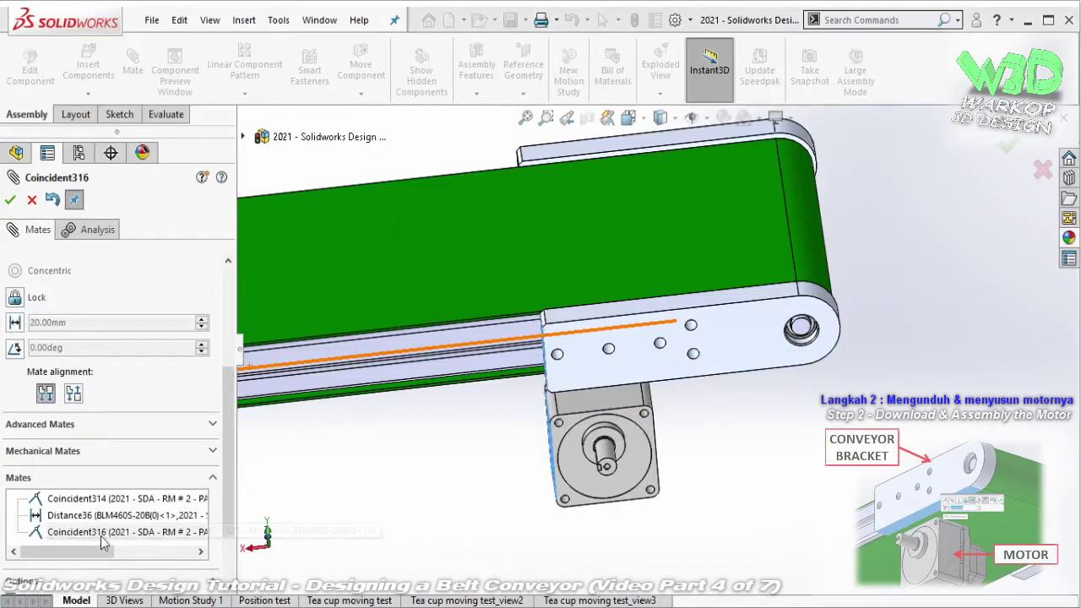
click(103, 532)
click(15, 325)
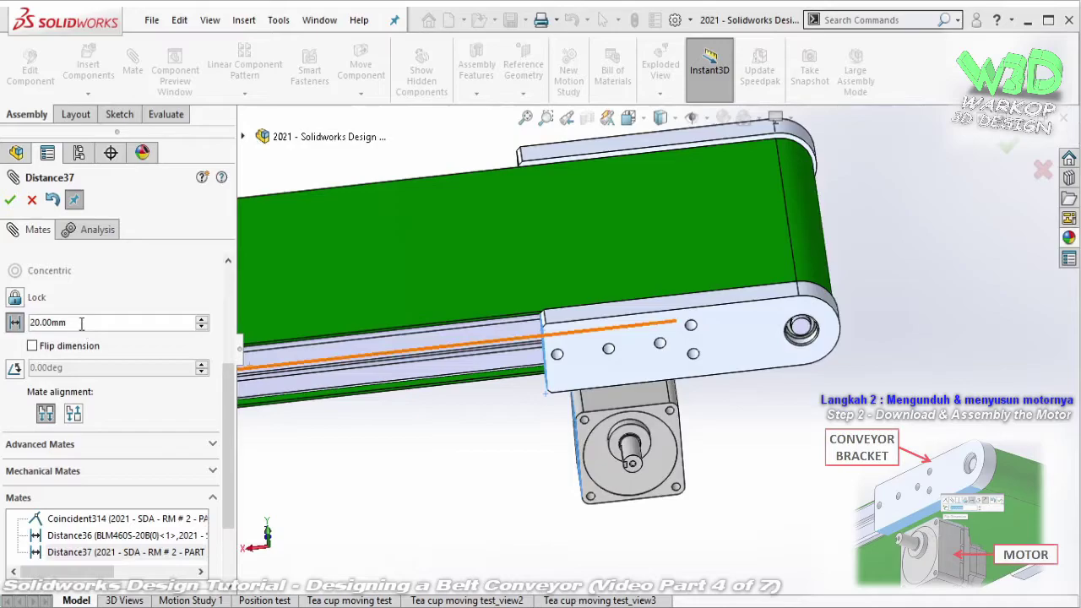
click(94, 323)
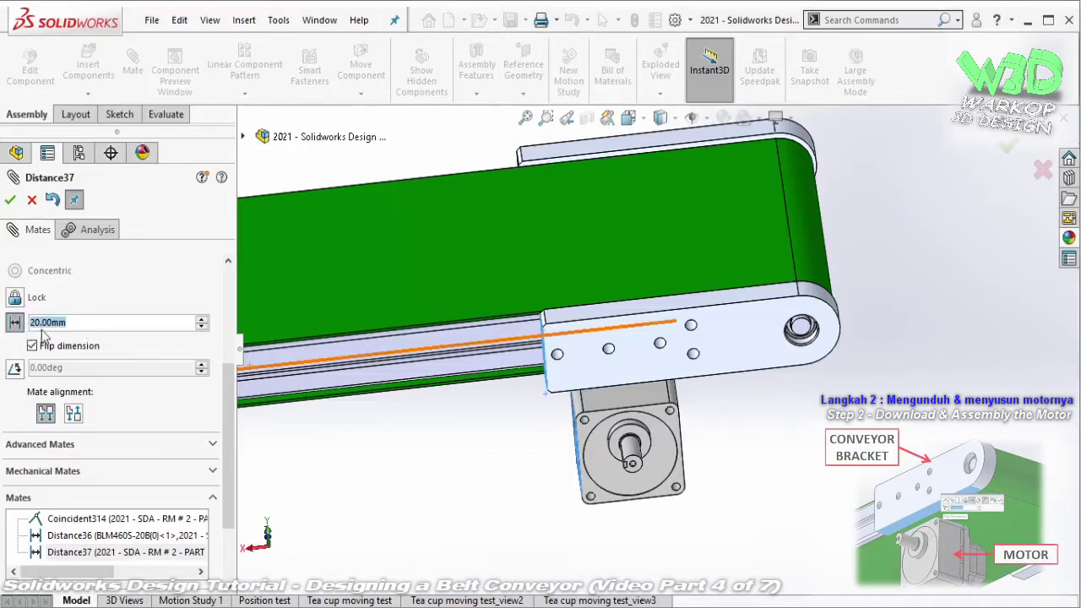
text(50)
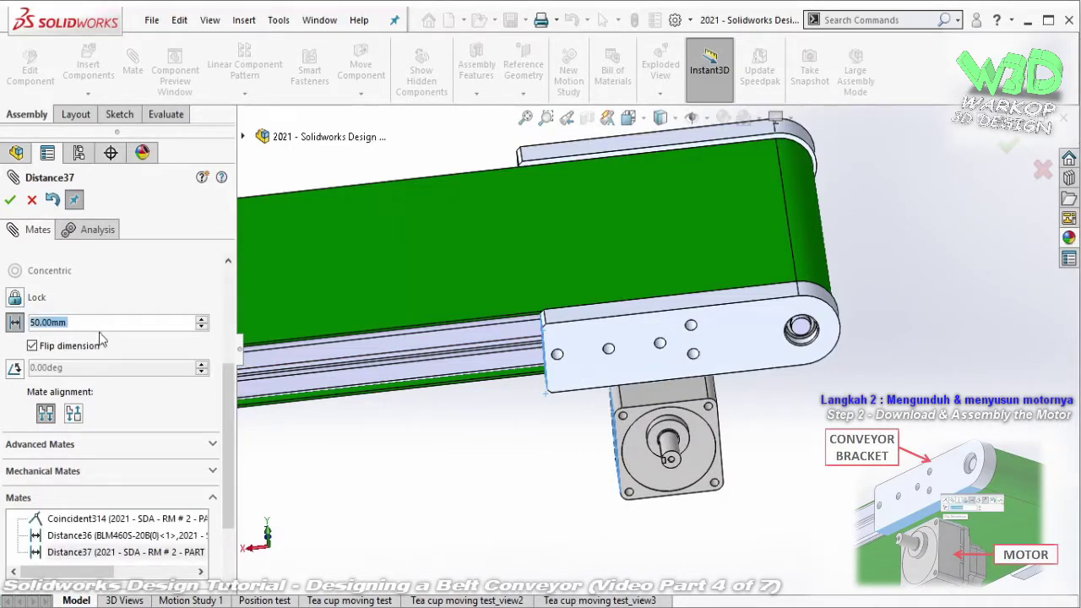
click(9, 200)
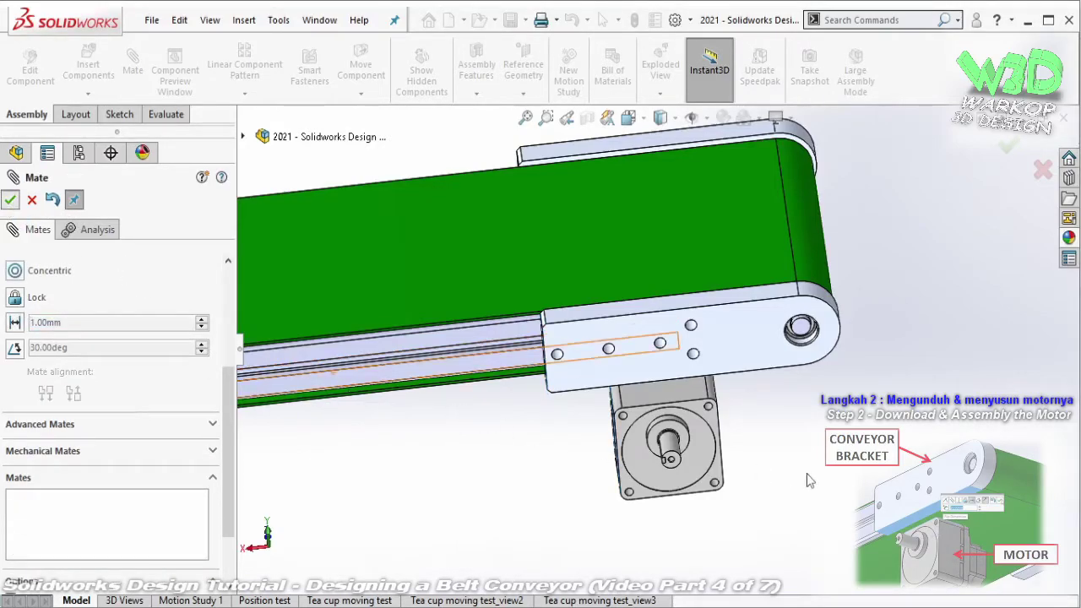
key(Escape)
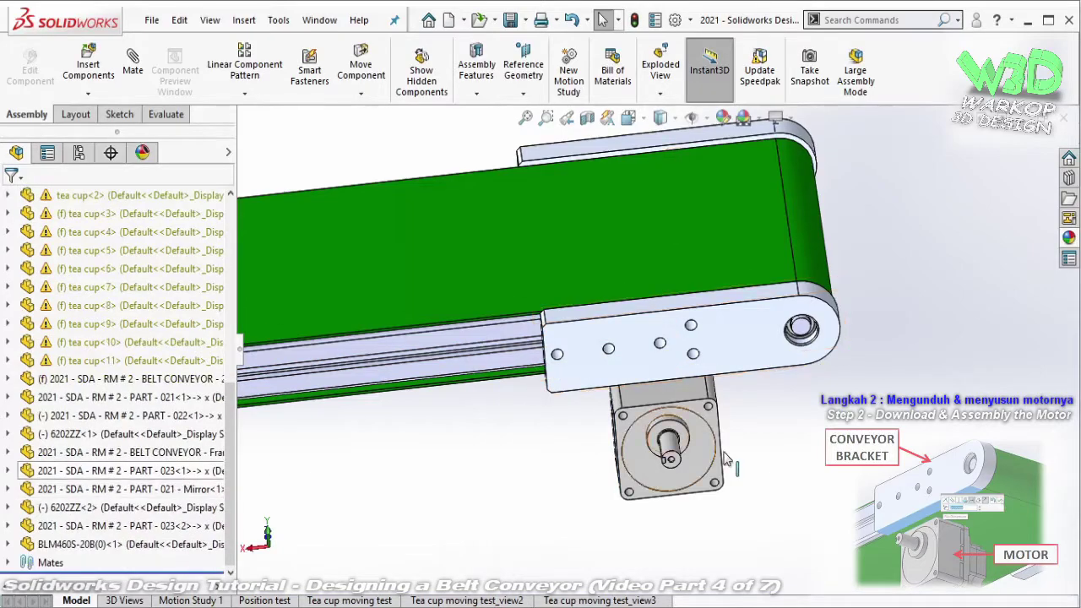
scroll(724, 459, down, 4)
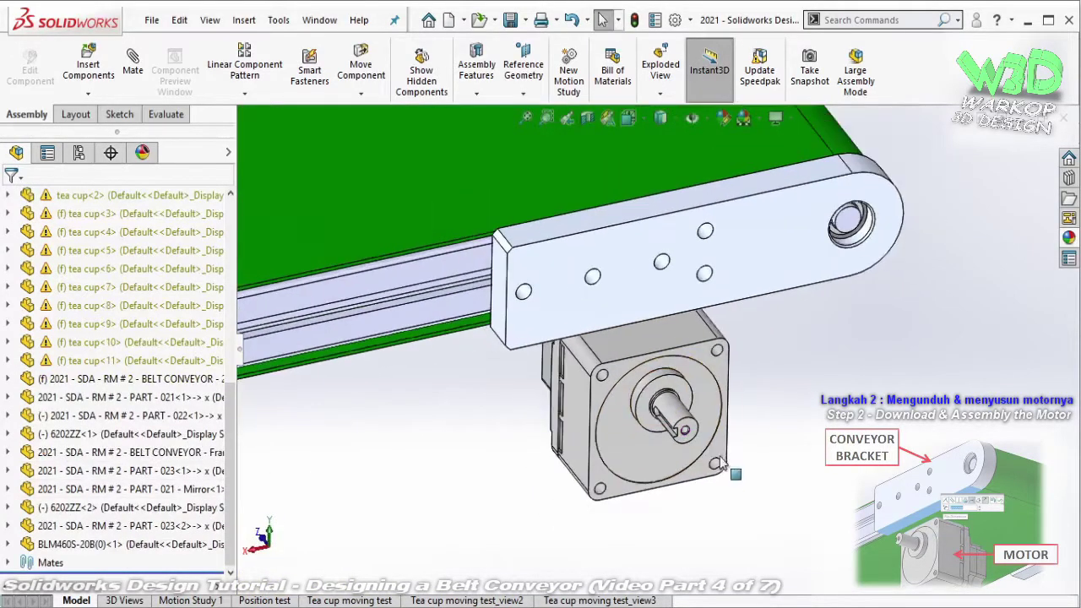
scroll(721, 461, down, 1)
scroll(632, 234, down, 2)
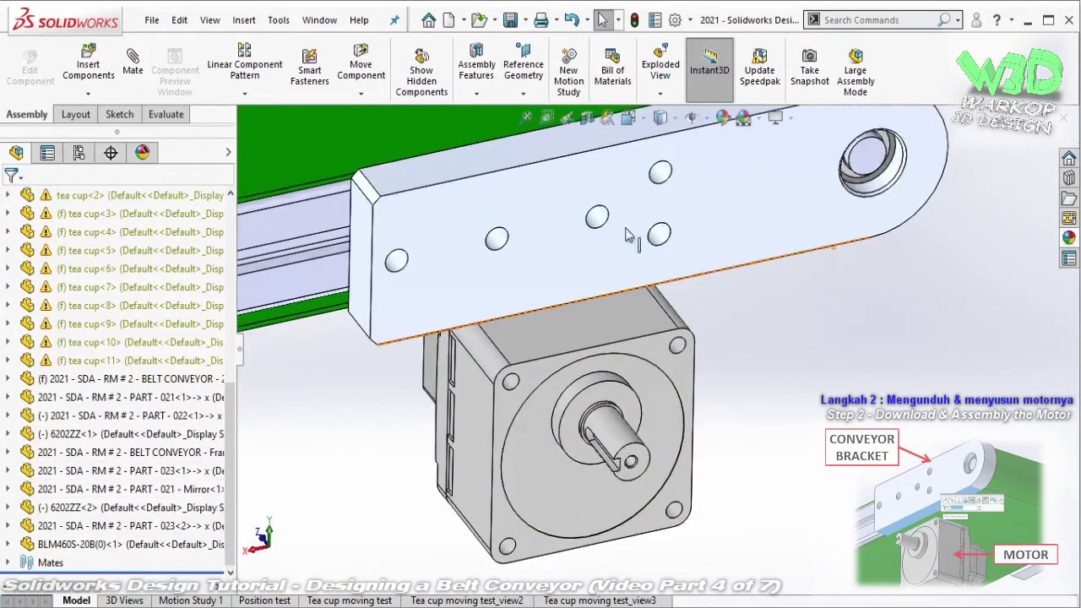
click(166, 114)
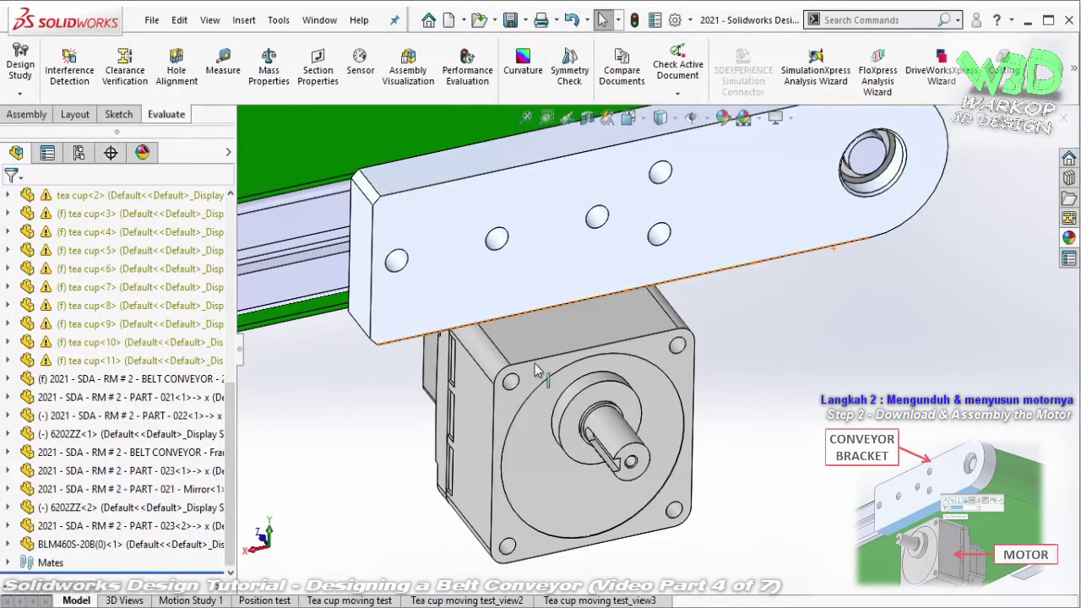
scroll(531, 346, up, 1)
scroll(530, 346, down, 1)
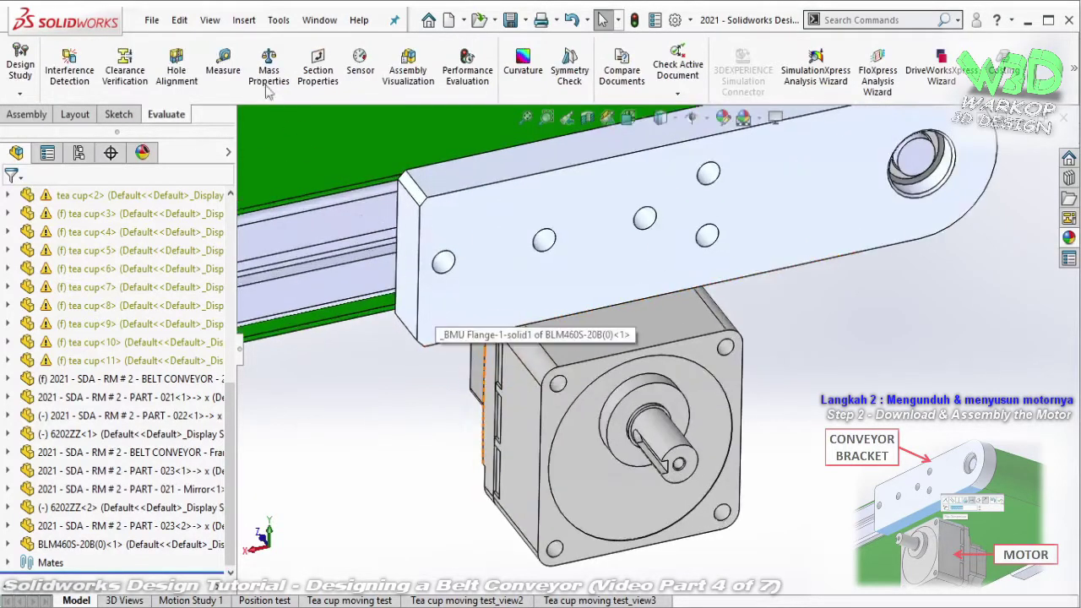
click(223, 65)
click(916, 162)
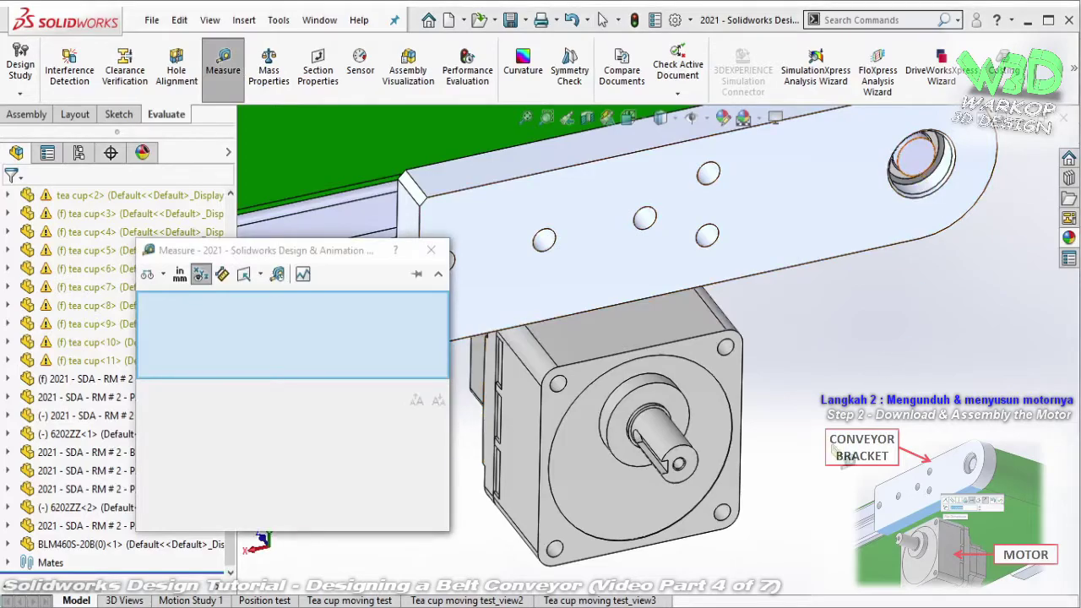
scroll(819, 458, down, 1)
click(642, 461)
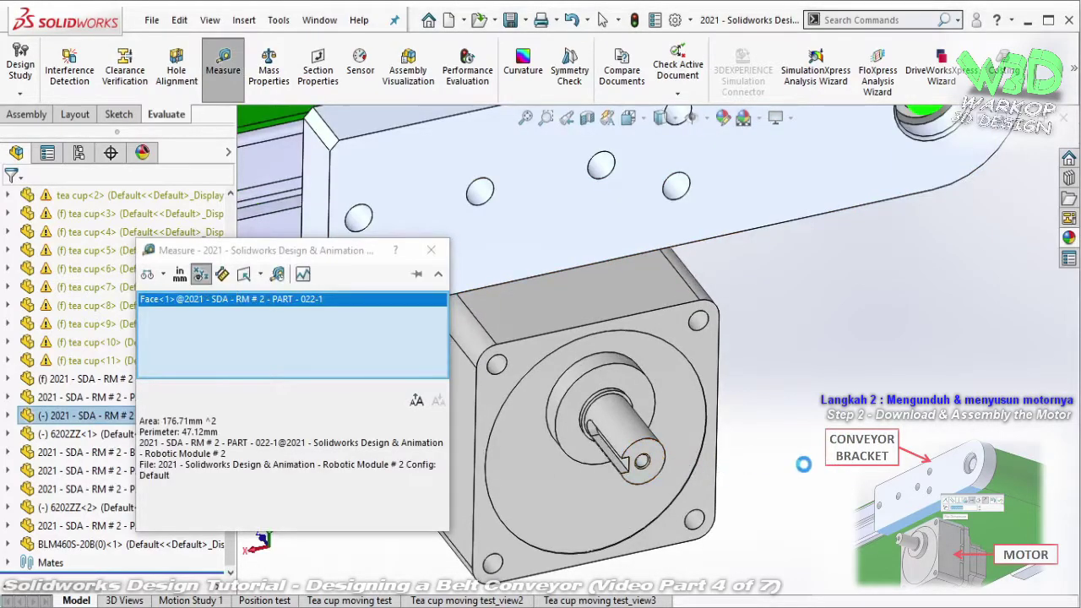
scroll(667, 316, up, 1)
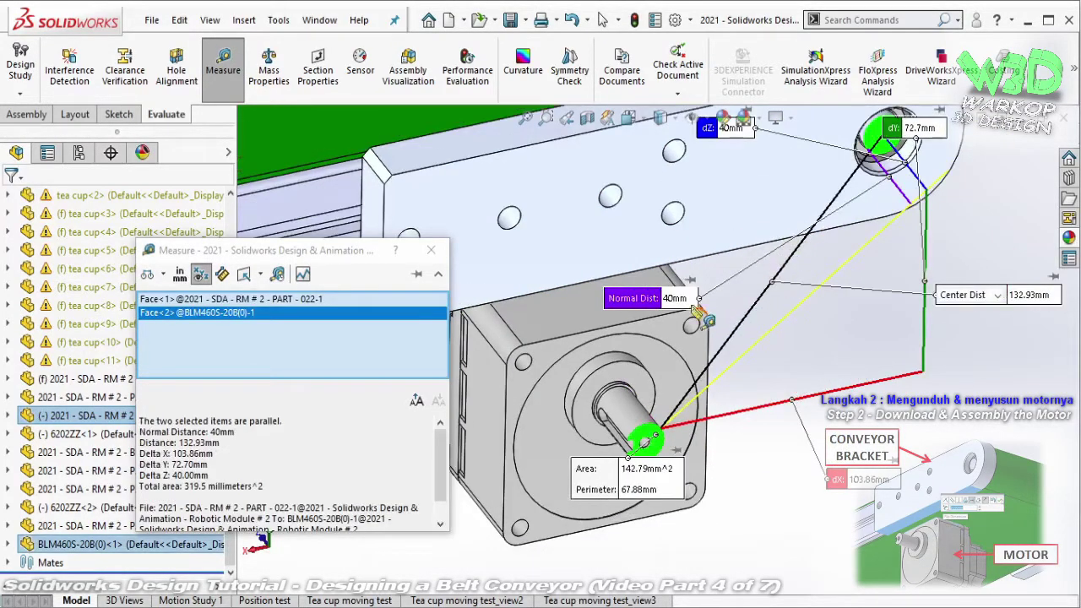
click(431, 250)
click(832, 350)
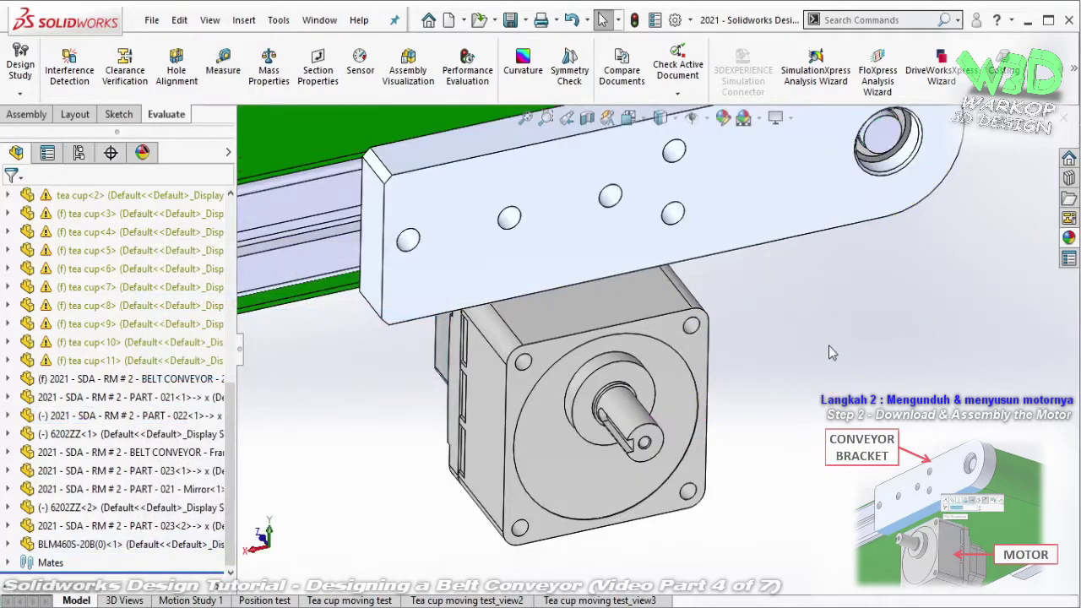
scroll(806, 353, up, 1)
scroll(806, 353, down, 1)
ctrl+middle_drag(782, 327, 750, 358)
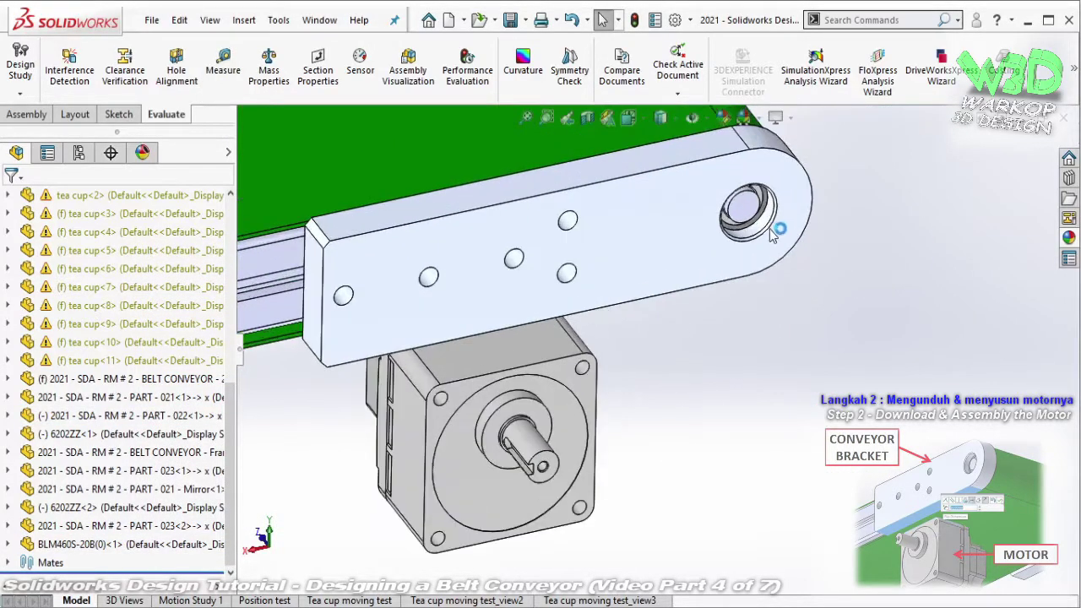
click(750, 218)
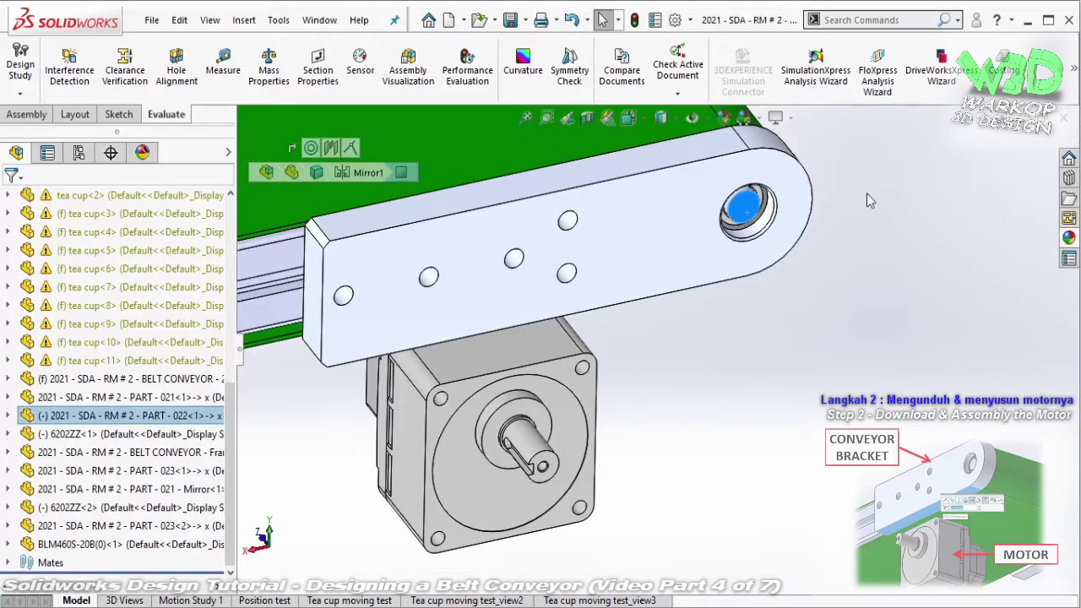
- Offset the bracket's end-hole face outward 40 mm with Move Face, then exit bracket editing
click(279, 115)
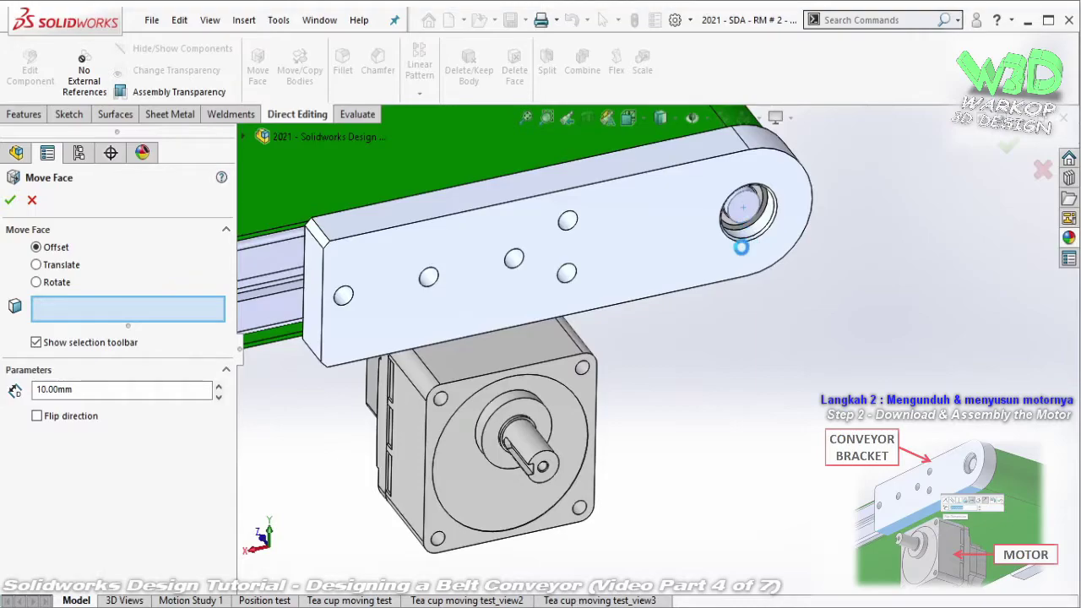
click(690, 258)
middle_drag(695, 261, 728, 284)
double_click(51, 391)
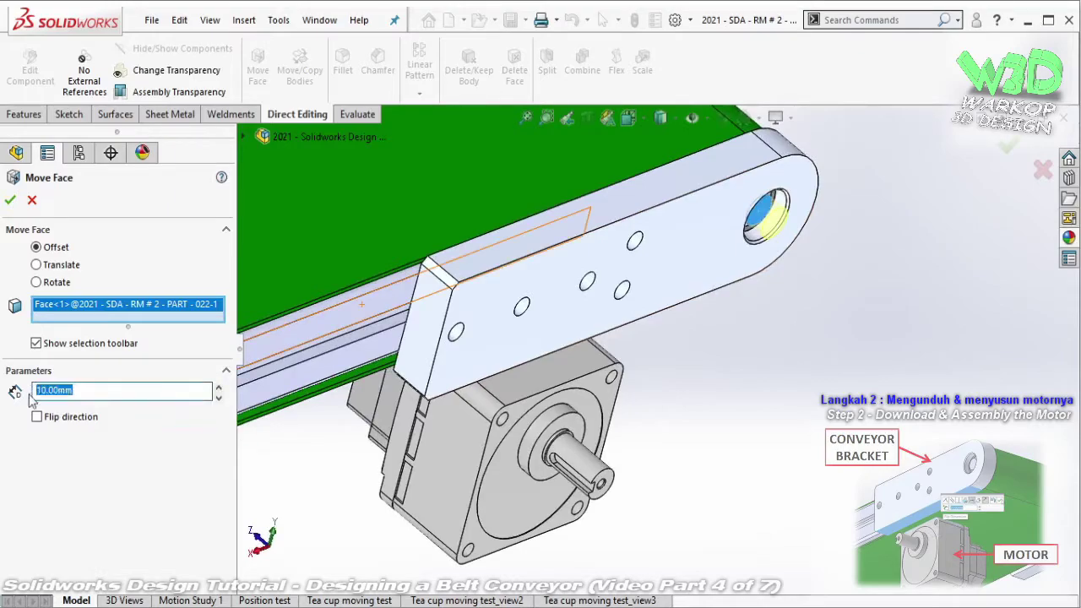
text(40)
key(Return)
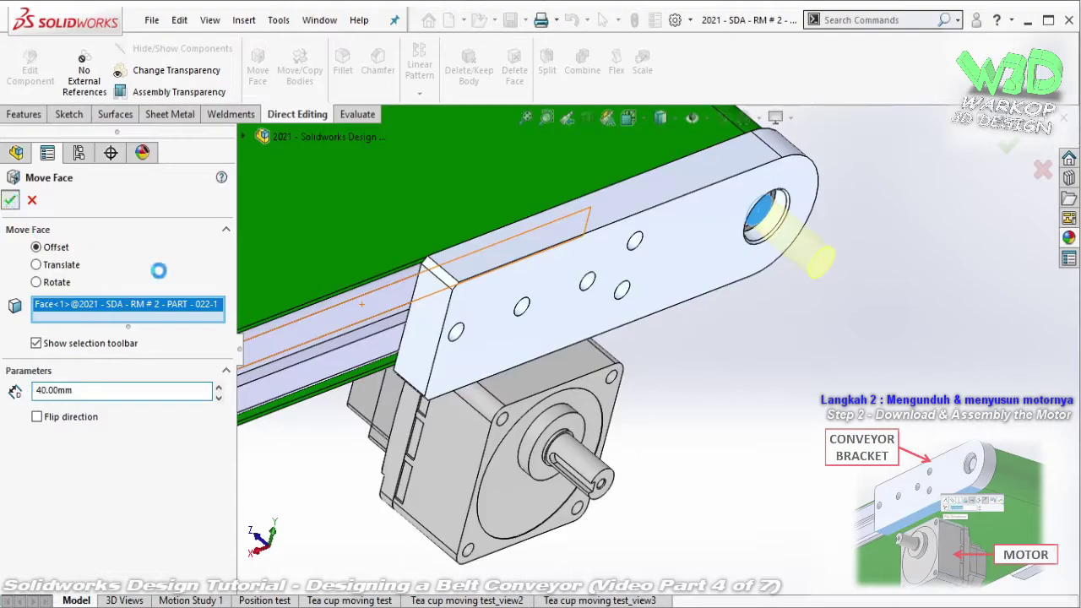
key(Return)
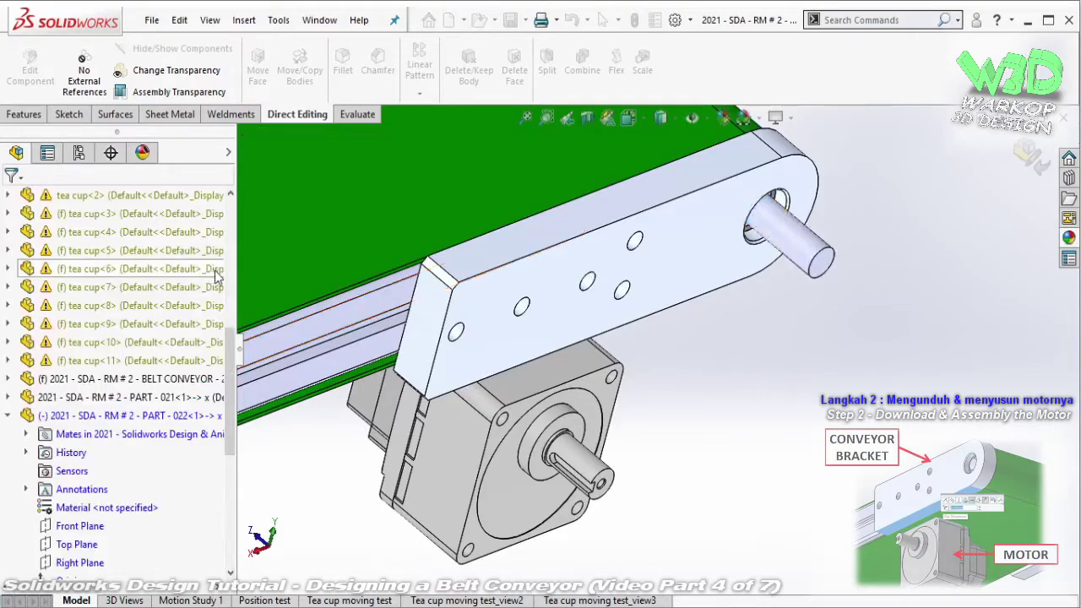
click(30, 67)
mouse_move(610, 316)
middle_down()
mouse_move(514, 230)
mouse_move(543, 299)
mouse_move(608, 306)
mouse_move(686, 338)
mouse_move(683, 299)
mouse_move(582, 321)
mouse_move(668, 340)
middle_up()
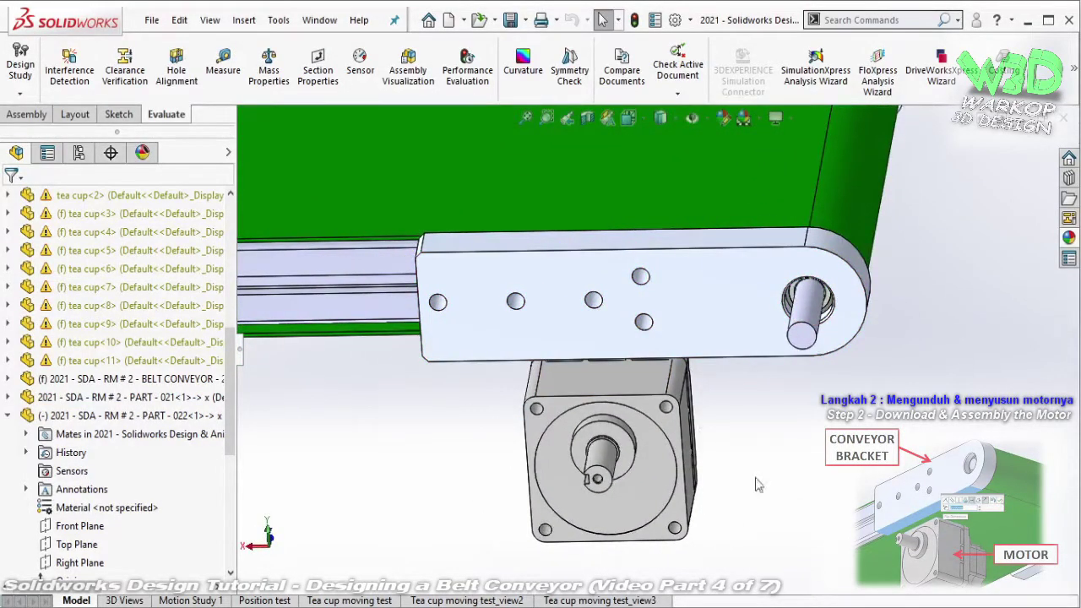
- Sketch a corner rectangle on the bracket plate face extending below the bracket
mouse_move(758, 485)
middle_down()
mouse_move(692, 386)
mouse_move(666, 280)
middle_up()
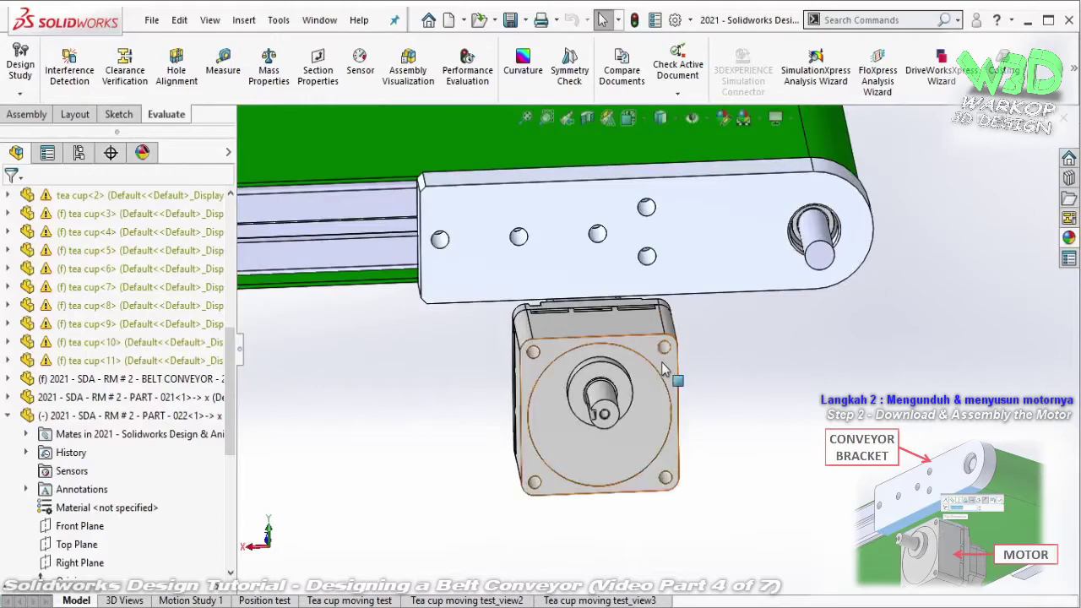
click(614, 284)
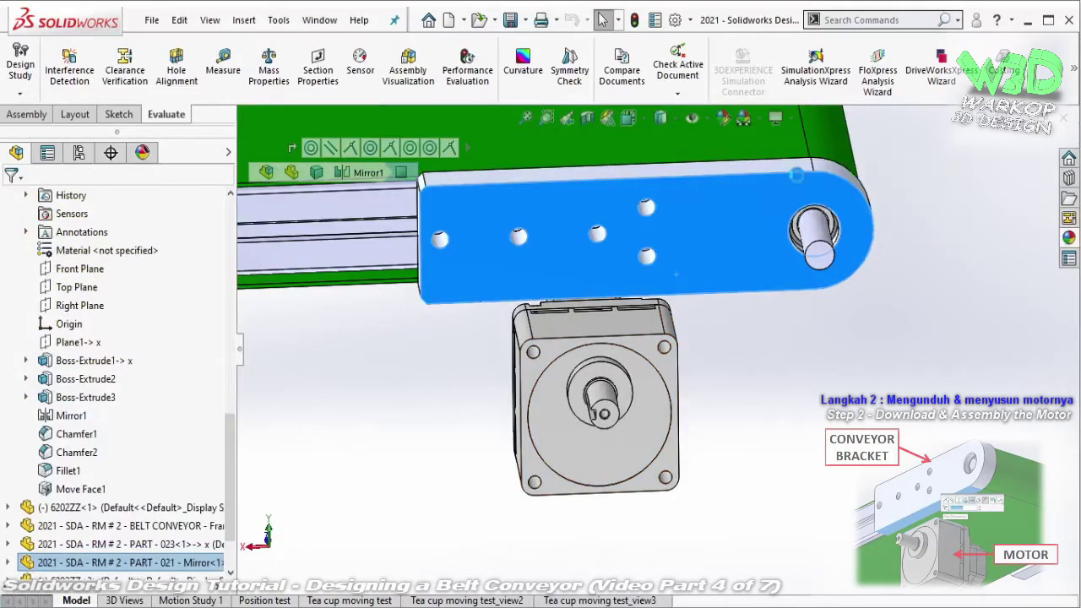
middle_drag(765, 248, 545, 284)
scroll(527, 267, up, 5)
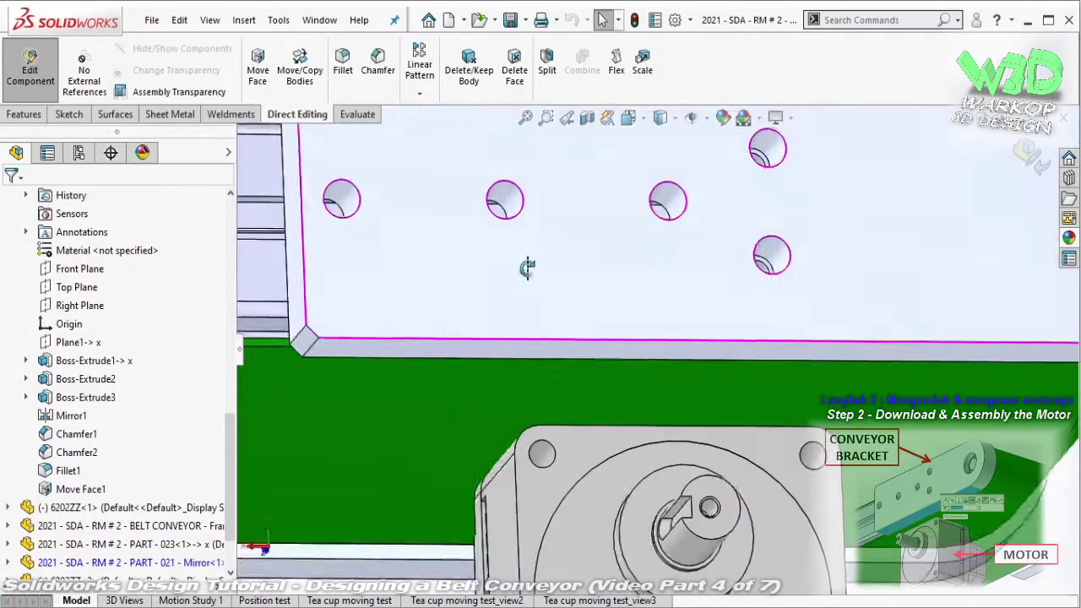
click(549, 280)
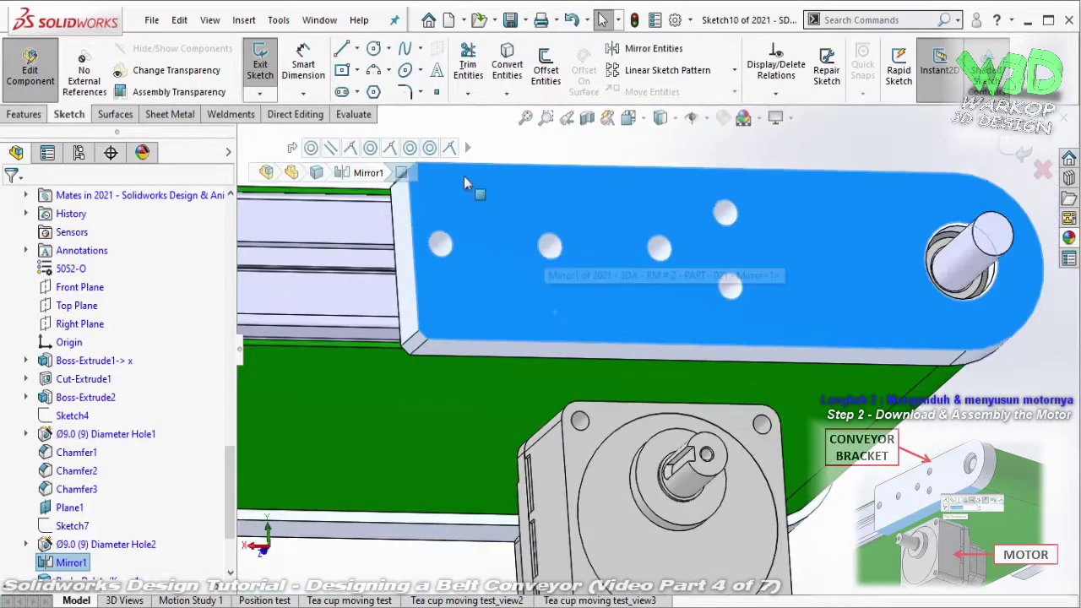
click(360, 78)
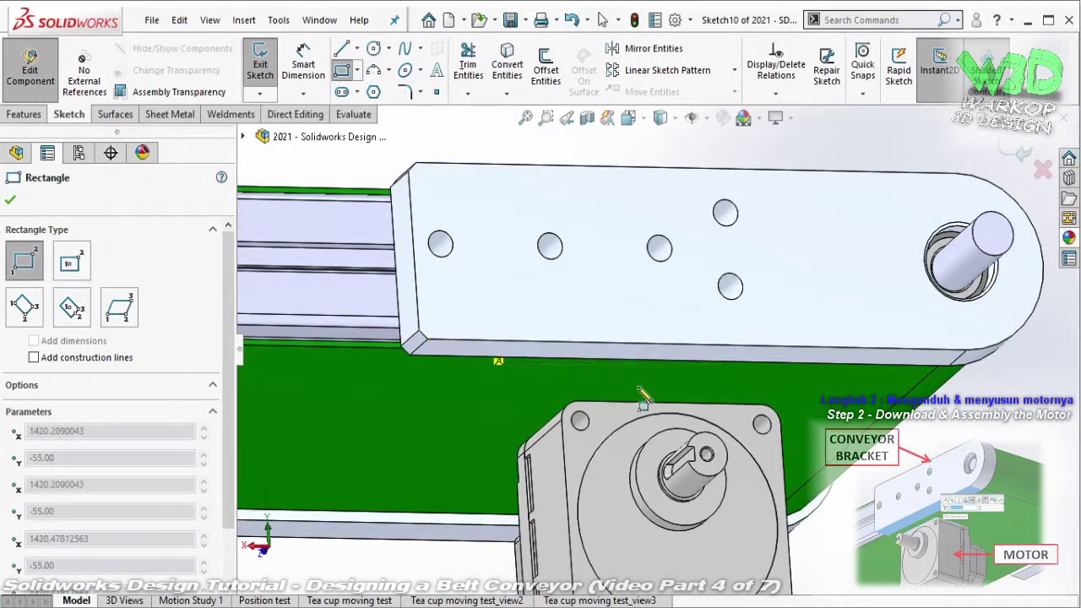
click(476, 341)
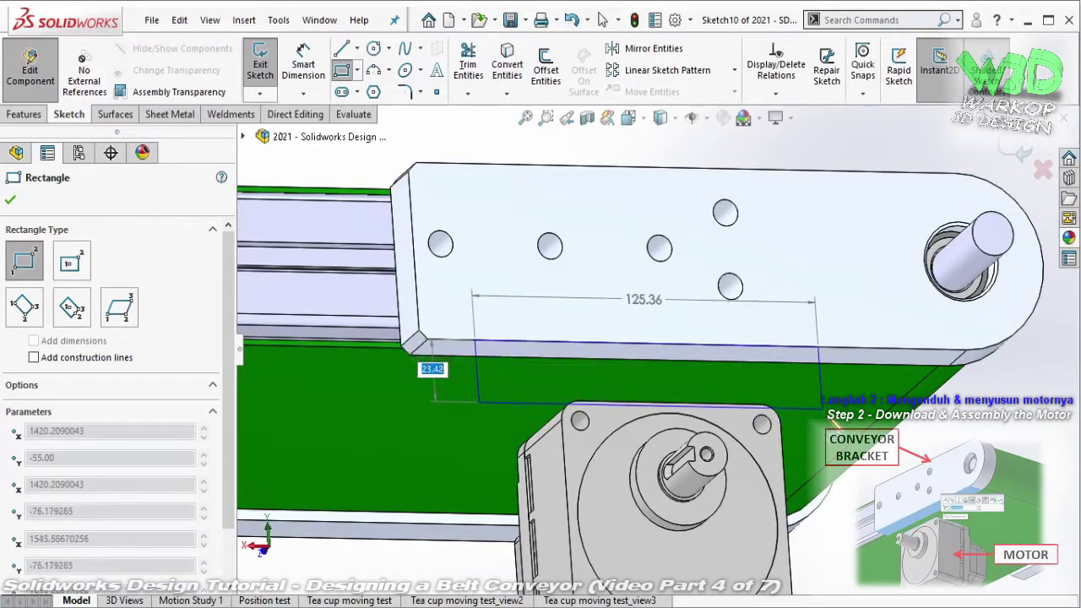
click(824, 413)
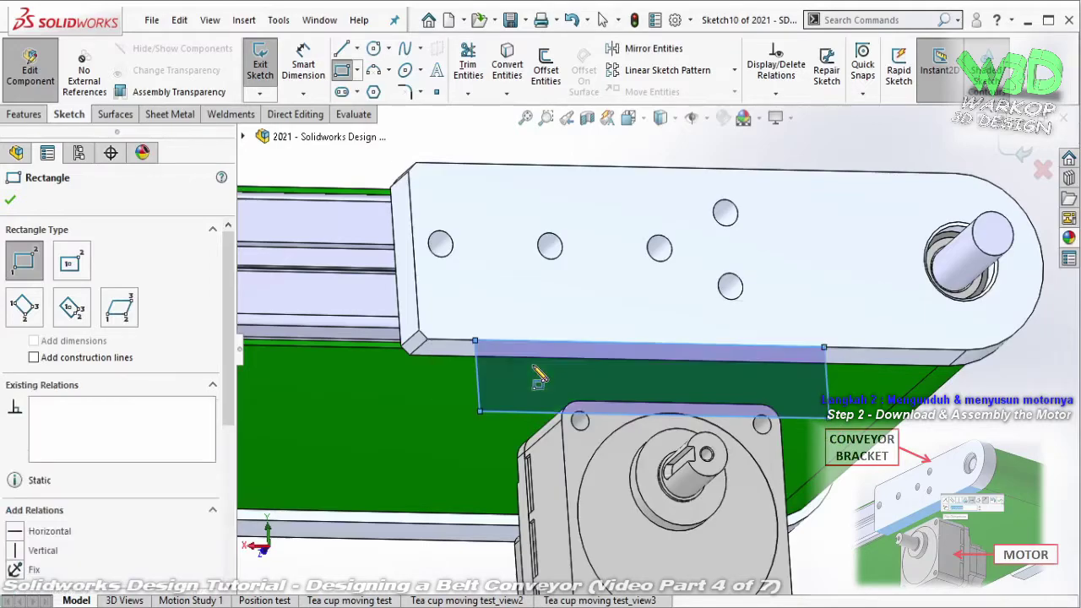
key(Escape)
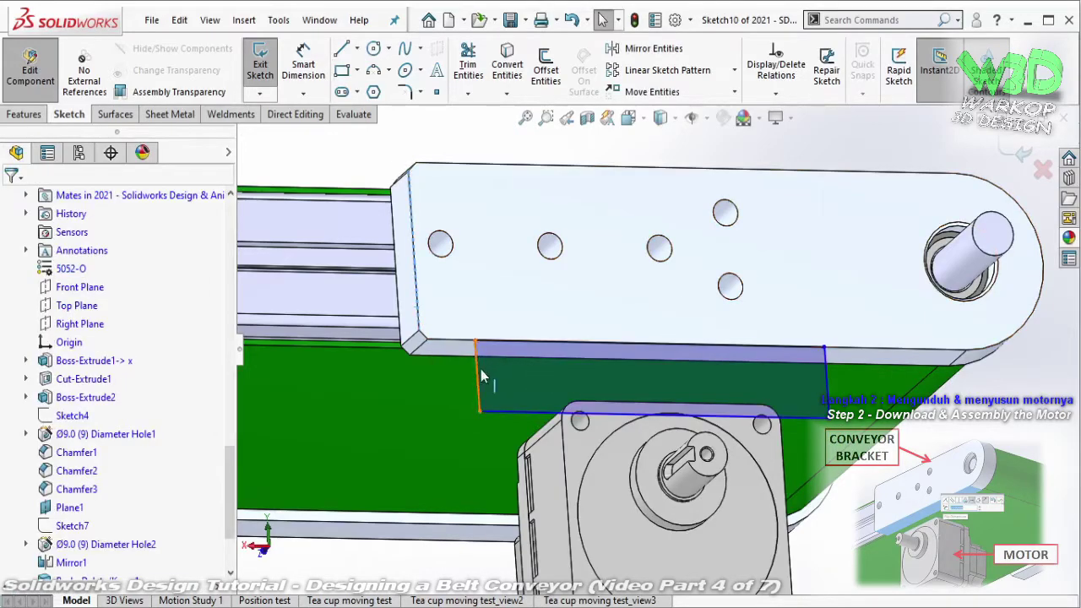
- Make the rectangle's left line collinear with the bracket end edge and widen its right side
click(477, 375)
ctrl+click(418, 279)
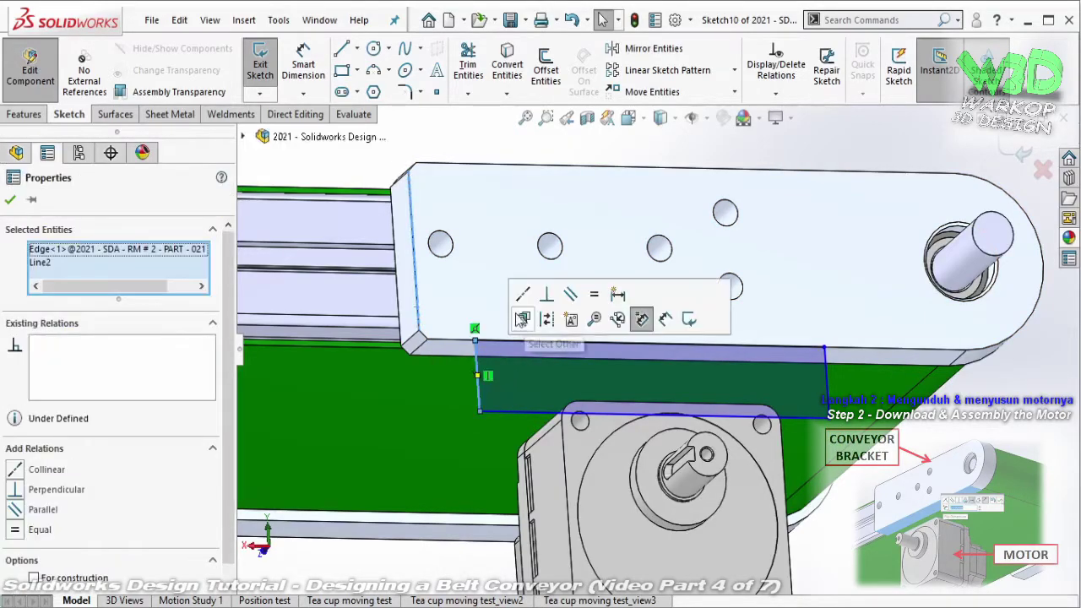
click(524, 294)
key(Escape)
middle_drag(727, 372, 767, 372)
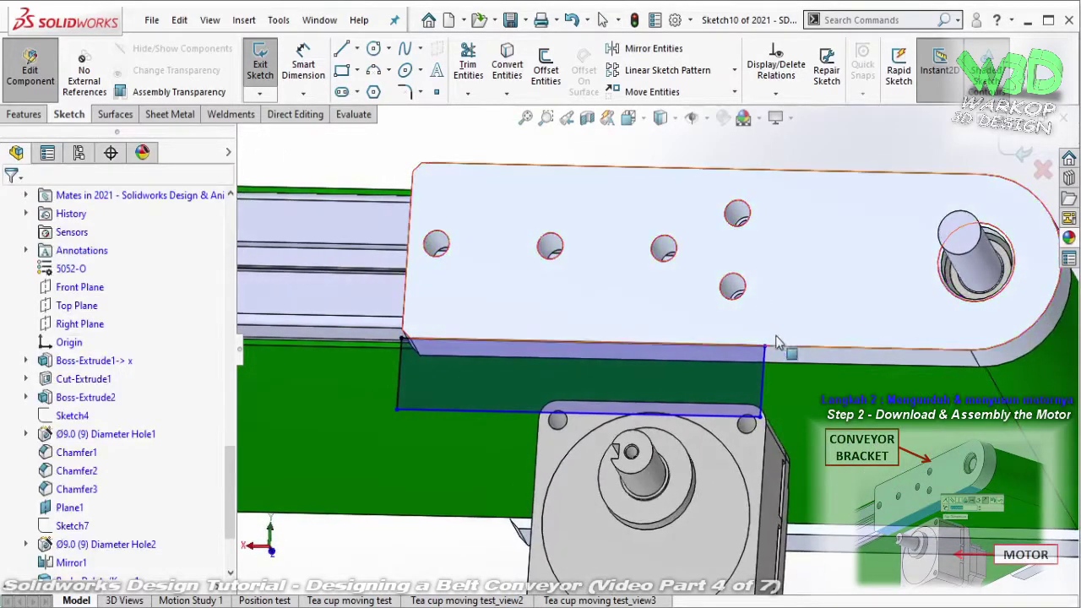
drag(769, 372, 908, 395)
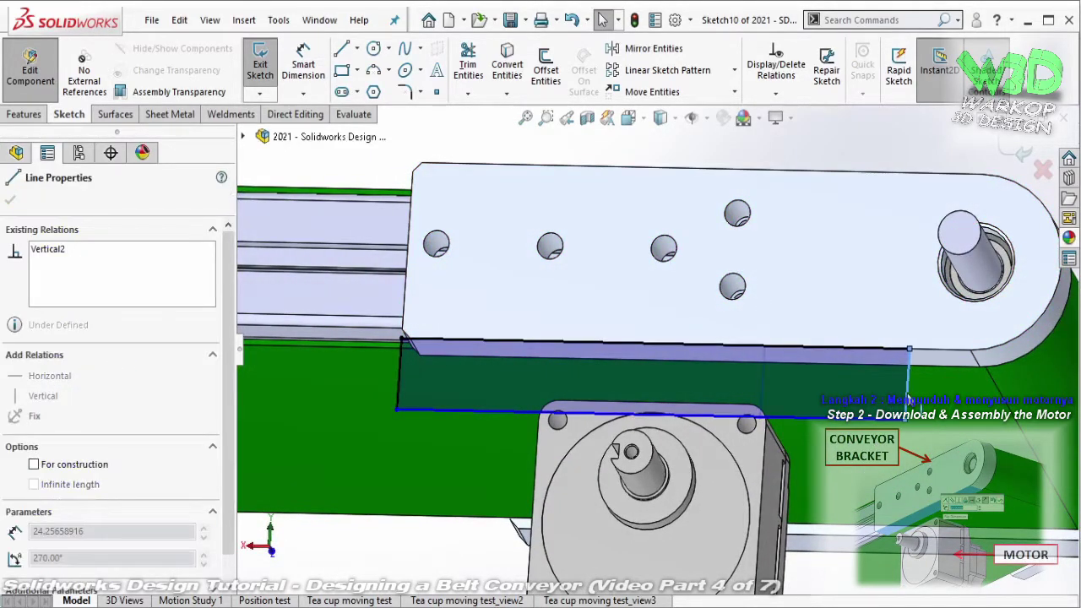
key(Escape)
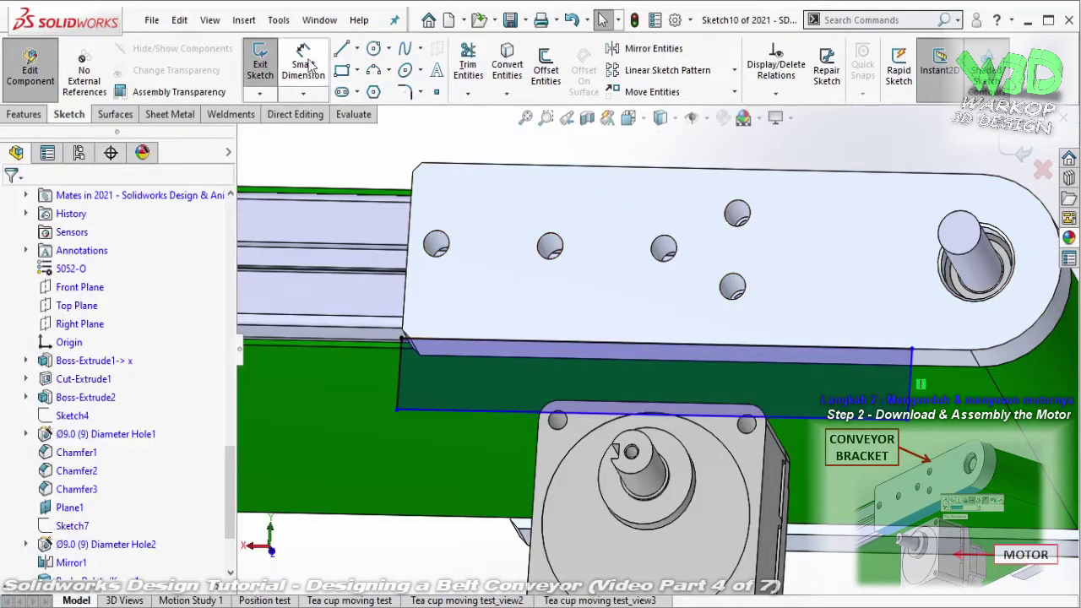
- Dimension the rectangle 20 mm from the bracket's end edge and 30 mm tall
click(306, 66)
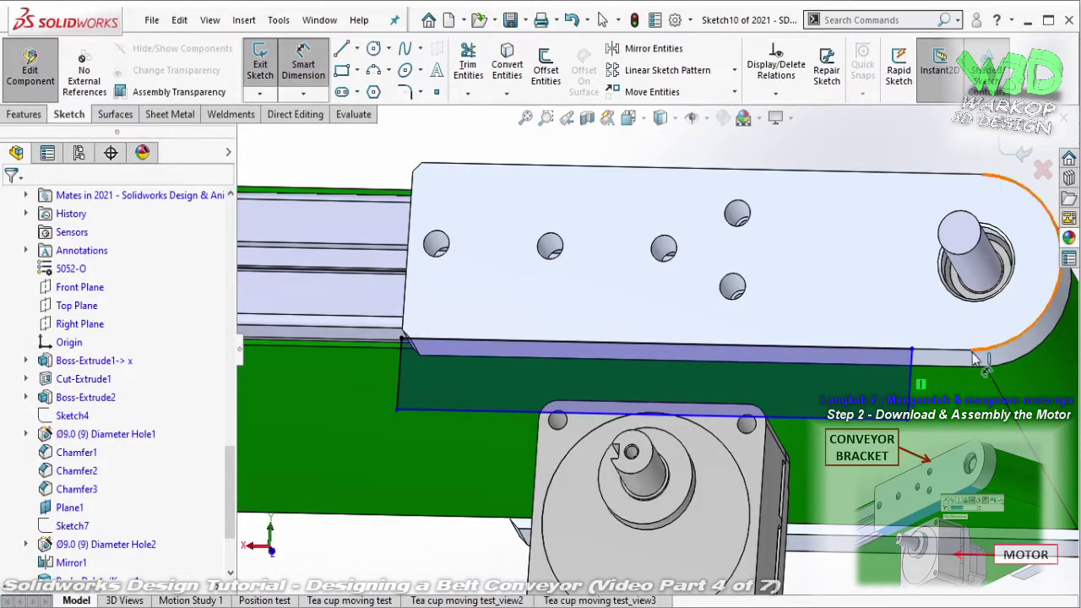
click(922, 358)
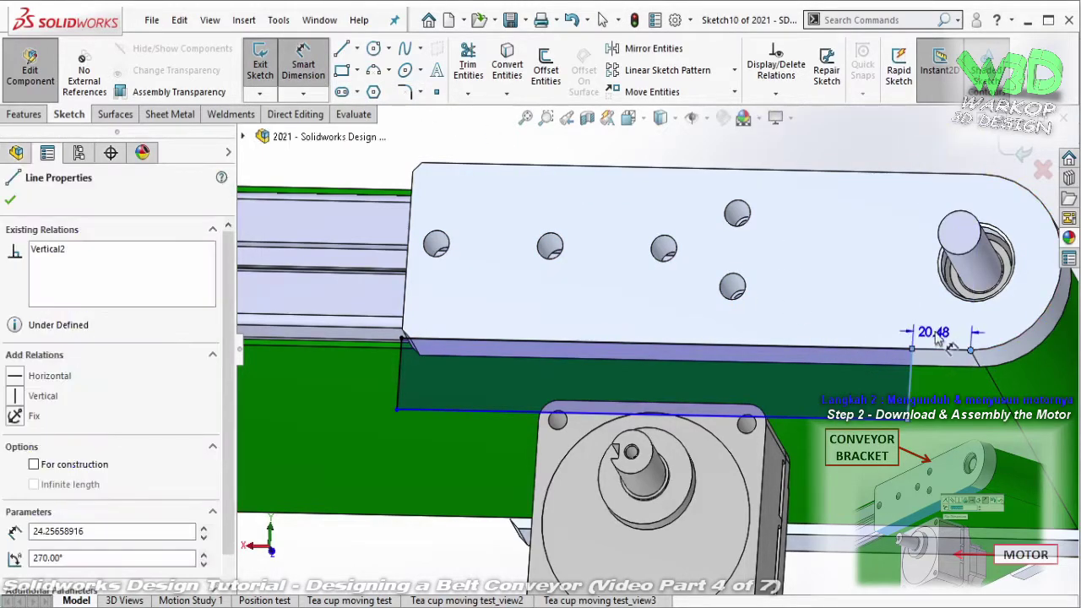
click(944, 336)
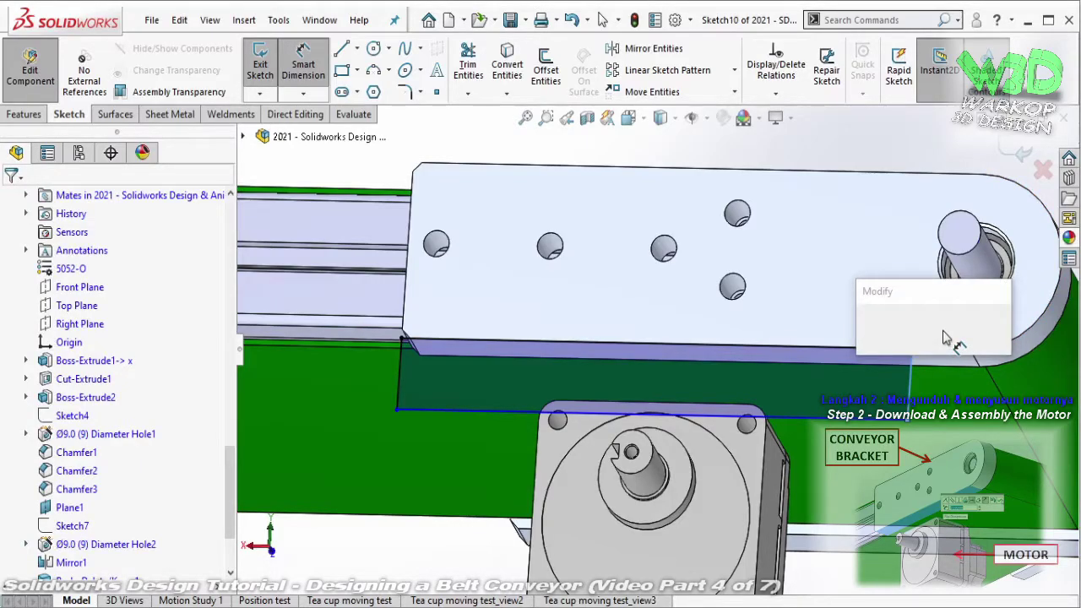
text(20)
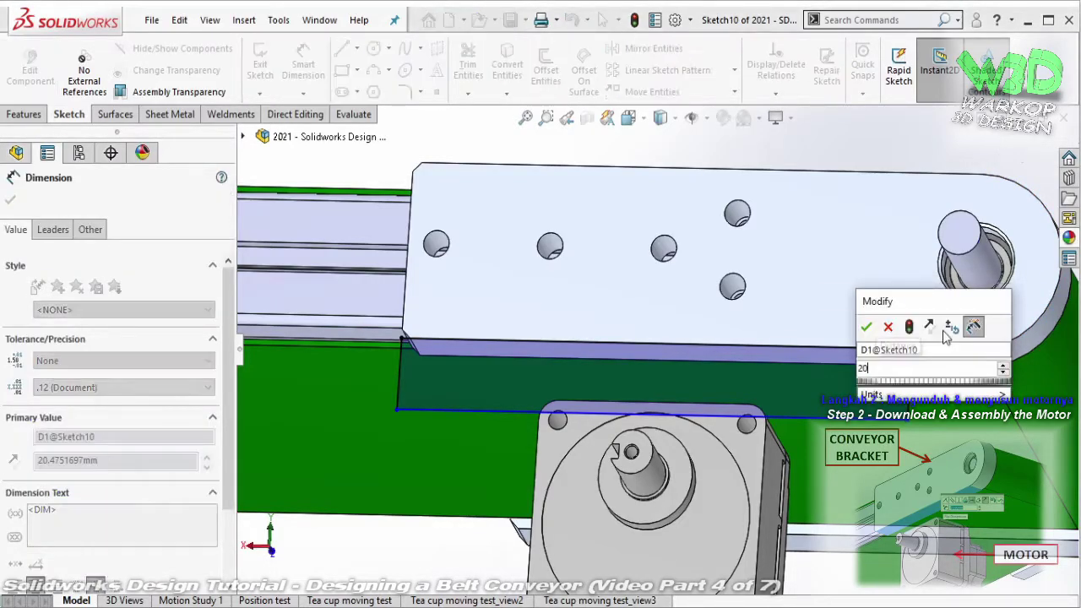
click(866, 329)
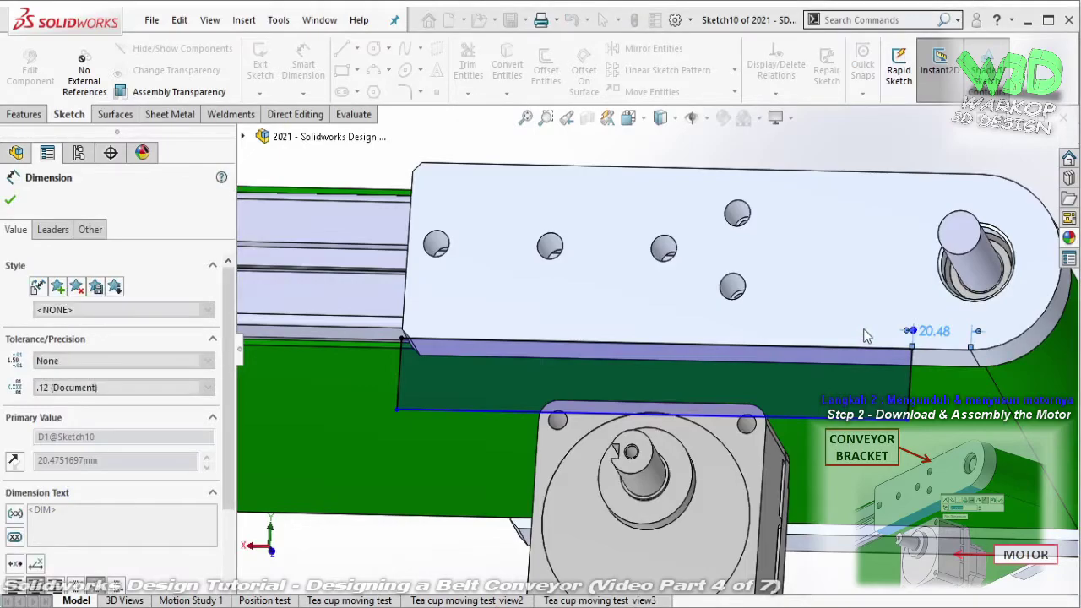
key(Escape)
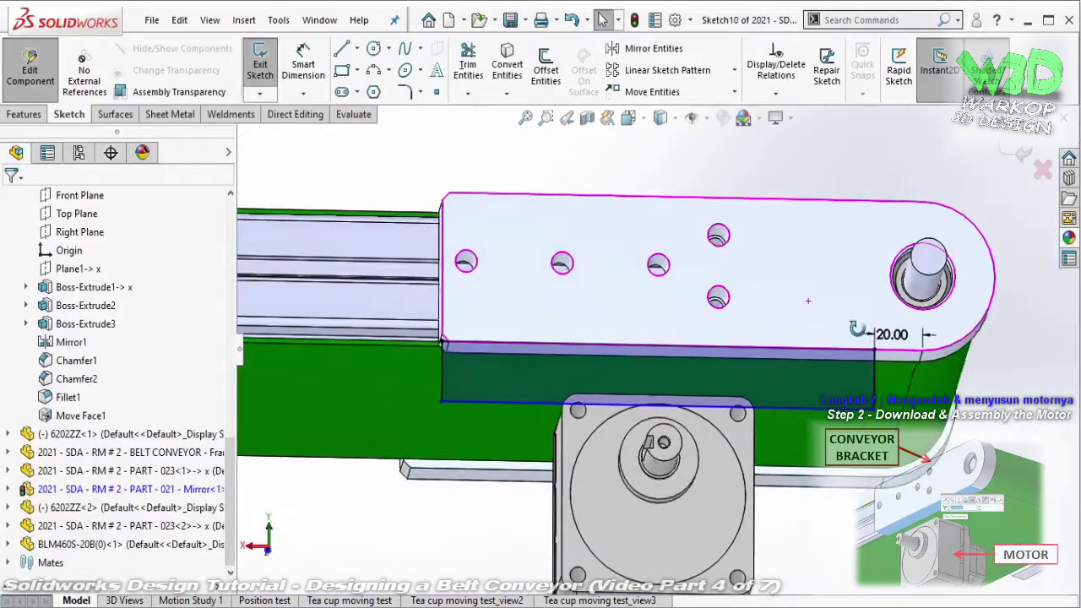
mouse_move(866, 413)
mouse_down()
mouse_move(866, 441)
mouse_move(866, 431)
mouse_up()
key(Escape)
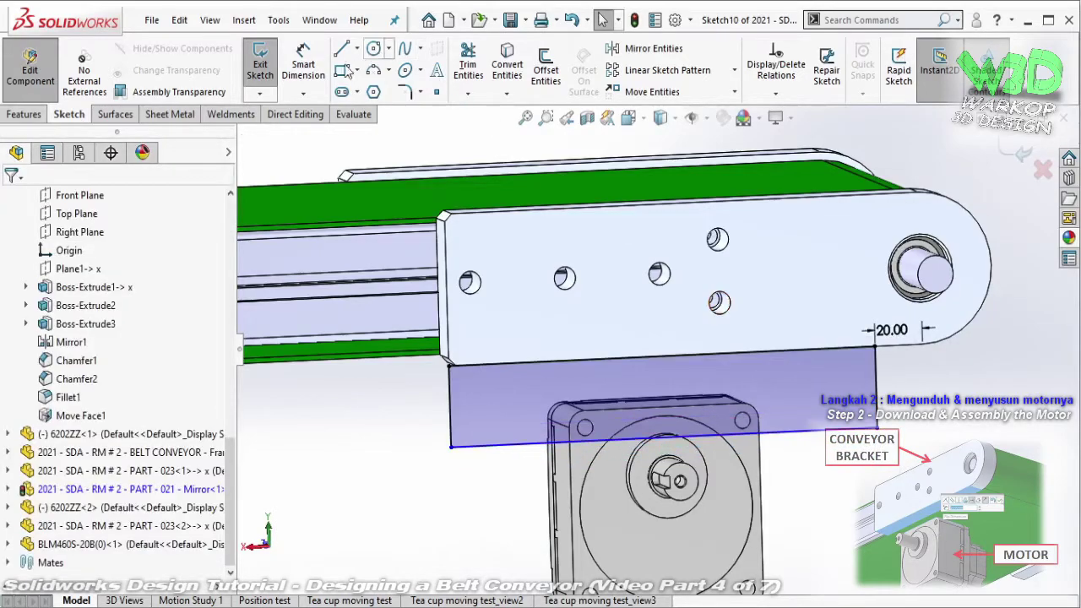
click(303, 67)
click(877, 399)
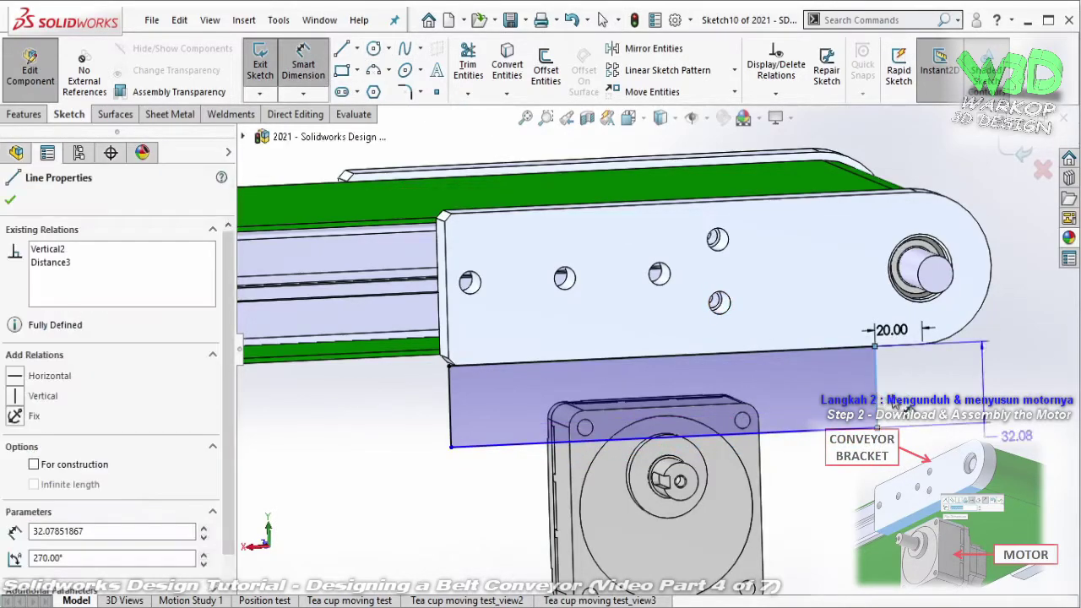
click(912, 405)
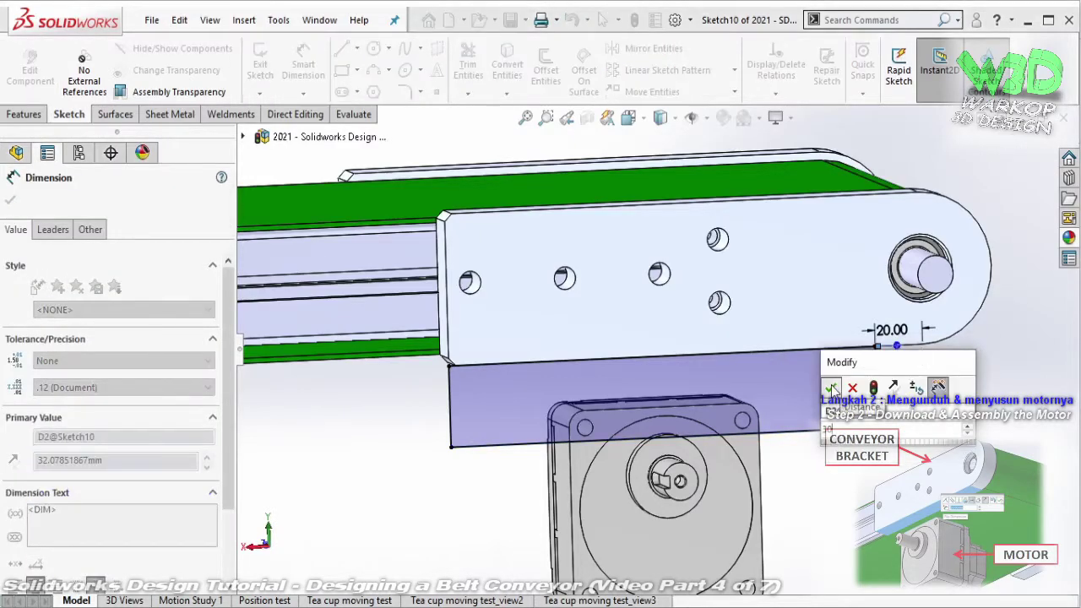
key(Return)
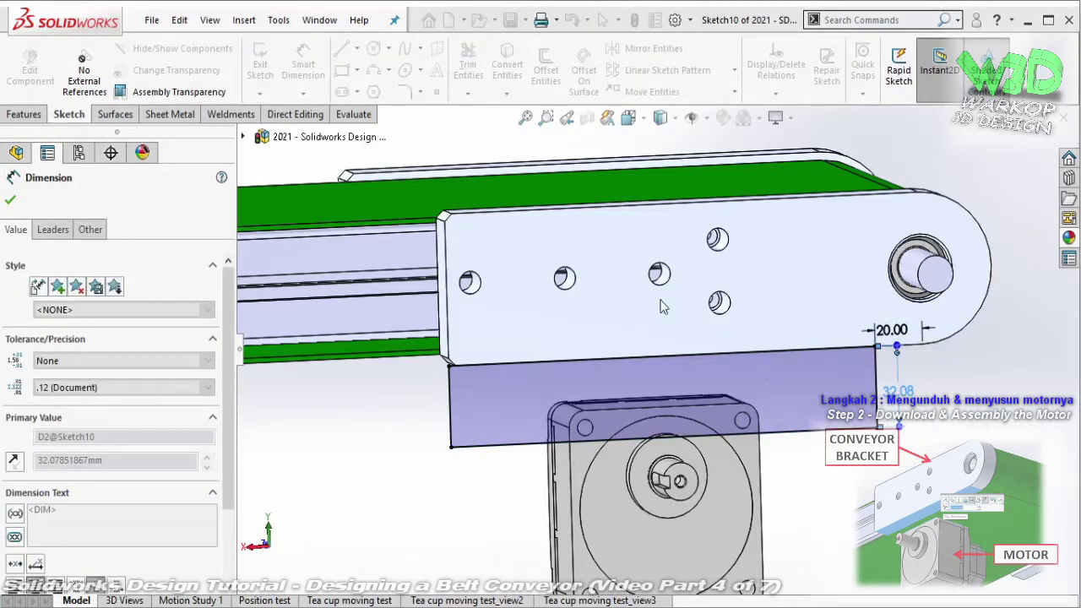
click(664, 304)
- Extrude the rectangle as a boss Up To Vertex at the plate's back edge
click(30, 115)
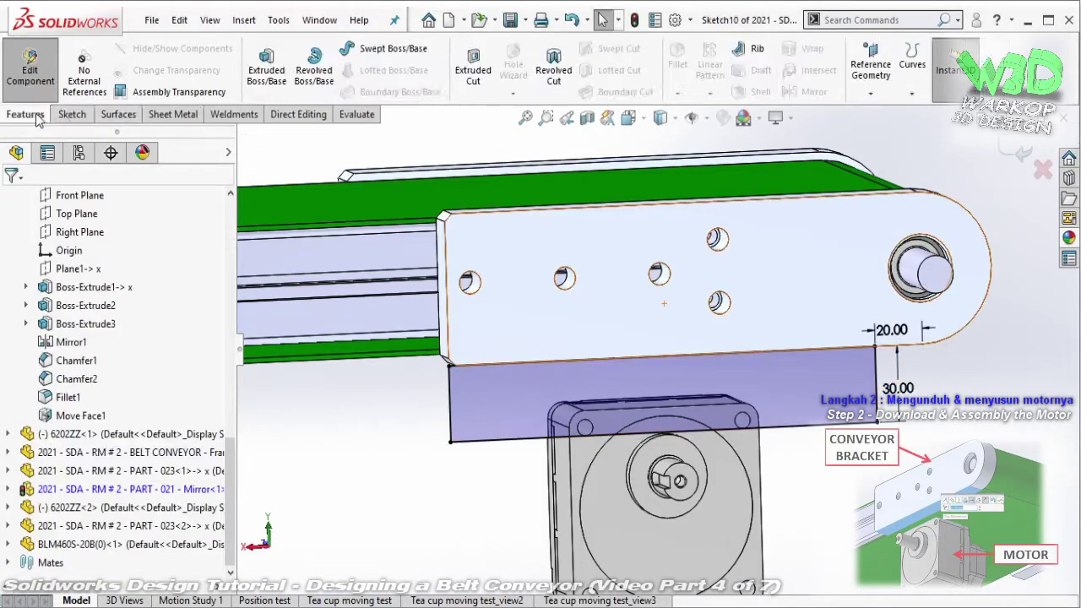
click(266, 66)
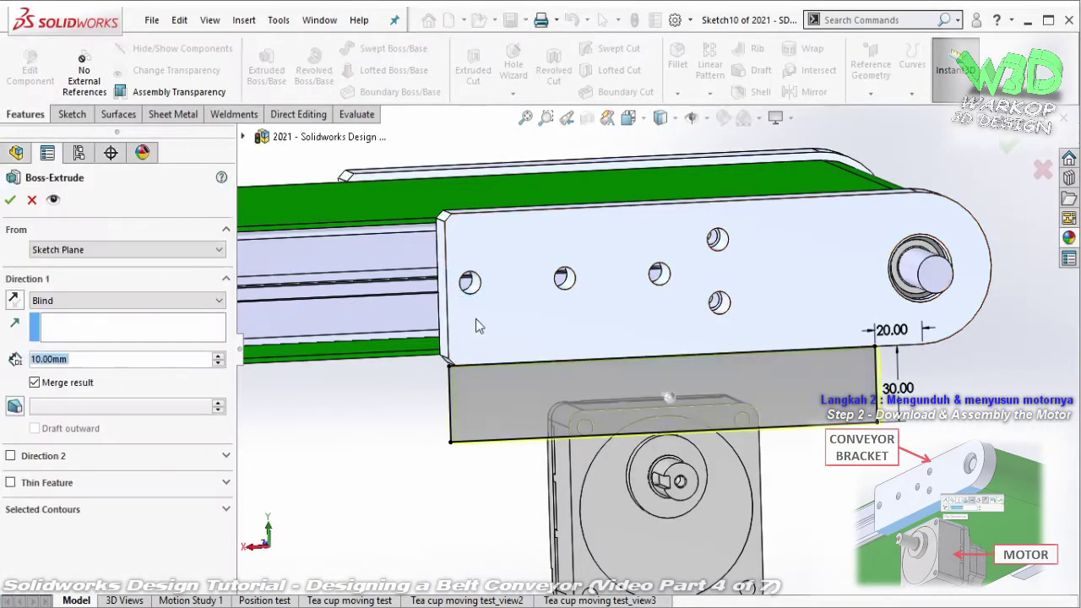
click(425, 287)
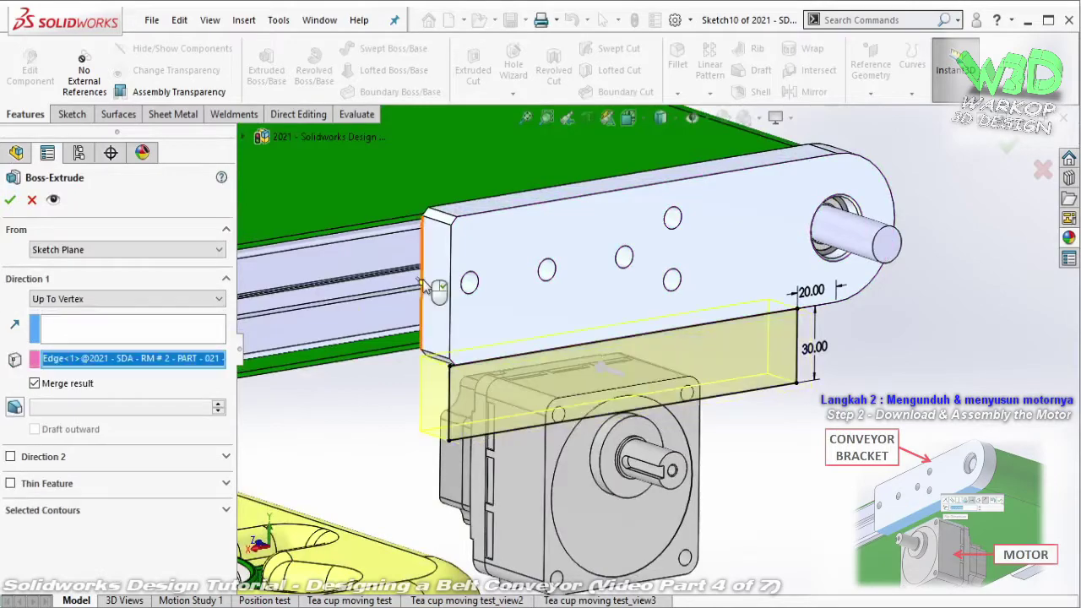
click(11, 200)
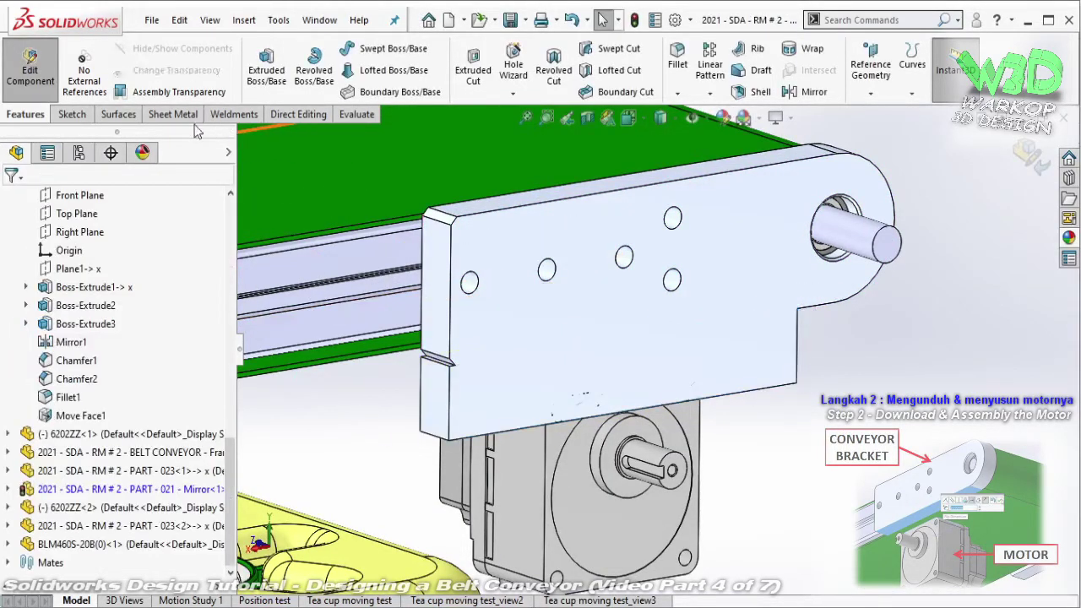
click(291, 118)
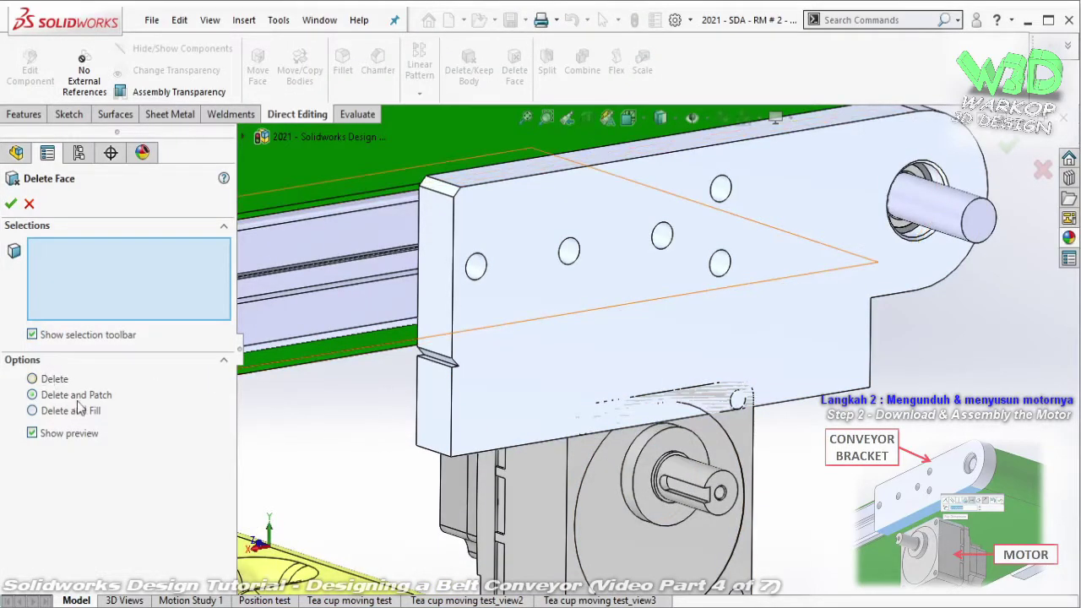
- Delete and patch the two notch faces along the bracket's lower edge
scroll(495, 366, down, 2)
scroll(495, 364, down, 3)
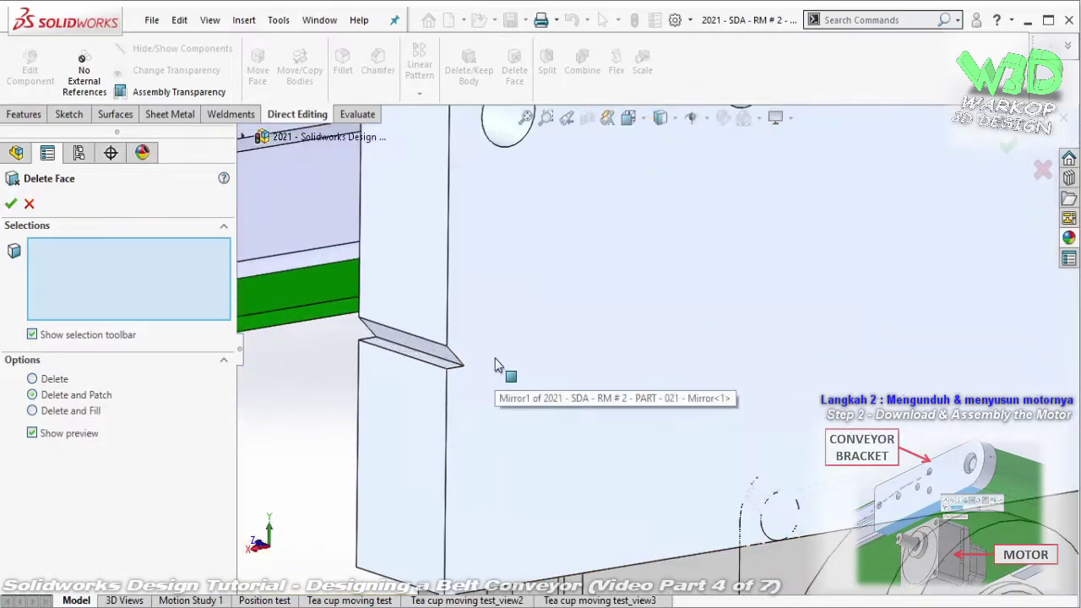
click(450, 371)
click(453, 362)
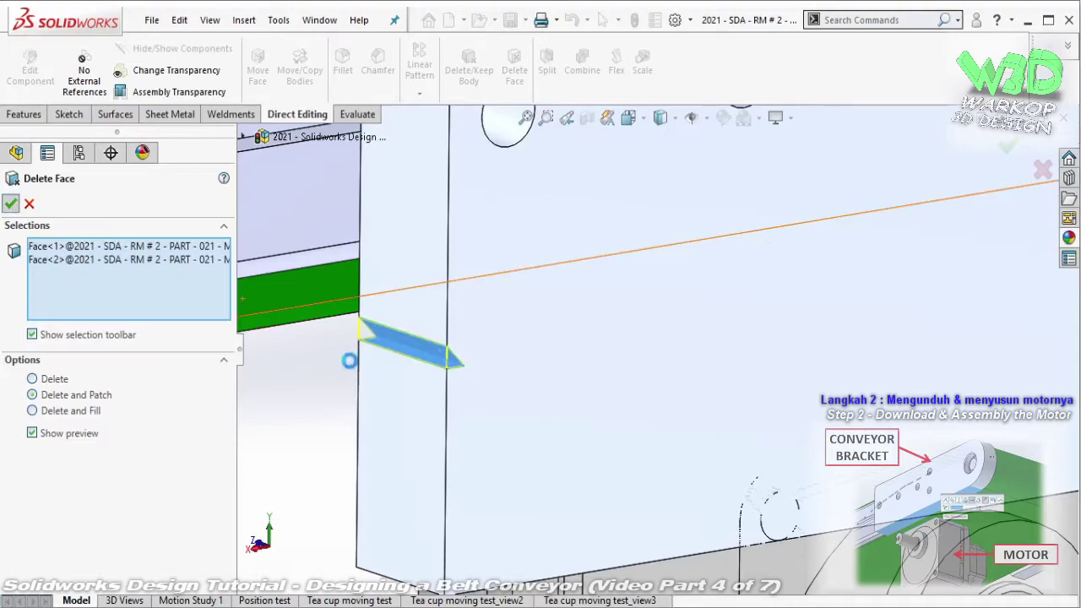
- Round the two step corner edges and the bottom-left corner with 10 mm fillets
scroll(619, 379, up, 3)
scroll(676, 367, up, 3)
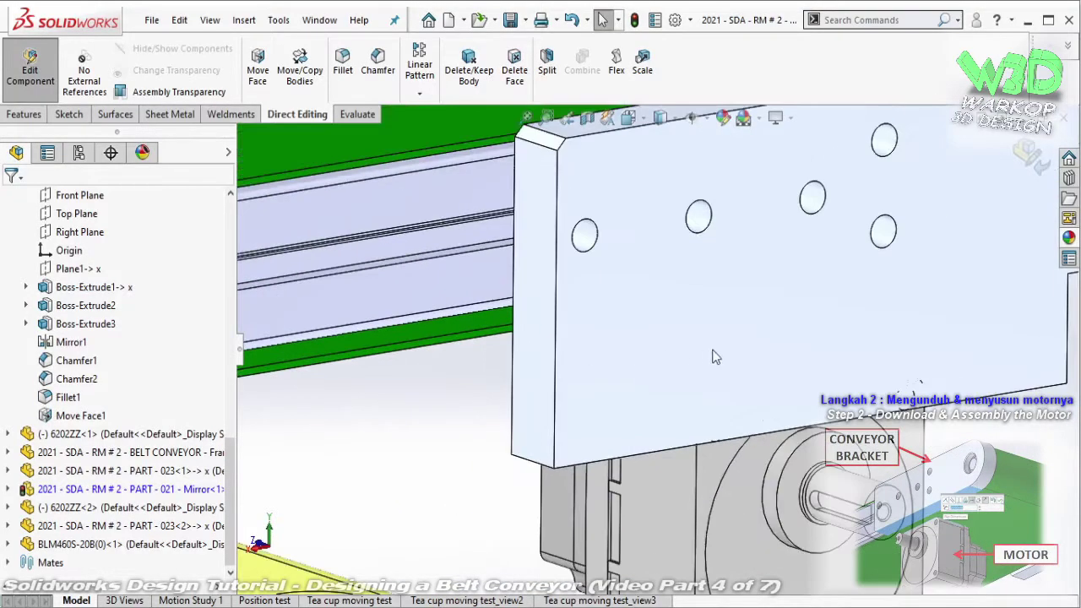
middle_drag(714, 357, 900, 353)
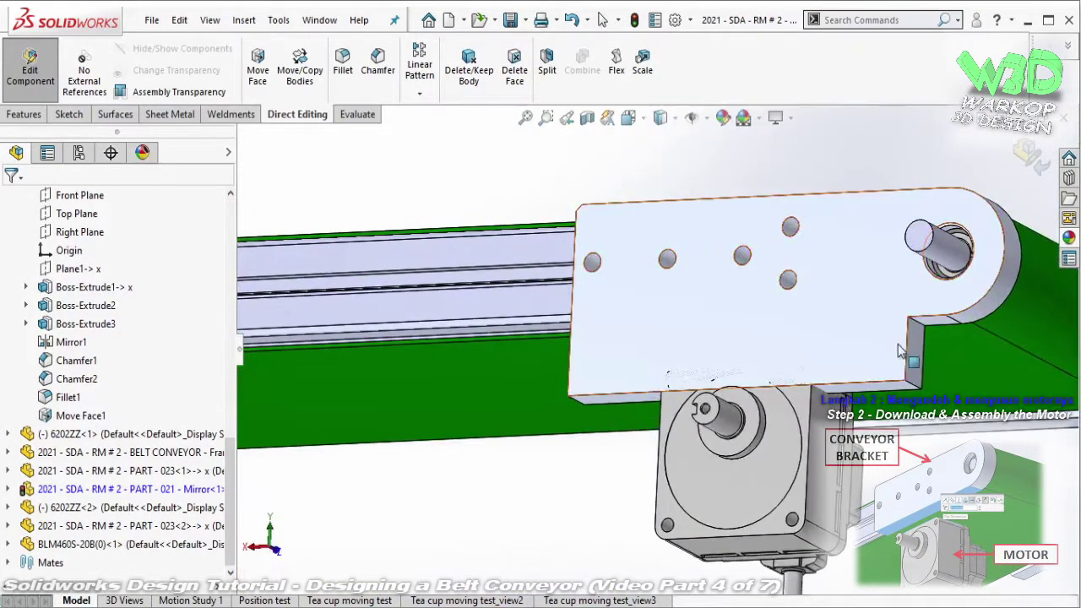
scroll(900, 353, down, 2)
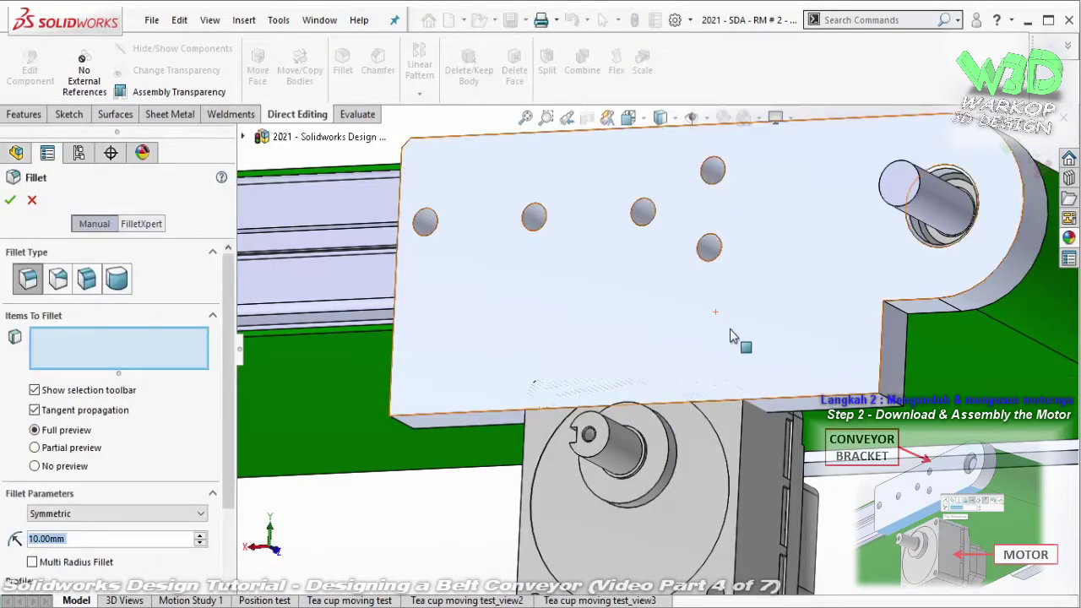
click(900, 316)
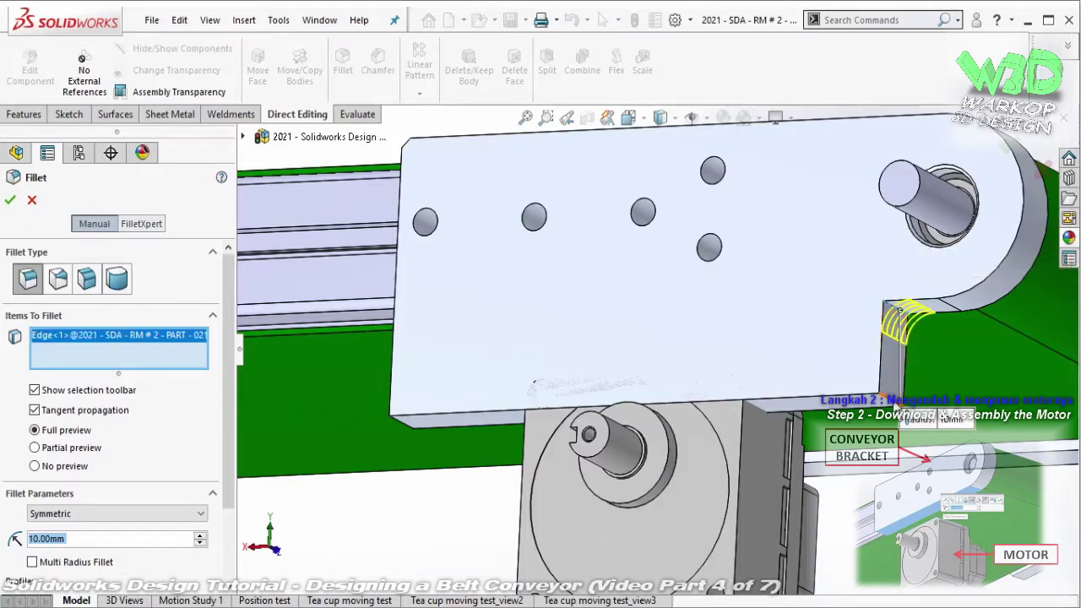
click(896, 406)
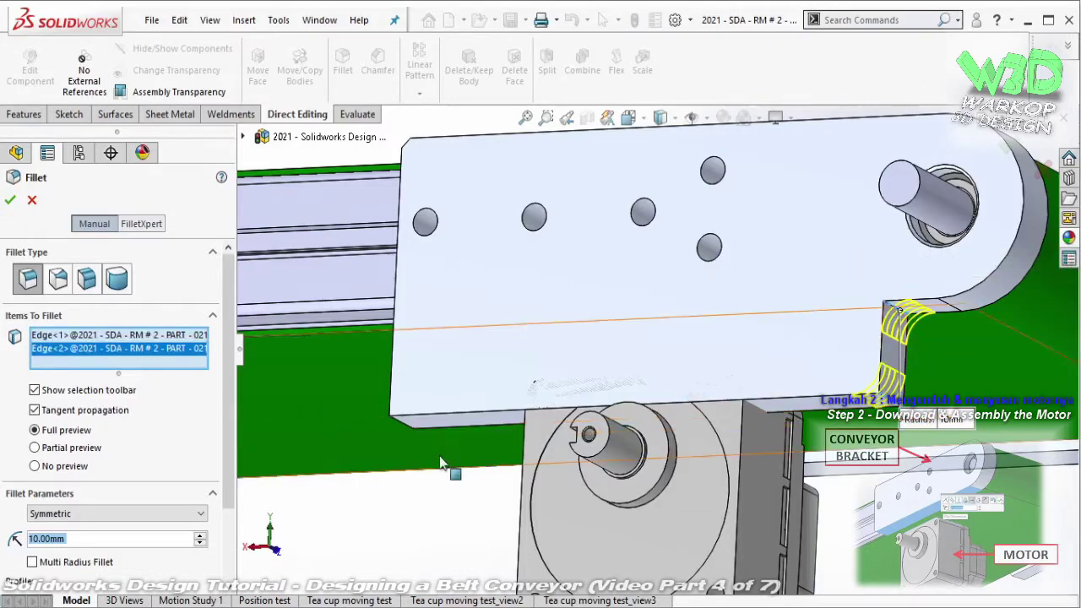
click(407, 427)
click(10, 199)
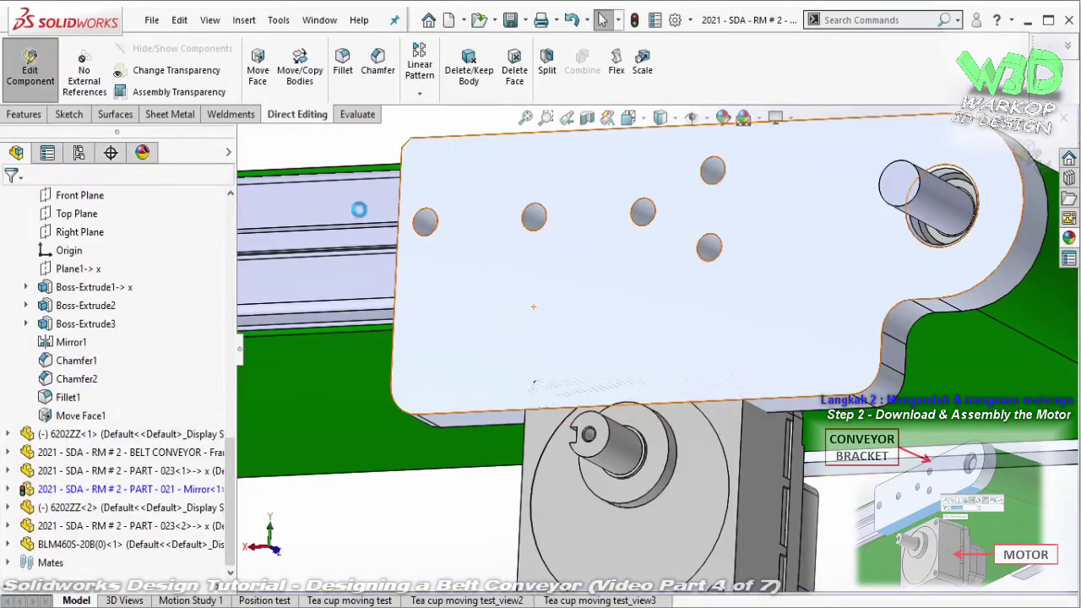
- Return to the assembly and change the Distance36 mate from 20.00mm to 50 mm
middle_drag(640, 299, 683, 357)
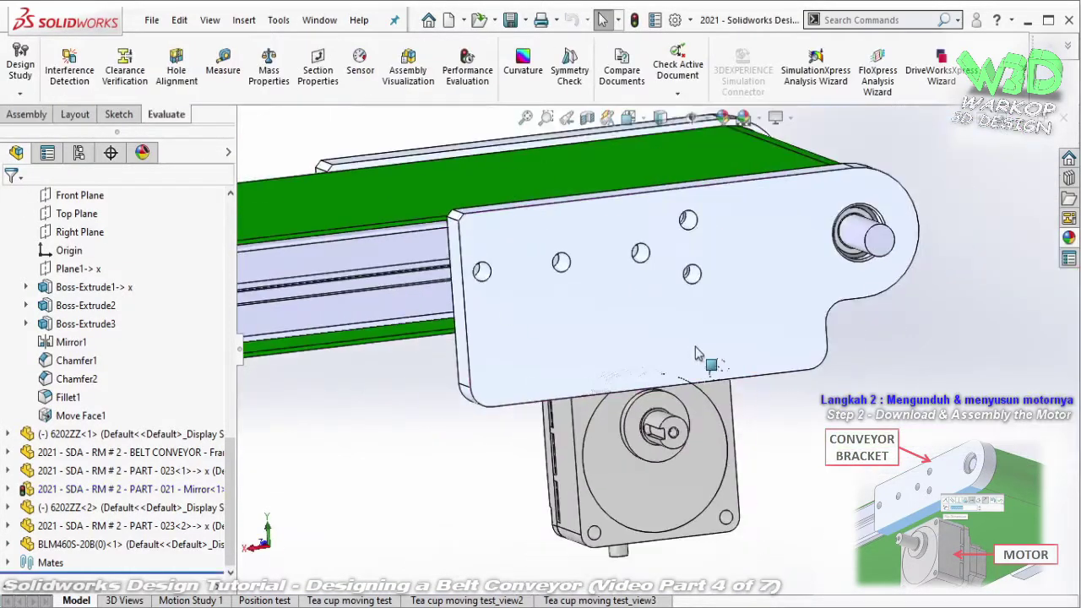
click(697, 434)
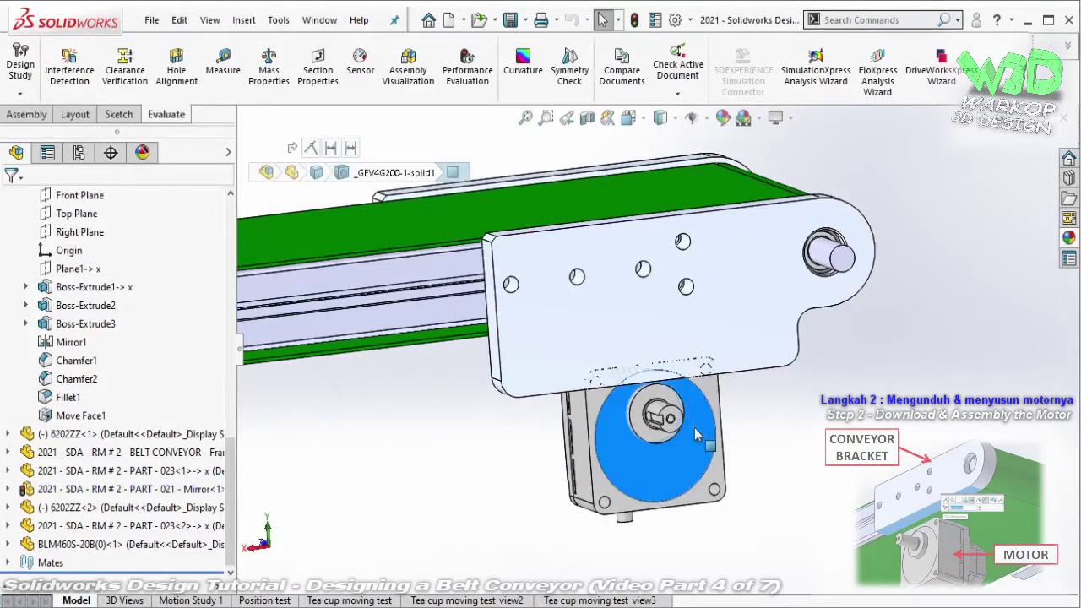
click(7, 544)
click(25, 342)
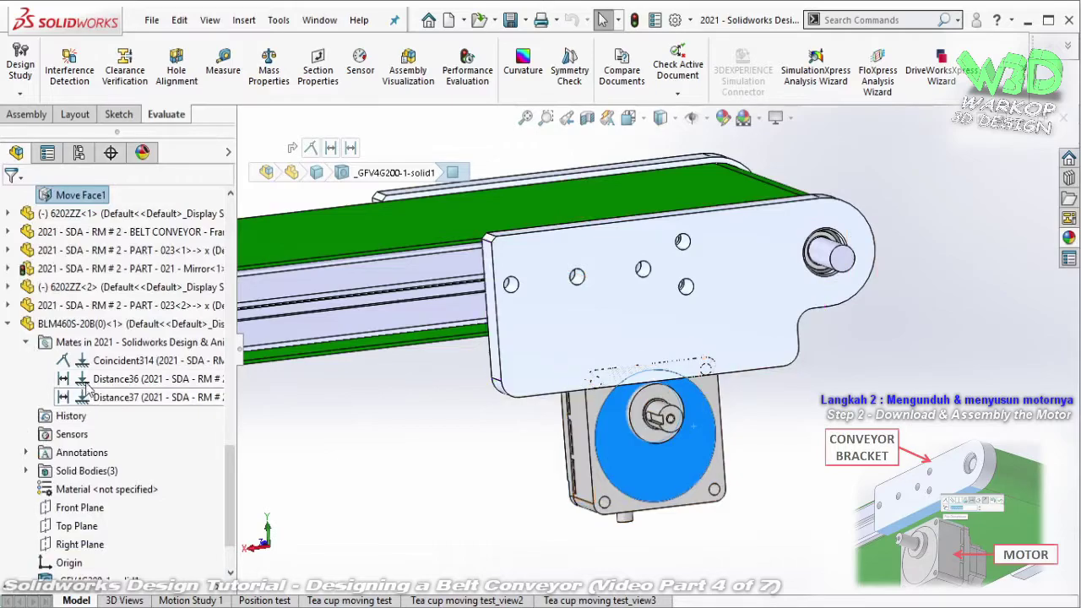
click(163, 387)
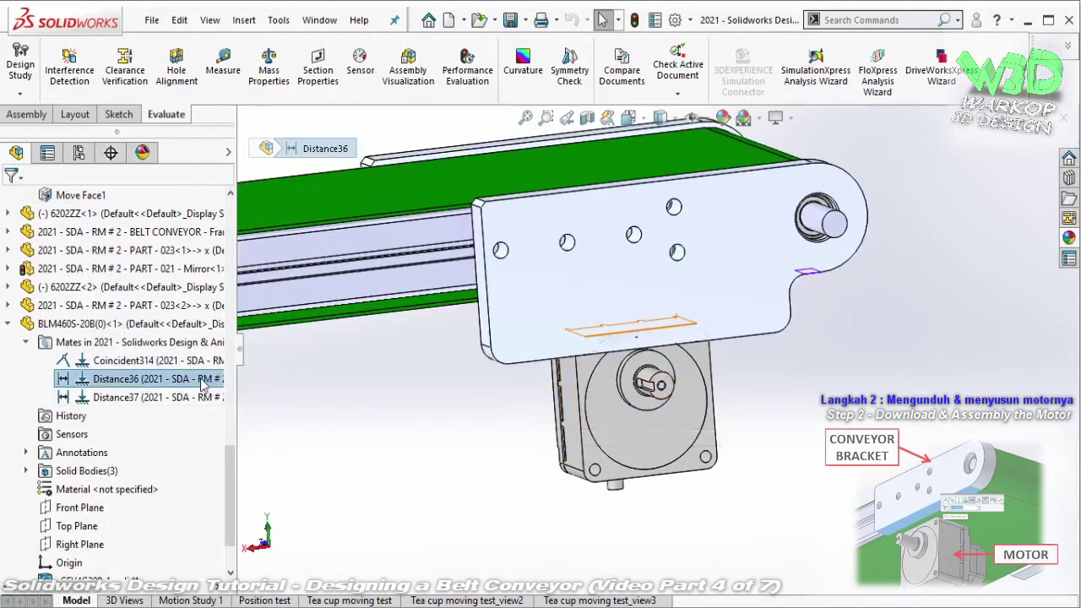
right_click(203, 381)
click(302, 339)
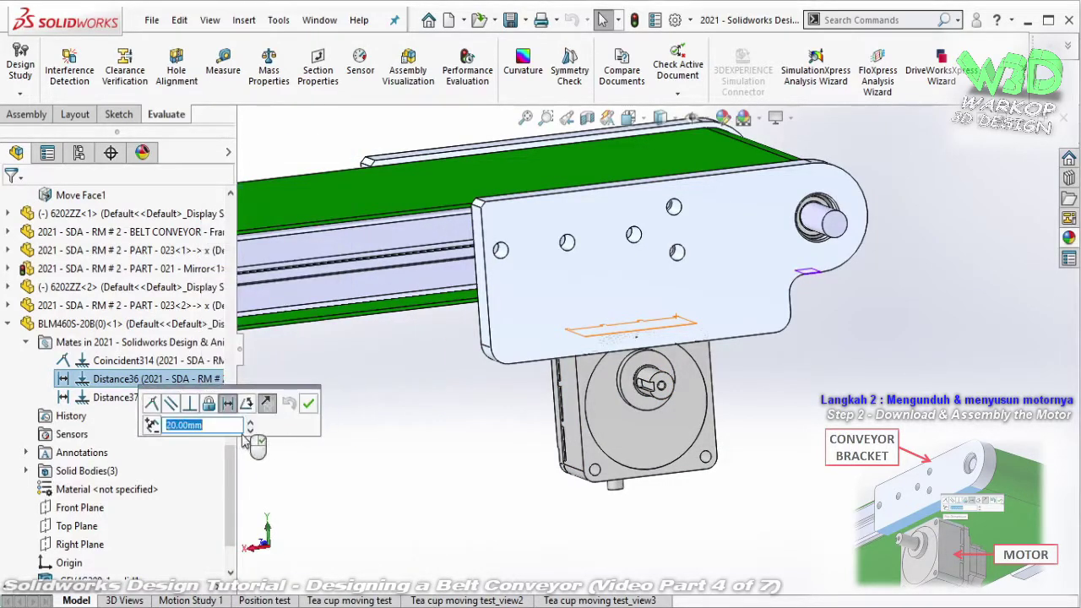
click(220, 427)
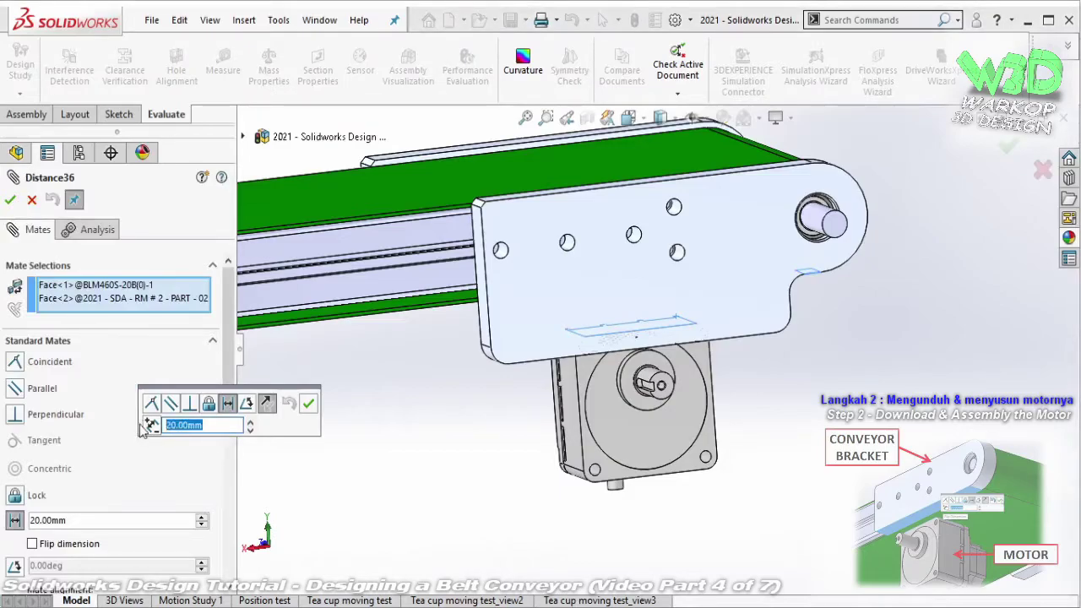
text(50)
key(Return)
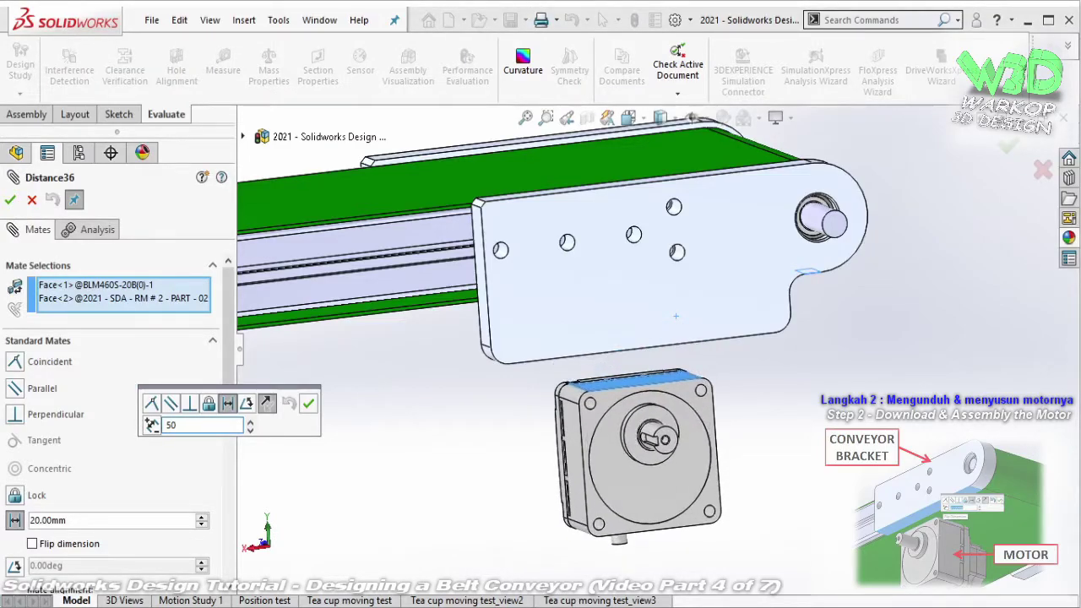
click(309, 404)
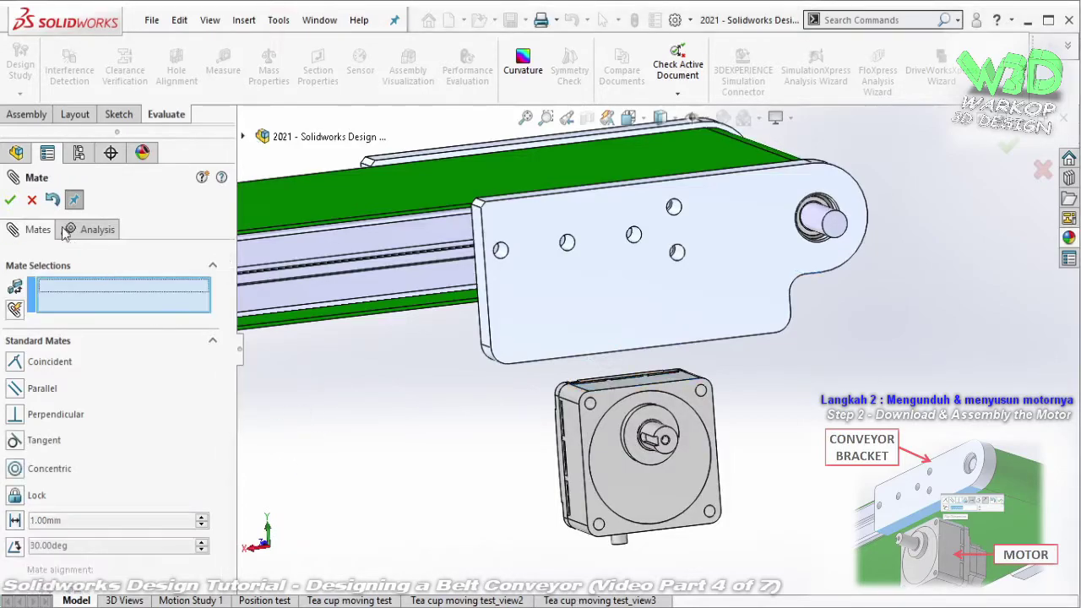
click(10, 201)
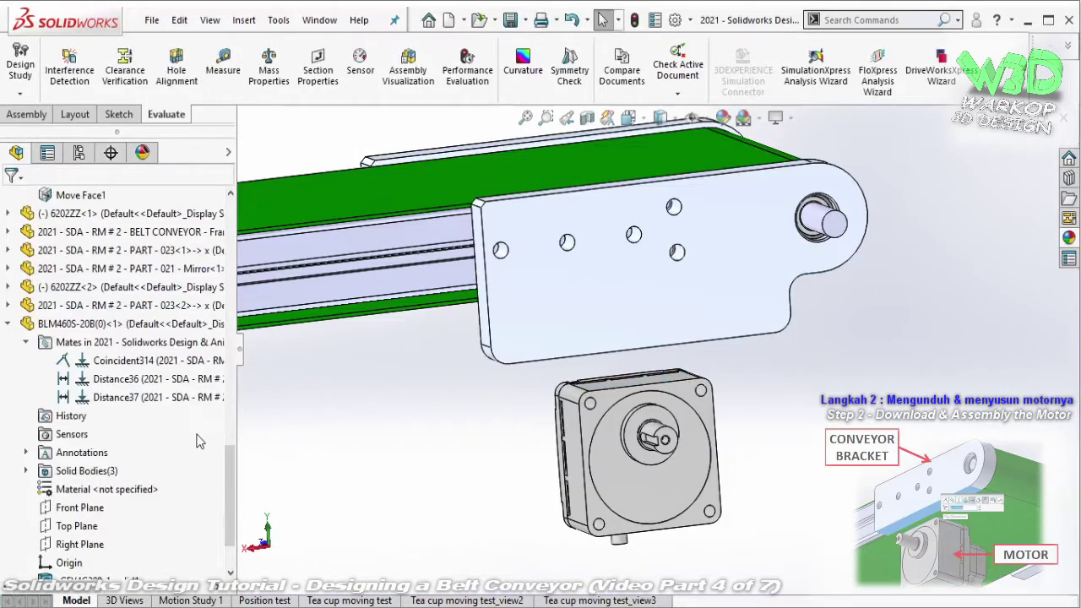
- Collapse the feature tree and insert a new part into the assembly
click(201, 439)
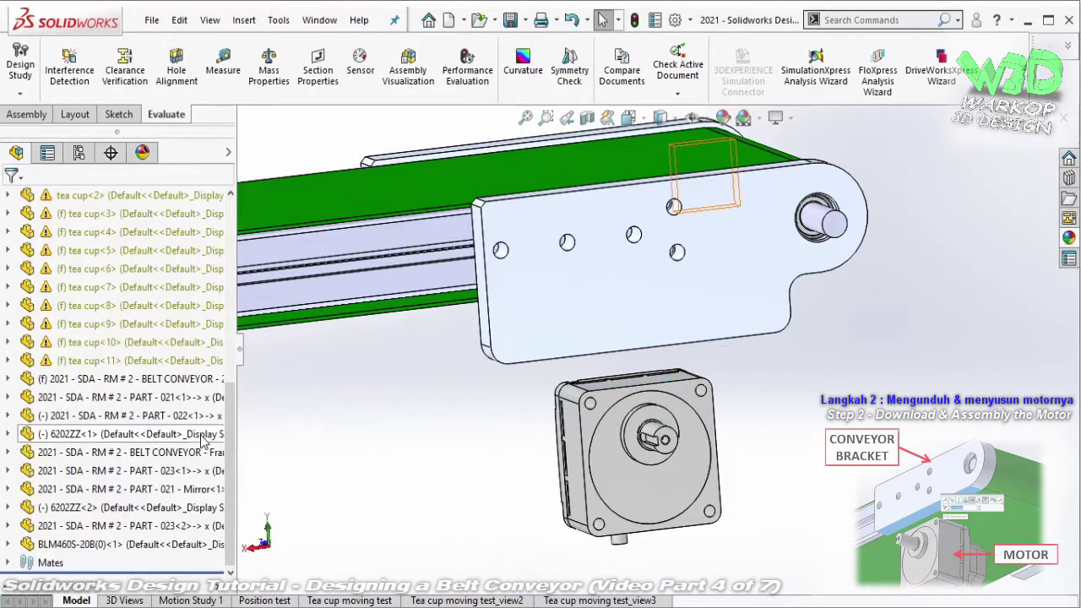
click(26, 114)
click(88, 93)
click(93, 127)
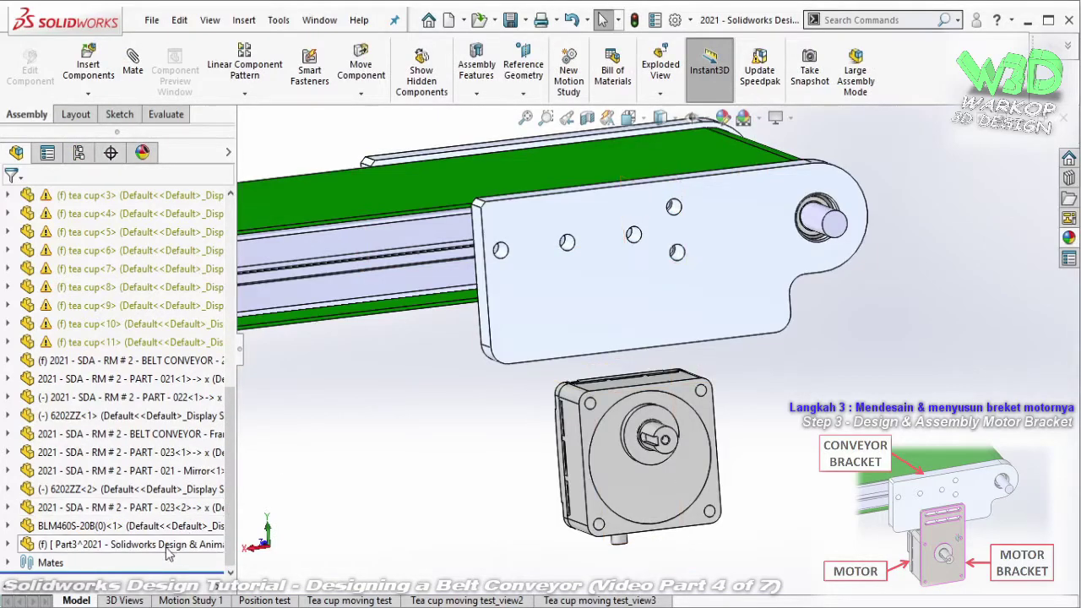
- Edit Part3 in place and sketch a corner rectangle on the motor's front face
click(167, 548)
click(242, 496)
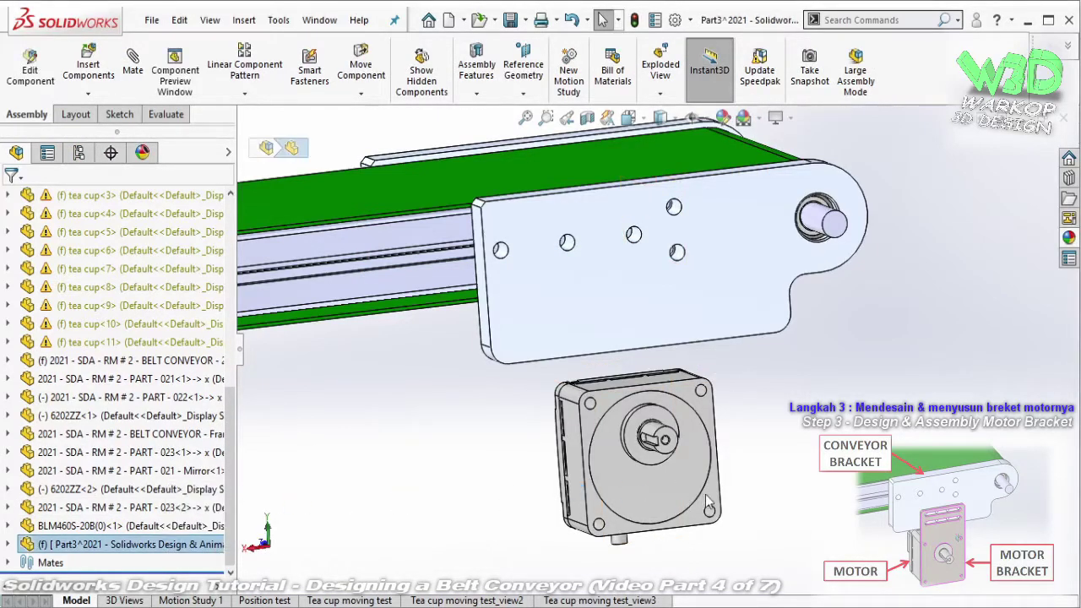
scroll(708, 504, down, 6)
click(681, 404)
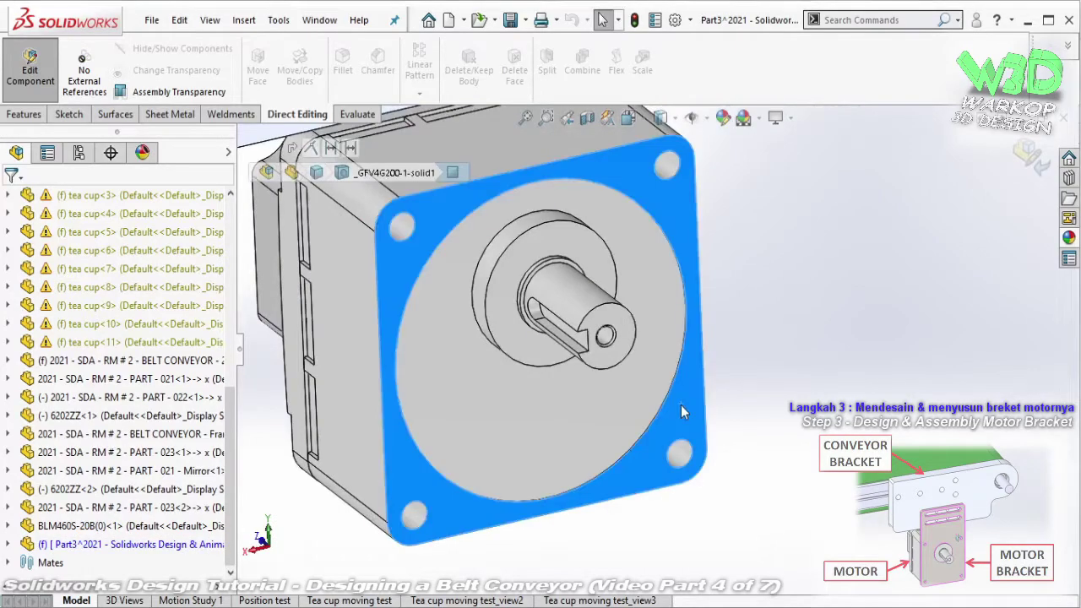
click(740, 350)
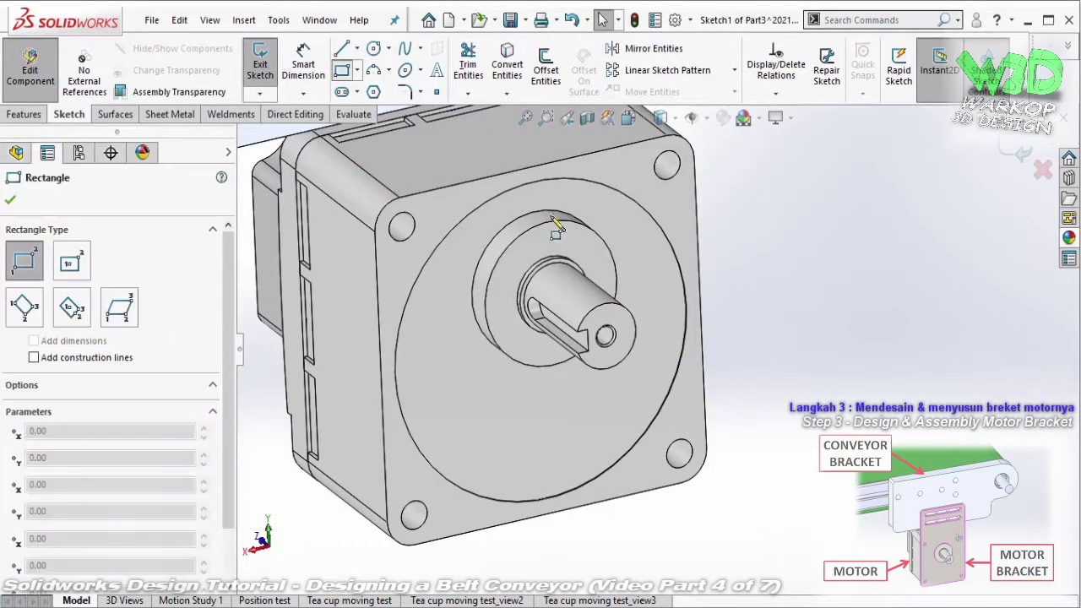
click(532, 239)
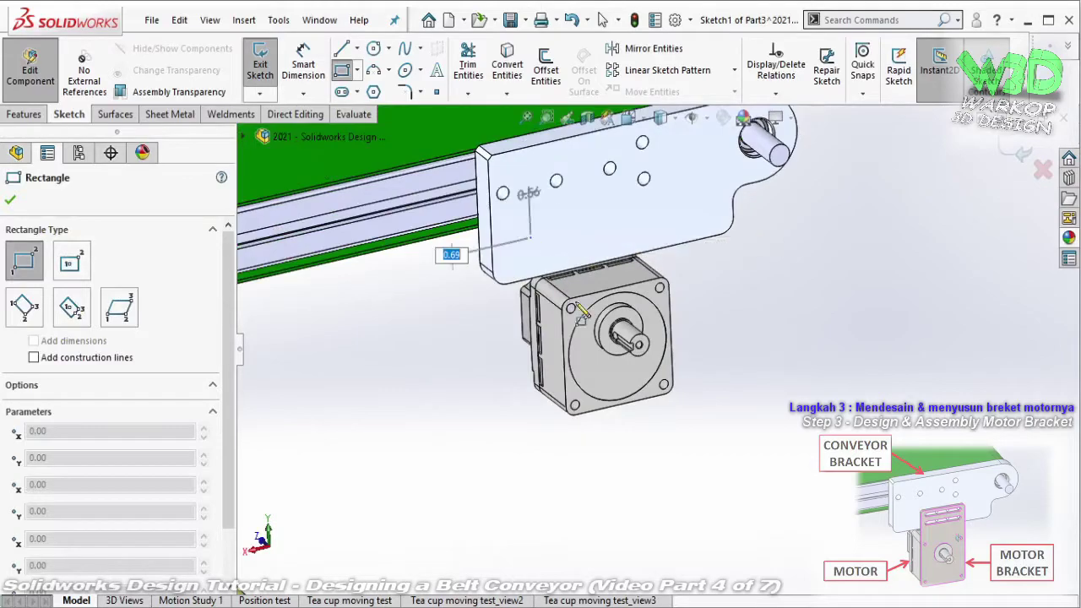
click(685, 413)
key(Escape)
- Convert the motor shaft's circular edge into the Part3 sketch
scroll(667, 393, down, 3)
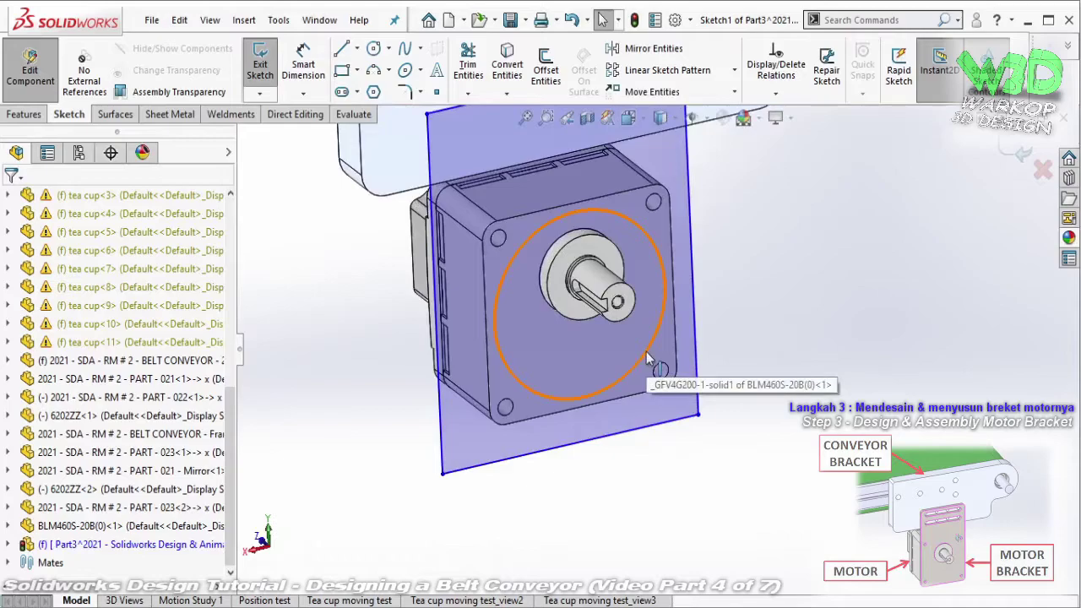
scroll(638, 266, down, 2)
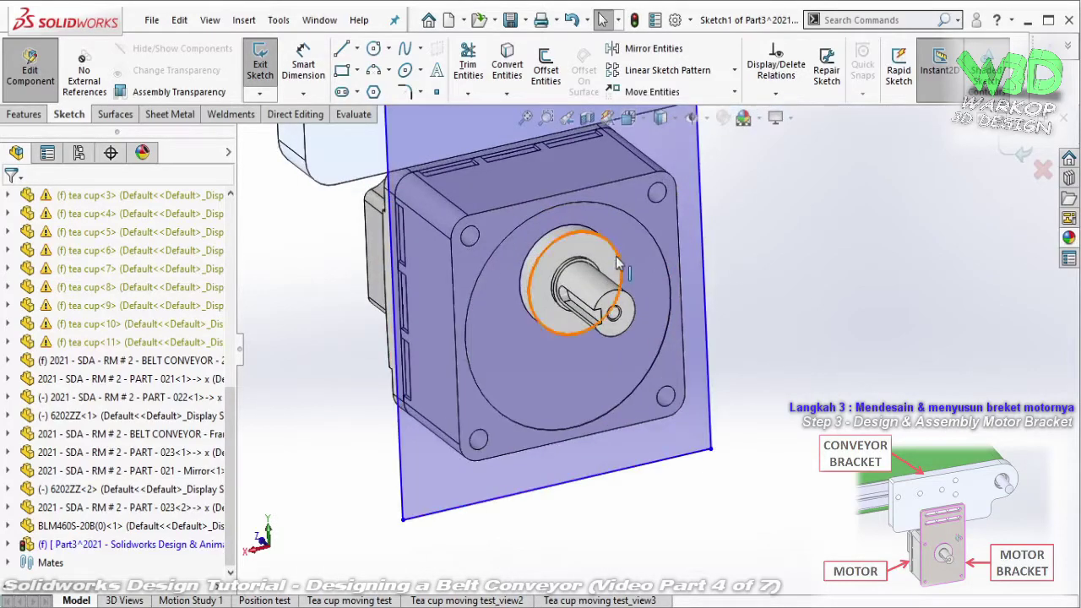
click(616, 263)
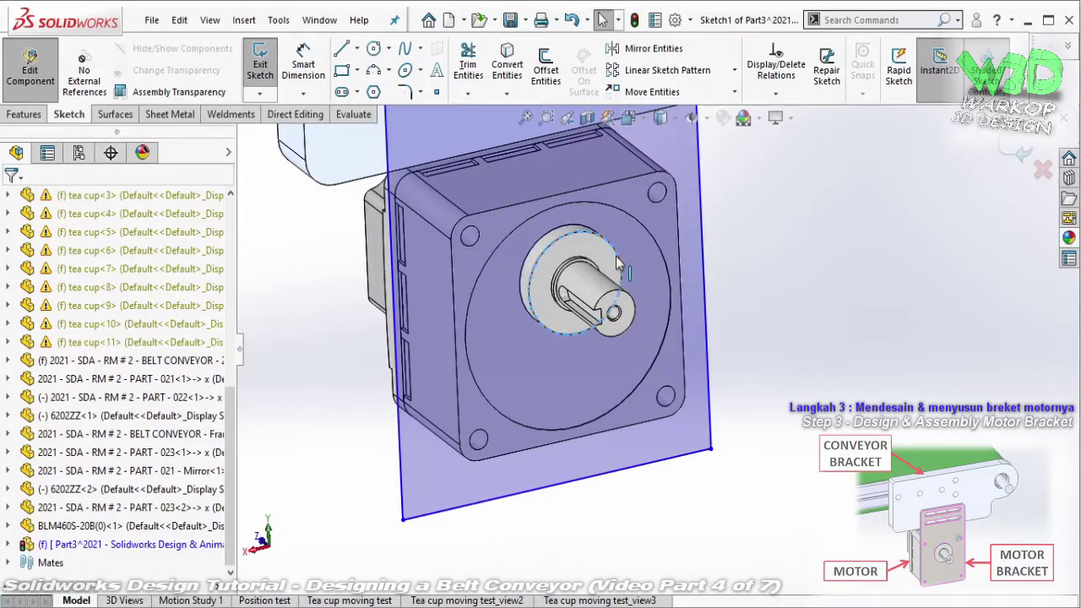
click(518, 72)
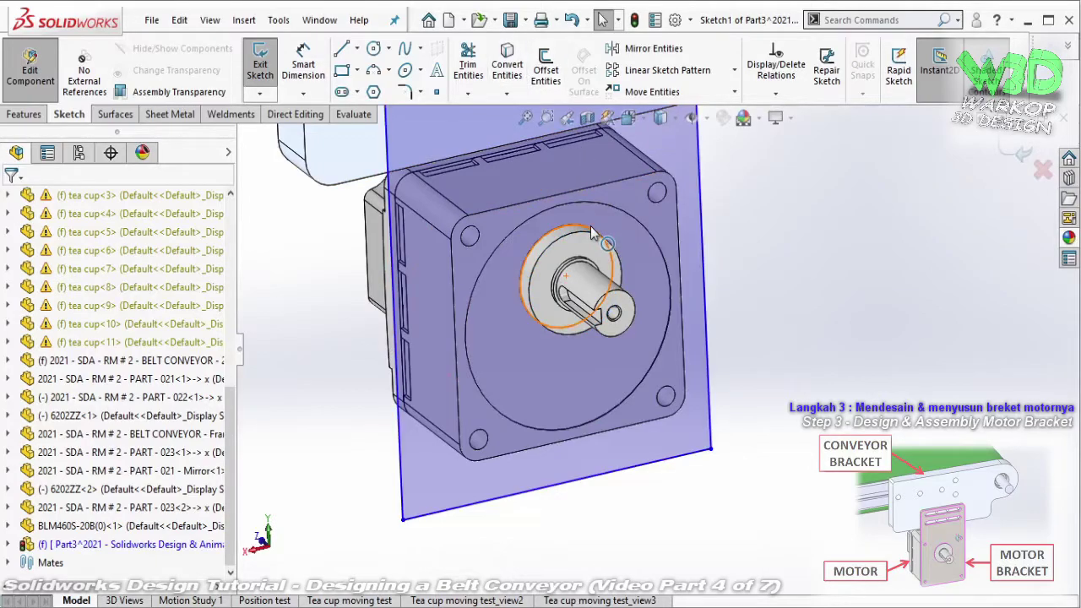
key(Escape)
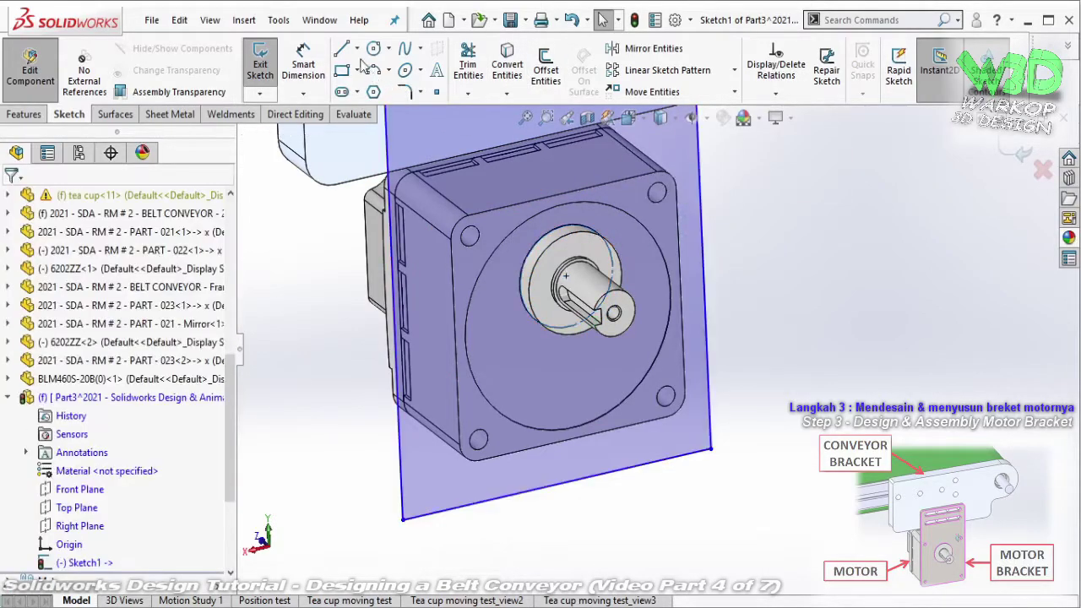
click(357, 48)
- Draw a centerline from the shaft centre to the rectangle's bottom-edge midpoint and reposition the corner
click(378, 90)
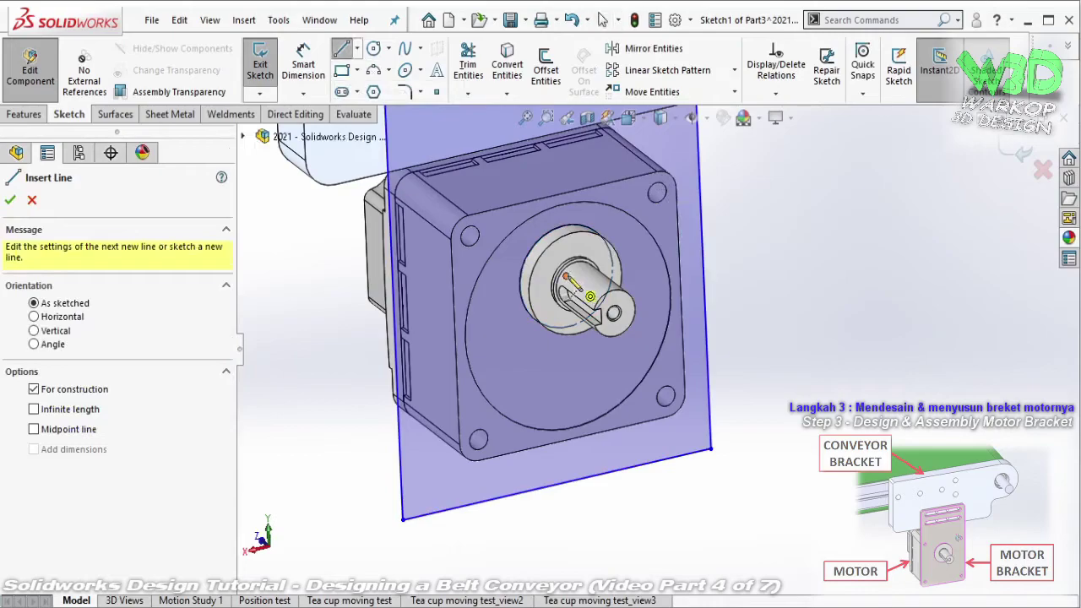
click(570, 375)
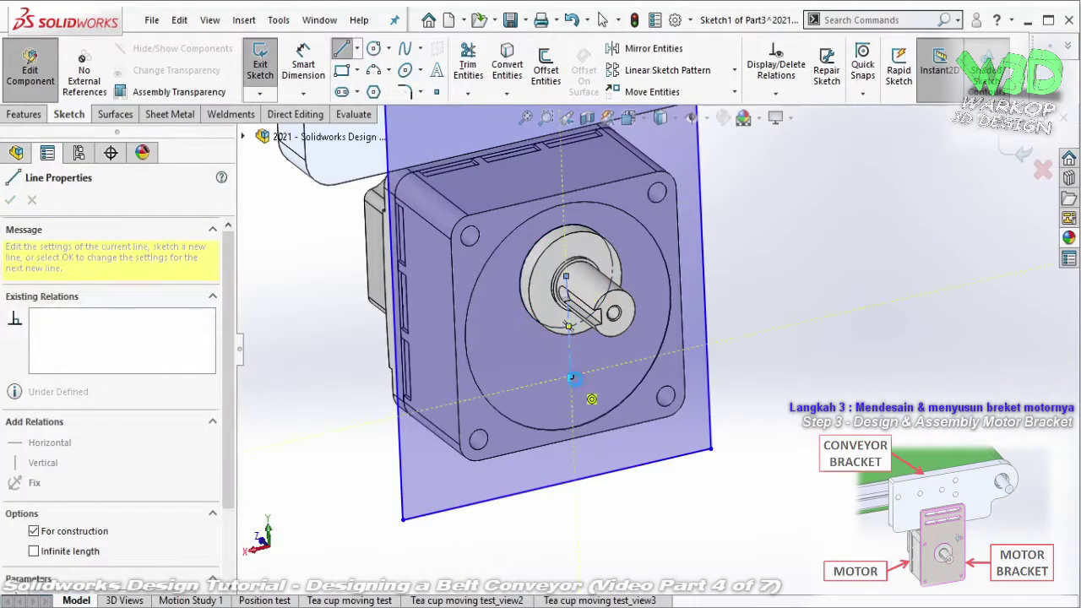
key(Escape)
click(570, 376)
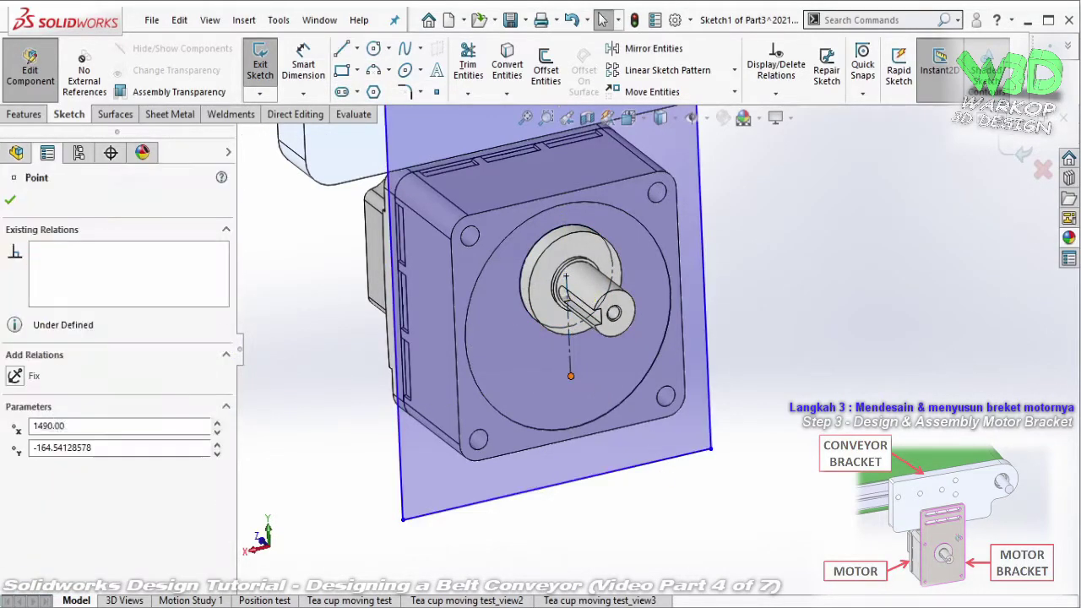
ctrl+click(659, 461)
click(697, 390)
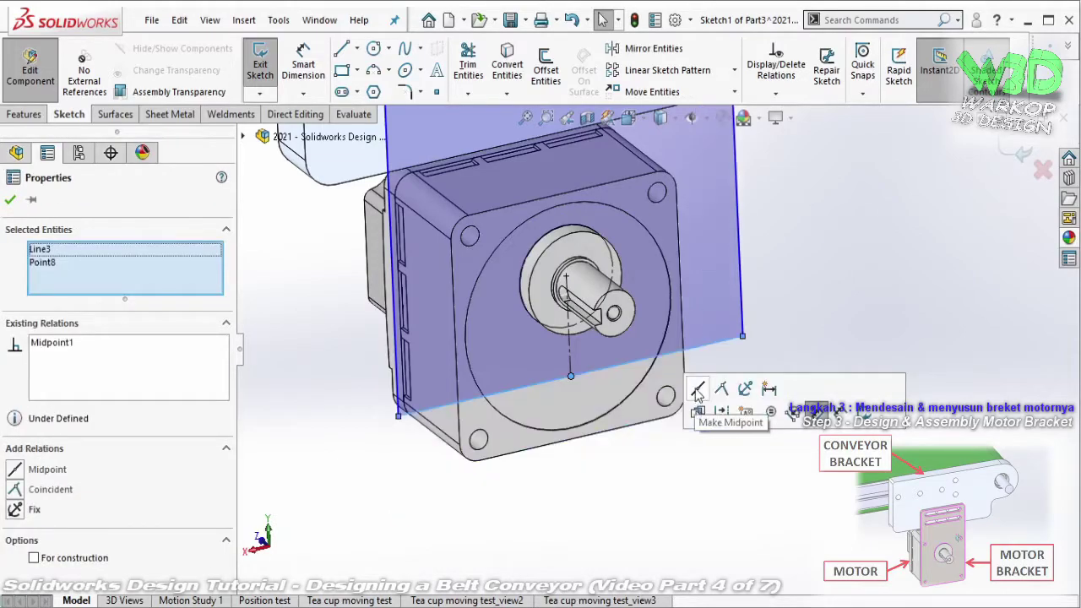
click(760, 355)
middle_drag(760, 354, 731, 368)
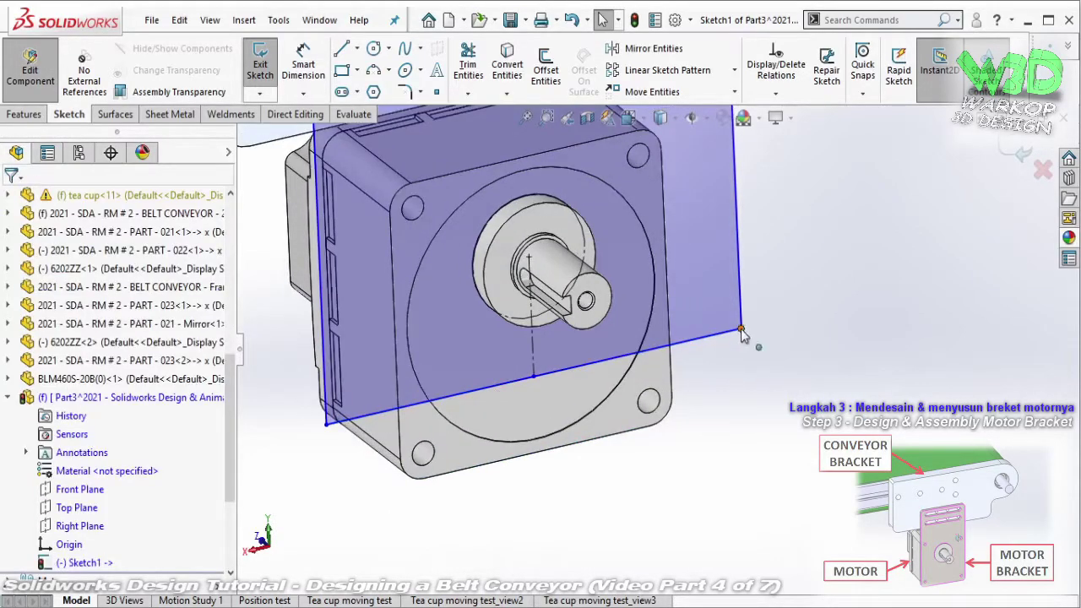
mouse_move(740, 329)
mouse_down()
mouse_move(695, 429)
mouse_move(676, 431)
mouse_up()
click(700, 429)
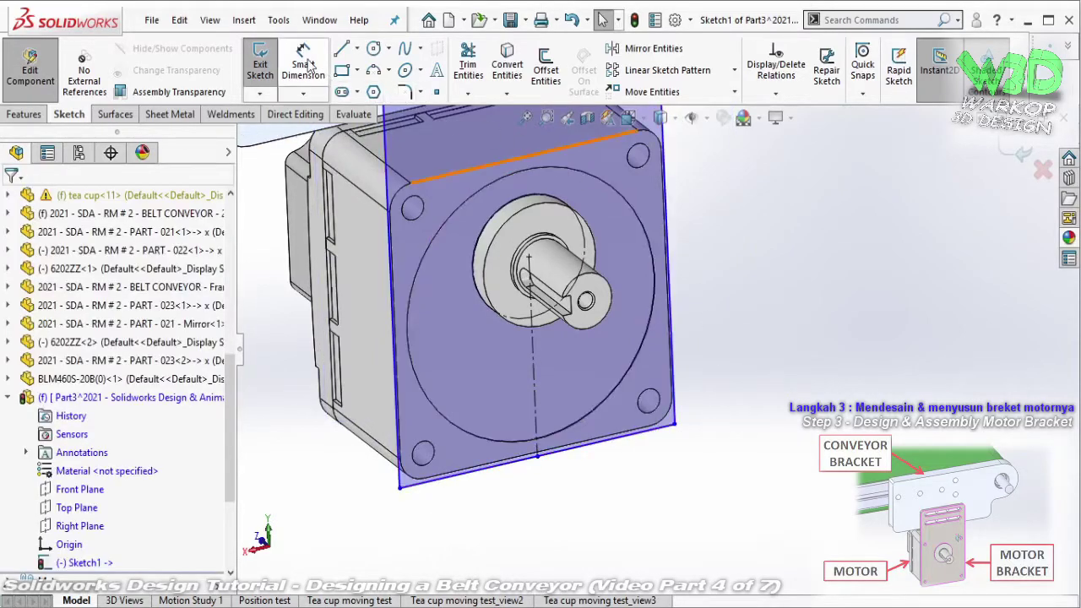
- Dimension the centerline length to 55 mm
click(533, 385)
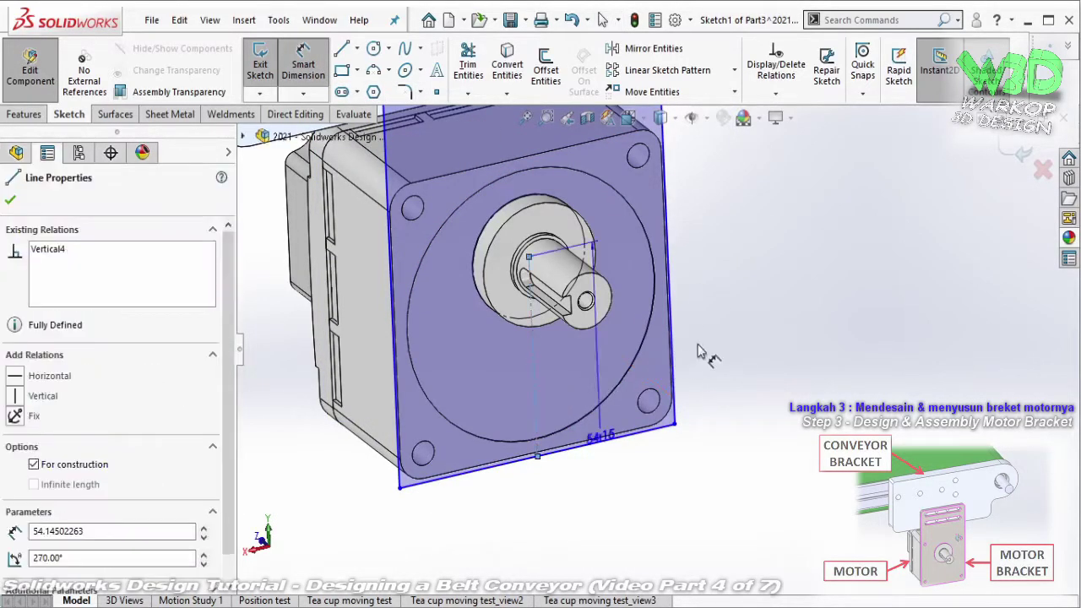
click(754, 340)
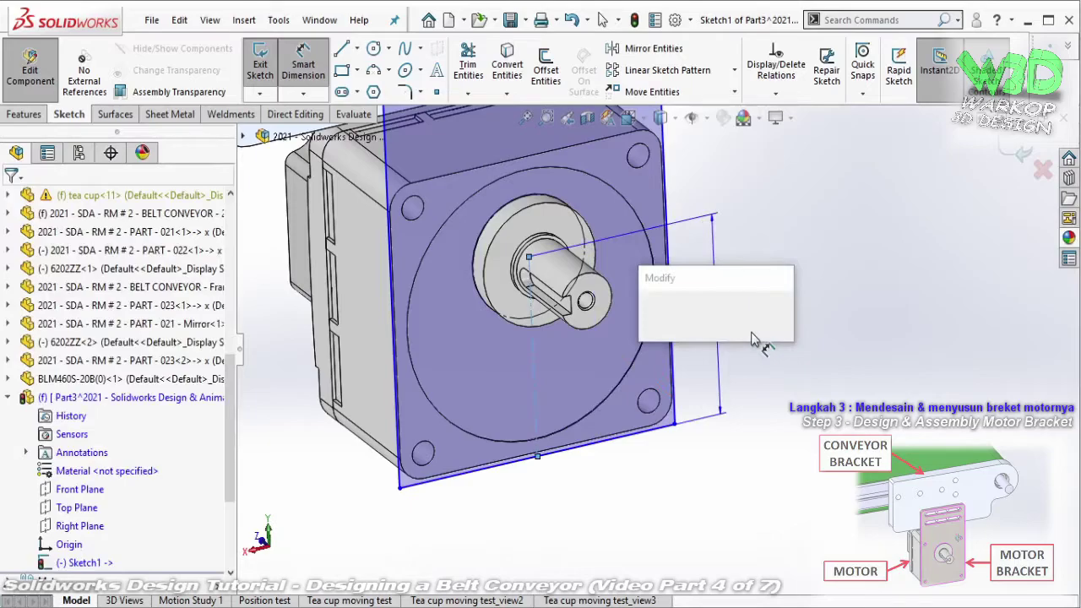
text(55)
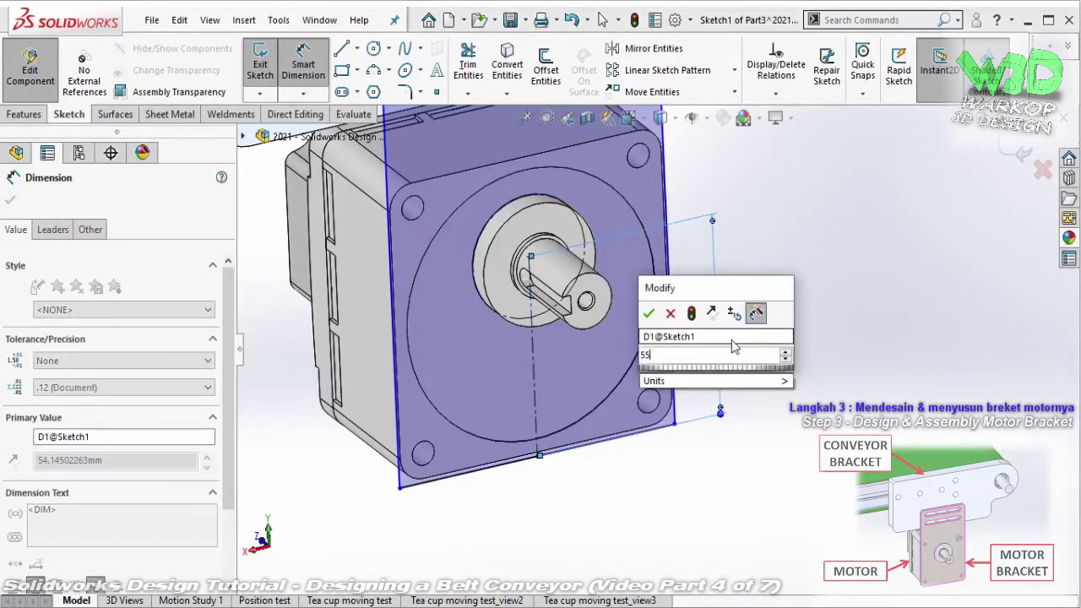
click(649, 315)
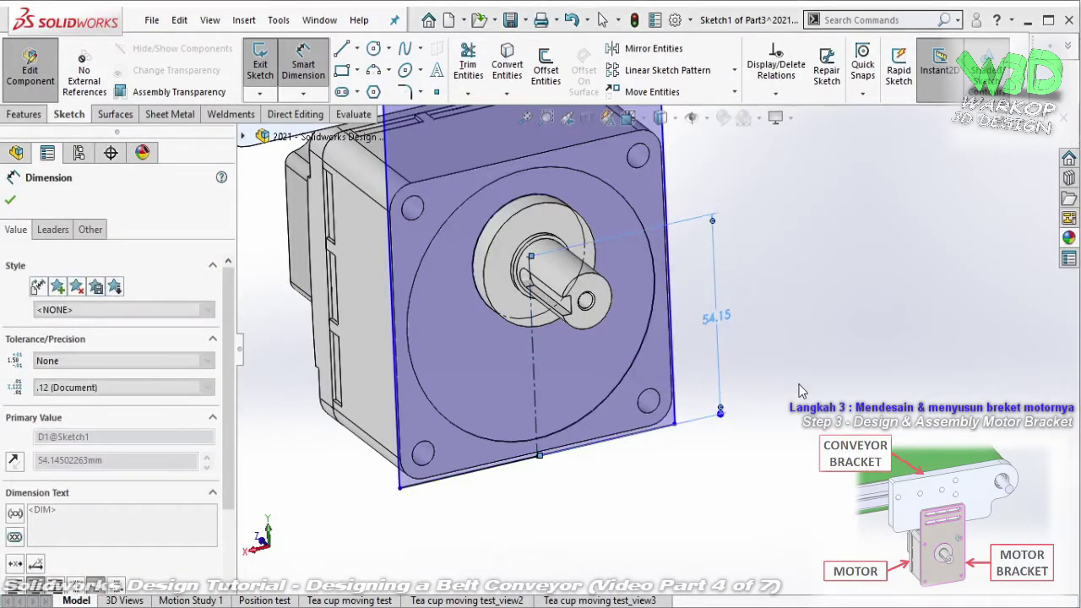
click(802, 394)
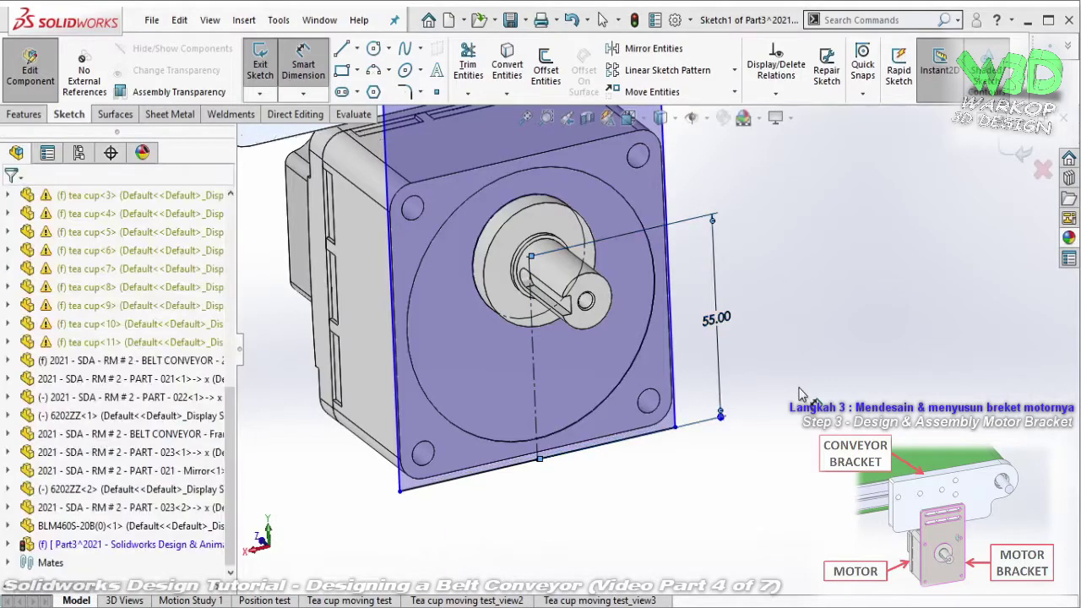
- Dimension the rectangle's bottom edge to an 80 mm width
click(304, 67)
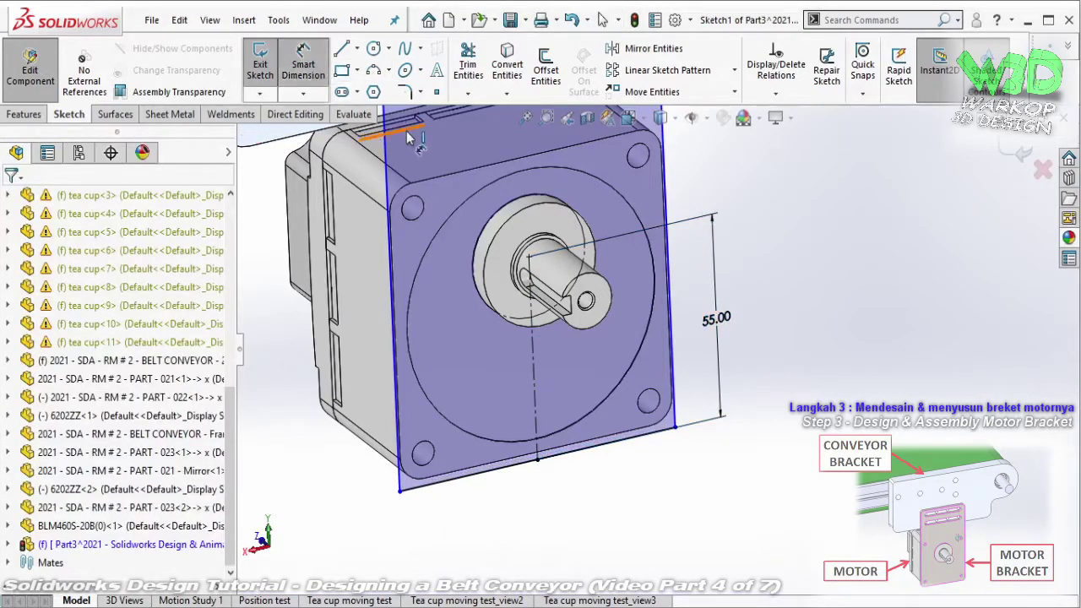
click(485, 490)
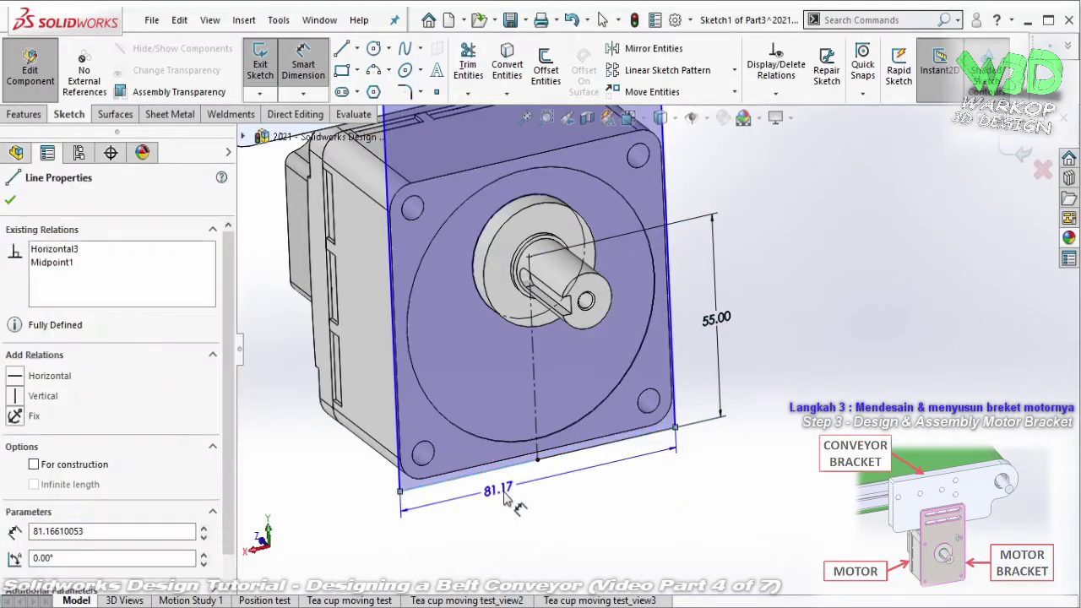
click(519, 507)
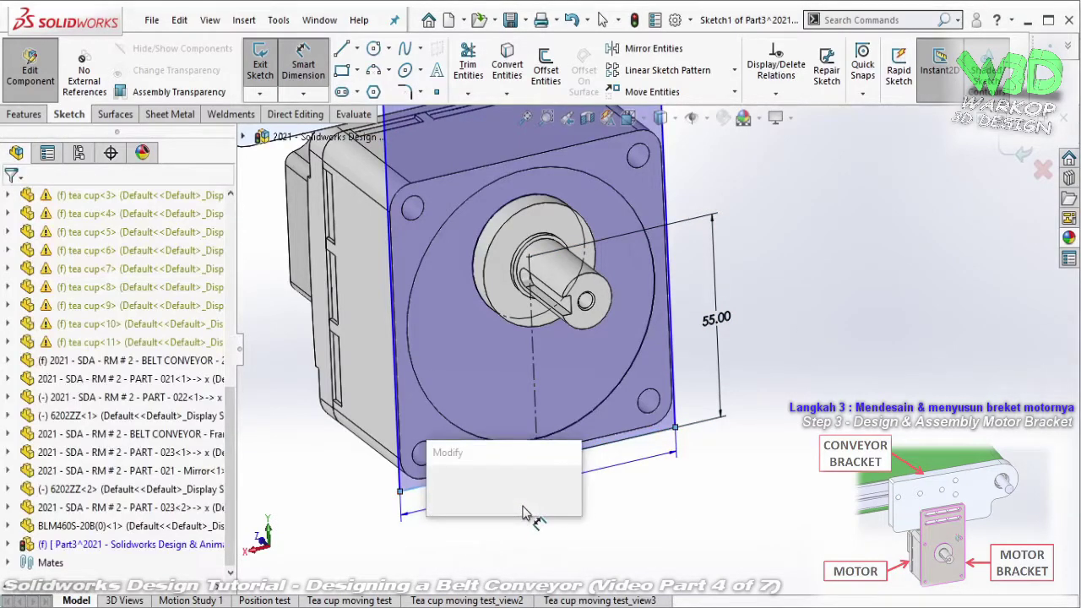
text(80)
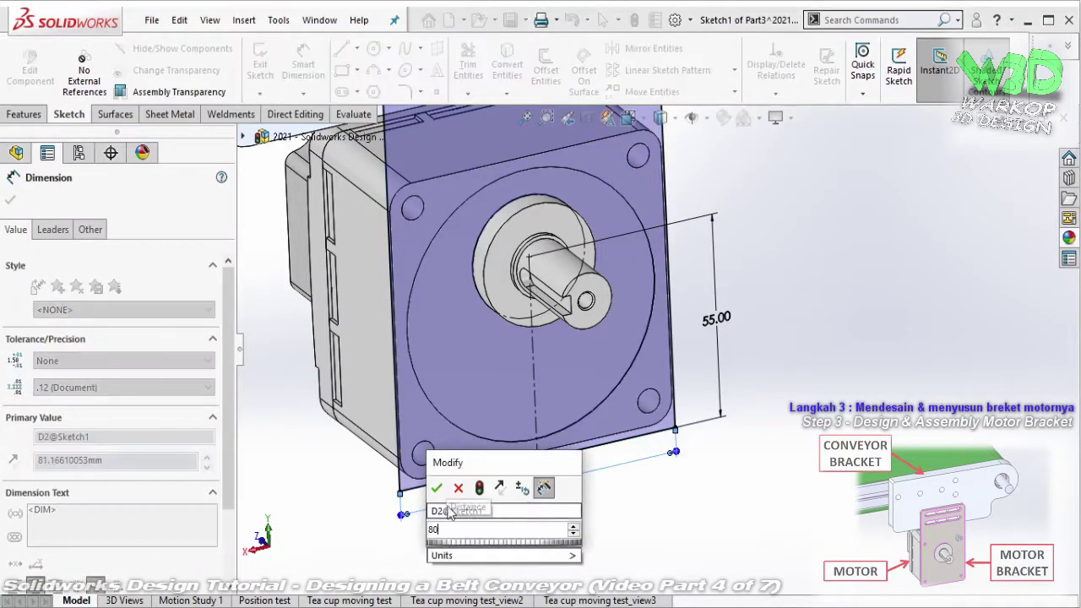
click(458, 487)
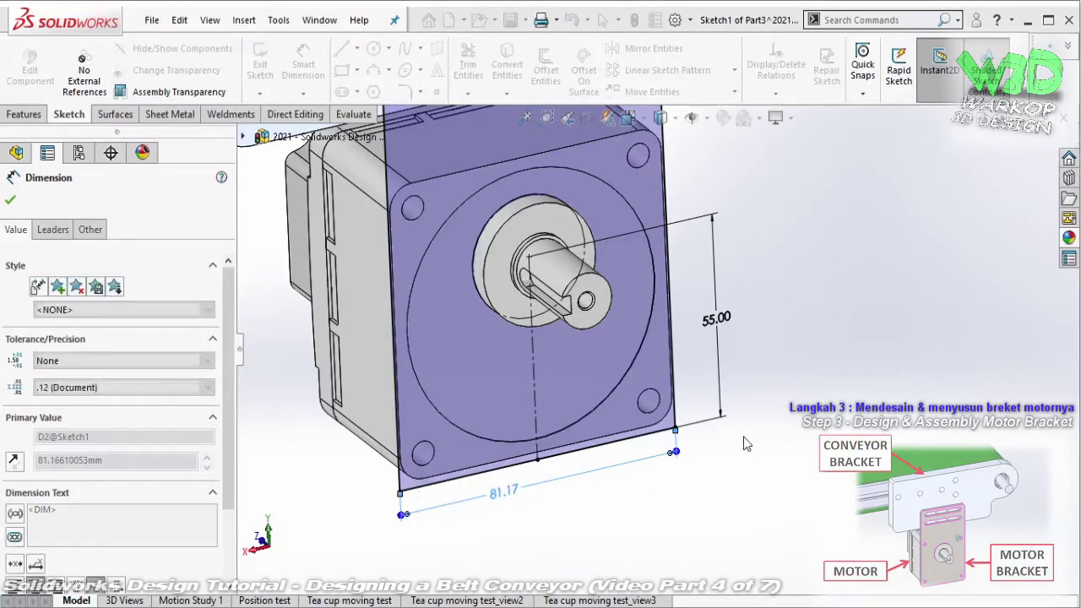
click(743, 436)
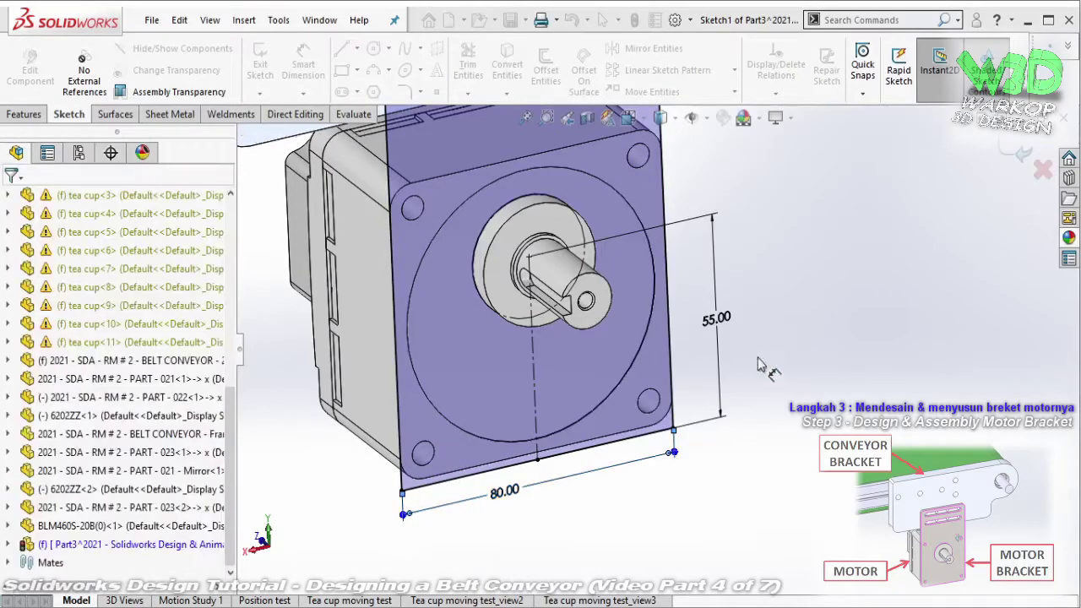
middle_drag(743, 436, 681, 197)
scroll(676, 196, up, 3)
- Pull the rectangle's top edge down and dimension its right edge to 135 mm
scroll(651, 194, down, 5)
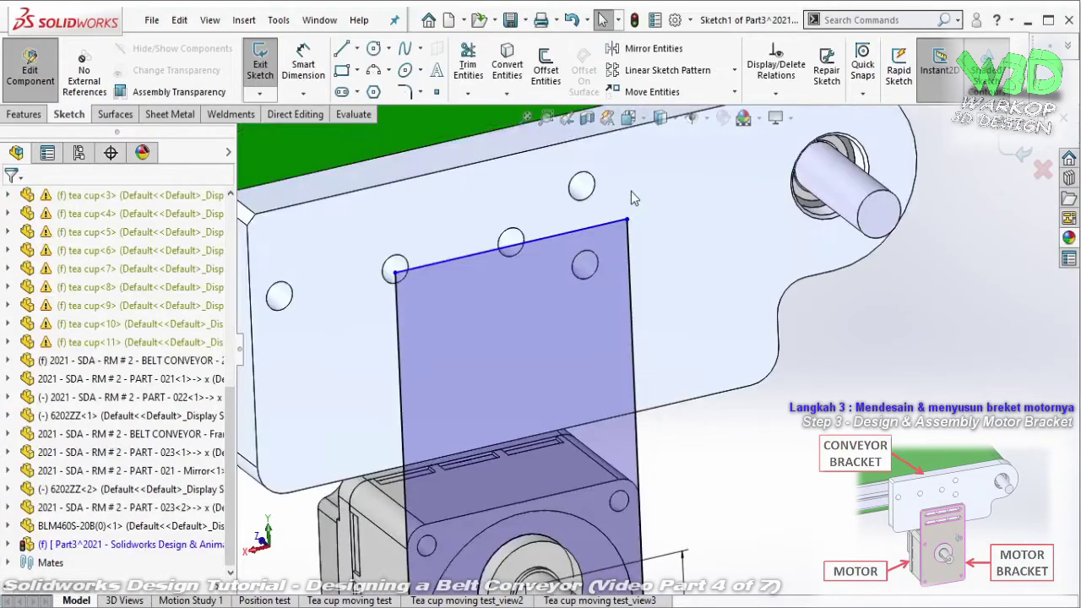
click(614, 239)
drag(614, 239, 614, 301)
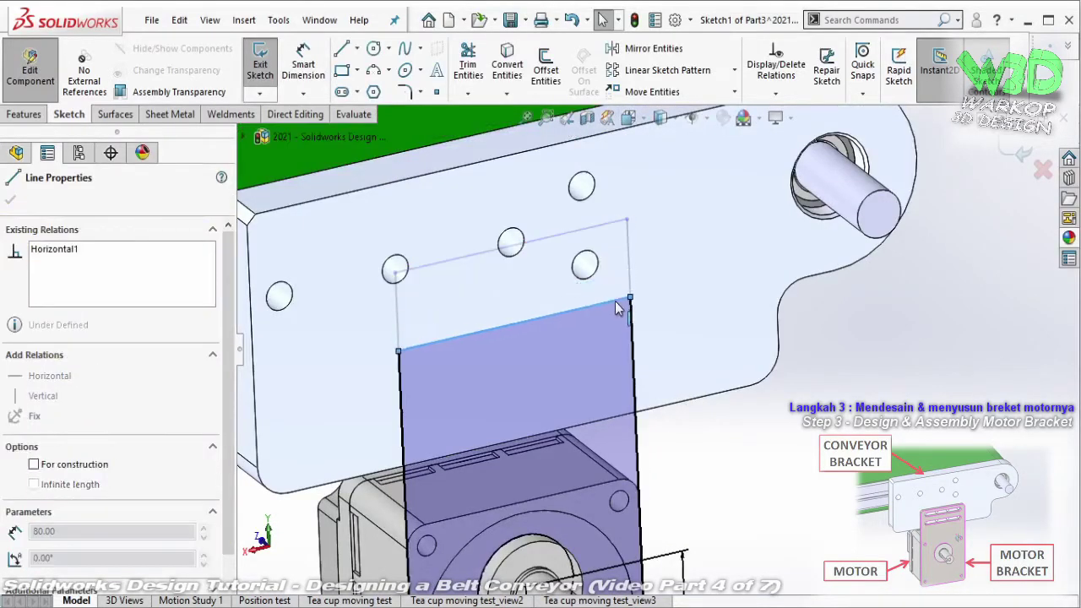
click(694, 457)
click(303, 68)
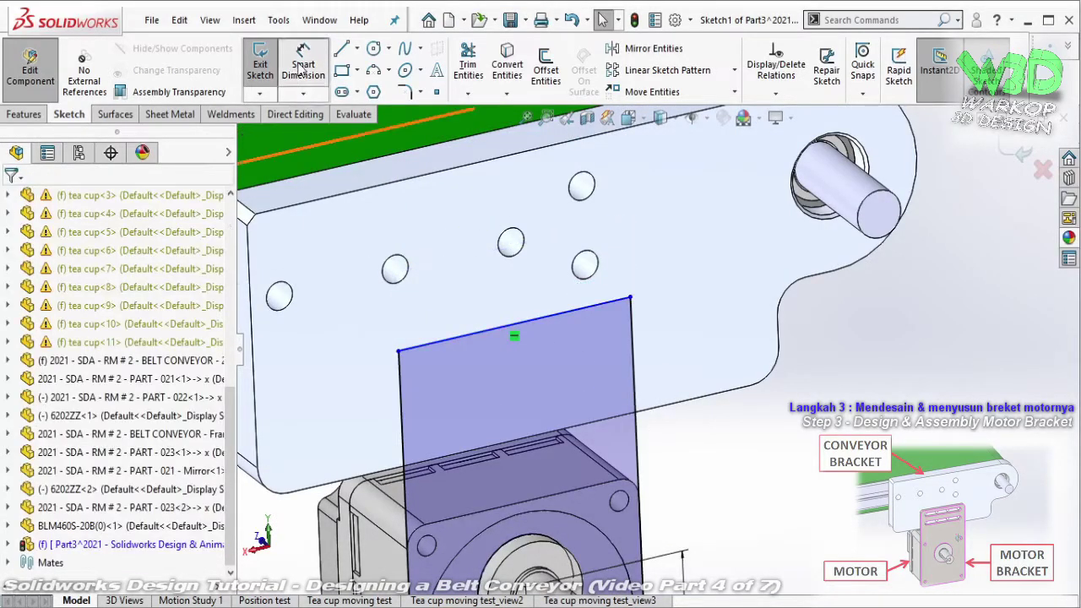
click(639, 460)
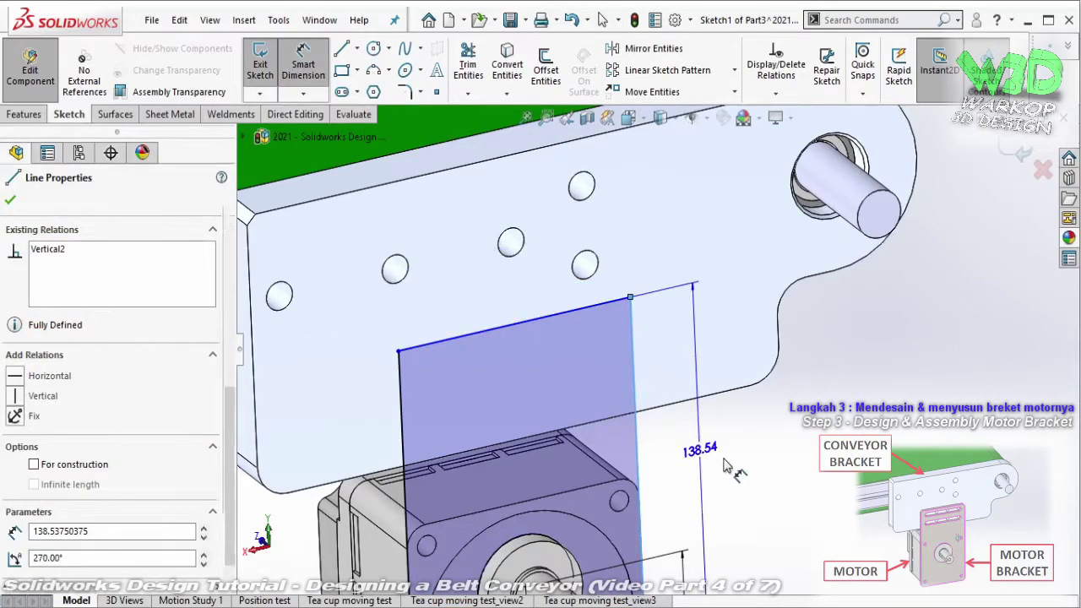
click(725, 466)
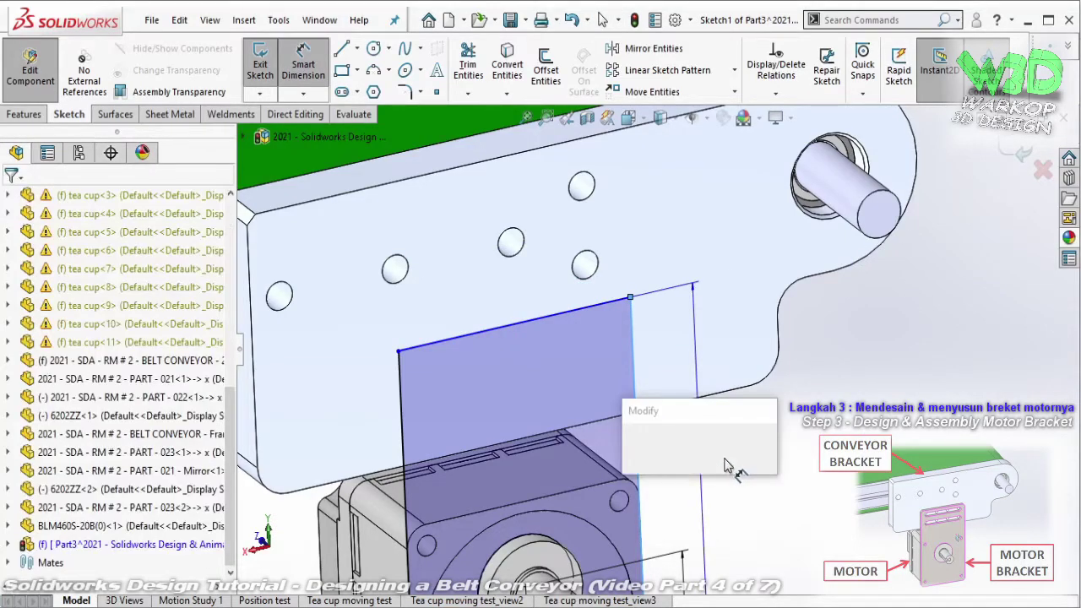
text(135)
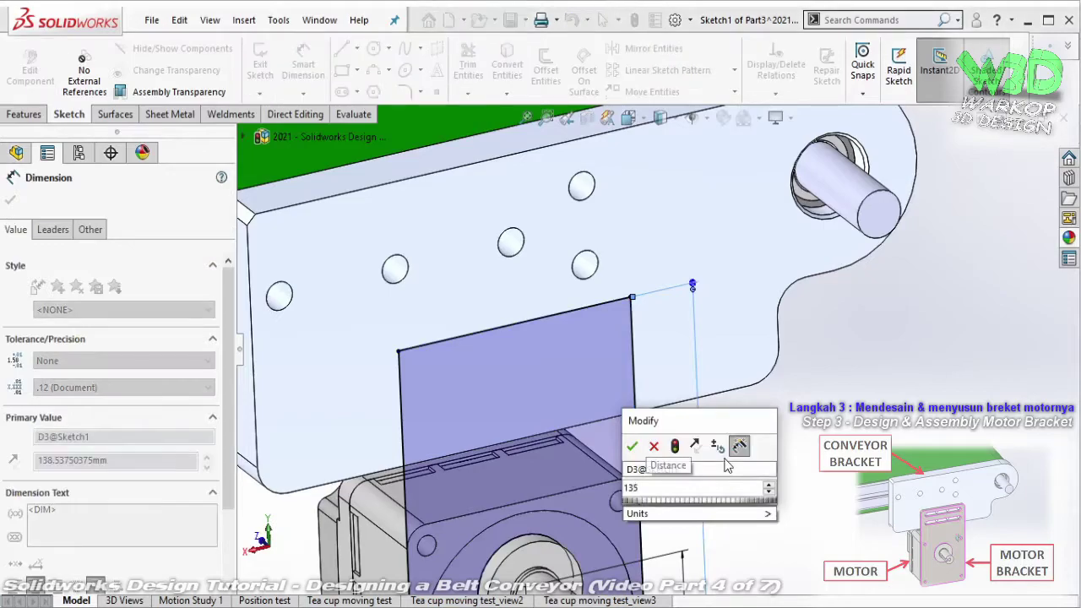
click(637, 452)
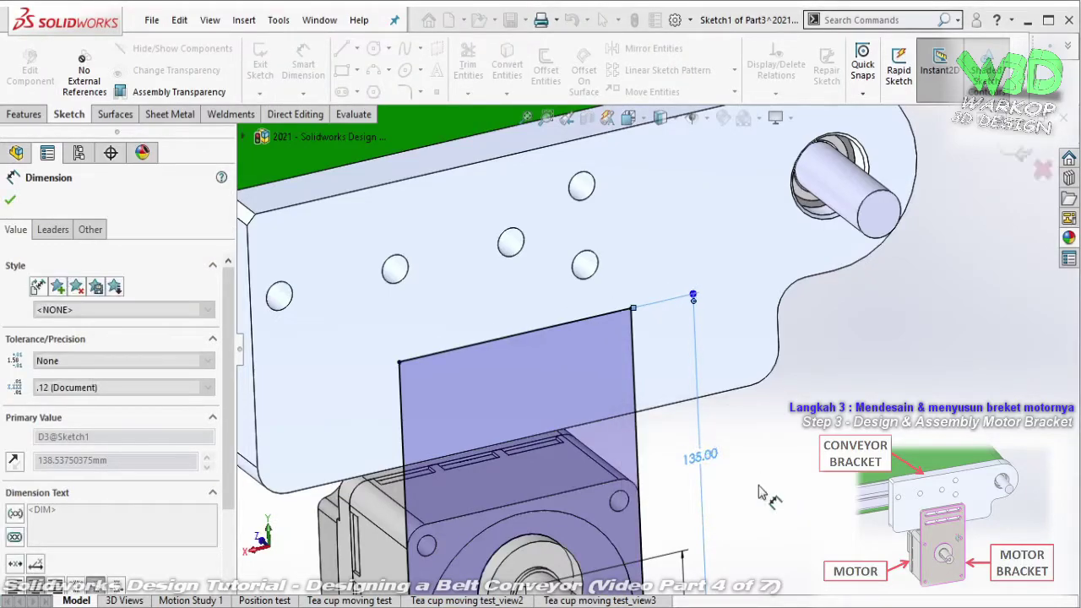
click(719, 446)
- Turn the shaft circle from construction into regular sketch geometry
scroll(612, 548, down, 2)
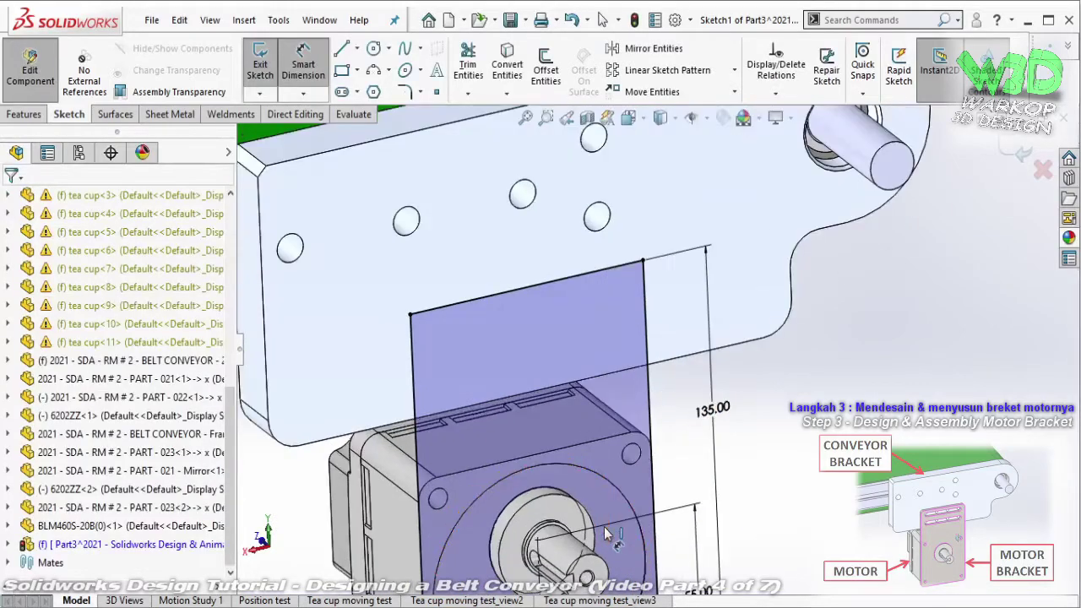
scroll(621, 473, down, 2)
scroll(632, 404, down, 2)
click(626, 386)
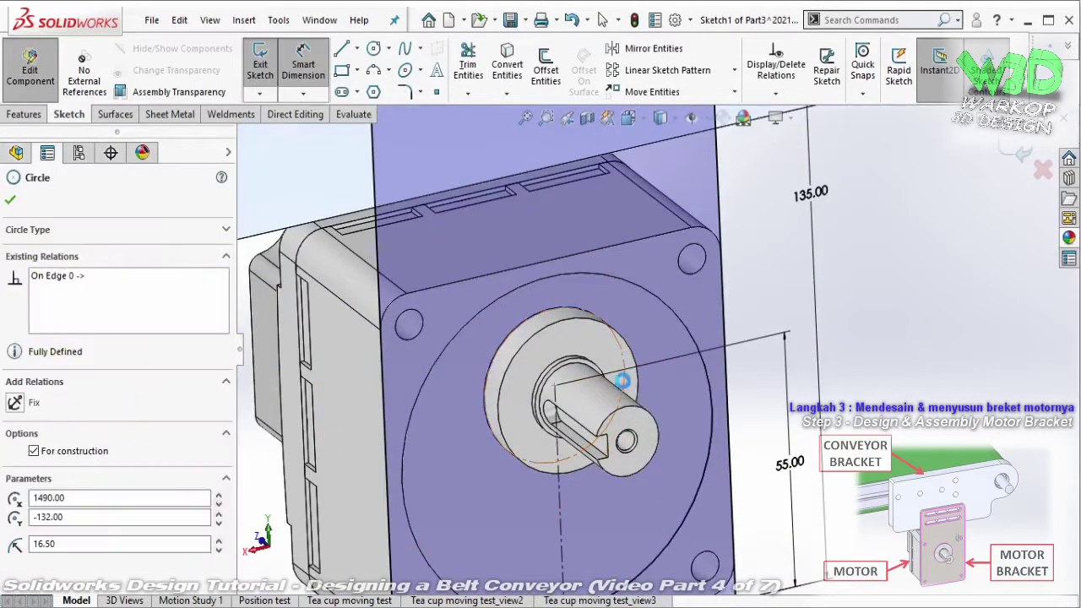
key(Escape)
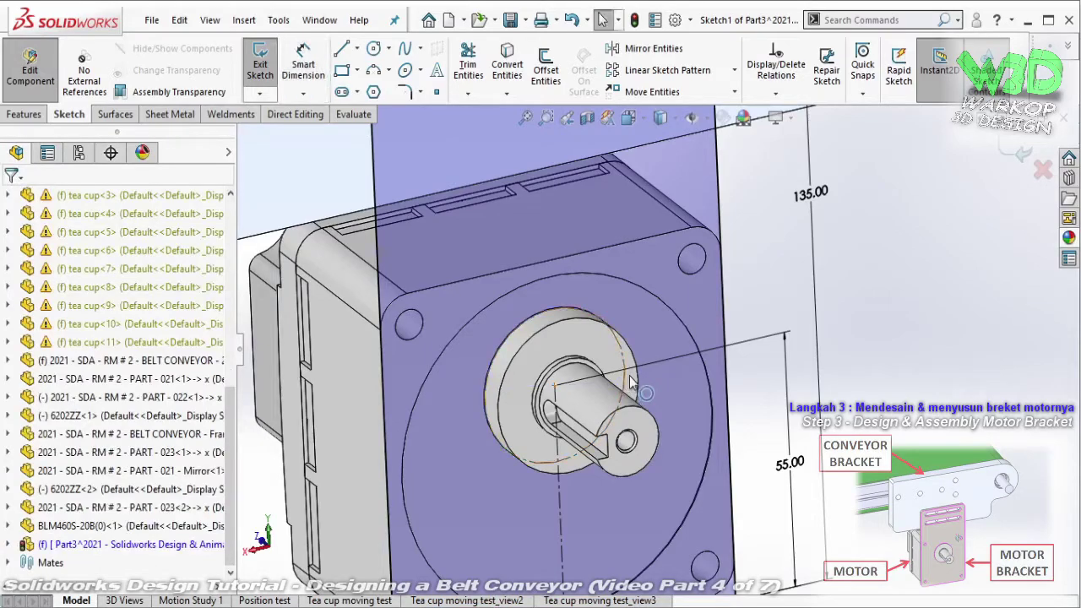
click(629, 382)
click(724, 321)
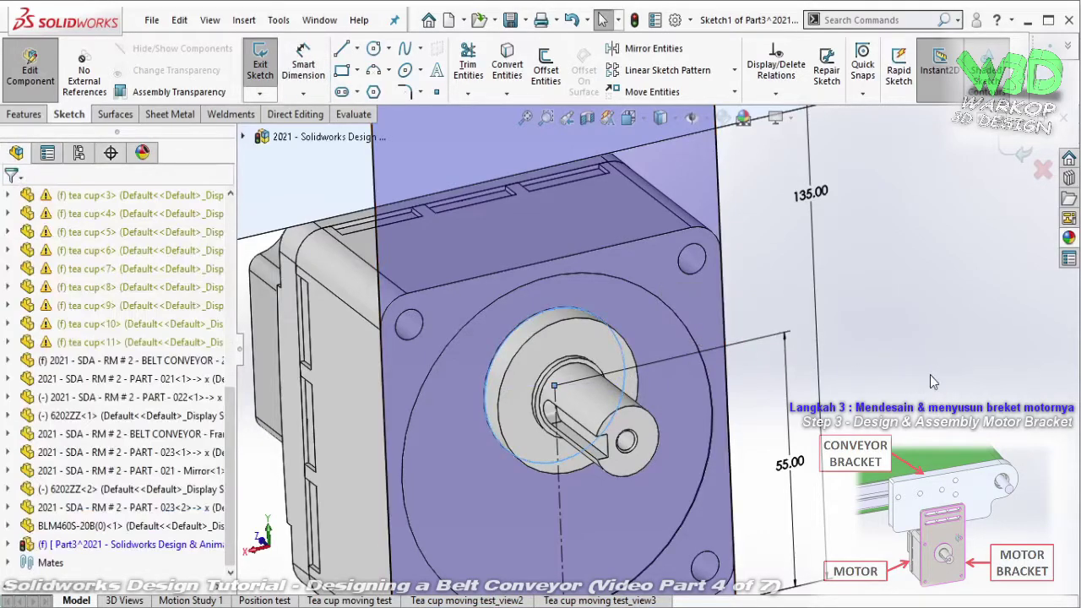
scroll(675, 445, up, 3)
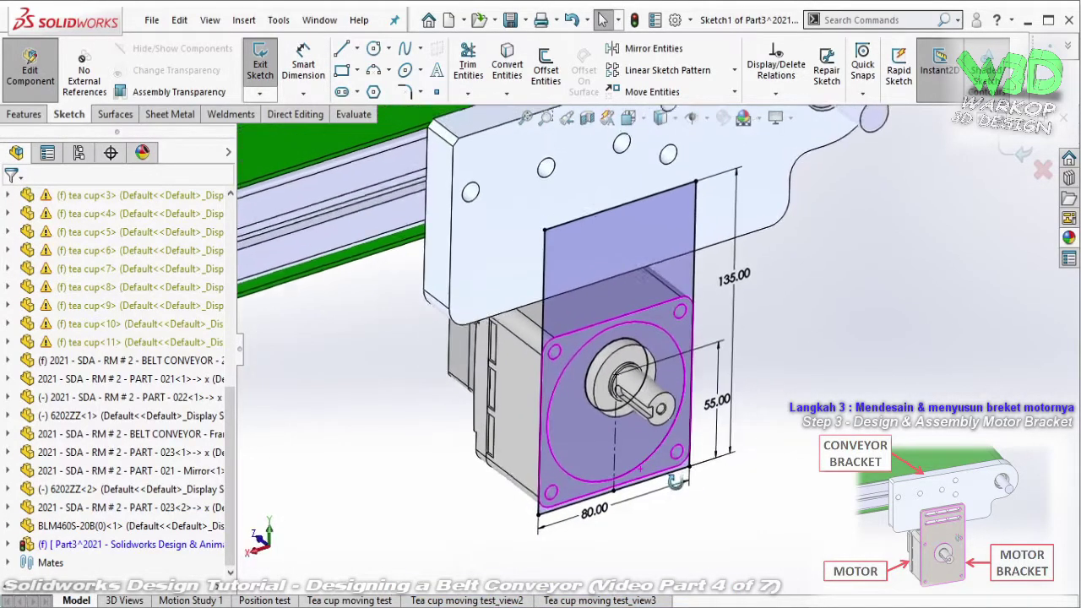
- Extrude the sketch Blind to 5 mm as Boss-Extrude1, correcting an initial 15 mm
click(25, 114)
click(266, 64)
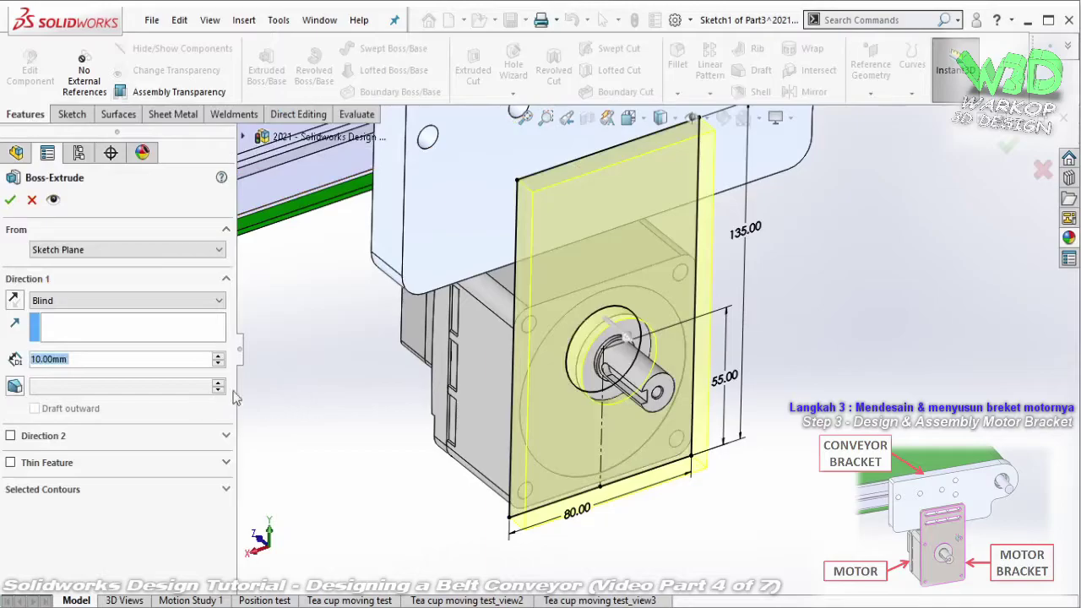
mouse_move(604, 391)
middle_down()
mouse_move(632, 375)
mouse_move(601, 392)
middle_up()
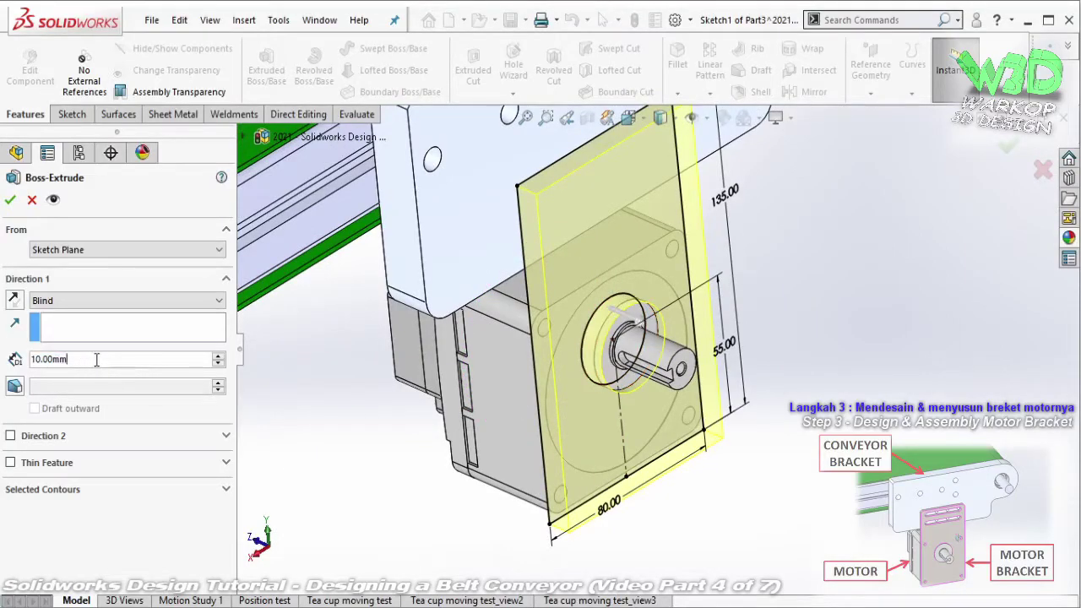
text(15)
key(Return)
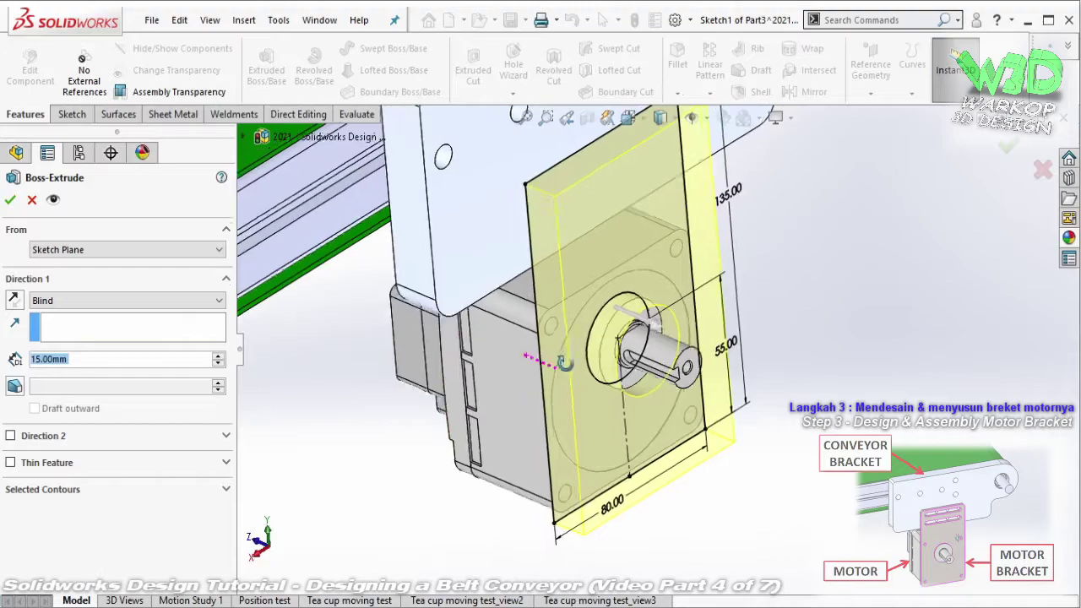
mouse_move(533, 356)
middle_down()
mouse_move(553, 365)
mouse_move(507, 380)
middle_up()
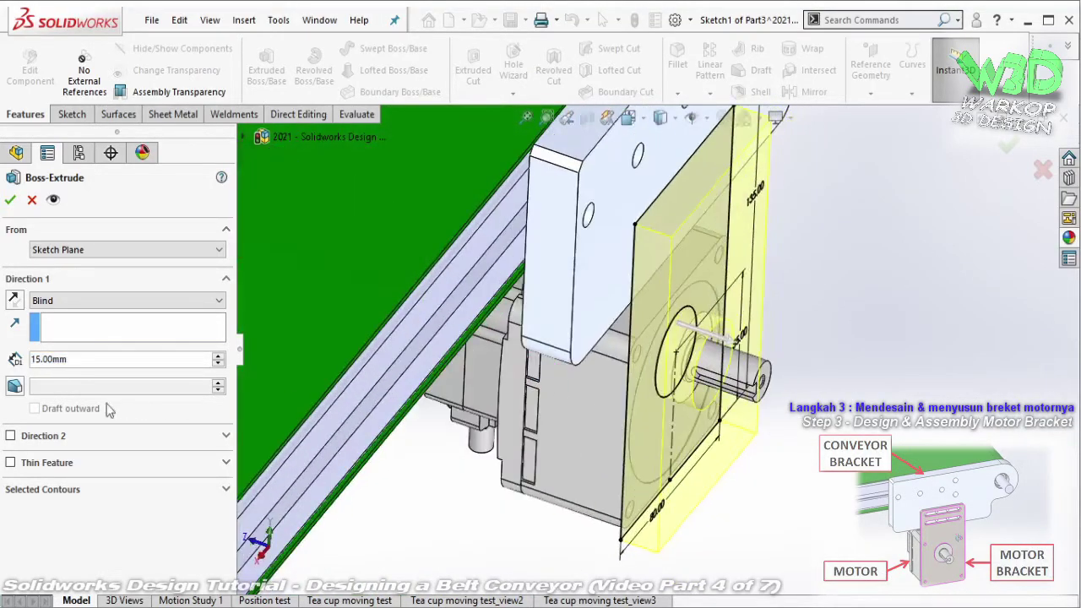
text(5)
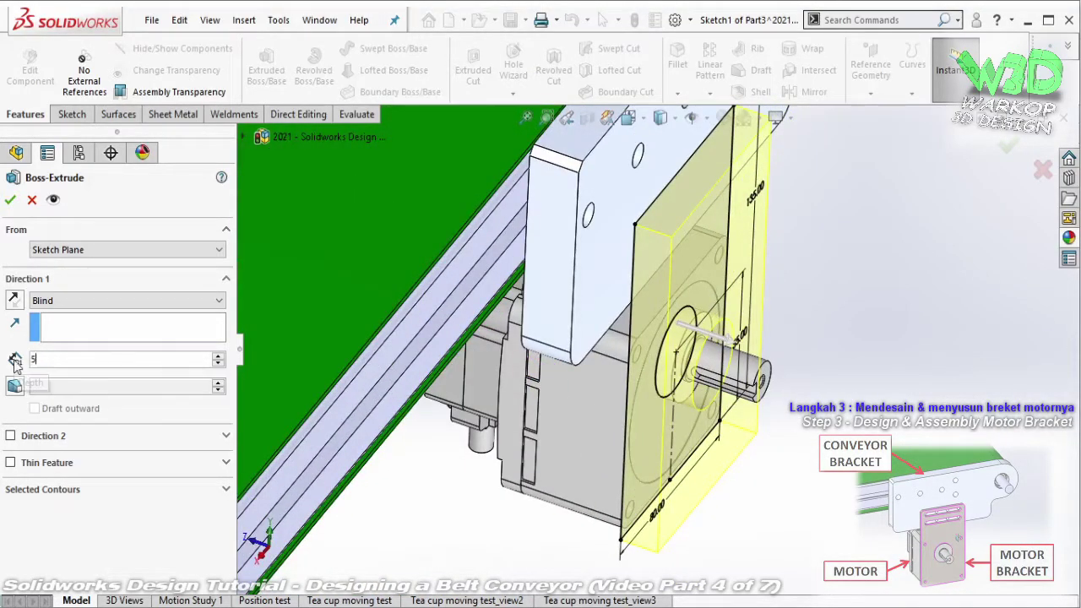
key(Return)
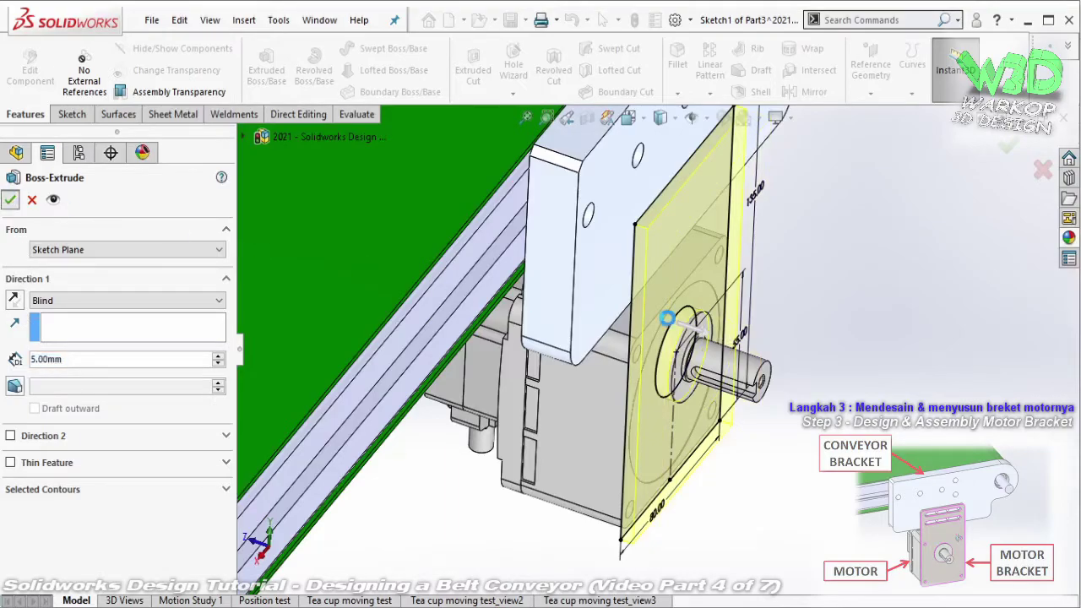
key(Return)
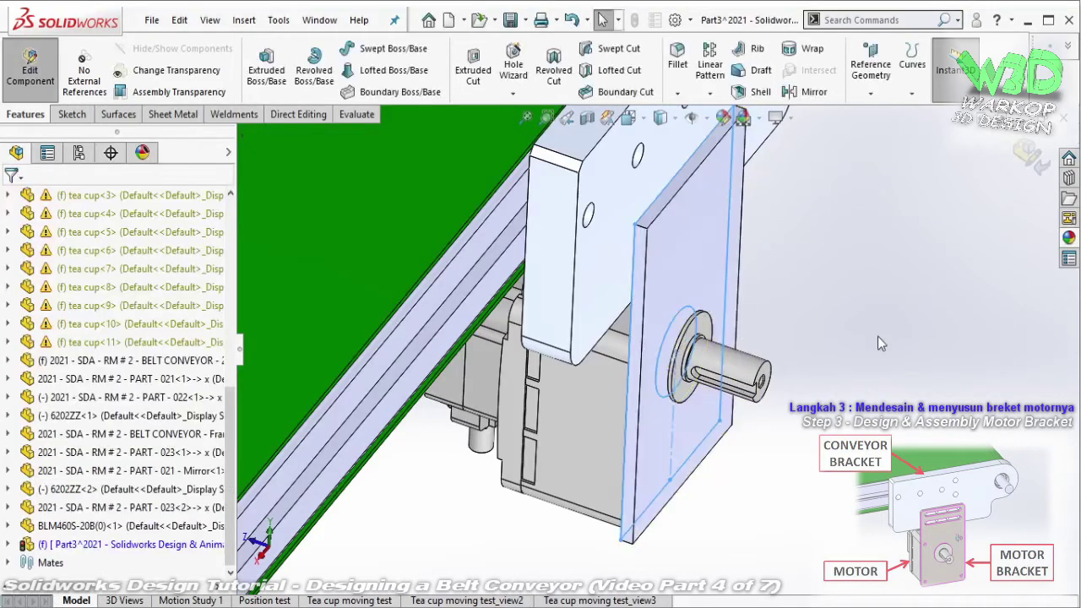
middle_drag(676, 260, 646, 217)
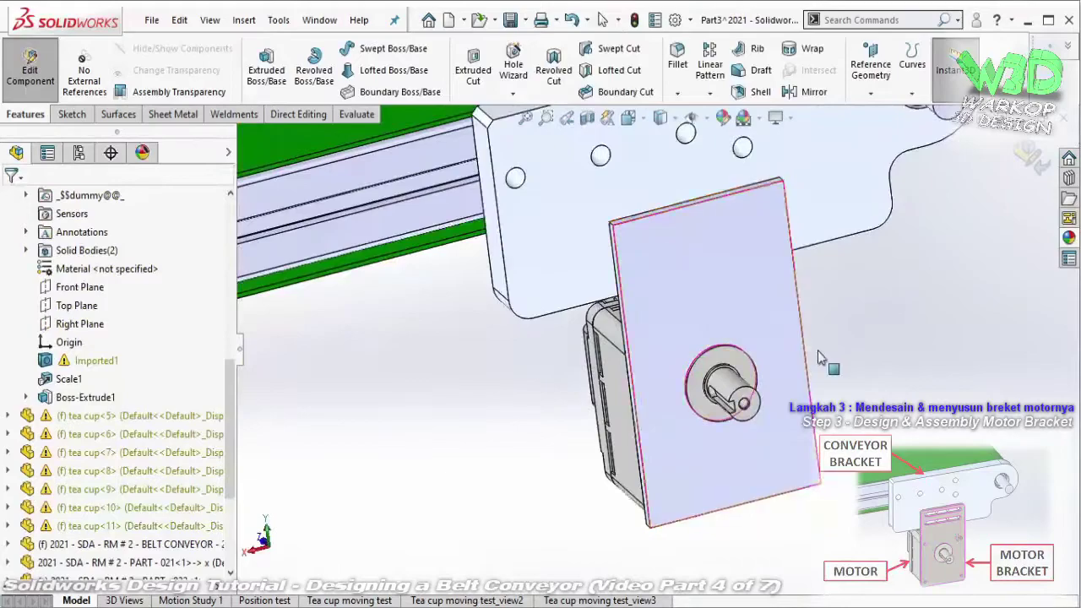
- Start a sketch on the plate's front face with a vertical centerline from the top edge
click(646, 220)
click(705, 168)
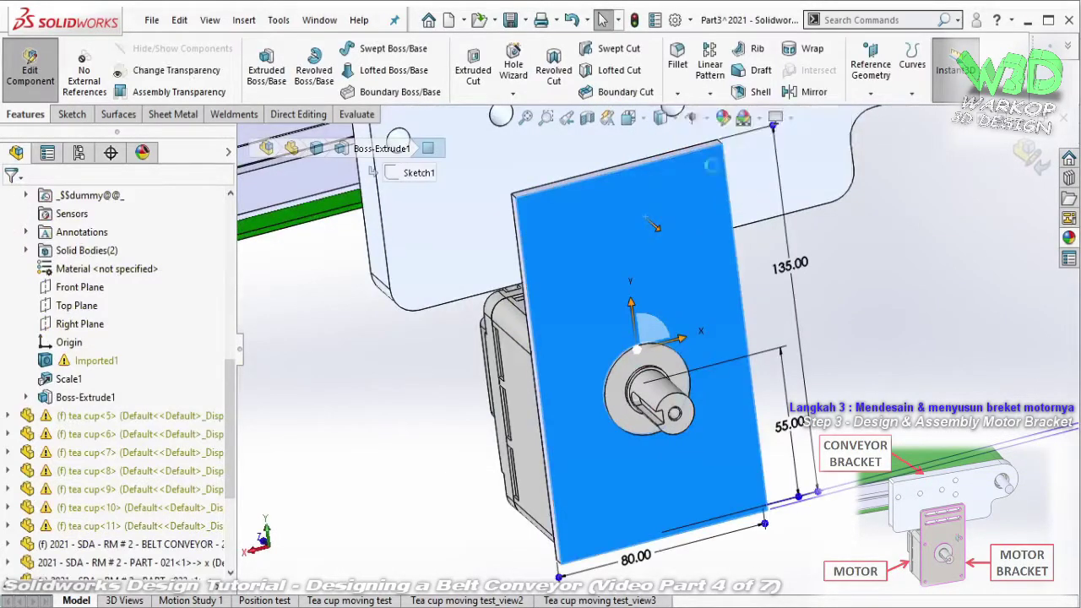
click(353, 48)
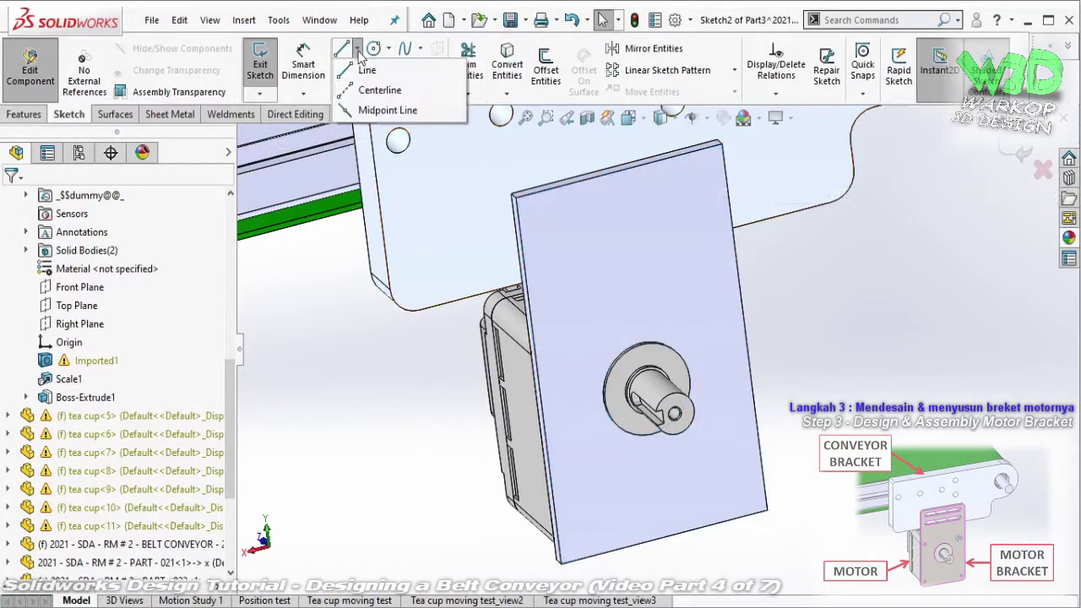
click(376, 87)
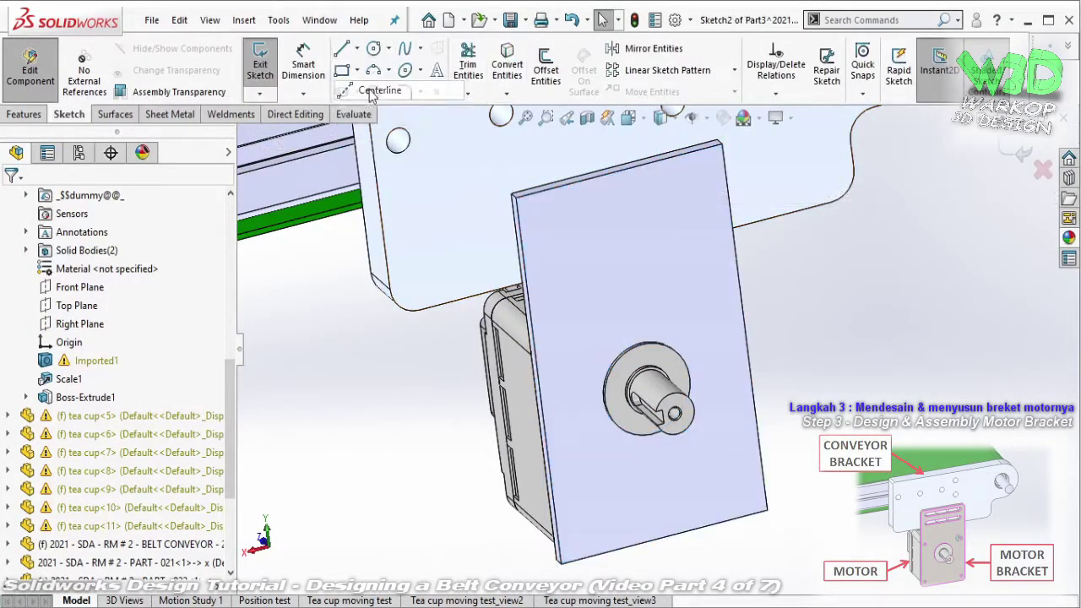
click(619, 170)
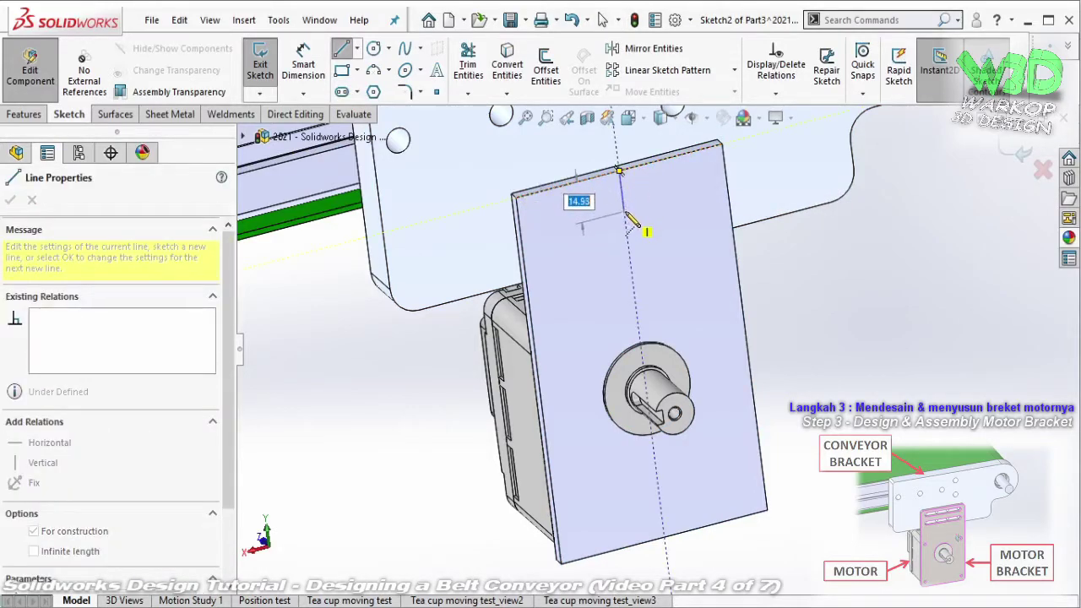
click(623, 213)
key(Escape)
- Sketch a straight slot and make its centre coincident with the centerline's lower end
key(Escape)
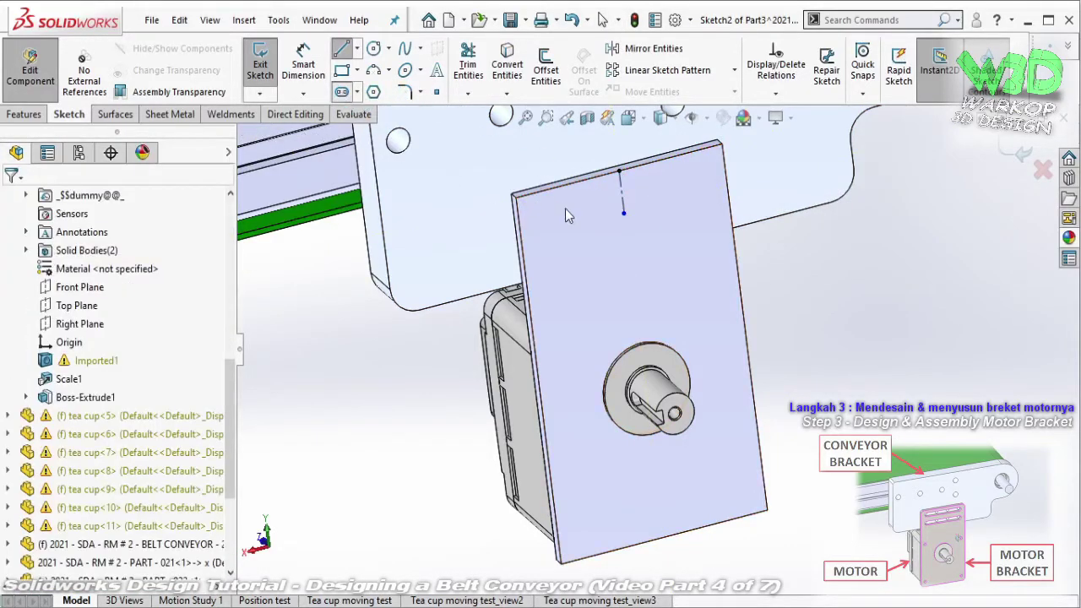
right_drag(568, 215, 629, 207)
click(656, 193)
click(651, 207)
key(Escape)
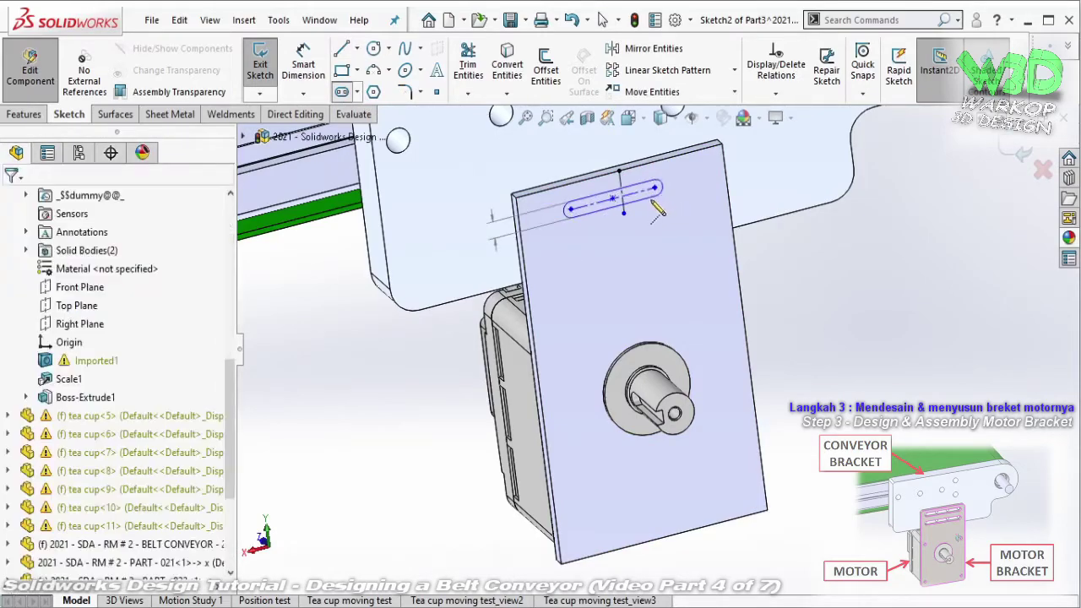
scroll(591, 233, down, 5)
click(590, 245)
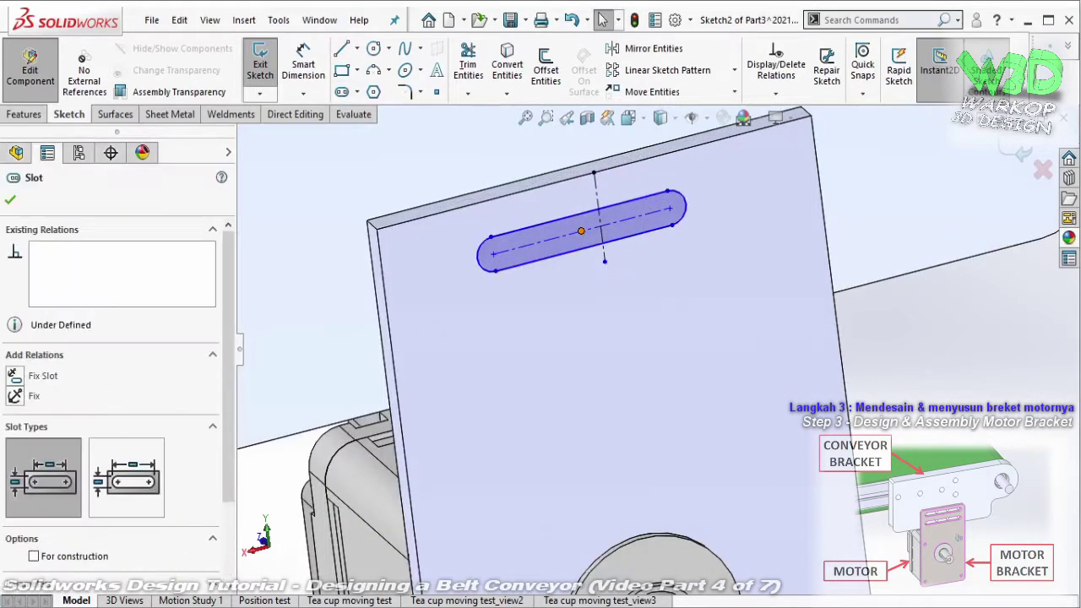
click(605, 263)
ctrl+click(581, 230)
click(733, 212)
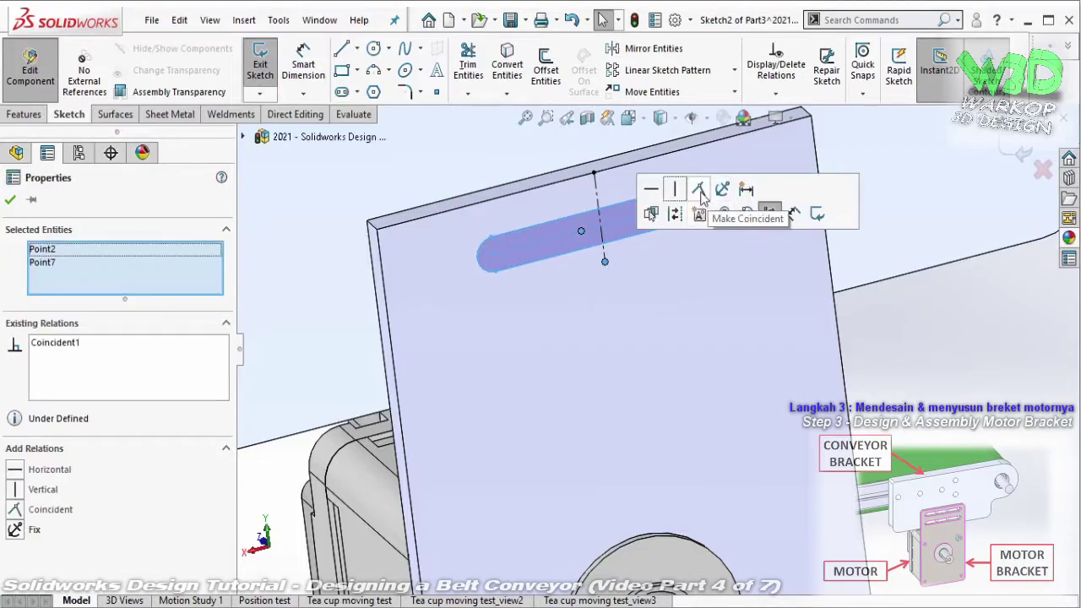
key(Escape)
- Stretch the slot longer toward the right and pick it for a width dimension
middle_drag(708, 247, 701, 245)
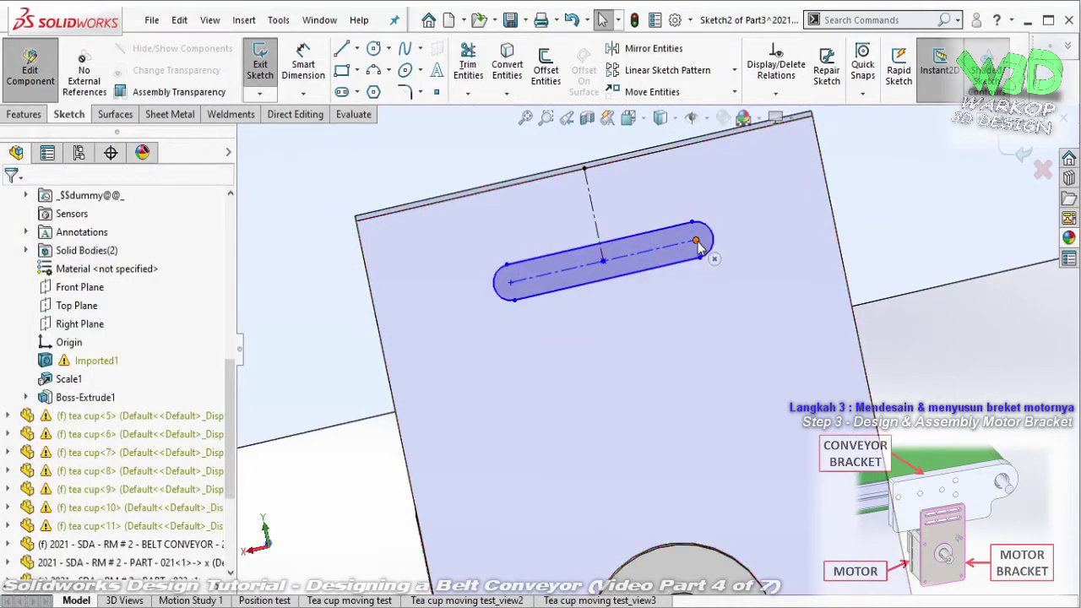
drag(698, 245, 760, 279)
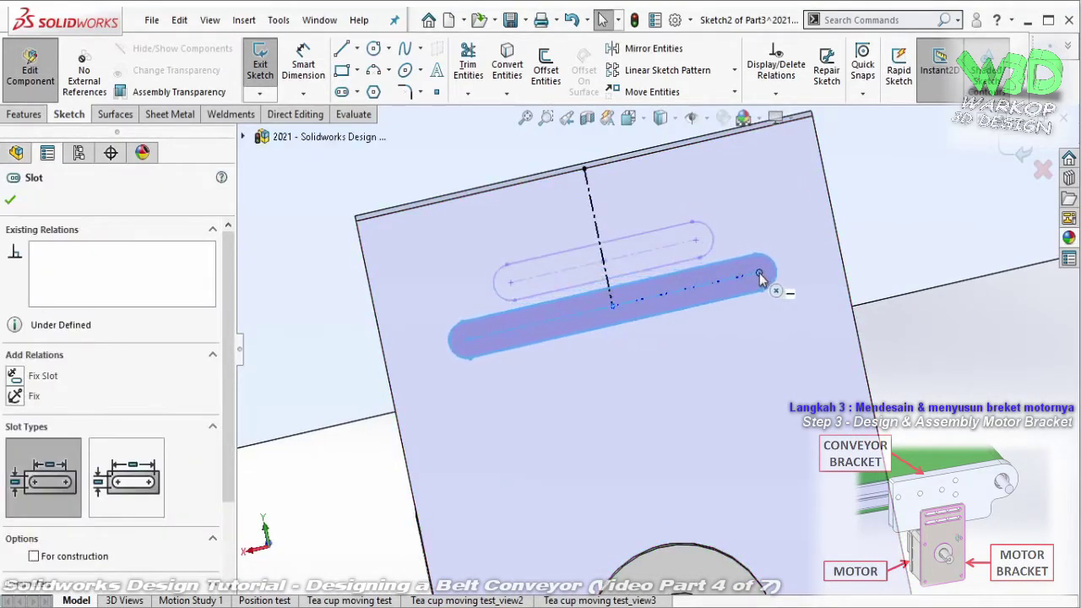
click(303, 67)
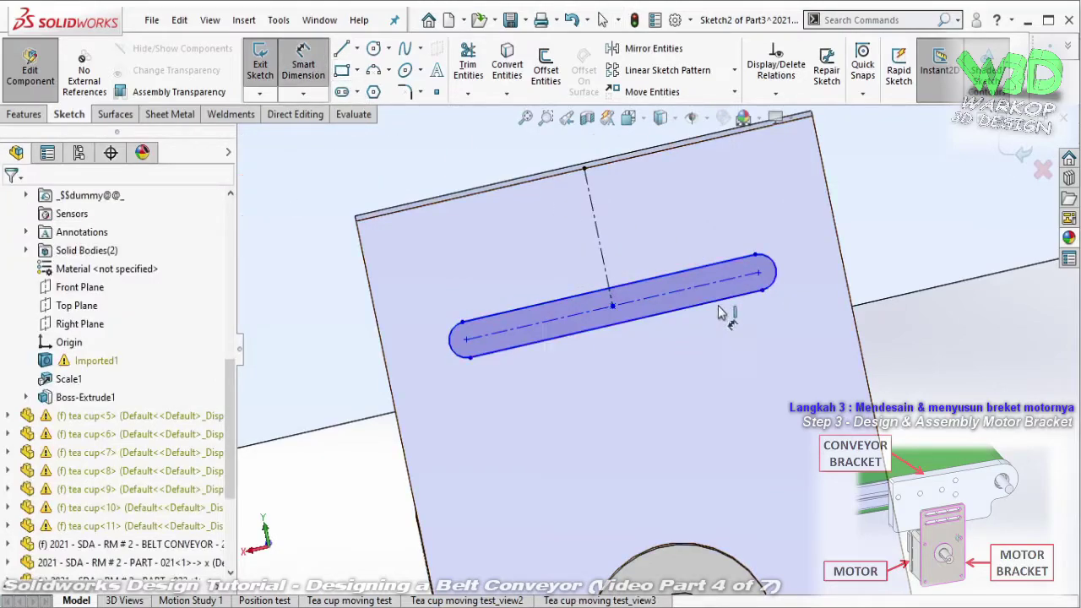
click(716, 294)
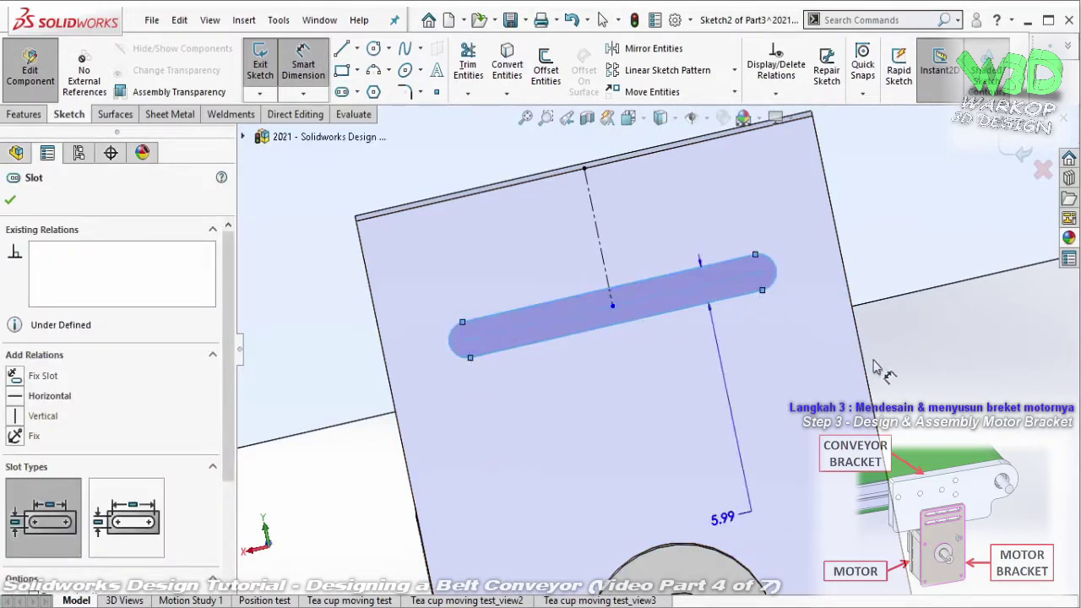
- Set the slot width to 7.00, view the sketch Normal To, and lengthen the slot slightly
click(910, 389)
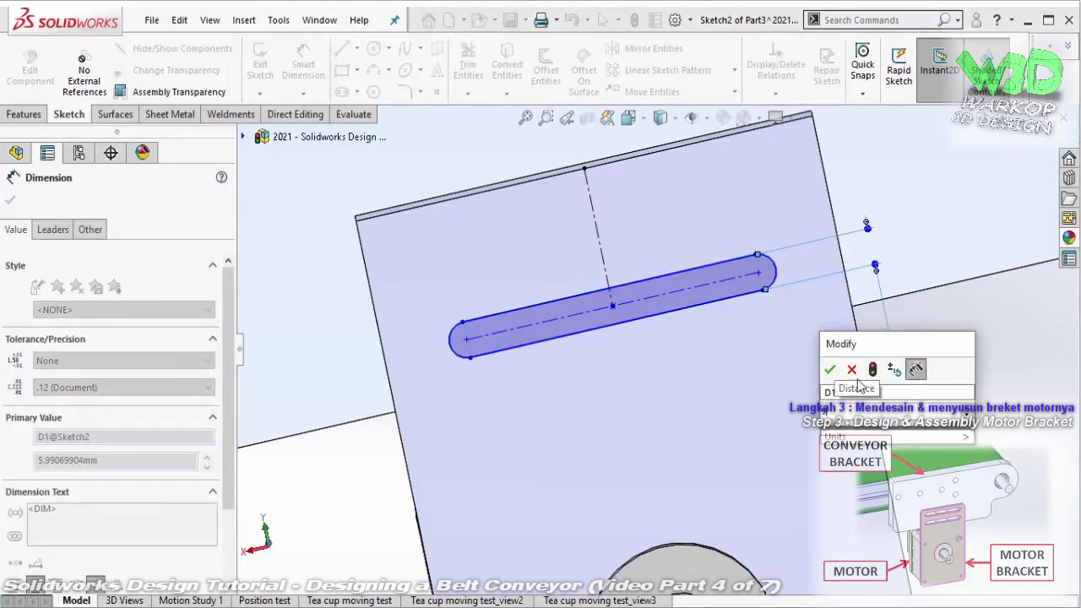
key(Return)
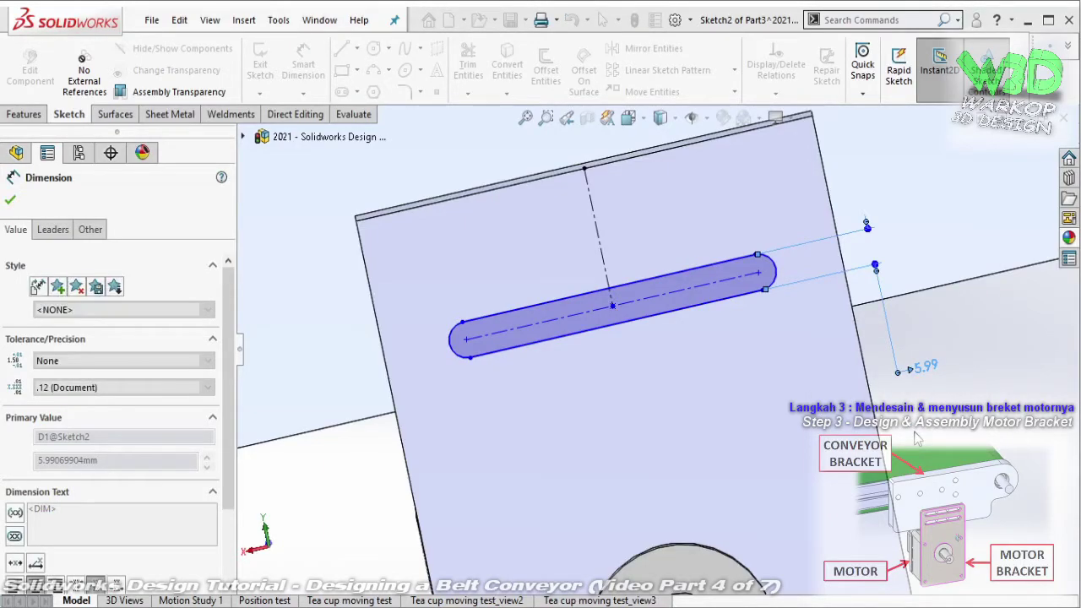
key(Escape)
key(Escape)
key(ctrl+8)
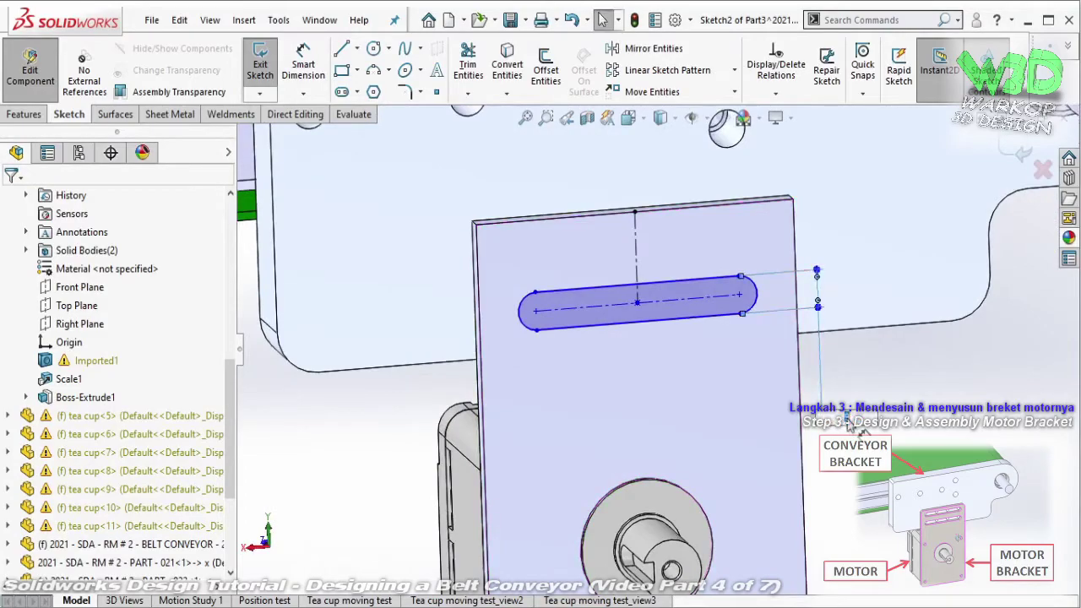
click(846, 416)
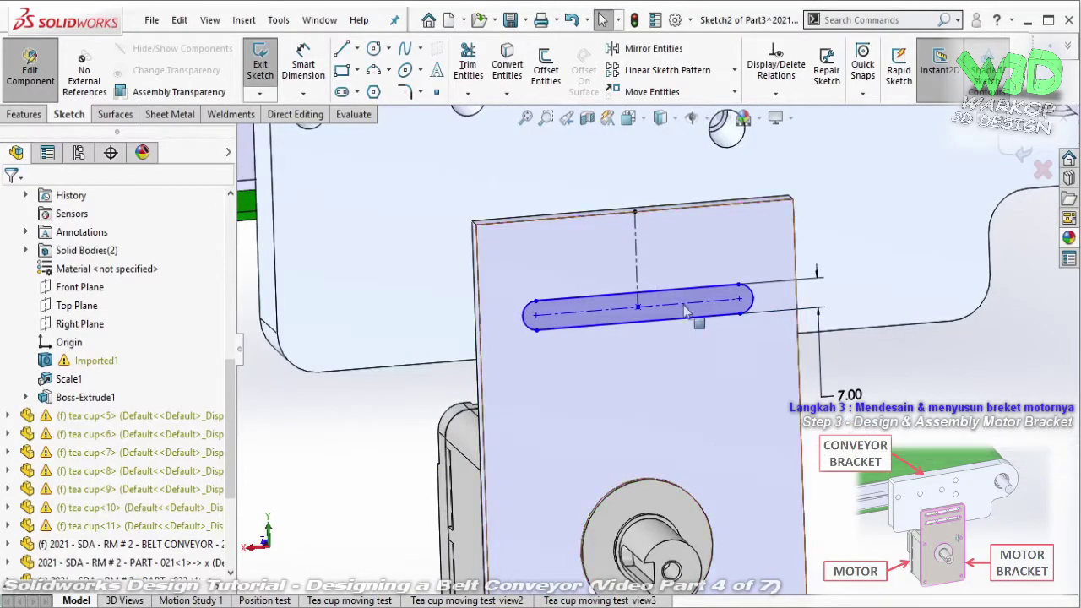
drag(530, 324, 522, 325)
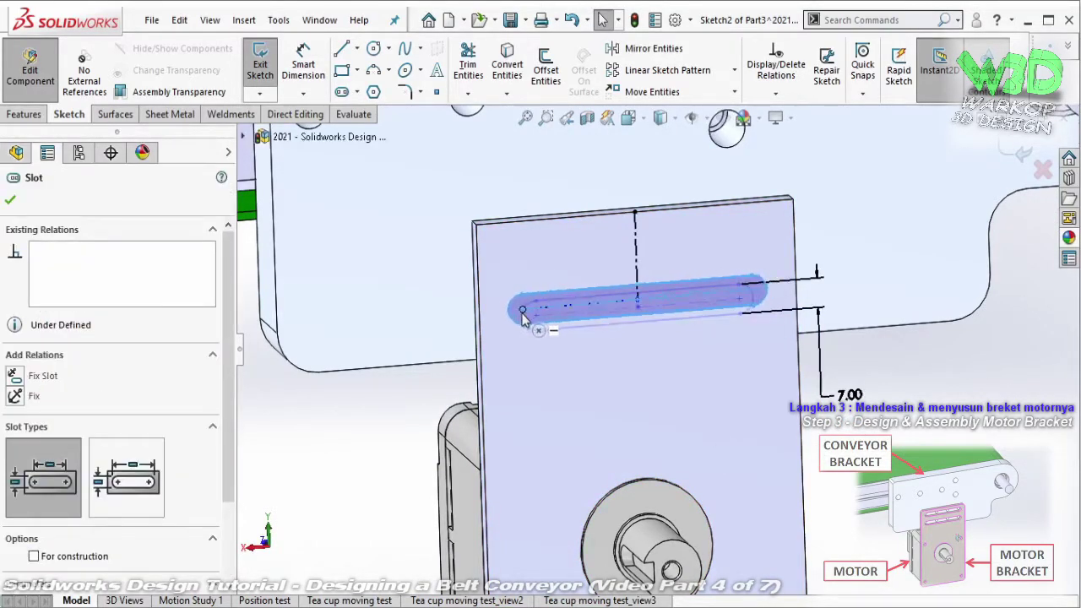
click(541, 255)
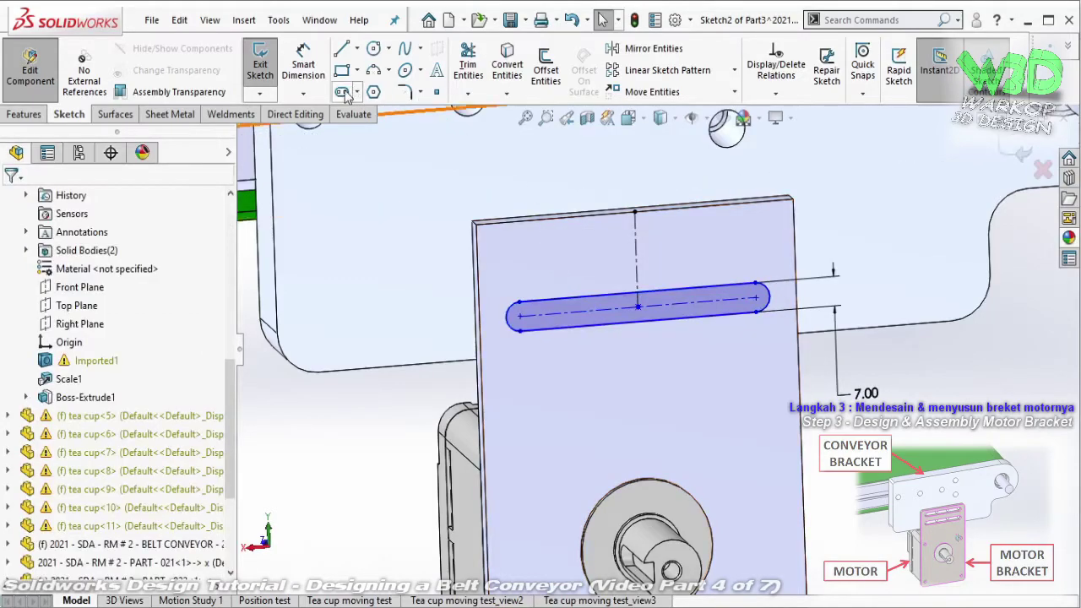
- Snap the first slot's centre onto the centerline and extend a construction line below it
key(Return)
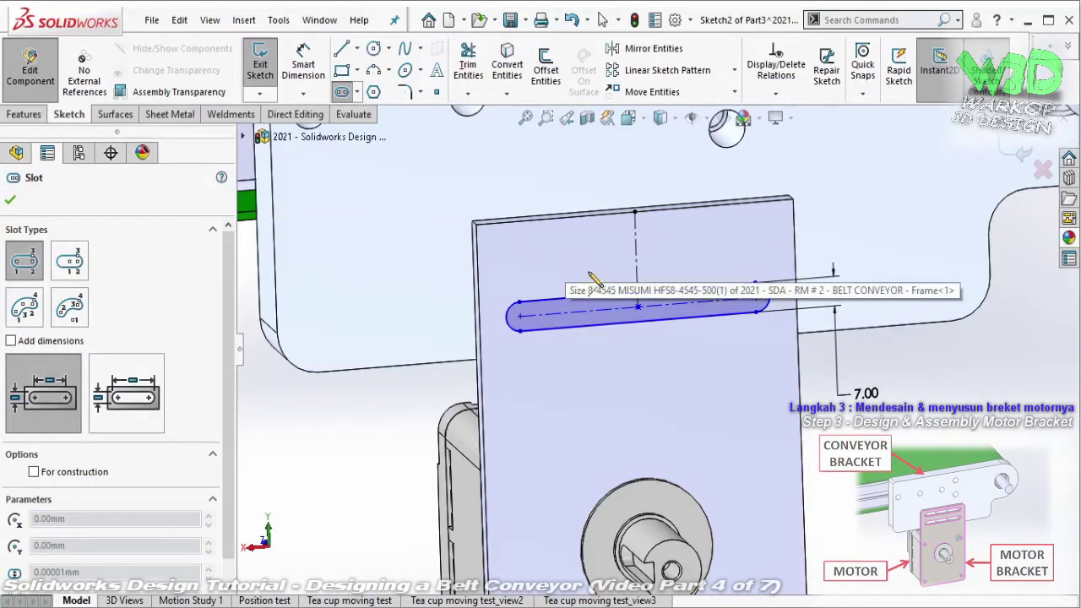
key(Escape)
drag(639, 304, 635, 274)
click(34, 379)
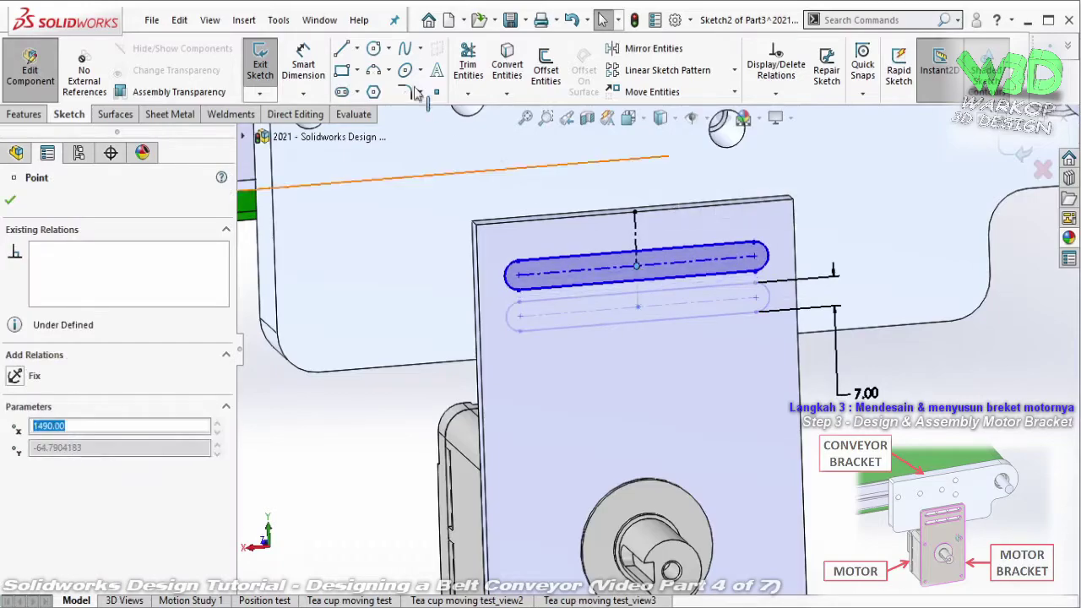
click(354, 48)
click(379, 89)
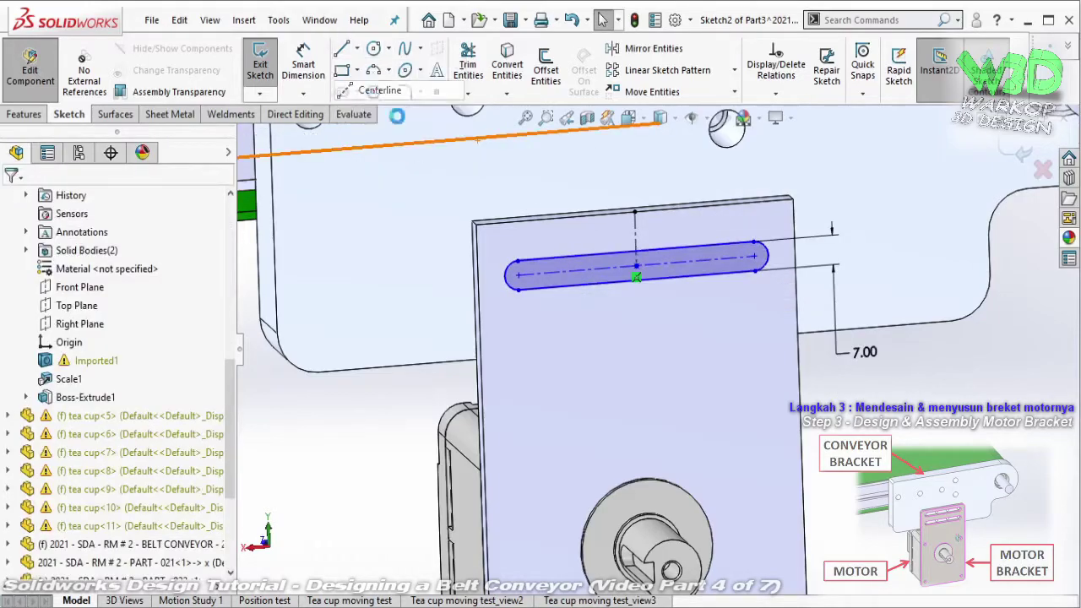
click(637, 277)
click(637, 303)
key(Escape)
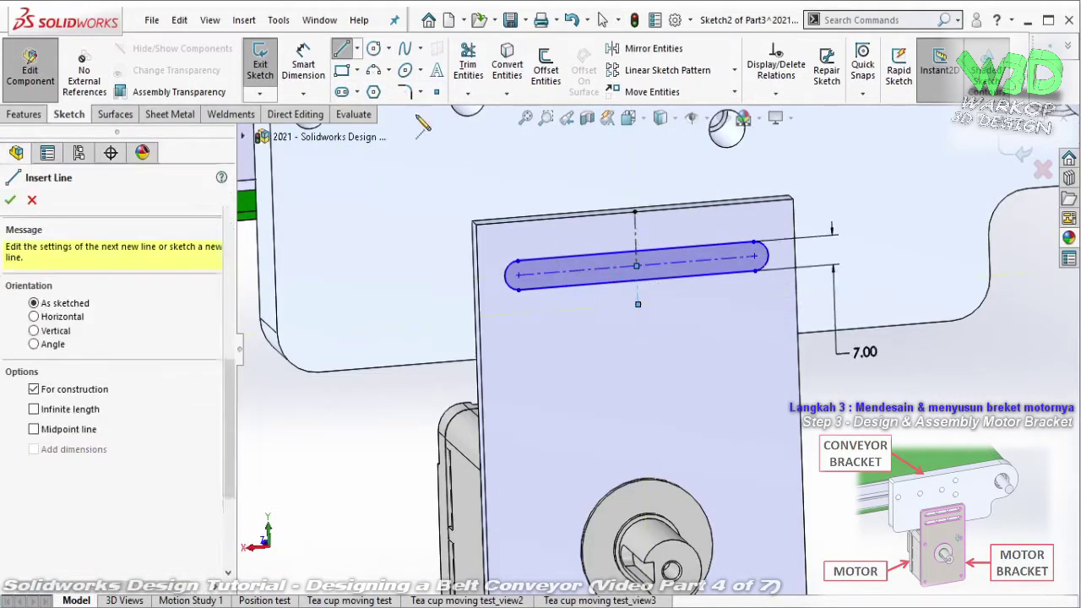
key(Escape)
- Sketch a second slot below, its centre coincident with the construction line's end
click(342, 91)
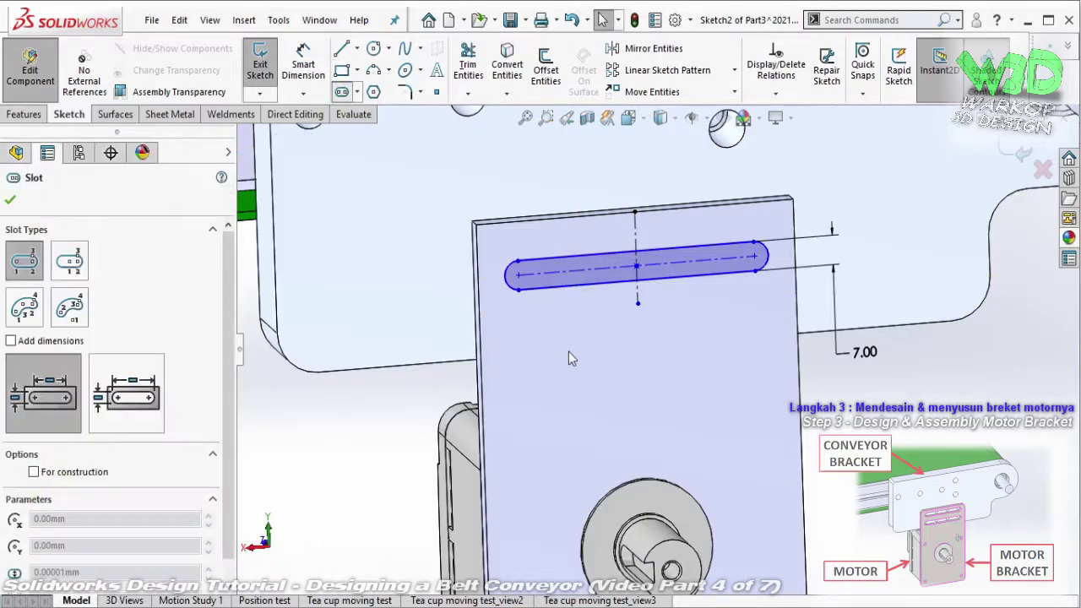
click(650, 350)
click(646, 375)
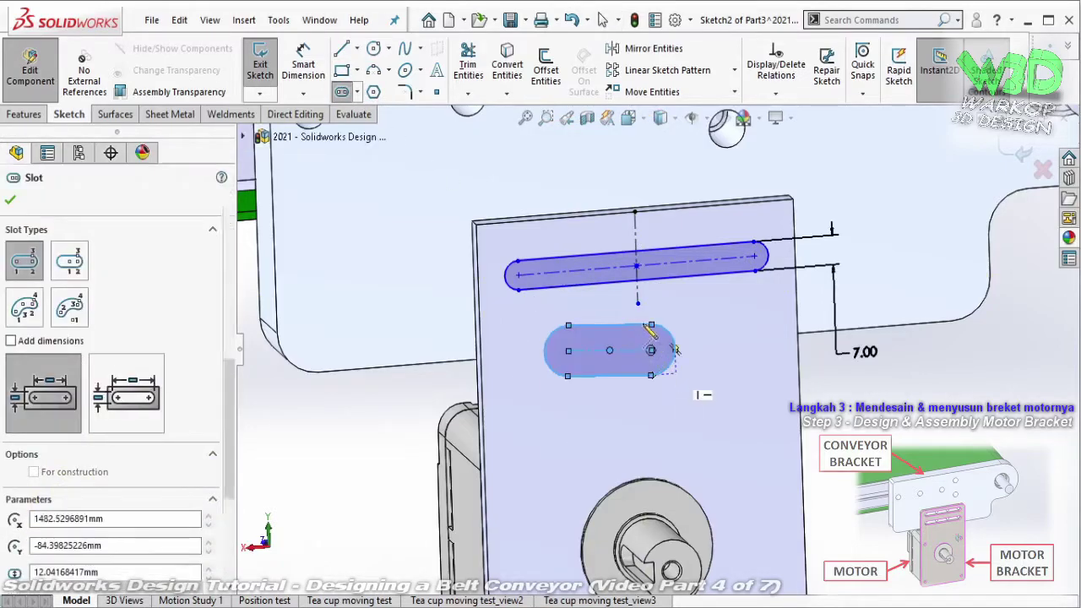
key(Escape)
click(610, 351)
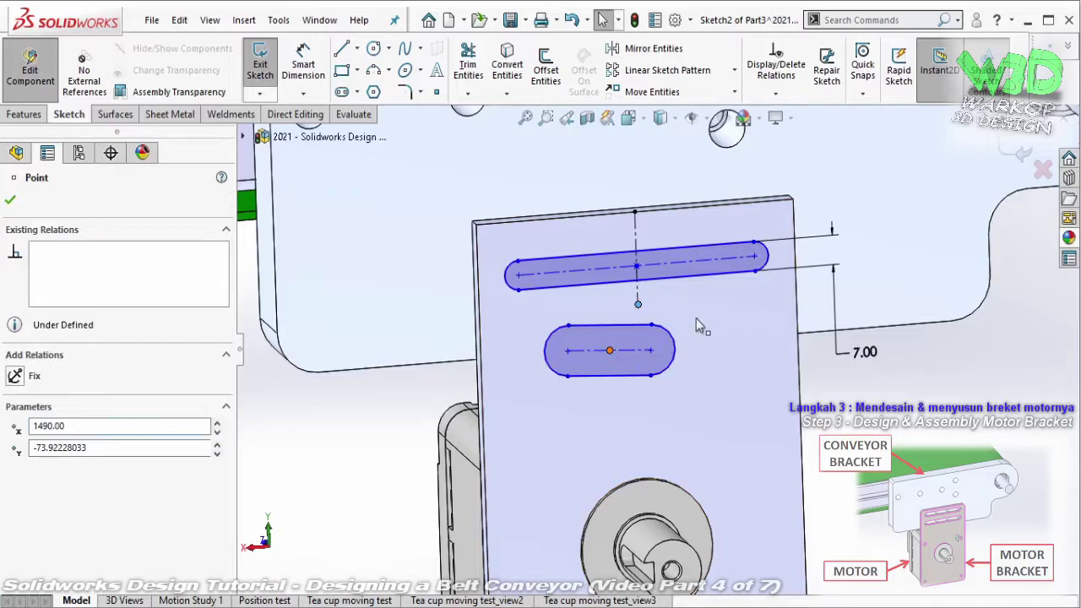
ctrl+click(637, 304)
click(725, 274)
click(716, 297)
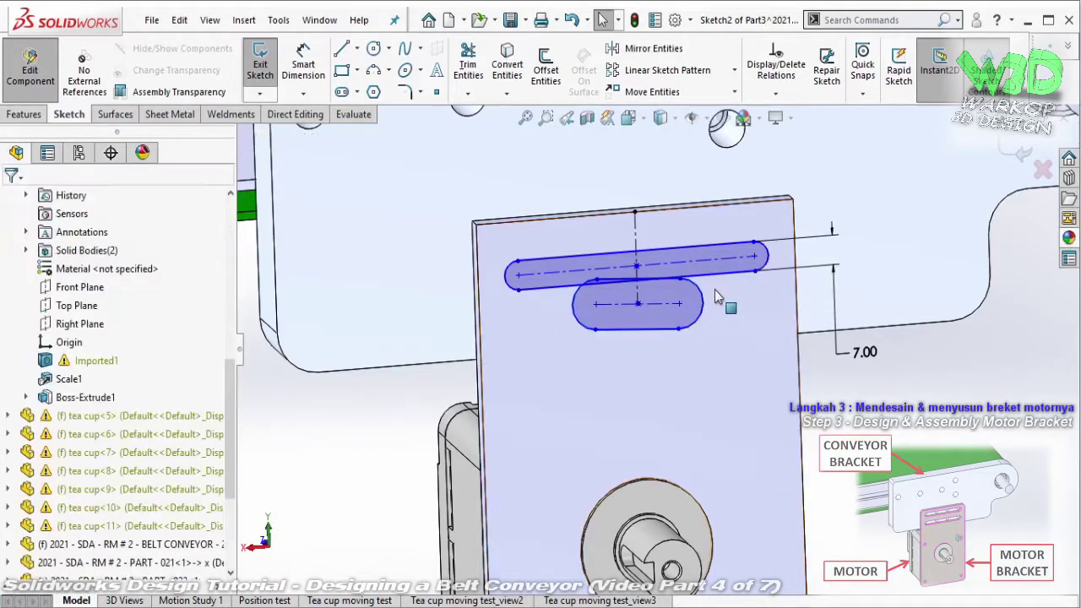
- Make the slots parallel and equal in length and end arcs, then raise the upper slot
click(716, 285)
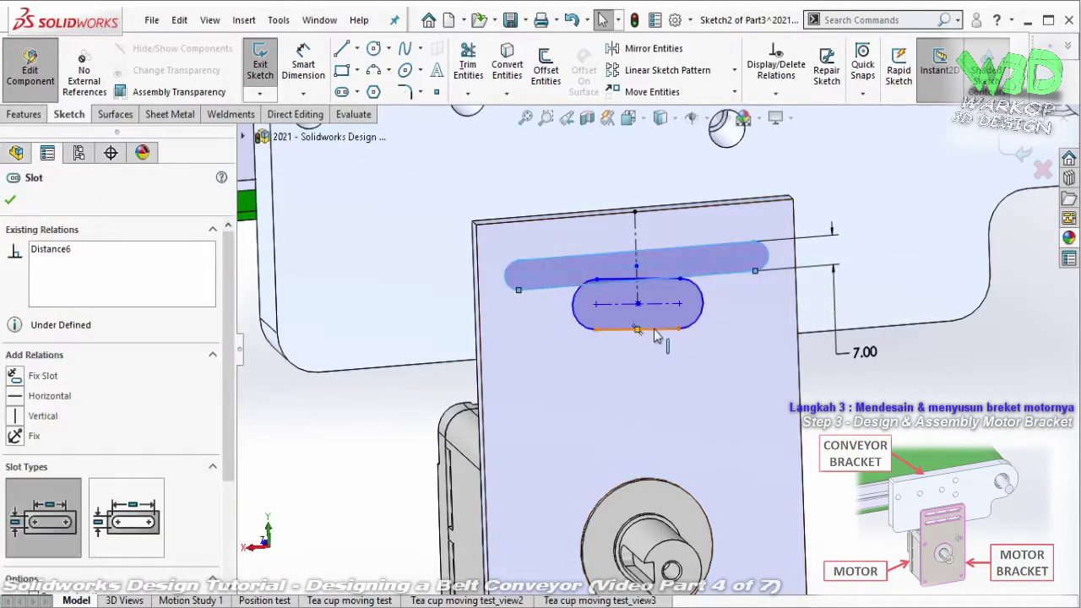
ctrl+click(745, 331)
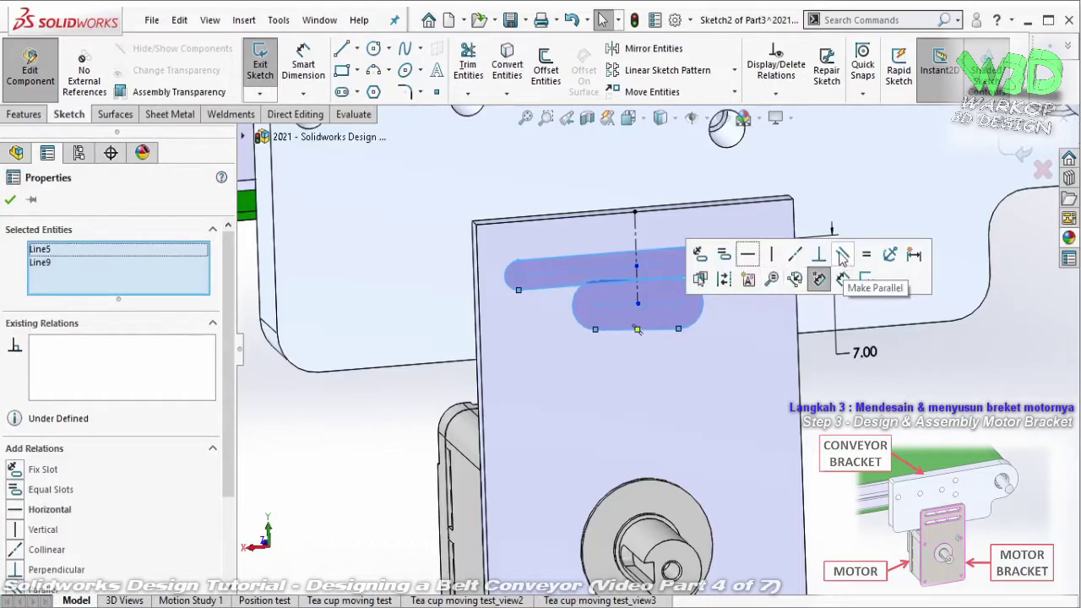
click(840, 253)
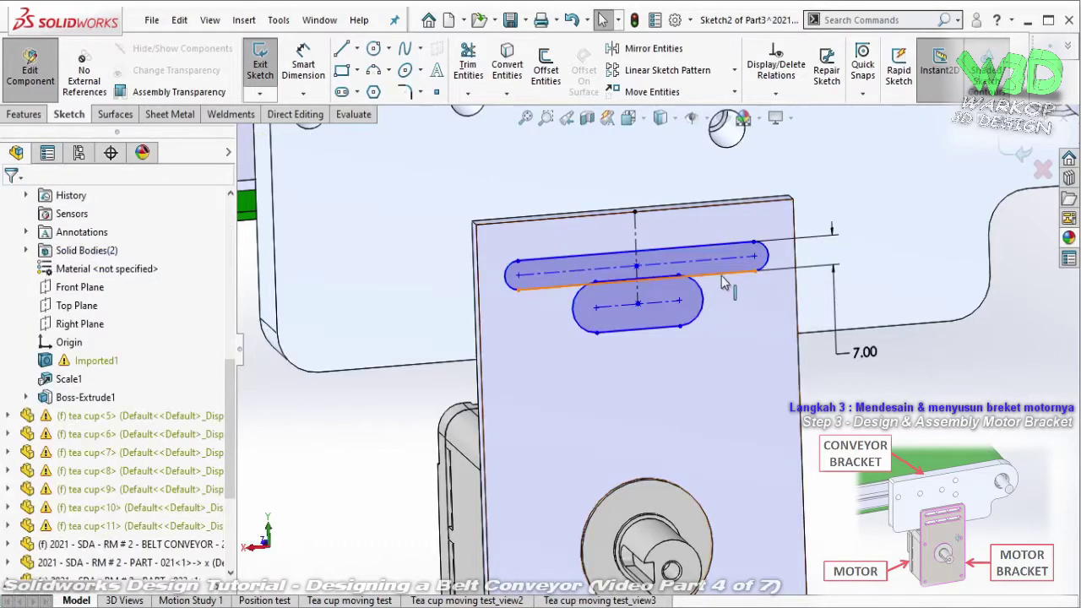
click(724, 280)
ctrl+click(800, 314)
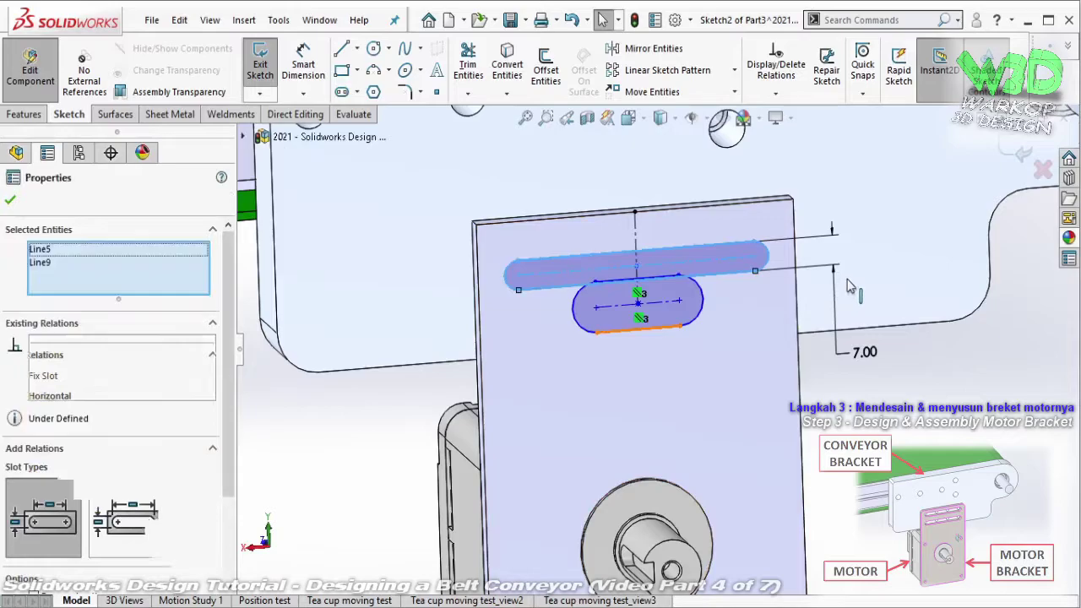
click(873, 257)
key(Escape)
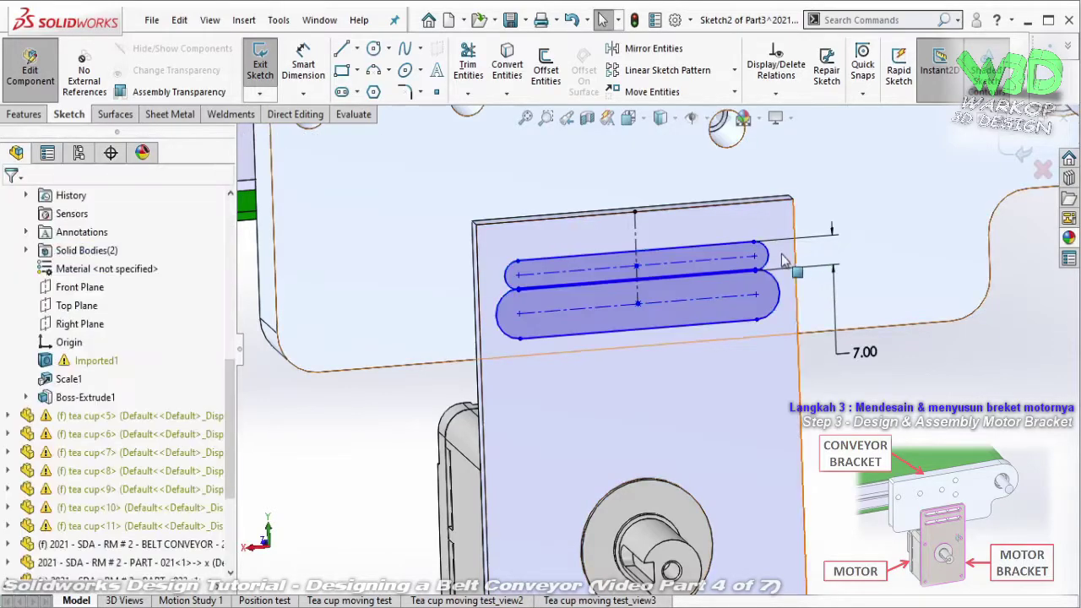
click(778, 293)
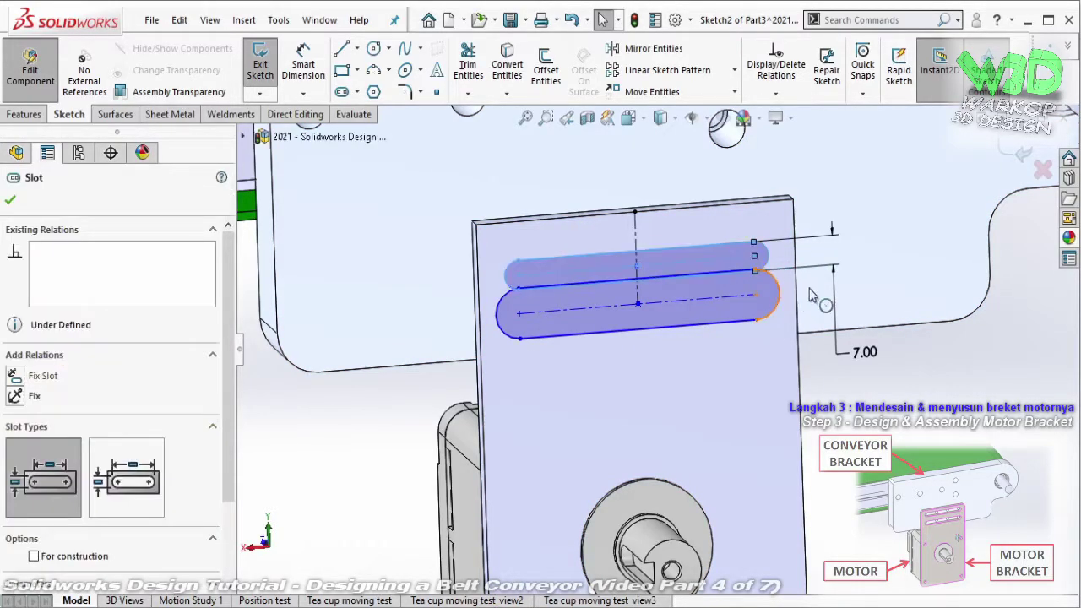
ctrl+click(809, 290)
click(937, 220)
key(Escape)
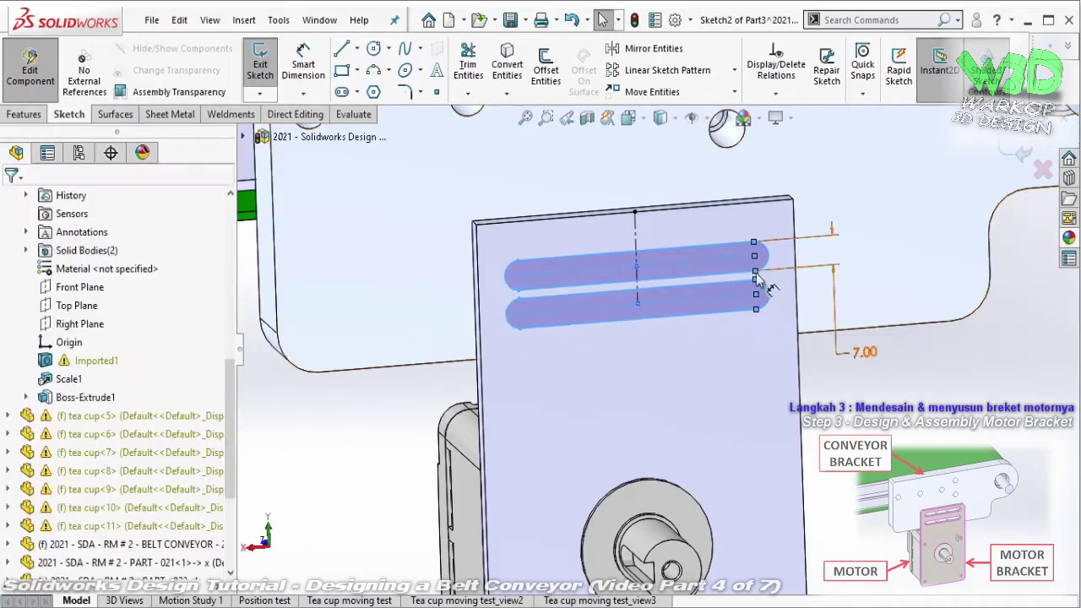
key(Escape)
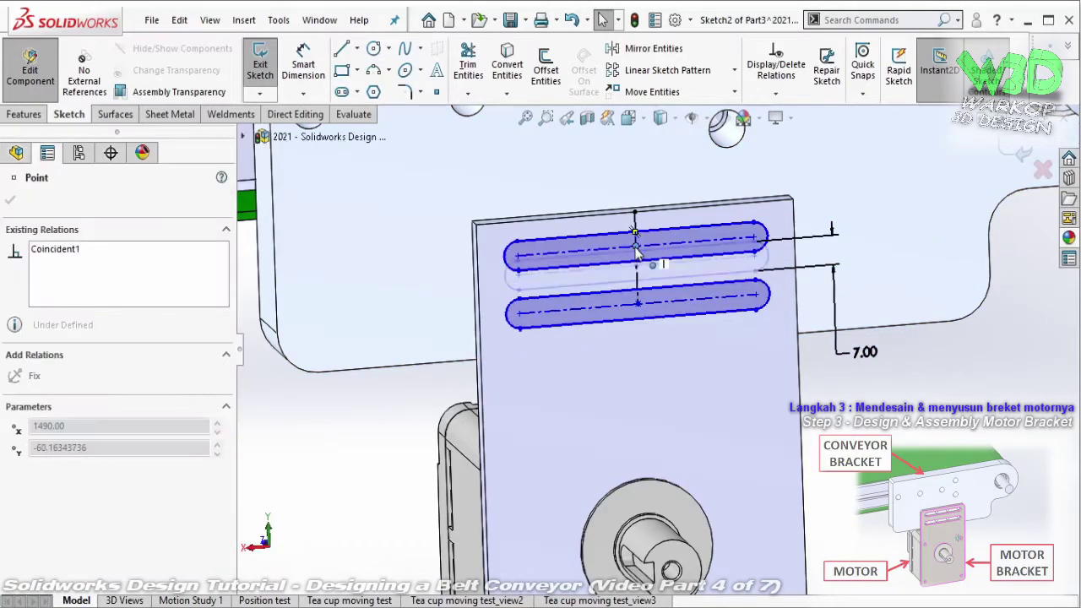
drag(637, 266, 635, 256)
- Draw Ø14.00 circles at the left ends of both slots
click(374, 49)
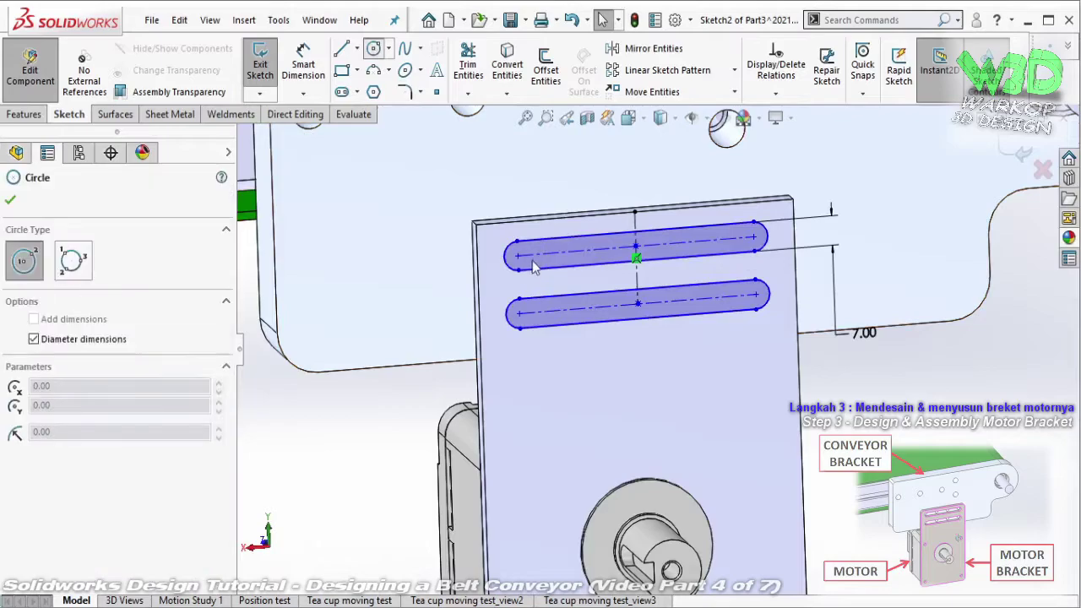
click(518, 255)
text(14)
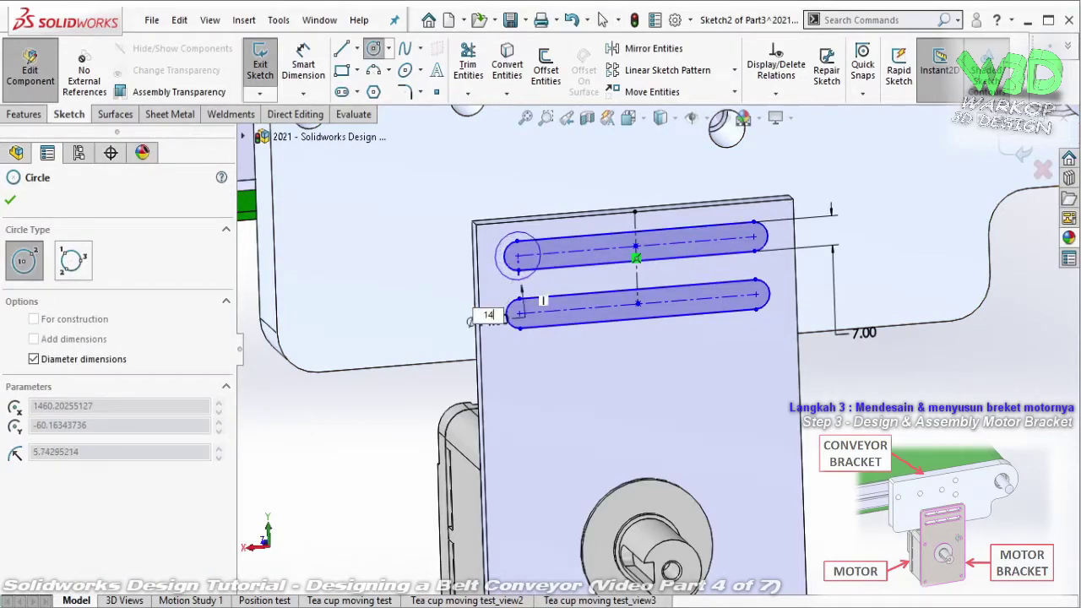
key(Return)
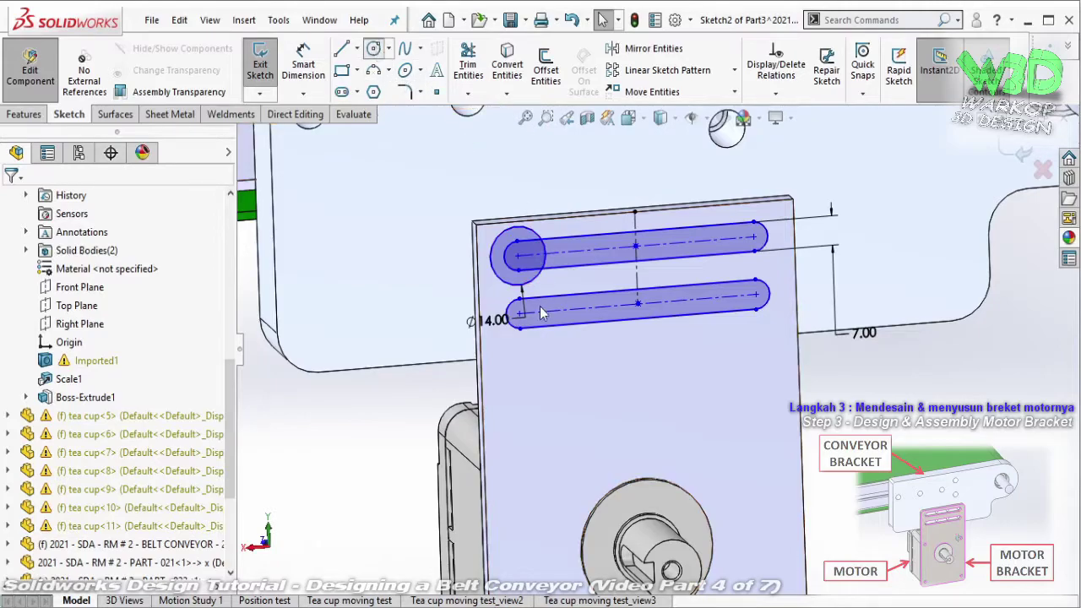
click(521, 313)
text(14)
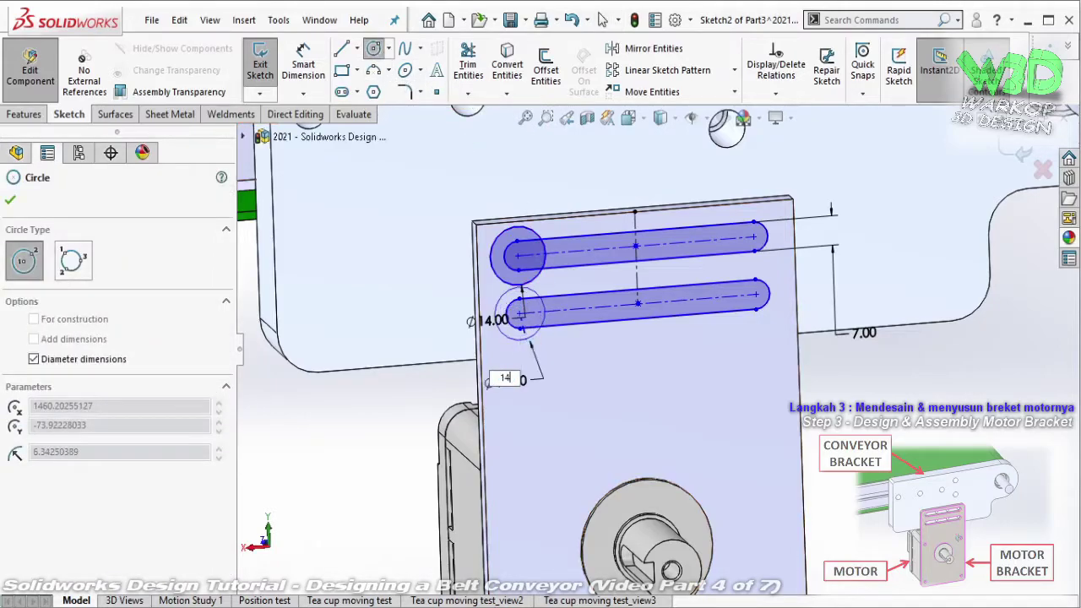
key(Return)
- Reposition the lower slot and relate the two slots' left end arcs
scroll(646, 300, down, 2)
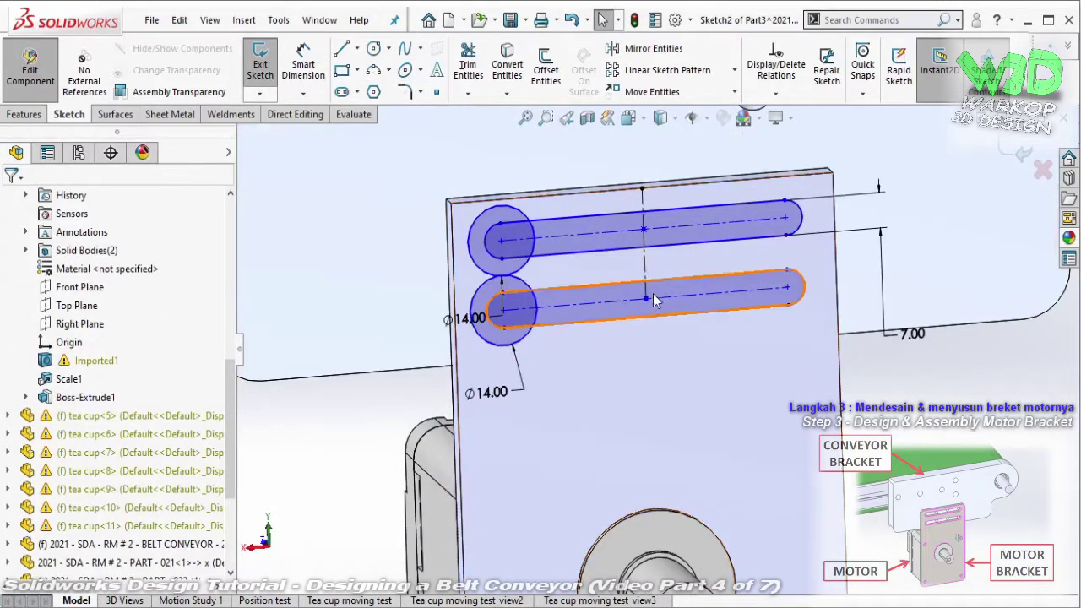
drag(652, 300, 649, 320)
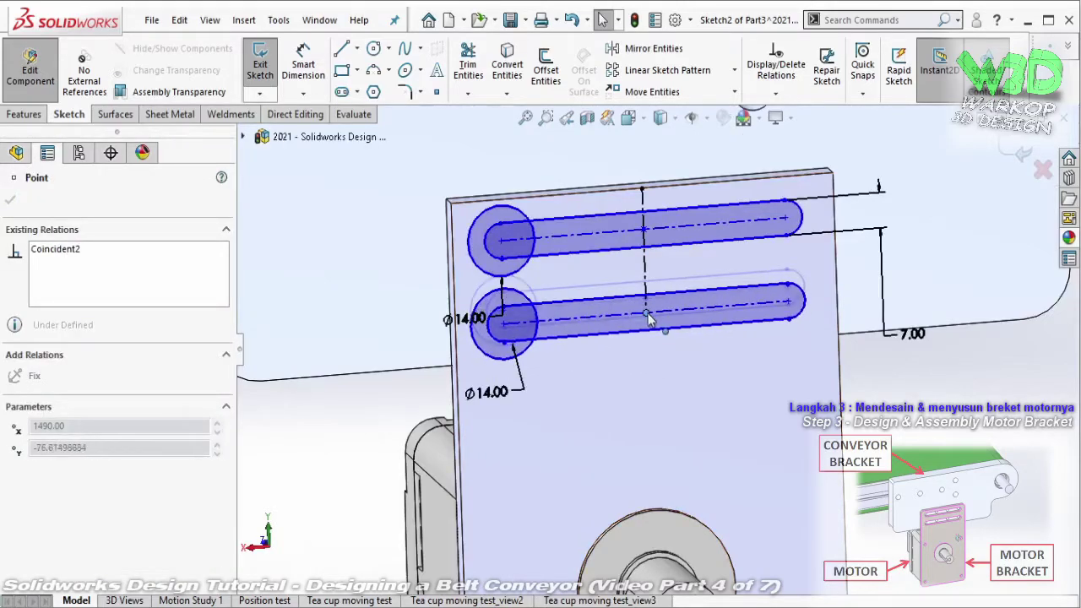
drag(646, 317, 646, 321)
click(516, 290)
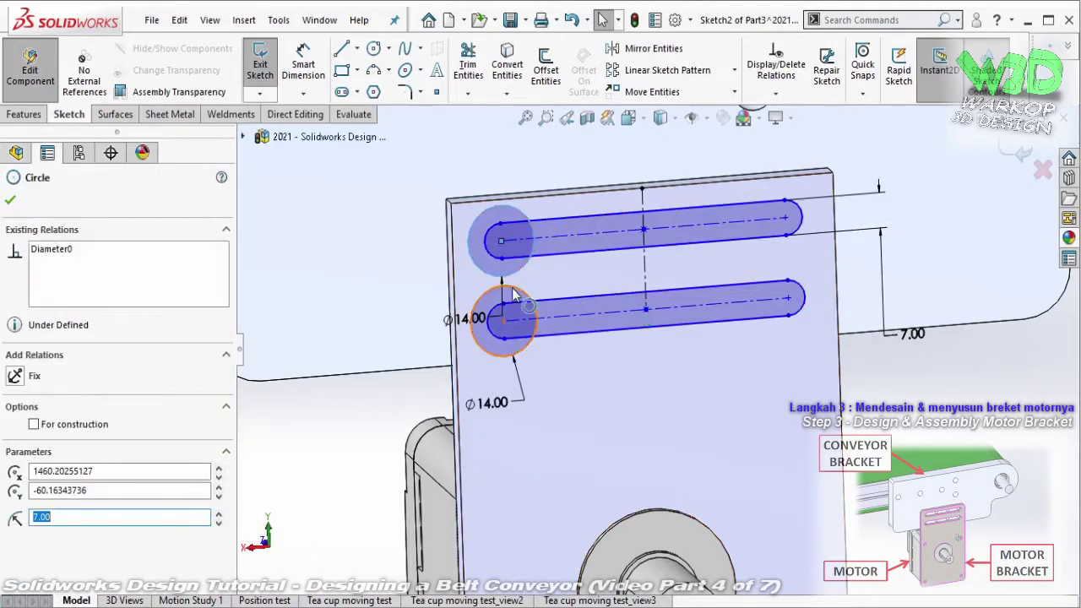
ctrl+click(513, 293)
click(681, 234)
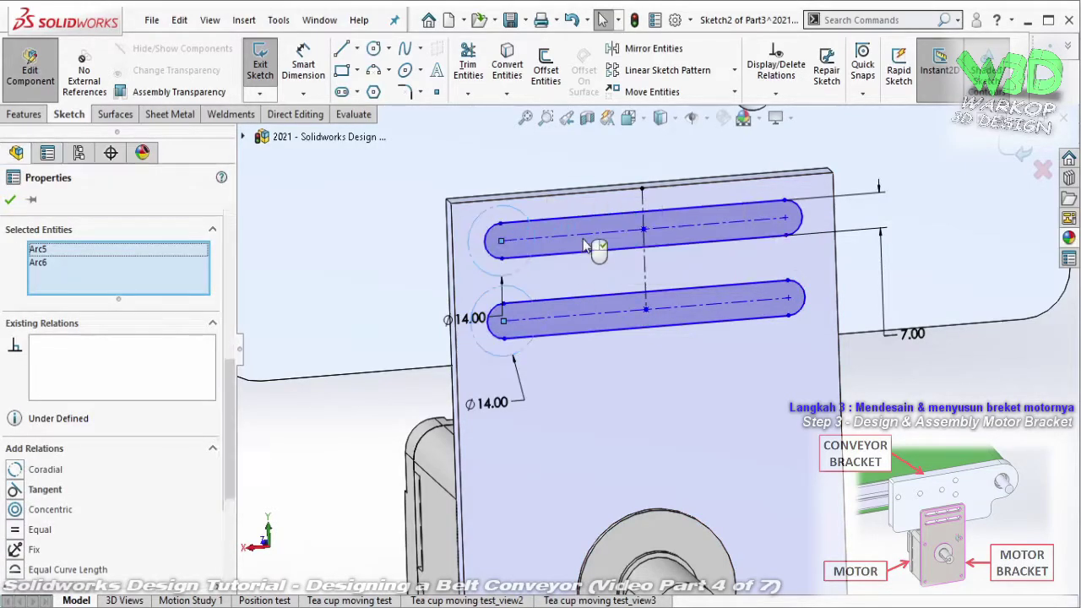
key(Escape)
click(303, 66)
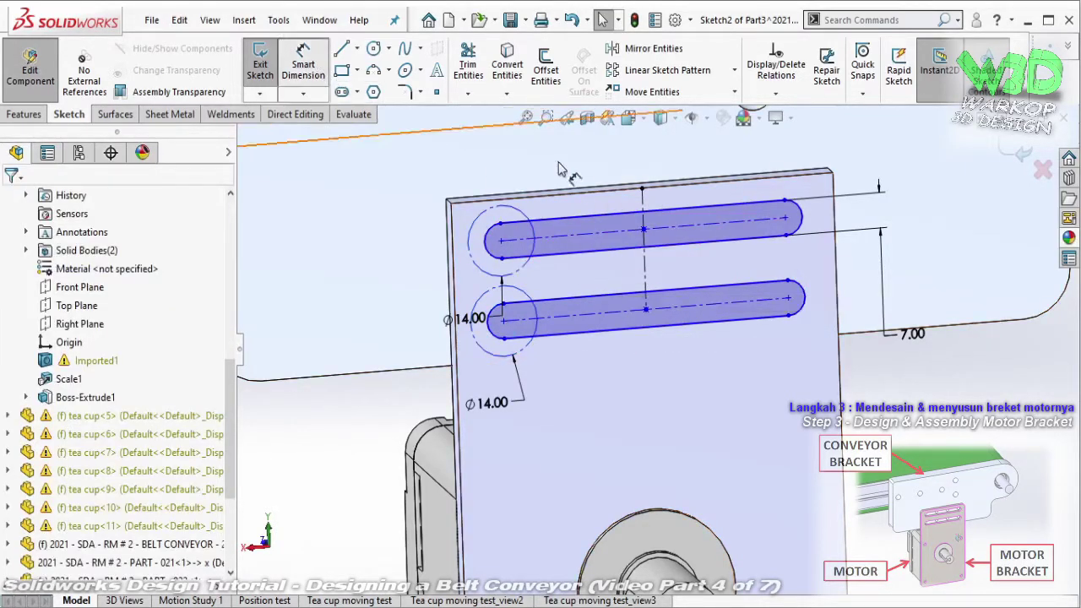
- Set the upper slot 8 mm from the top edge and the slot spacing to 15 mm
click(525, 227)
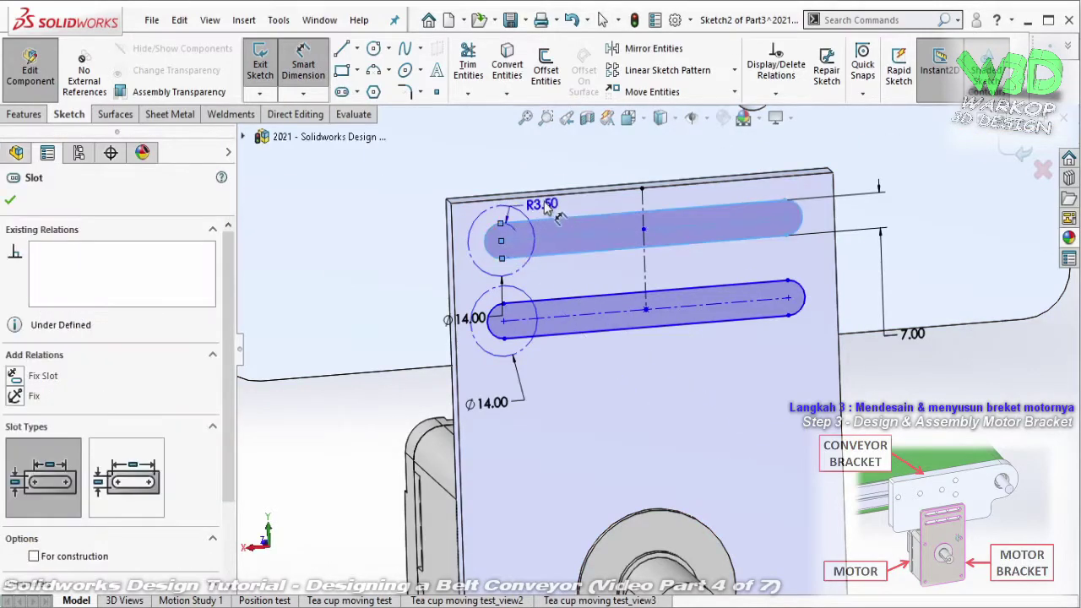
click(545, 193)
click(427, 228)
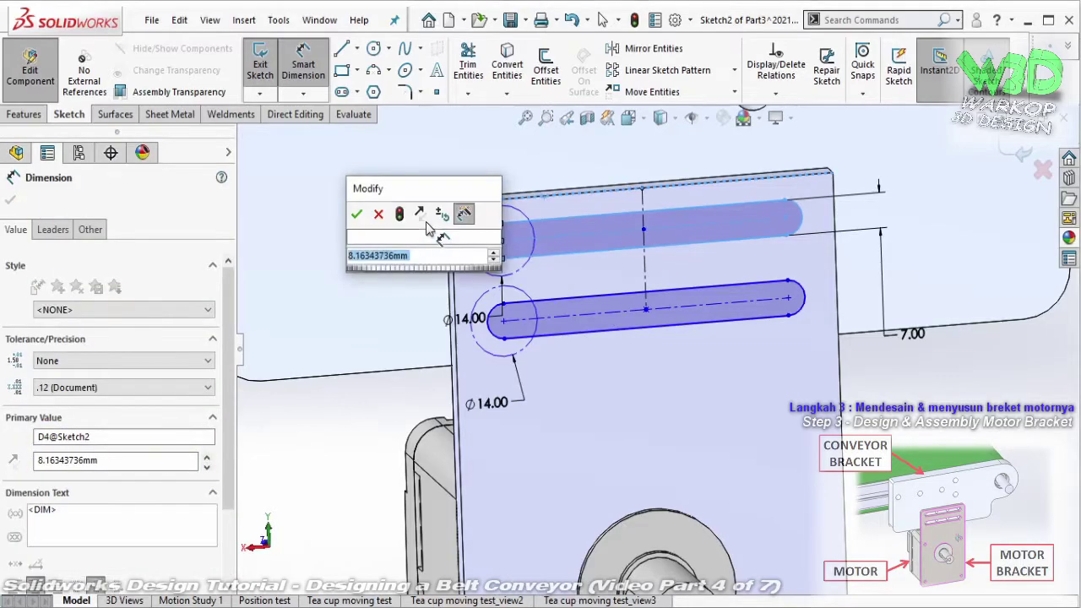
text(8)
click(356, 216)
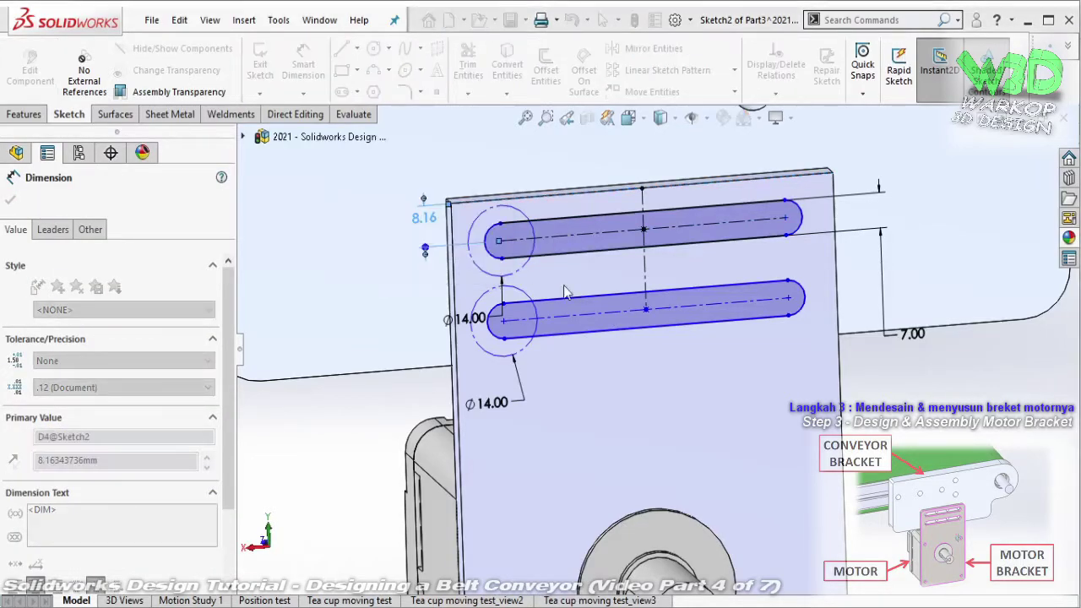
click(663, 281)
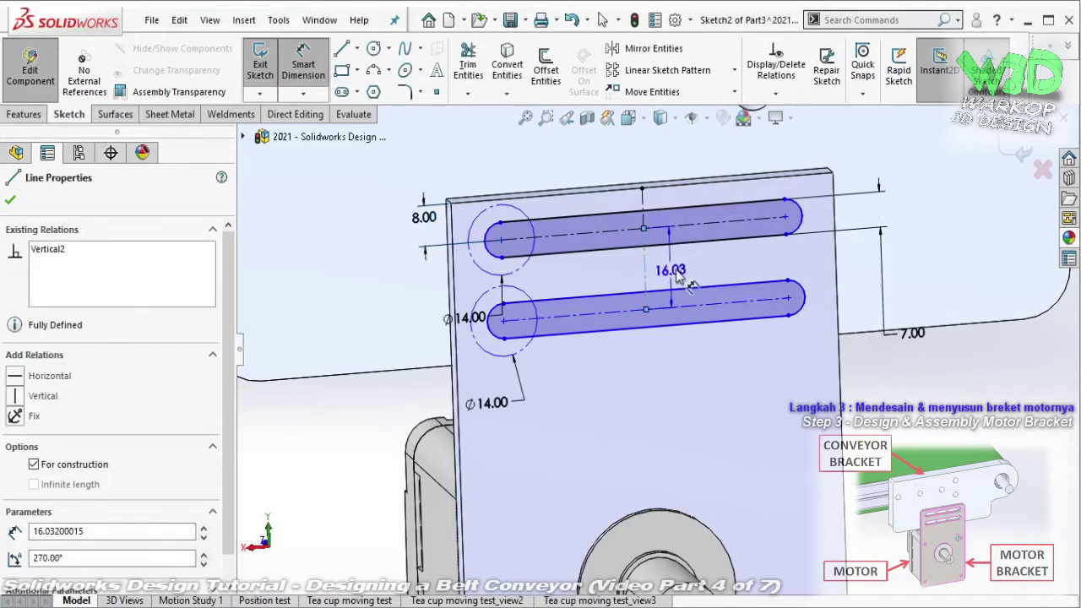
click(693, 278)
text(15)
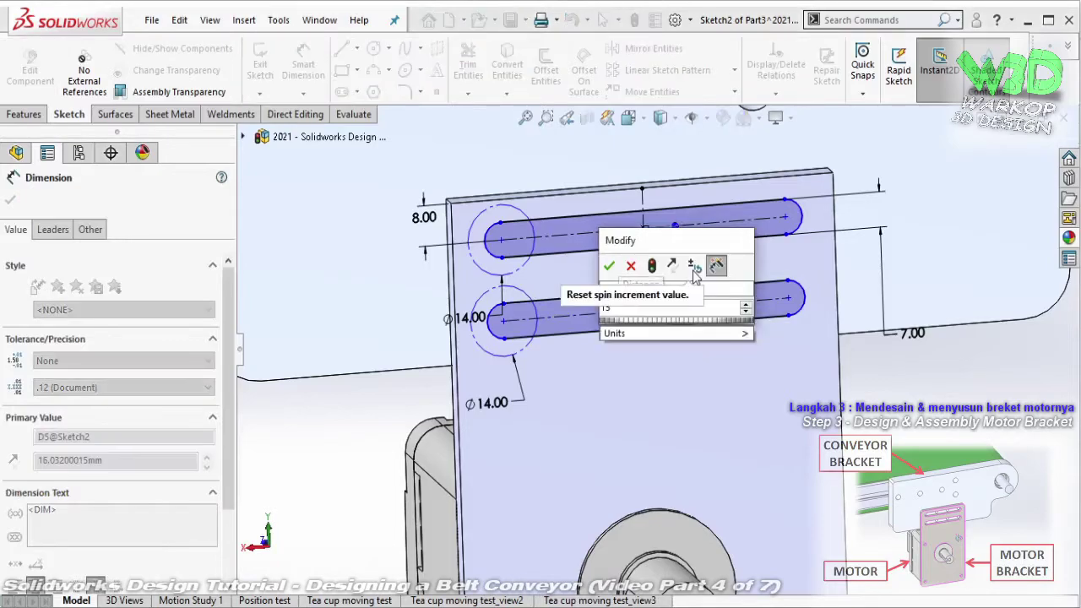
click(612, 267)
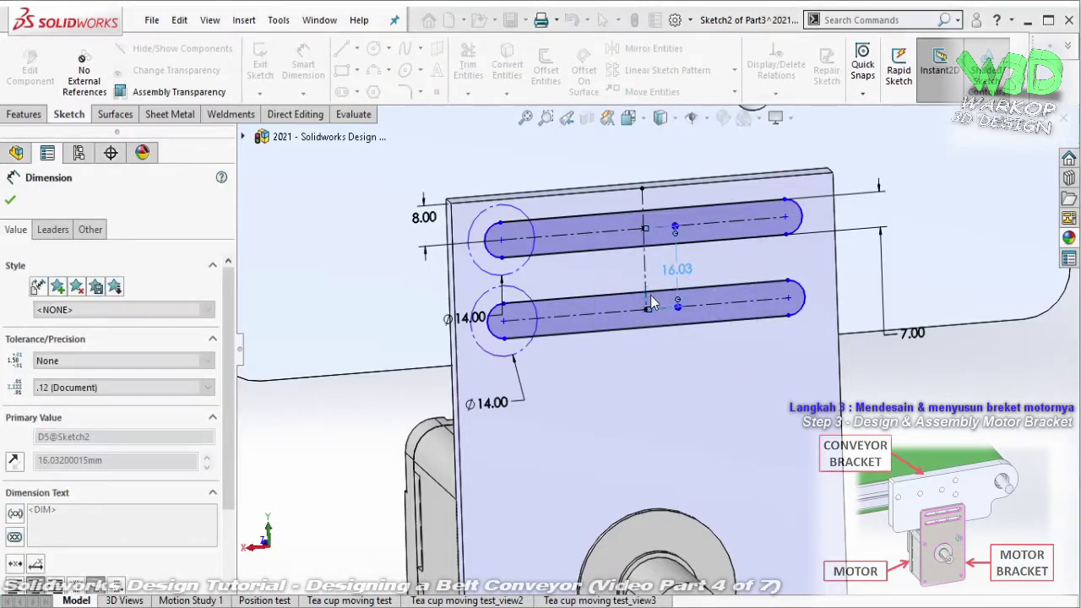
- Place the slot ends 10 mm from the plate's left edge
click(503, 259)
click(458, 281)
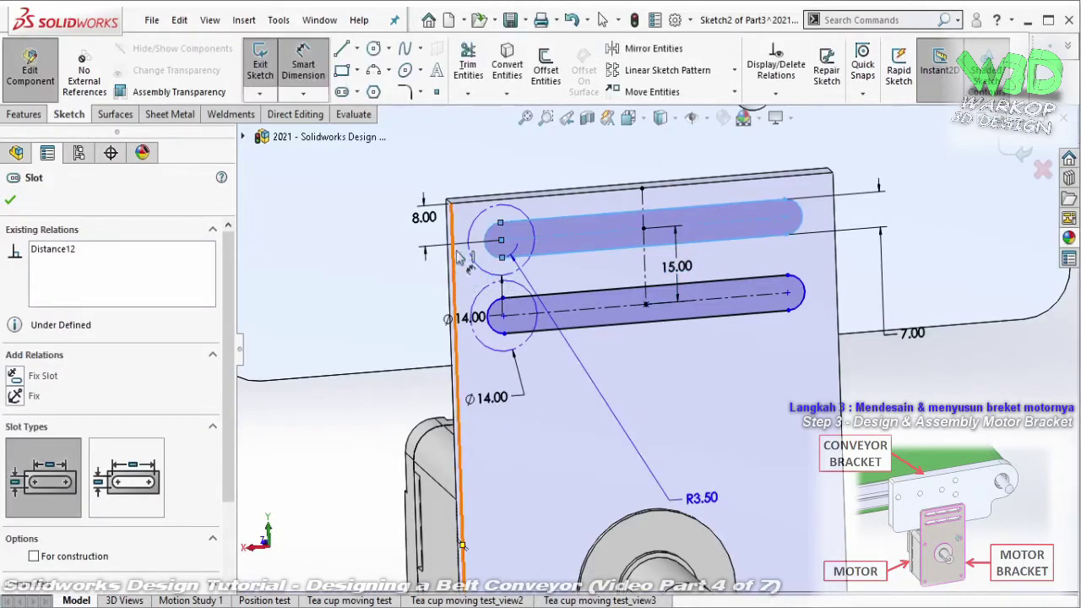
click(478, 193)
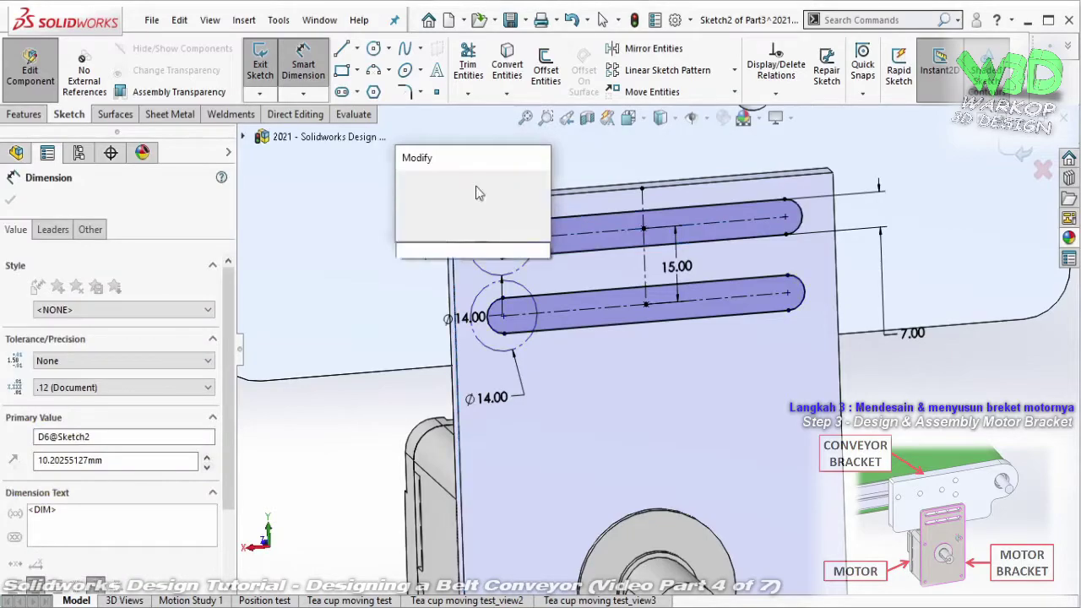
text(10)
click(406, 185)
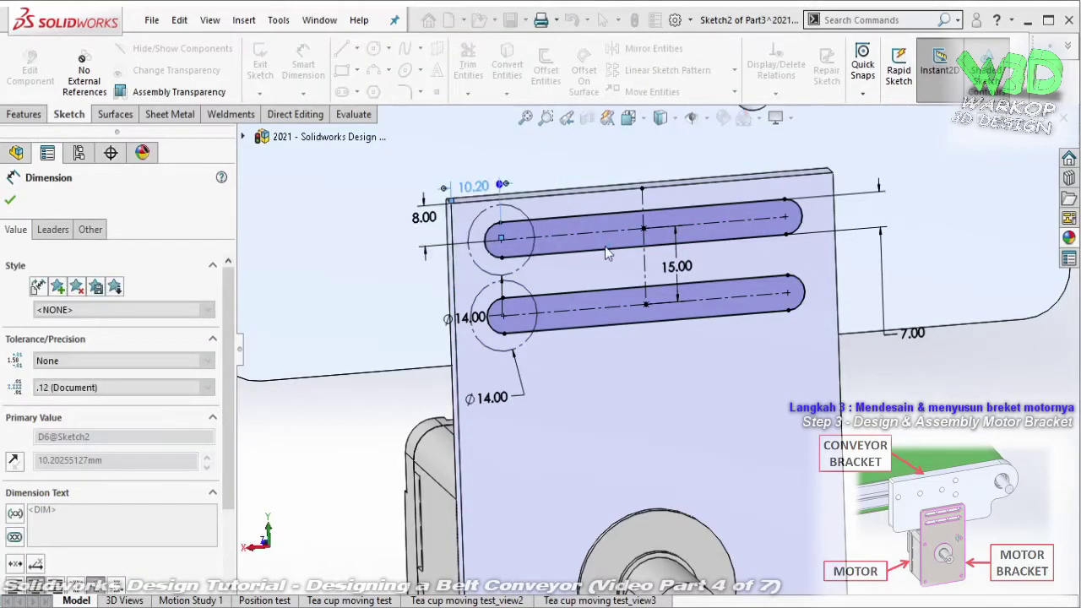
key(Escape)
middle_drag(628, 282, 632, 304)
- Extrude-cut both slot profiles Through All in the bracket plate, then orbit to check the underside
click(260, 68)
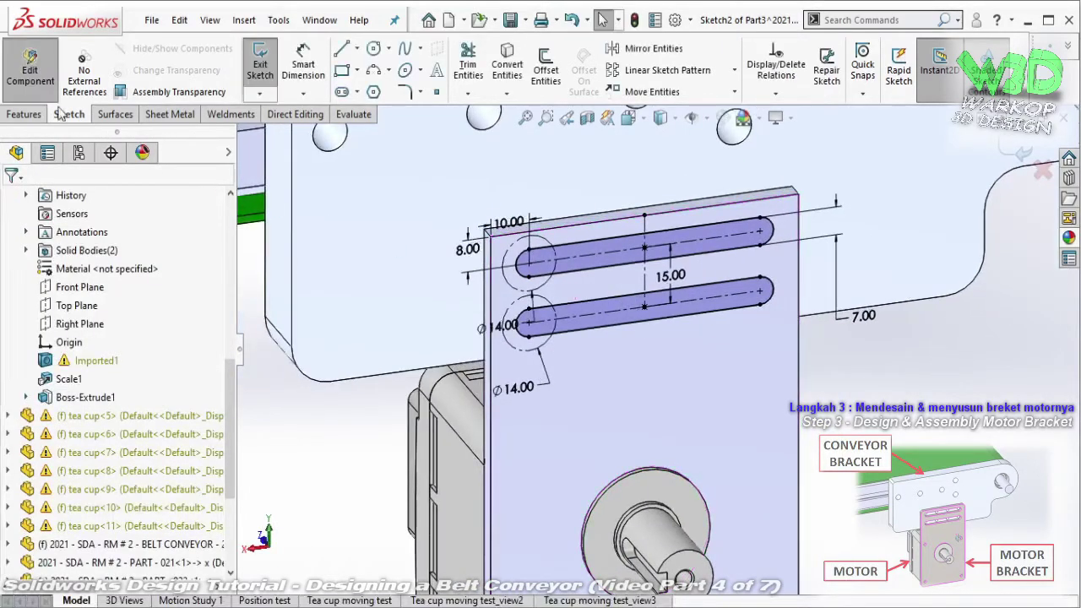
click(23, 114)
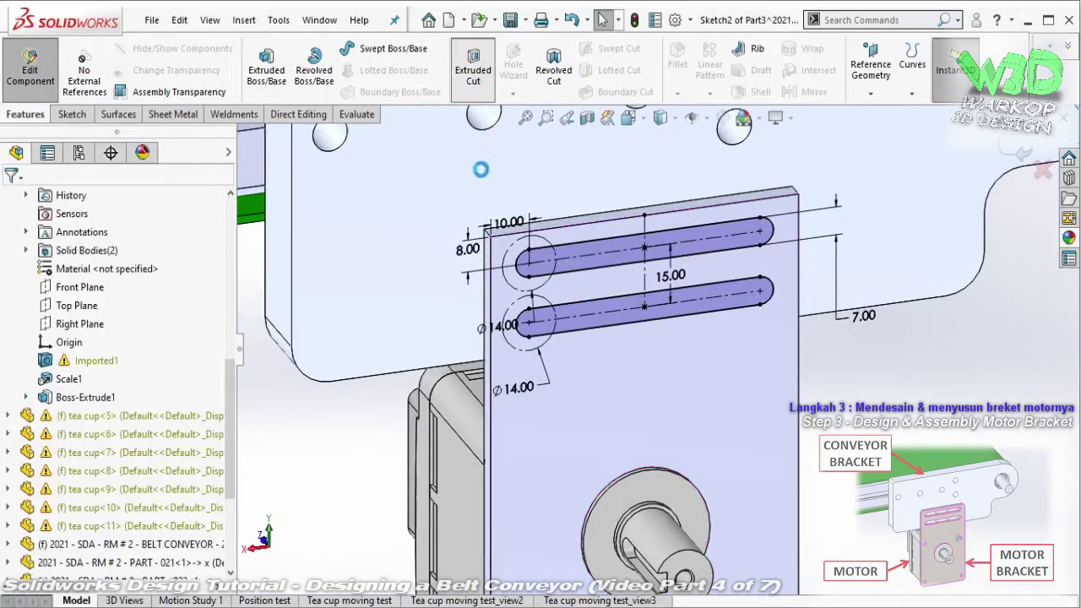
click(172, 300)
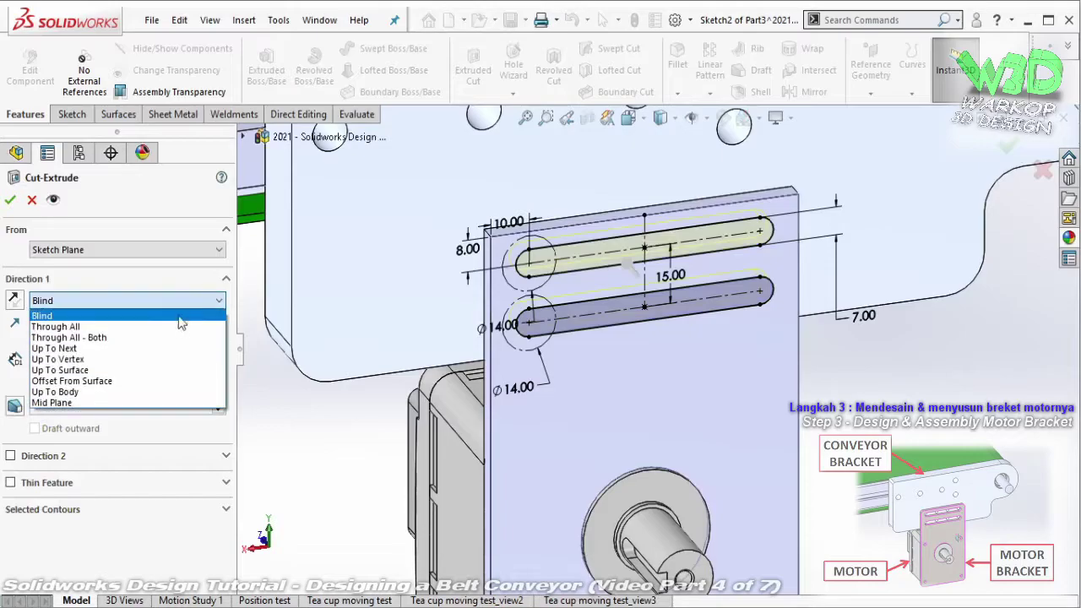
click(173, 325)
click(127, 301)
click(118, 318)
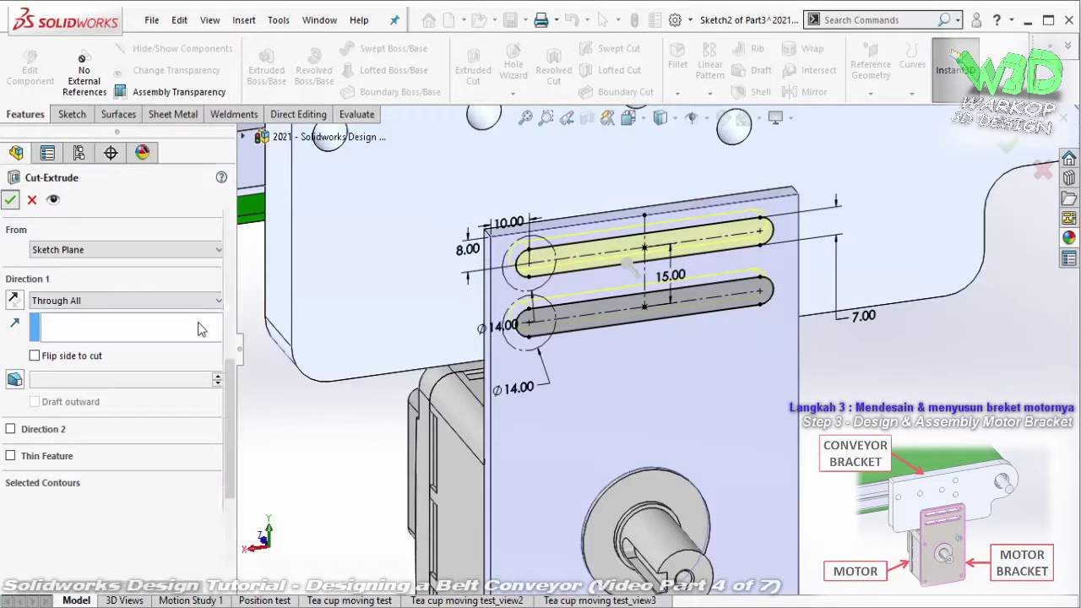
key(Return)
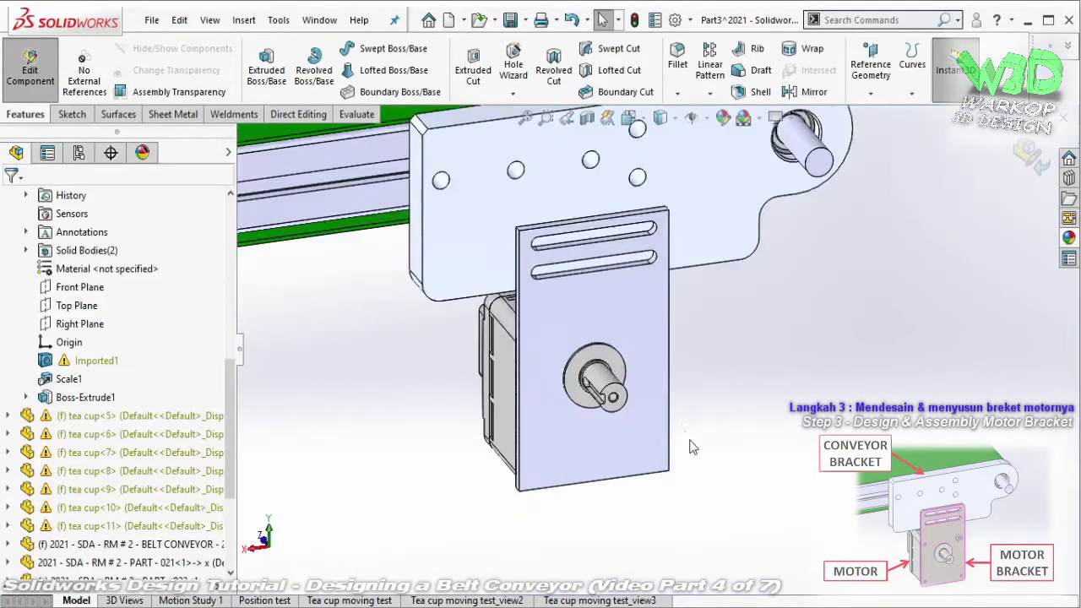
mouse_move(832, 414)
middle_down()
mouse_move(799, 350)
mouse_move(860, 375)
middle_up()
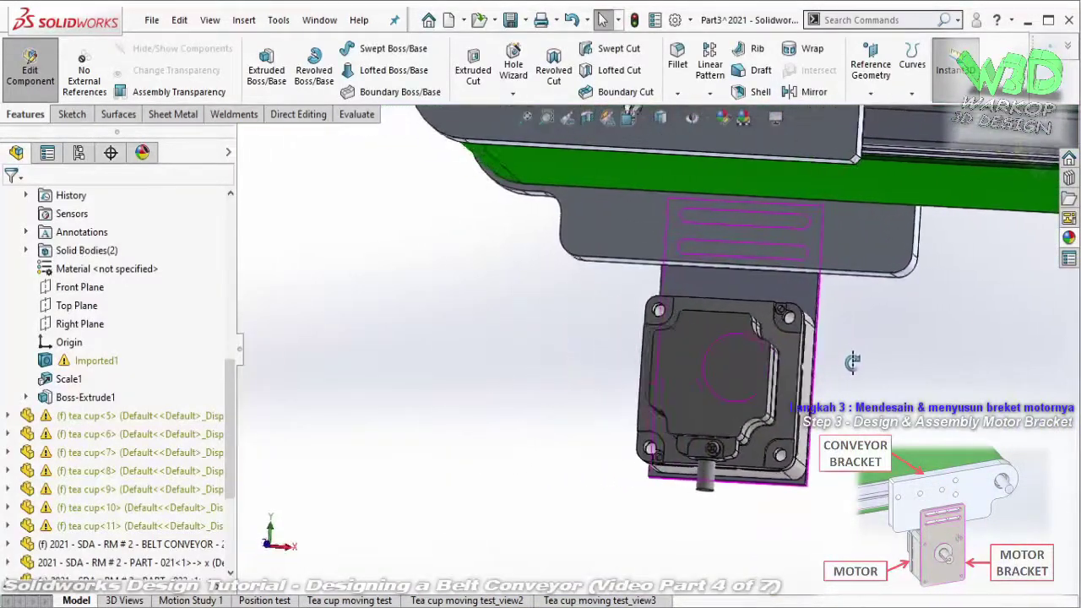
- Stop editing the bracket component and tilt the view onto the motor's corner hole
click(31, 64)
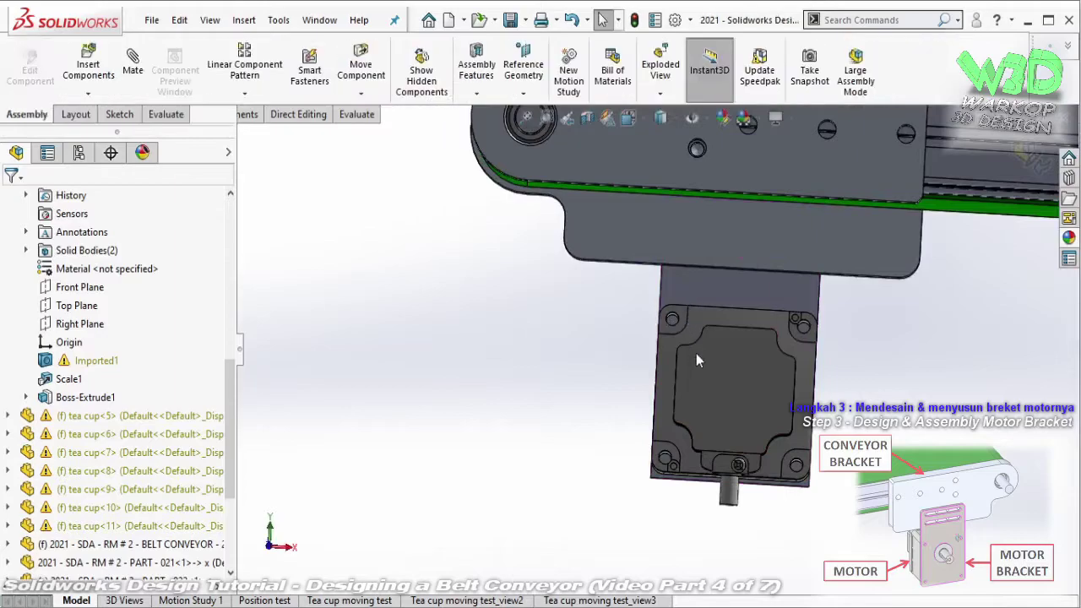
scroll(684, 336, down, 5)
middle_drag(684, 336, 673, 331)
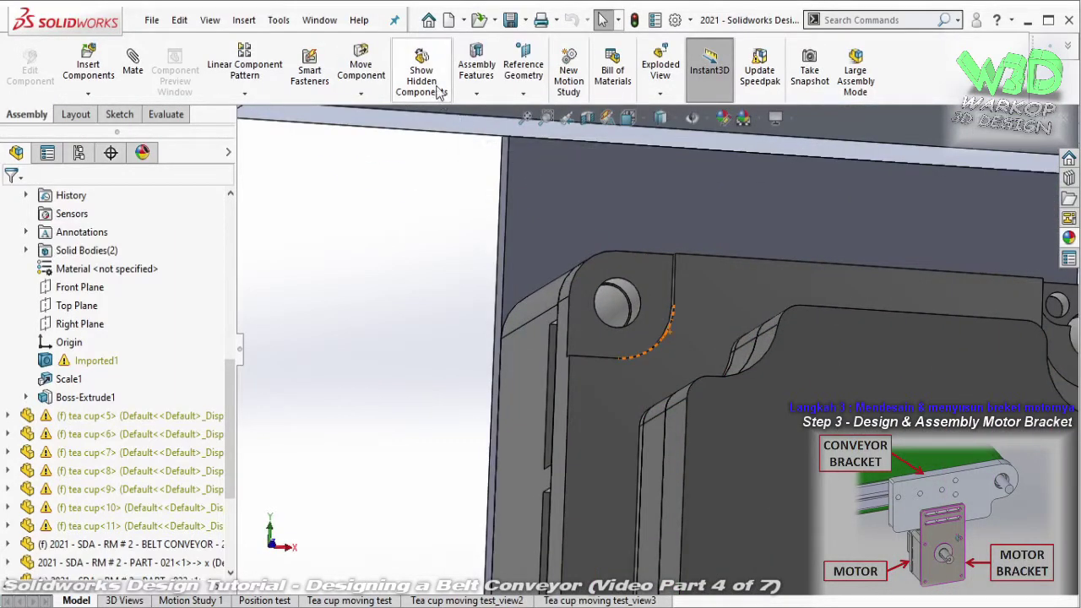
- Measure the motor's corner mounting hole as 6.5 mm diameter, then select the bracket face
click(166, 114)
click(223, 68)
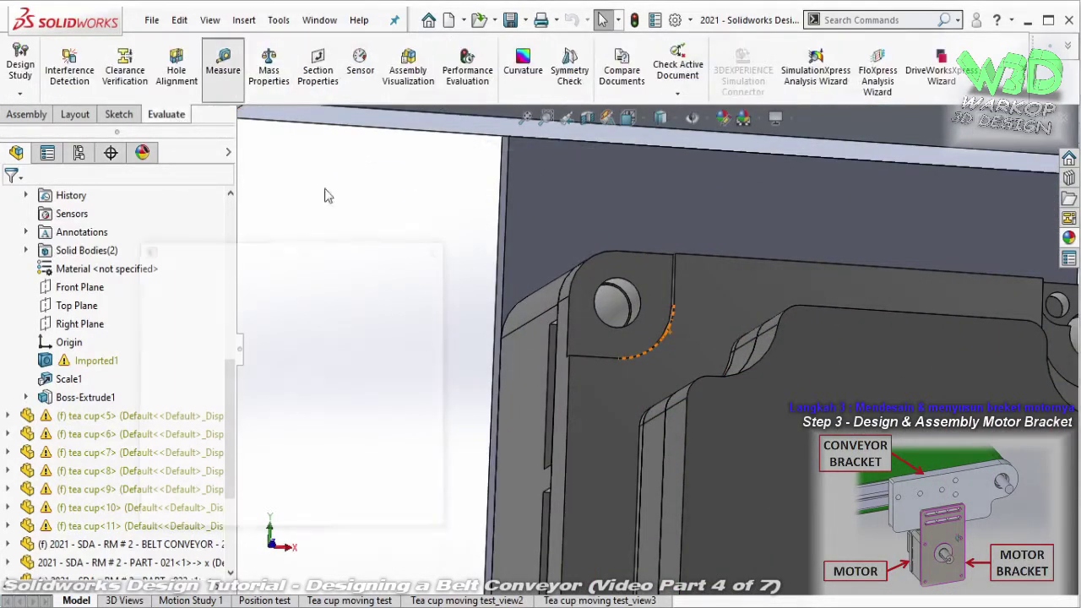
click(623, 316)
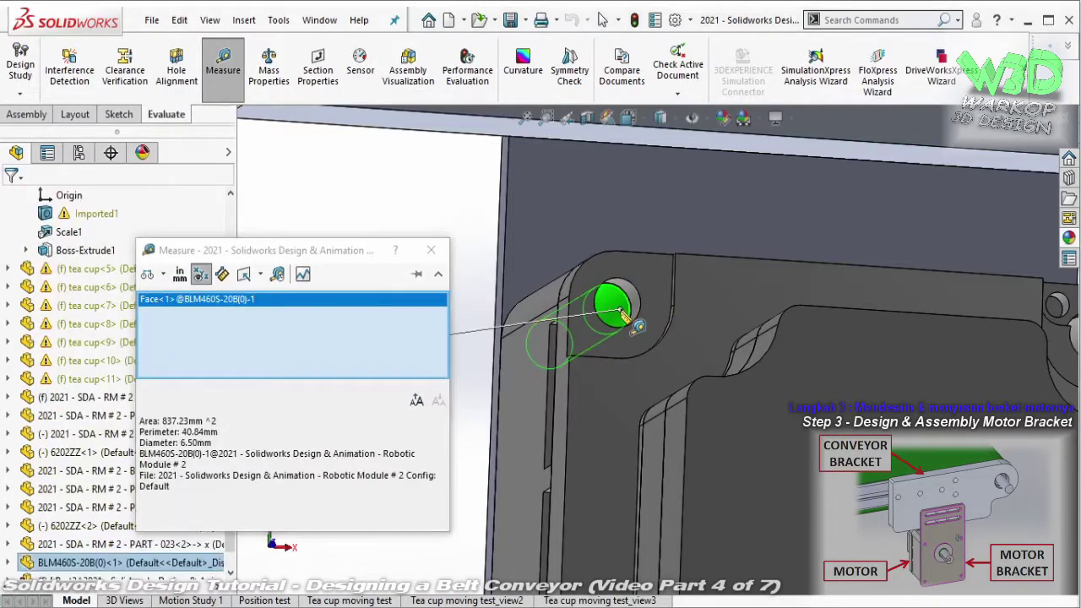
drag(362, 262, 488, 290)
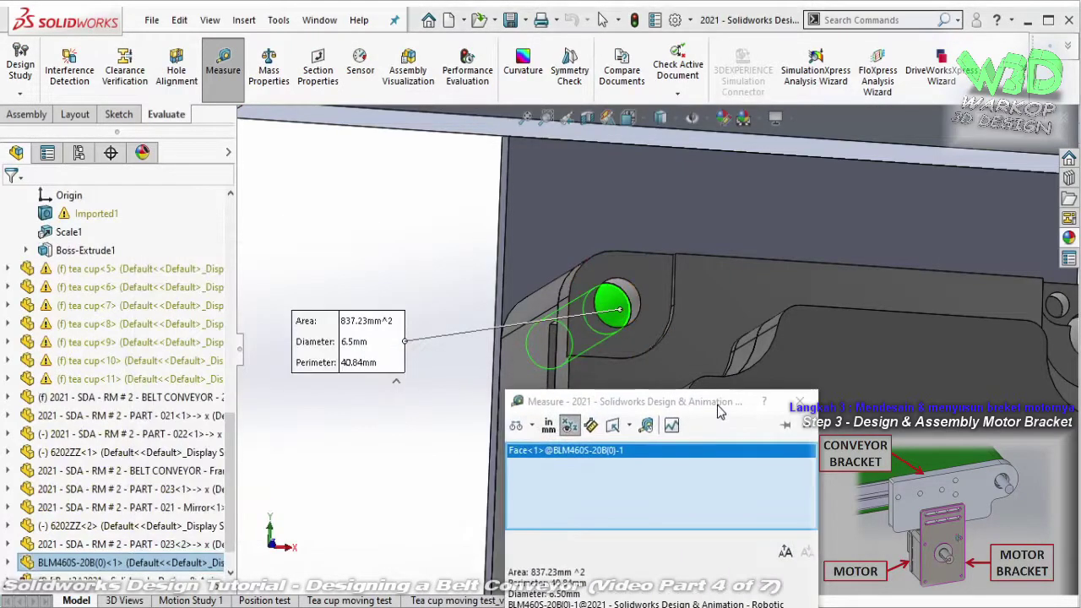
click(558, 280)
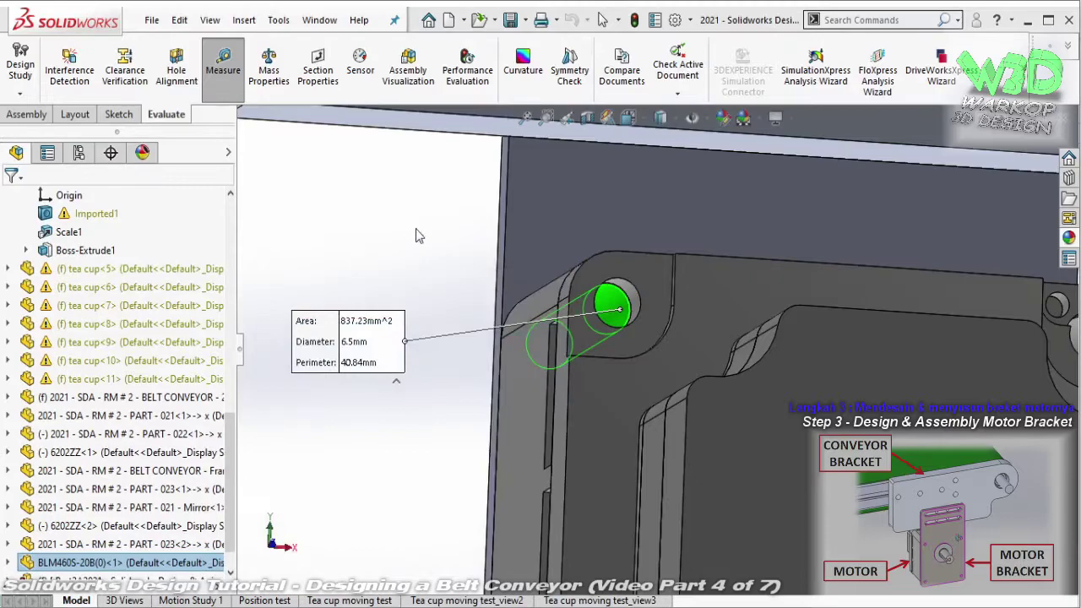
scroll(775, 299, up, 2)
scroll(775, 299, up, 2)
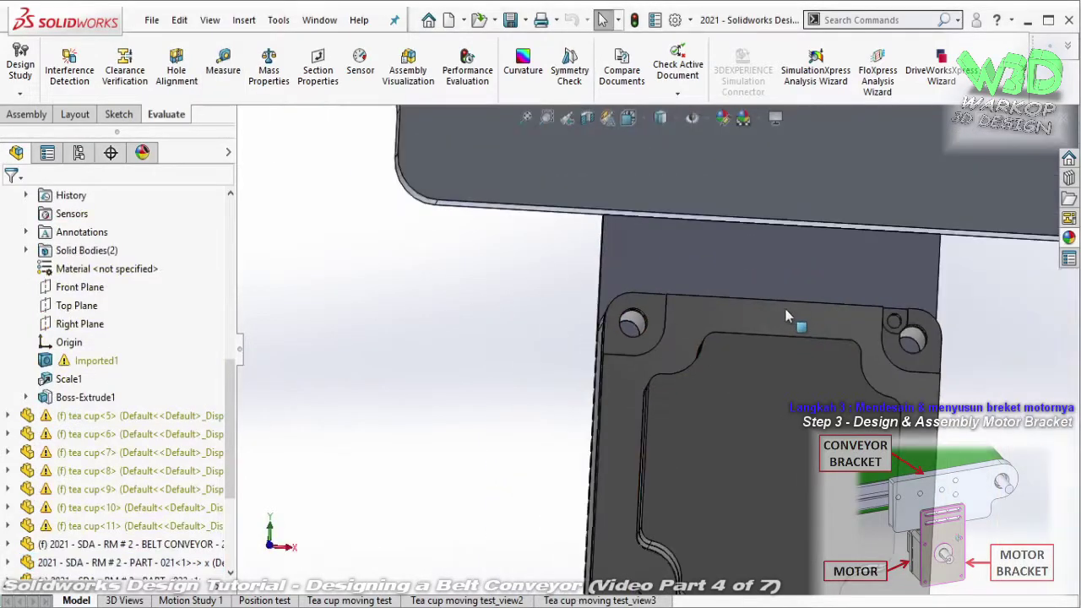
click(777, 279)
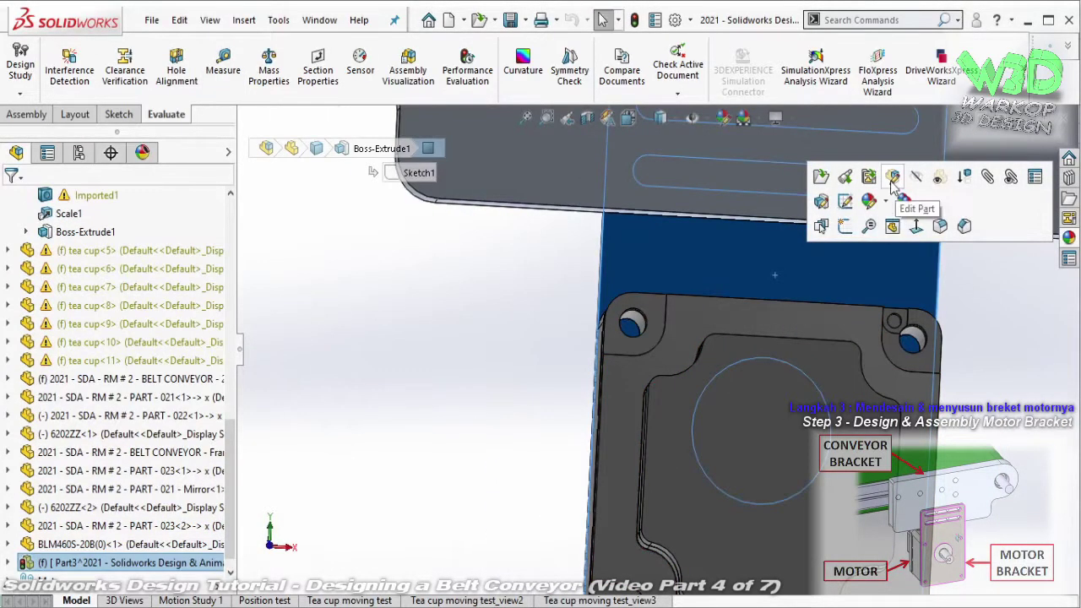
- Start a sketch on the bracket face and convert the motor's circular edge into it
click(891, 228)
click(838, 270)
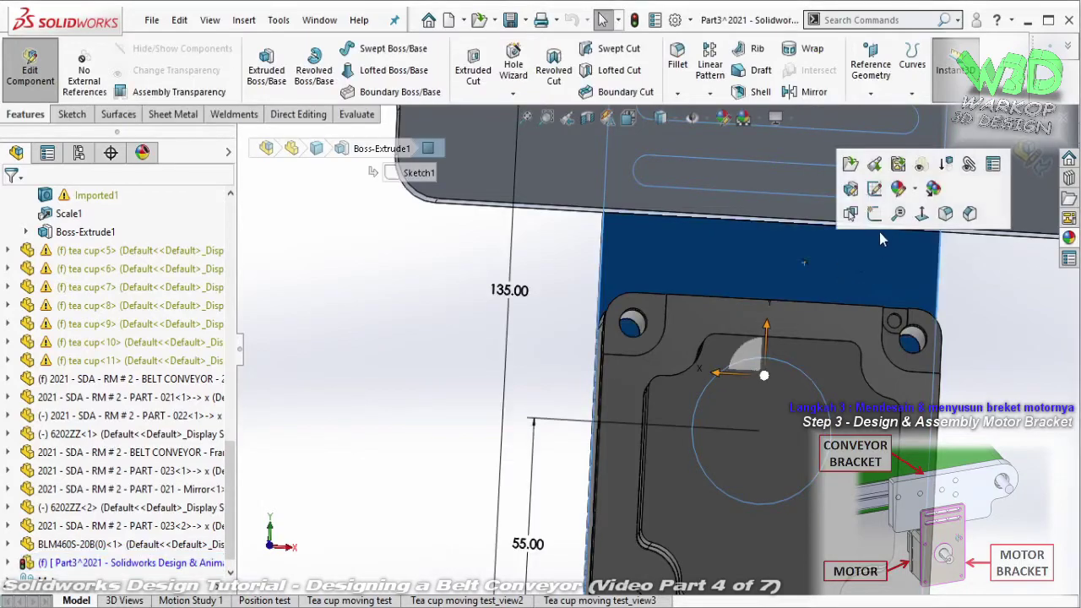
click(877, 211)
click(816, 391)
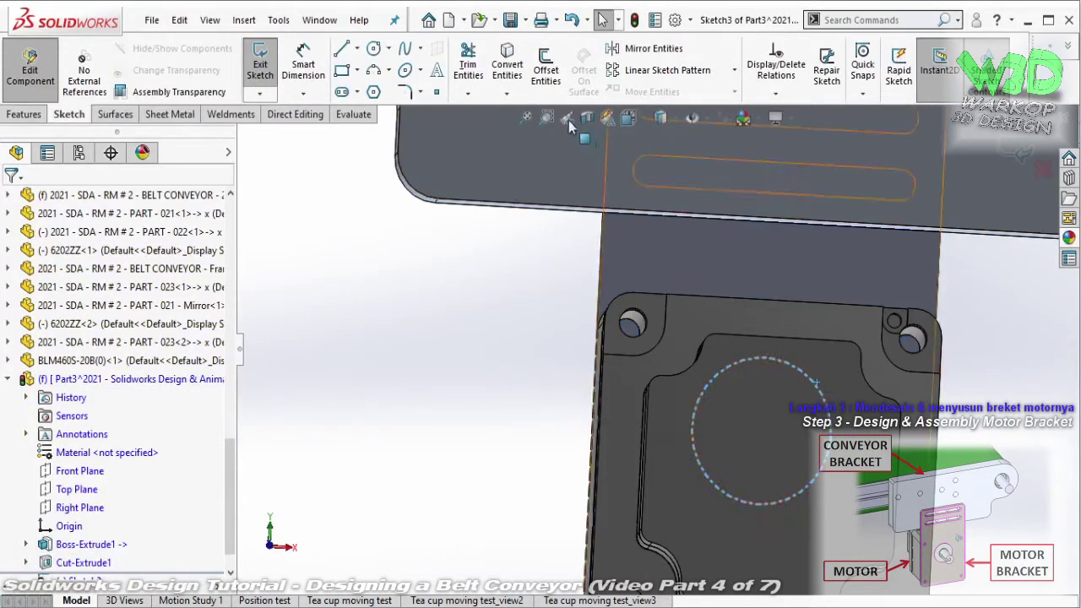
click(507, 64)
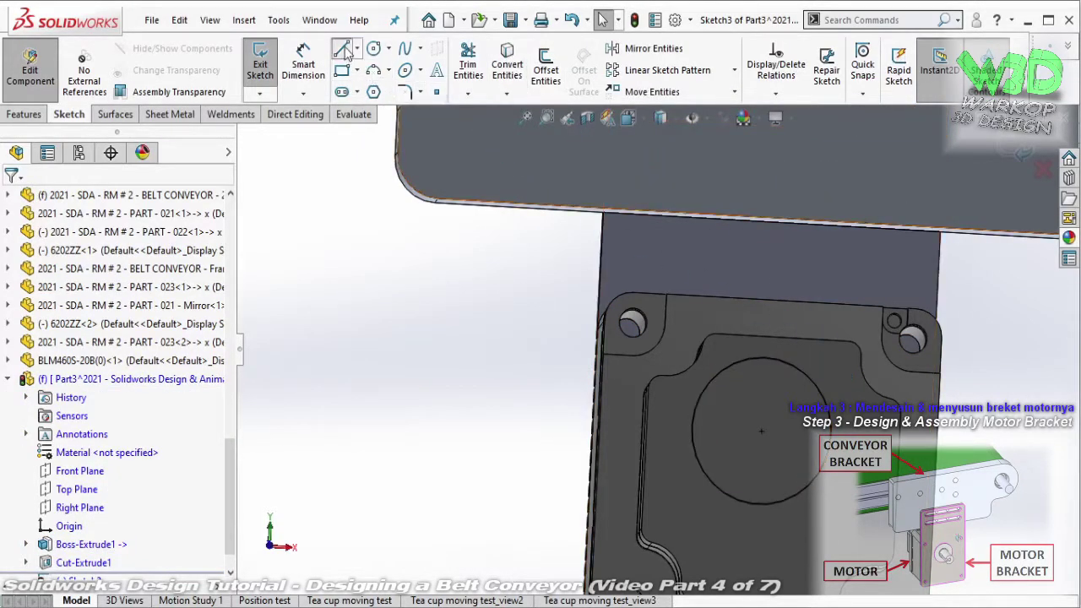
- Draw a vertical line below the circle centre and a centre rectangle with corners on the mounting holes
click(761, 432)
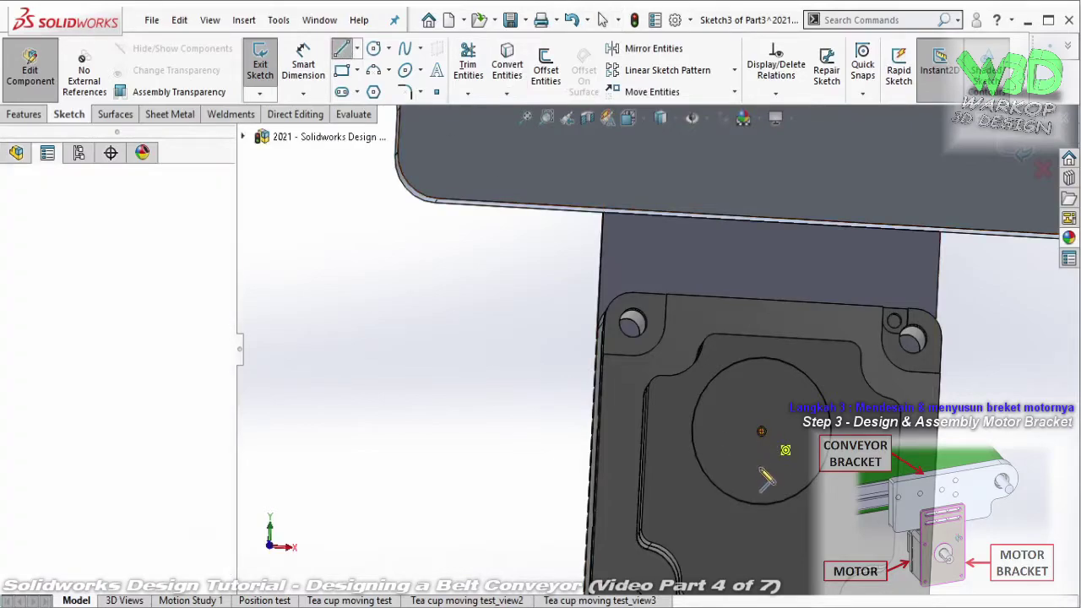
click(758, 528)
key(Escape)
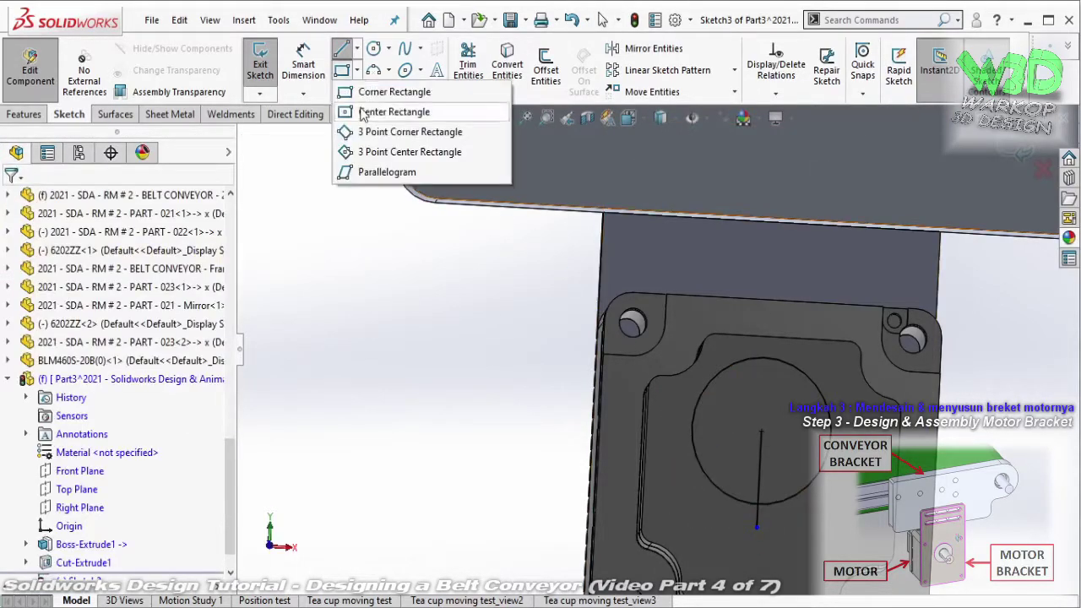
right_drag(708, 407, 777, 529)
click(758, 529)
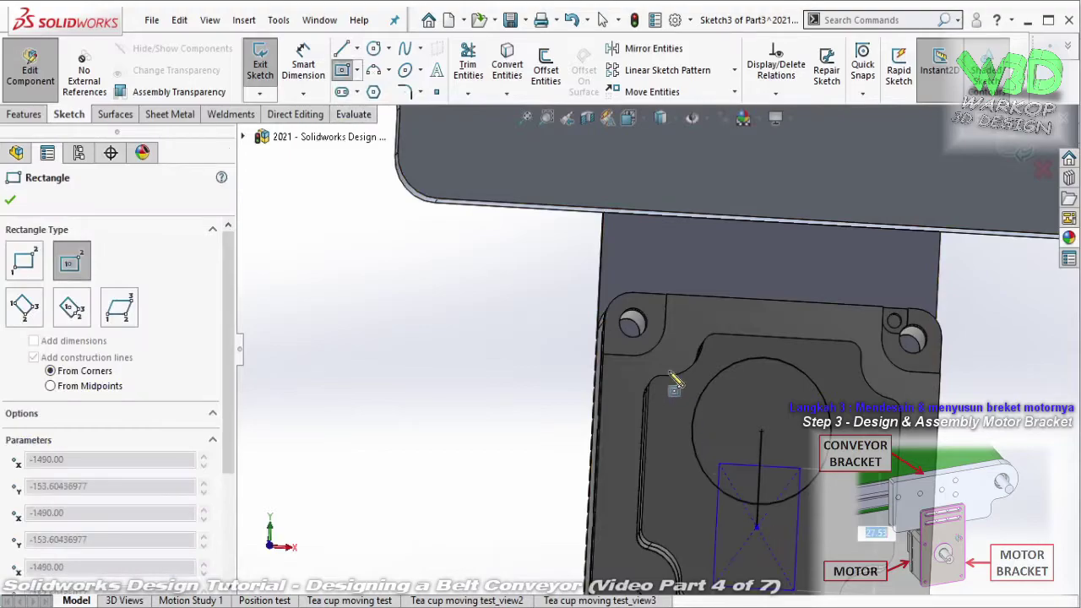
click(634, 333)
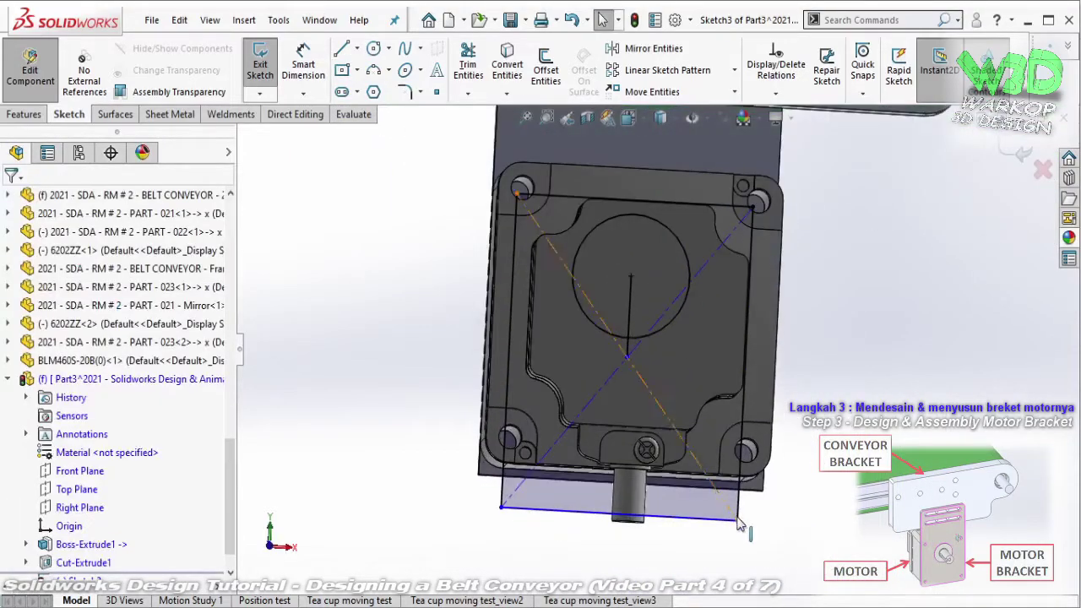
drag(738, 521, 747, 477)
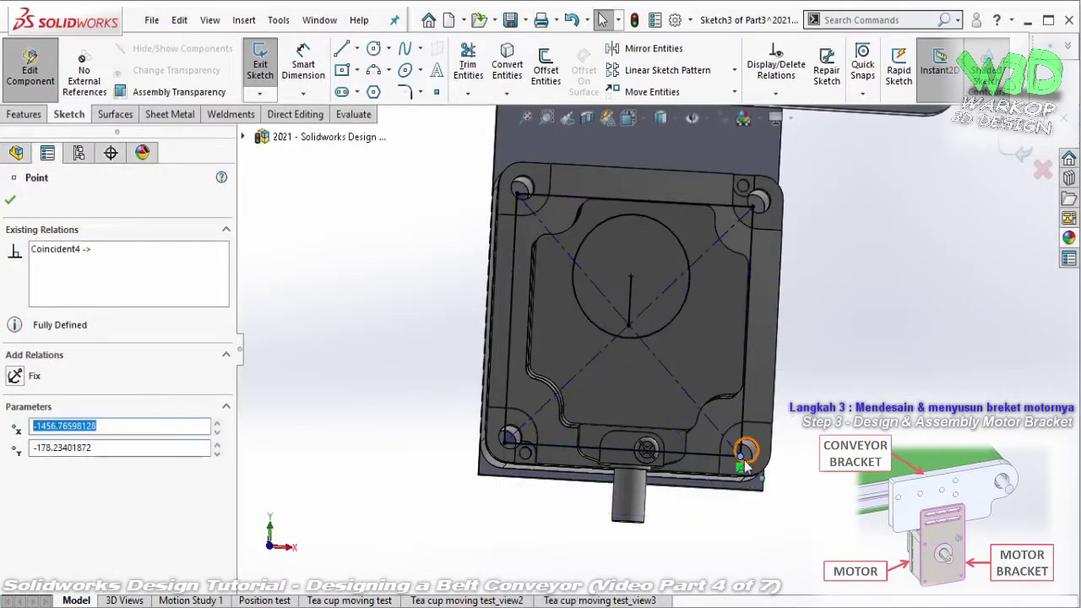
- Delete the Coincident3 and Coincident4 relations from the rectangle corner point
right_click(743, 473)
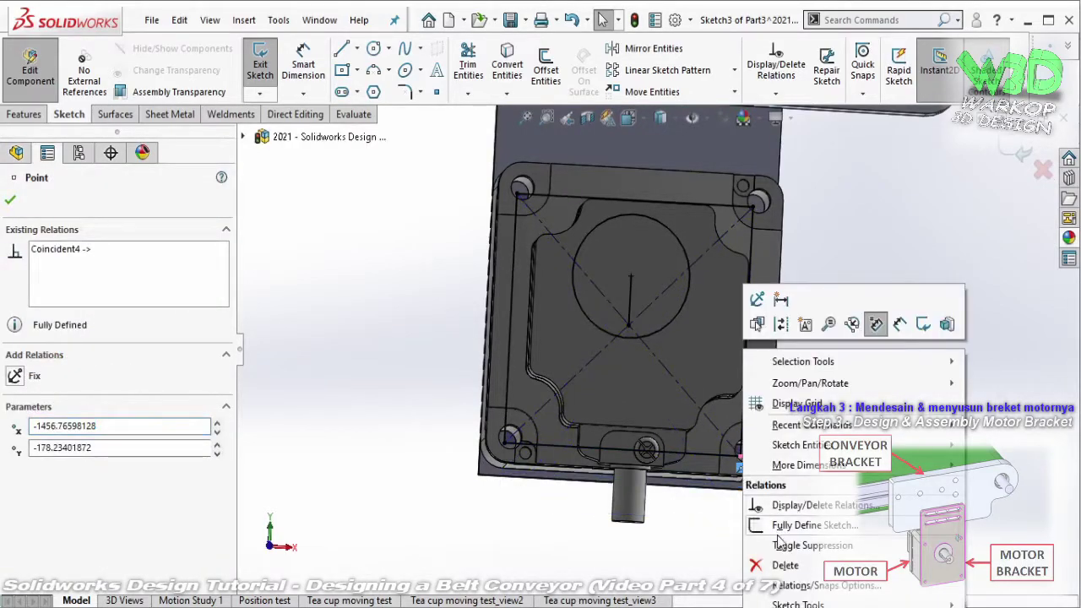
click(862, 210)
click(769, 74)
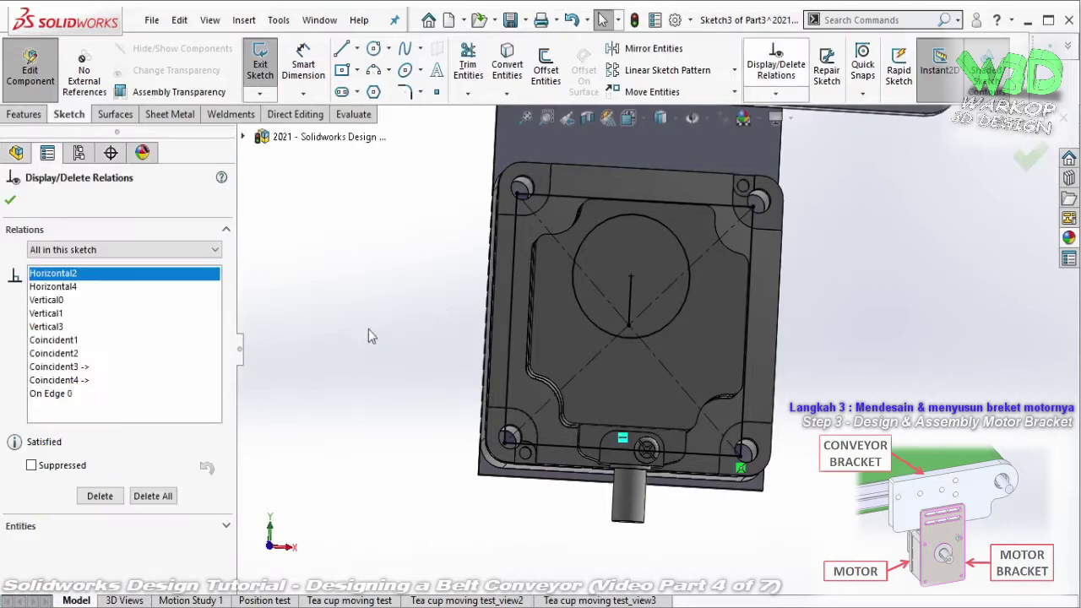
click(72, 368)
ctrl+click(66, 382)
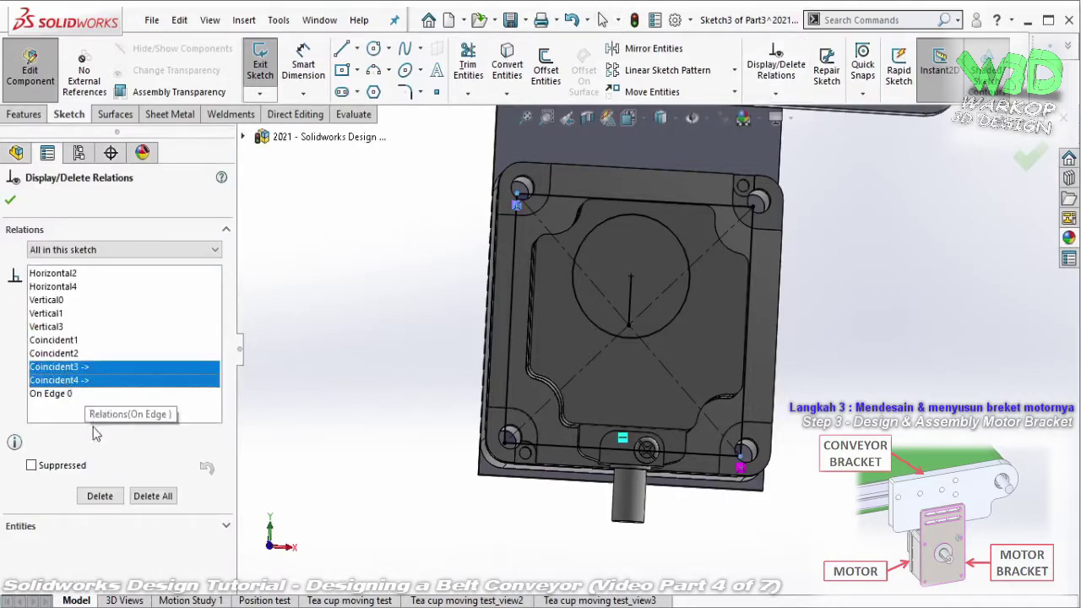
click(99, 497)
click(1030, 158)
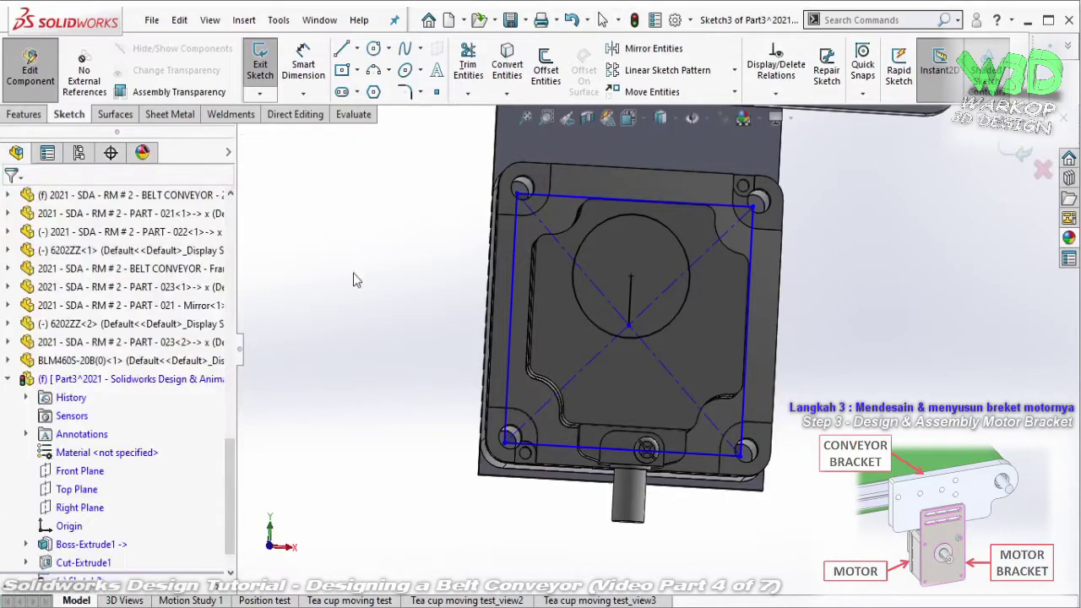
- Dimension the short vertical line as 13.00
click(303, 68)
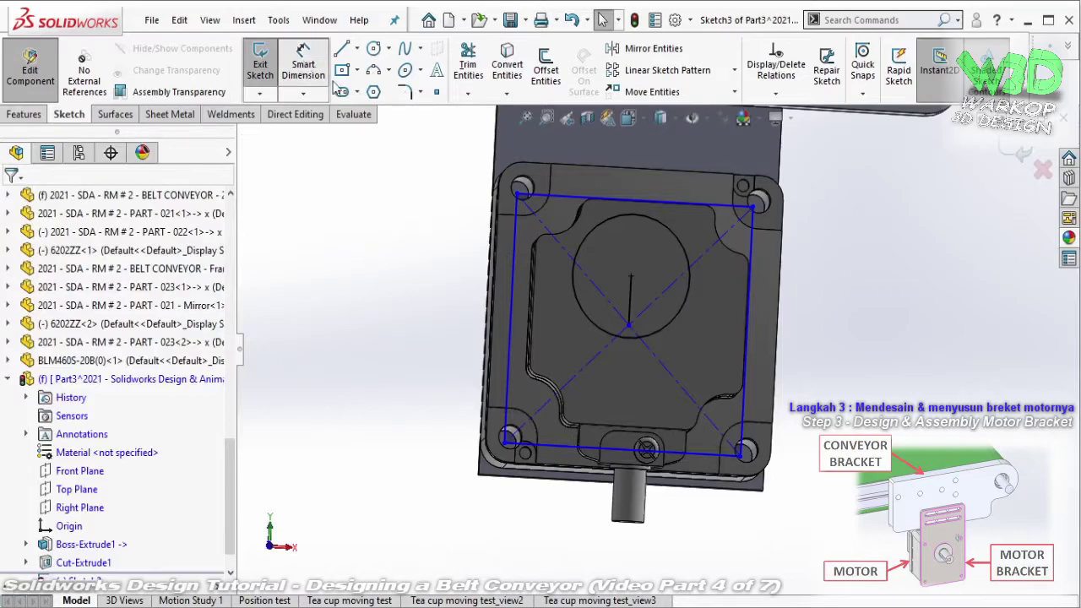
click(630, 300)
click(457, 301)
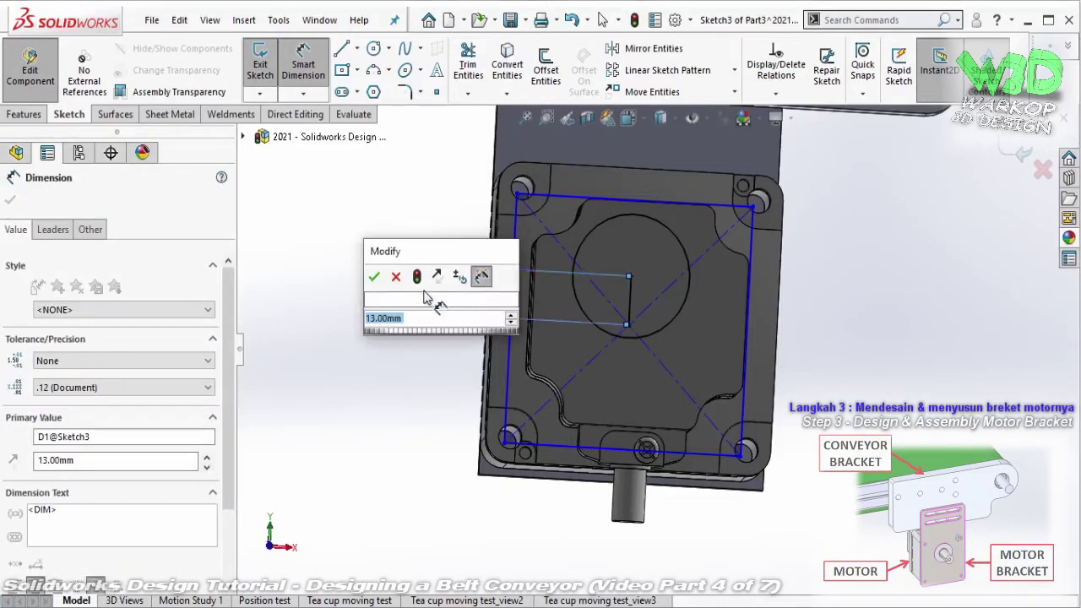
- Accept the 13.00 offset, then add and remove a 66.47 side-length dimension
key(Return)
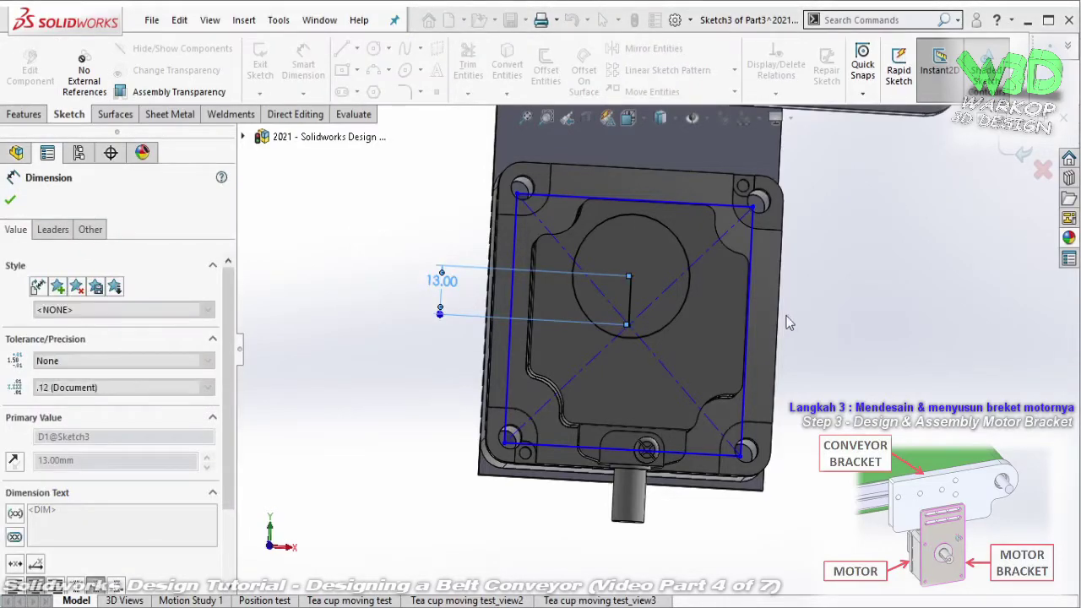
click(751, 252)
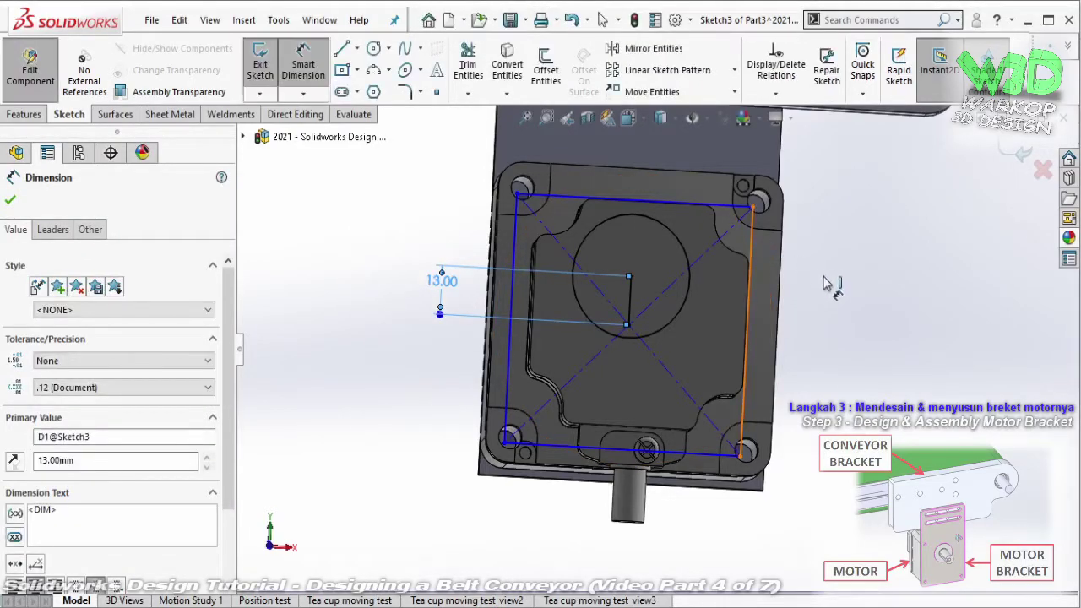
click(851, 314)
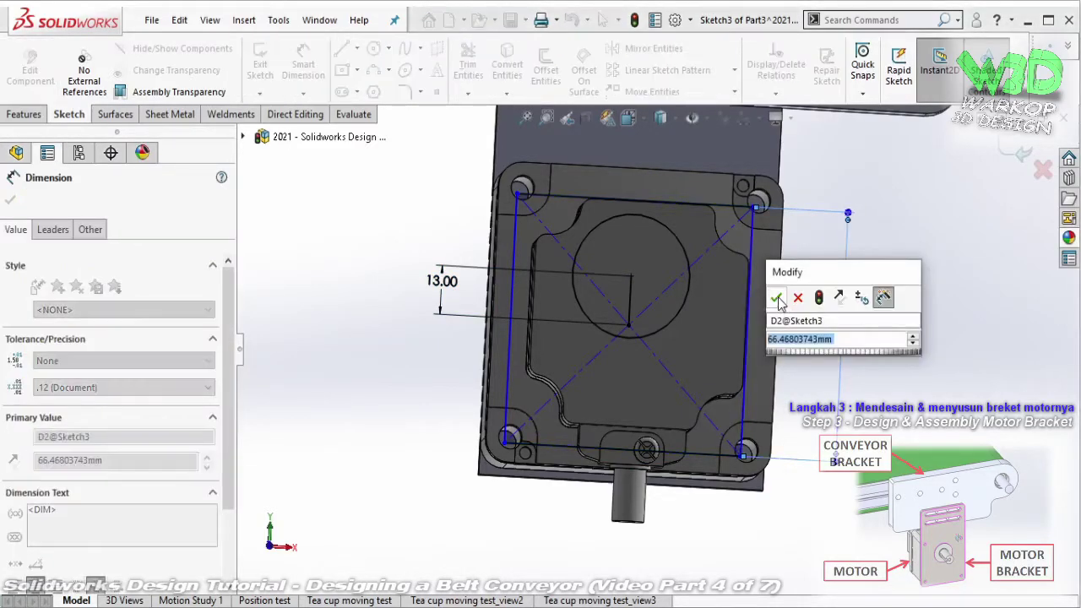
key(Return)
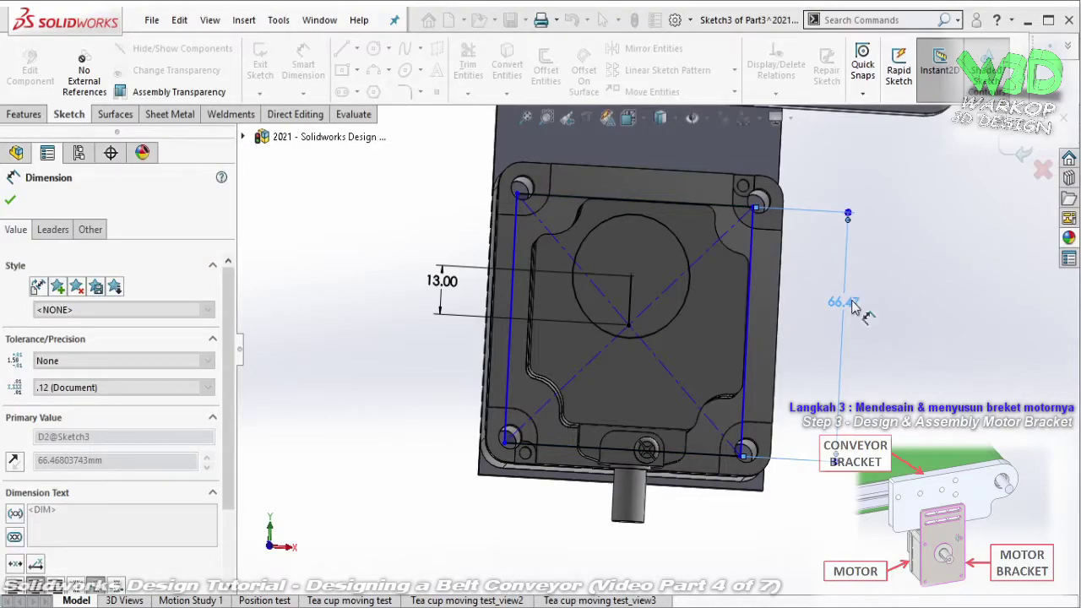
key(Escape)
click(852, 305)
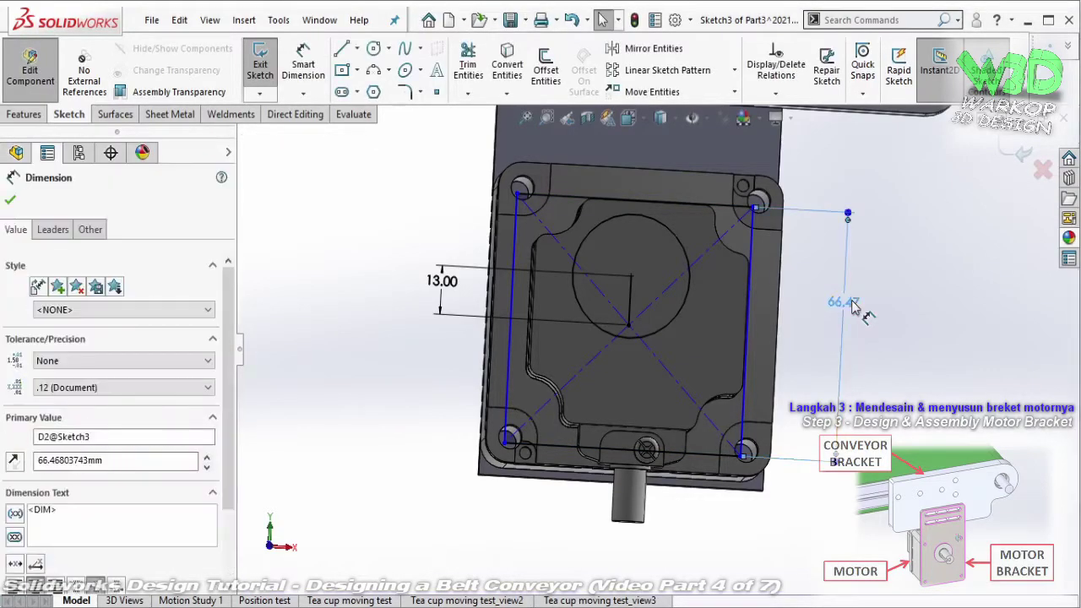
right_click(853, 307)
click(875, 411)
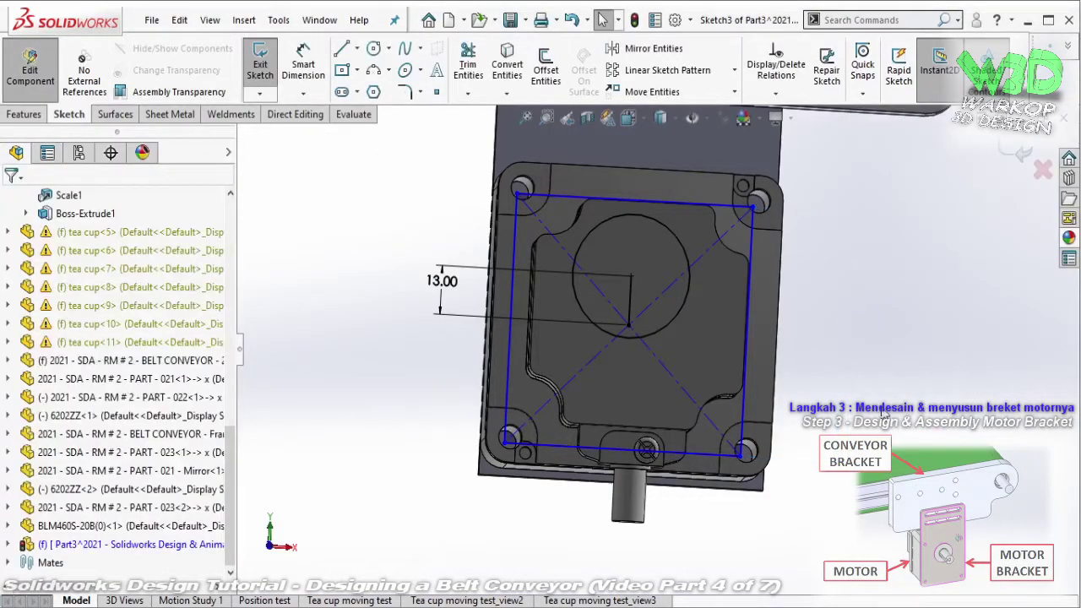
- Dimension the rectangle's diagonal construction line to 94.00
key(d)
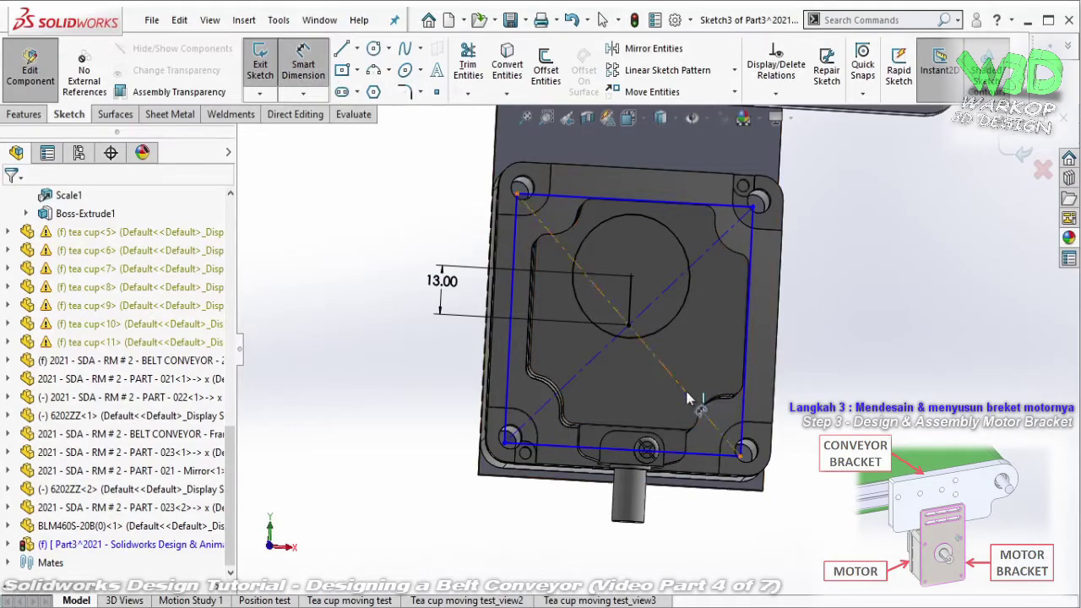
click(688, 398)
click(807, 439)
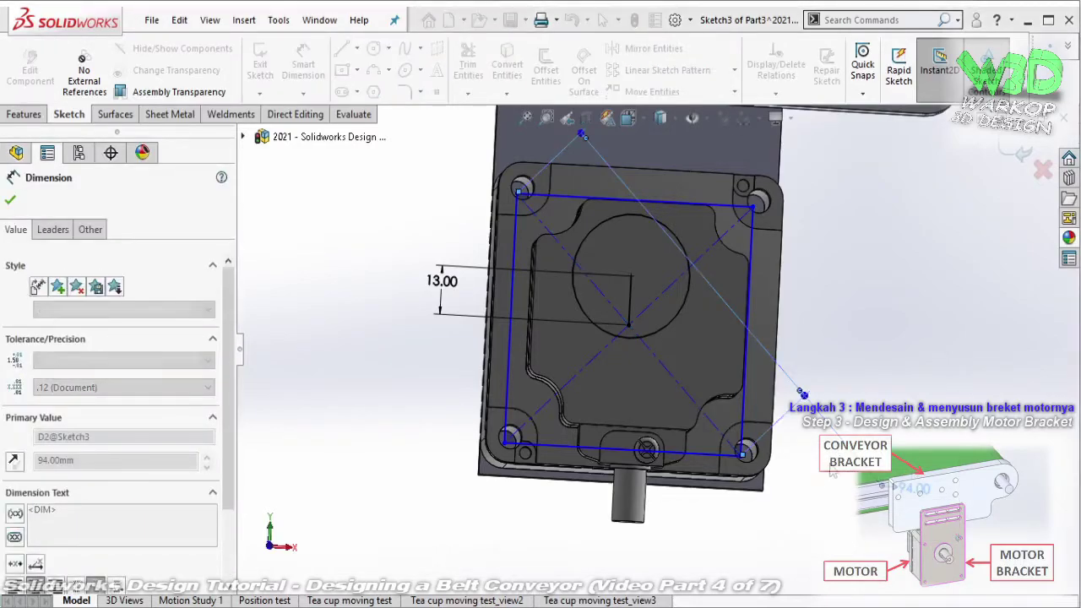
key(Escape)
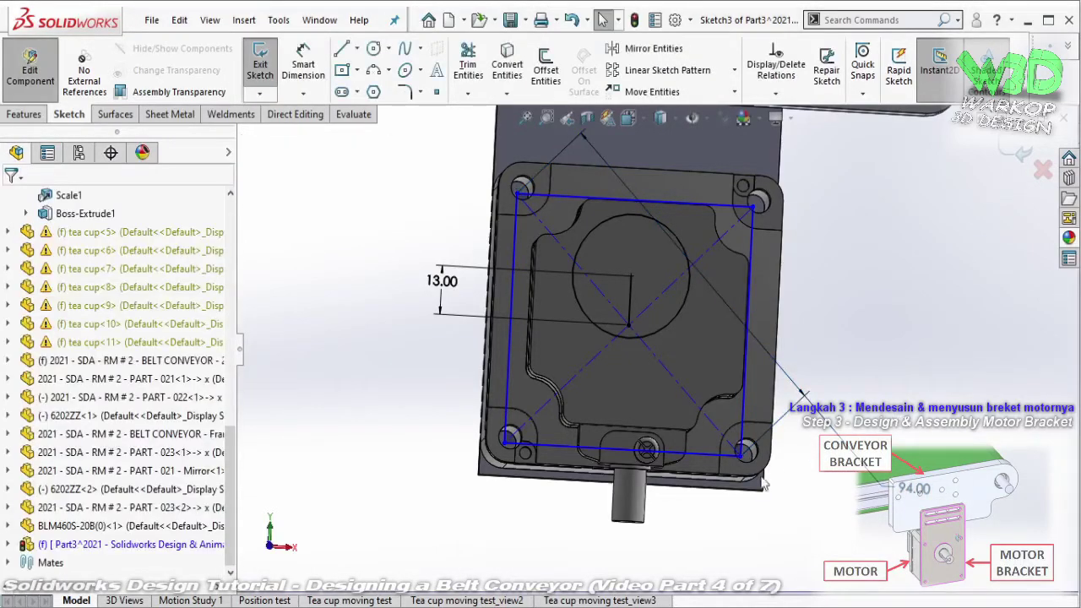
mouse_move(742, 462)
mouse_down()
mouse_move(714, 536)
mouse_move(786, 392)
mouse_up()
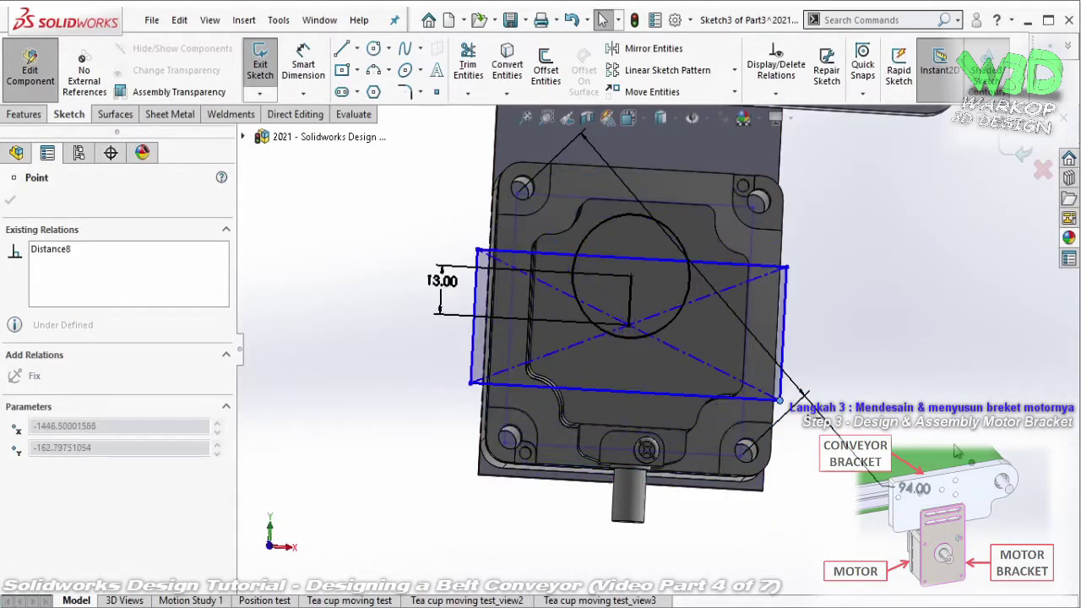
- Make two rectangle sides equal to fully define the sketch, then exit it
click(758, 409)
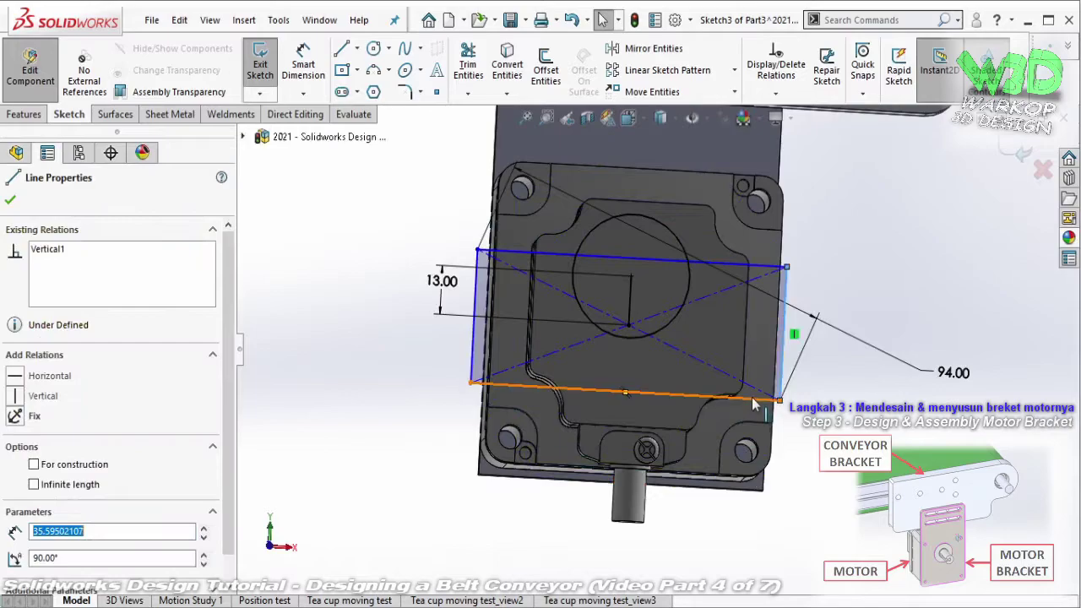
ctrl+click(782, 363)
click(916, 347)
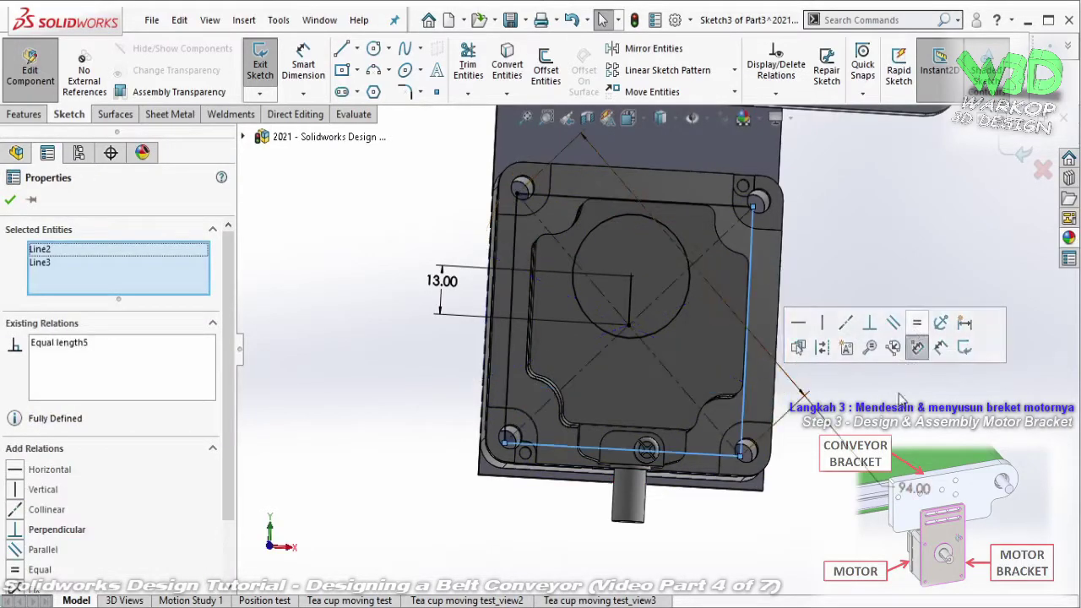
click(831, 399)
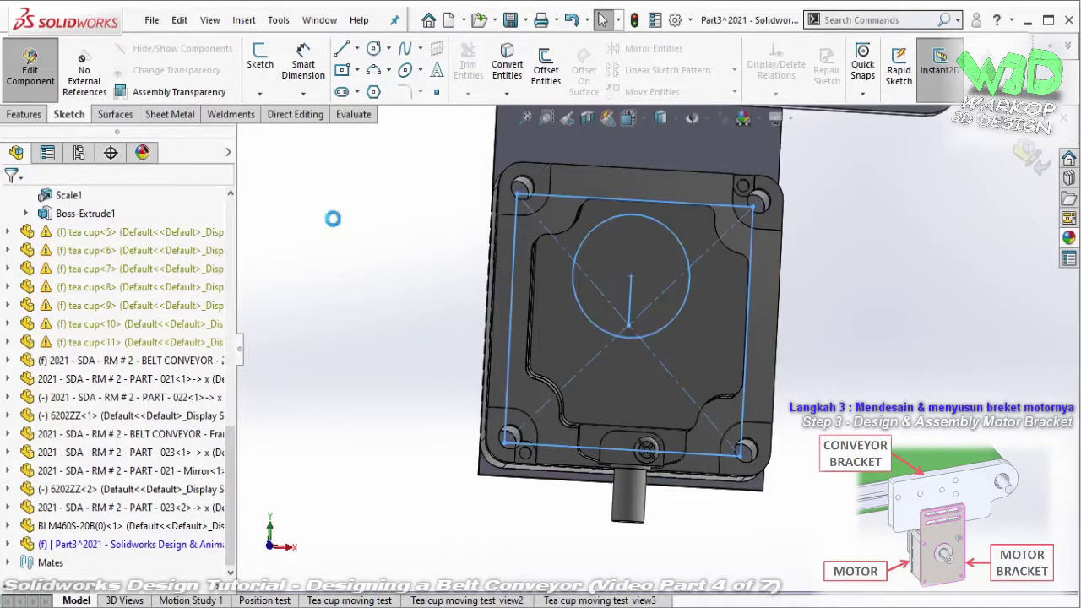
click(38, 118)
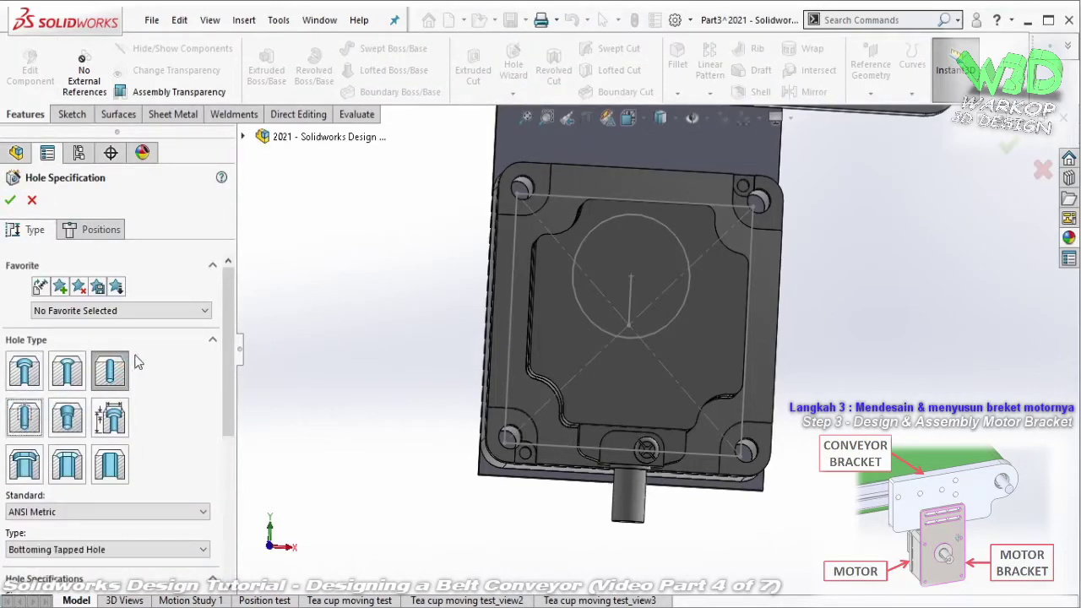
- Place Hole Wizard centres on the sketch rectangle's top-left and top-right corner points
click(91, 232)
click(113, 376)
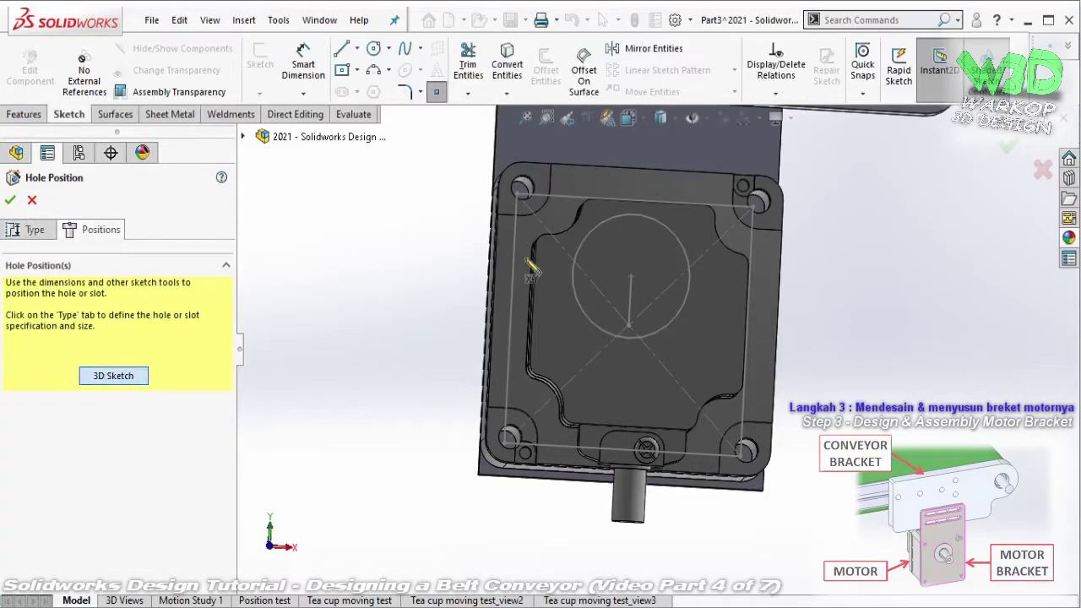
click(518, 194)
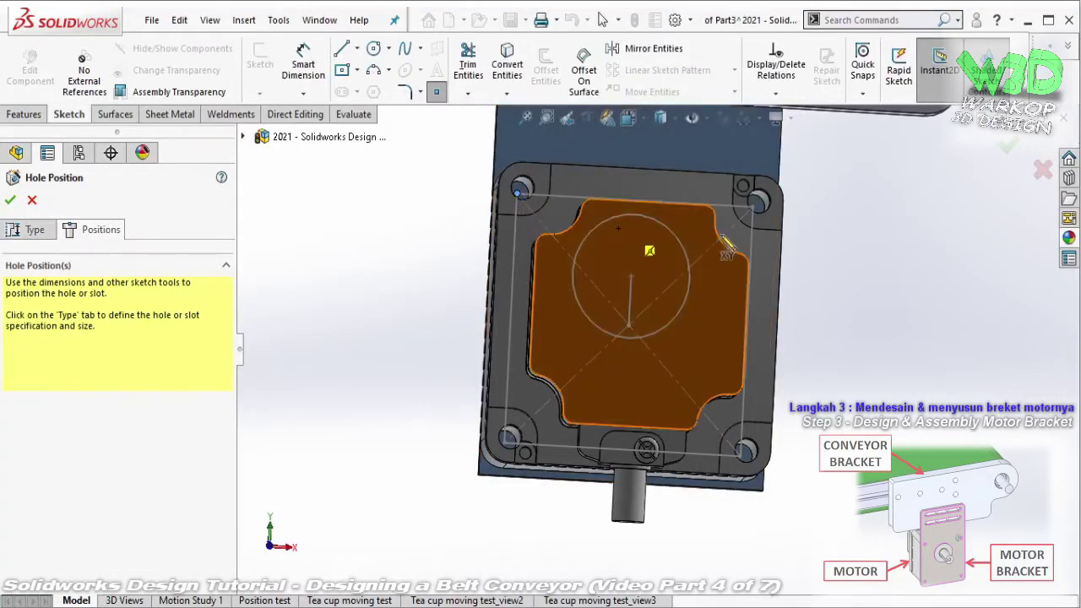
click(753, 207)
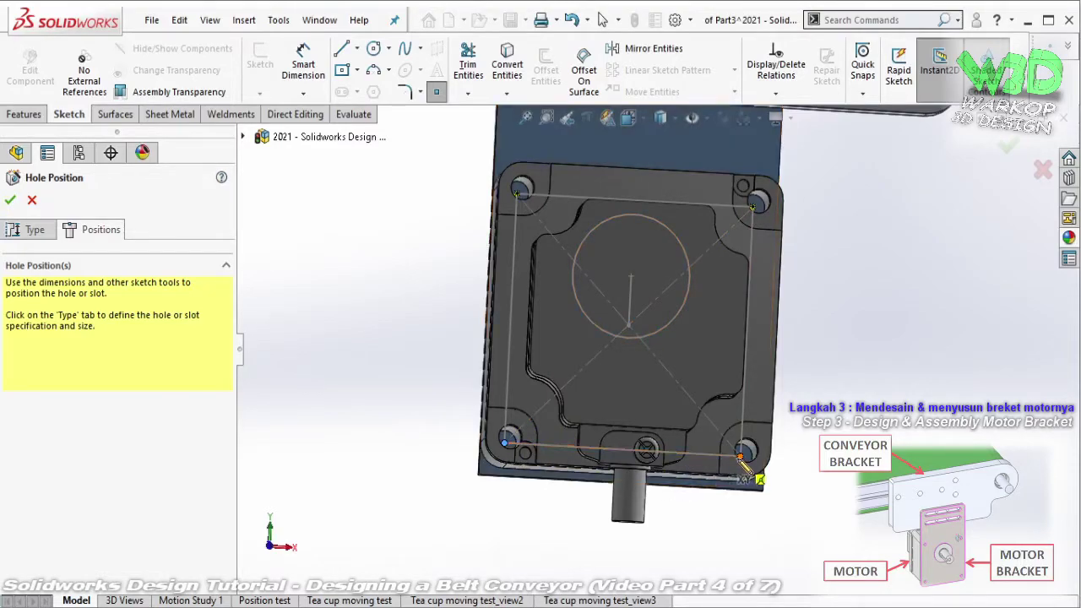
- Set the tapped hole size to M6x1.0 in the hole type settings
click(35, 230)
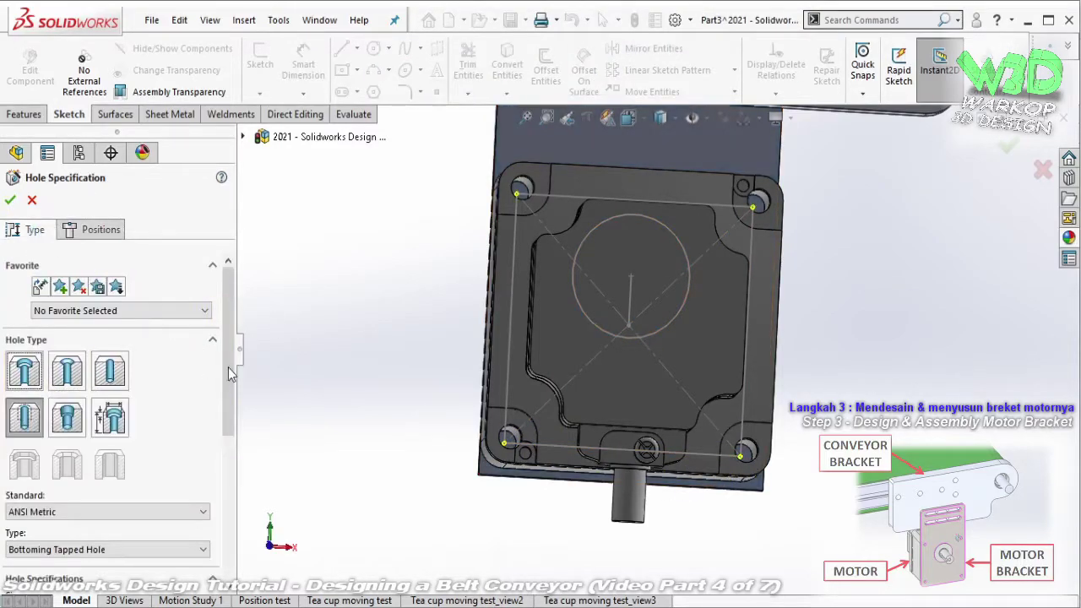
scroll(228, 374, down, 3)
scroll(220, 453, down, 2)
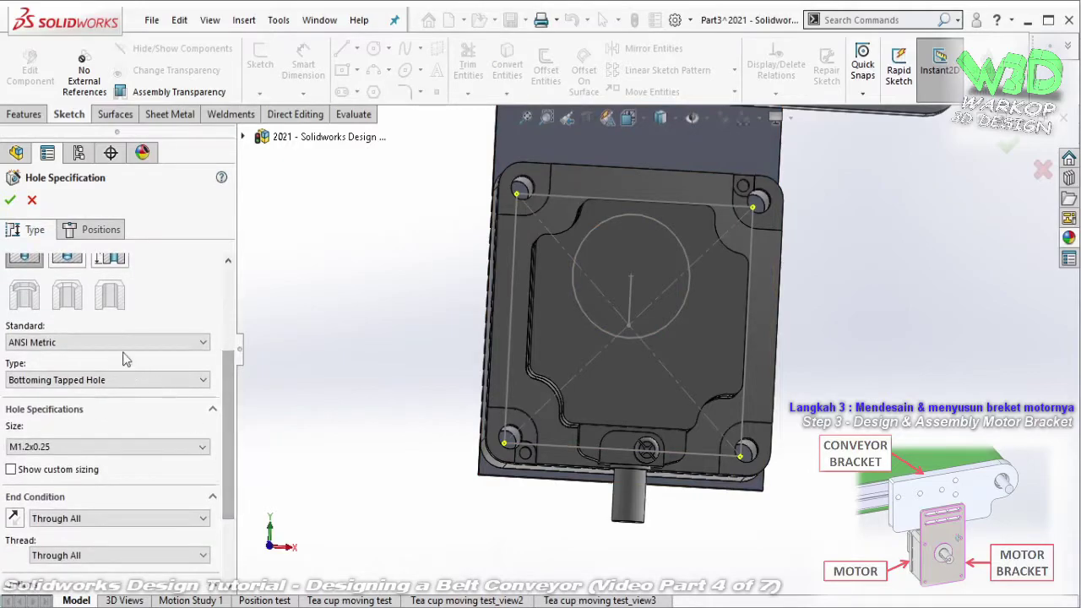
click(116, 446)
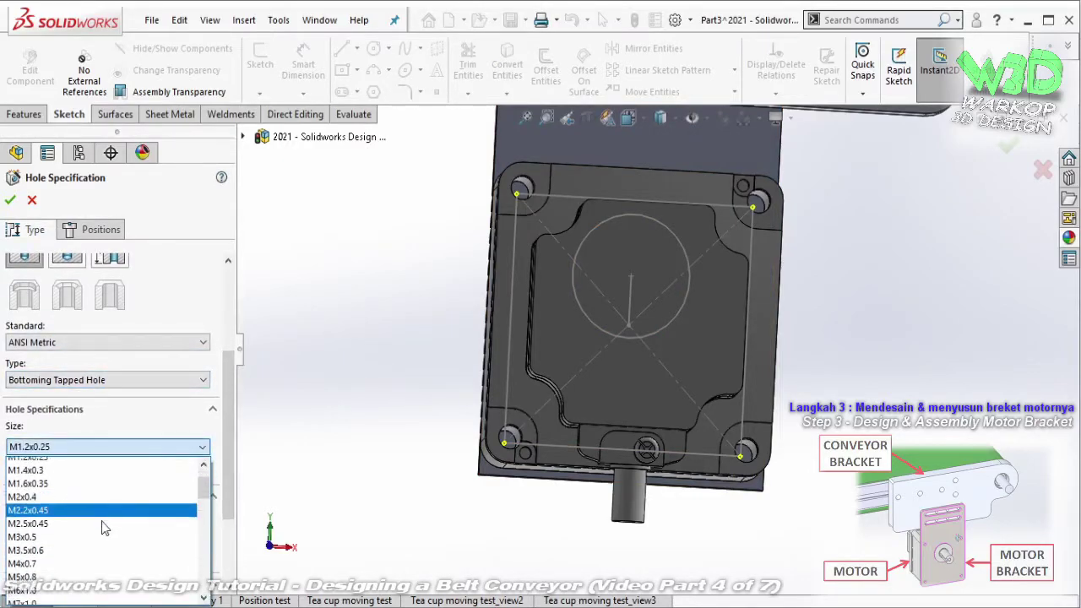
scroll(103, 528, down, 1)
click(78, 550)
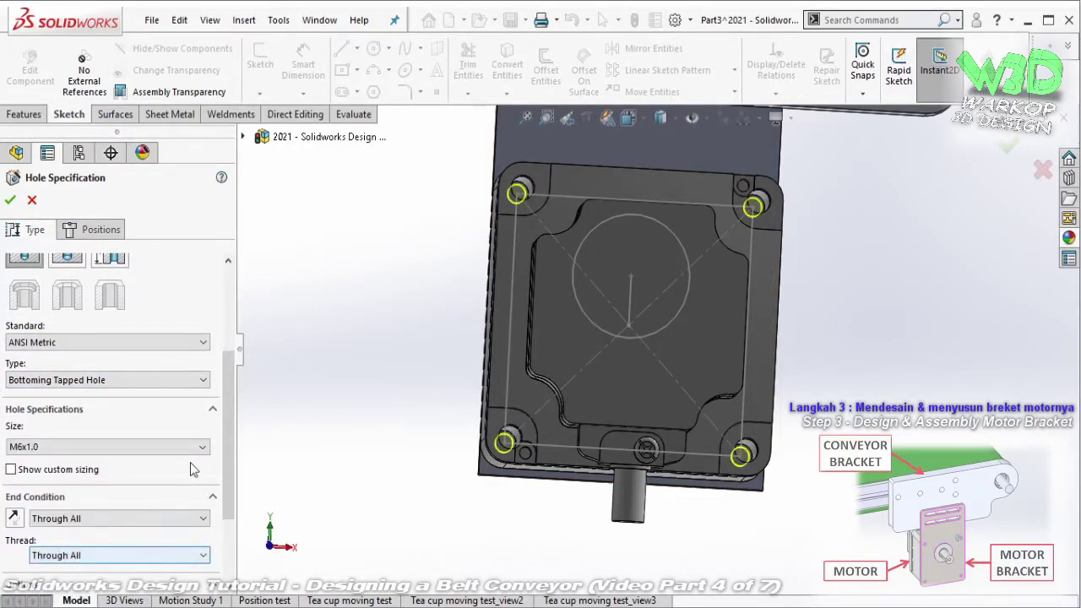
scroll(191, 494, down, 3)
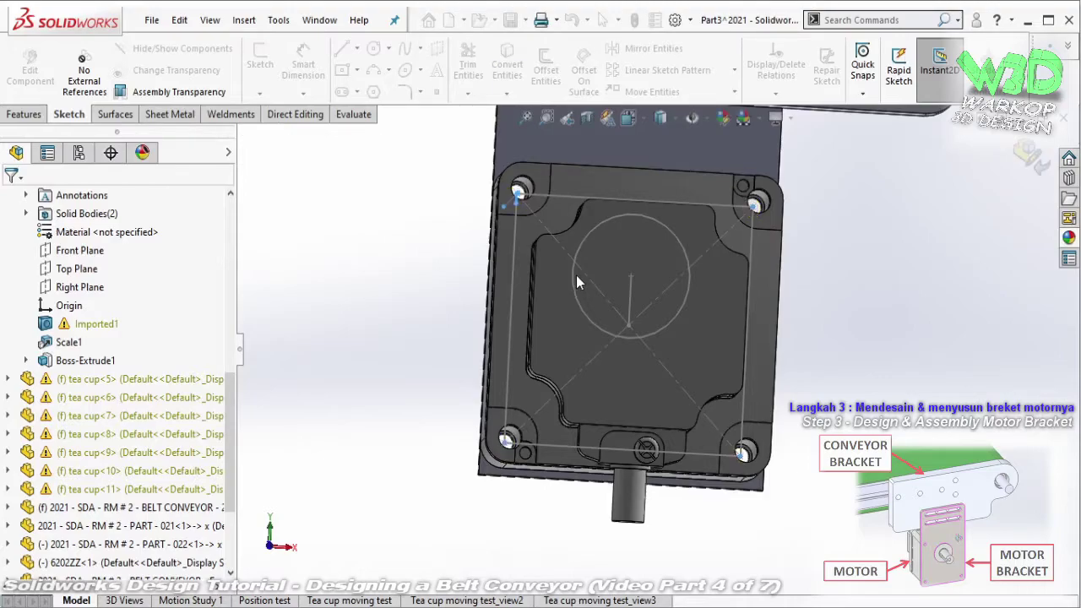
- Select the bracket plate and launch the Chamfer command
click(640, 226)
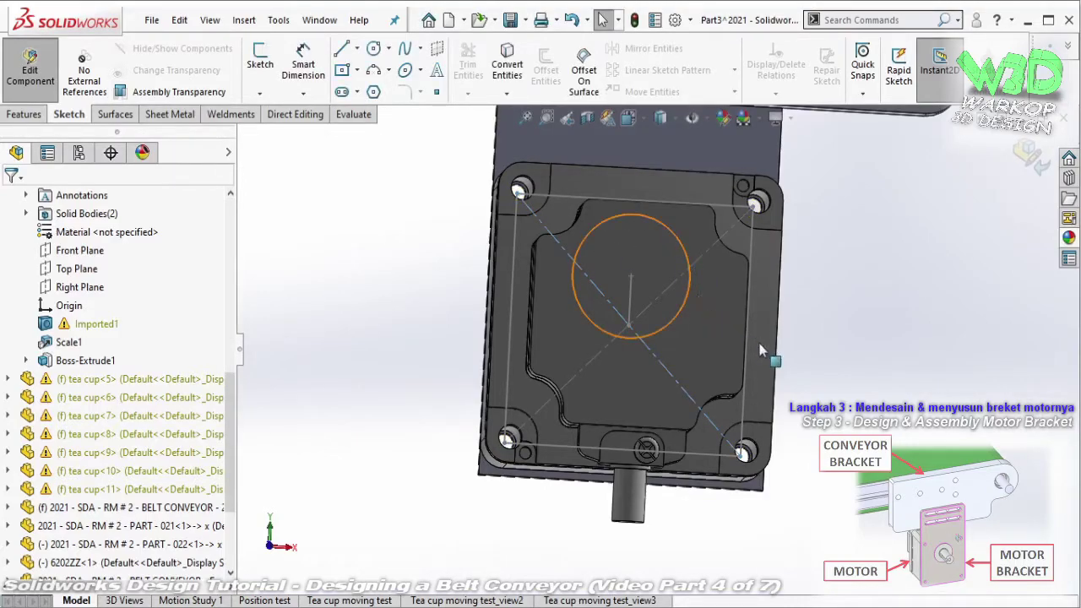
mouse_move(759, 342)
middle_down()
mouse_move(874, 317)
mouse_move(666, 303)
middle_up()
click(707, 302)
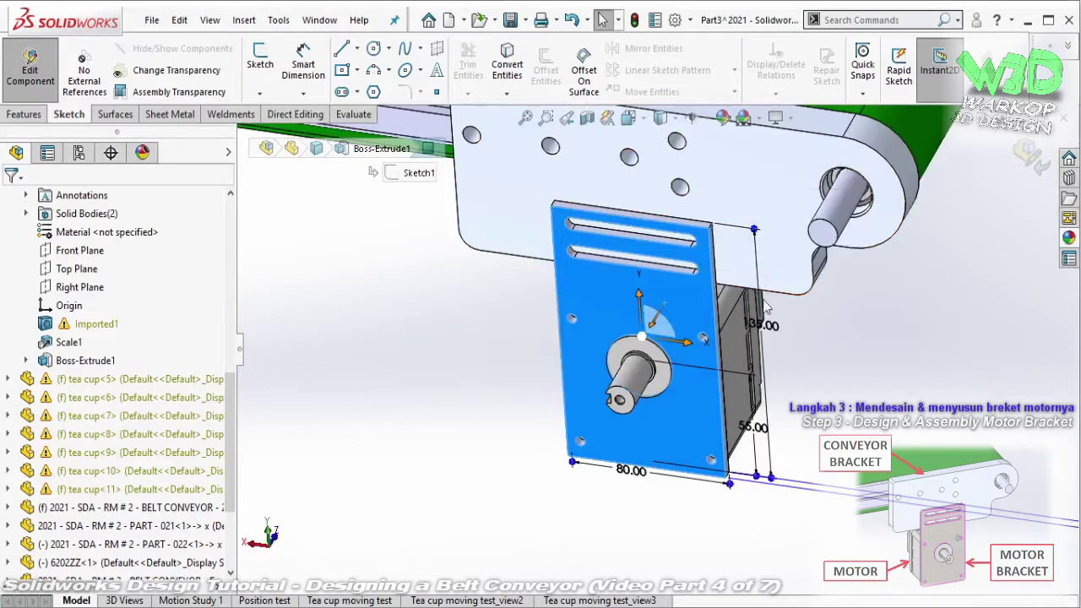
click(38, 115)
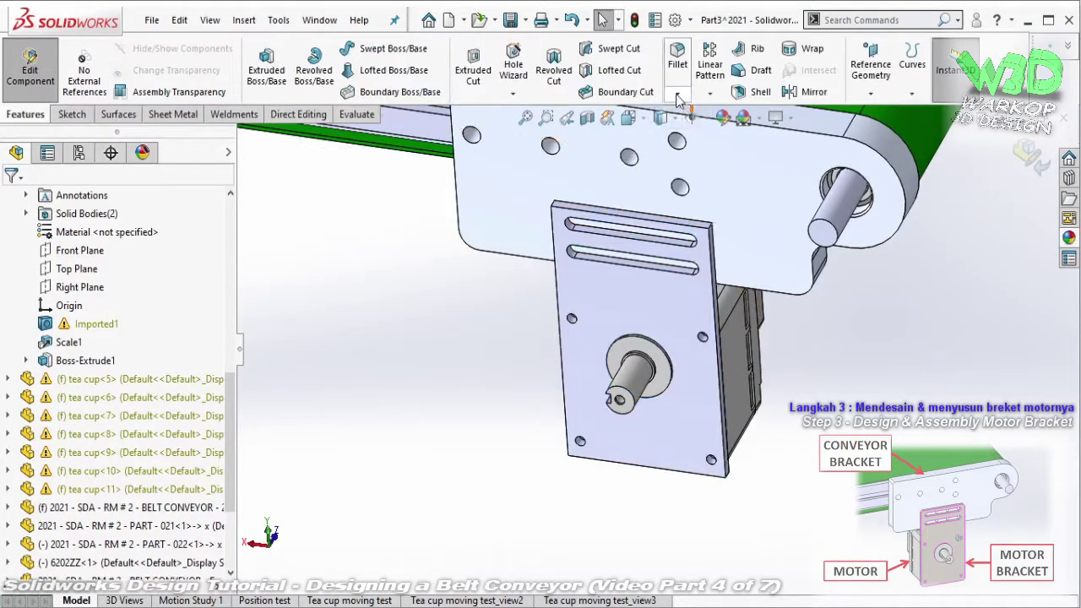
click(677, 93)
click(701, 134)
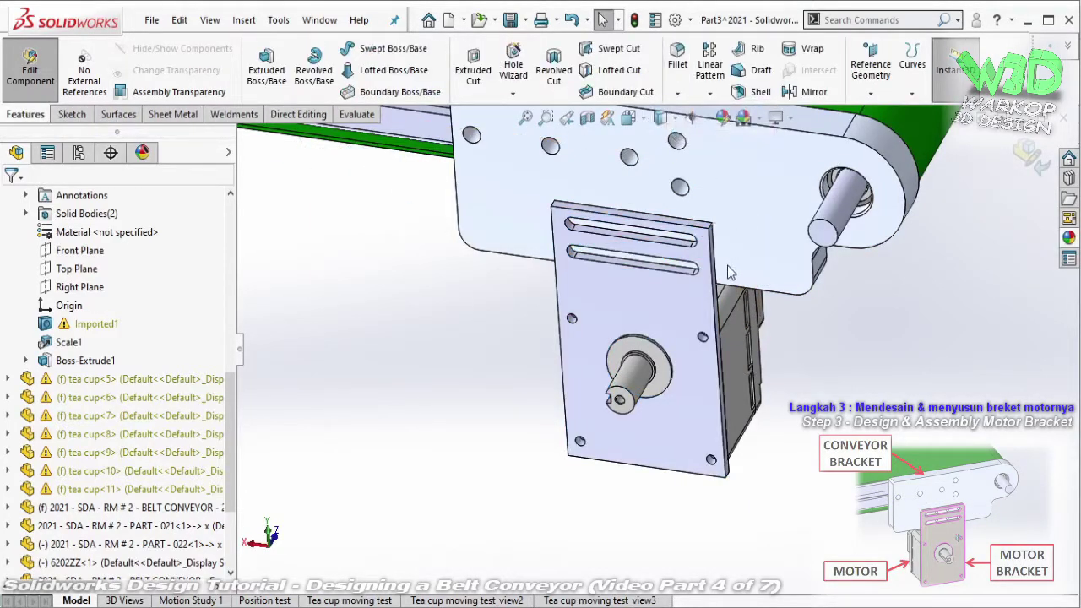
- Pick the bracket's four corner edges: top-right, top-left, bottom-right, bottom-left
scroll(684, 262, down, 5)
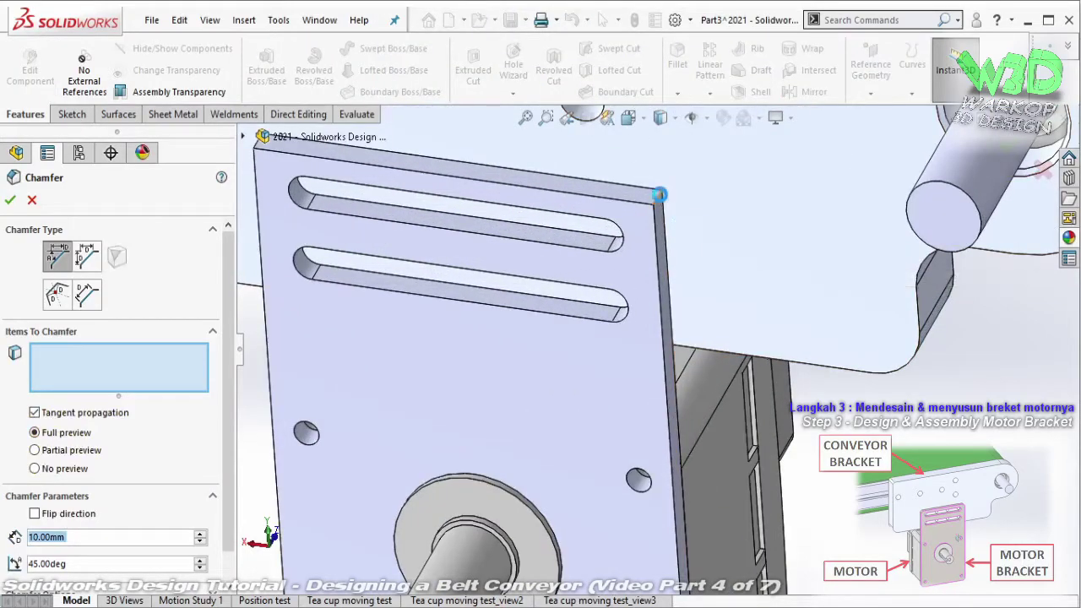
click(660, 195)
ctrl+middle_drag(591, 212, 655, 248)
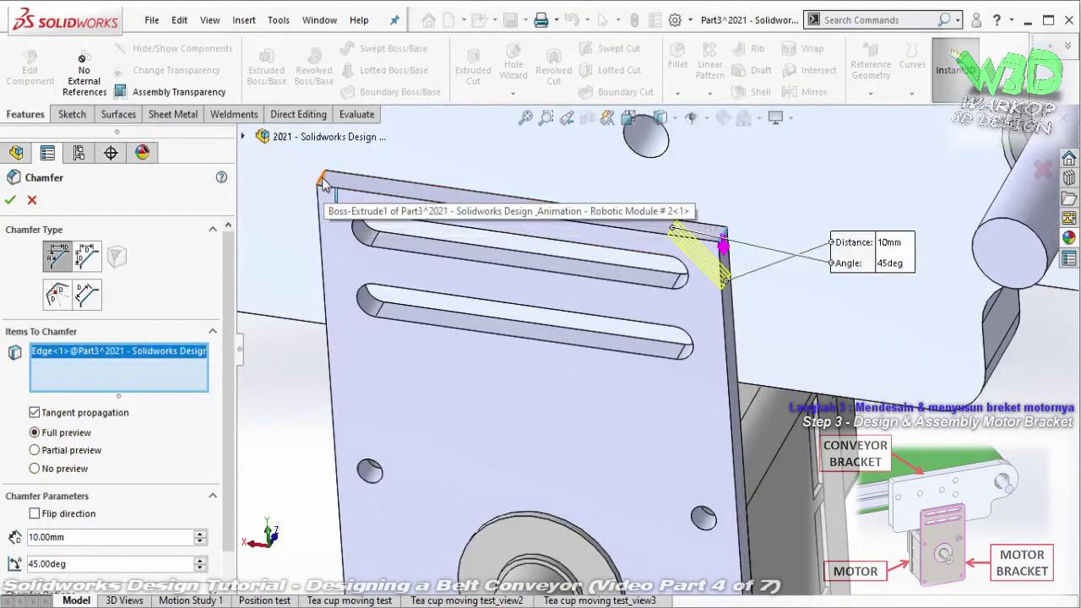
click(324, 182)
scroll(633, 504, up, 5)
scroll(790, 439, down, 5)
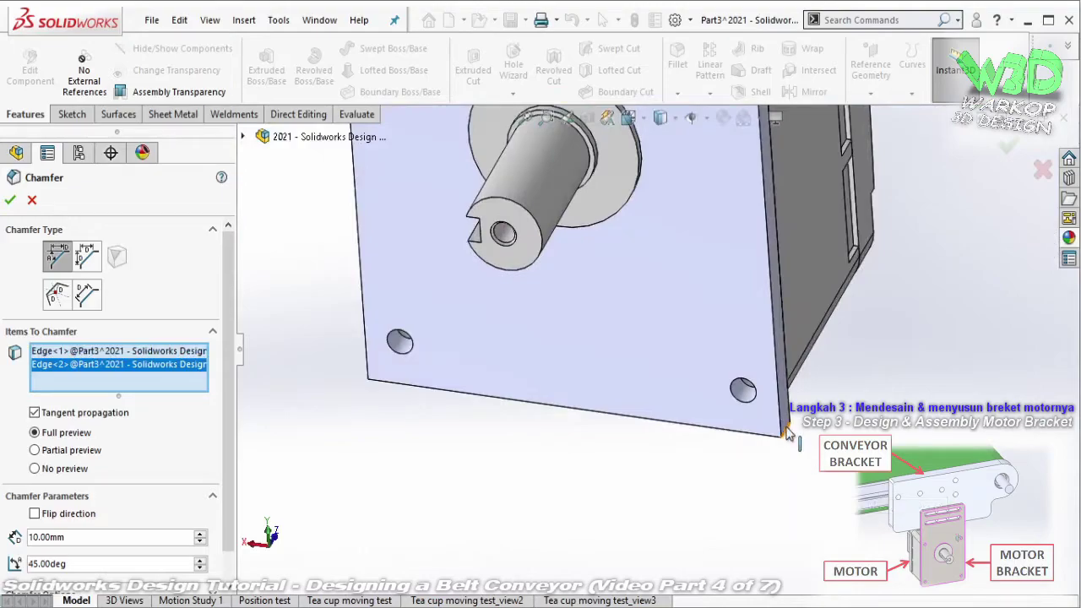
click(786, 433)
click(376, 374)
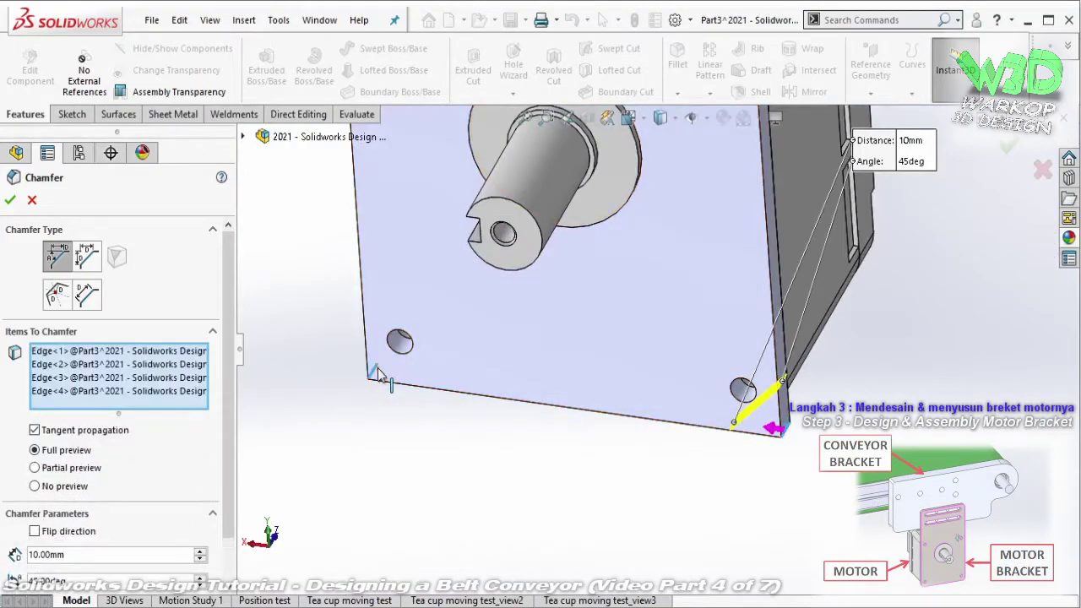
- Set the chamfer distance to 3 mm and confirm the corner chamfers
scroll(225, 359, down, 2)
click(100, 504)
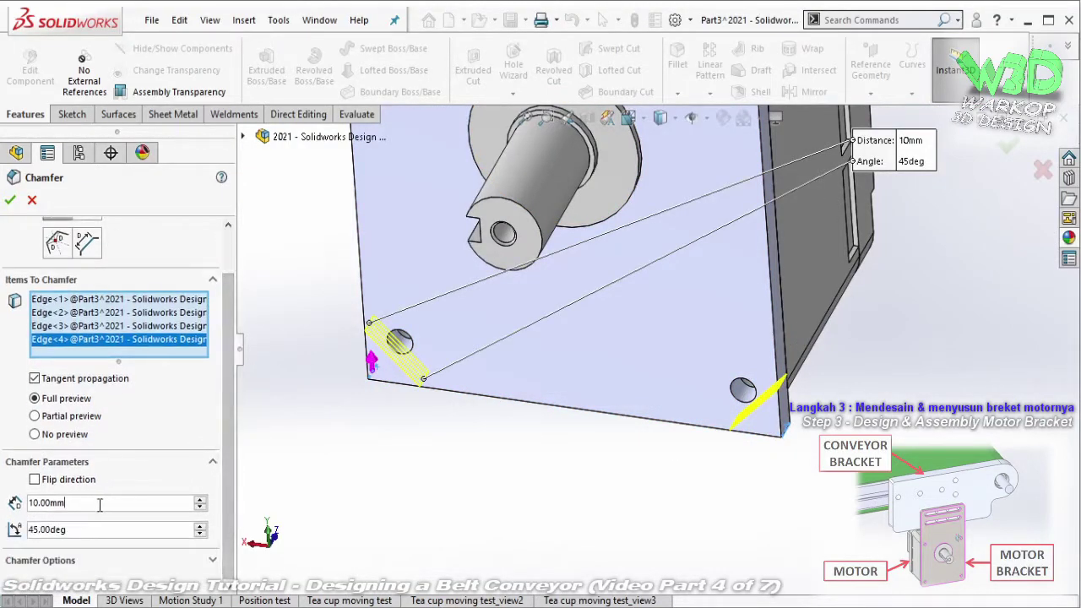
drag(100, 504, 4, 504)
text(3)
key(Return)
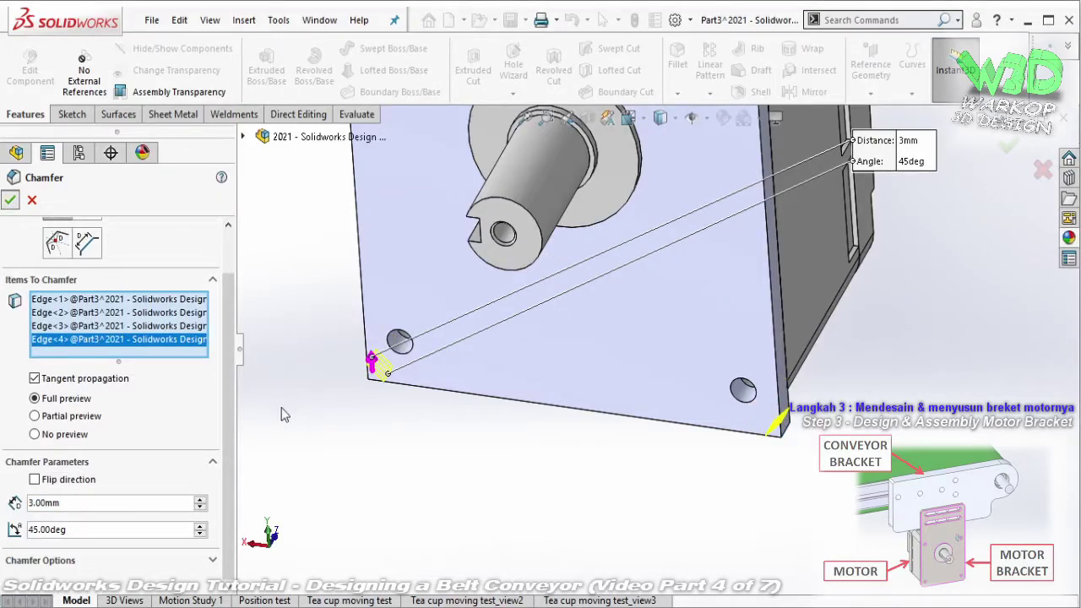
key(Return)
- Move Face the circular face around the motor flange 0.25 mm, flipped, for shaft clearance
scroll(655, 295, up, 5)
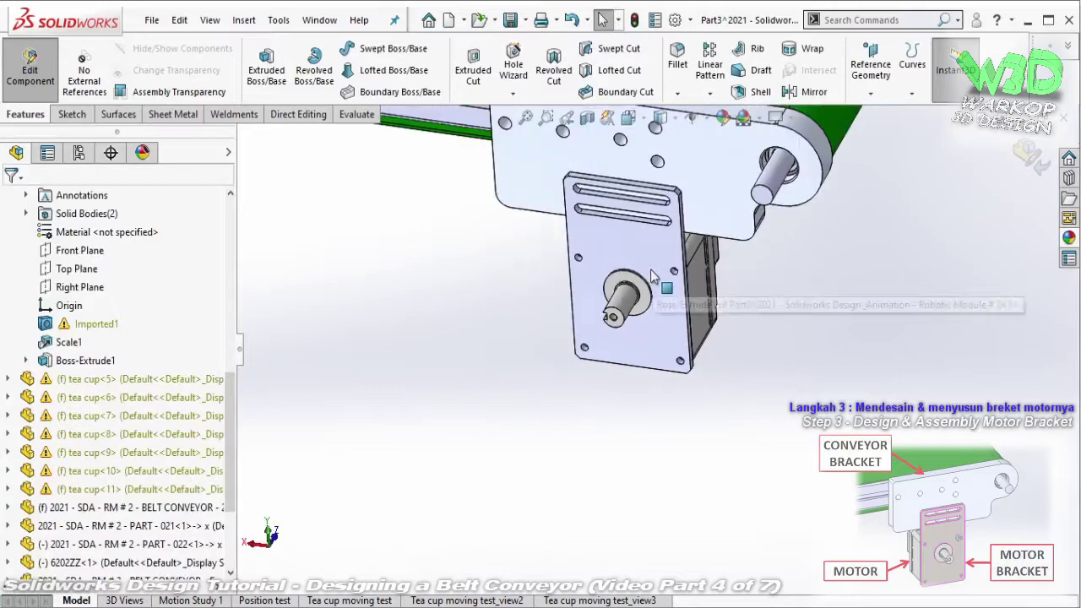
middle_drag(699, 209, 661, 384)
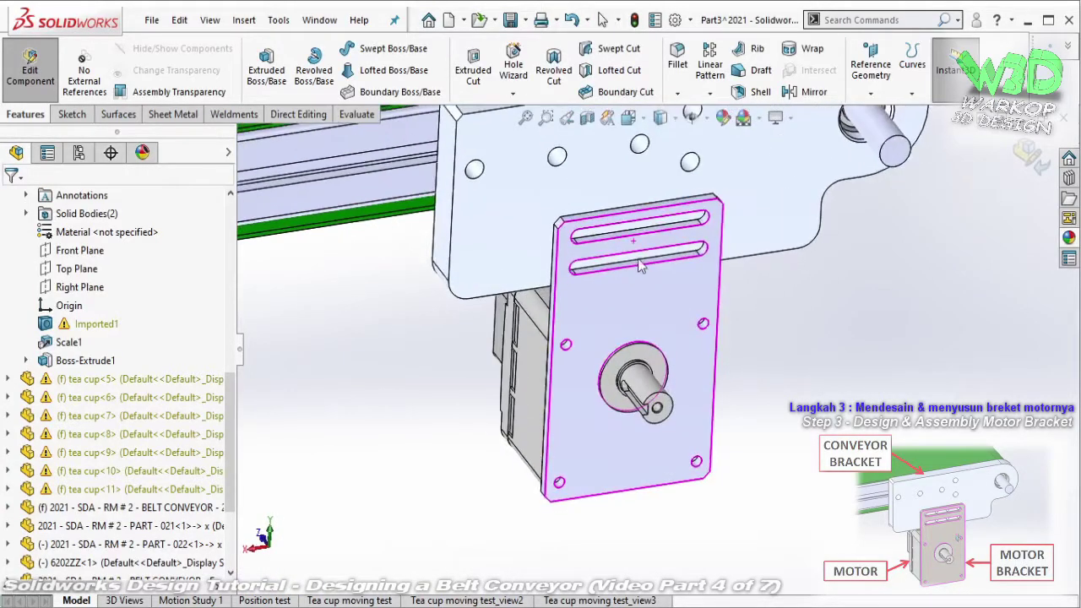
scroll(661, 384, down, 3)
scroll(661, 384, down, 2)
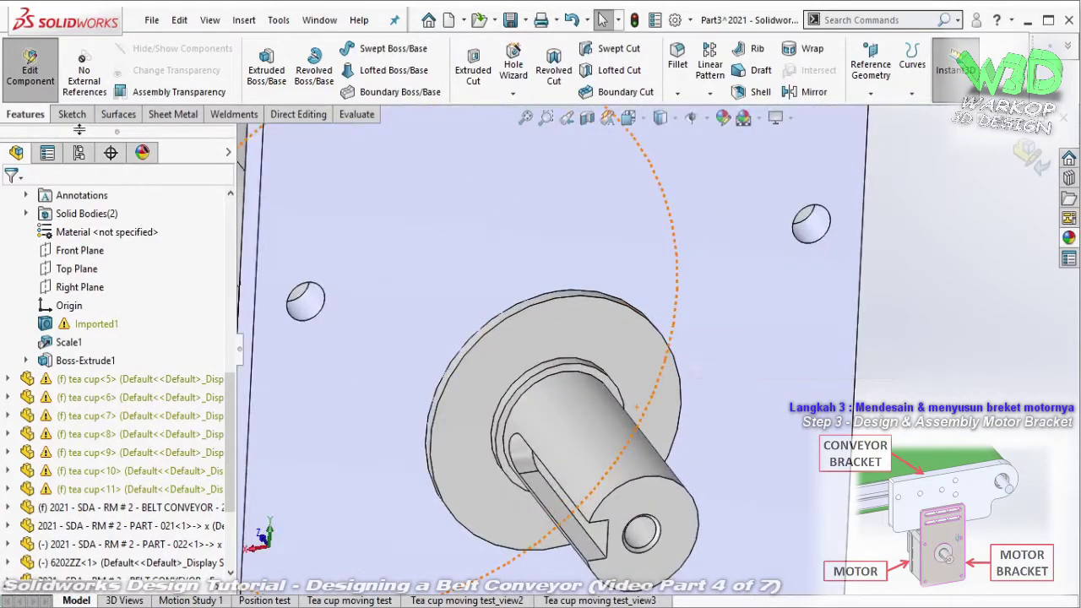
click(282, 116)
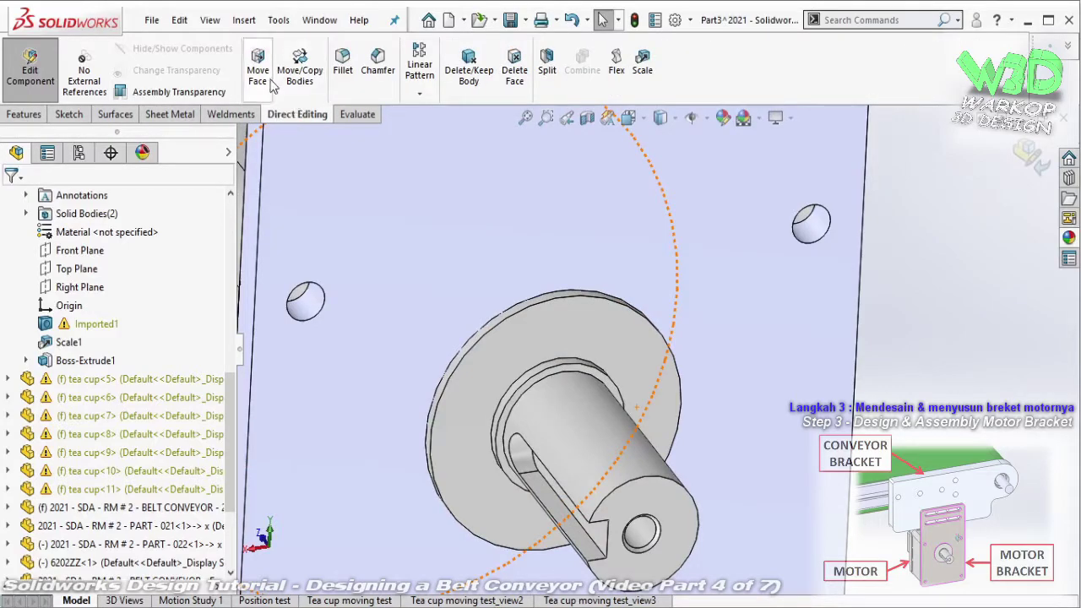
click(267, 74)
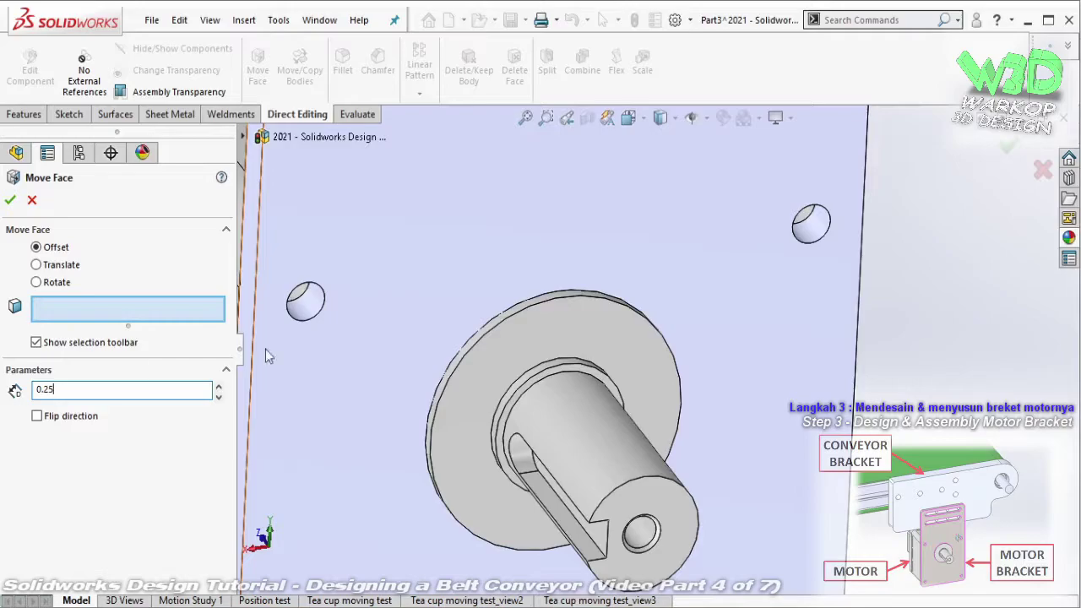
click(494, 543)
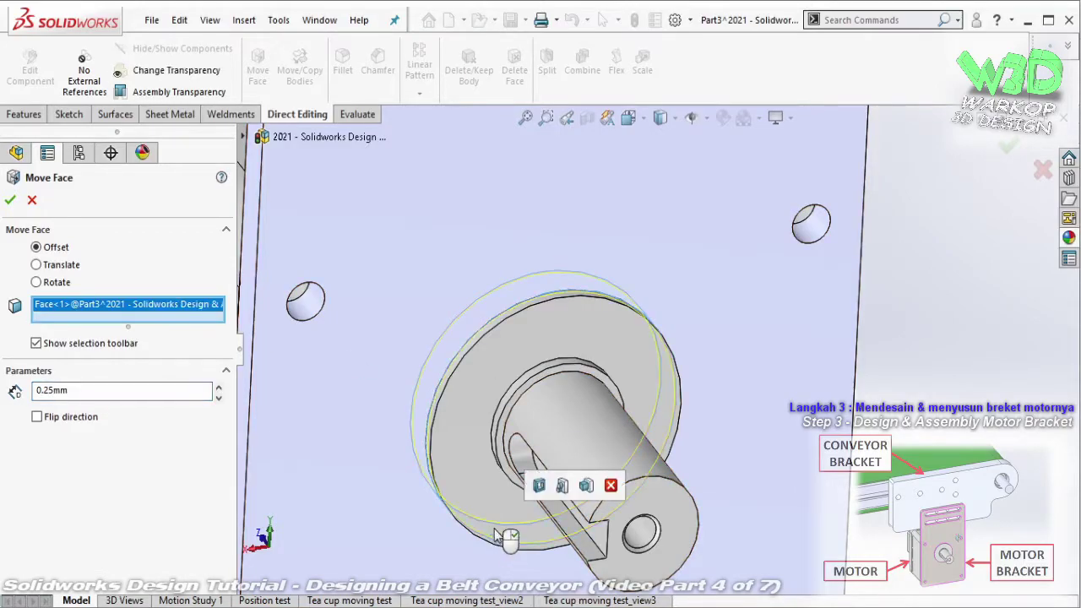
click(70, 417)
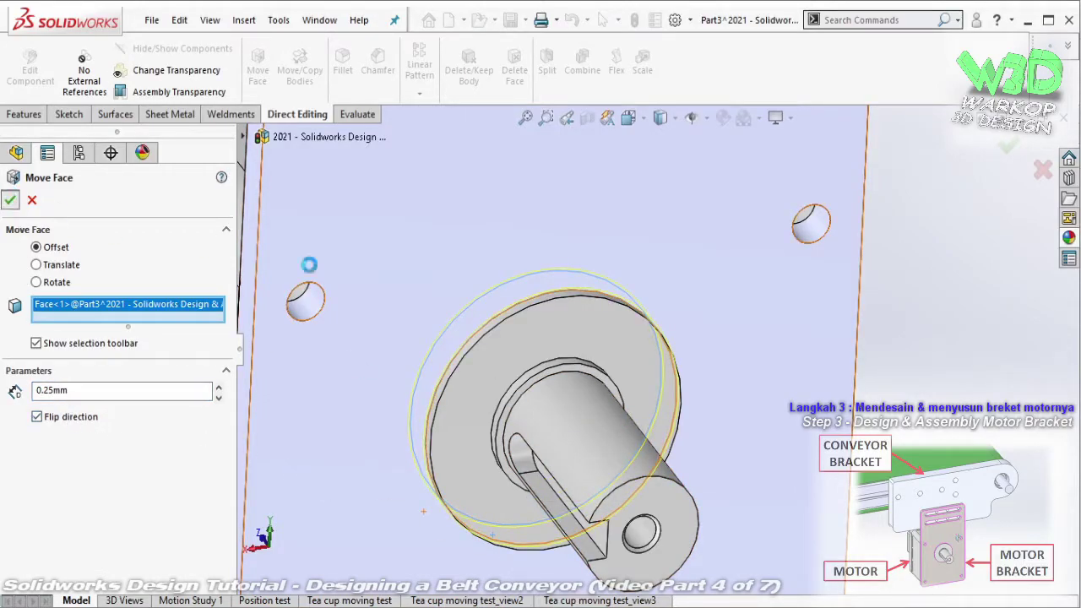
key(Return)
mouse_move(511, 353)
middle_down()
mouse_move(480, 281)
mouse_move(694, 377)
middle_up()
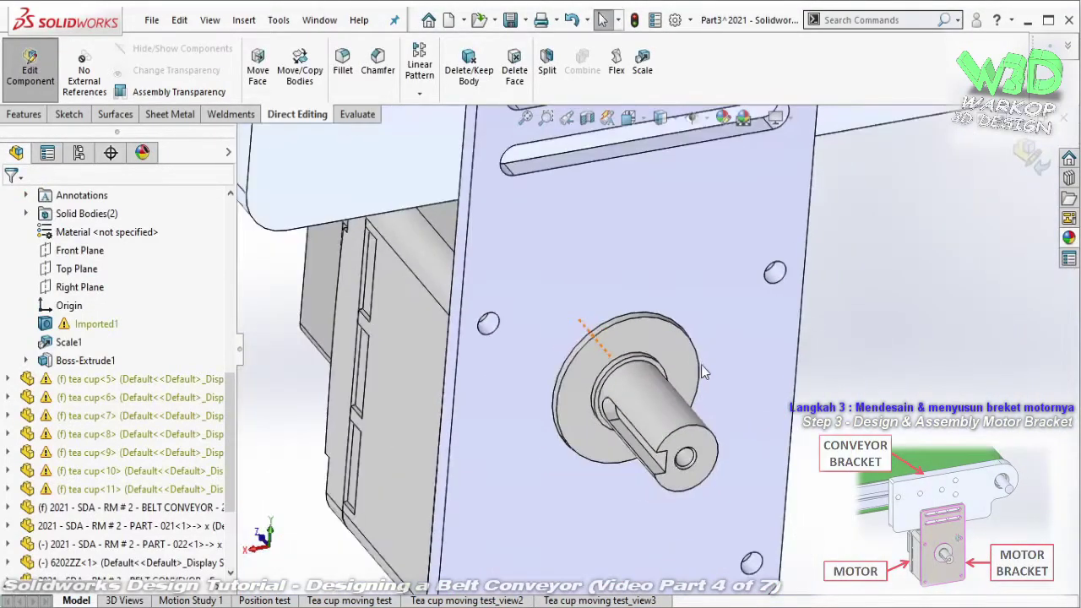
key(Escape)
- Break All external references of the bracket component and leave in-assembly editing
scroll(148, 459, down, 3)
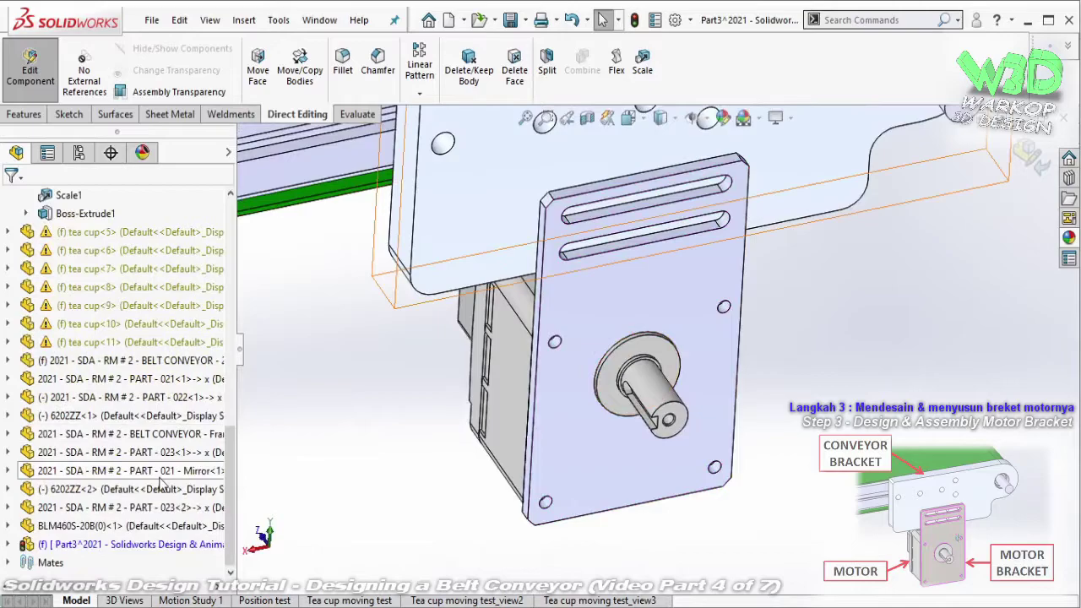
right_click(139, 545)
click(198, 505)
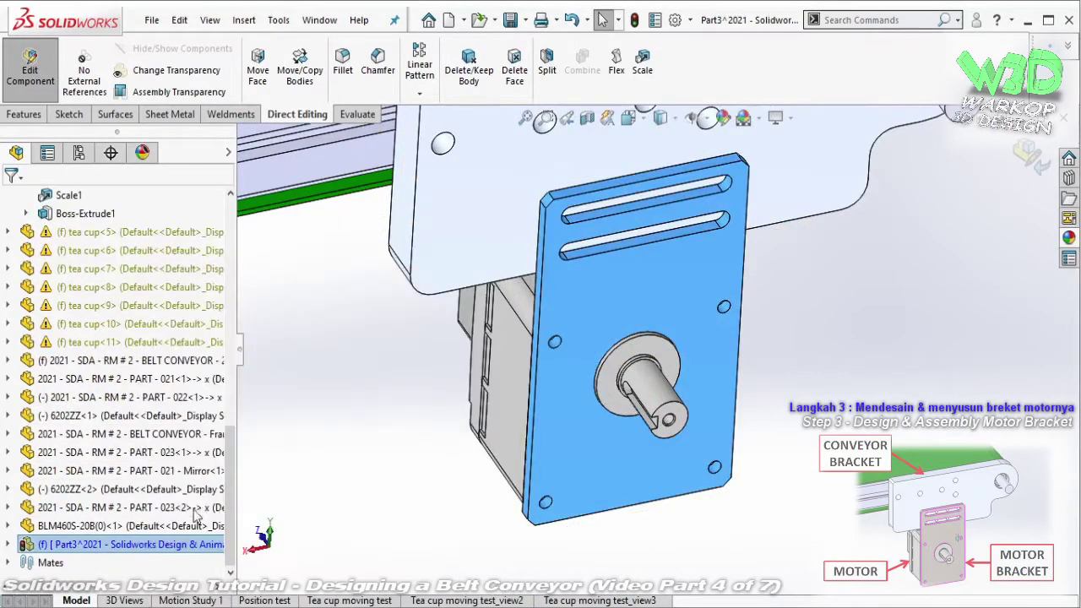
click(338, 450)
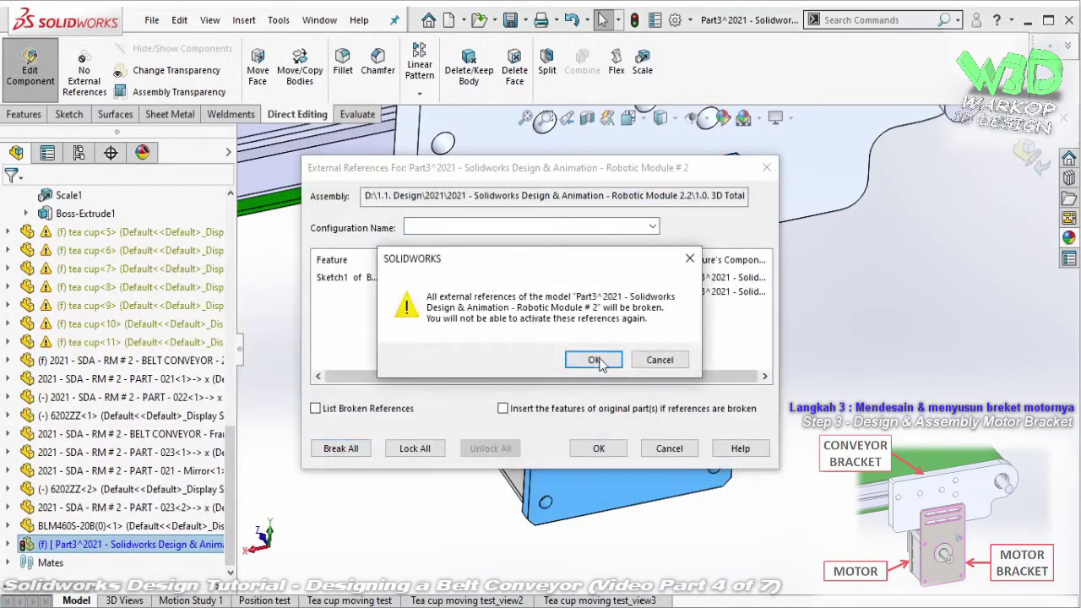
click(592, 358)
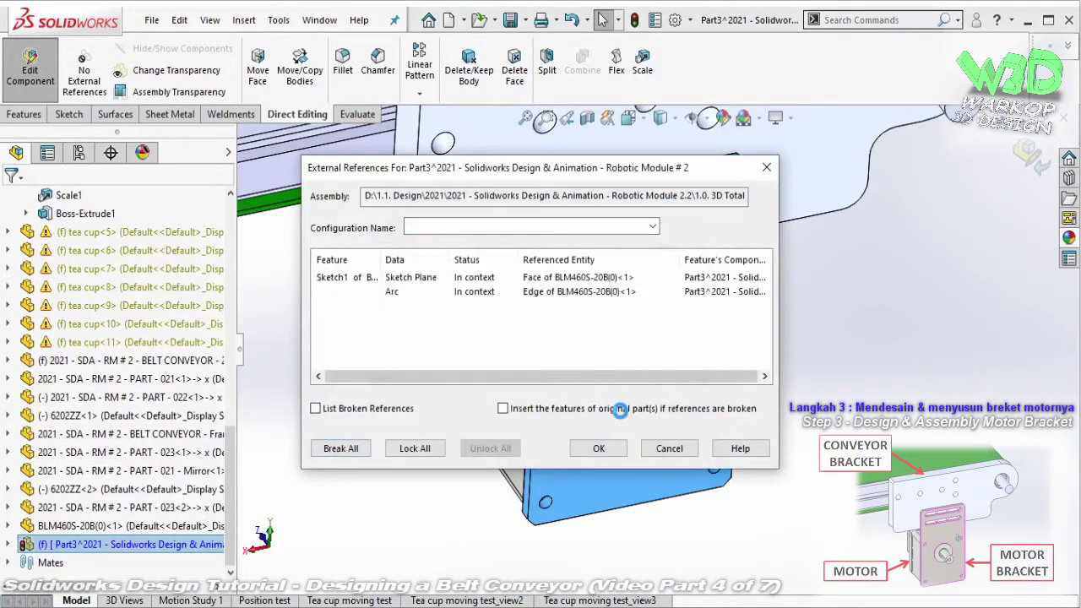
click(600, 447)
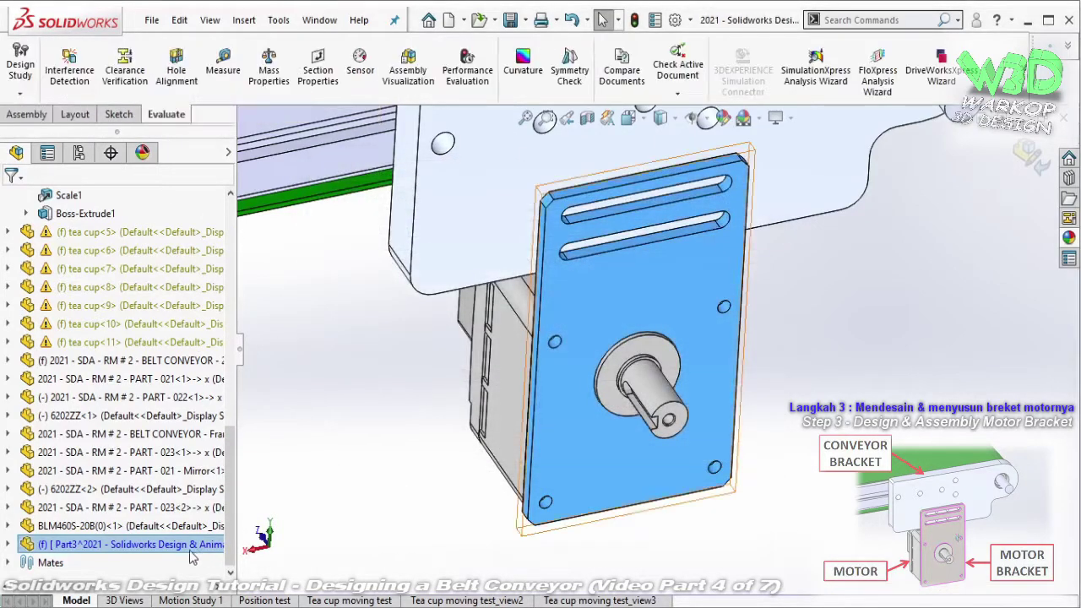
click(193, 545)
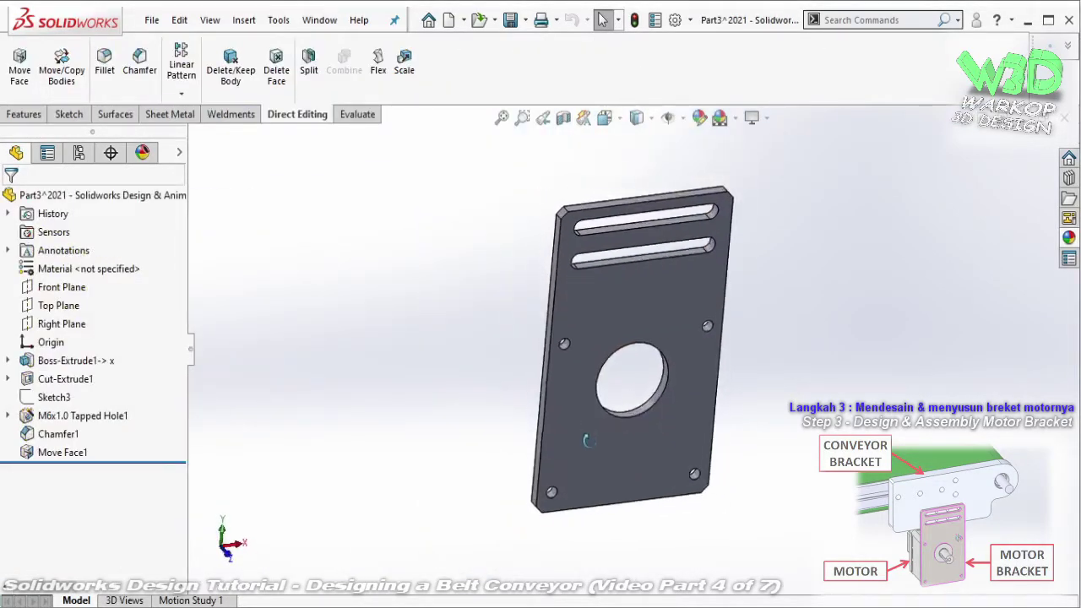
- Assign ASTM A36 Steel to the part and navigate Save As to '1.2. 3D Parts'
right_click(103, 270)
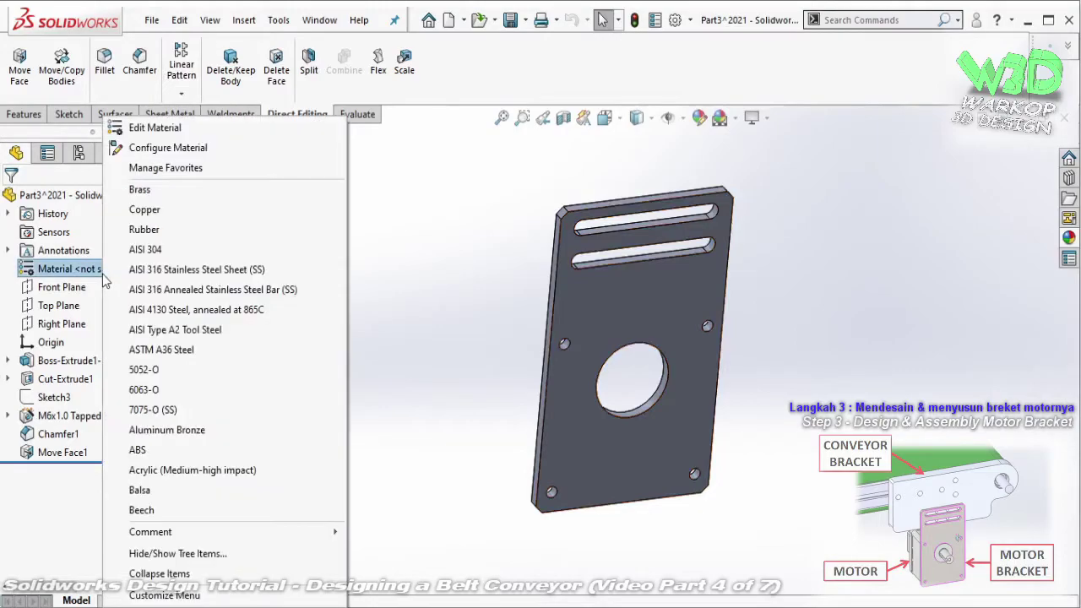
click(193, 349)
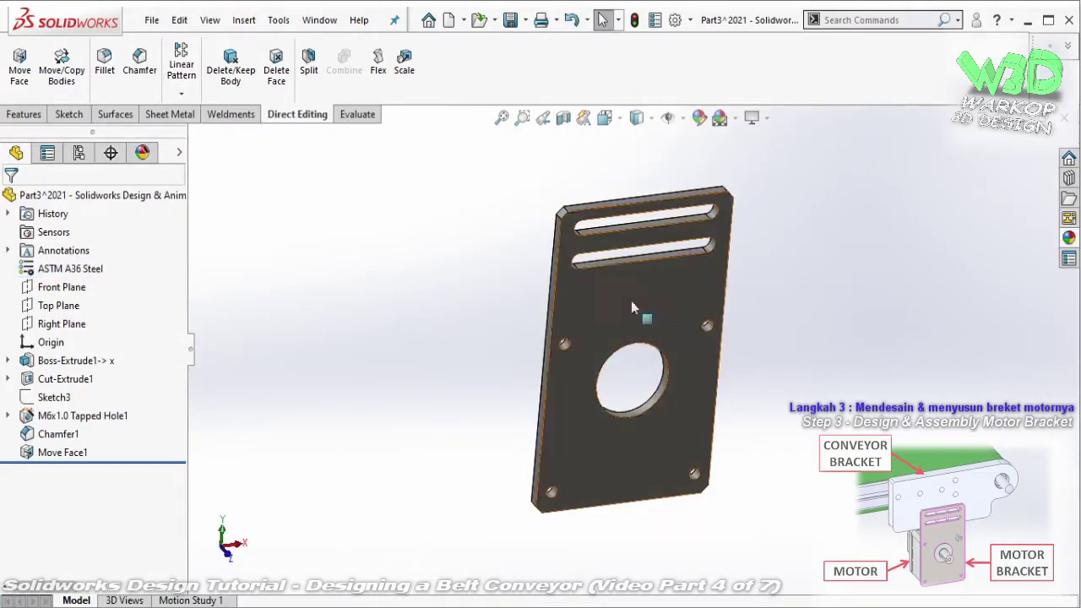
click(151, 20)
click(189, 218)
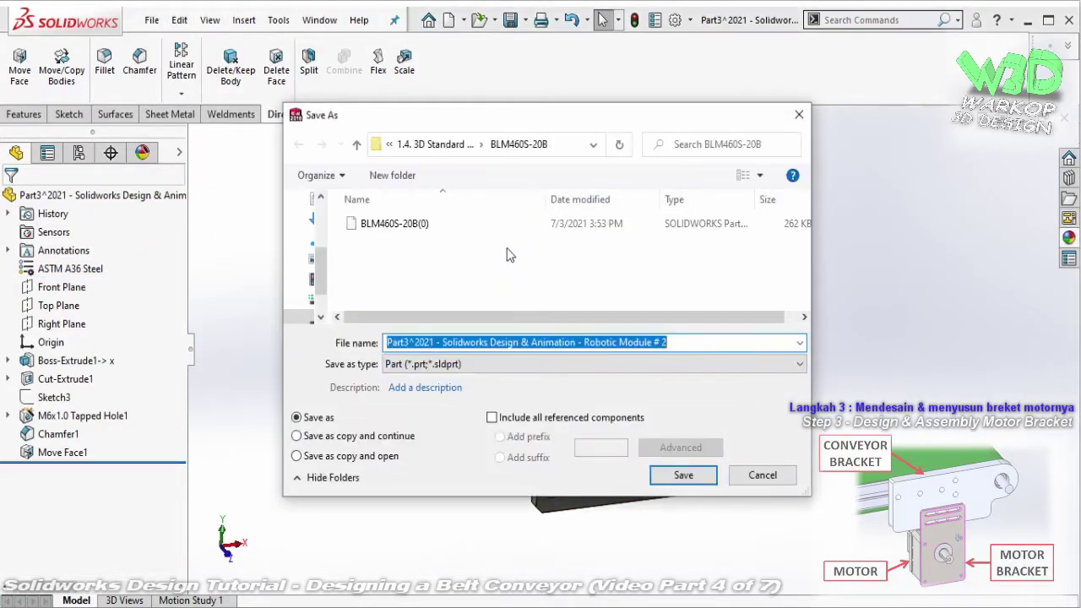
click(461, 145)
click(418, 145)
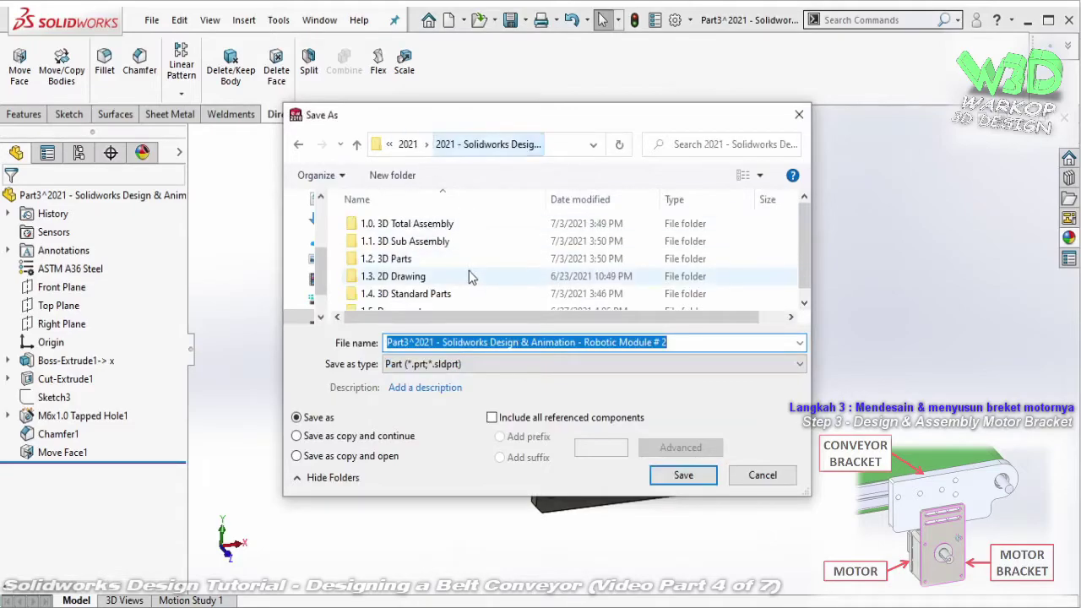
double_click(456, 258)
- Save the bracket as '2021 - SDA - RM # 2 - PART - 024'
scroll(467, 268, down, 7)
scroll(467, 268, up, 1)
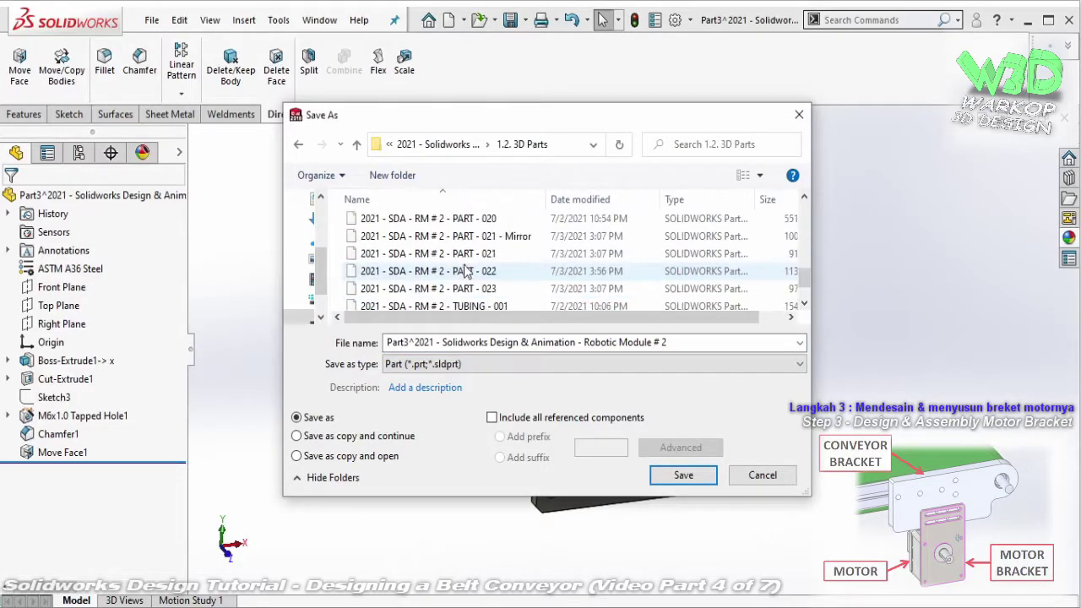
scroll(467, 268, down, 1)
click(469, 267)
scroll(477, 270, down, 1)
click(549, 342)
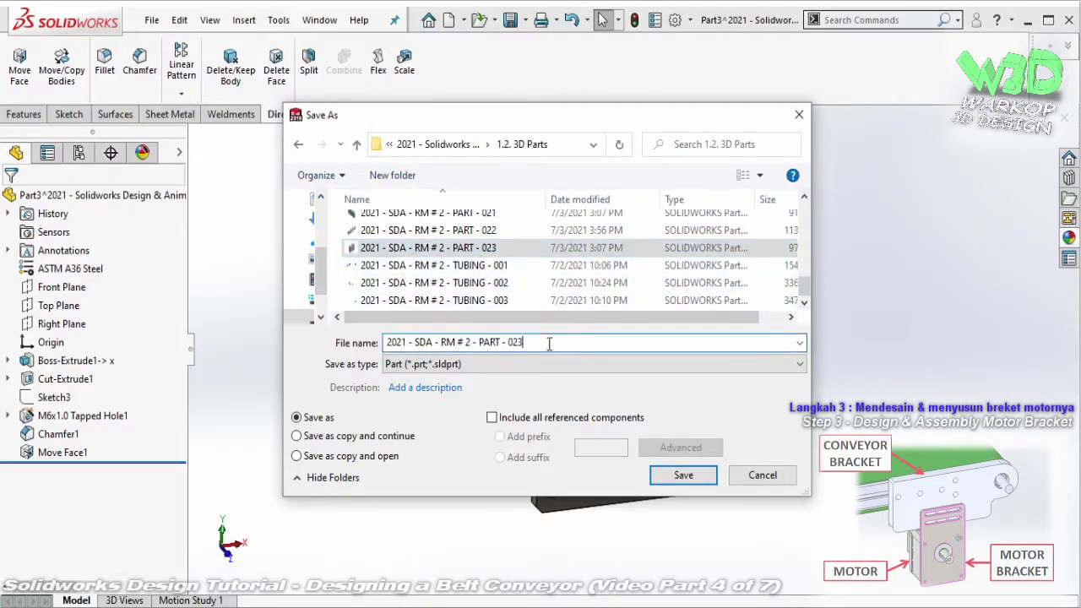
key(BackSpace)
text(4)
click(679, 474)
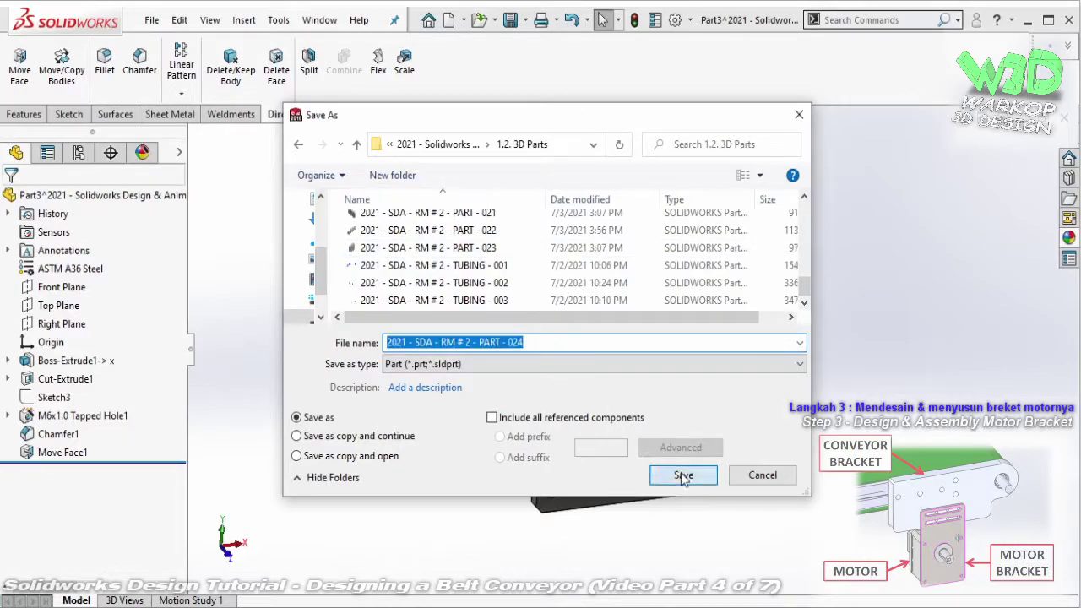
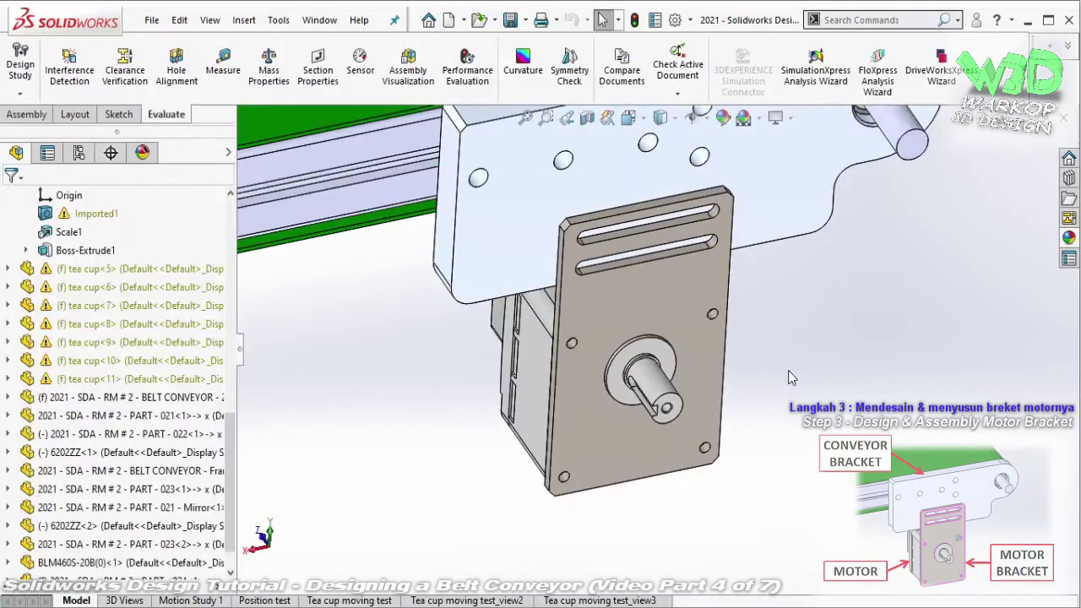
- Save the assembly
scroll(760, 329, down, 1)
scroll(733, 276, down, 1)
scroll(676, 220, down, 1)
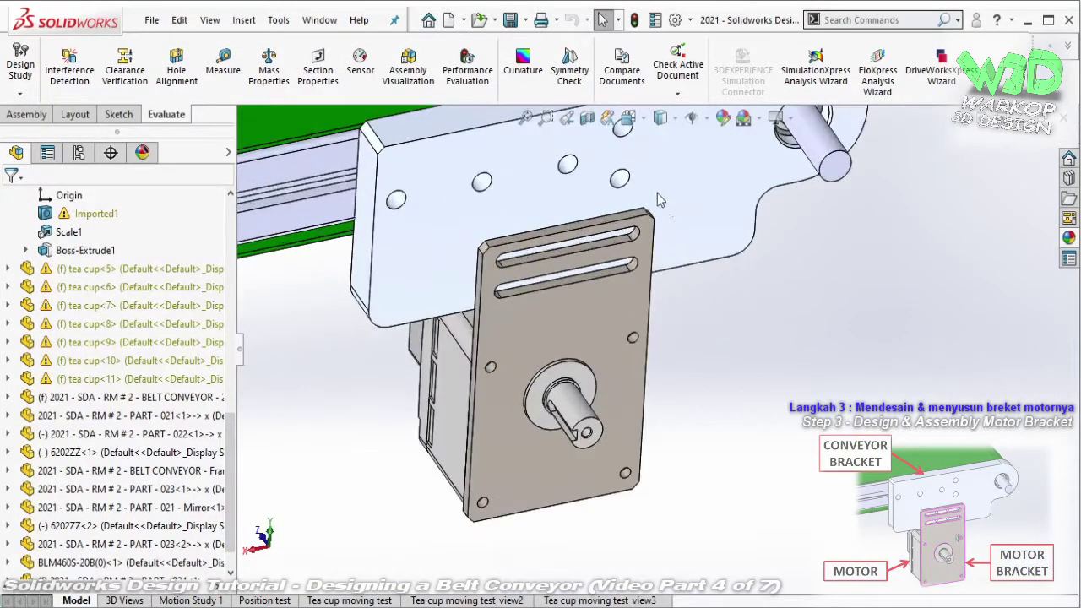
click(514, 23)
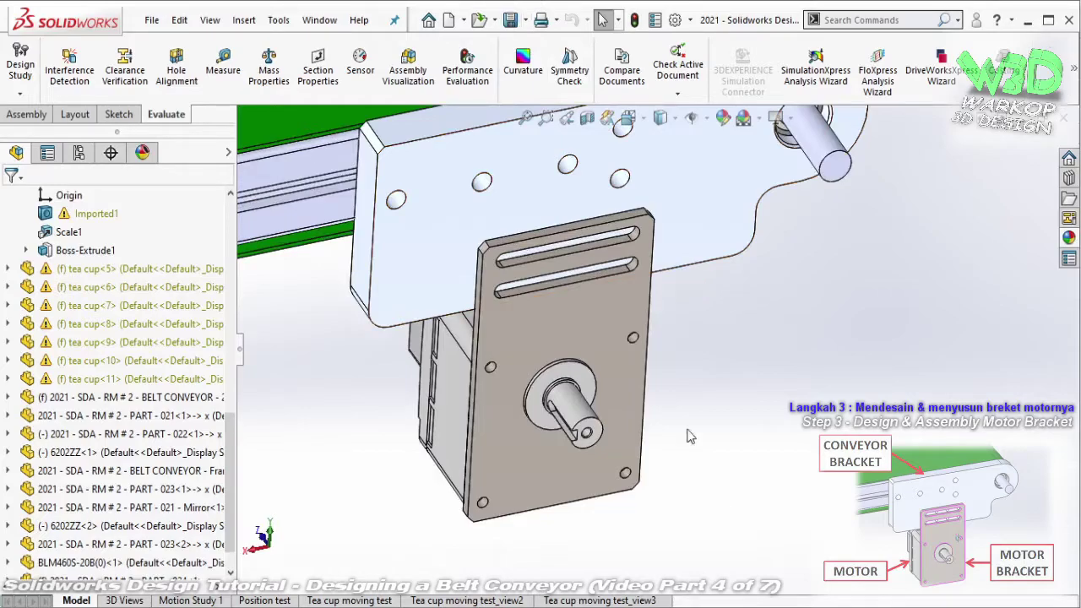
- Start a new sketch on the conveyor bracket's face
click(682, 265)
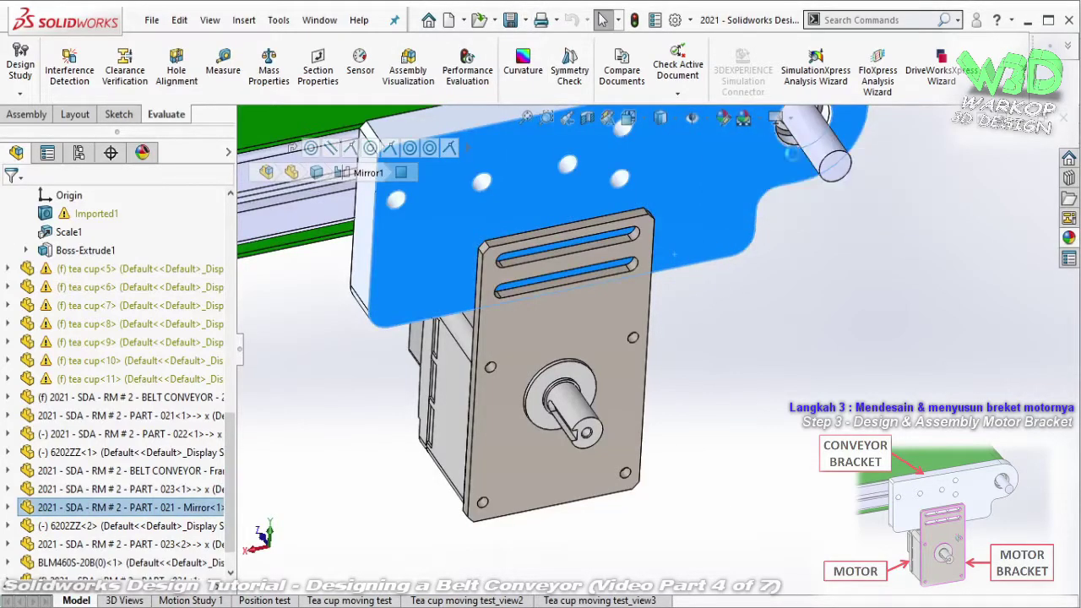
scroll(676, 260, down, 1)
scroll(675, 260, down, 1)
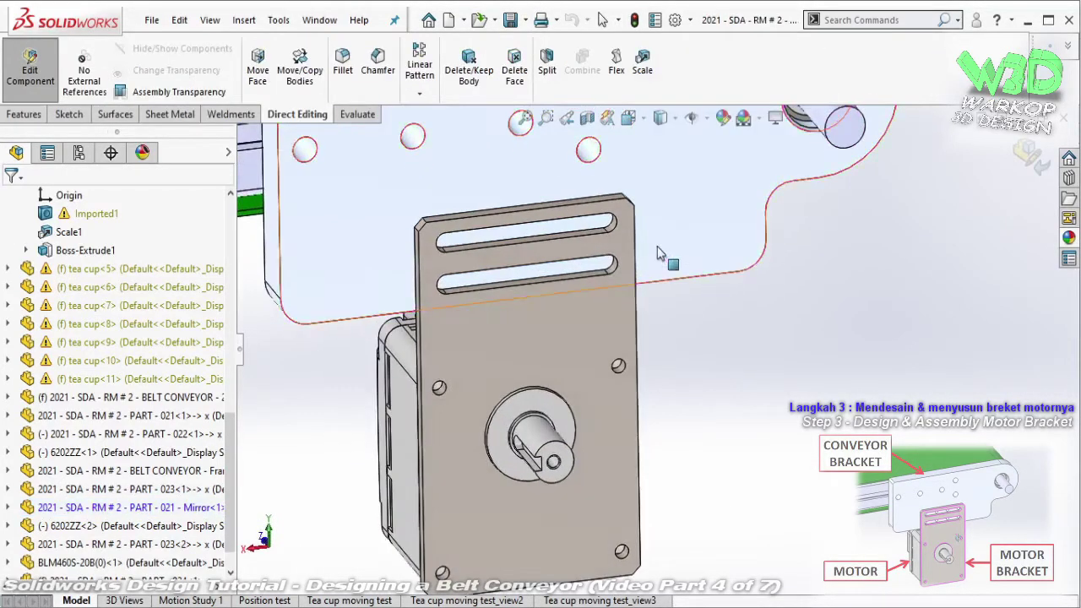
scroll(675, 260, down, 1)
click(676, 260)
click(730, 153)
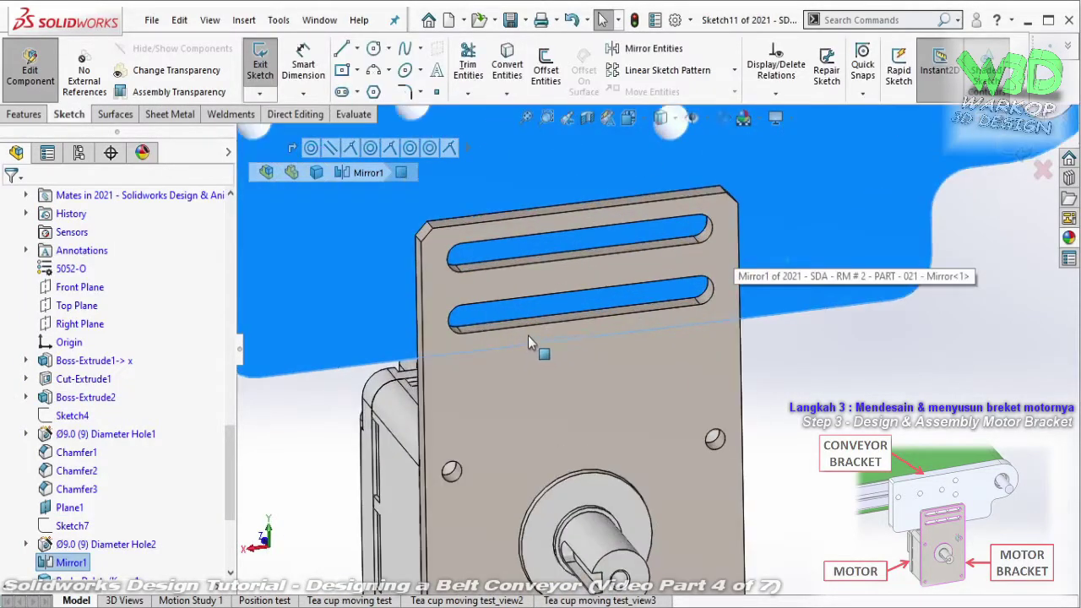
- Draw a corner rectangle spanning from the upper slot to the lower slot's end
click(357, 70)
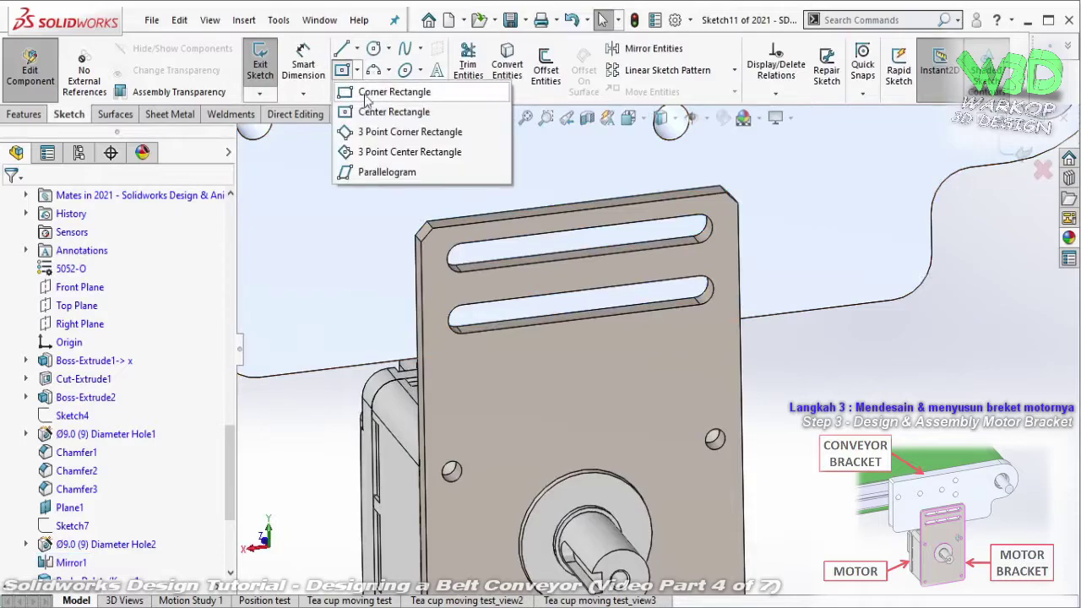
click(393, 91)
scroll(460, 262, down, 5)
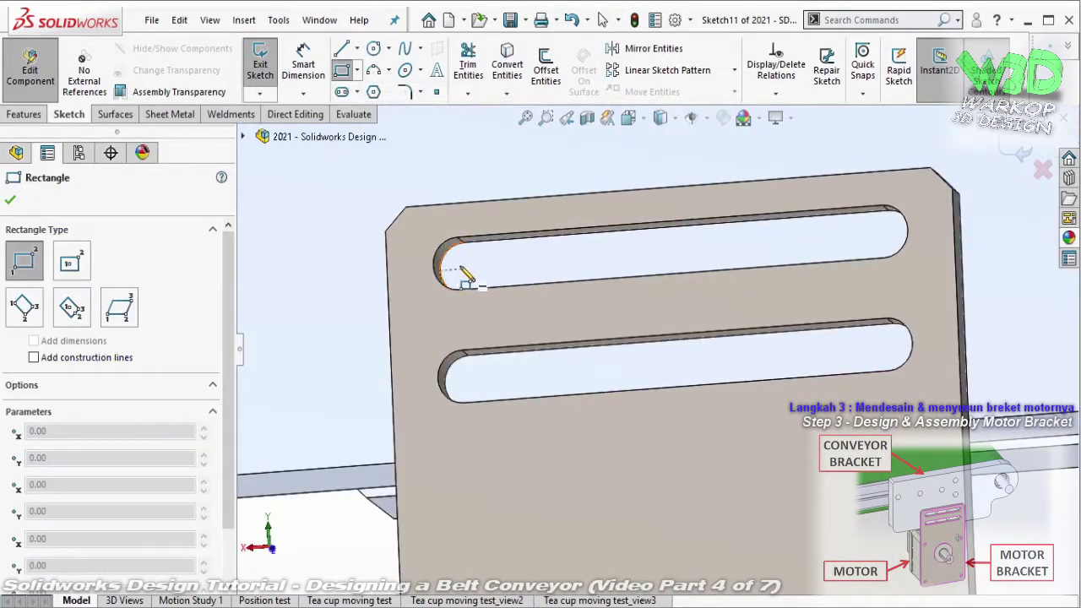
click(465, 268)
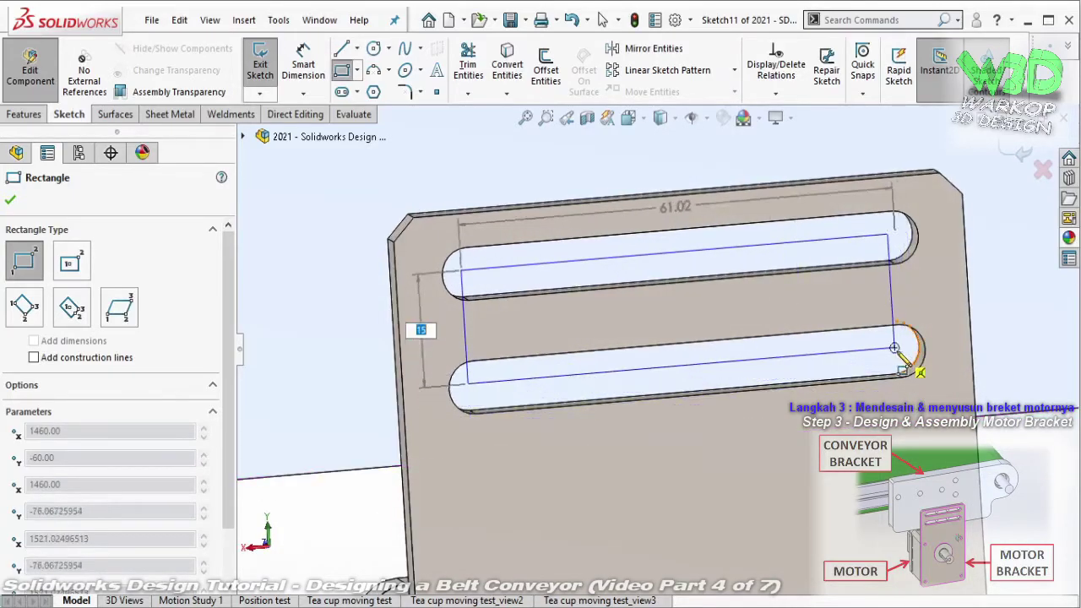
click(893, 348)
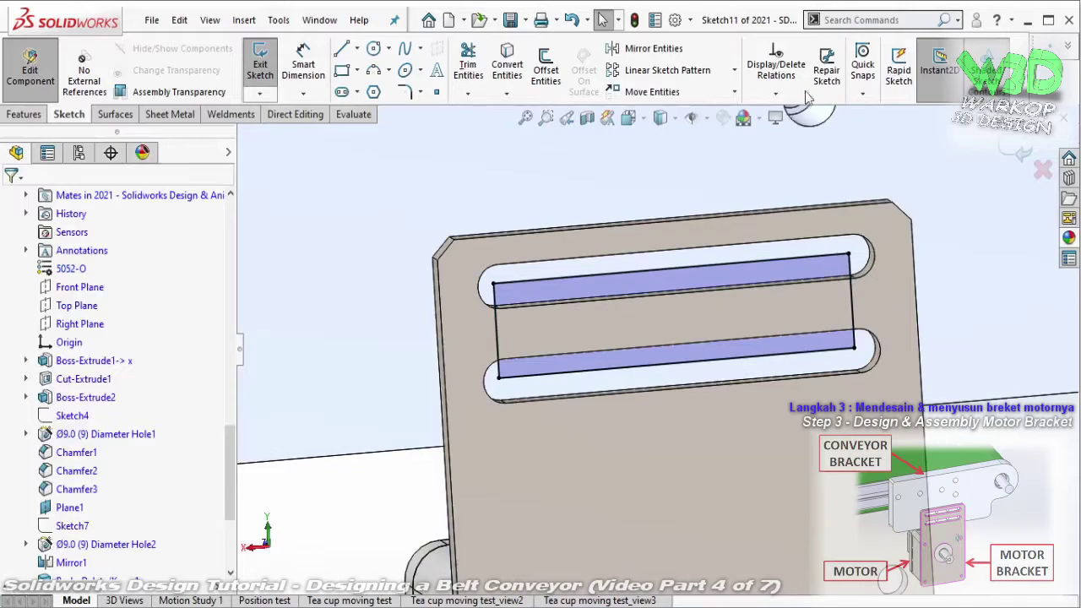
- Delete the rectangle's two coincident relations, keeping the horizontal and vertical ones
click(776, 63)
click(76, 327)
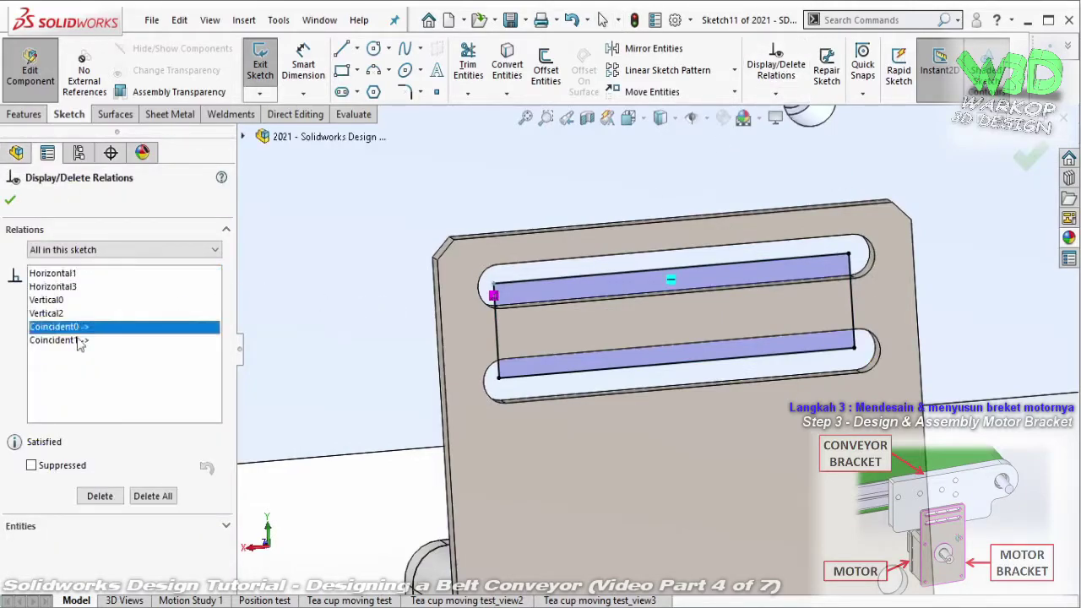
shift+click(72, 341)
click(99, 496)
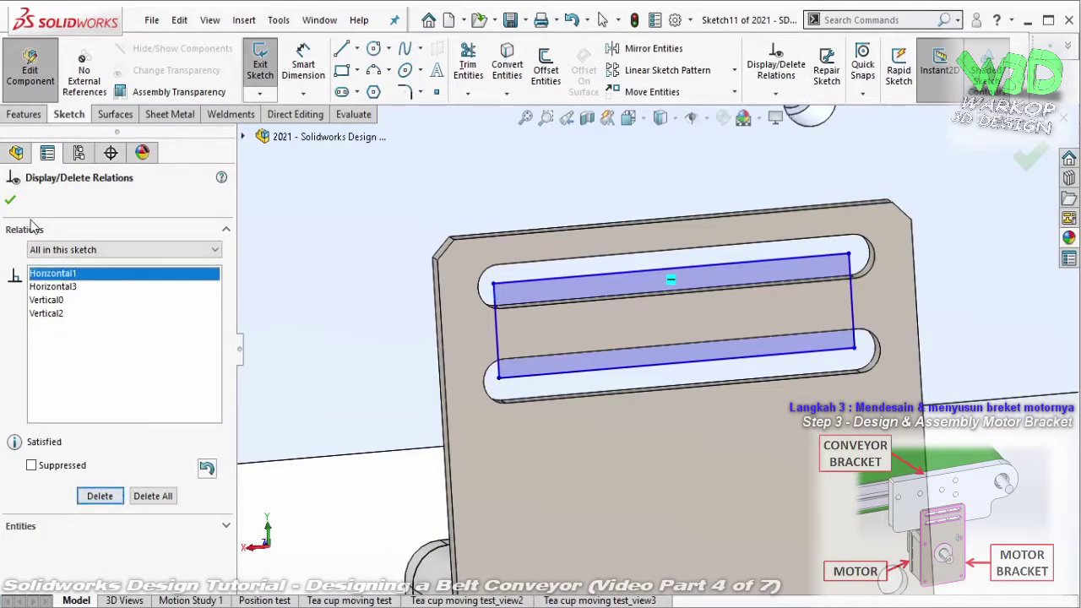
click(10, 199)
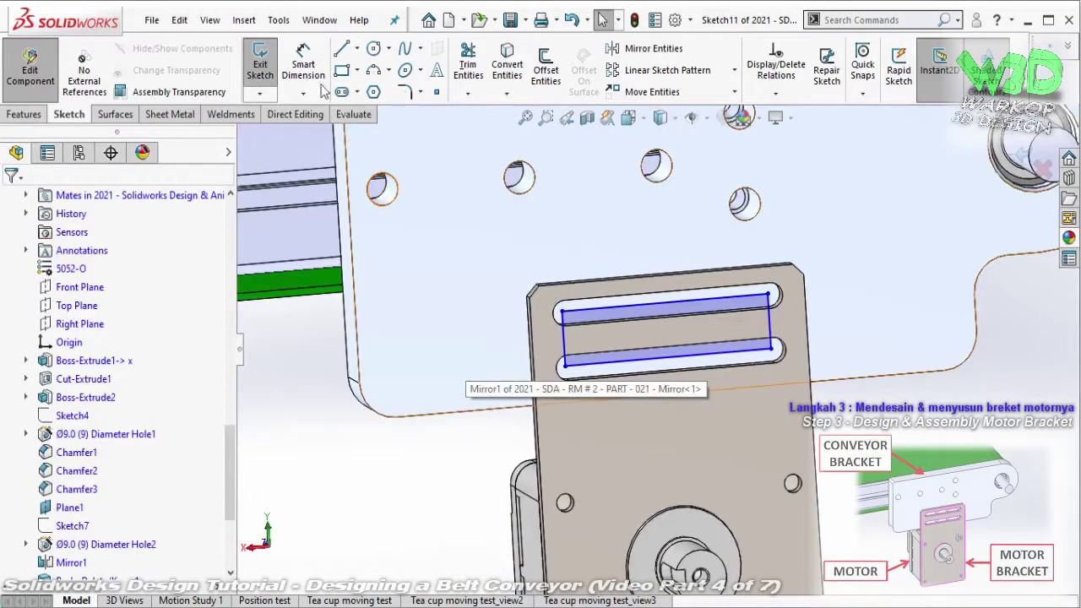
- Locate the rectangle with 80.00 and 35.00 distances from the round boss's arc centre
click(303, 67)
scroll(1037, 269, down, 2)
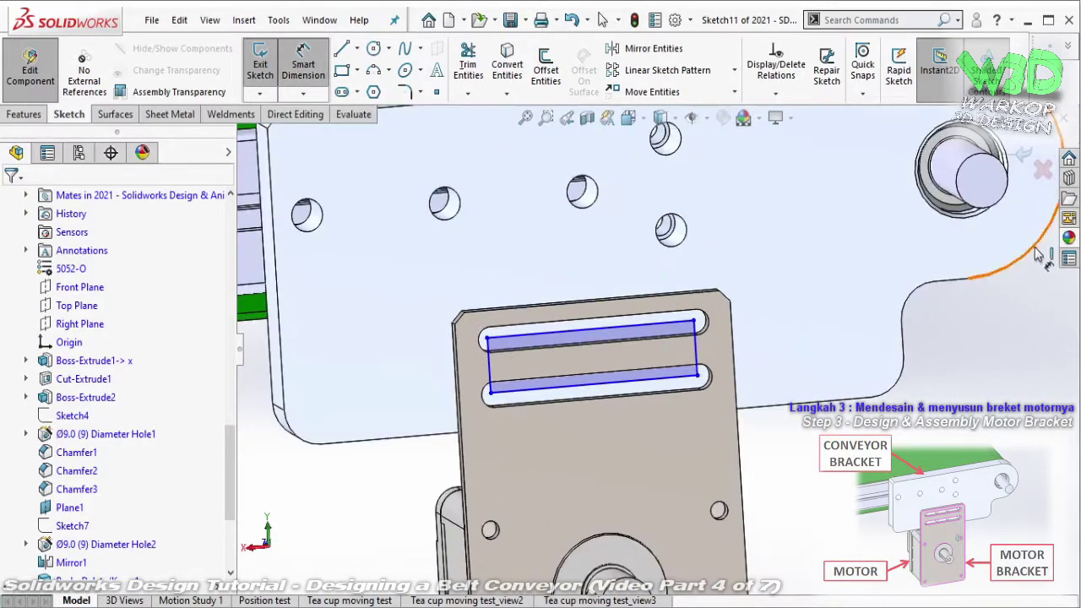
click(696, 345)
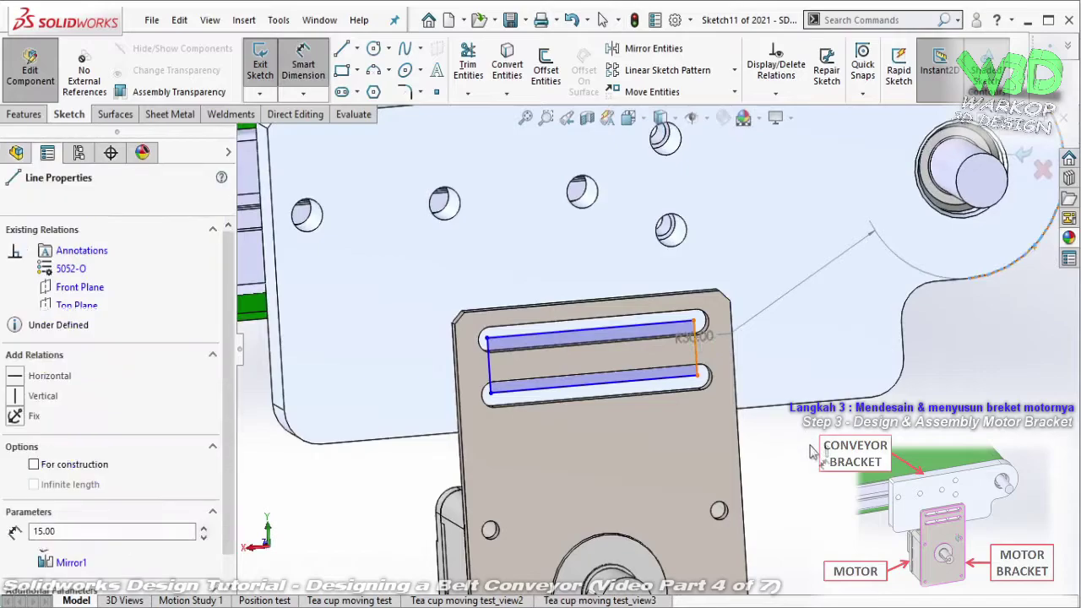
click(815, 494)
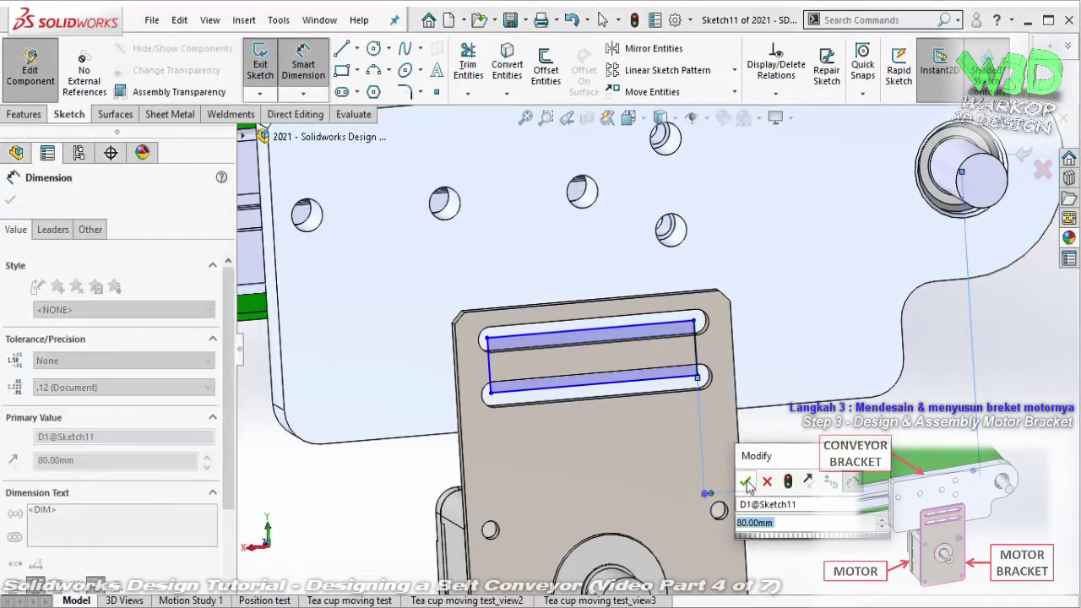
key(Return)
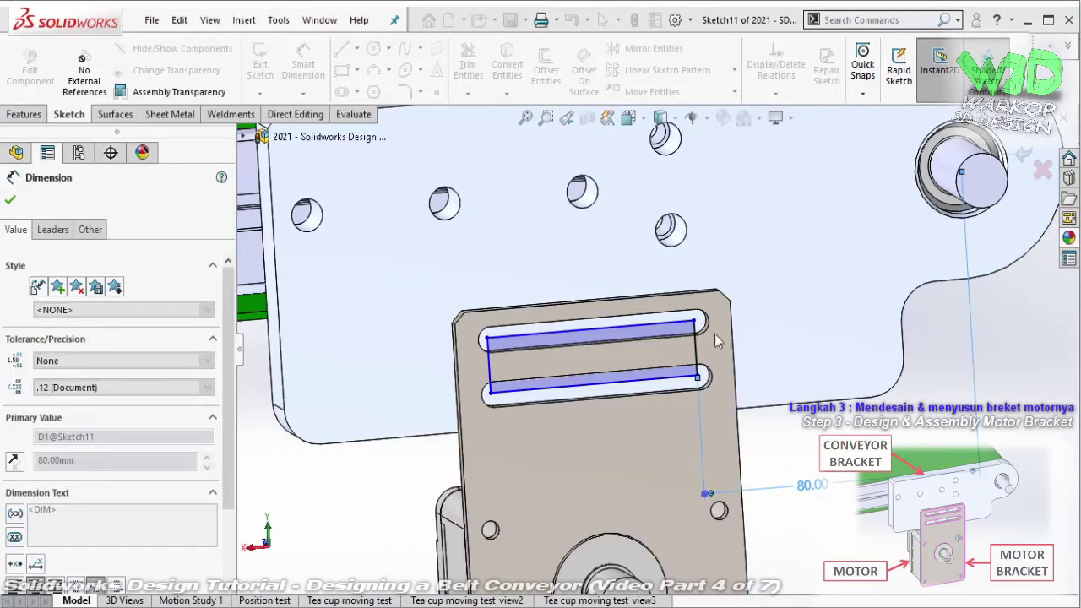
click(675, 324)
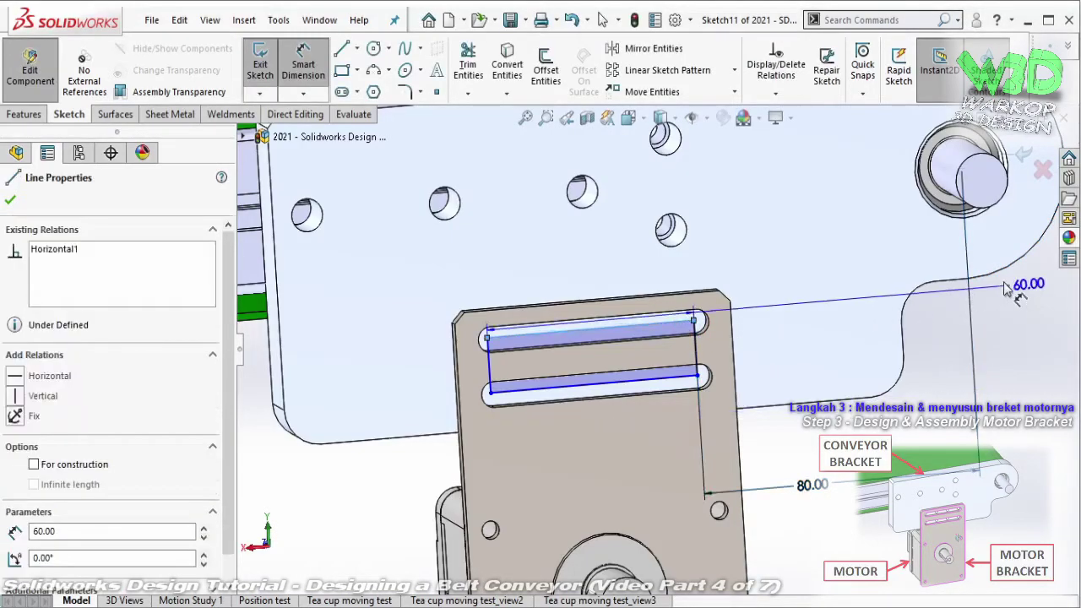
click(1049, 215)
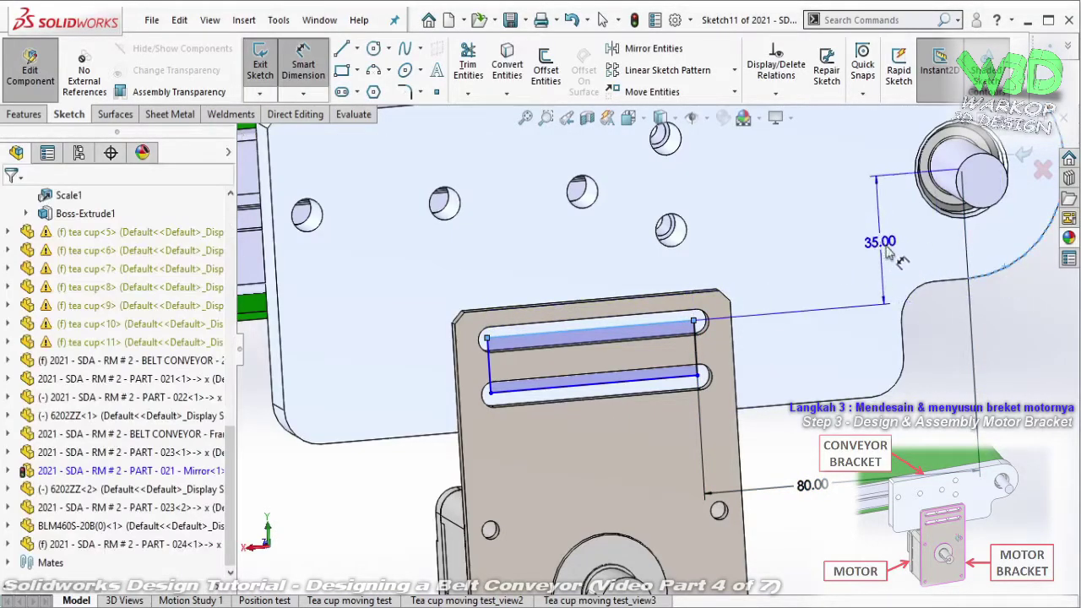
click(889, 254)
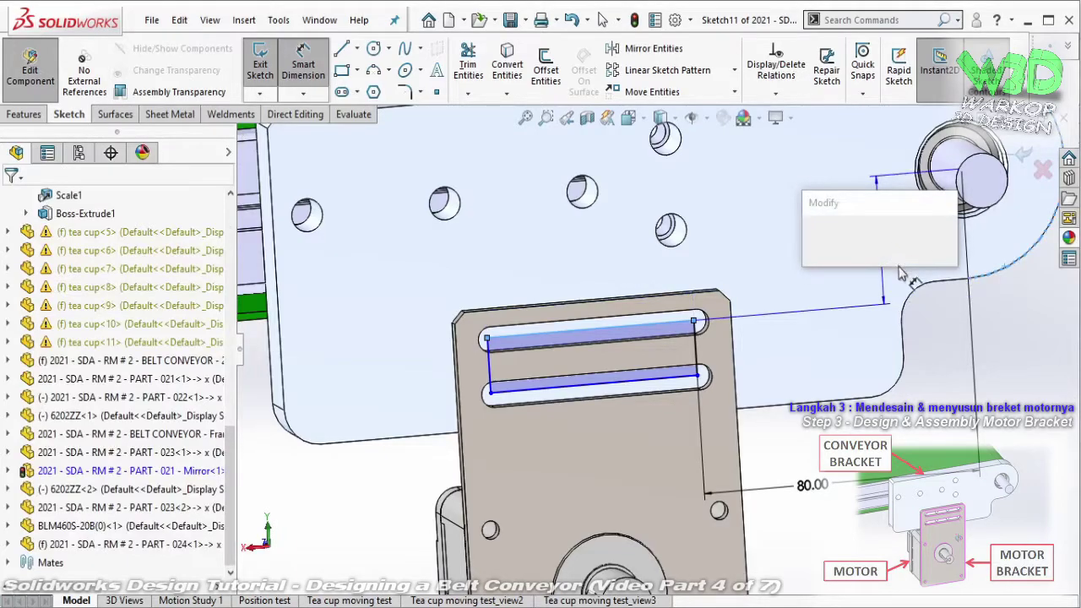
click(813, 238)
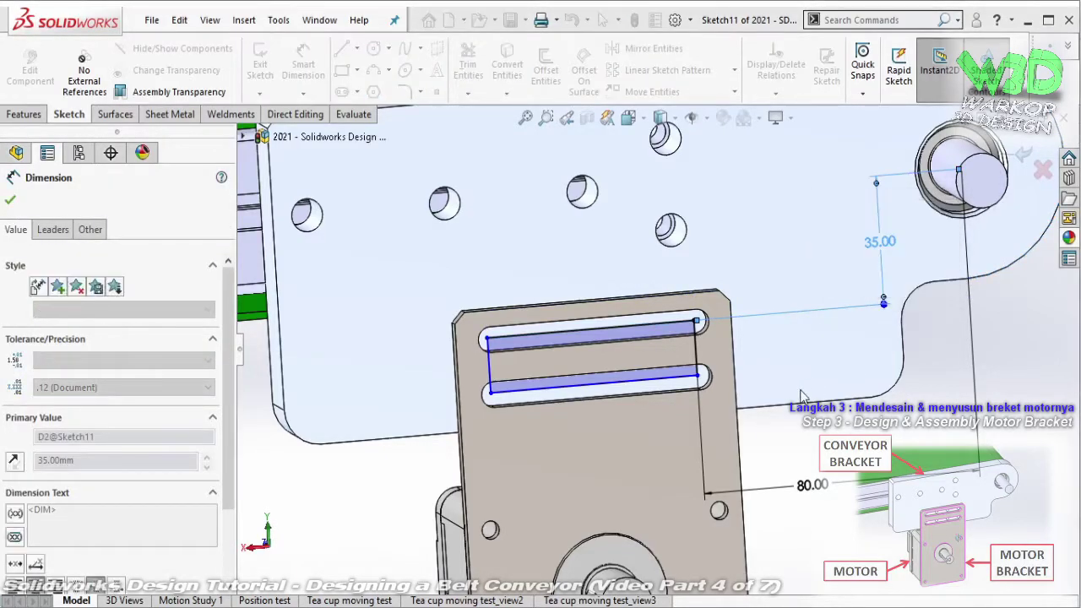
- Dimension the rectangle 60.00 long and 15.00 tall
click(621, 320)
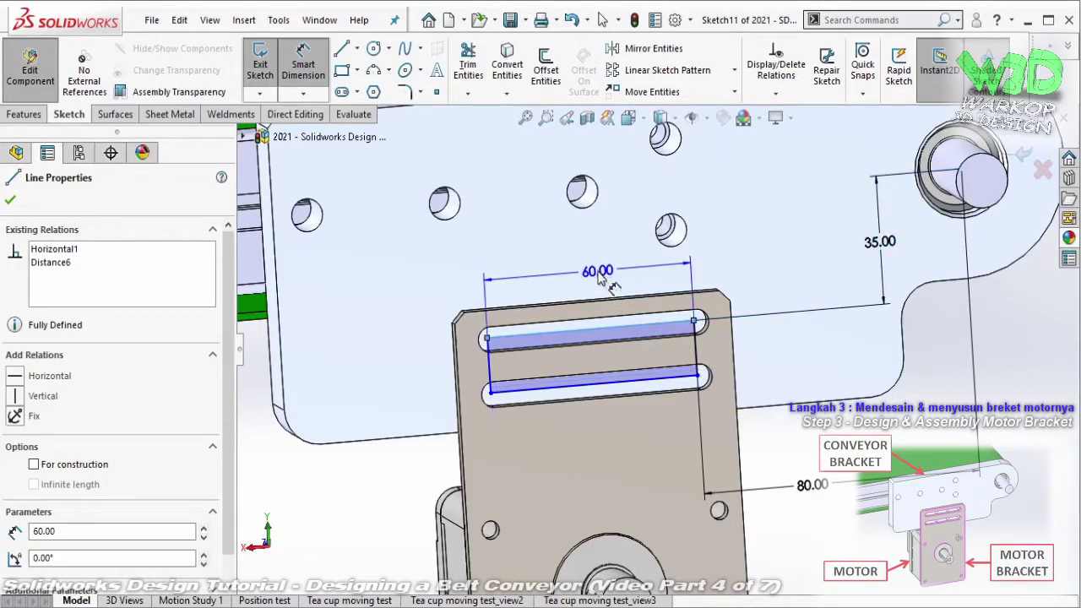
click(605, 279)
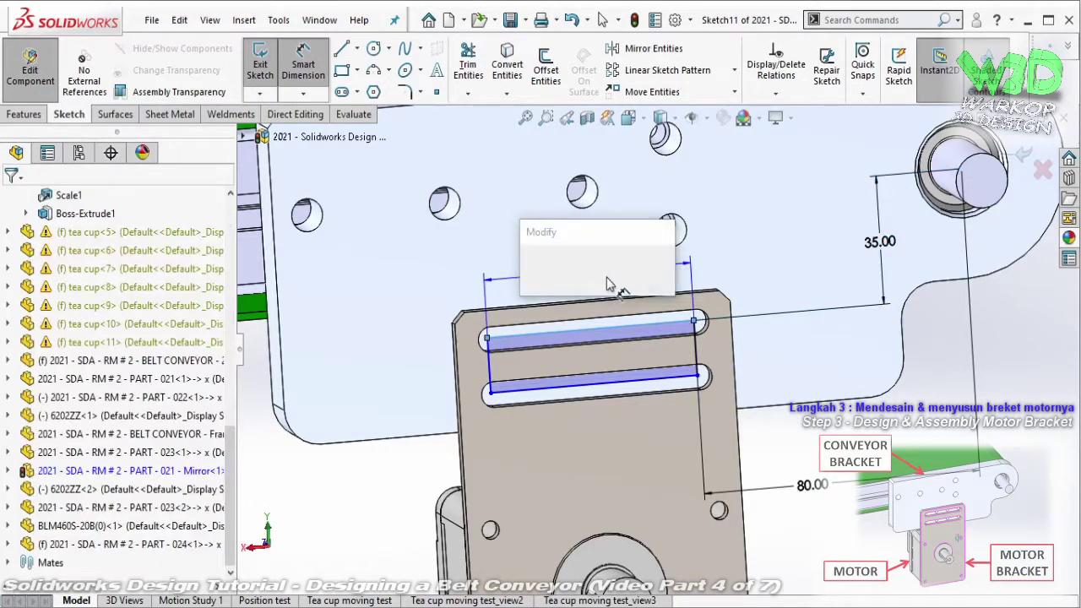
key(Return)
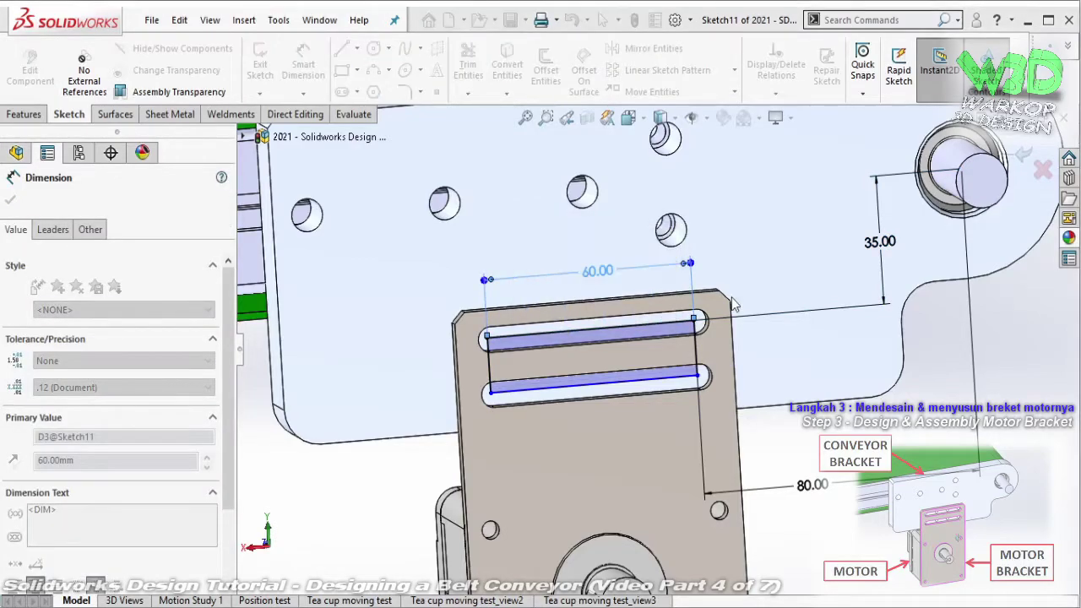
click(700, 357)
click(764, 355)
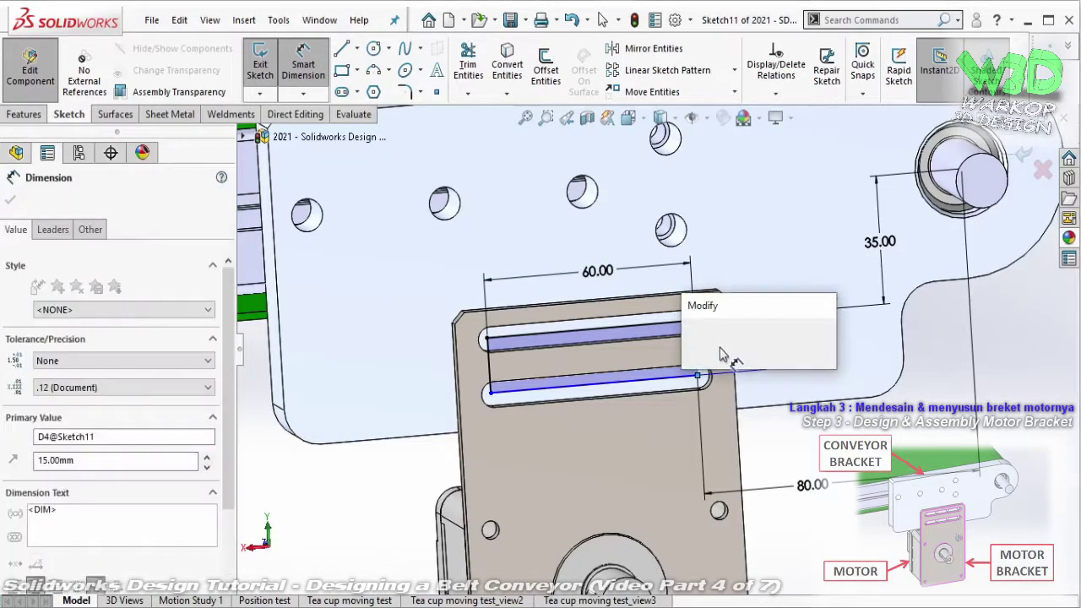
key(Return)
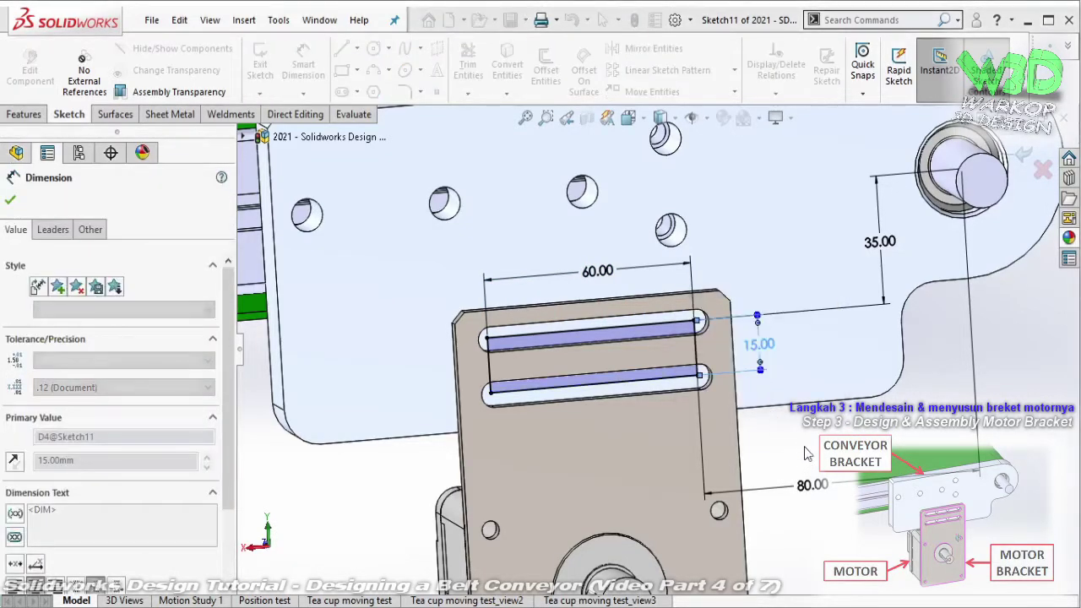
key(Escape)
- Draw a vertical line from the rectangle's top edge to its bottom edge
scroll(621, 387, down, 3)
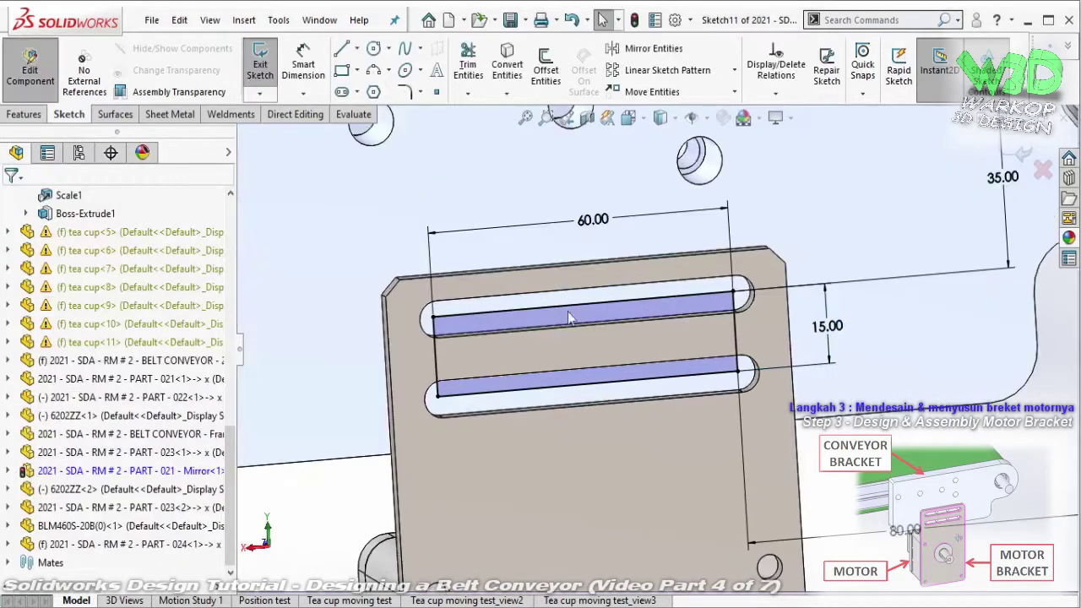
scroll(597, 323, down, 2)
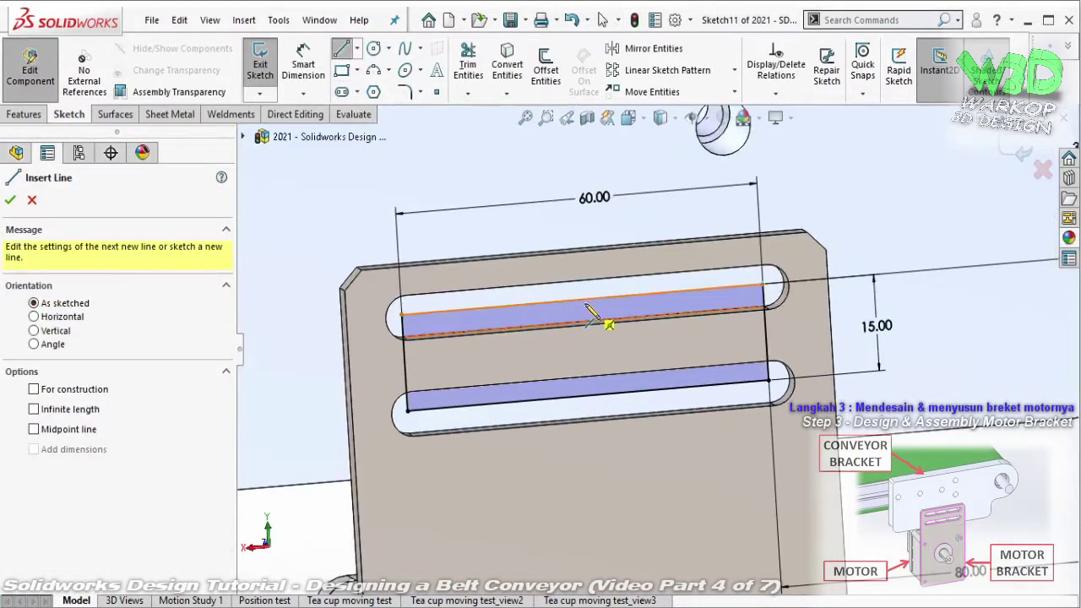
click(582, 299)
click(588, 394)
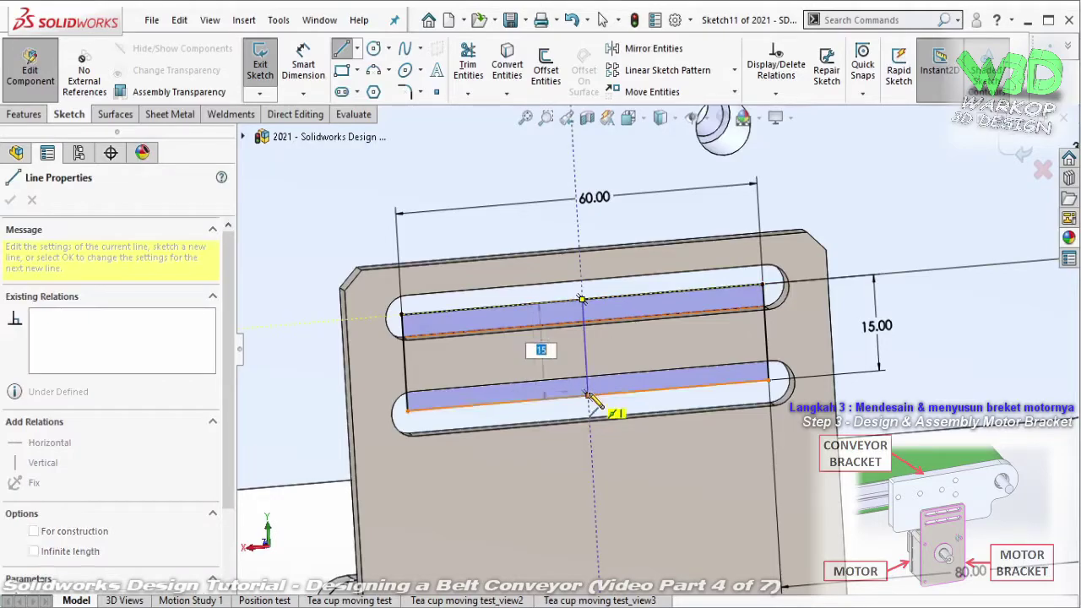
key(Escape)
- Draw a centre rectangle centred on the middle line, spanning both slots
click(356, 70)
click(376, 113)
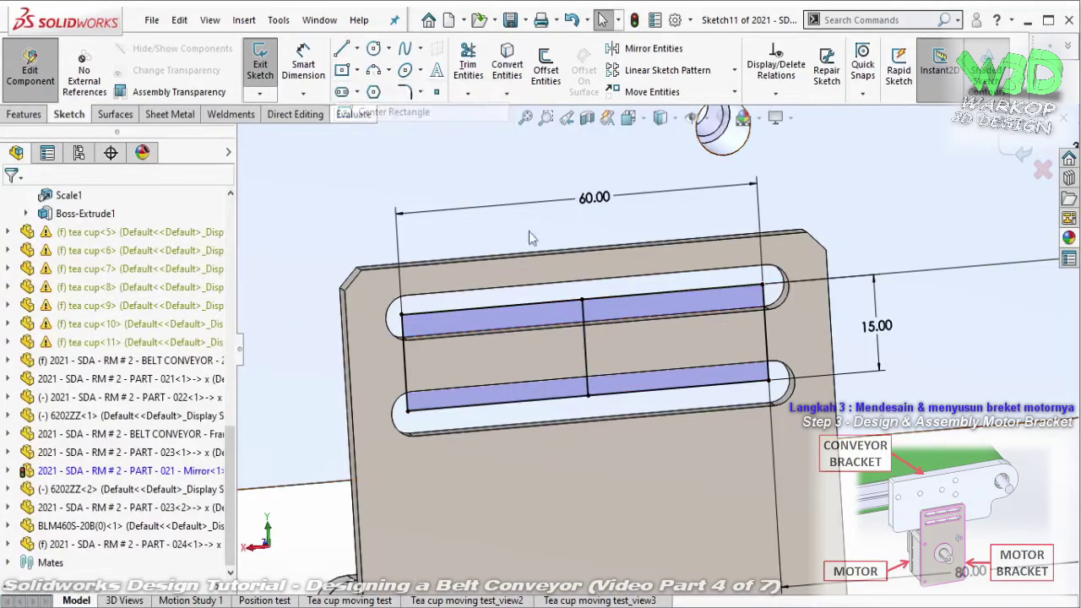
key(Escape)
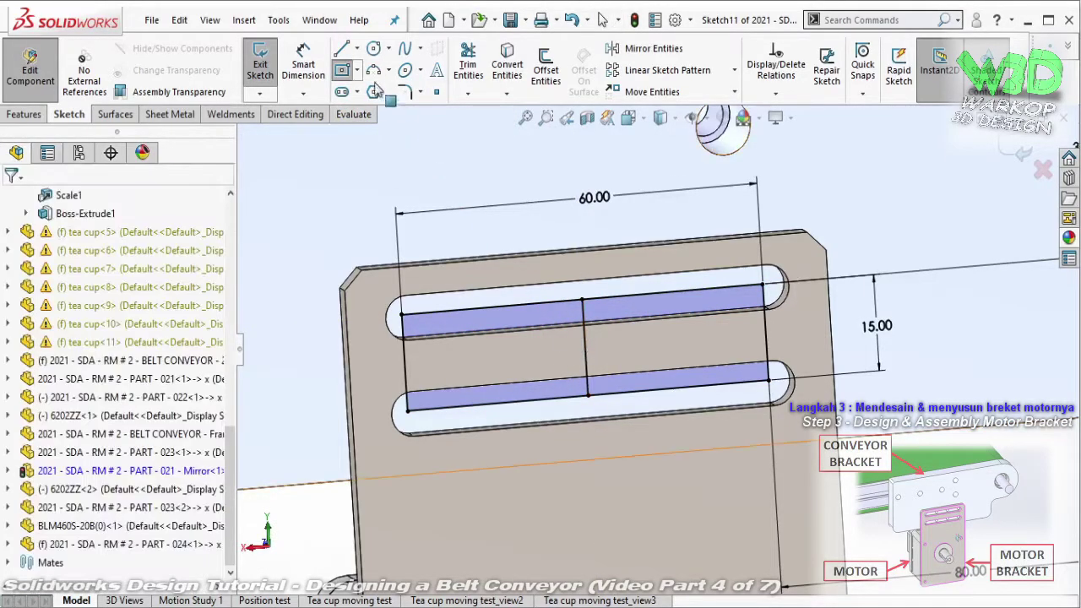
click(358, 71)
click(380, 107)
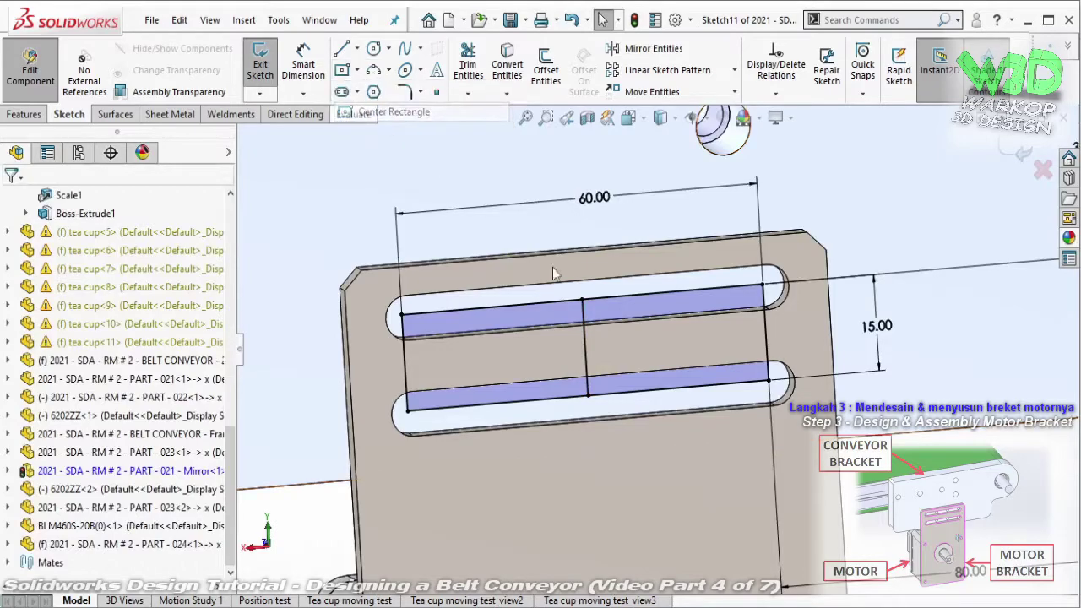
click(582, 348)
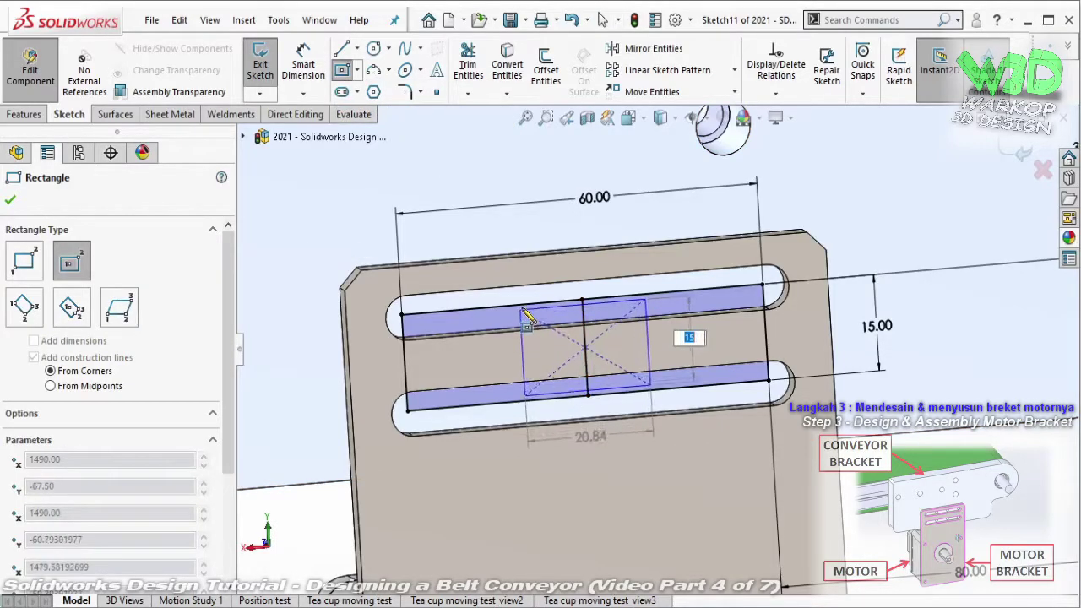
click(523, 313)
- Add a horizontal midline between the slot edges, make its two segments equal, and exit the sketch
click(341, 48)
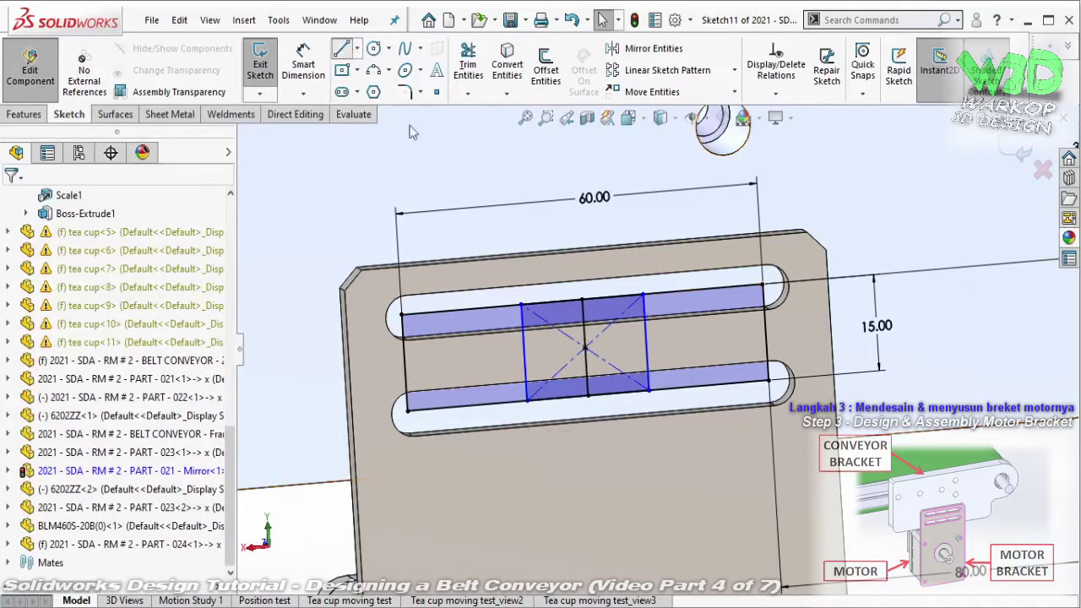
click(409, 363)
click(524, 353)
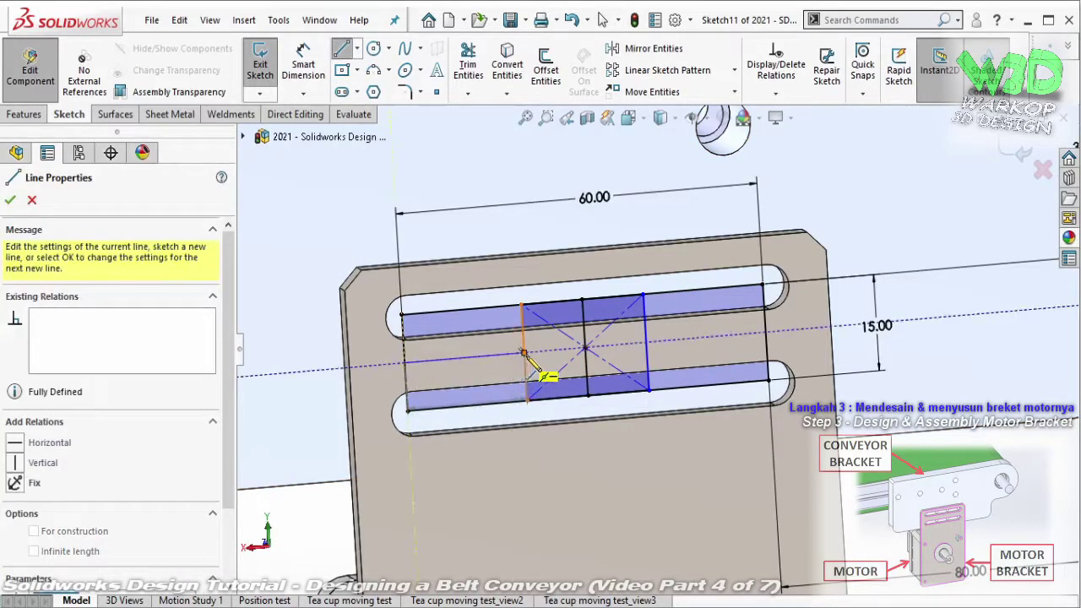
double_click(644, 344)
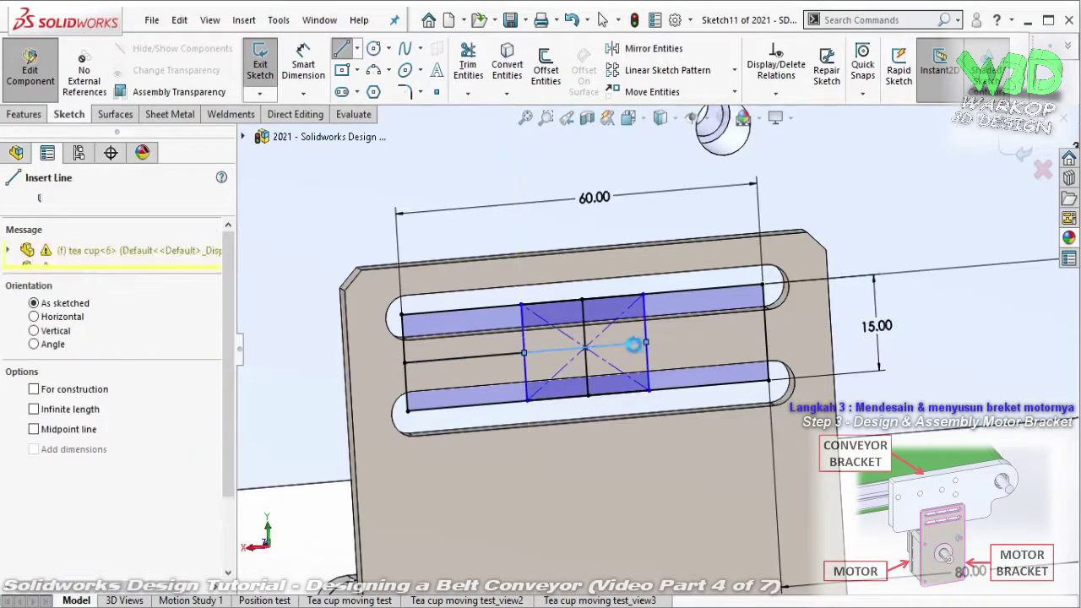
key(Escape)
click(548, 352)
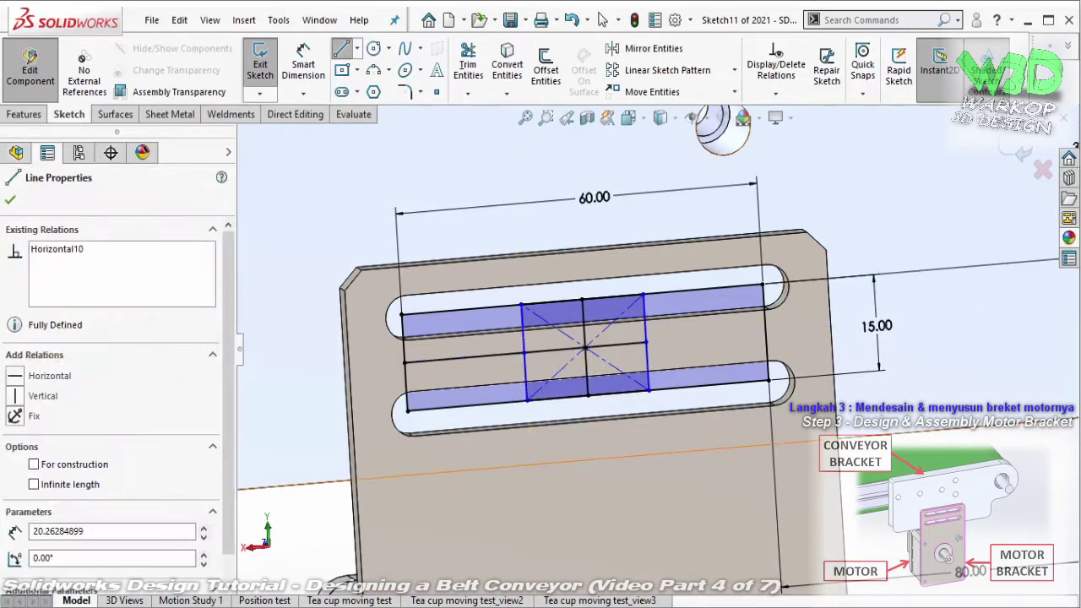
ctrl+click(505, 354)
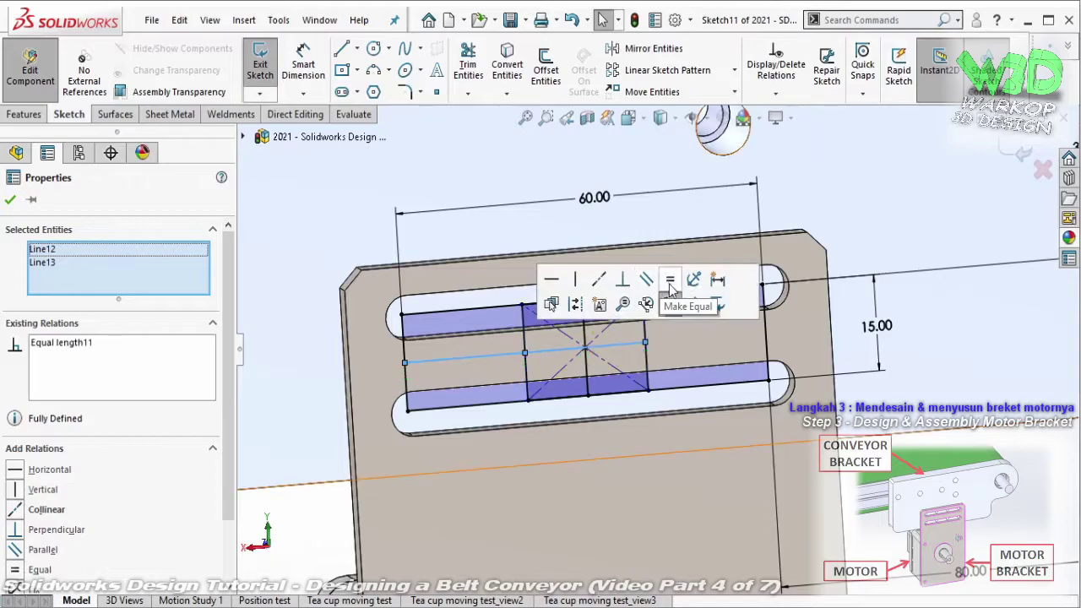
click(669, 287)
middle_drag(668, 284, 549, 253)
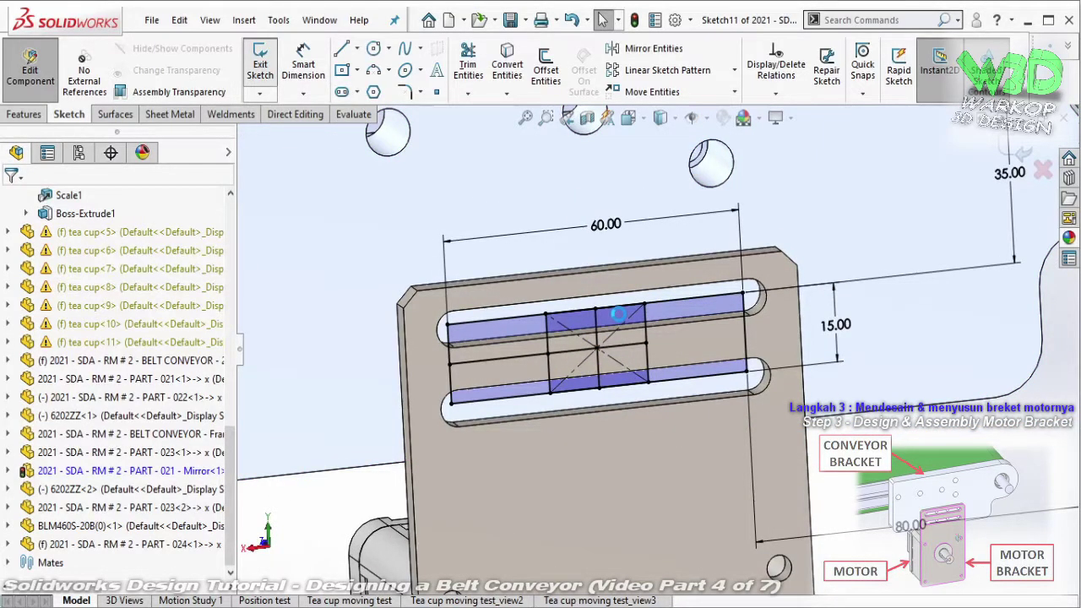
key(ctrl+b)
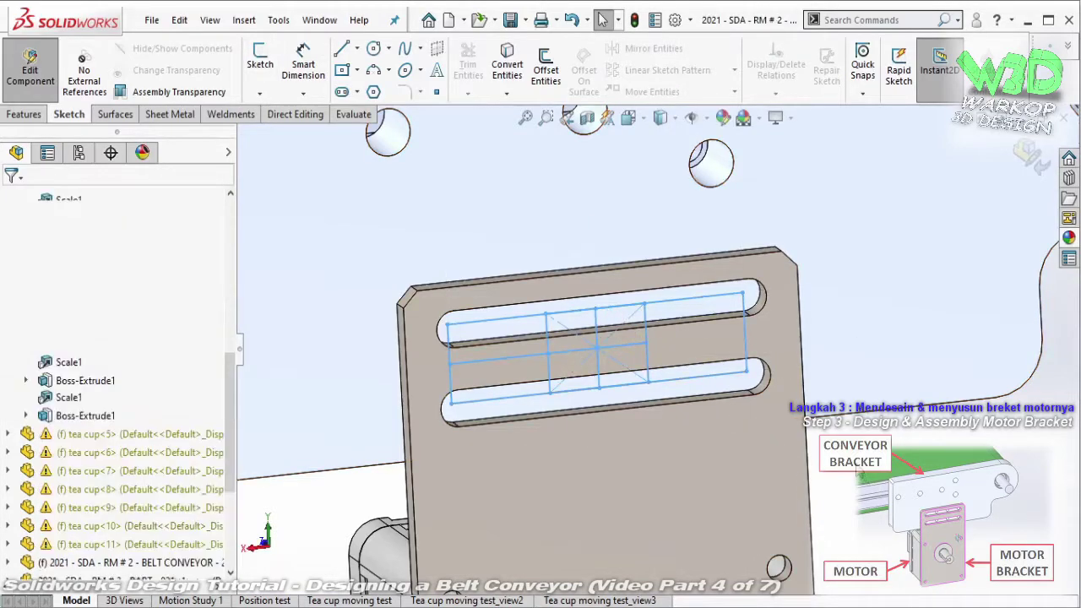
- In Hole Wizard, place eight hole points along the slots, four in each
click(33, 117)
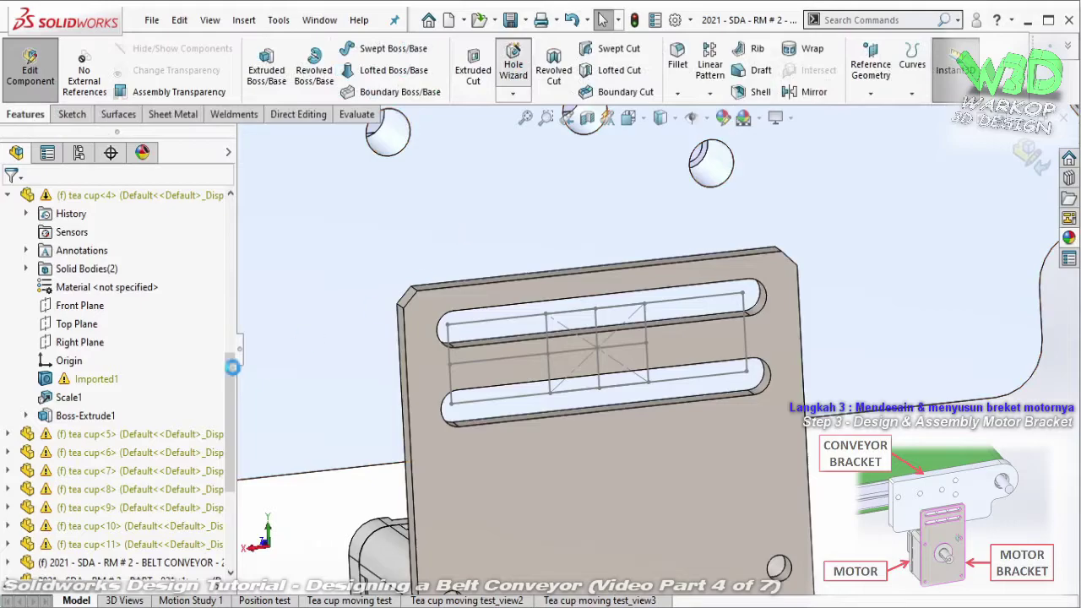
click(94, 231)
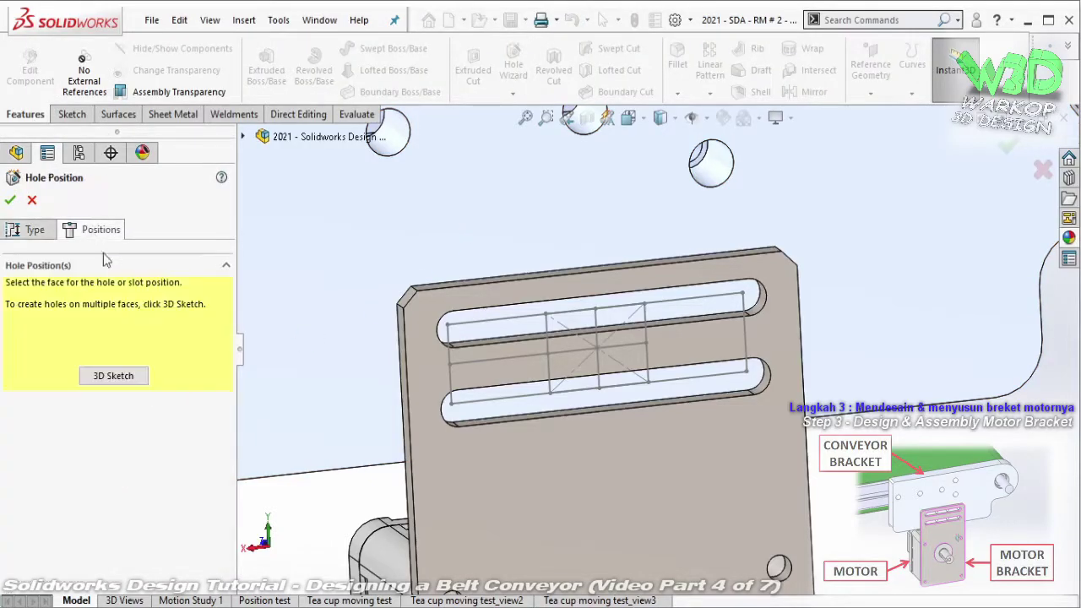
click(114, 375)
click(447, 324)
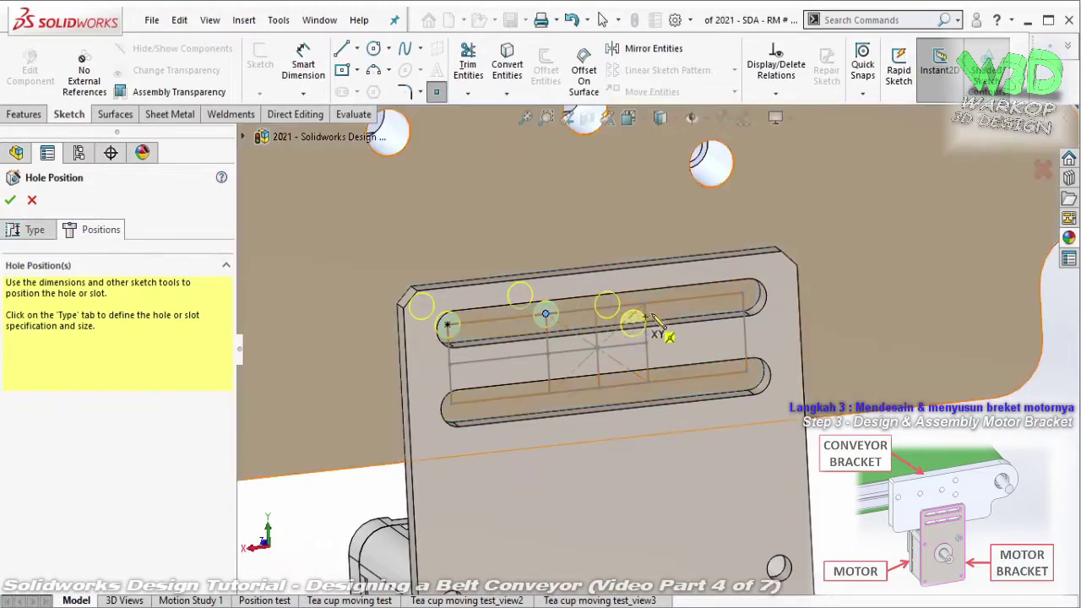
click(649, 306)
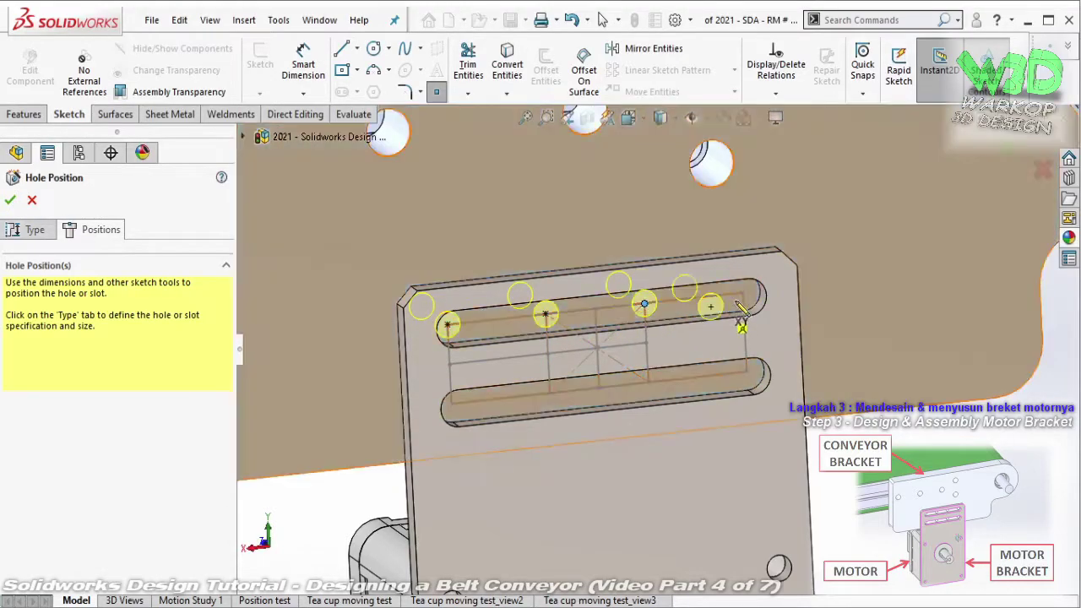
click(742, 299)
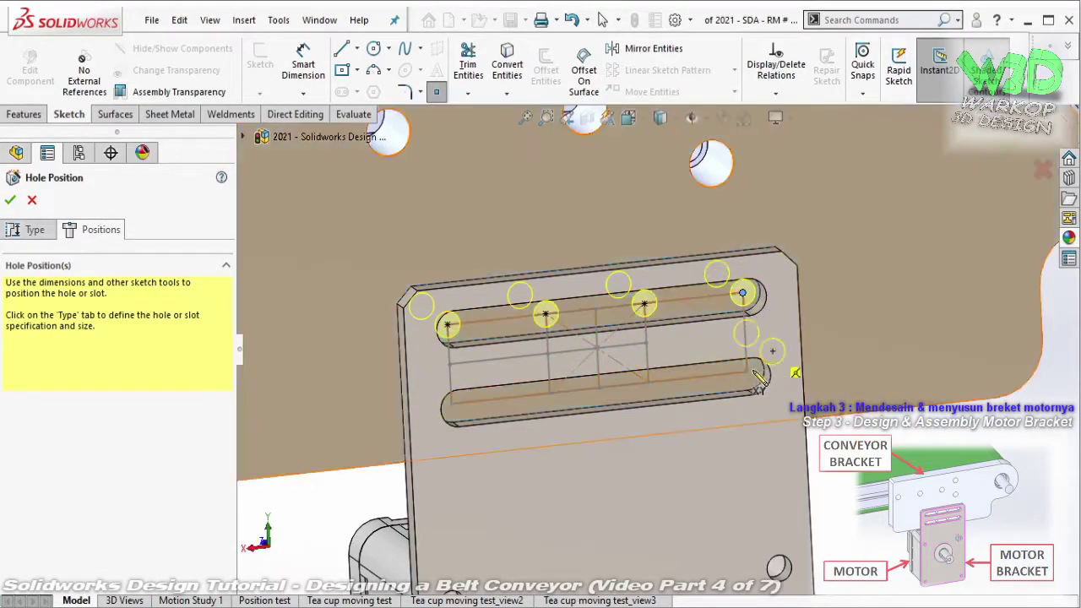
click(746, 371)
click(648, 382)
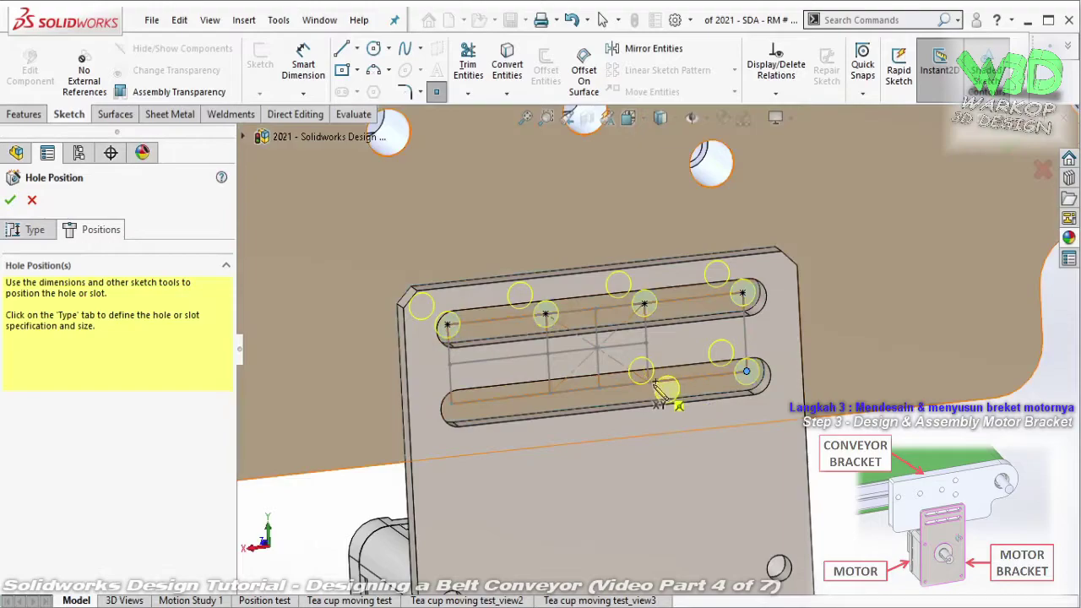
click(550, 393)
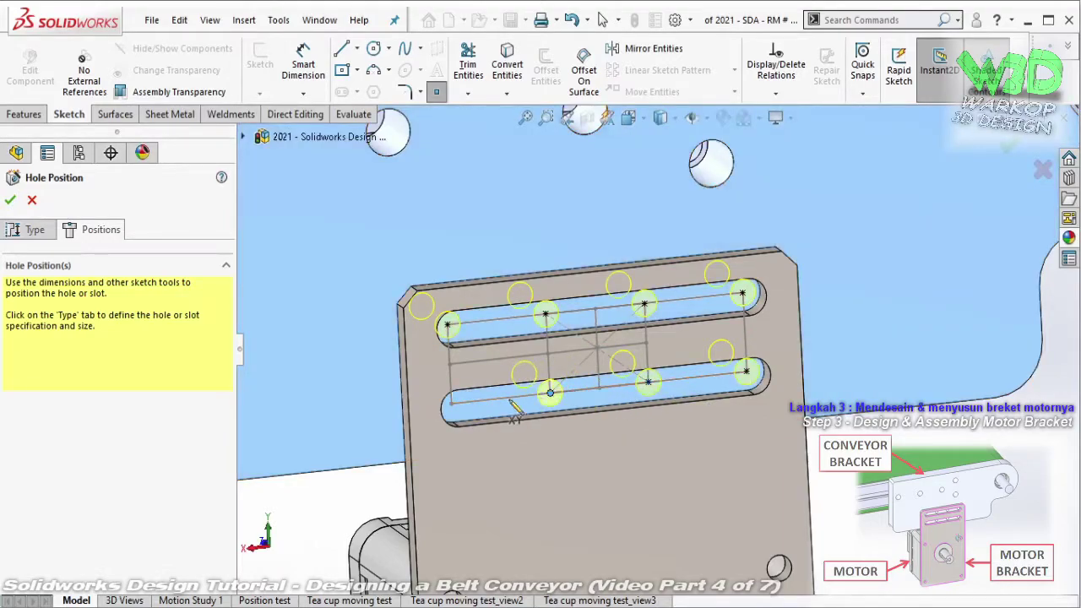
click(462, 403)
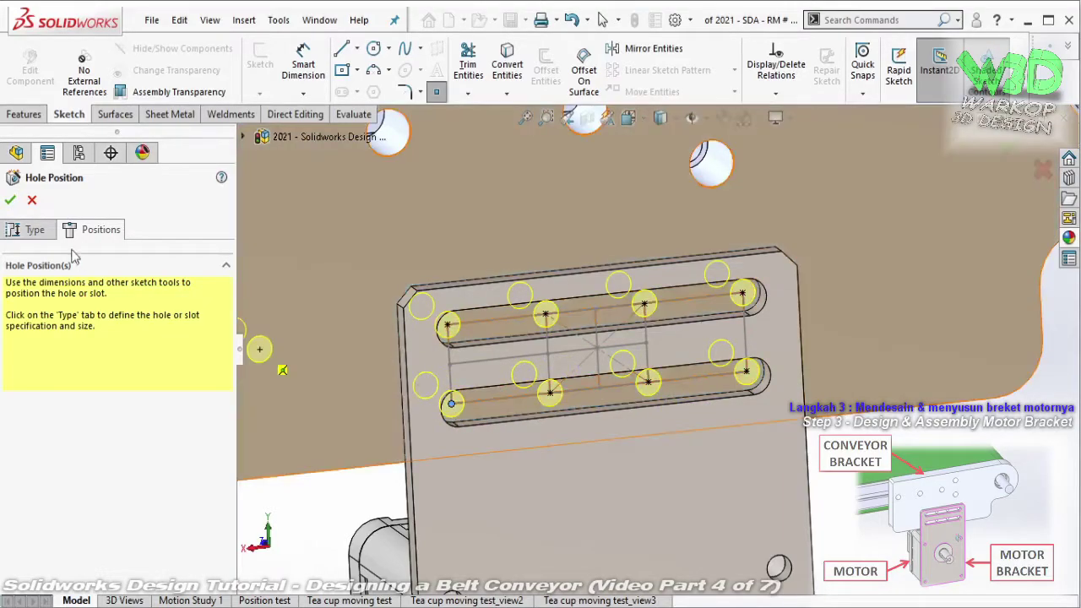
- Set the holes to ANSI Metric bottoming tapped M6x1.0, Through All
click(30, 229)
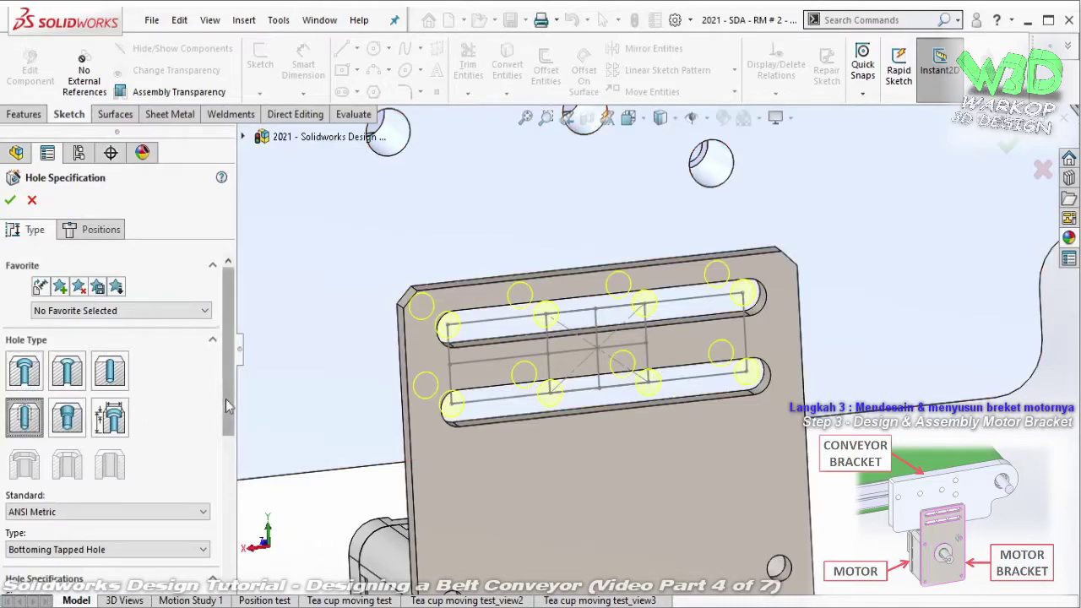
scroll(224, 409, down, 3)
scroll(194, 435, down, 3)
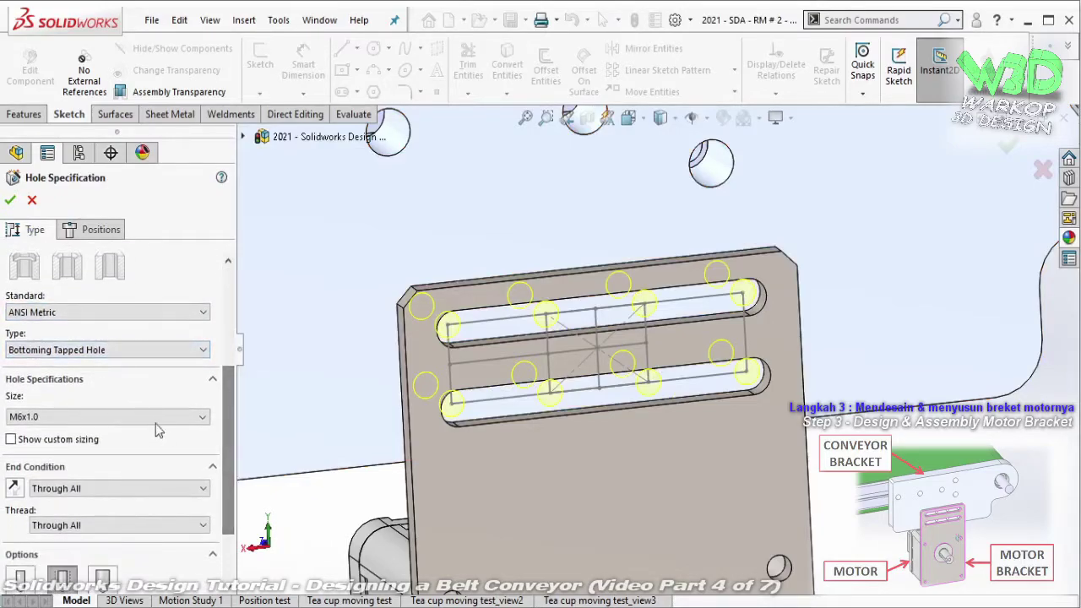
click(155, 418)
click(127, 436)
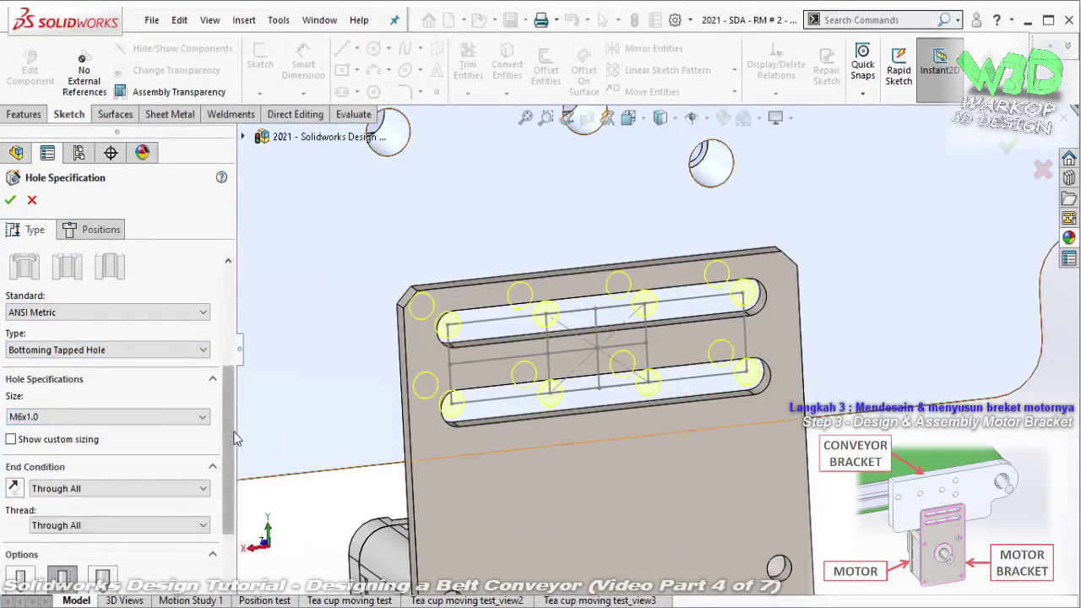
scroll(213, 464, down, 3)
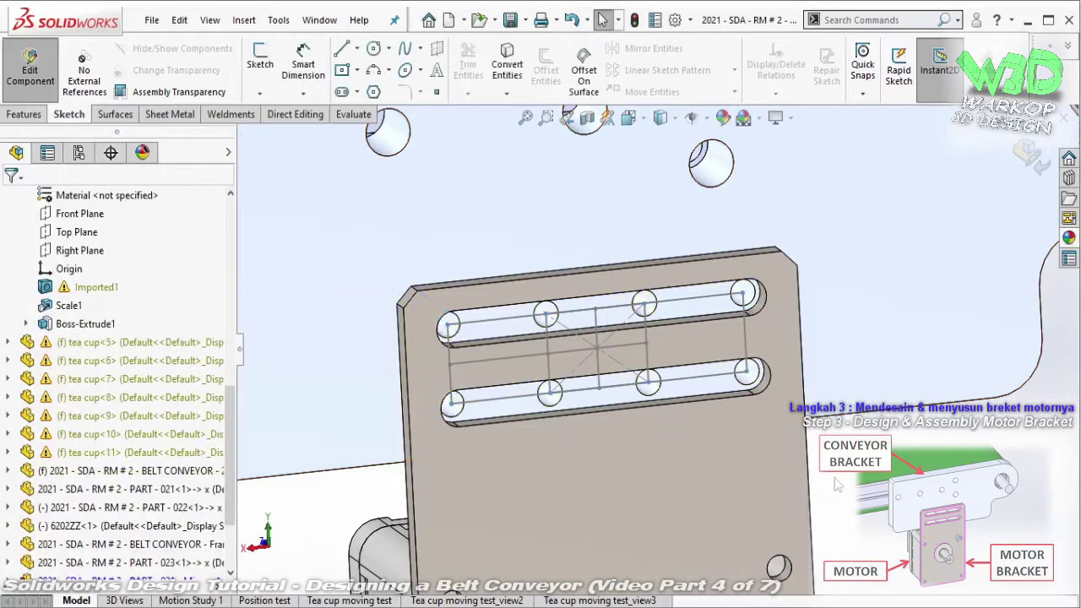
- Confirm the eight M6x1.0 tapped holes
click(715, 385)
drag(743, 293, 747, 372)
scroll(760, 372, up, 1)
scroll(760, 371, up, 3)
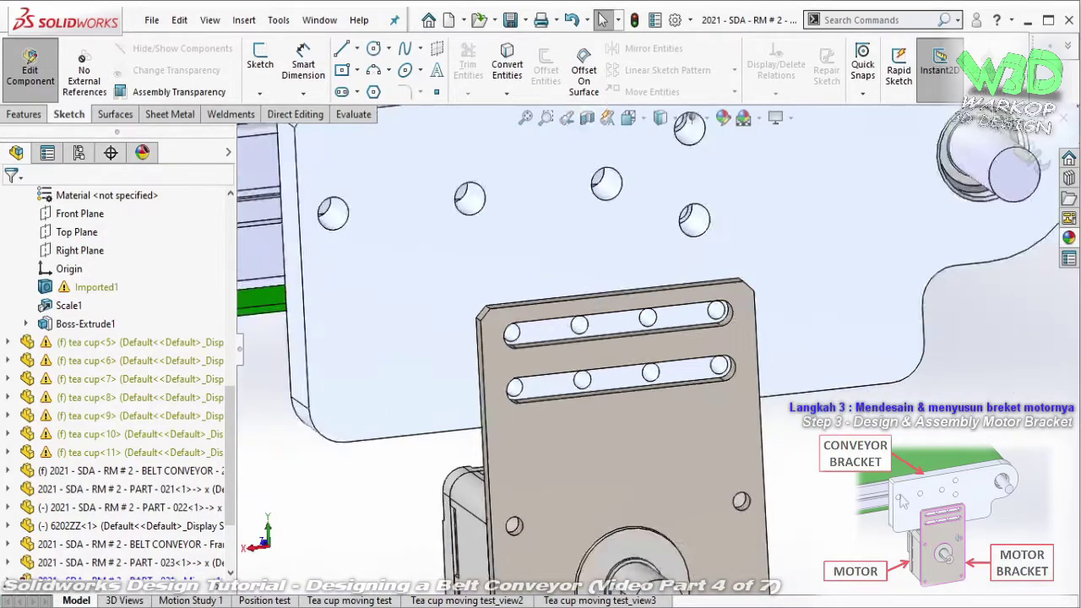
scroll(777, 373, up, 3)
scroll(791, 375, up, 2)
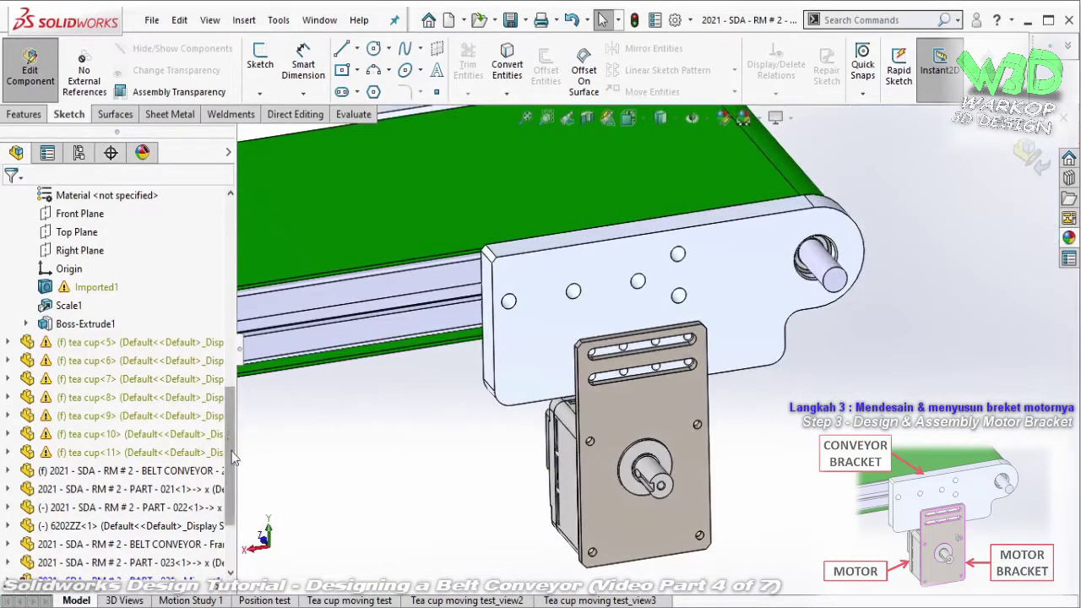
scroll(233, 456, down, 2)
- Check the mirrored bracket part's external references and return to assembly editing
click(126, 470)
right_click(187, 470)
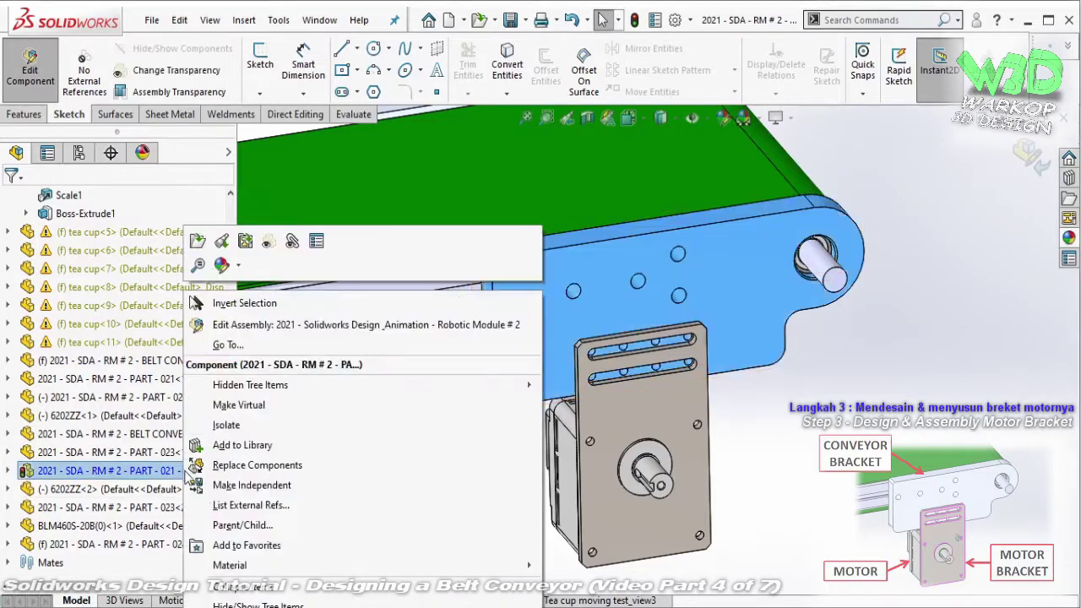
click(250, 505)
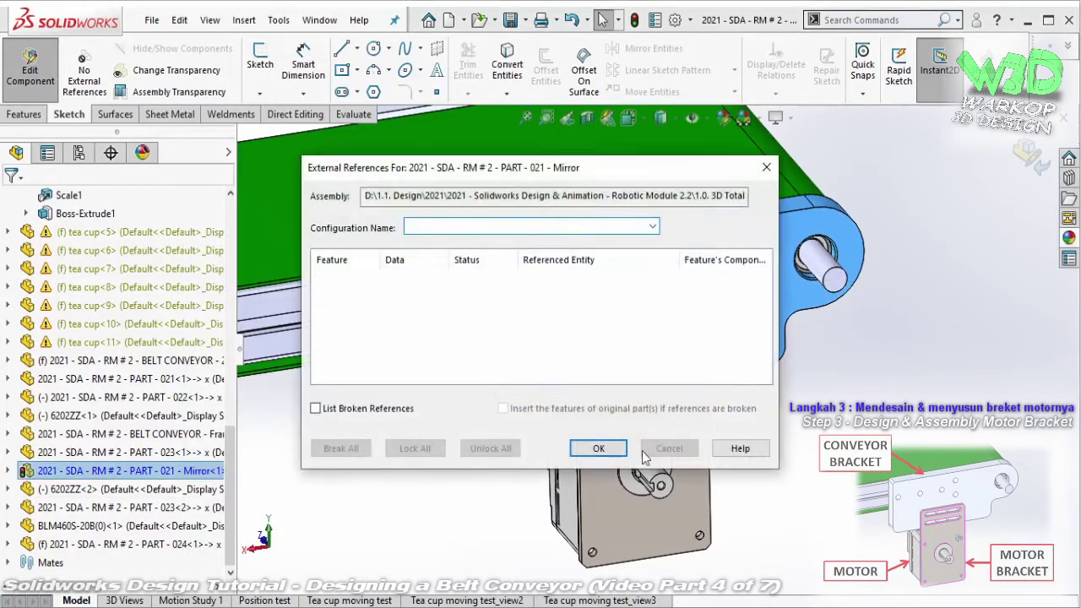
click(601, 449)
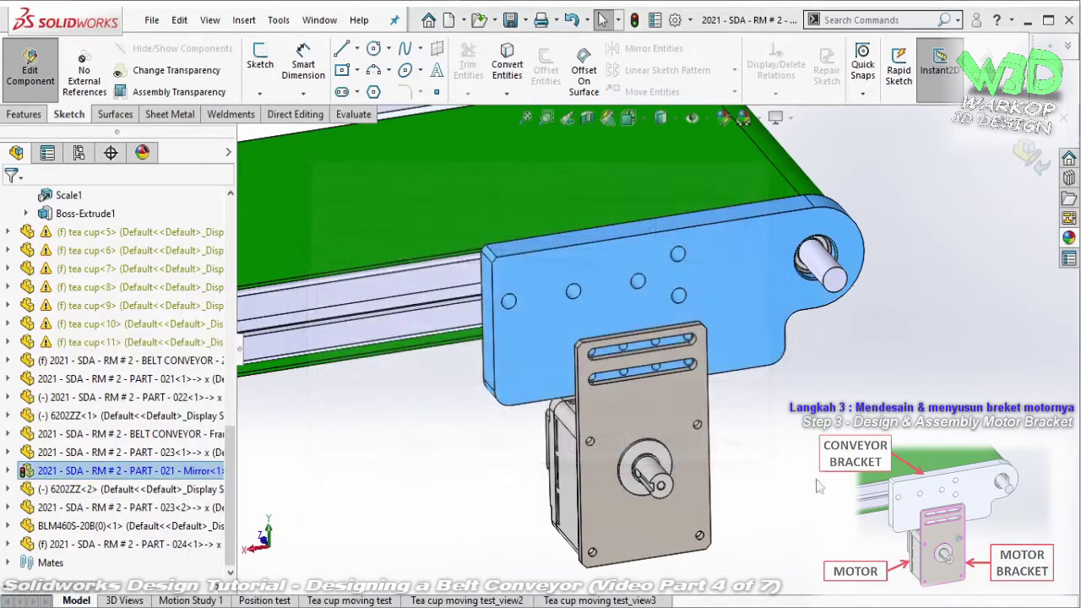
click(33, 69)
middle_drag(591, 439, 623, 420)
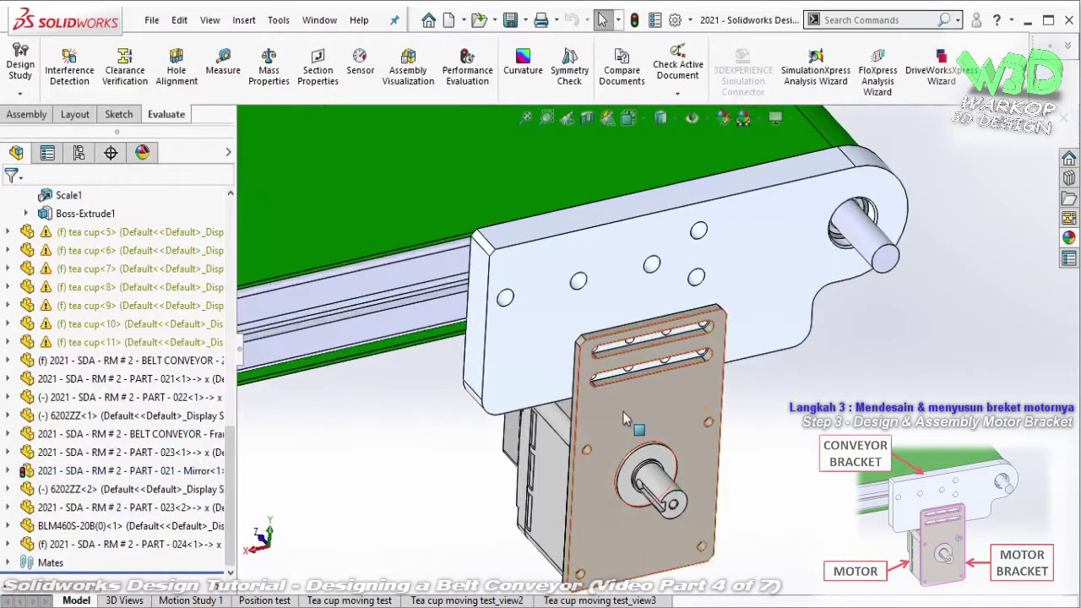
click(624, 418)
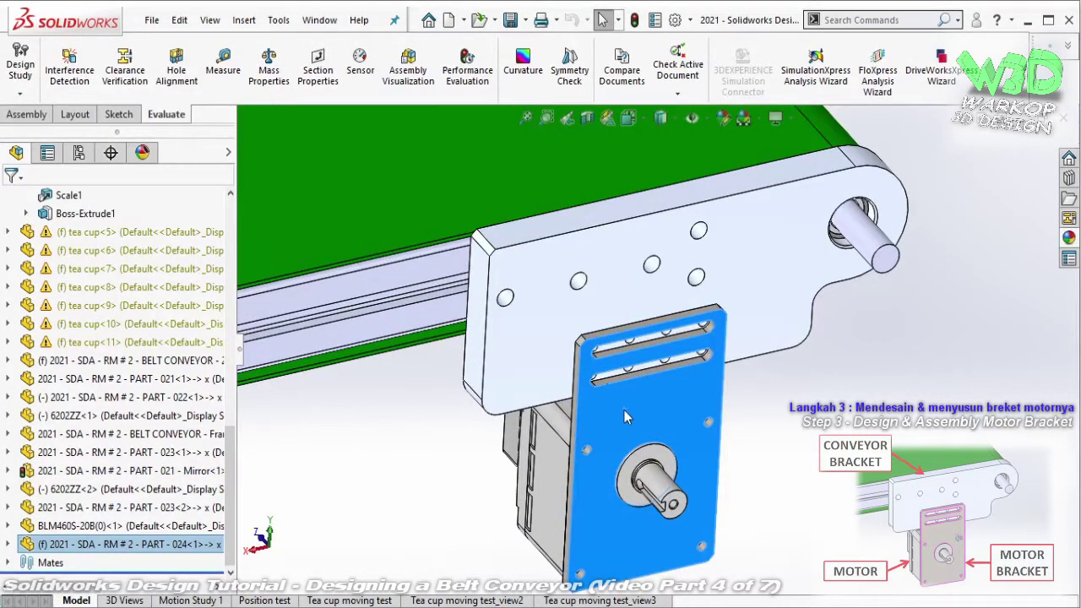
right_click(624, 413)
key(Escape)
- Delete the motor's Coincident314, Distance36 and Distance37 mates
click(559, 478)
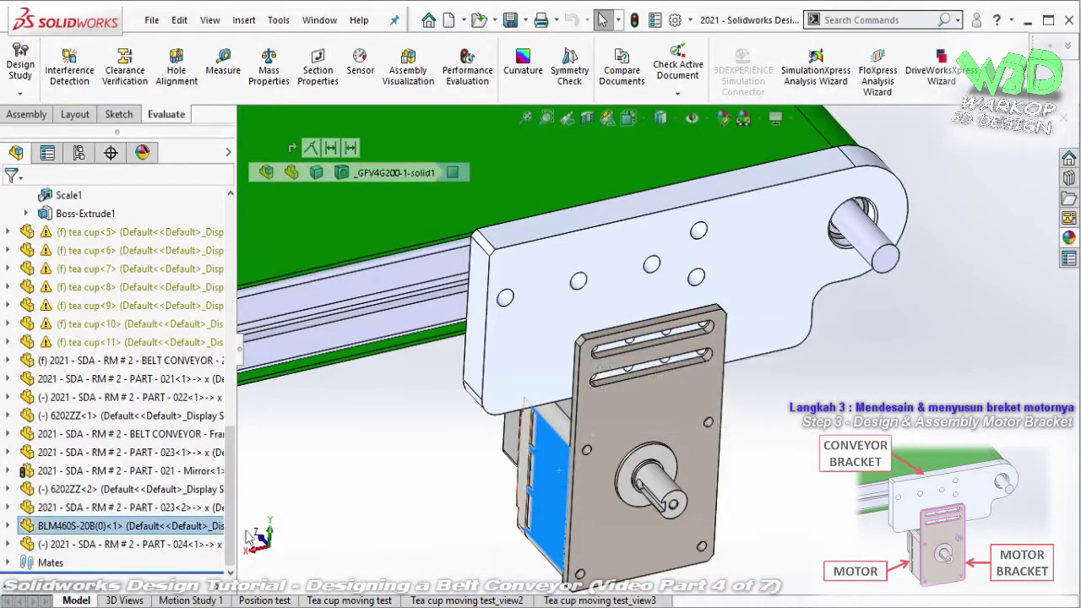
click(7, 525)
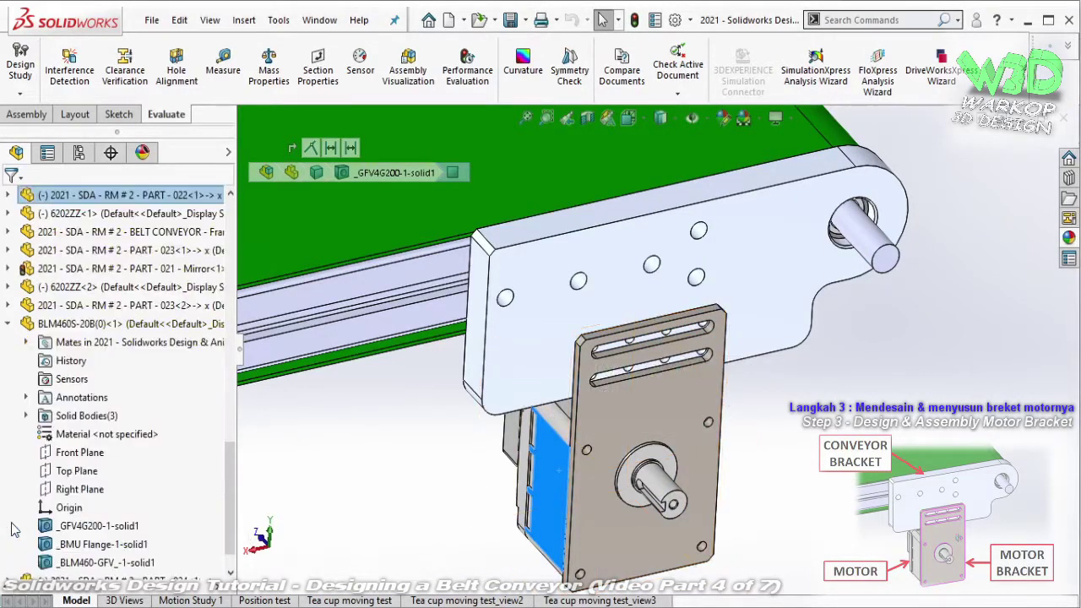
click(25, 342)
click(118, 360)
shift+click(97, 397)
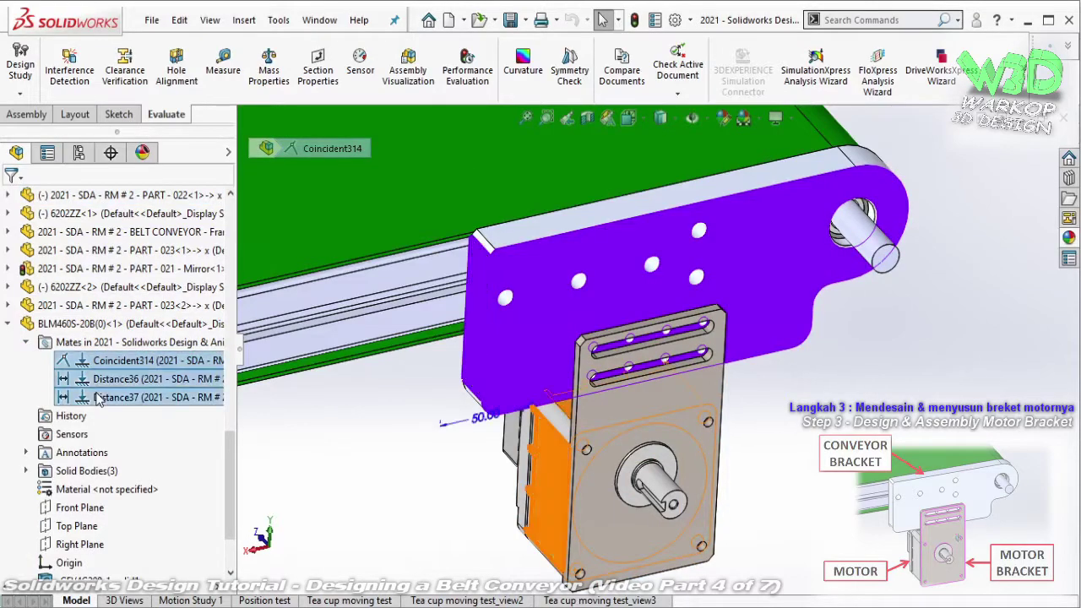
right_click(97, 397)
click(139, 403)
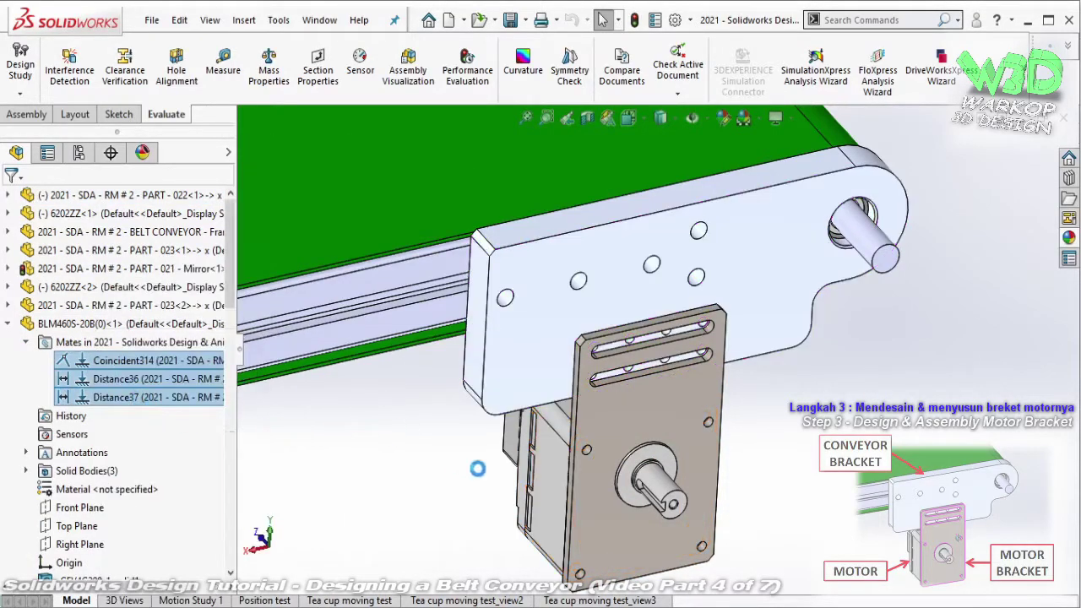
- Drag the motor down behind the motor bracket
drag(558, 481, 489, 494)
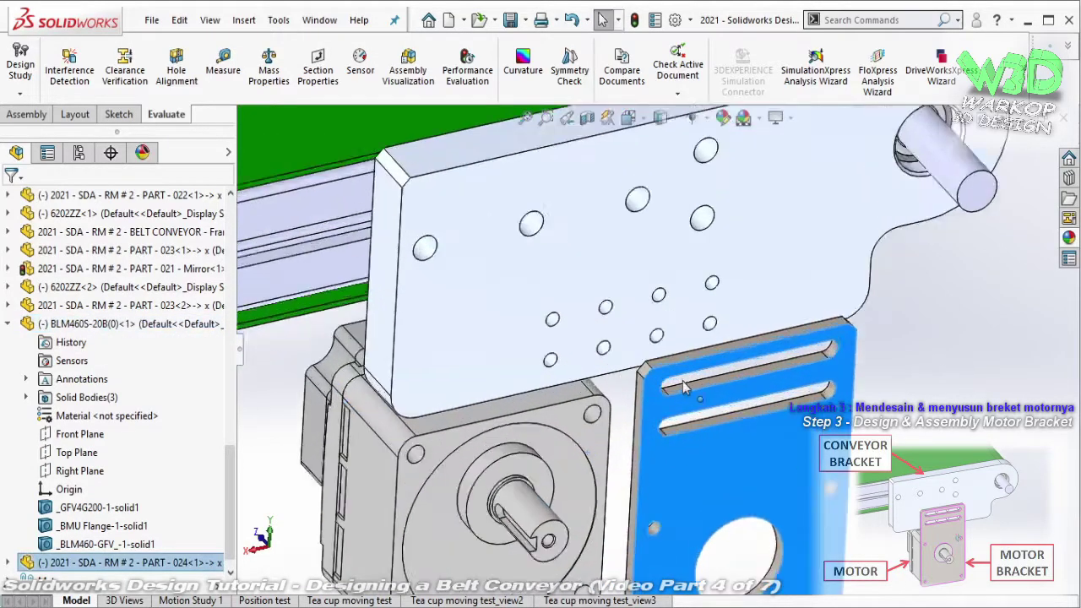
scroll(646, 416, down, 3)
scroll(646, 415, down, 2)
click(646, 389)
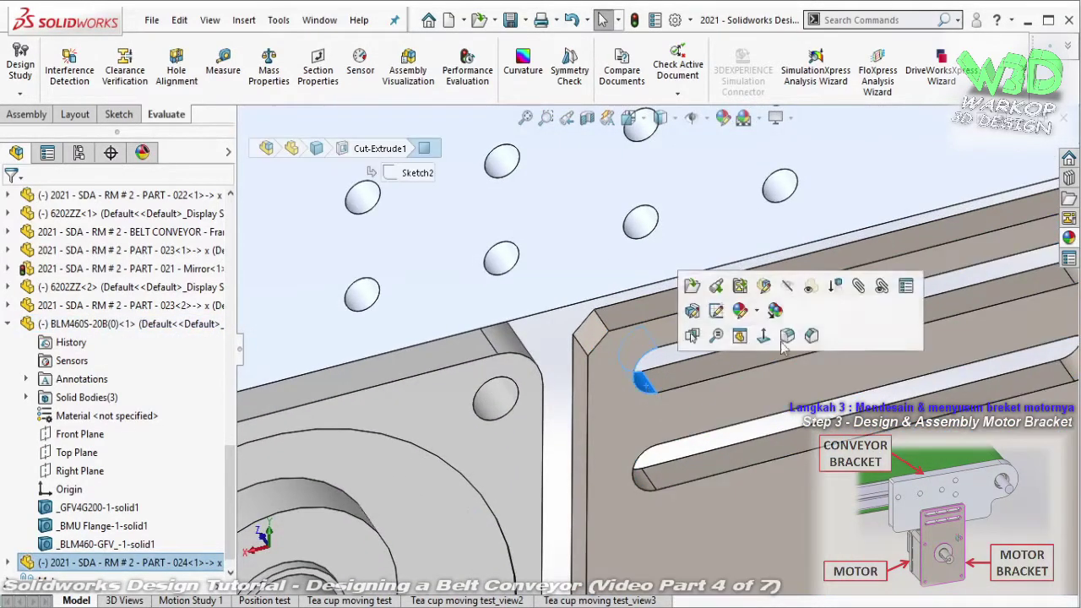
- Mate both slot ends concentric to the conveyor bracket's holes
click(858, 286)
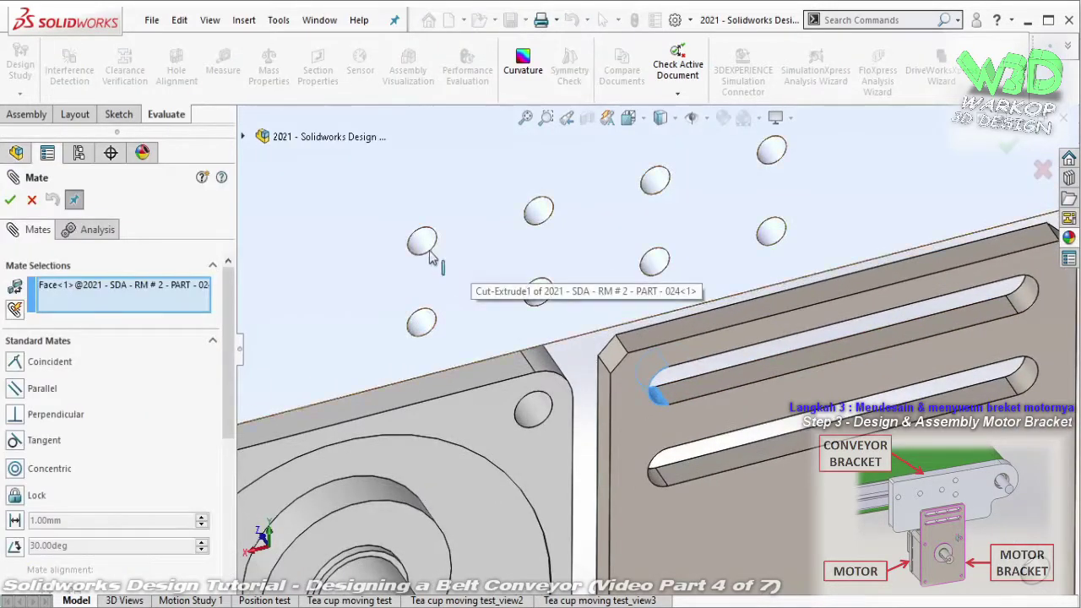
click(435, 255)
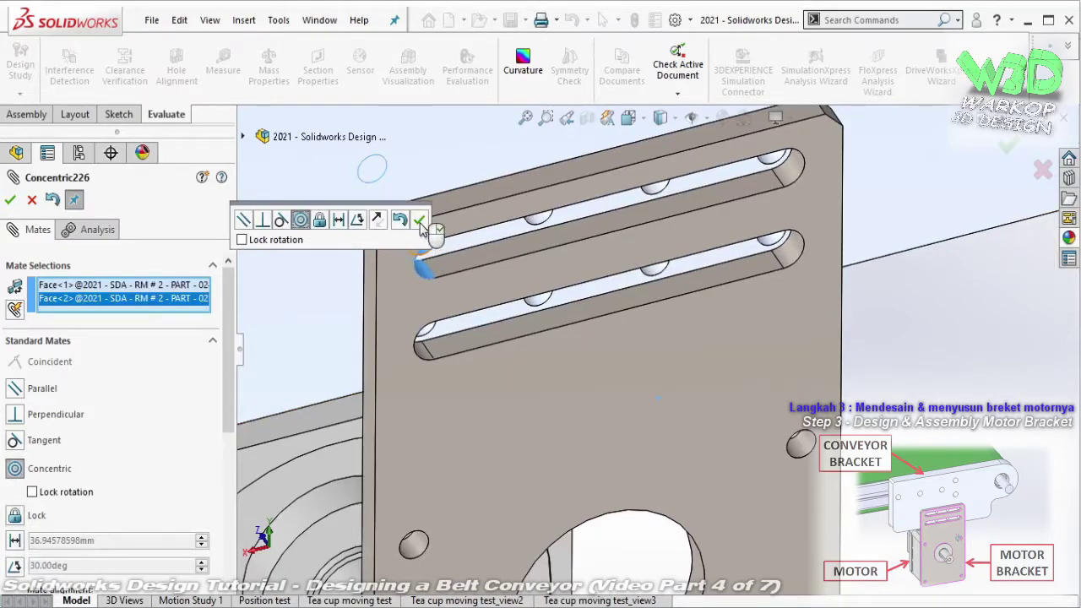
click(420, 222)
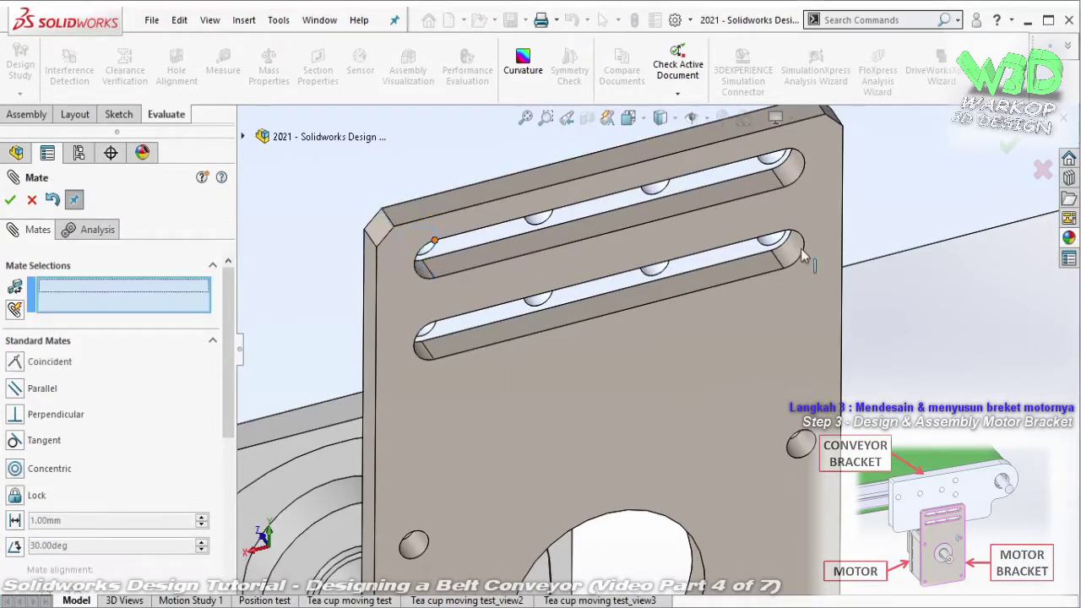
scroll(731, 252, down, 3)
click(731, 252)
click(764, 274)
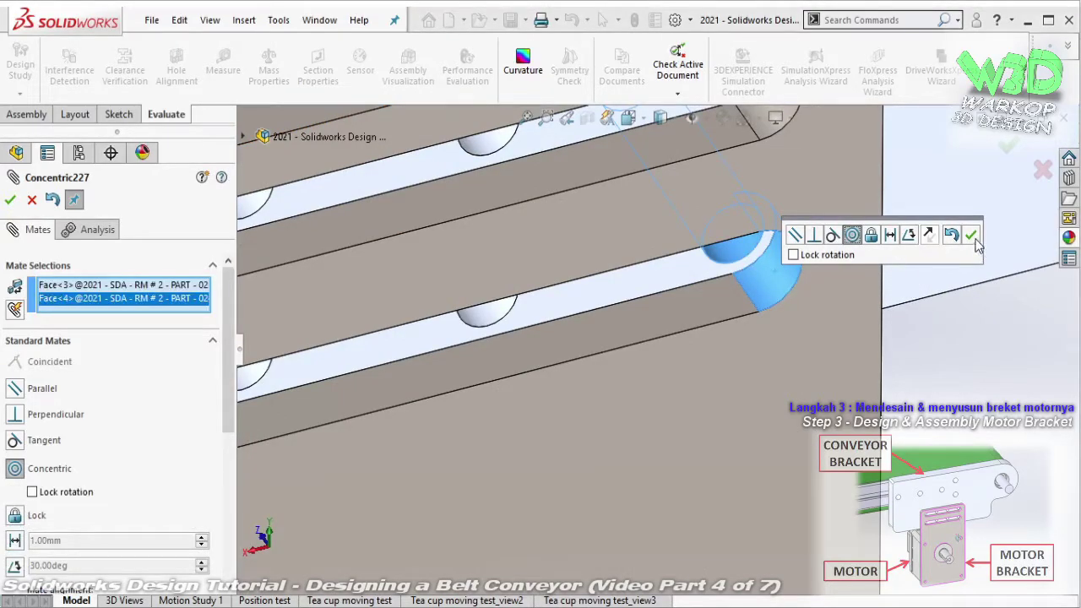
click(970, 235)
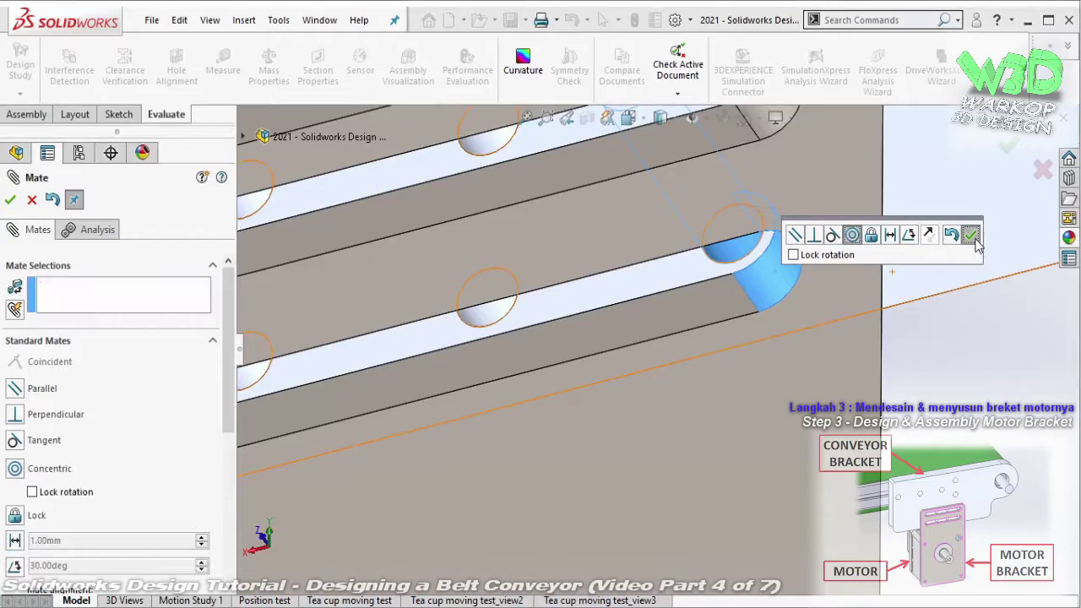
- Mate the motor bracket's back face coincident to the conveyor bracket face
scroll(907, 233, up, 3)
click(891, 329)
scroll(690, 425, up, 5)
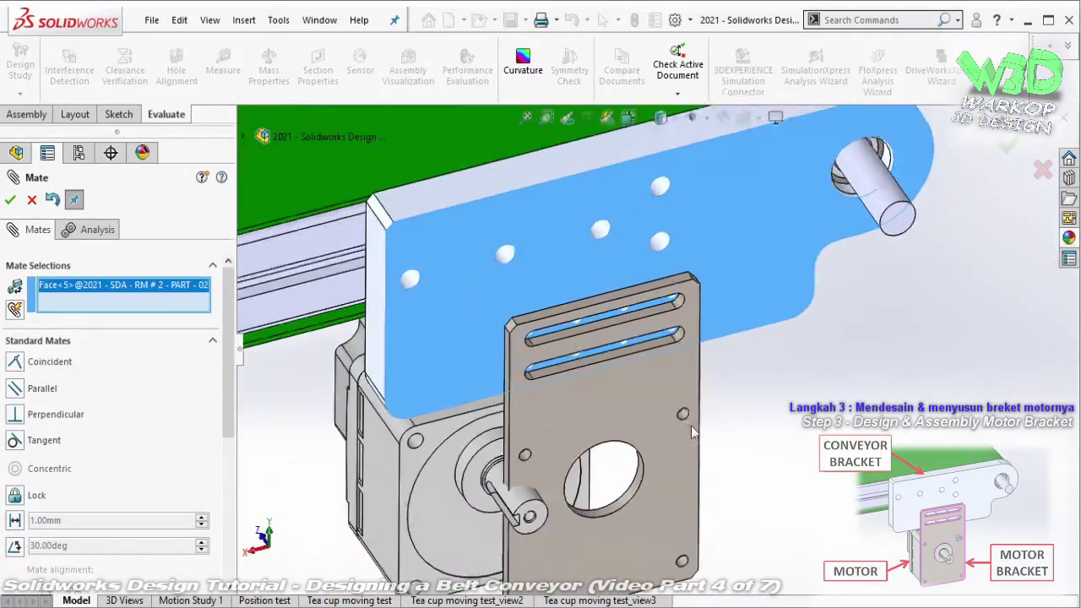
middle_drag(690, 426, 696, 380)
click(696, 380)
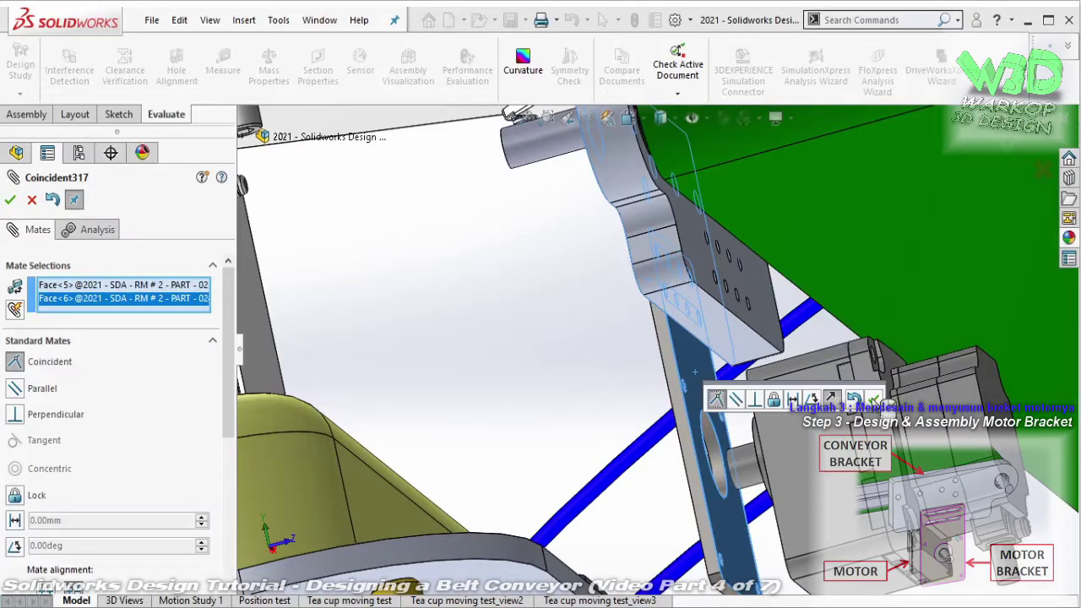
click(874, 399)
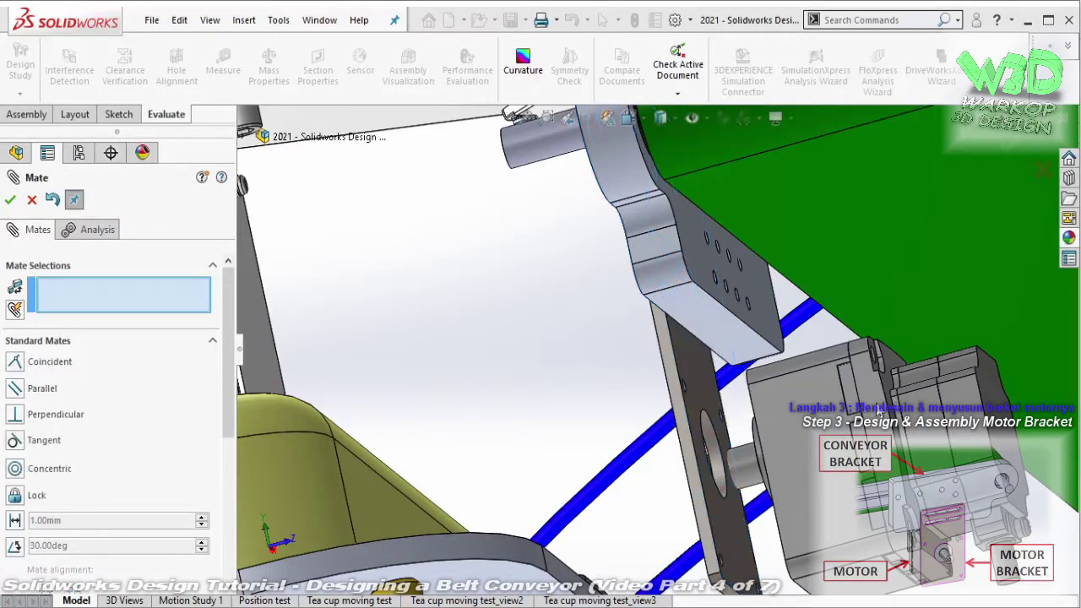
- Mate two motor mounting holes concentric to the bracket plate's holes
scroll(776, 426, down, 3)
middle_drag(808, 454, 391, 316)
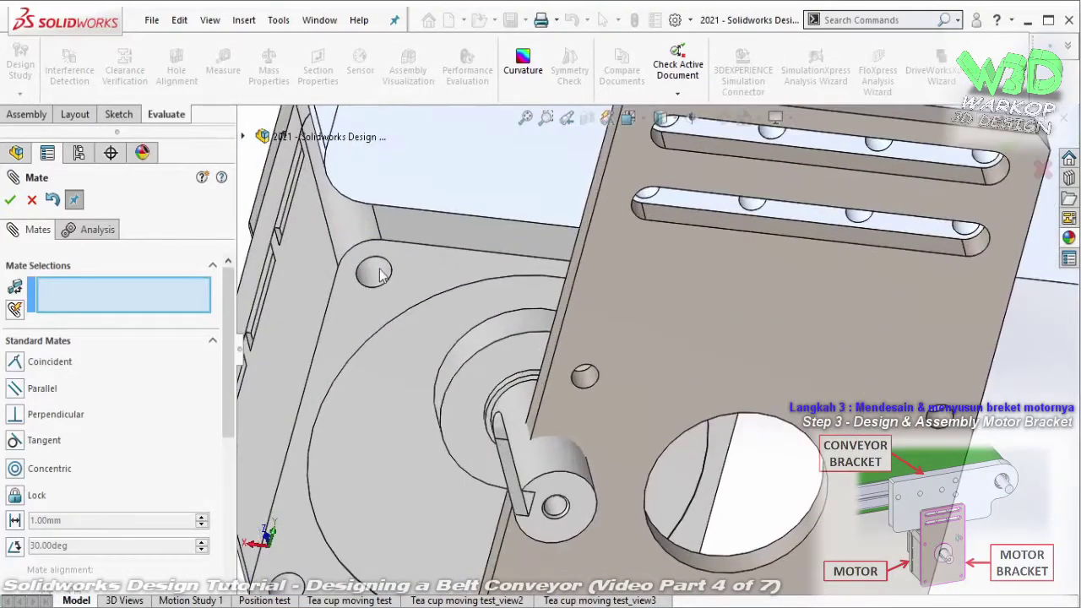
click(375, 272)
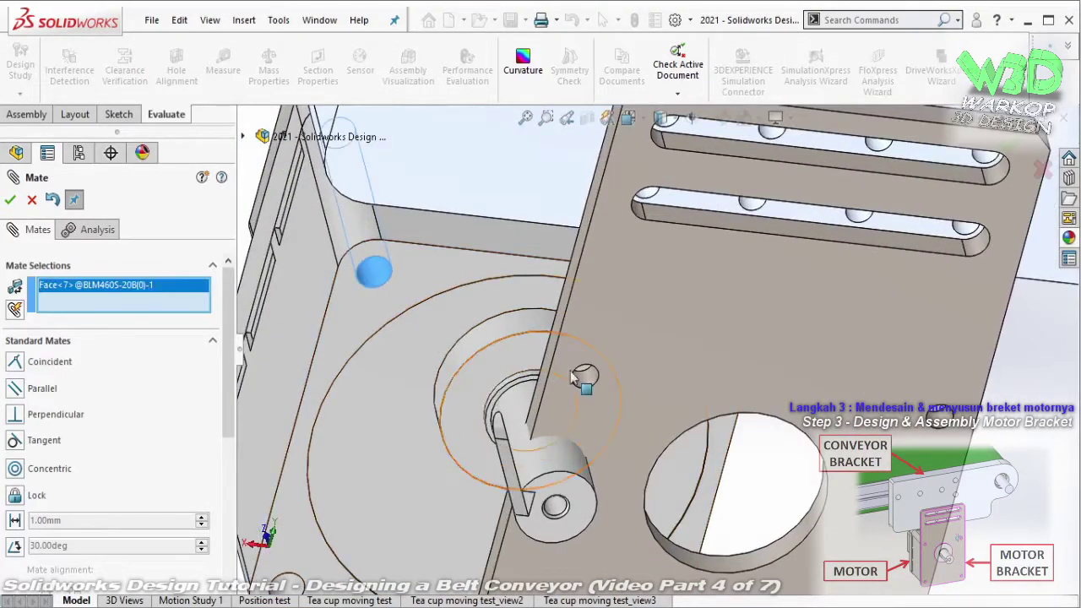
scroll(604, 374, down, 2)
click(622, 378)
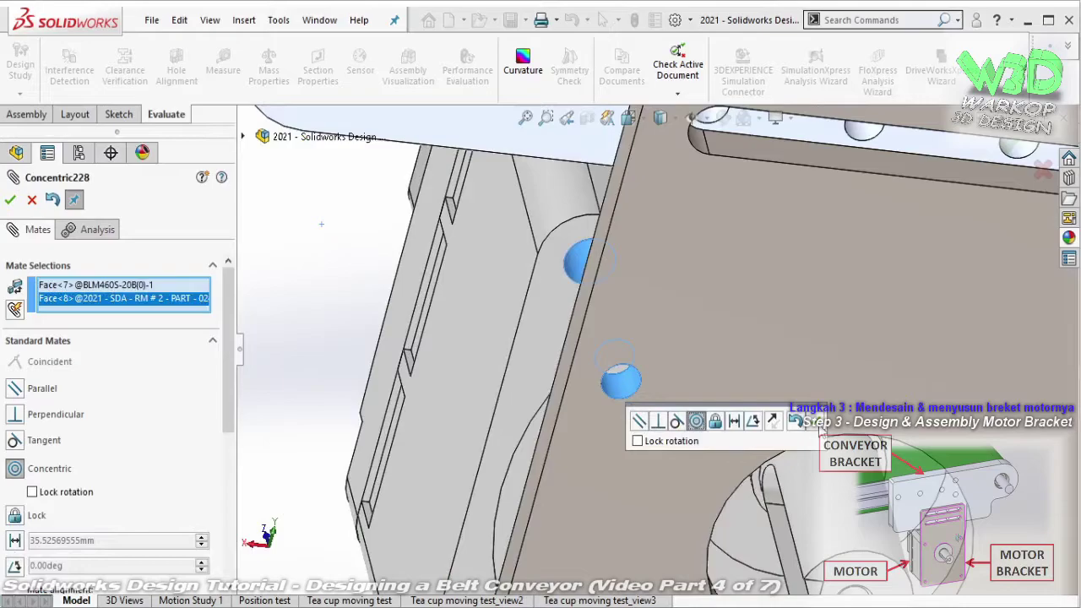
click(821, 427)
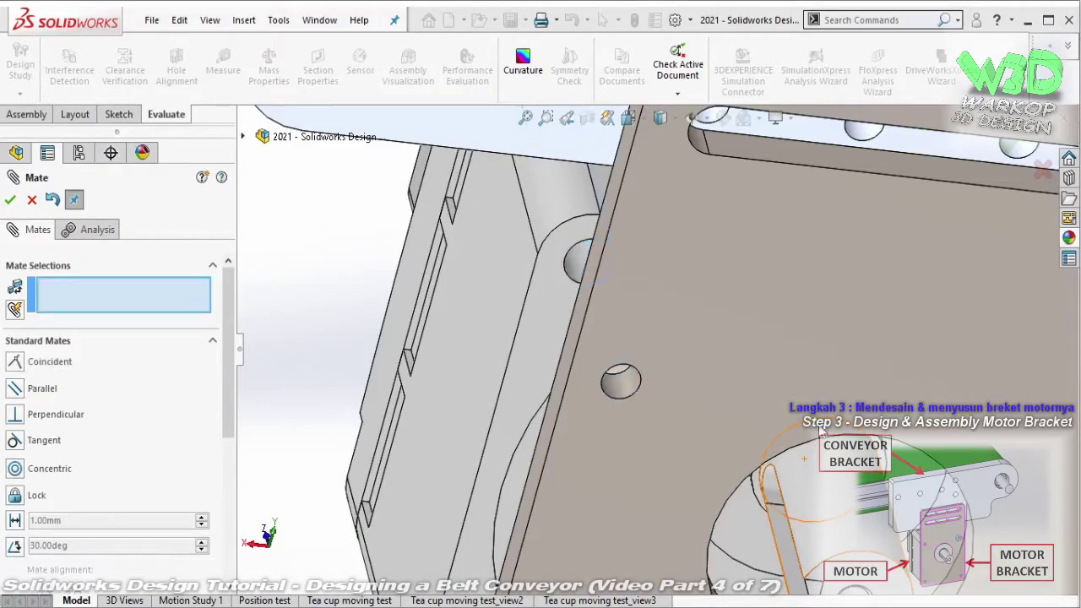
mouse_move(810, 423)
middle_down()
mouse_move(737, 409)
mouse_move(786, 452)
middle_up()
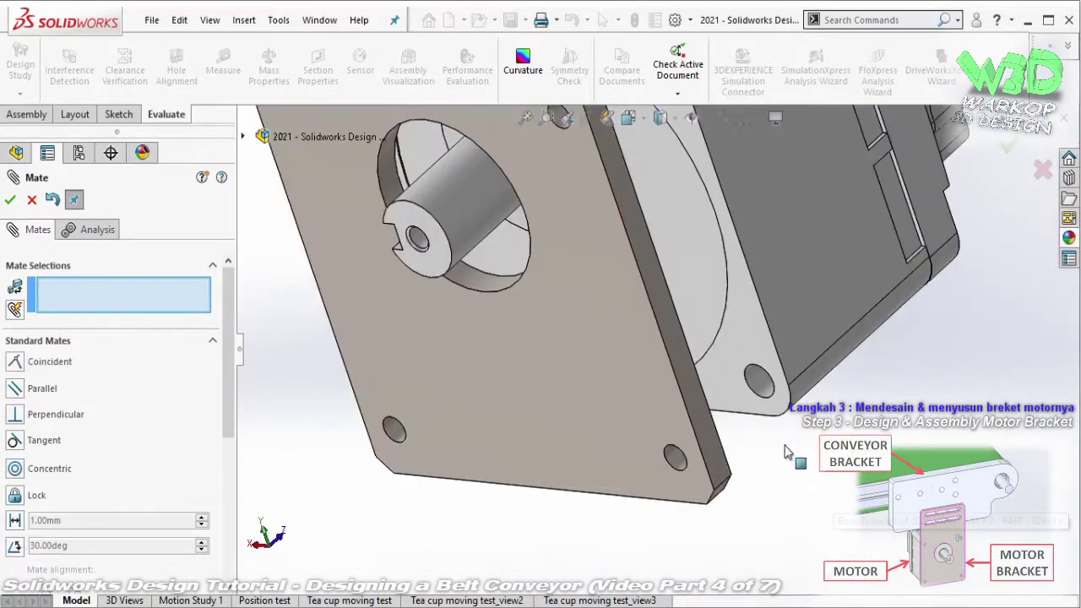
click(763, 386)
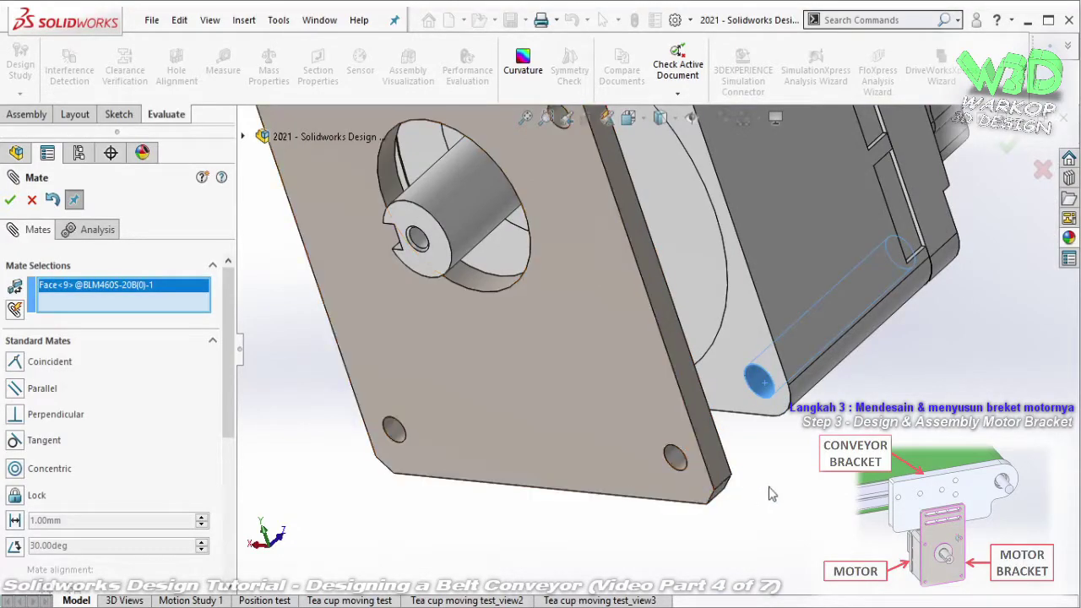
click(678, 460)
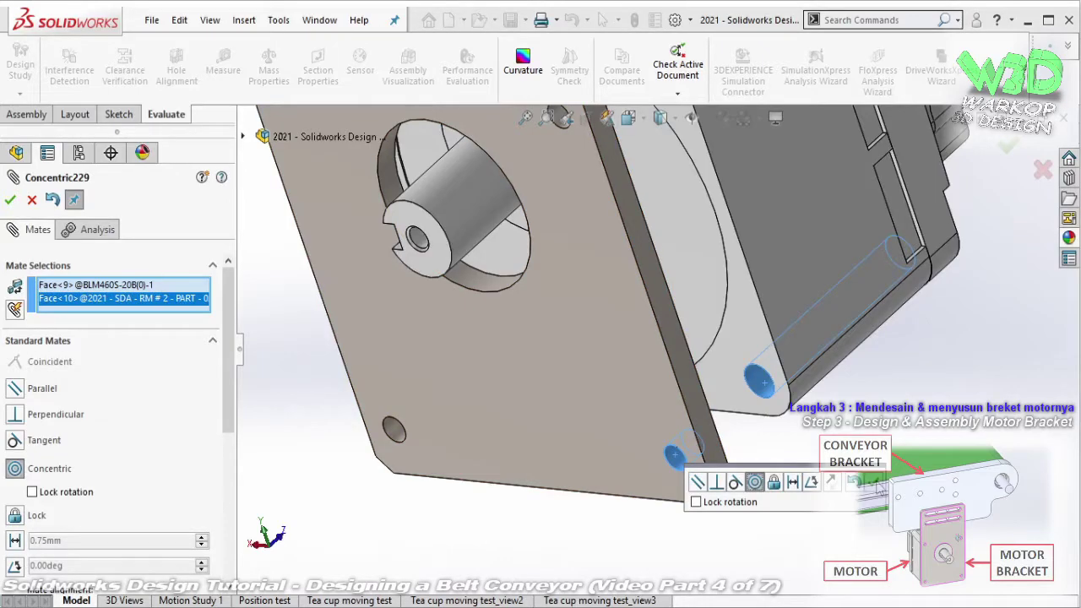
click(878, 482)
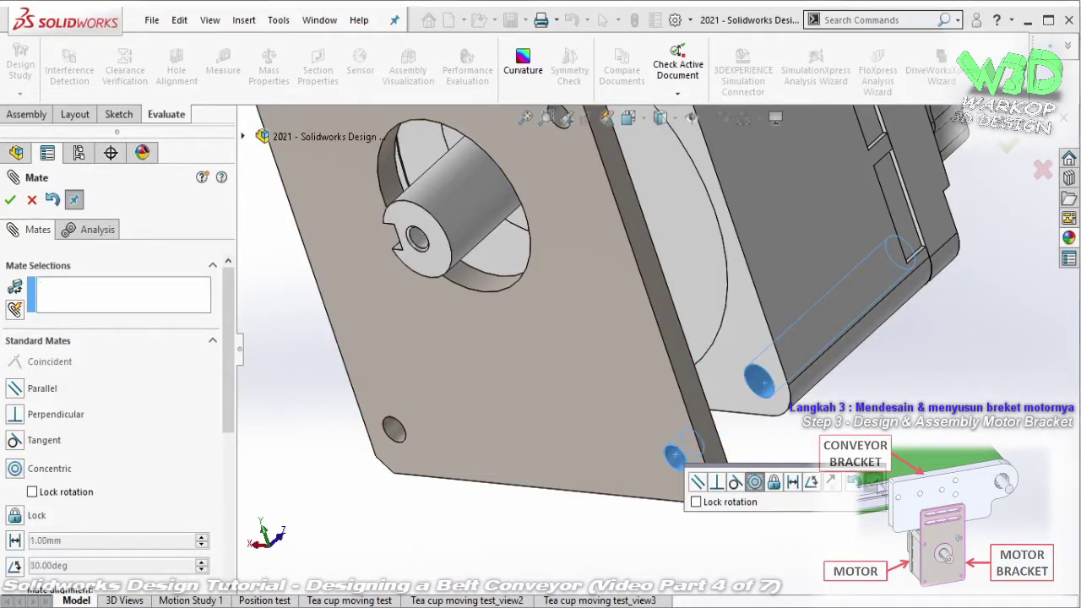
- Mate the motor's mounting face coincident to the bracket plate face
click(753, 334)
middle_drag(753, 327, 682, 365)
click(682, 364)
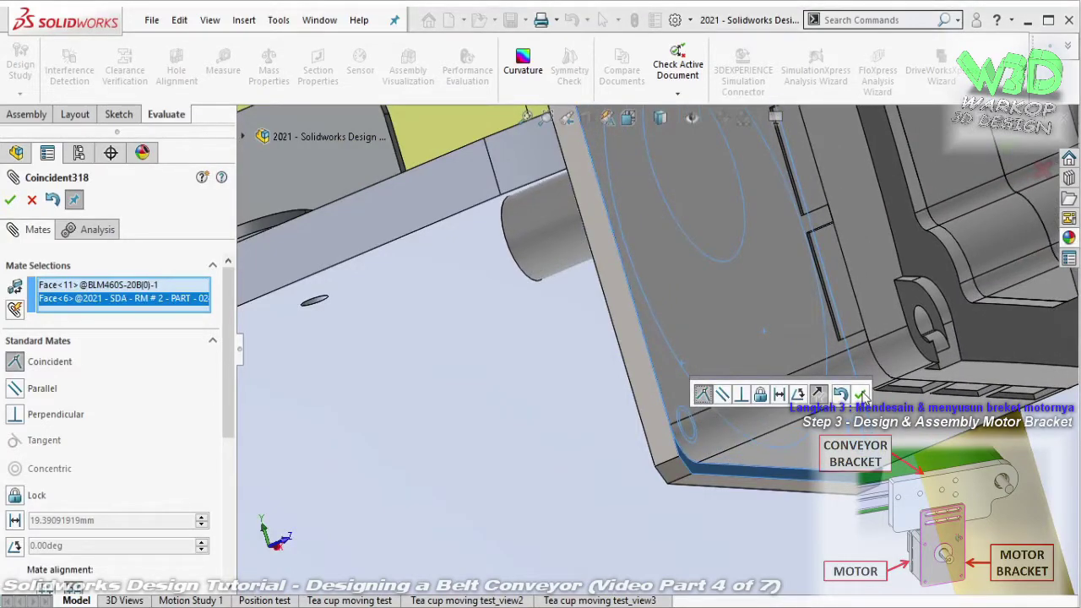
click(861, 395)
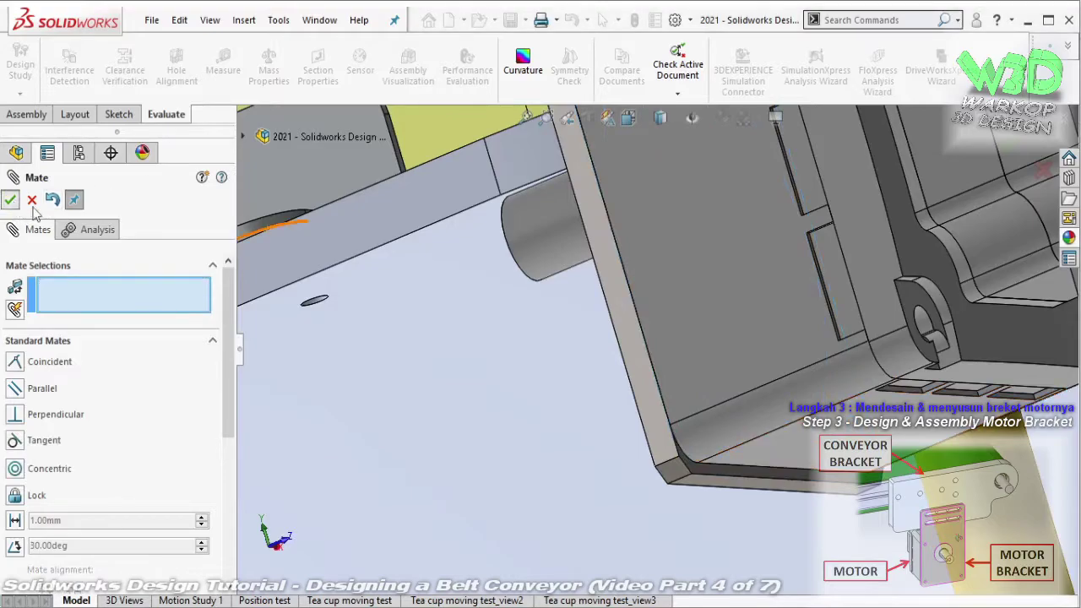
key(Escape)
- Zoom in to inspect the mated motor bracket
scroll(727, 293, up, 2)
scroll(709, 287, up, 2)
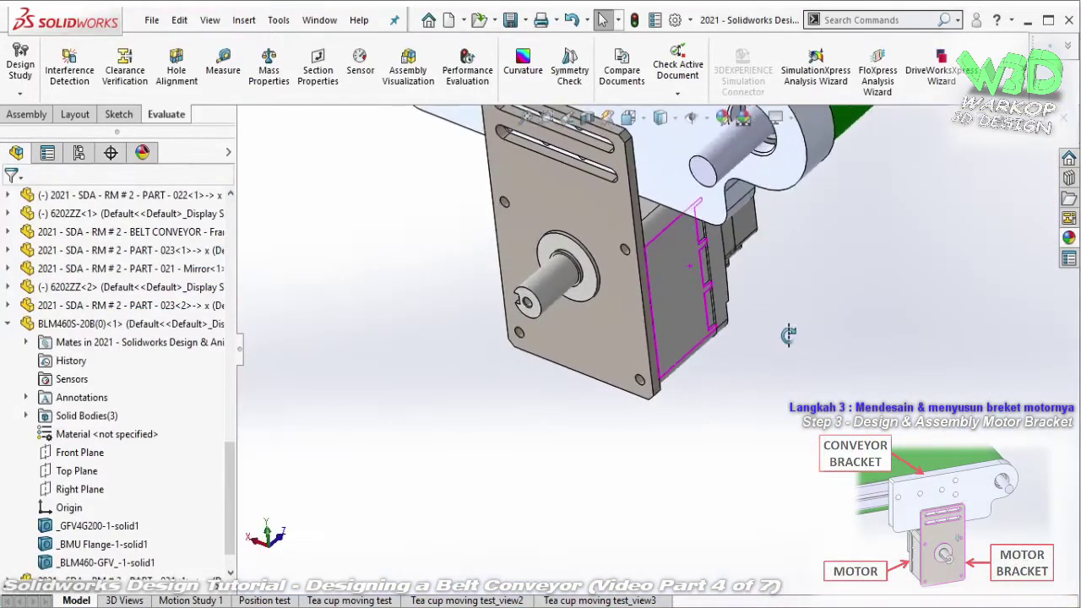
scroll(690, 282, up, 1)
scroll(687, 280, up, 1)
scroll(688, 288, down, 1)
scroll(688, 295, down, 2)
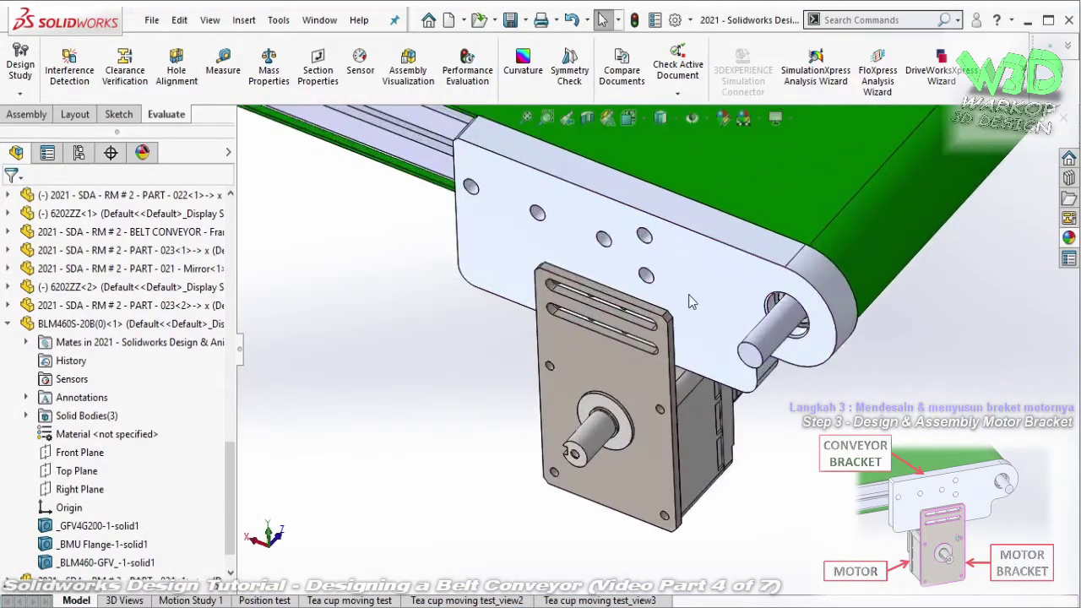
click(688, 304)
key(Escape)
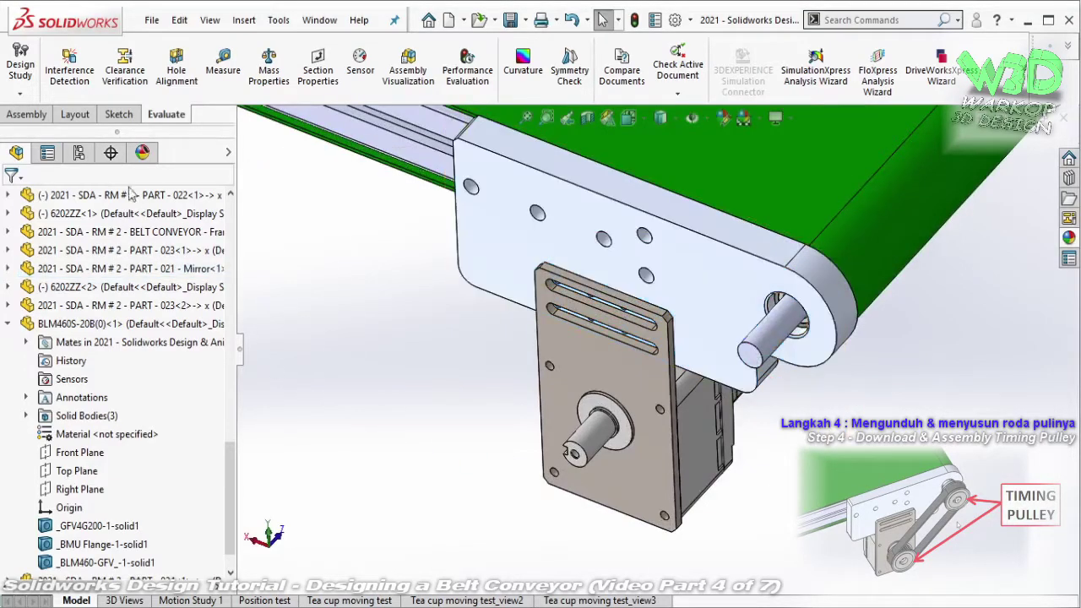
click(28, 114)
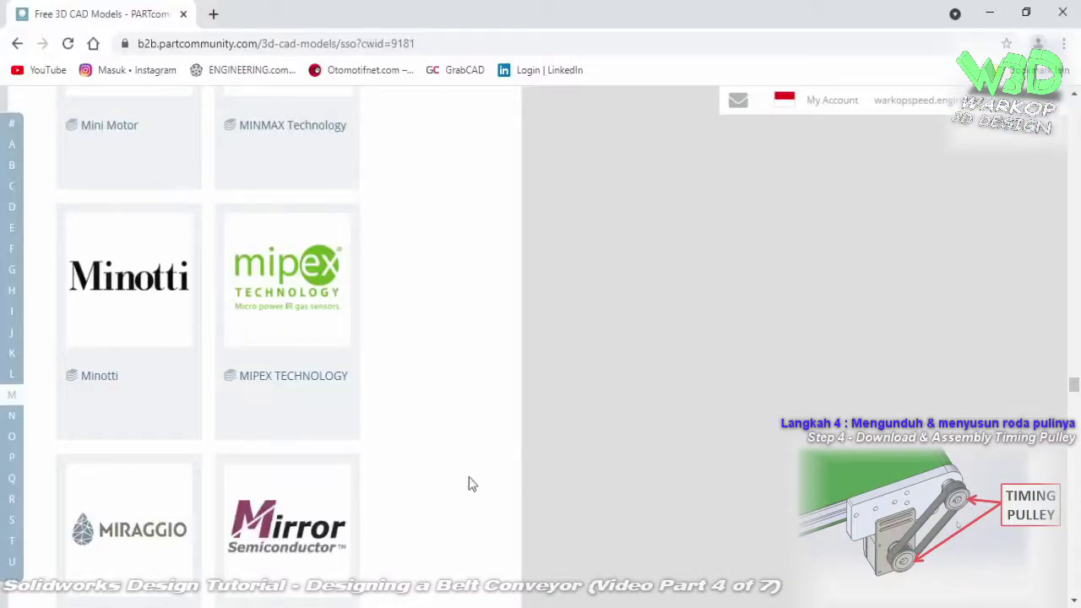
- Open the Misumi catalog and its 51_timing_pulleys category
scroll(464, 476, down, 1)
scroll(464, 475, down, 2)
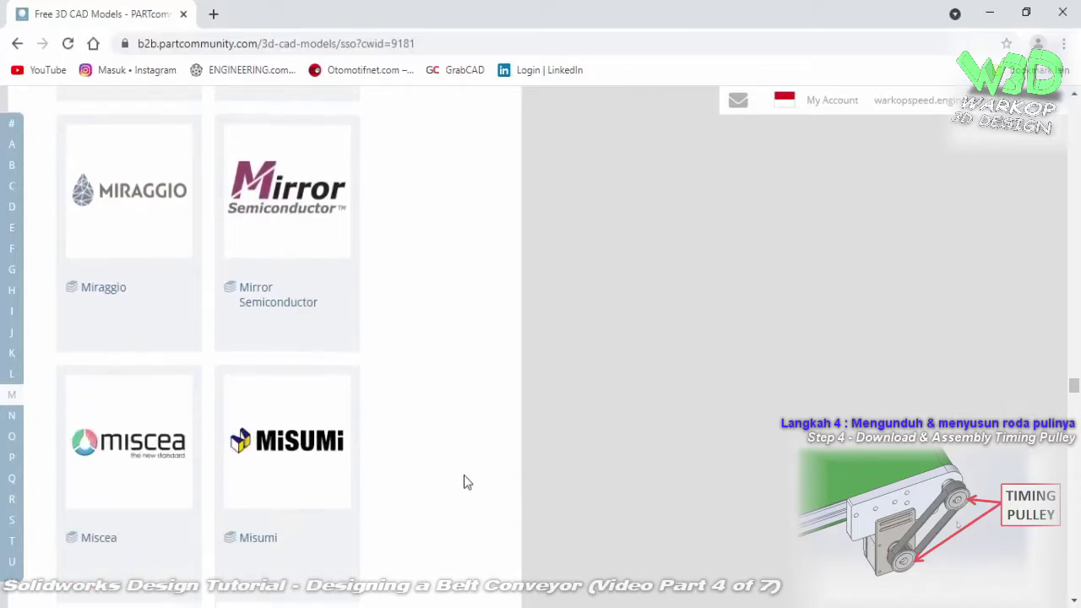
scroll(463, 475, down, 1)
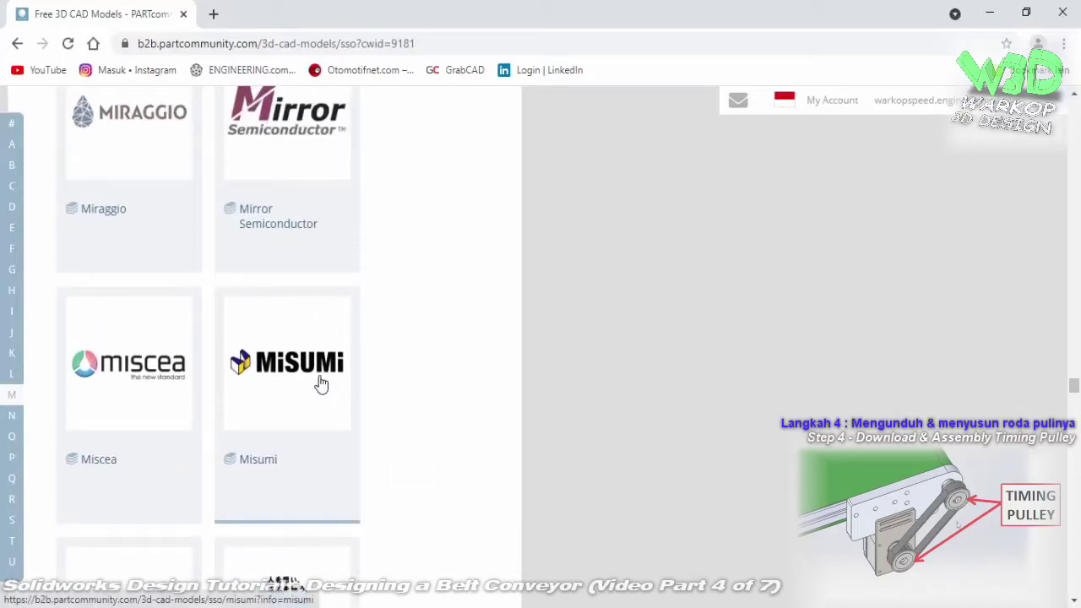
click(319, 375)
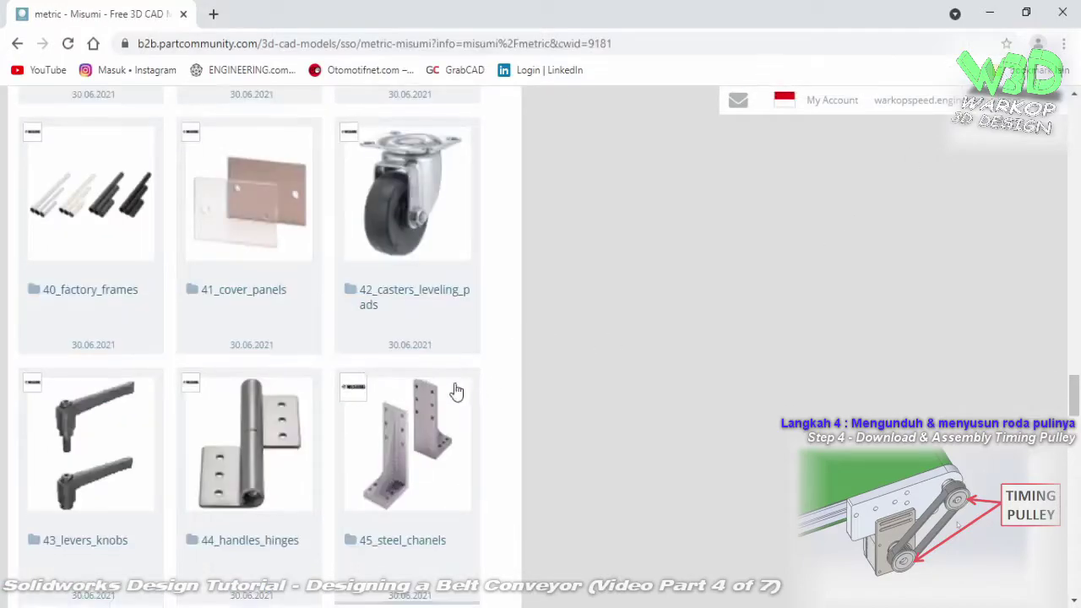
scroll(454, 391, down, 3)
scroll(452, 392, down, 5)
scroll(453, 392, up, 2)
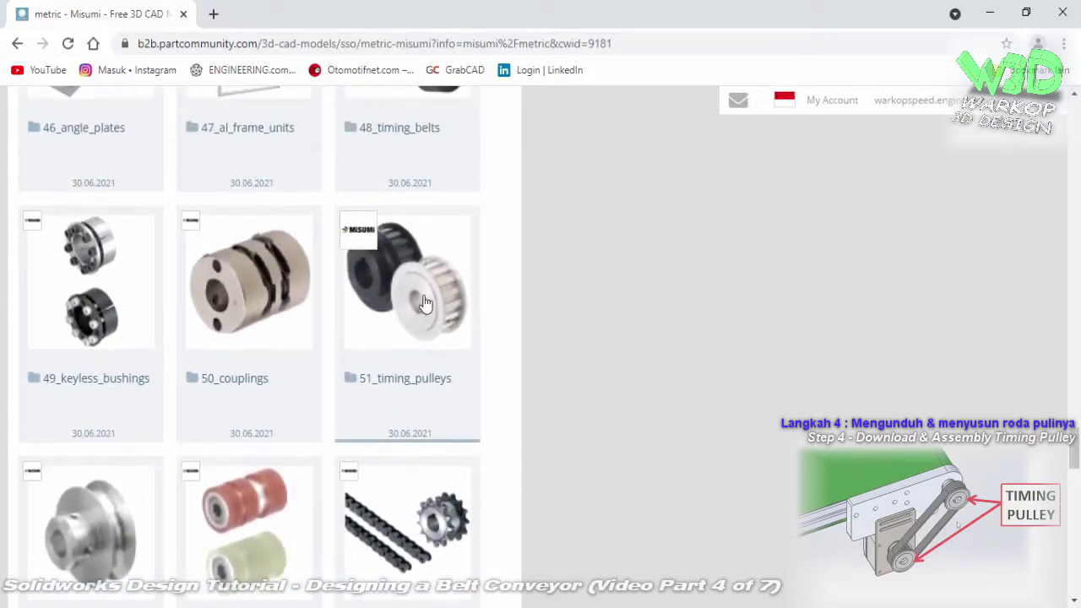
click(425, 294)
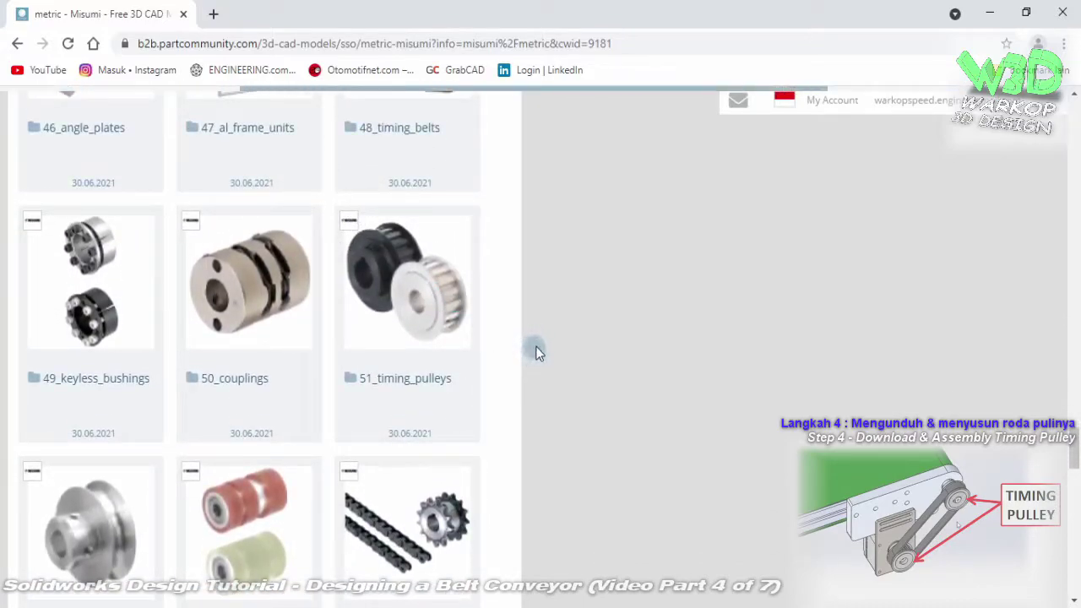
- Open the C-HTPA S5M Economy Timing Pulleys product
scroll(540, 354, down, 1)
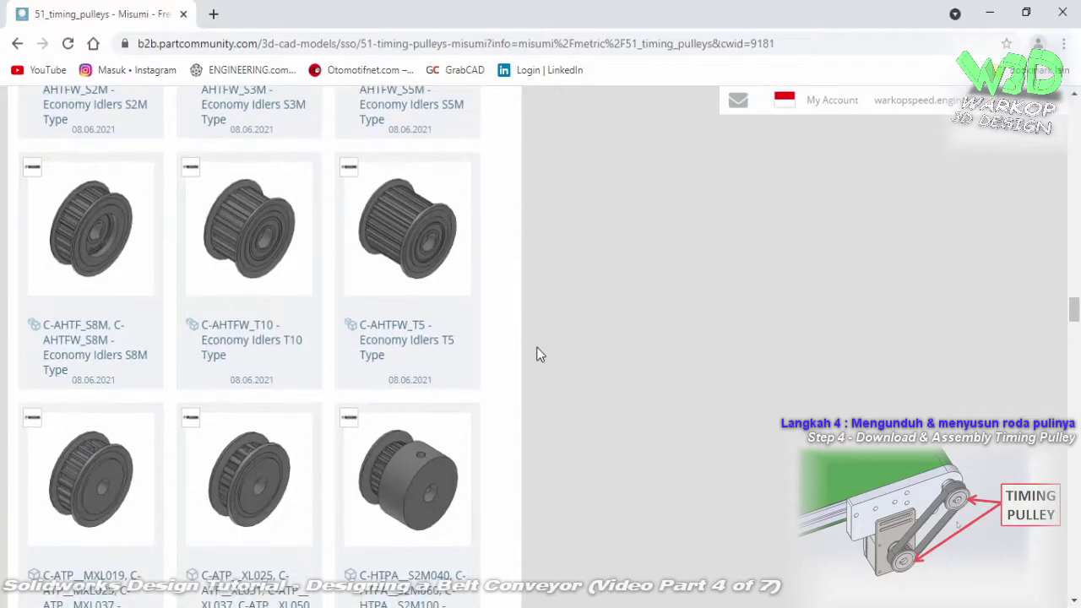
scroll(524, 361, down, 3)
scroll(524, 360, down, 3)
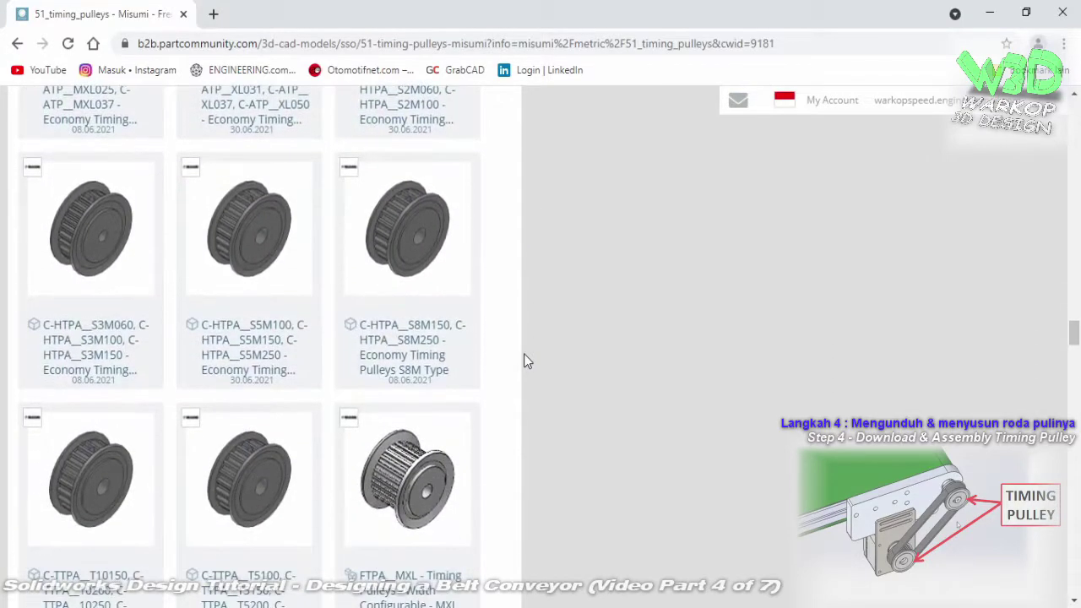
scroll(524, 361, up, 2)
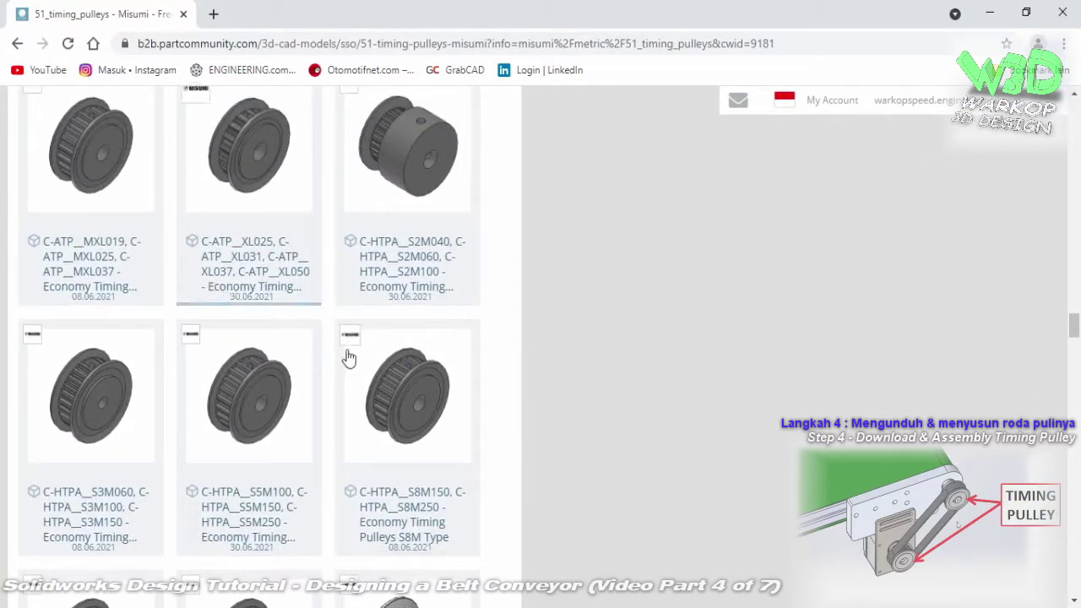
scroll(85, 507, down, 2)
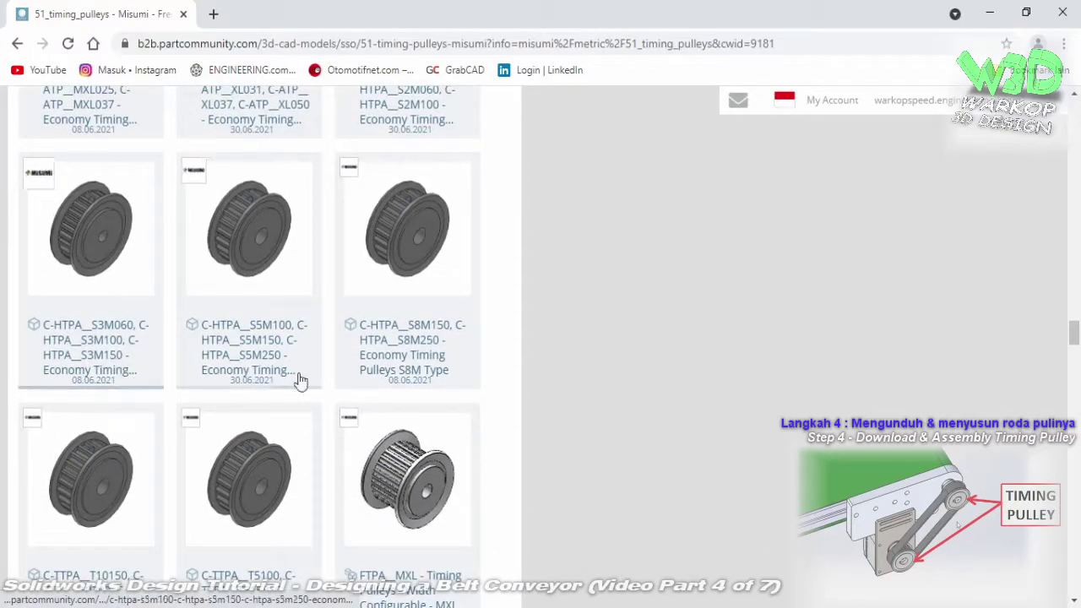
click(269, 268)
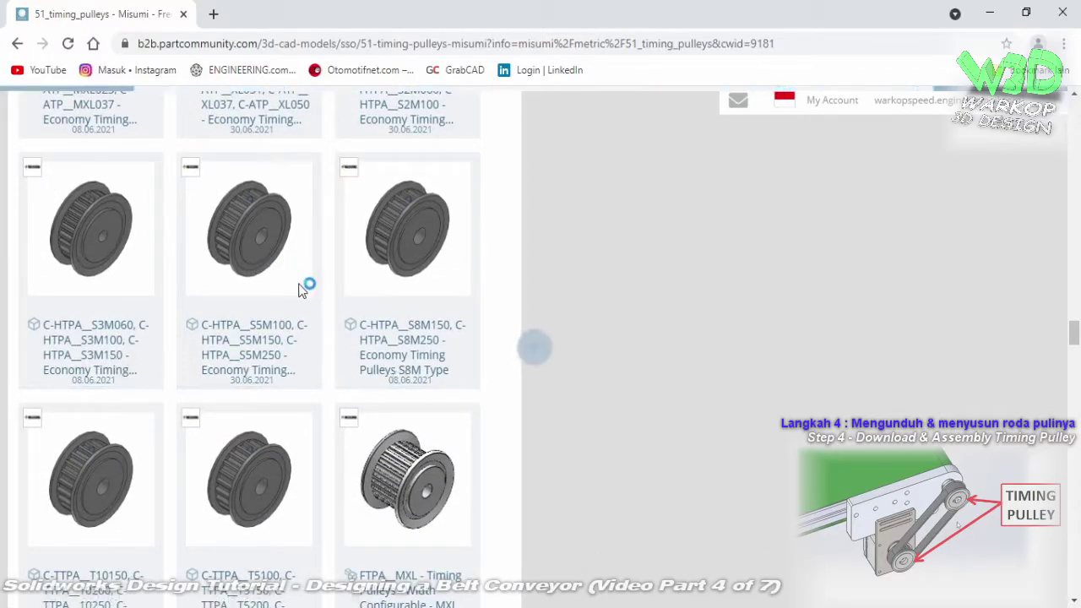
- Select the 30-tooth pulley C-HTPA30S5M100-A-P10 in row 12 of the variants table
scroll(363, 374, down, 1)
scroll(379, 367, down, 1)
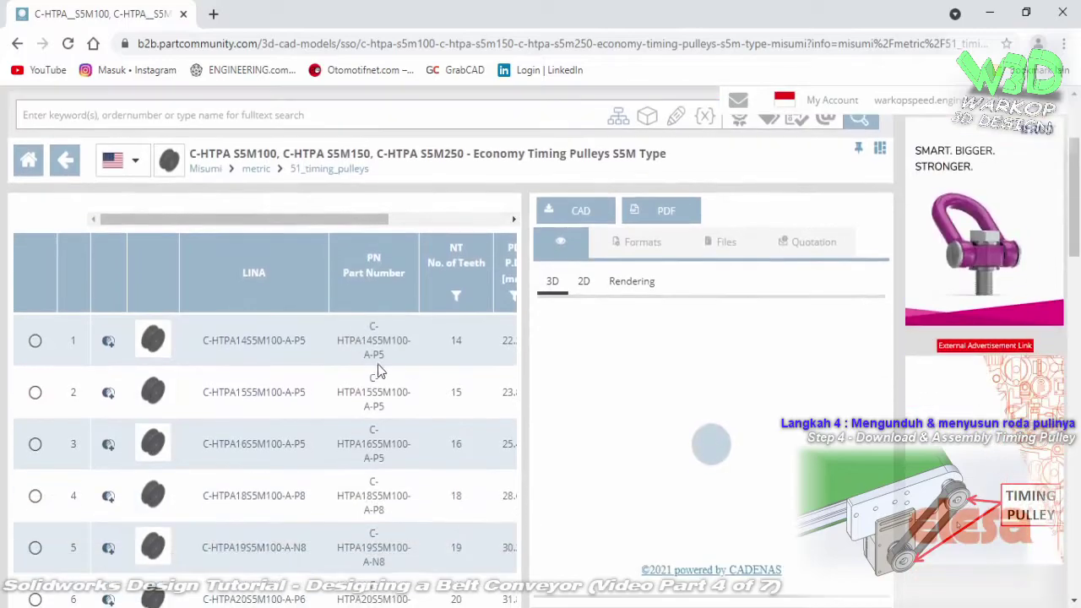
drag(382, 219, 505, 221)
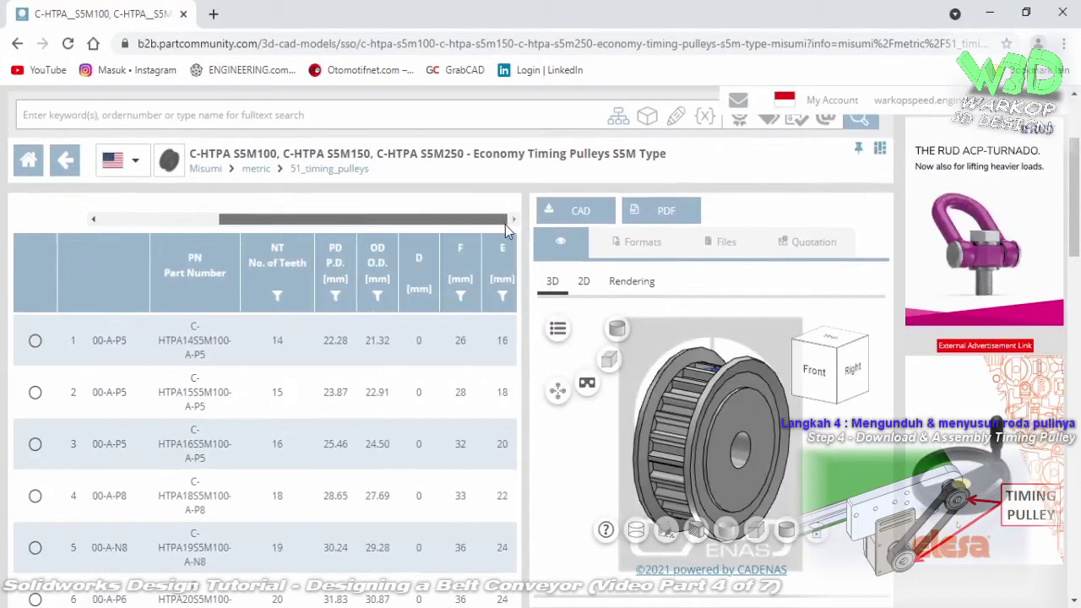
scroll(434, 317, down, 3)
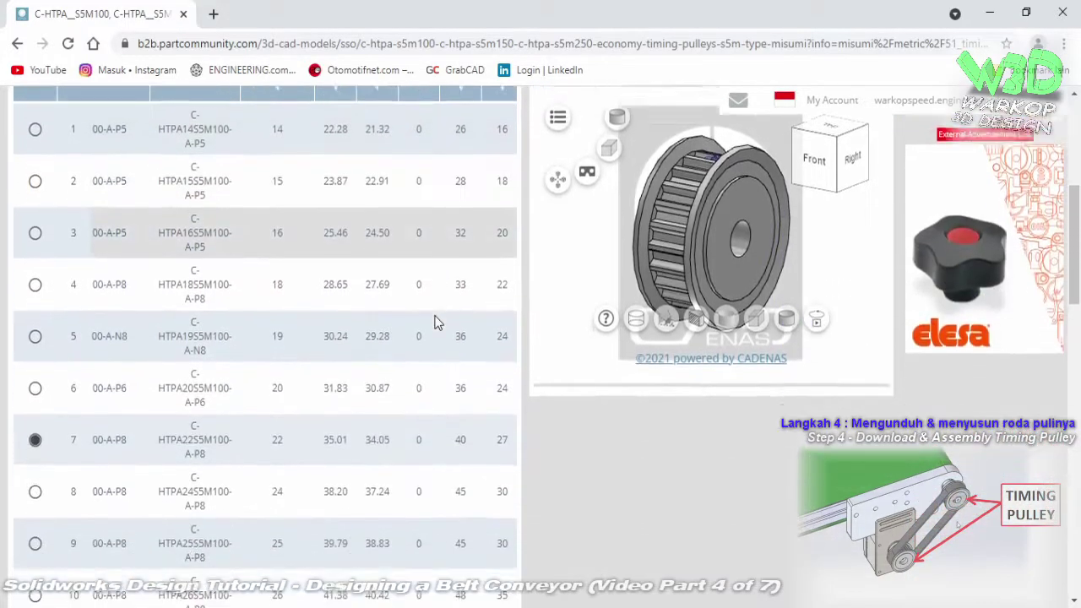
scroll(405, 321, down, 2)
scroll(338, 279, up, 3)
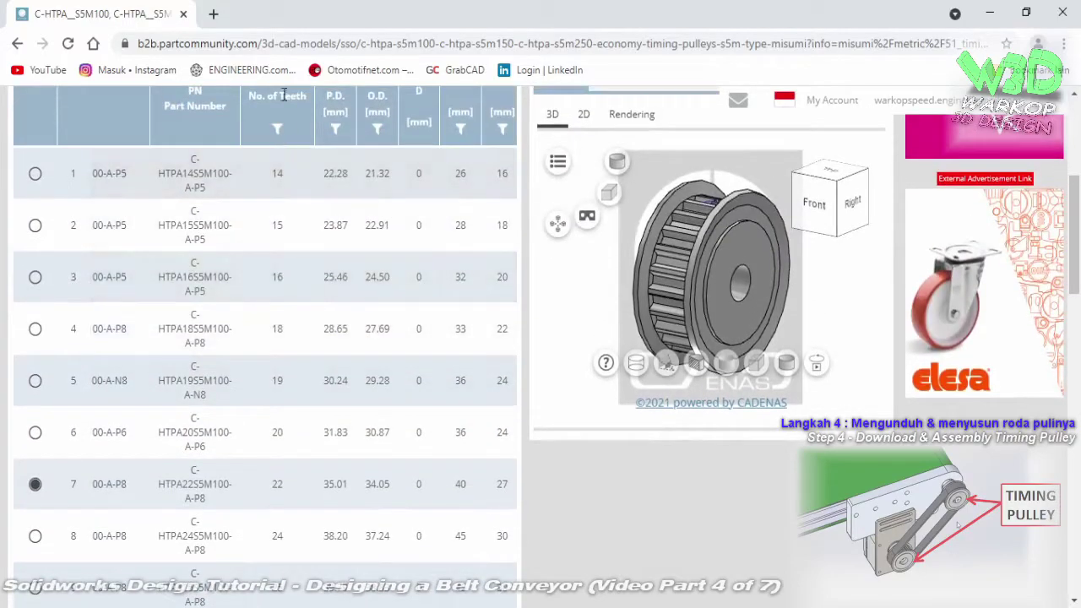
scroll(290, 241, down, 1)
scroll(288, 354, down, 1)
scroll(292, 456, down, 1)
scroll(287, 473, down, 1)
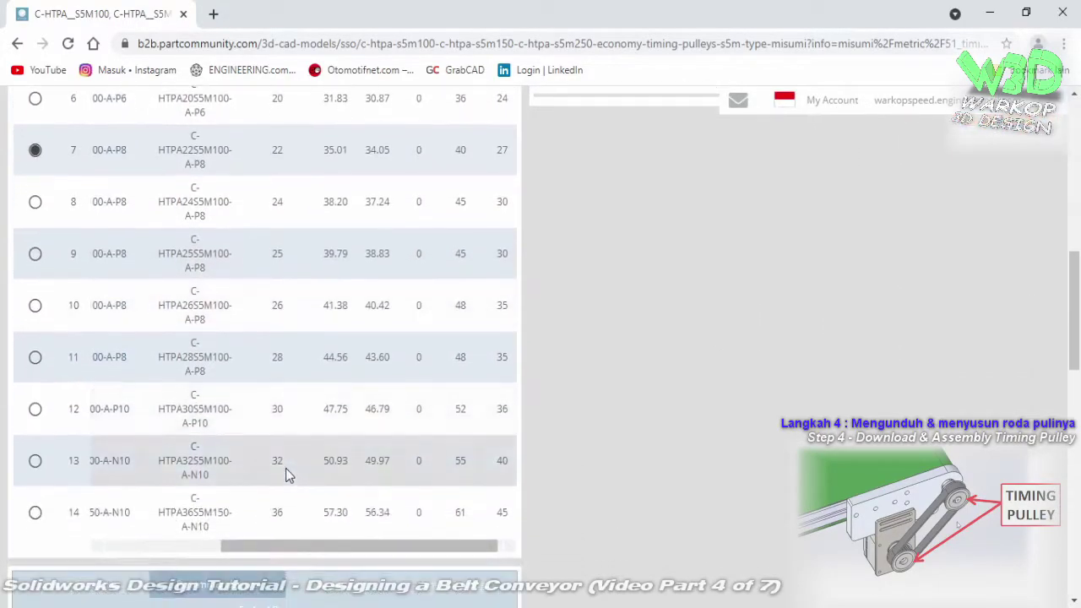
click(119, 418)
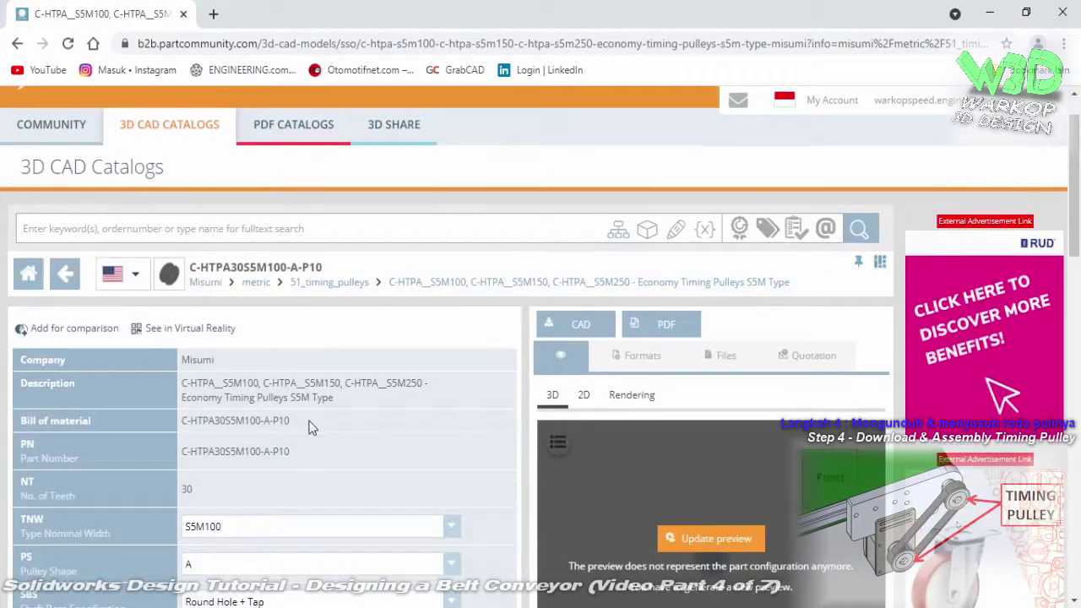
- Refresh the 3D preview and set the nominal width TNW to S5M150
scroll(308, 426, down, 1)
click(676, 454)
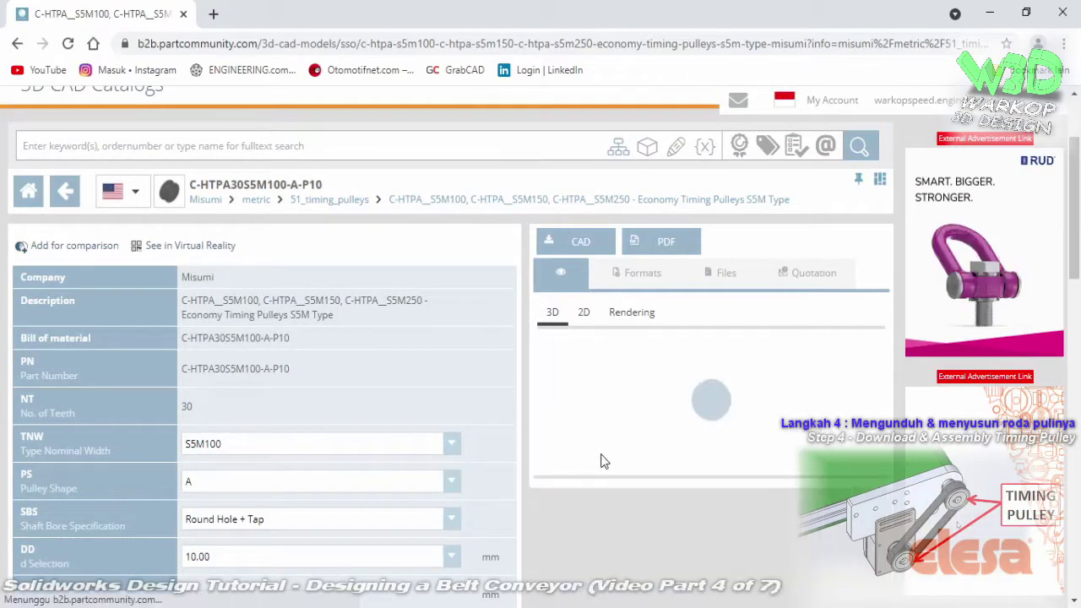
scroll(603, 461, down, 1)
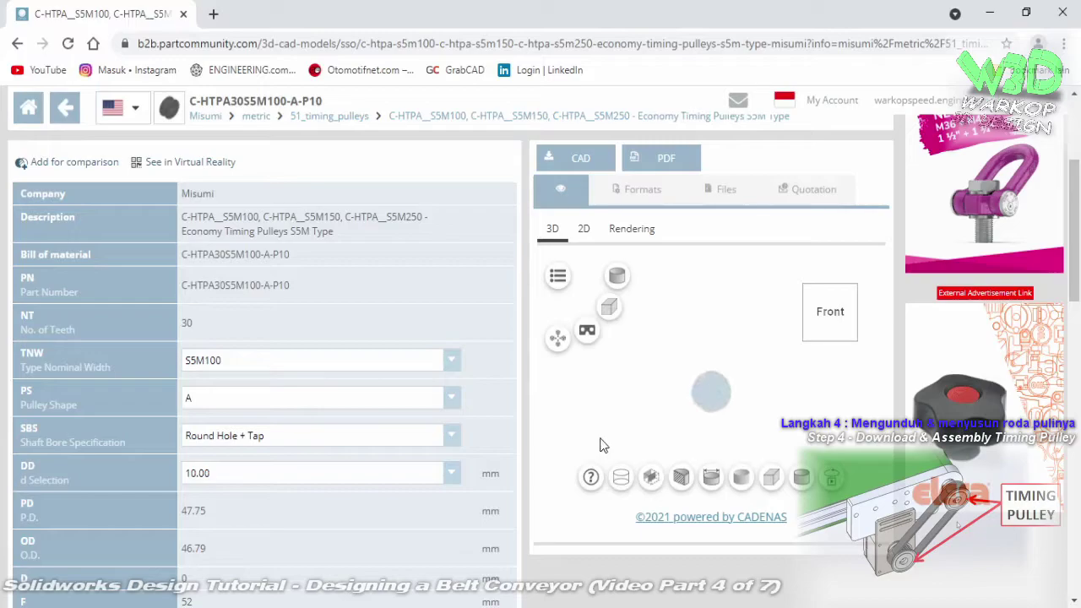
drag(637, 438, 582, 426)
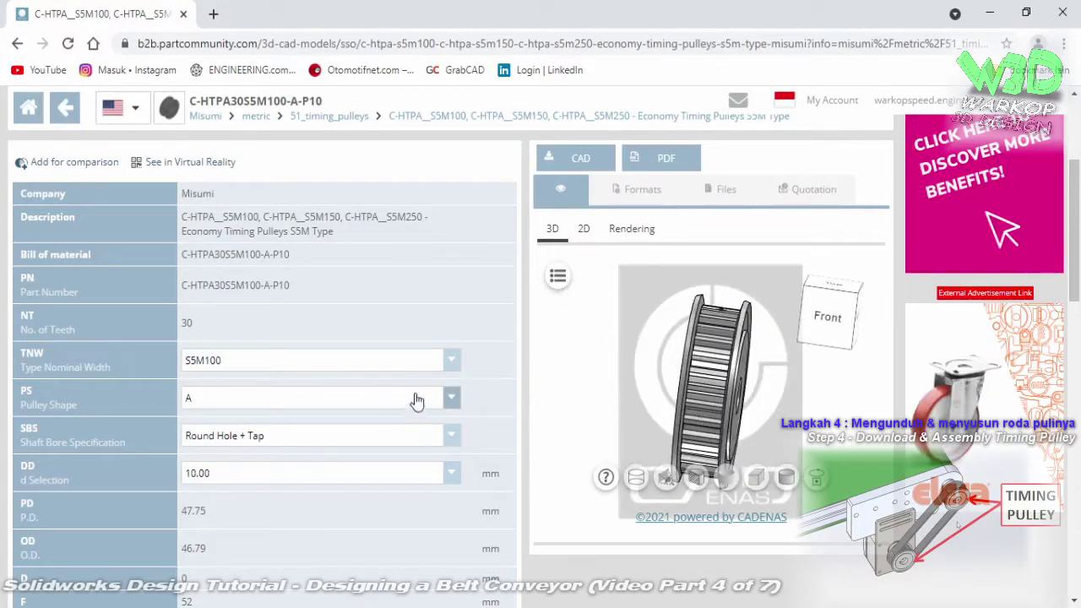
click(431, 371)
click(384, 399)
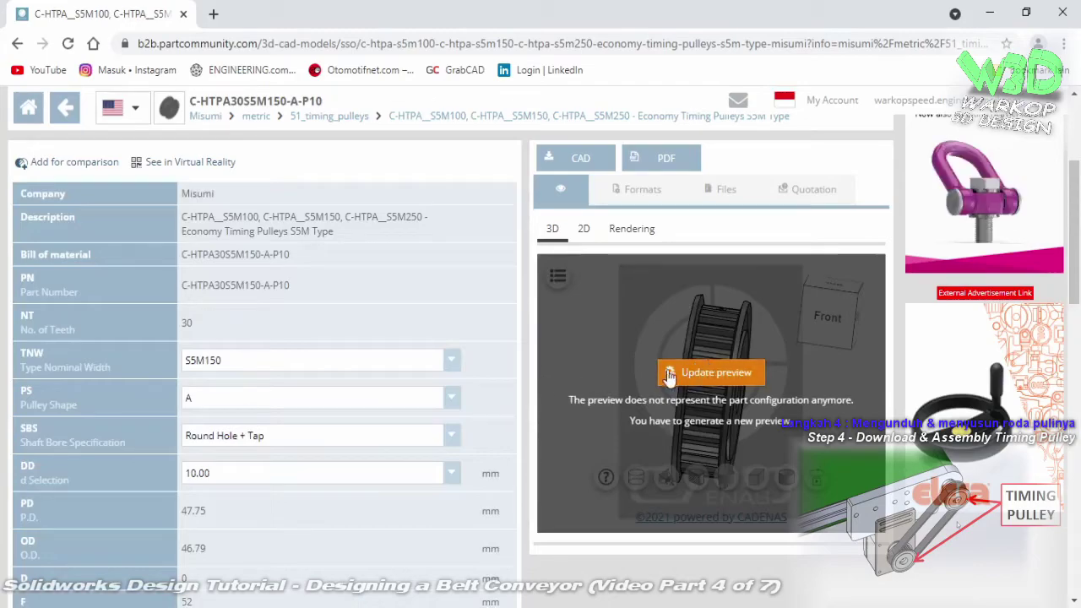
click(675, 376)
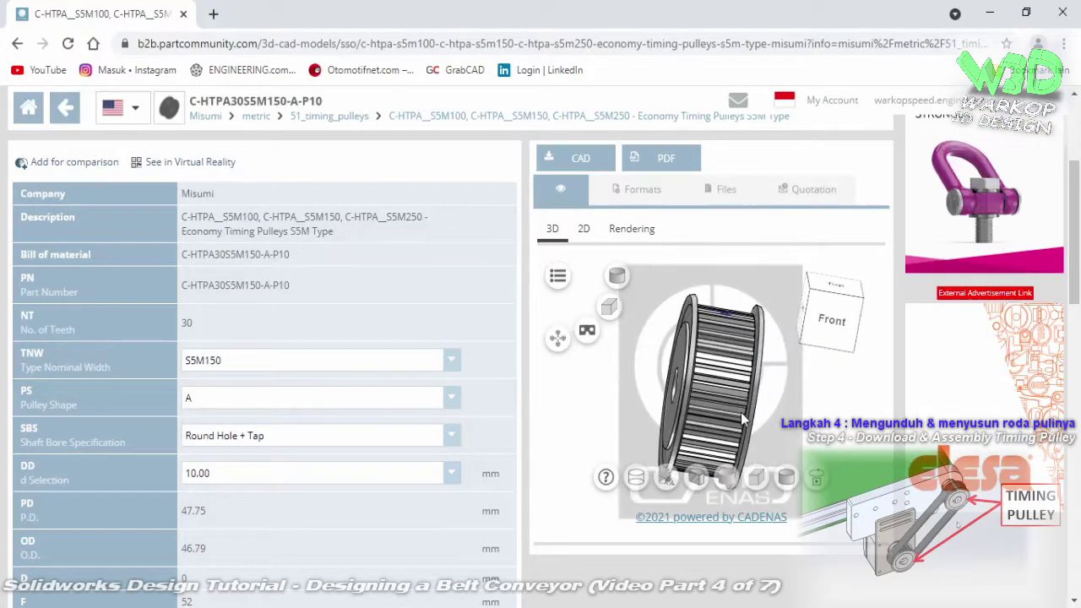
- Switch the pulley shape to B and set the bore diameter DD to 15.00 mm
click(449, 397)
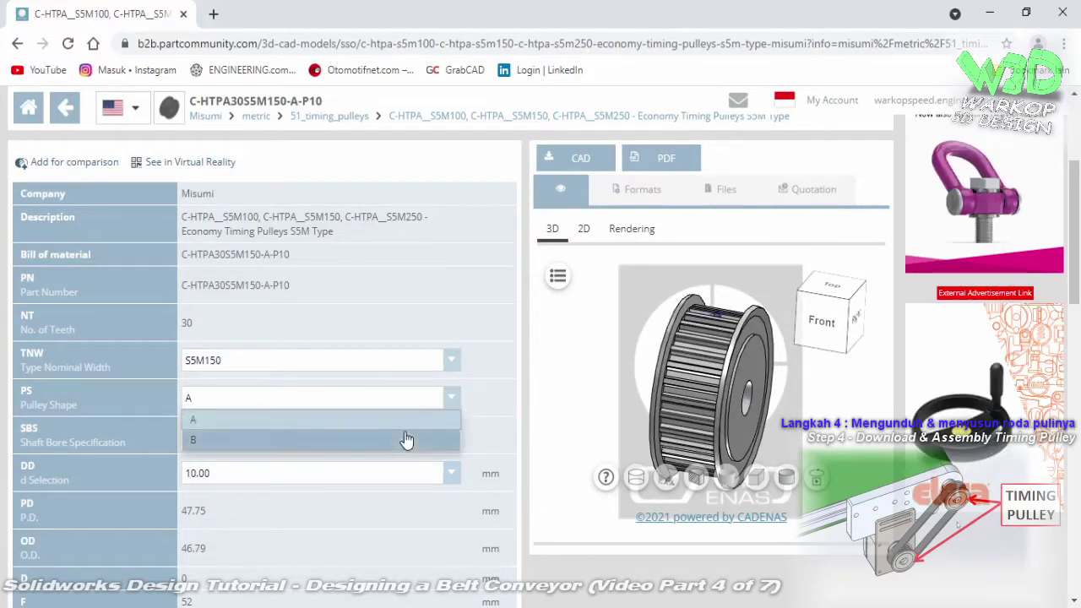
click(410, 439)
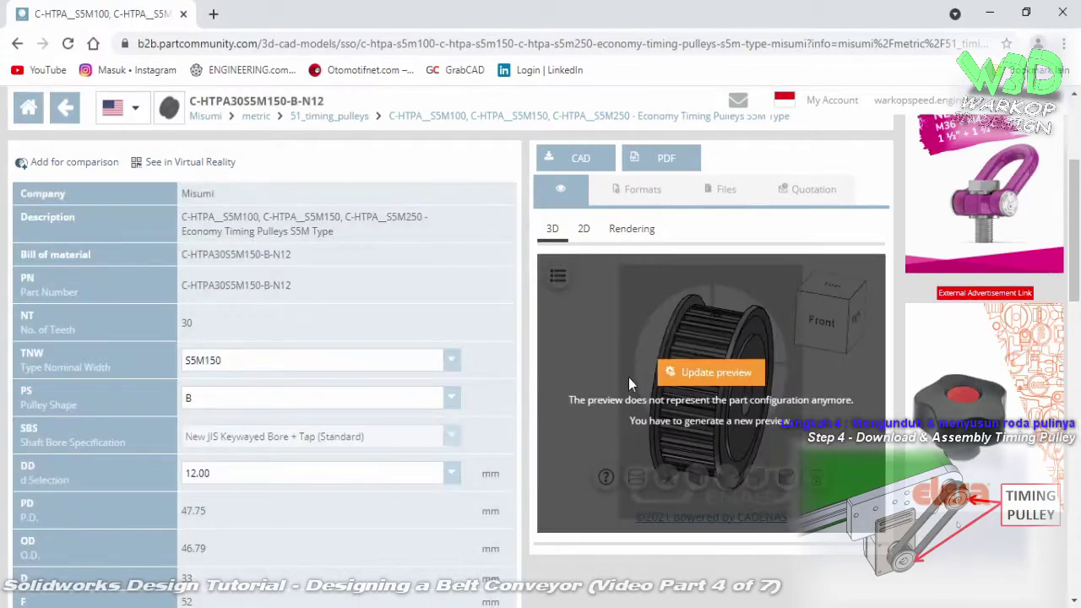
click(687, 376)
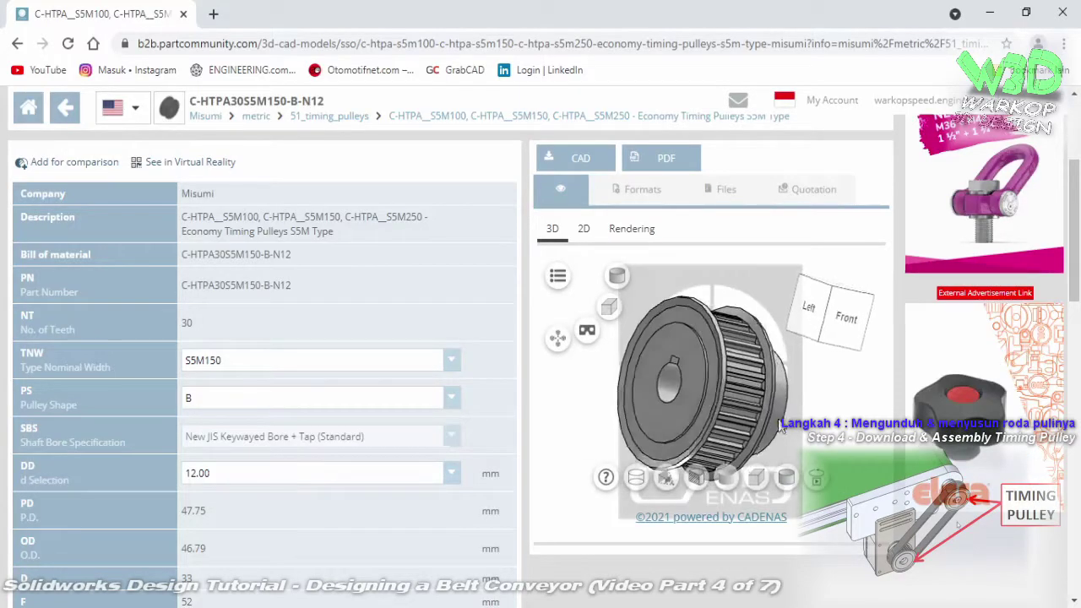
click(447, 475)
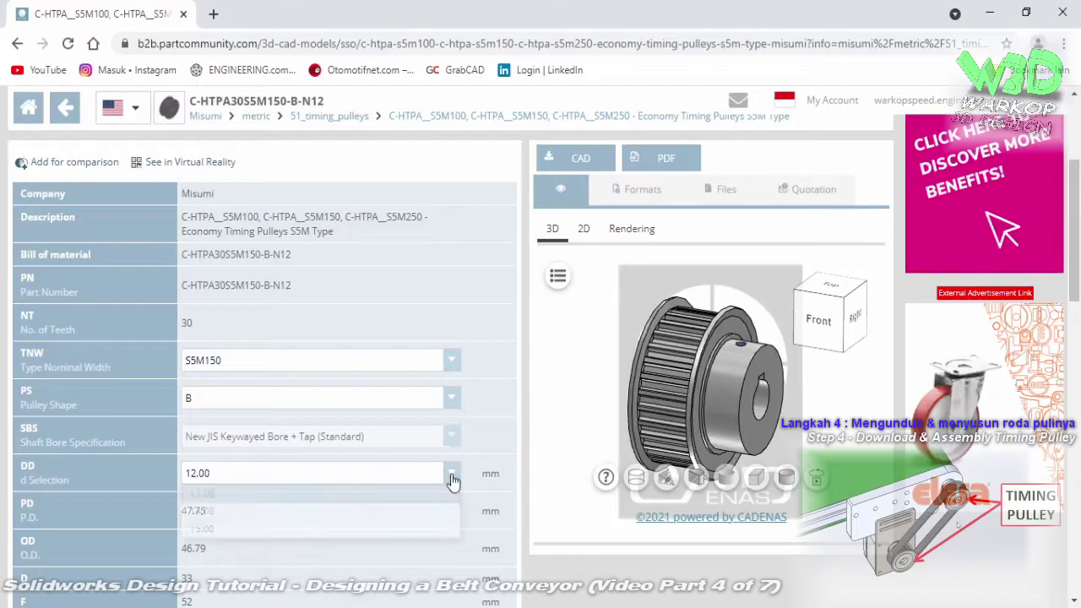
click(377, 534)
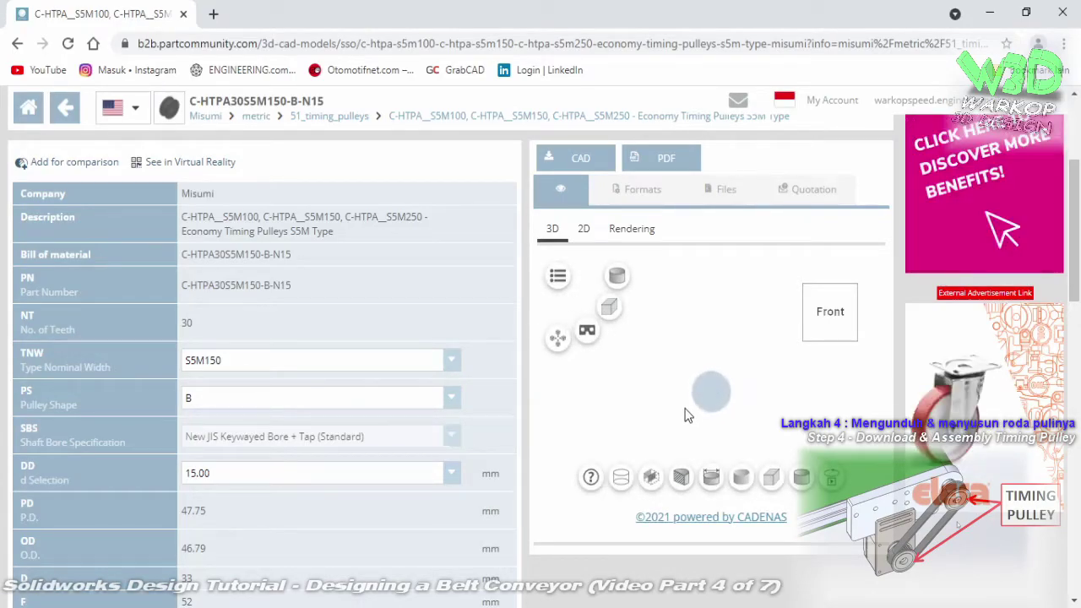
drag(686, 407, 615, 394)
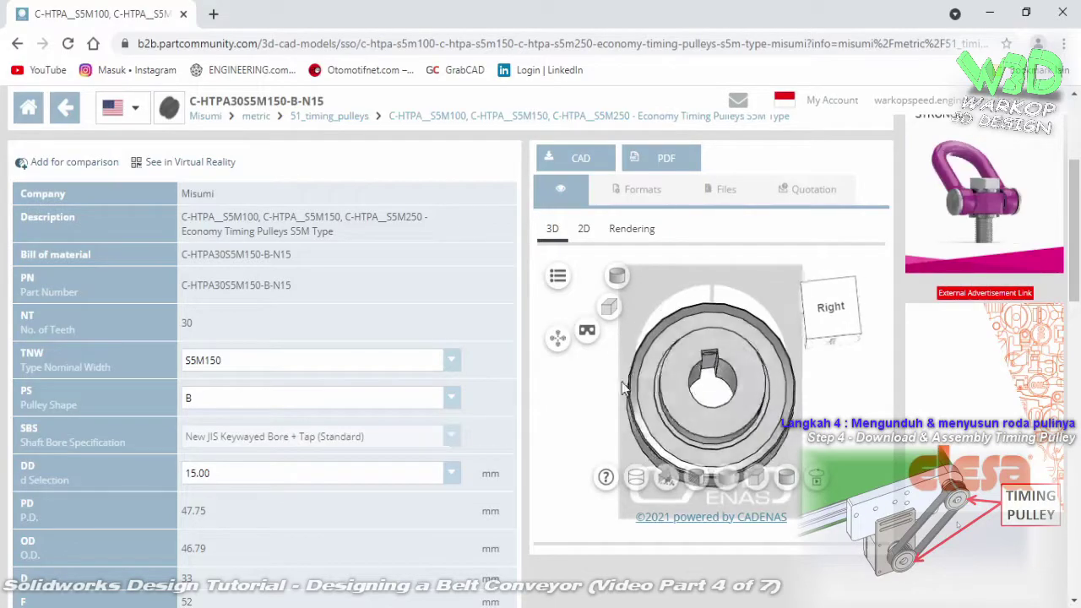
- Generate the pulley CAD file and download MISUMI_CHTPA30S5M150BN15.zip
click(580, 158)
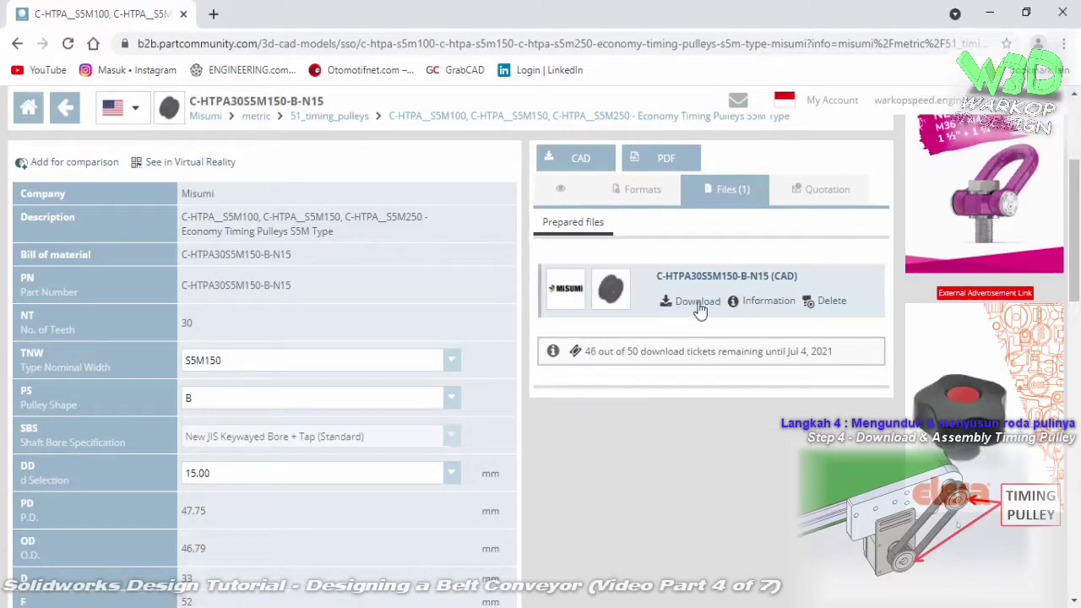
click(698, 304)
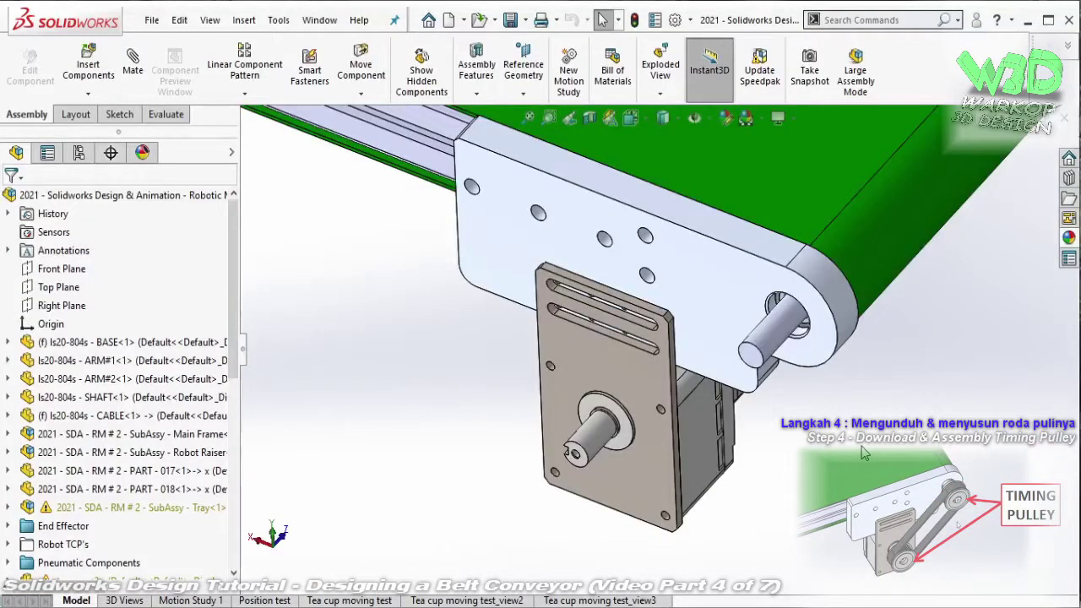
scroll(726, 293, up, 5)
- Orbit the assembly, then bring the '1.4. 3D Standard Parts' Explorer window to the front
scroll(494, 288, up, 5)
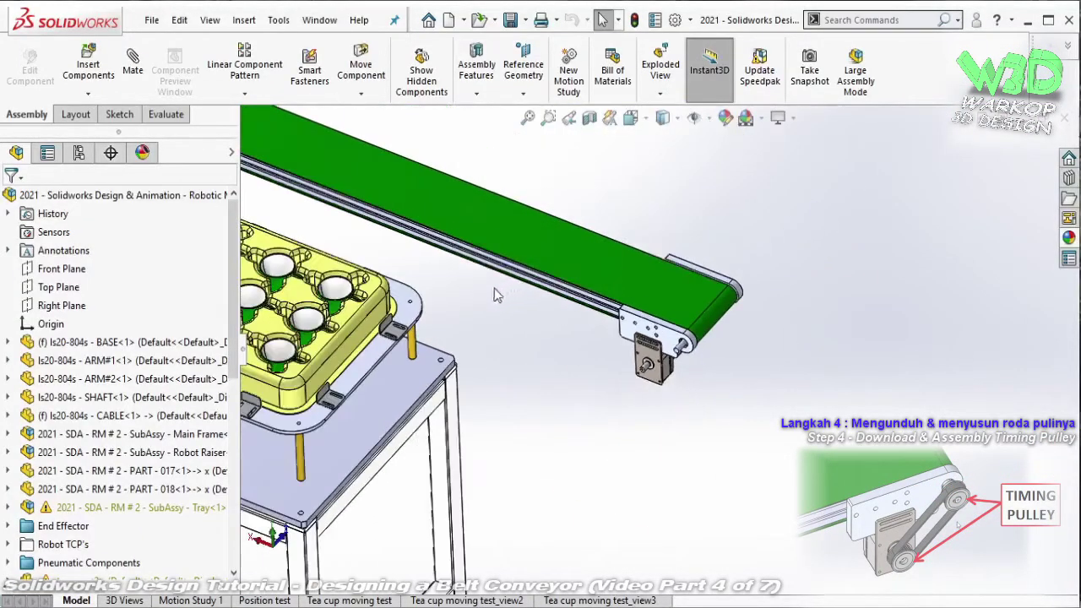
scroll(506, 295, up, 3)
middle_drag(612, 300, 691, 432)
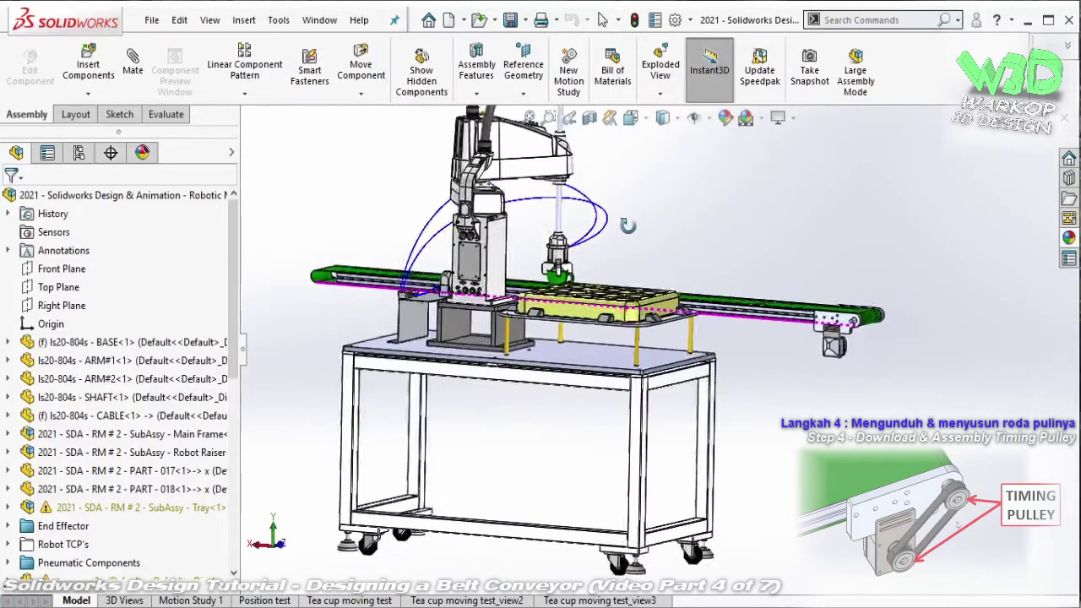
middle_drag(715, 371, 682, 306)
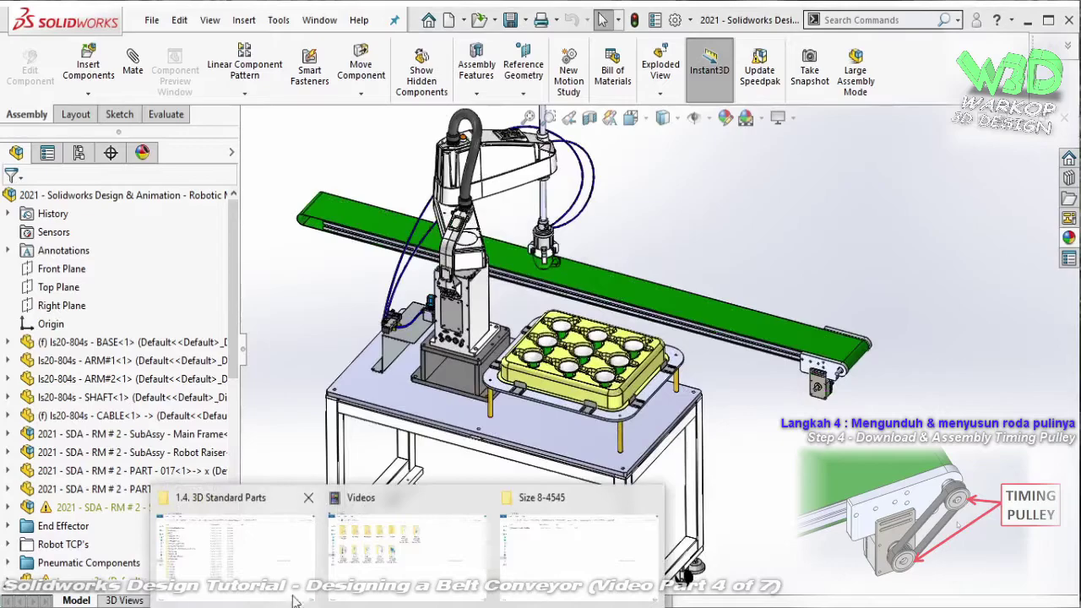
click(250, 562)
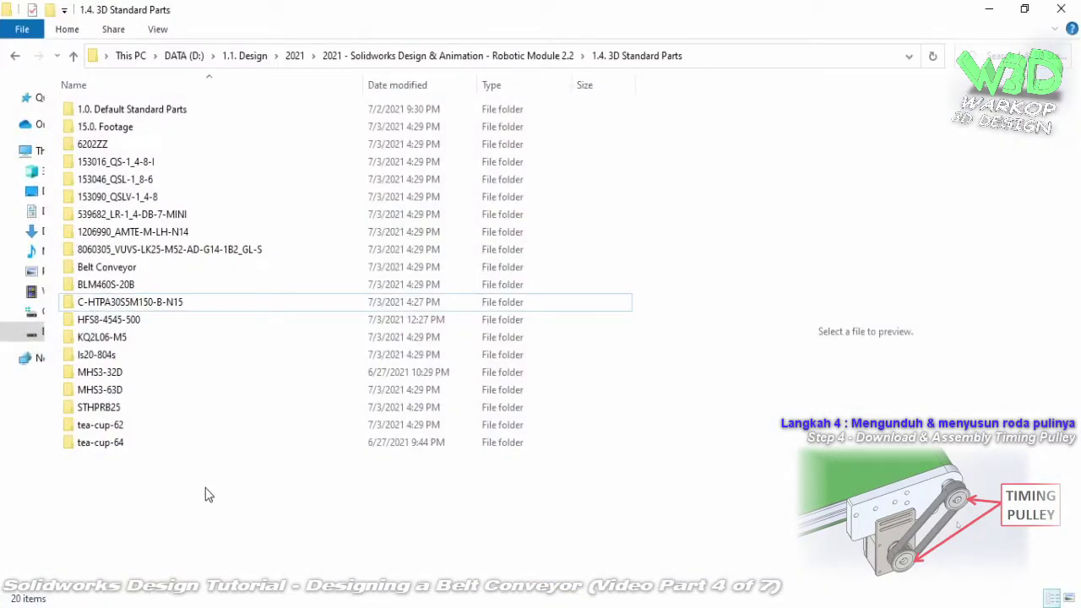
- Import the pulley's .x_t file from the C-HTPA30S5M150-B-N15 folder and show it Shaded With Edges
double_click(118, 303)
drag(148, 111, 824, 583)
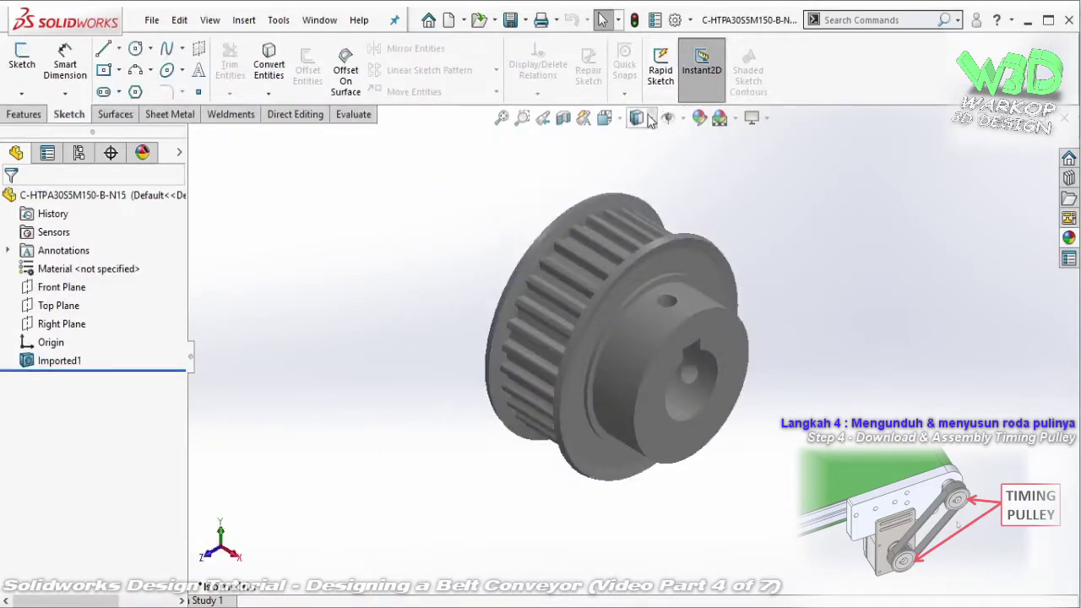
click(651, 120)
click(638, 142)
middle_drag(717, 201, 705, 369)
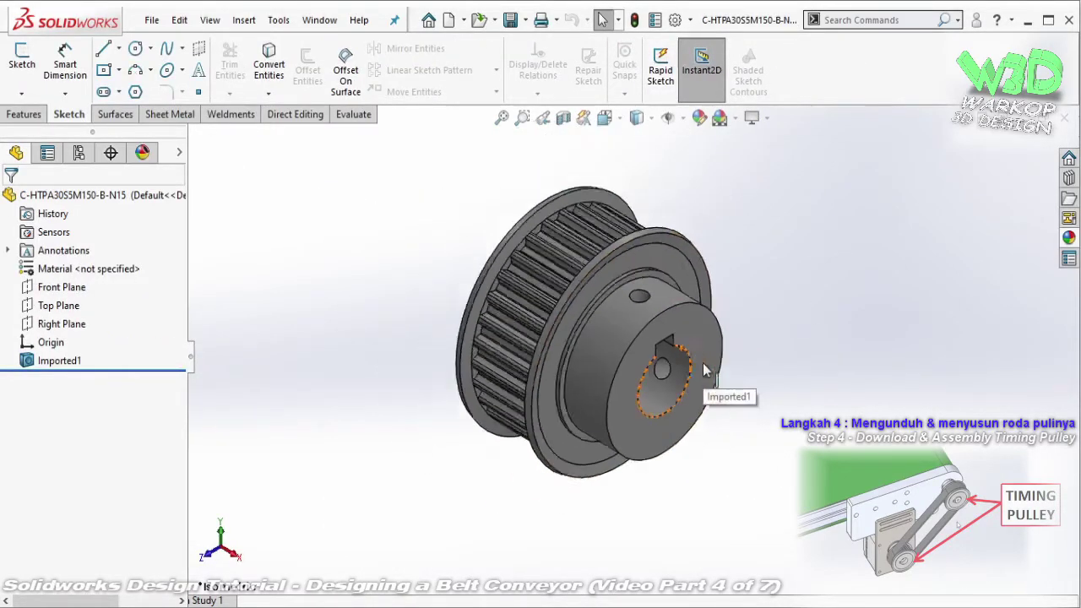
scroll(705, 369, up, 2)
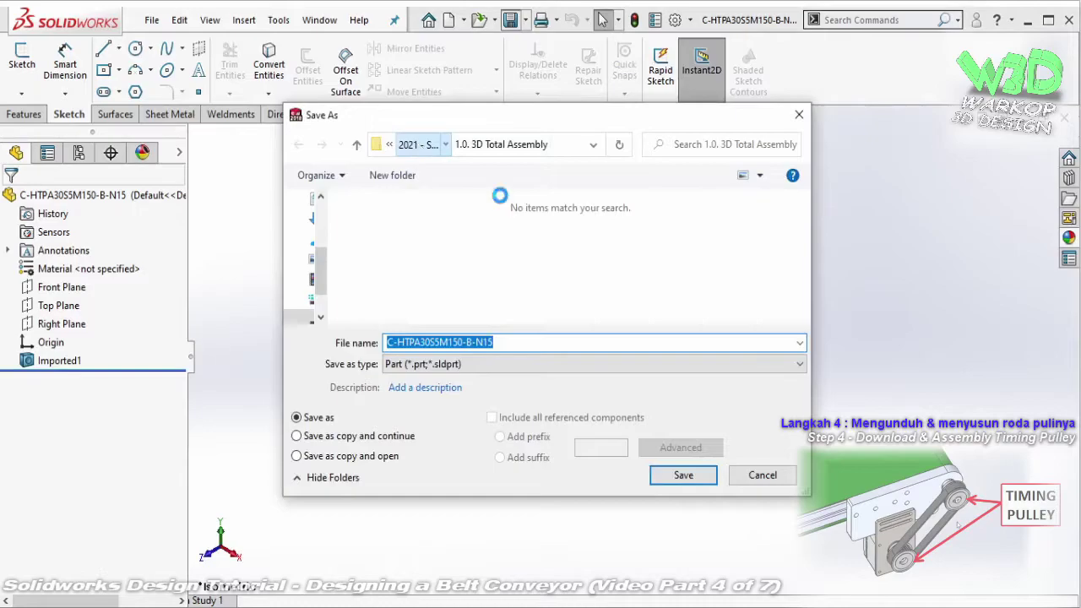
- Save the part into the 1.4. 3D Standard Parts\C-HTPA30S5M150-B-N15 folder
double_click(439, 290)
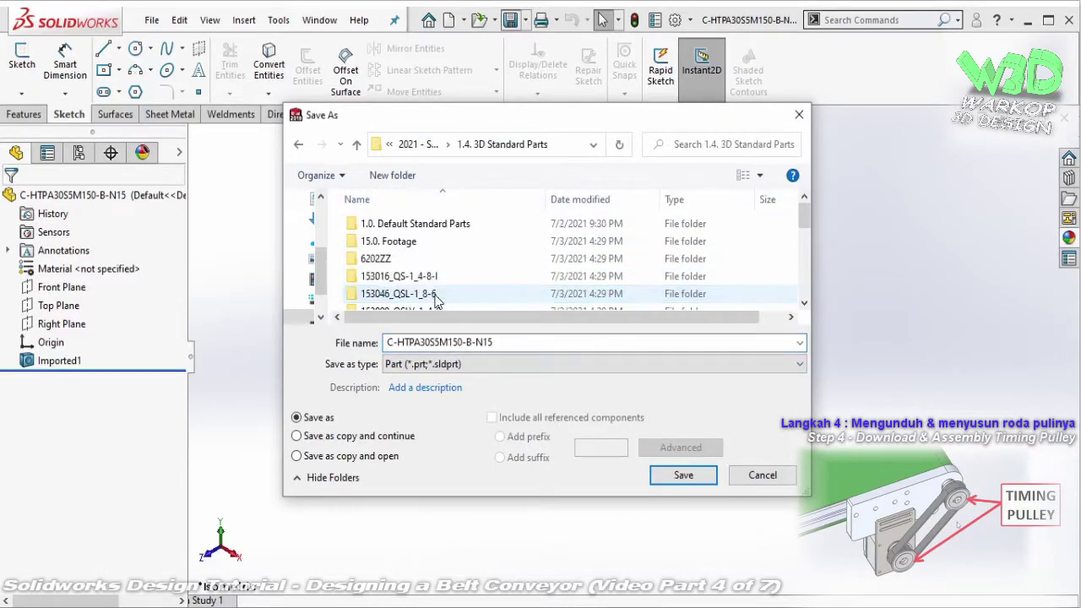
scroll(439, 293, down, 1)
scroll(439, 293, down, 1)
scroll(439, 293, down, 1)
click(442, 267)
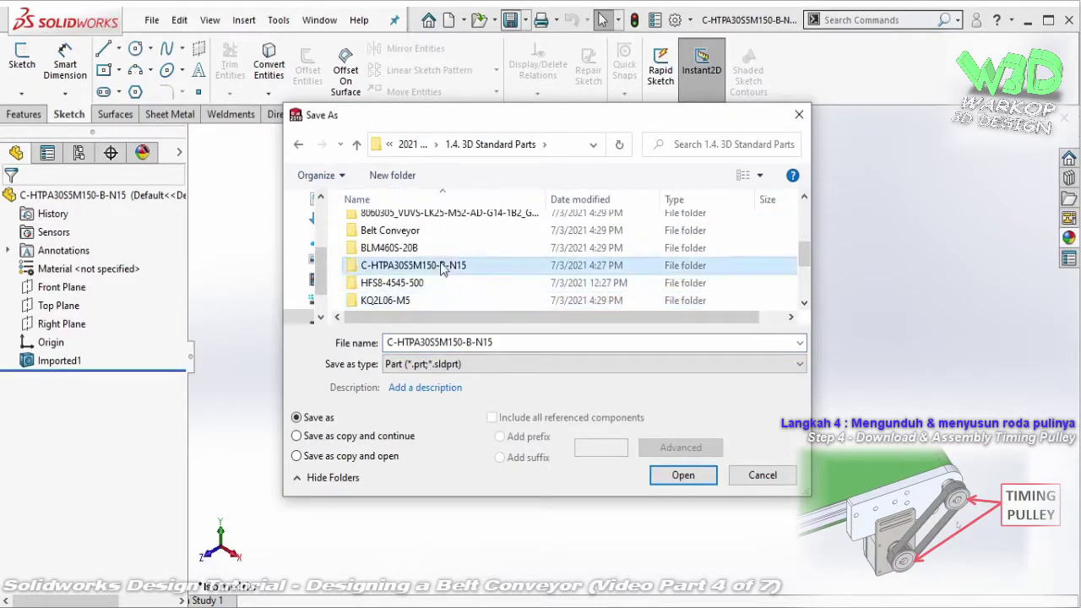
double_click(442, 267)
click(678, 477)
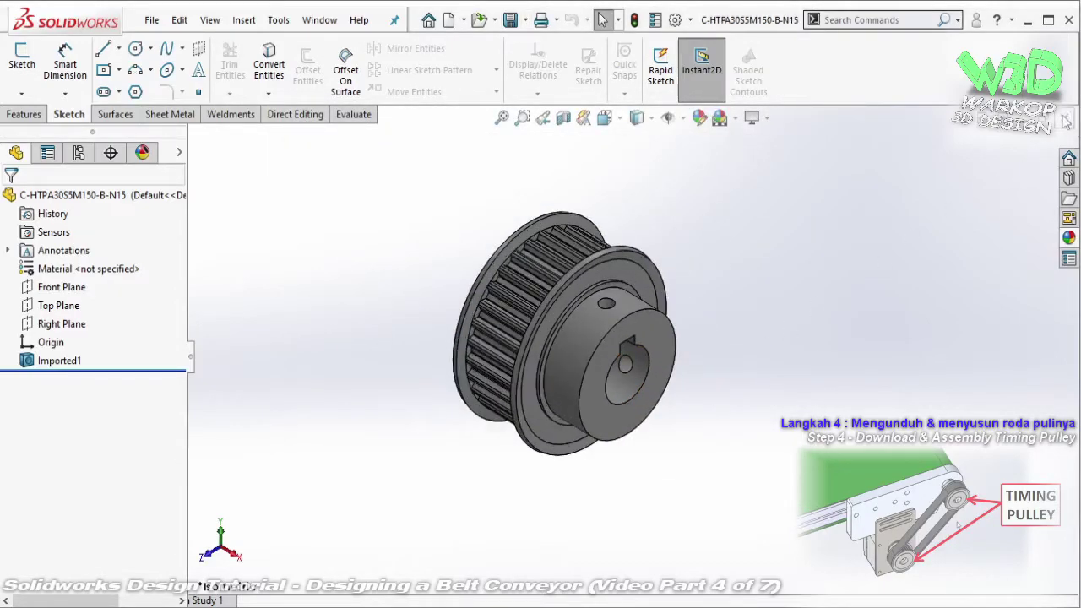
- Insert the saved pulley .SLDPRT into the conveyor assembly near the conveyor end
key(ctrl+Tab)
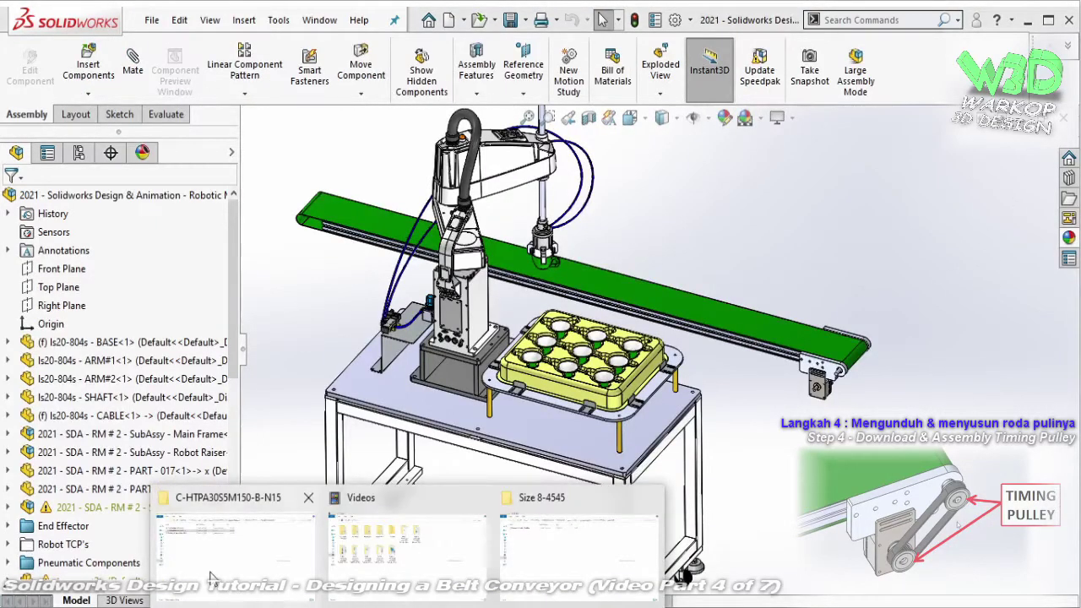
click(211, 577)
click(174, 109)
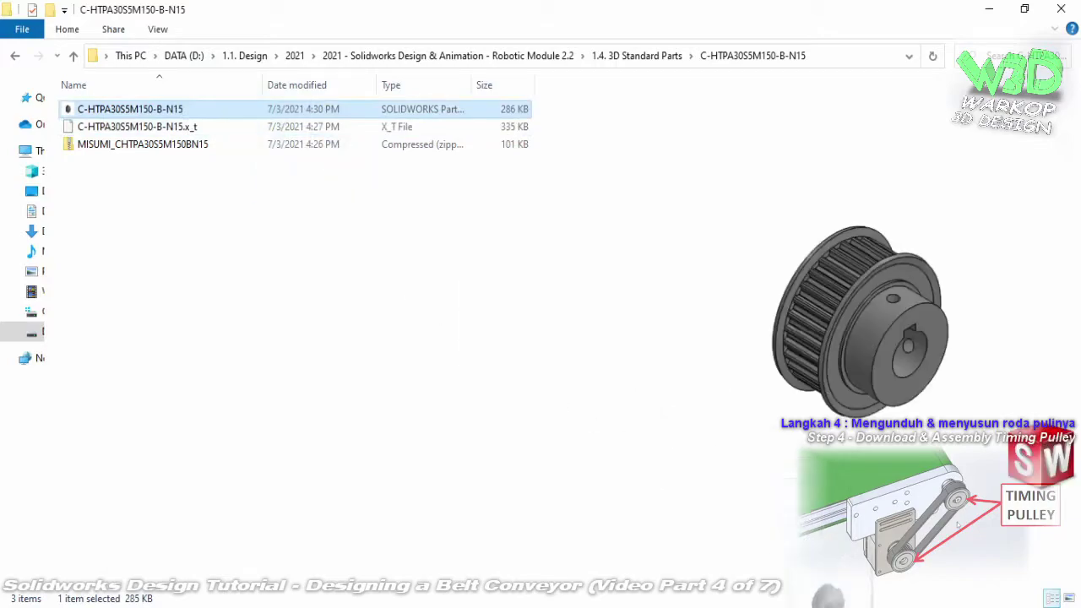
drag(828, 596, 760, 483)
drag(782, 396, 785, 393)
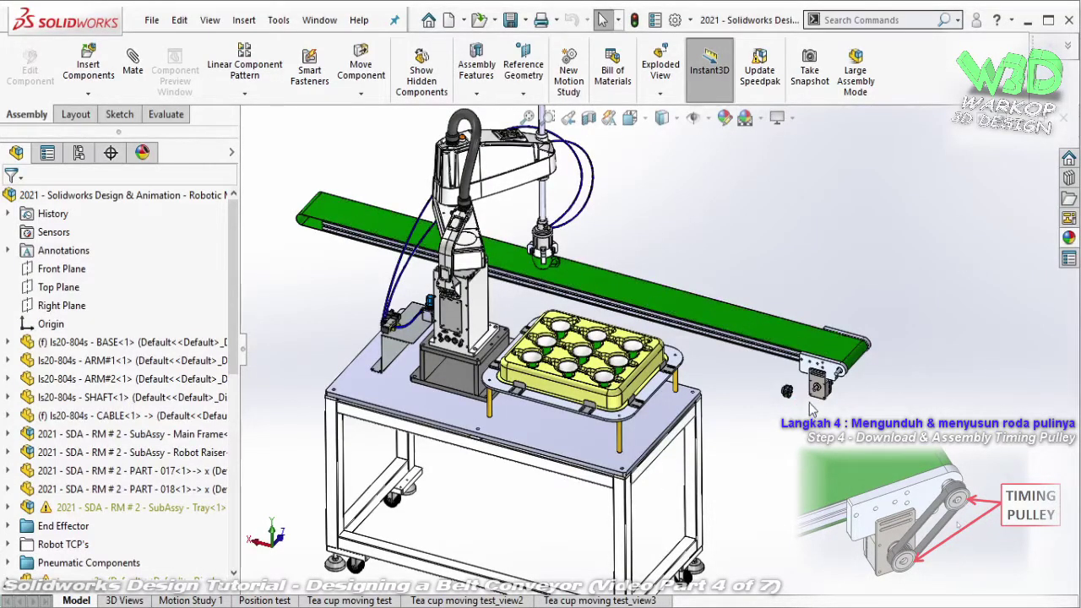
- Zoom to the motor and rotate the pulley so its bore faces the motor shaft
scroll(809, 408, down, 2)
scroll(760, 397, down, 3)
scroll(683, 384, down, 3)
scroll(573, 423, down, 3)
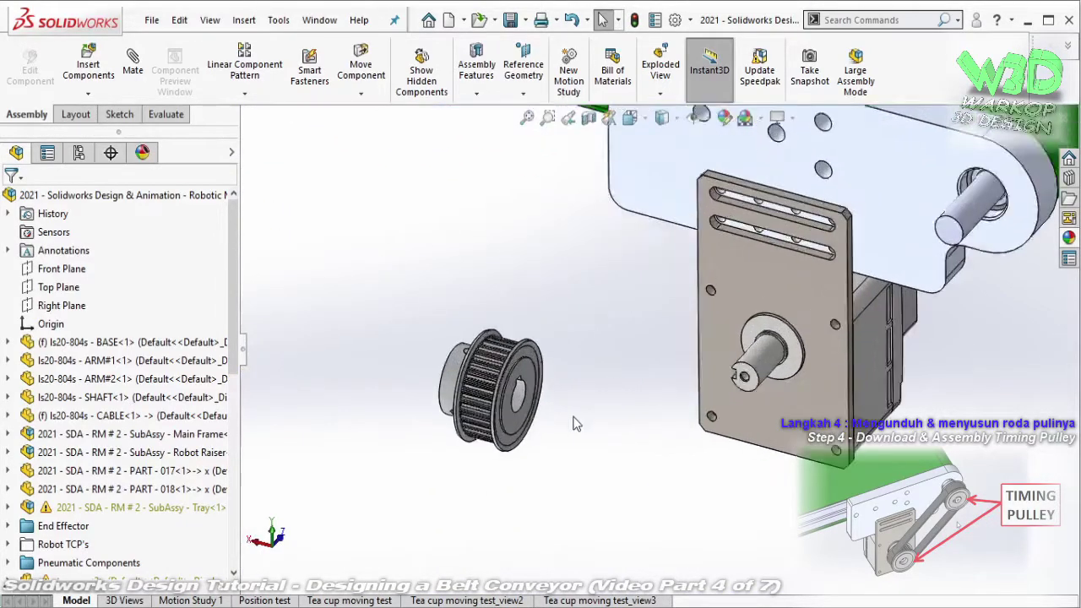
scroll(574, 423, down, 1)
click(361, 94)
click(398, 133)
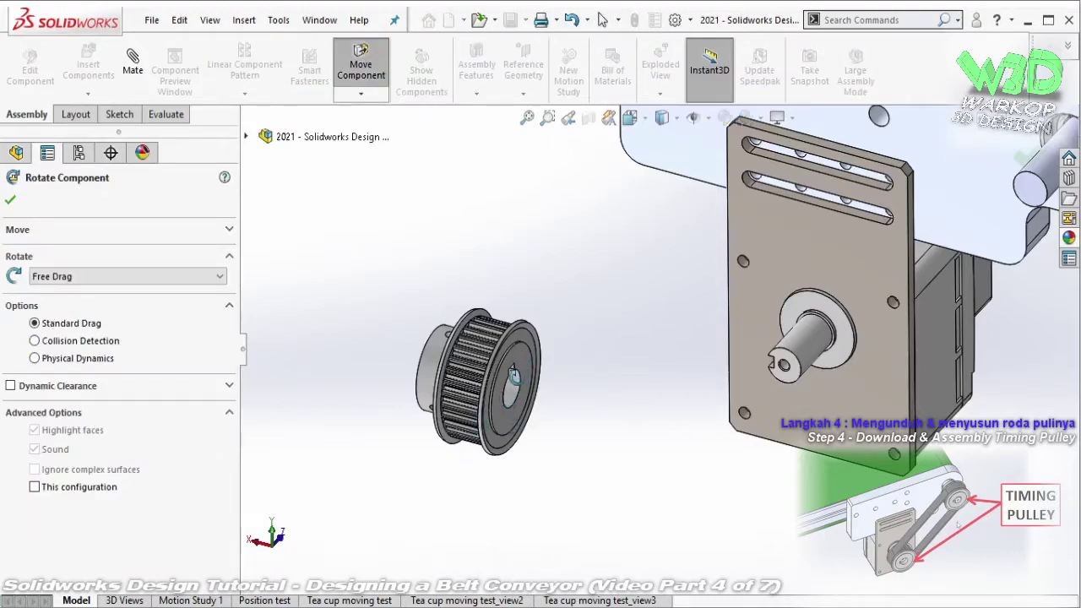
mouse_move(513, 374)
mouse_down()
mouse_move(397, 338)
mouse_move(431, 390)
mouse_up()
key(Escape)
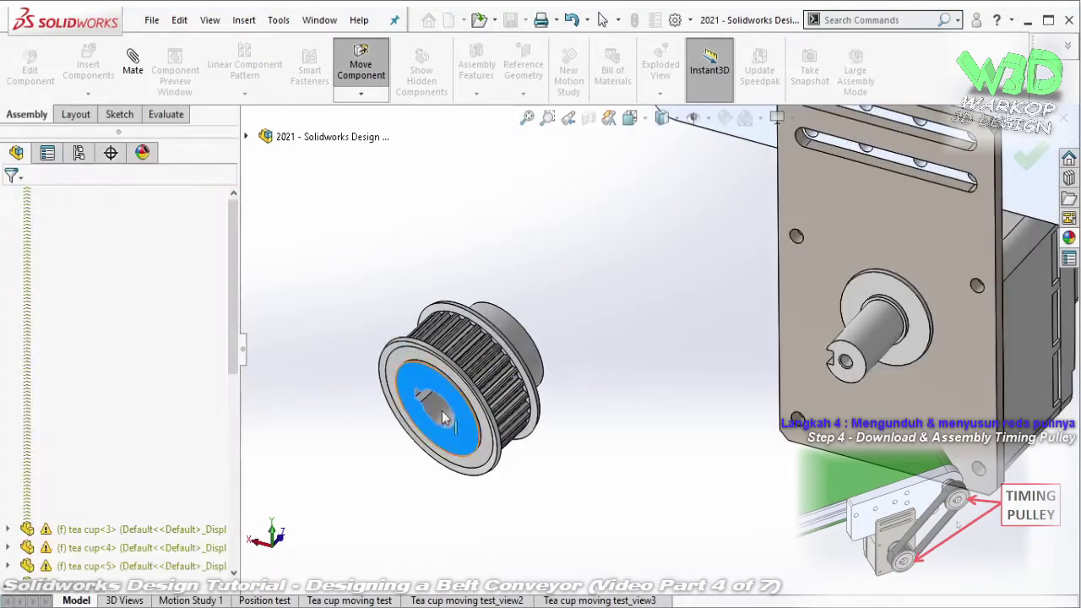
- Mate the pulley bore concentric with the motor shaft
click(532, 418)
click(651, 317)
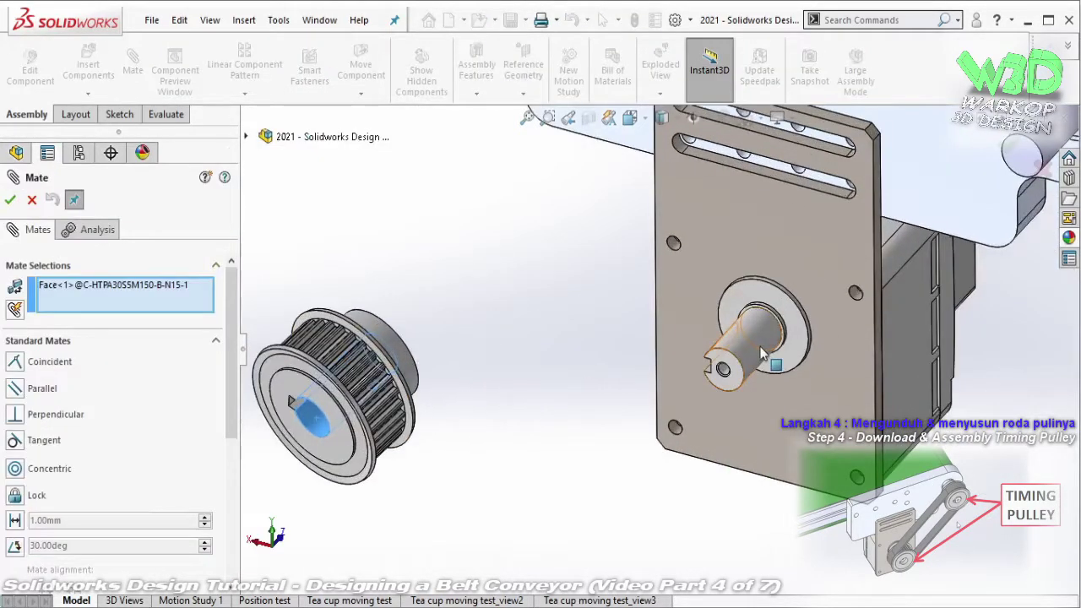
click(763, 354)
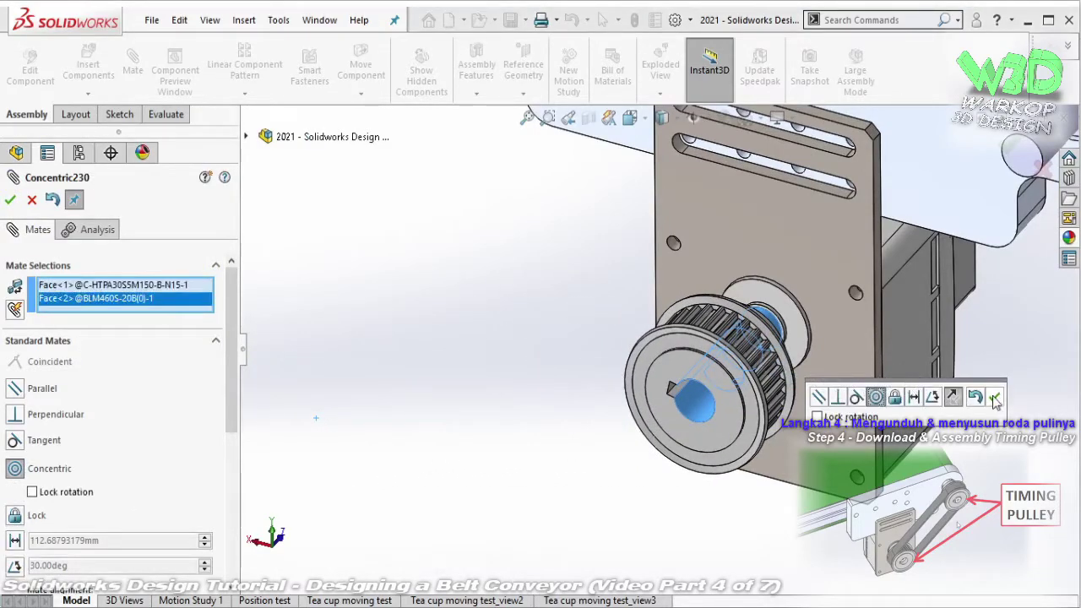
click(996, 401)
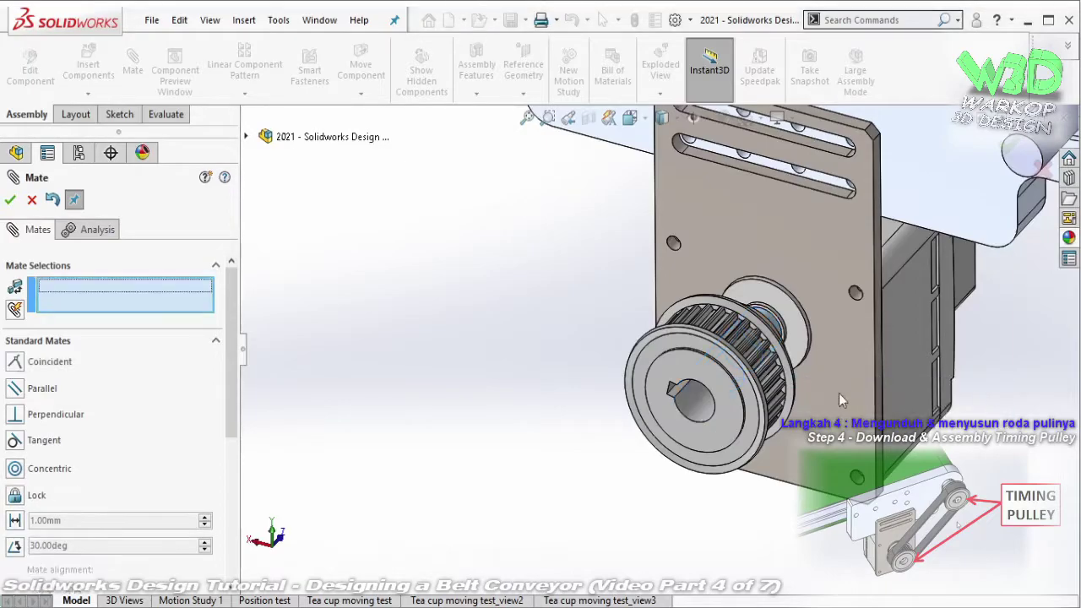
- Slide the pulley up the shaft and mate its hub face coincident with the shaft shoulder
scroll(725, 307, down, 2)
scroll(725, 307, down, 2)
middle_drag(725, 301, 818, 332)
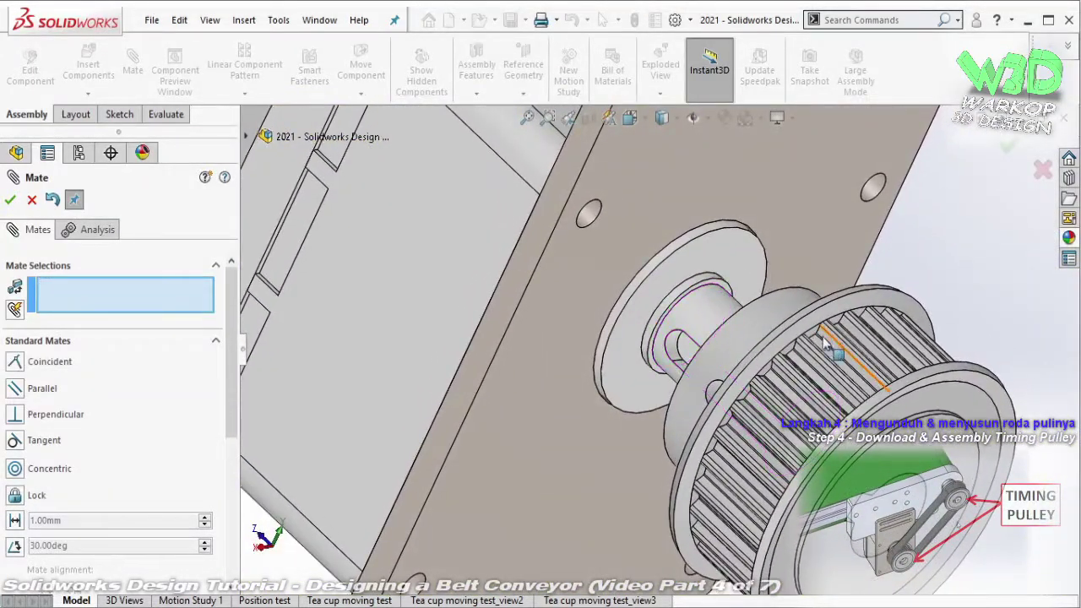
mouse_move(817, 332)
middle_down()
mouse_move(724, 443)
mouse_move(782, 353)
middle_up()
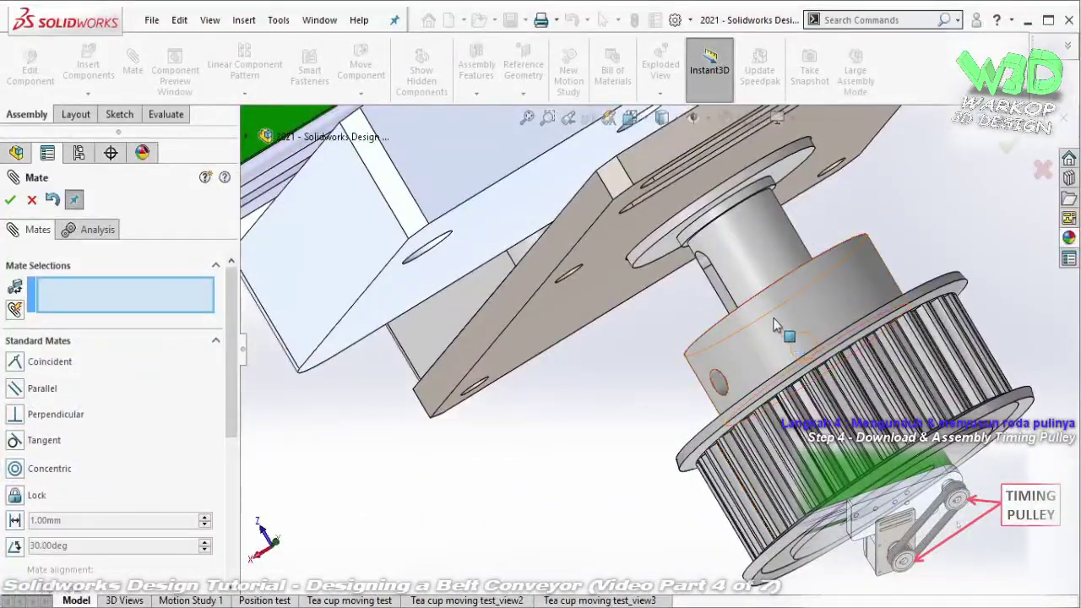
mouse_move(777, 327)
mouse_down()
mouse_move(735, 238)
mouse_move(739, 250)
mouse_up()
mouse_move(738, 249)
middle_down()
mouse_move(720, 213)
mouse_move(562, 123)
mouse_move(564, 138)
mouse_move(747, 178)
mouse_move(775, 237)
middle_up()
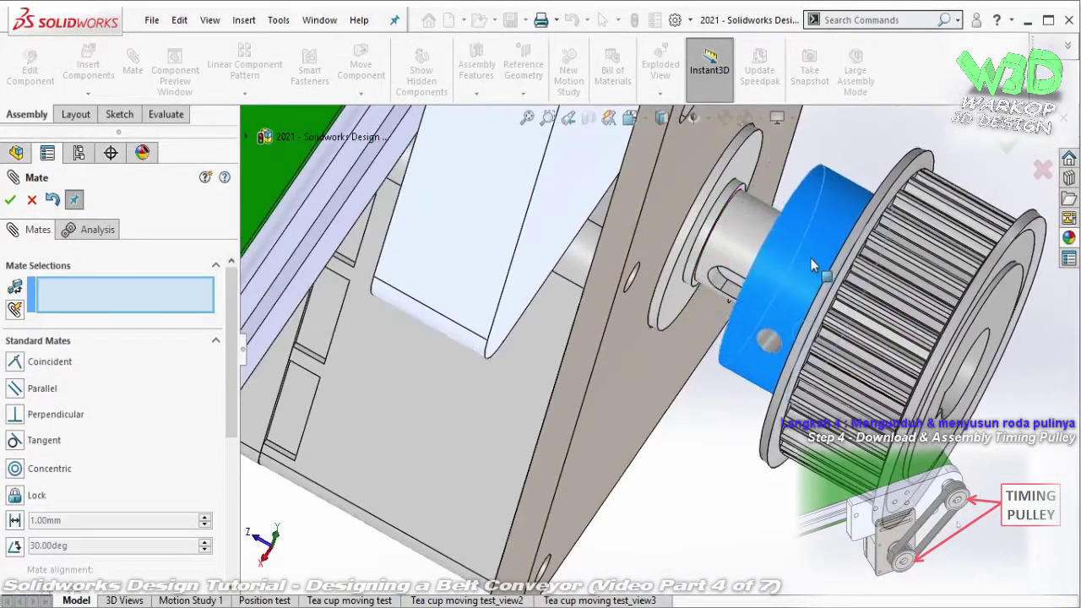
scroll(764, 228, down, 3)
scroll(747, 219, down, 3)
click(731, 211)
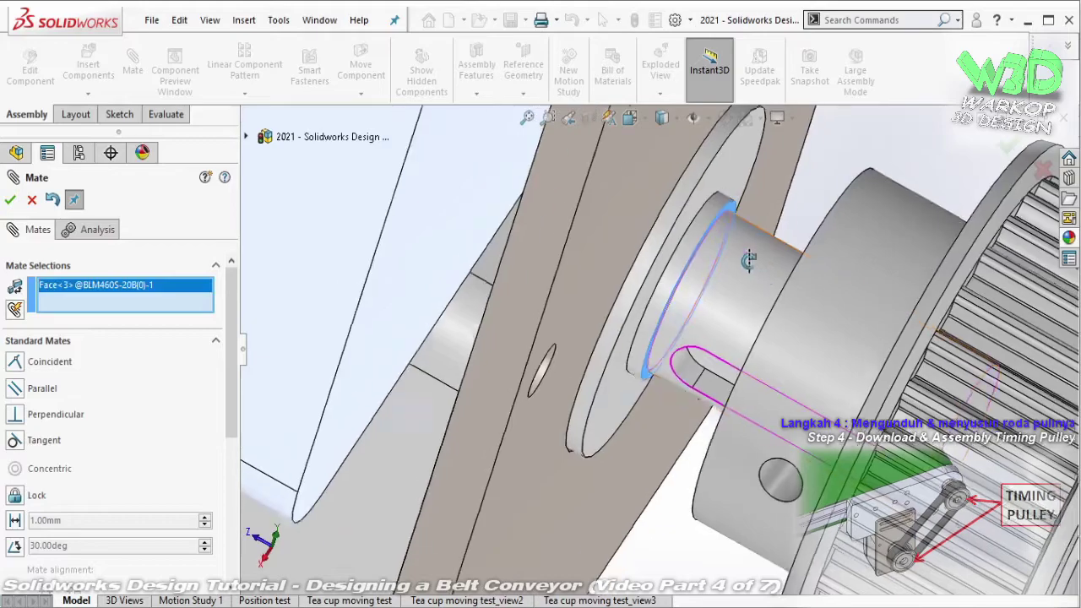
middle_drag(731, 211, 815, 245)
click(815, 242)
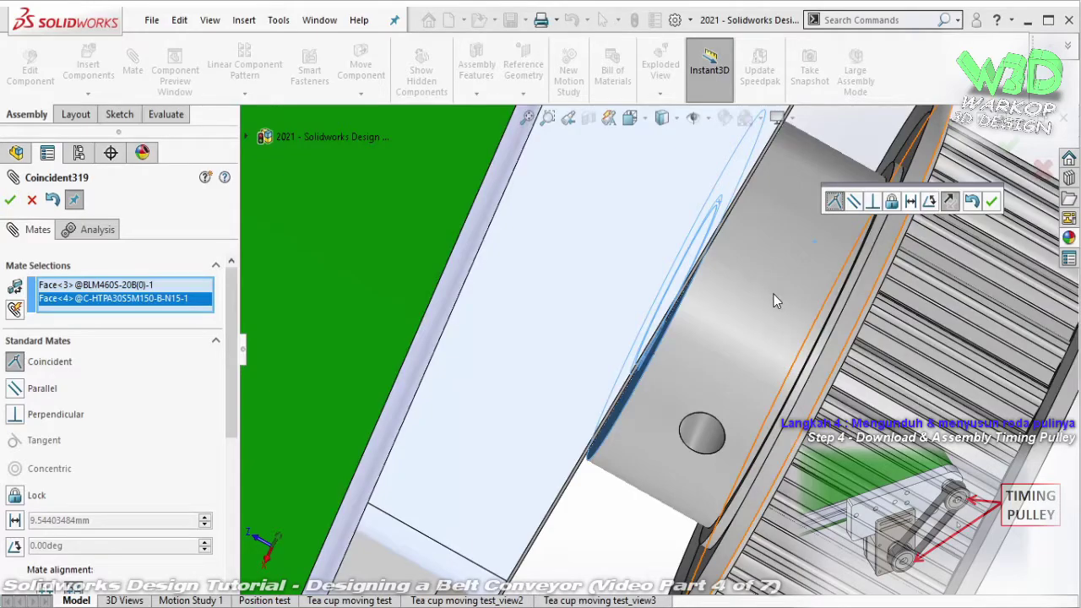
mouse_move(777, 292)
middle_down()
mouse_move(788, 268)
mouse_move(929, 241)
middle_up()
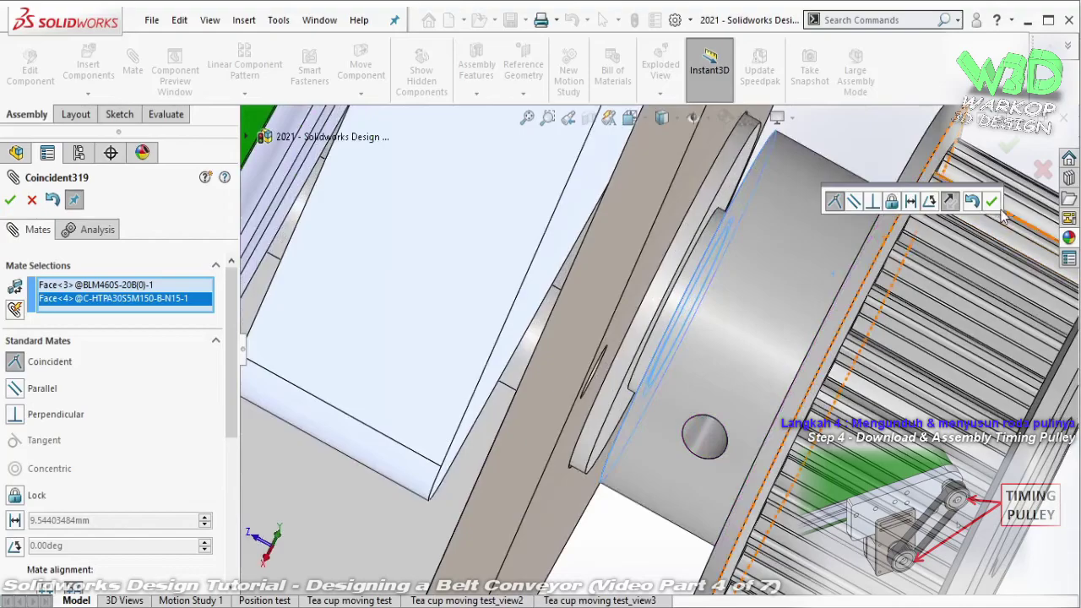
click(991, 201)
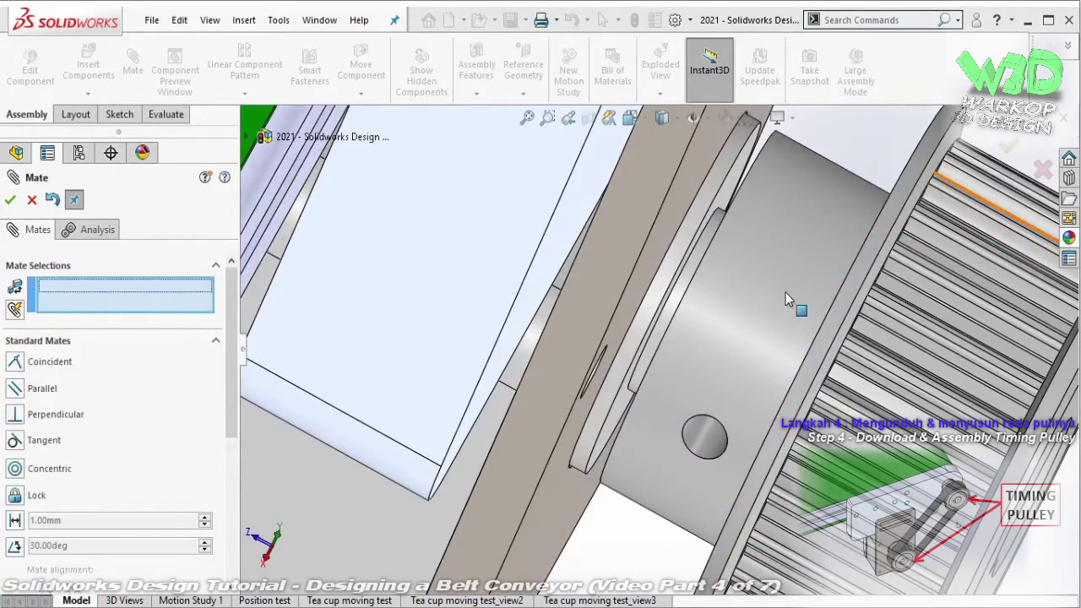
- Add a parallel mate between the shaft key's side face and the pulley keyway face
mouse_move(785, 292)
middle_down()
mouse_move(735, 291)
mouse_move(737, 369)
middle_up()
scroll(737, 369, down, 3)
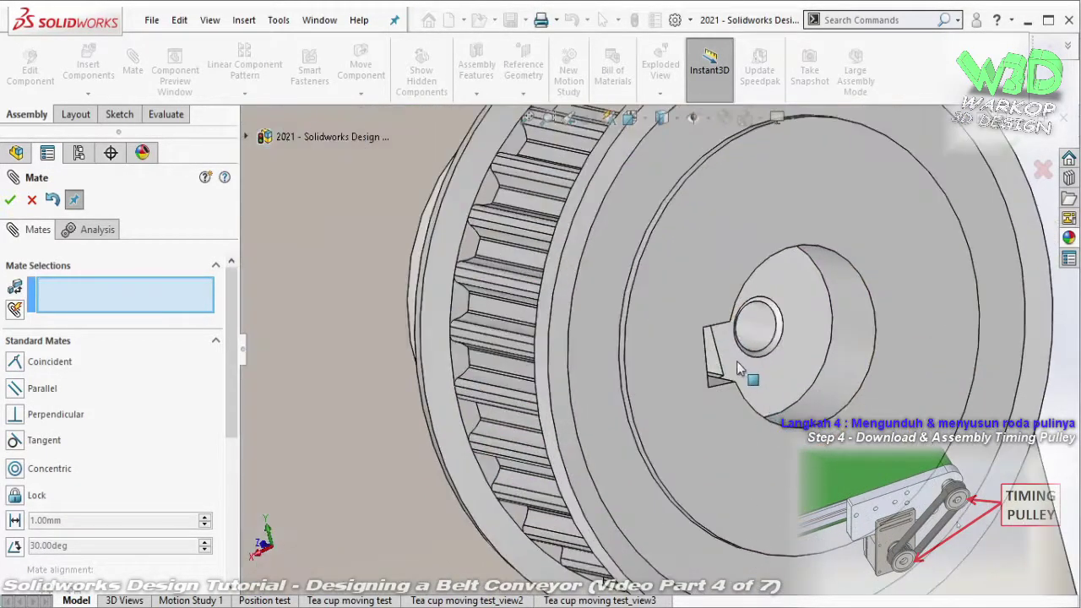
click(714, 361)
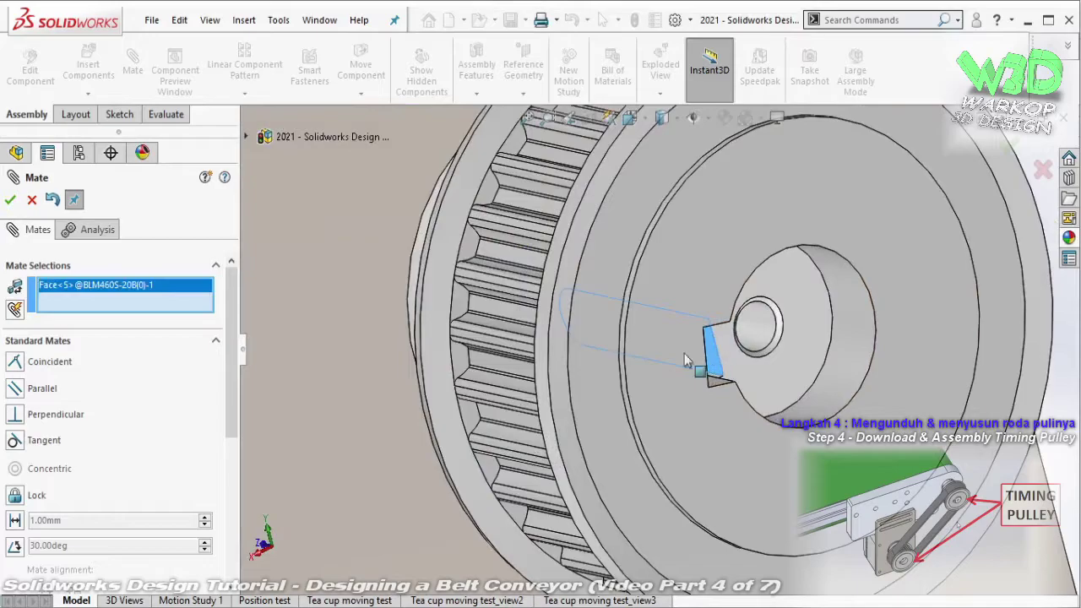
click(42, 389)
middle_drag(642, 338, 688, 353)
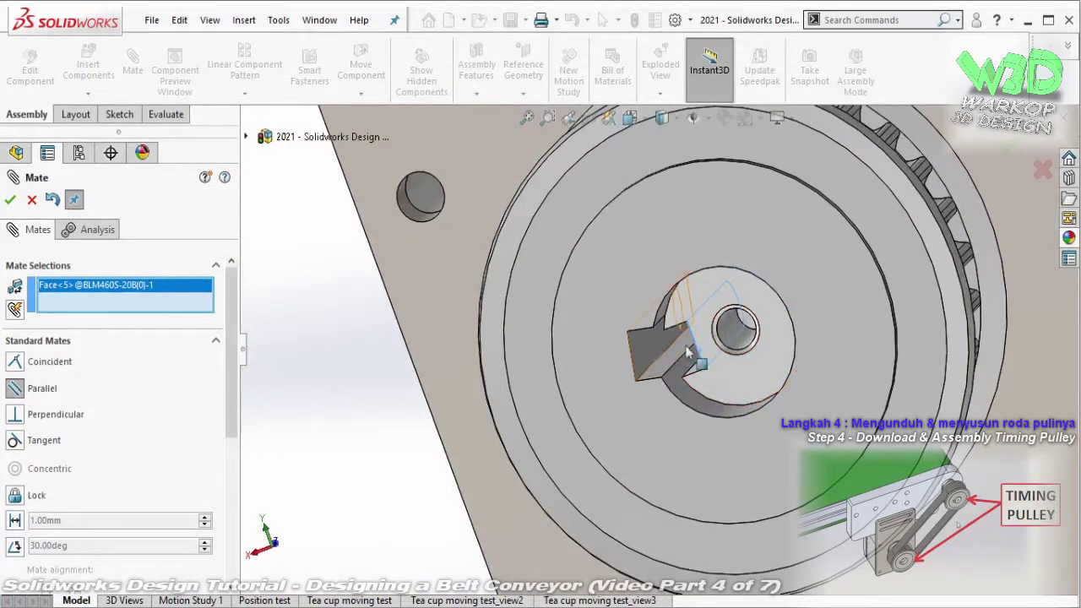
click(688, 353)
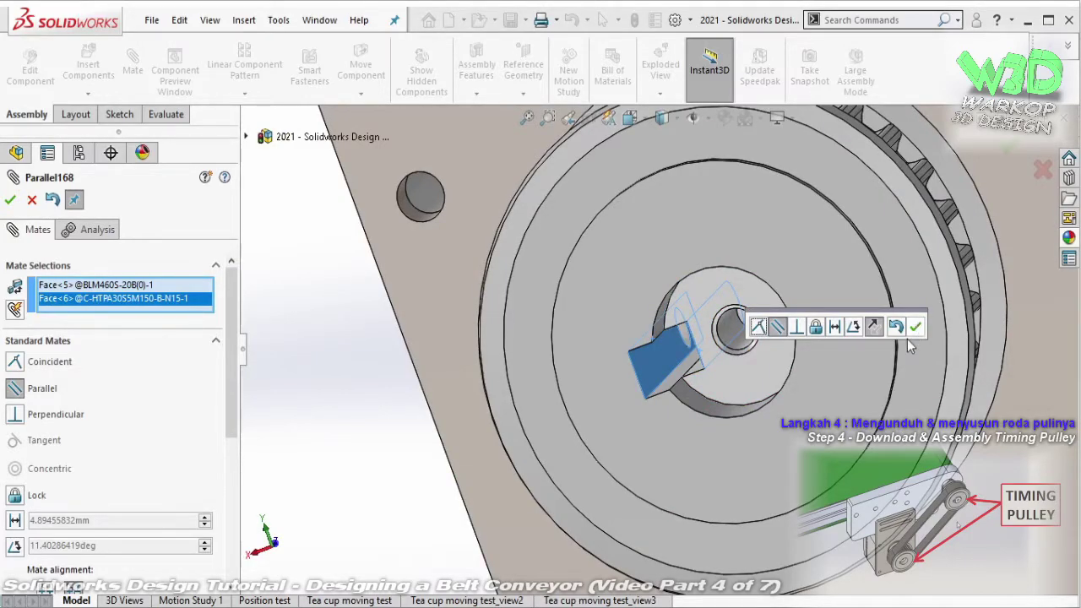
click(916, 326)
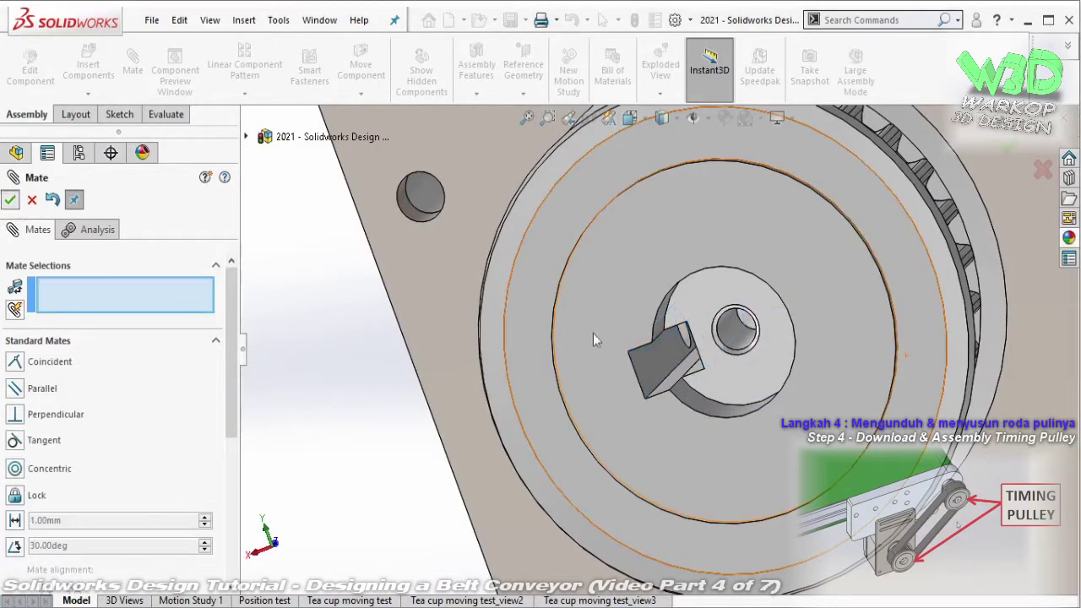
- Ctrl-drag a second timing pulley into the assembly and drop it beside the upper roller shaft
key(Escape)
mouse_move(789, 364)
middle_down()
mouse_move(727, 353)
mouse_move(752, 371)
mouse_move(732, 342)
mouse_move(667, 338)
mouse_move(618, 229)
mouse_move(643, 240)
mouse_move(649, 347)
middle_up()
scroll(754, 377, up, 3)
scroll(648, 346, down, 3)
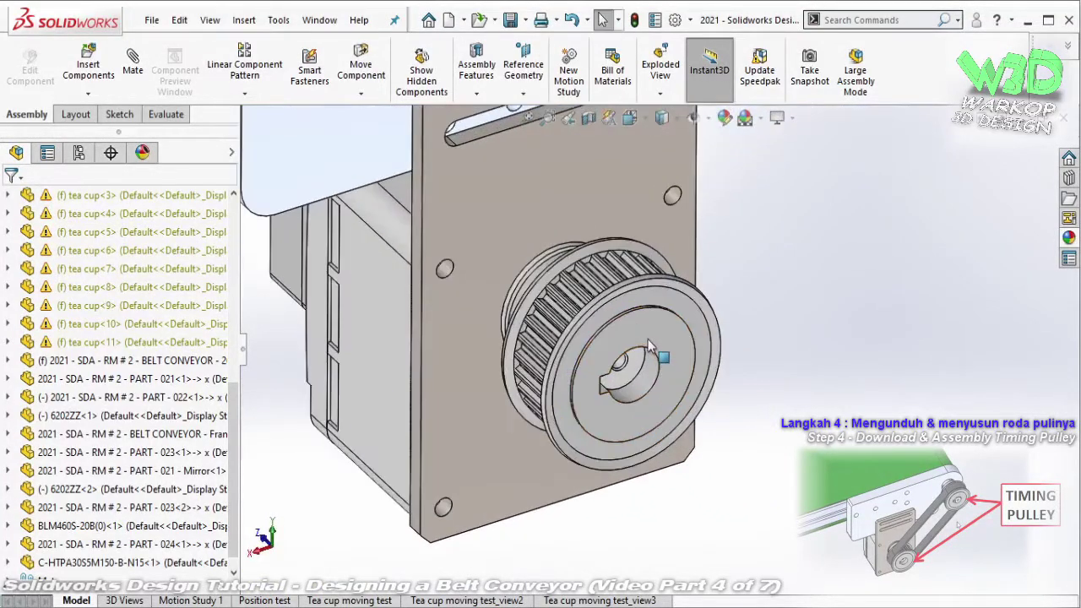
scroll(649, 346, up, 5)
middle_drag(715, 268, 695, 328)
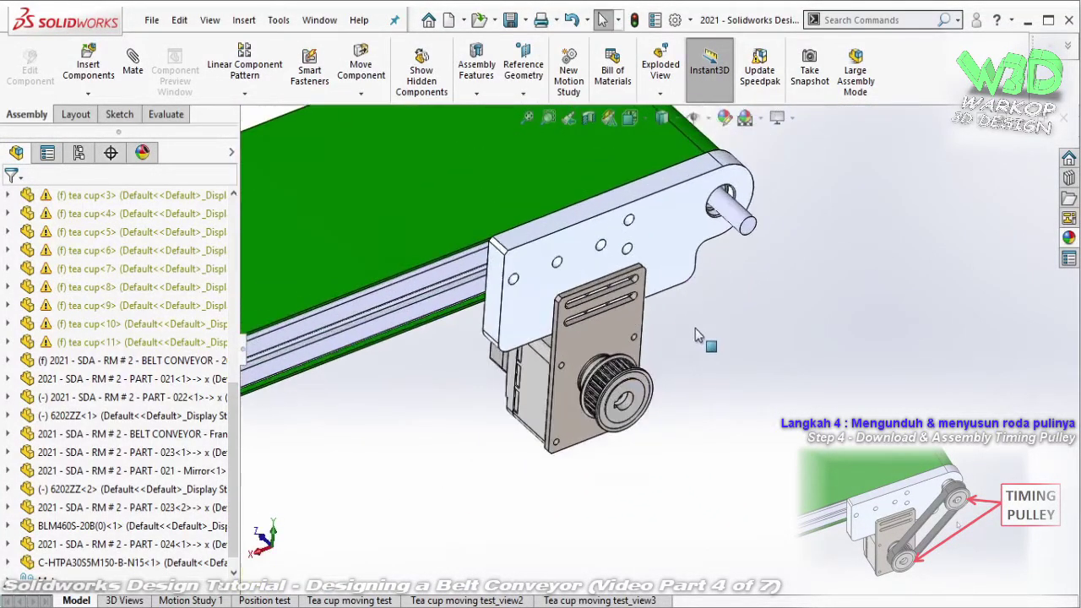
drag(733, 352, 835, 261)
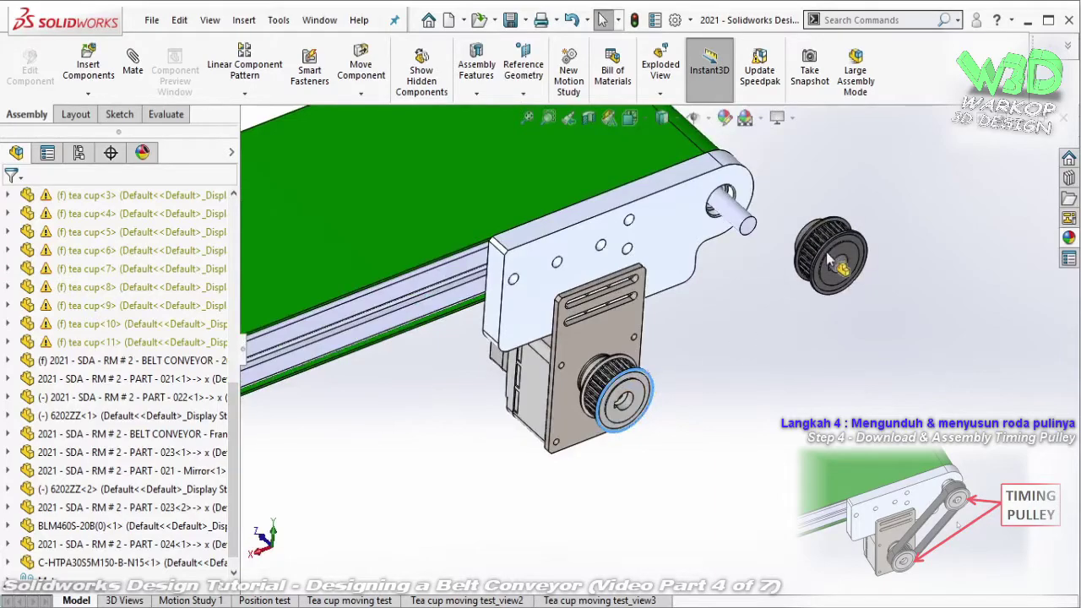
scroll(833, 264, down, 2)
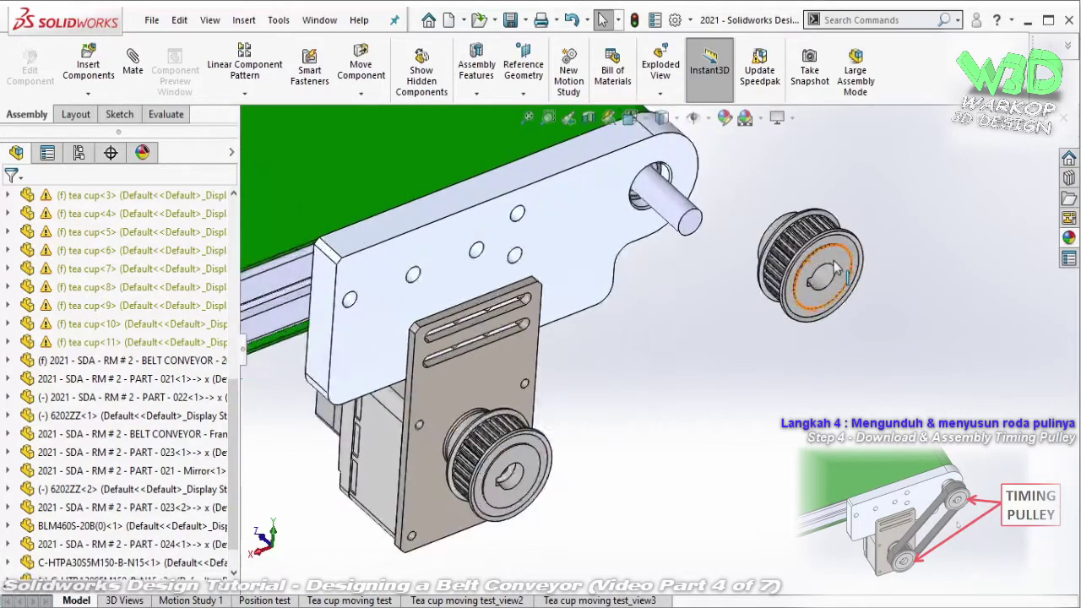
scroll(833, 264, down, 2)
click(818, 282)
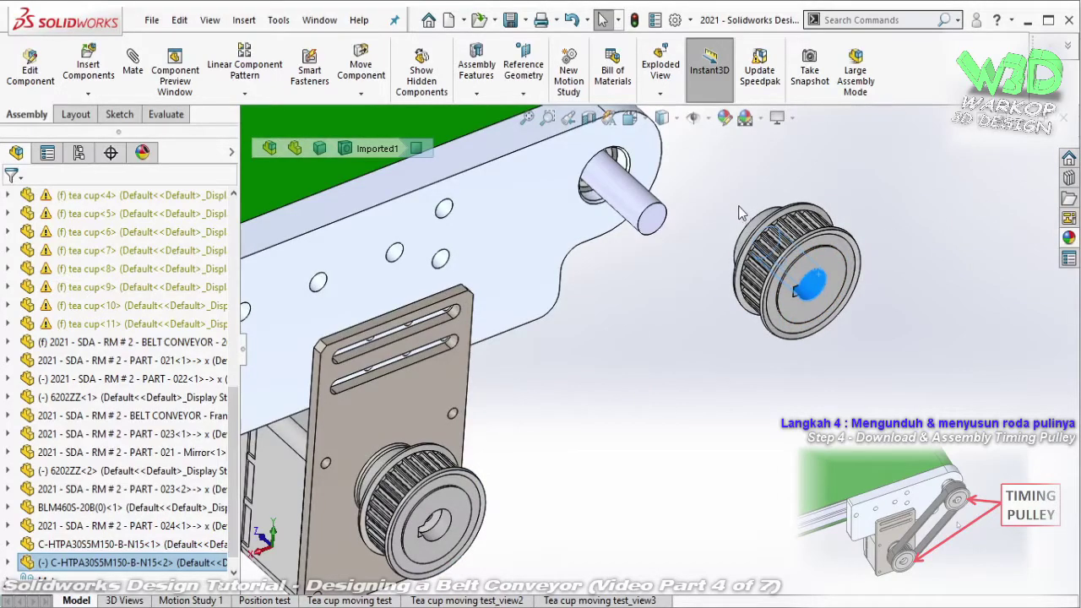
- Make the new pulley's bore concentric with the upper shaft
click(709, 203)
click(644, 205)
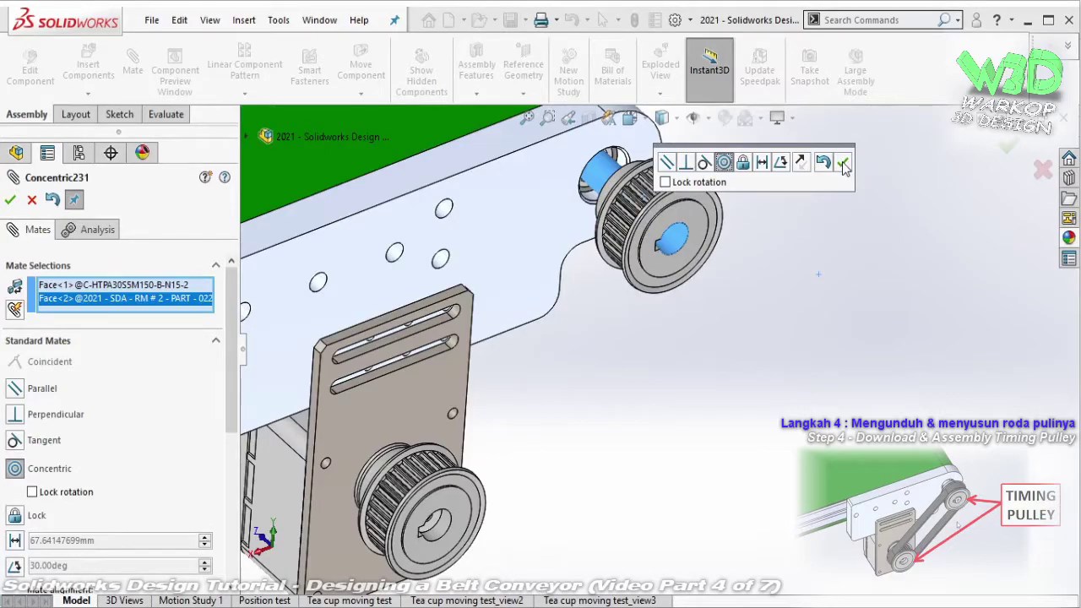
click(843, 164)
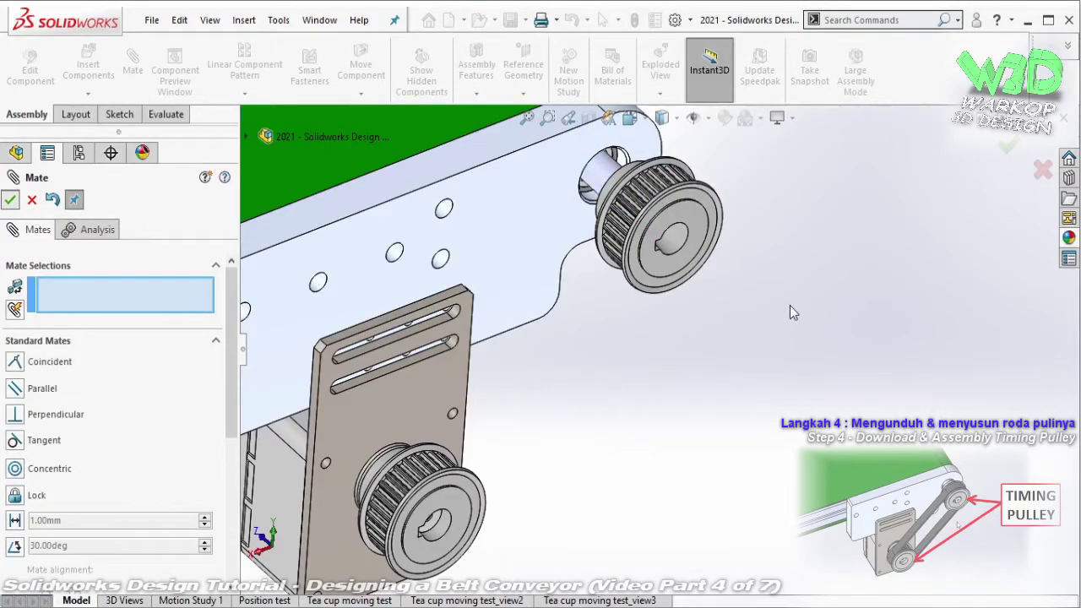
key(Escape)
- Align the new pulley's front face with the lower pulley as a positioning-only coincident
click(699, 226)
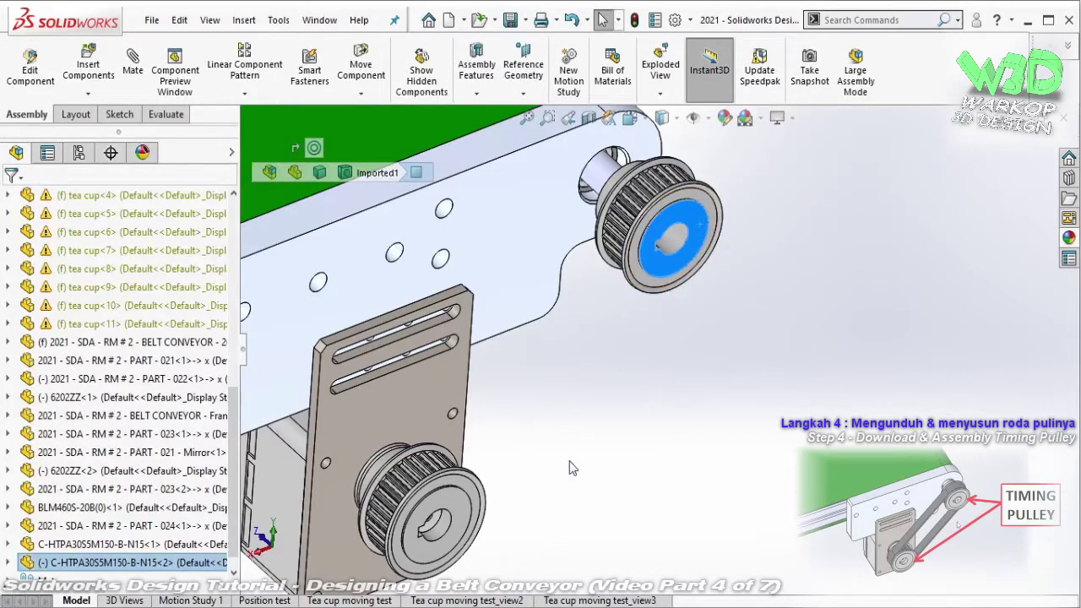
click(461, 514)
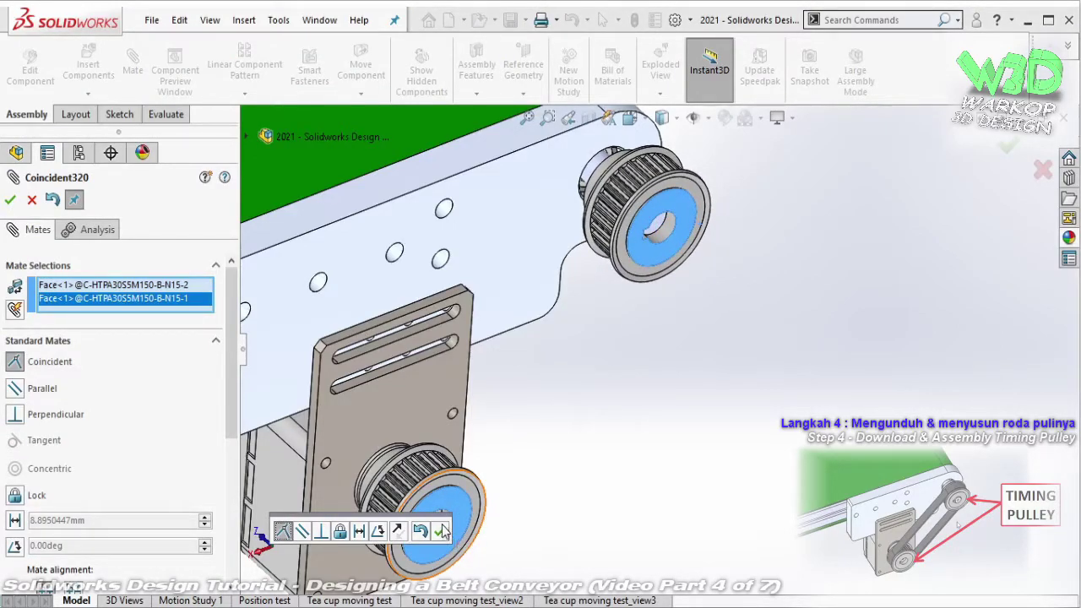
click(442, 530)
scroll(99, 558, down, 3)
scroll(99, 573, down, 2)
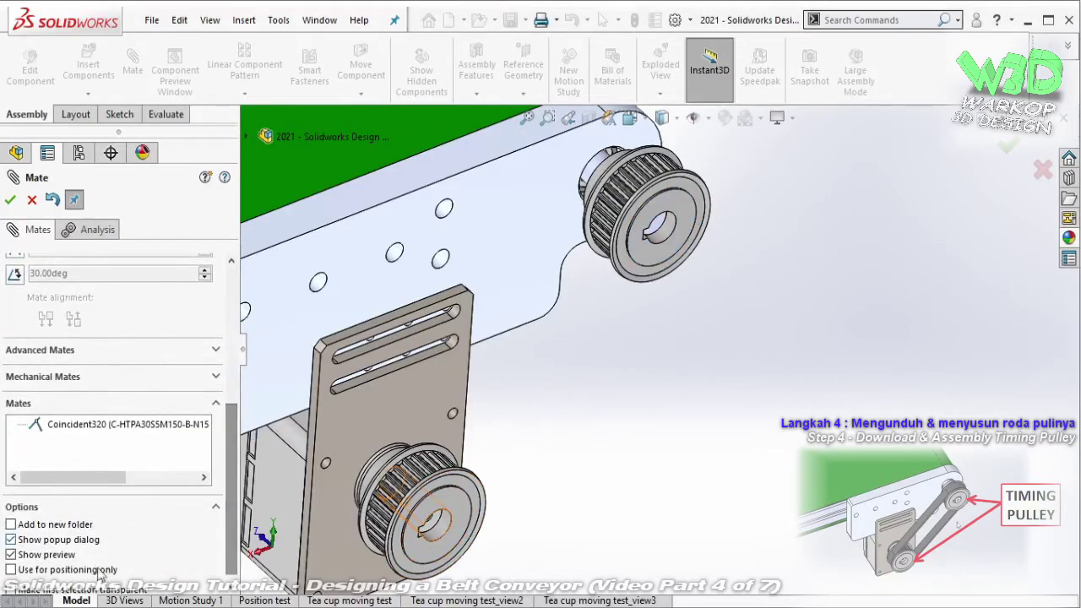
click(16, 204)
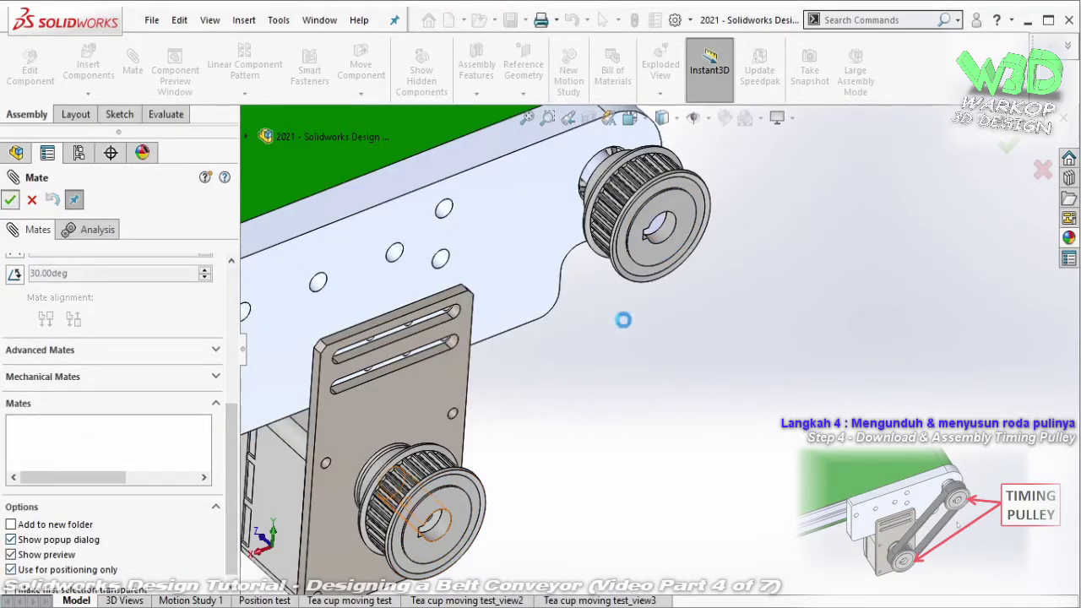
key(Escape)
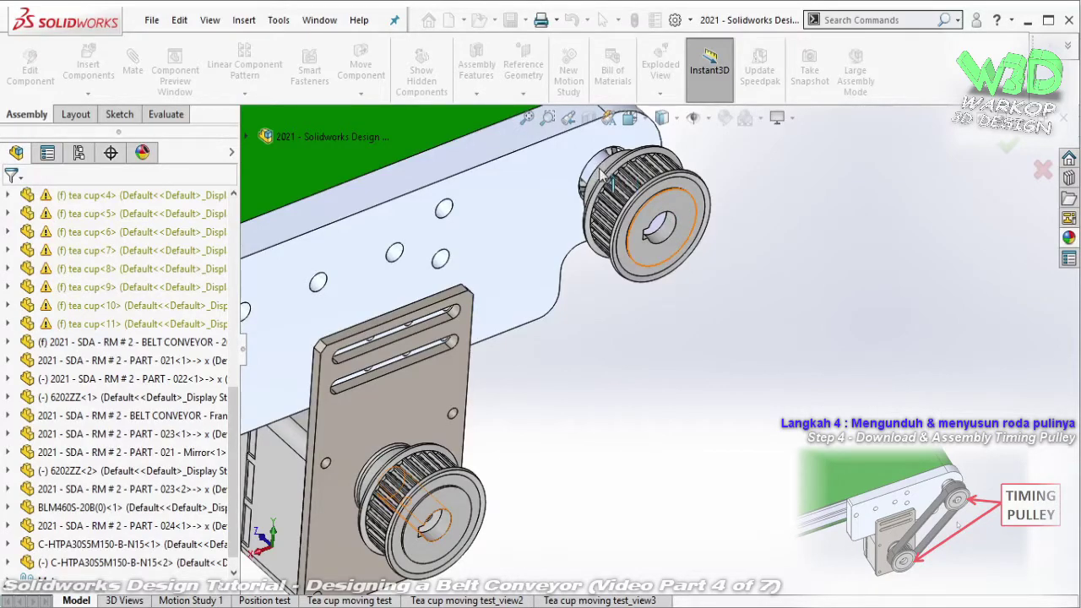
- Add a 42 mm distance mate between the side plate's outer face and the pulley
scroll(601, 173, down, 3)
mouse_move(579, 228)
middle_down()
mouse_move(542, 216)
mouse_move(576, 216)
middle_up()
click(576, 216)
key(s)
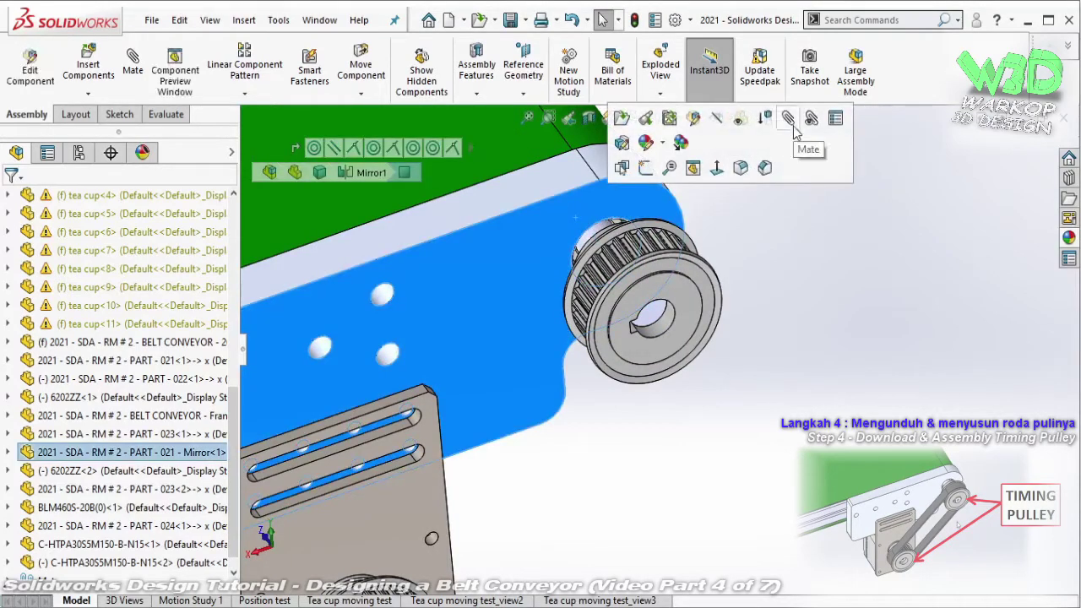
click(790, 122)
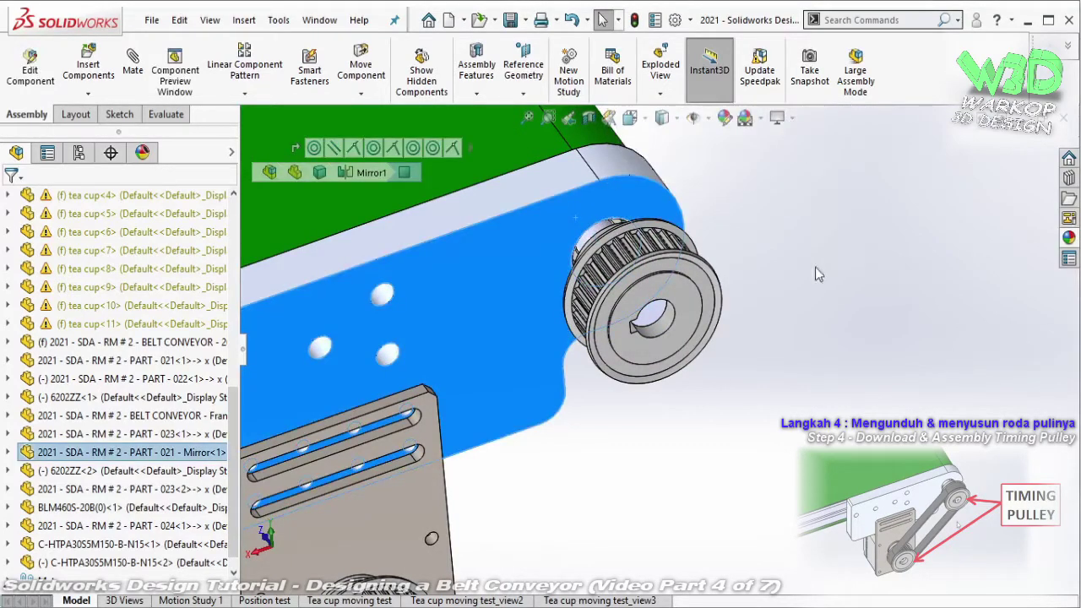
click(675, 297)
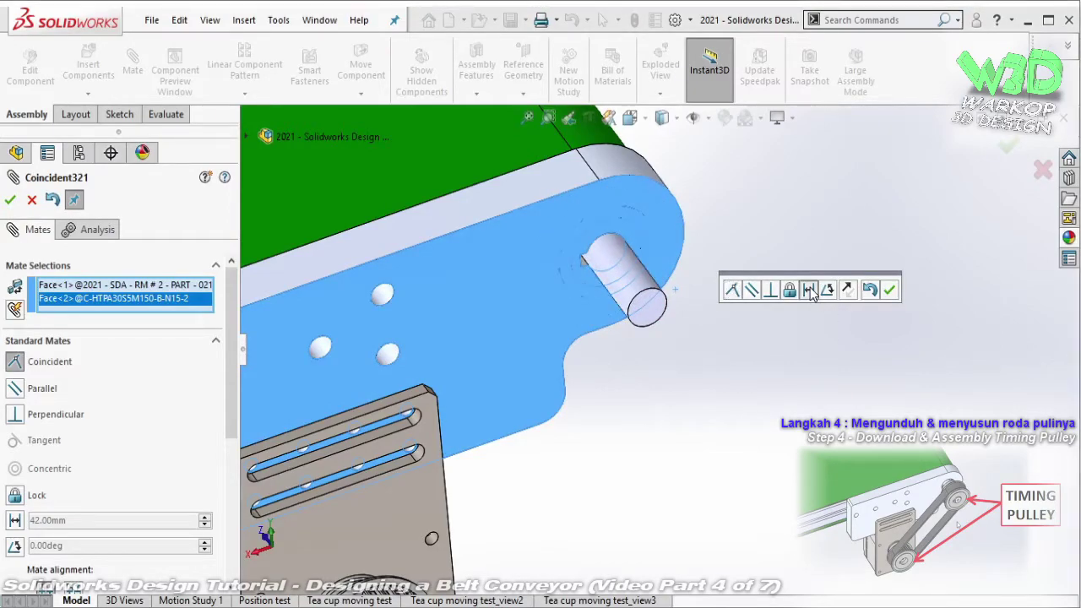
click(809, 290)
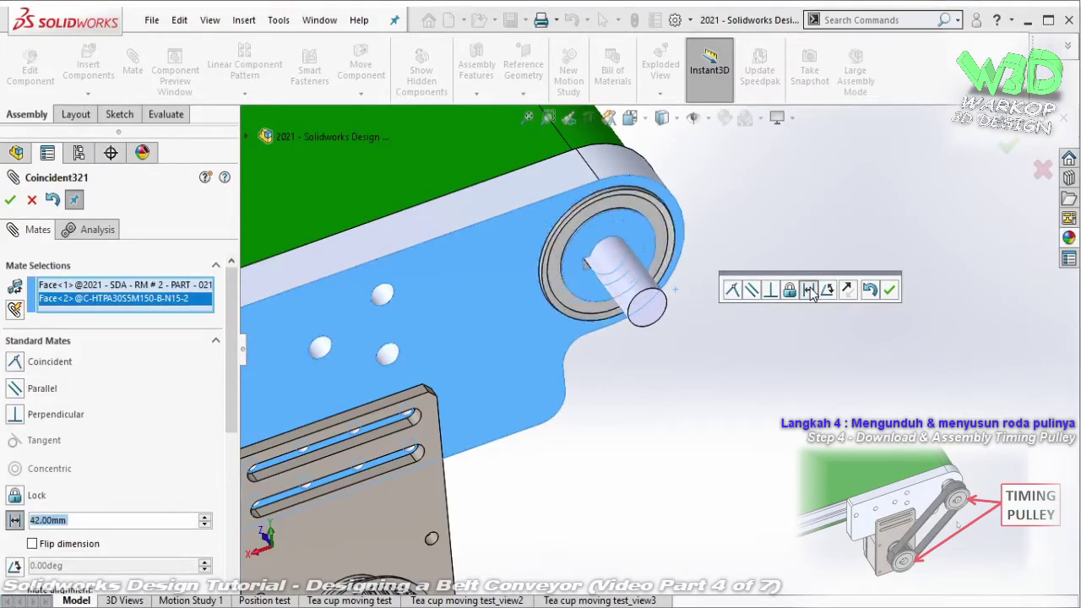
click(891, 291)
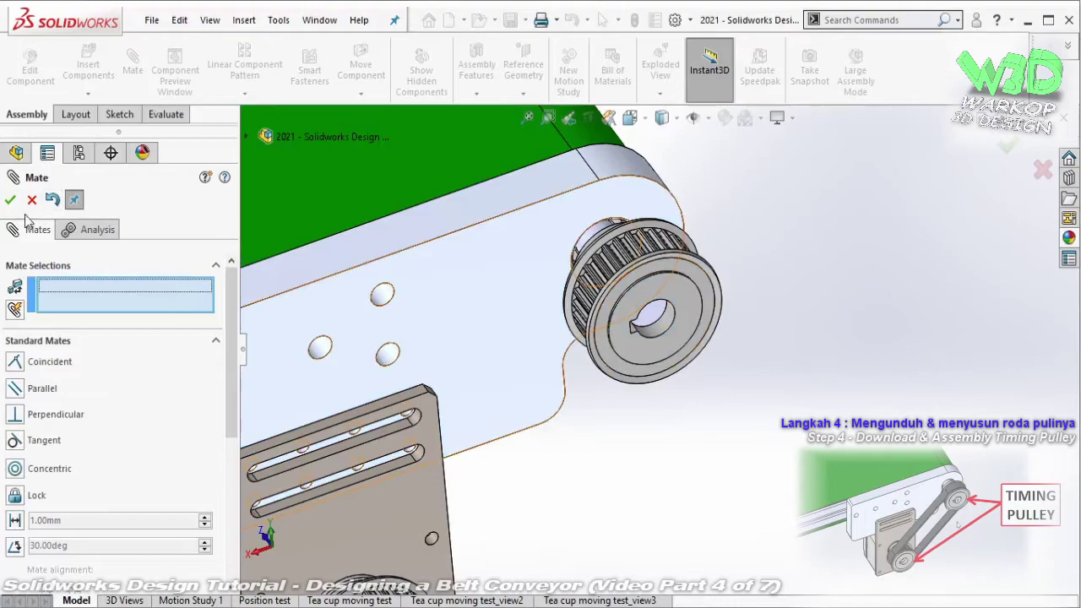
- Measure the pulley bore's keyway edge at 5 mm with Evaluate > Measure, then close it
key(Escape)
scroll(676, 329, down, 2)
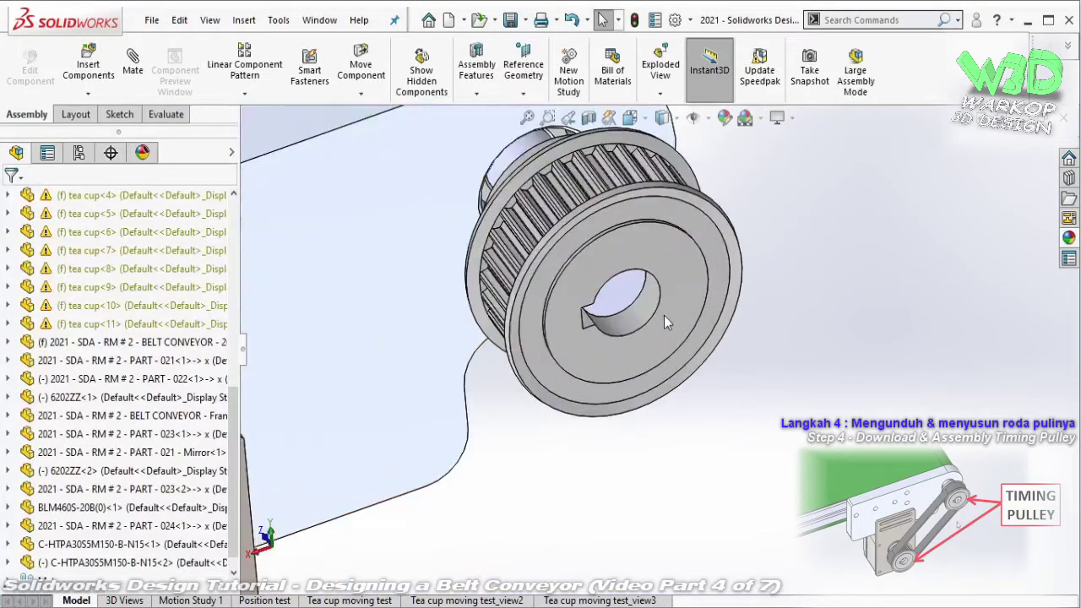
scroll(663, 315, down, 2)
scroll(606, 280, down, 2)
middle_drag(606, 281, 557, 278)
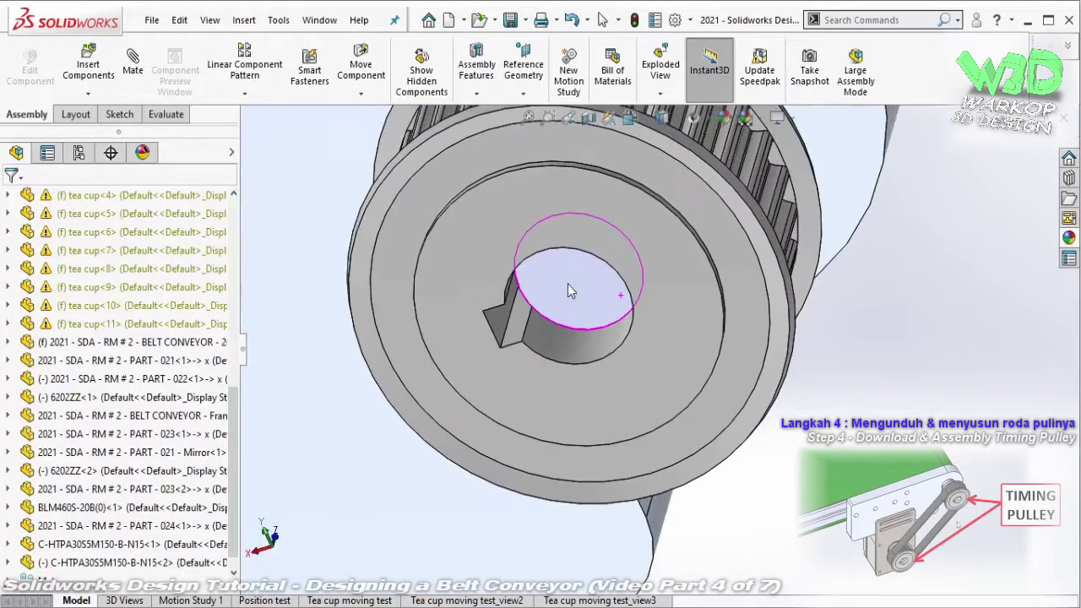
click(168, 116)
click(223, 67)
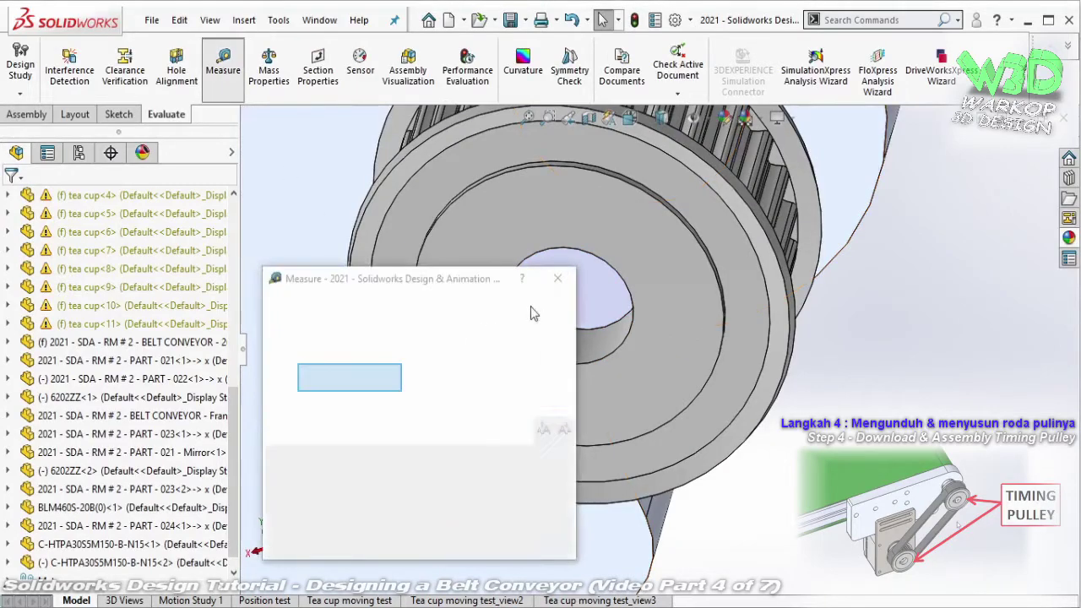
drag(438, 290, 256, 293)
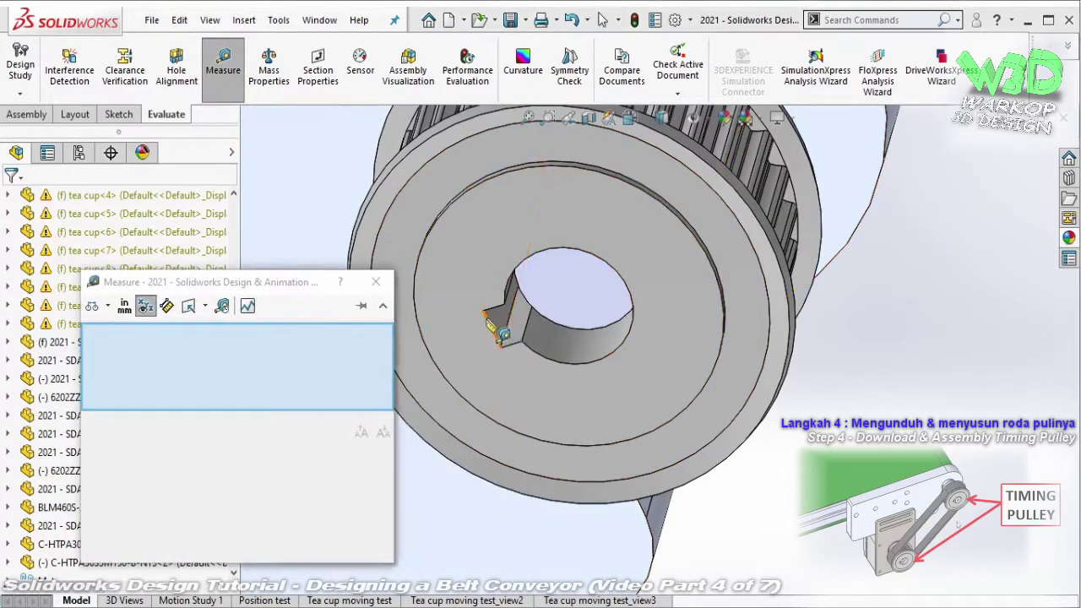
click(526, 348)
scroll(526, 348, up, 3)
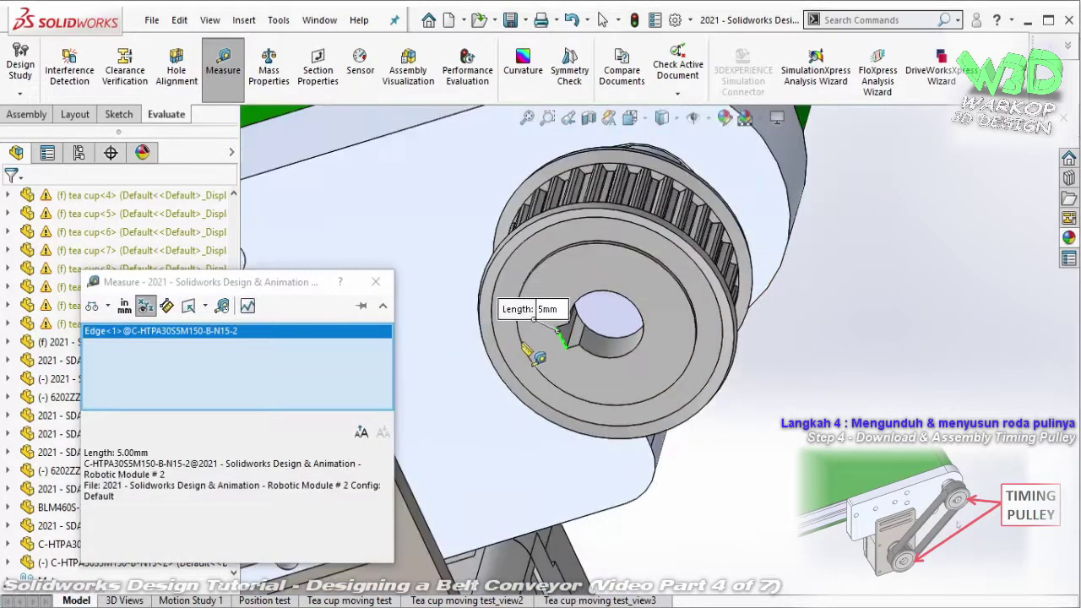
click(375, 281)
scroll(550, 321, up, 3)
scroll(579, 303, up, 3)
click(579, 303)
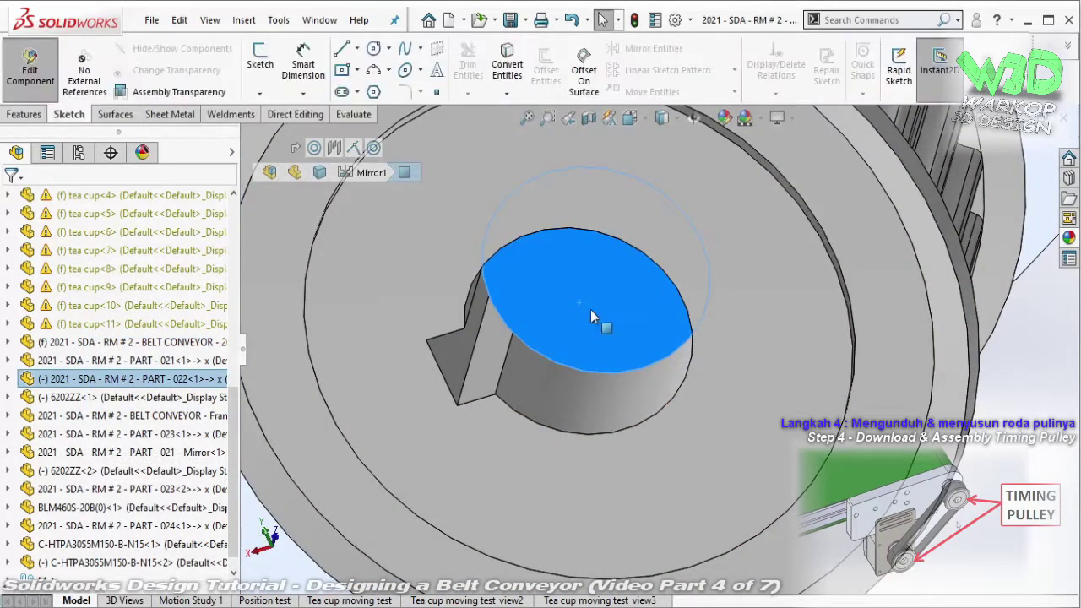
- On the shaft end face, convert the circular edge and add a horizontal centerline from centre to edge
click(594, 306)
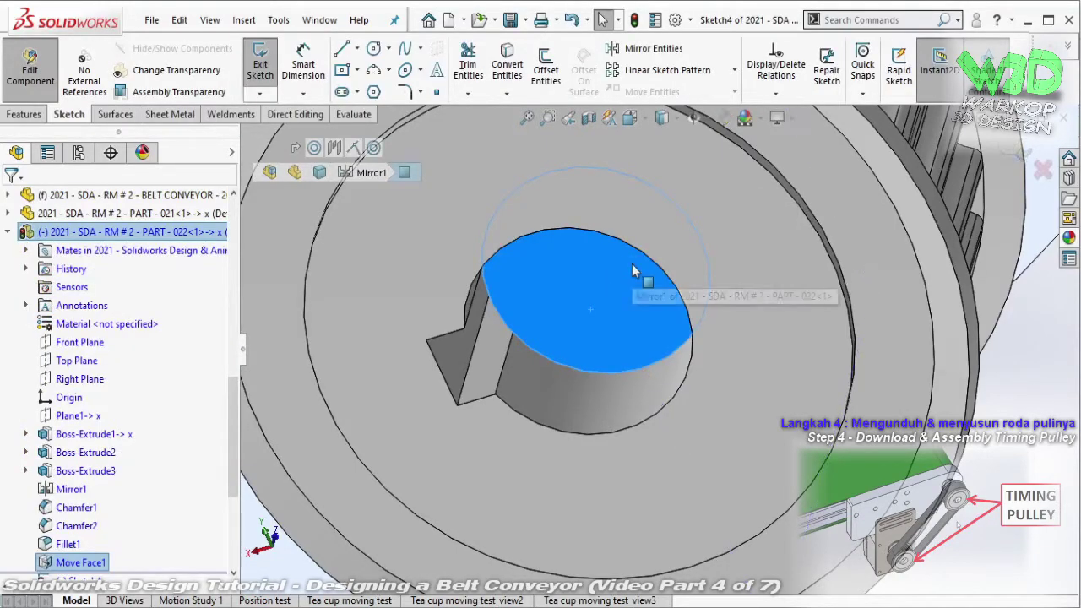
click(506, 67)
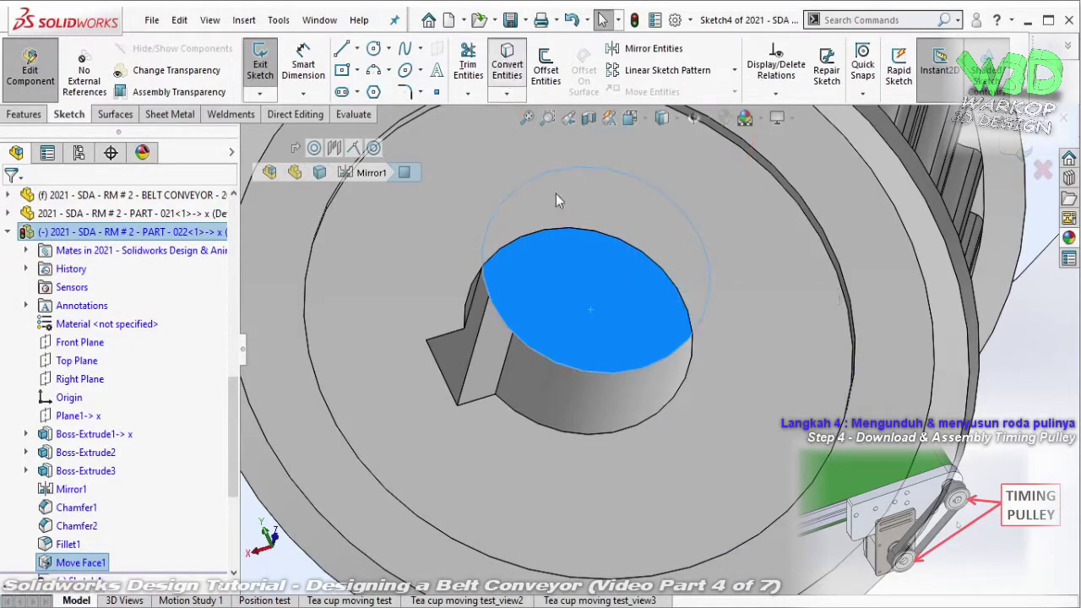
click(357, 48)
click(380, 90)
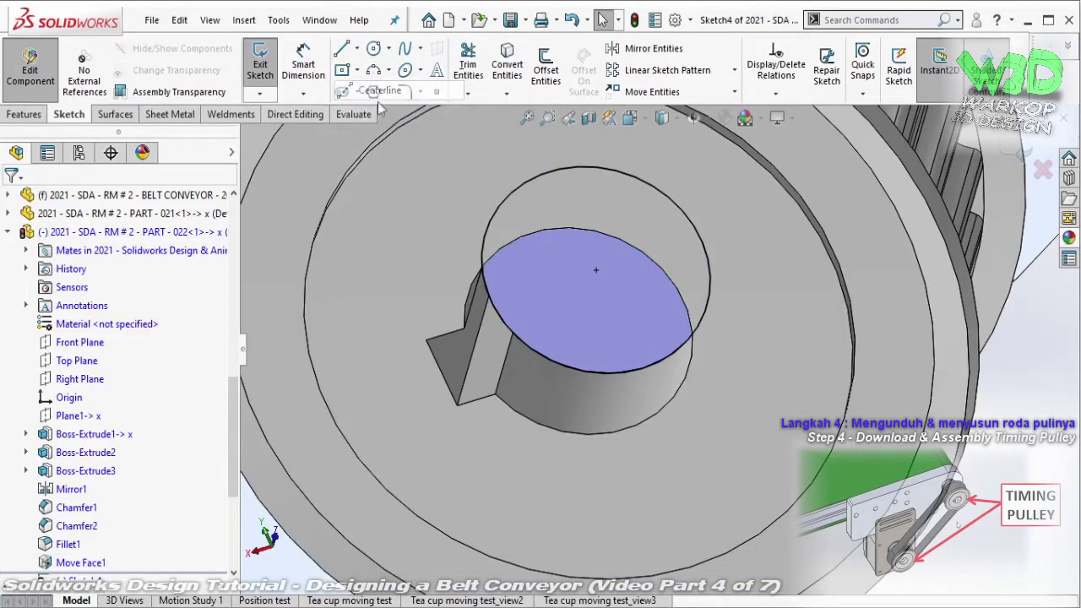
click(595, 270)
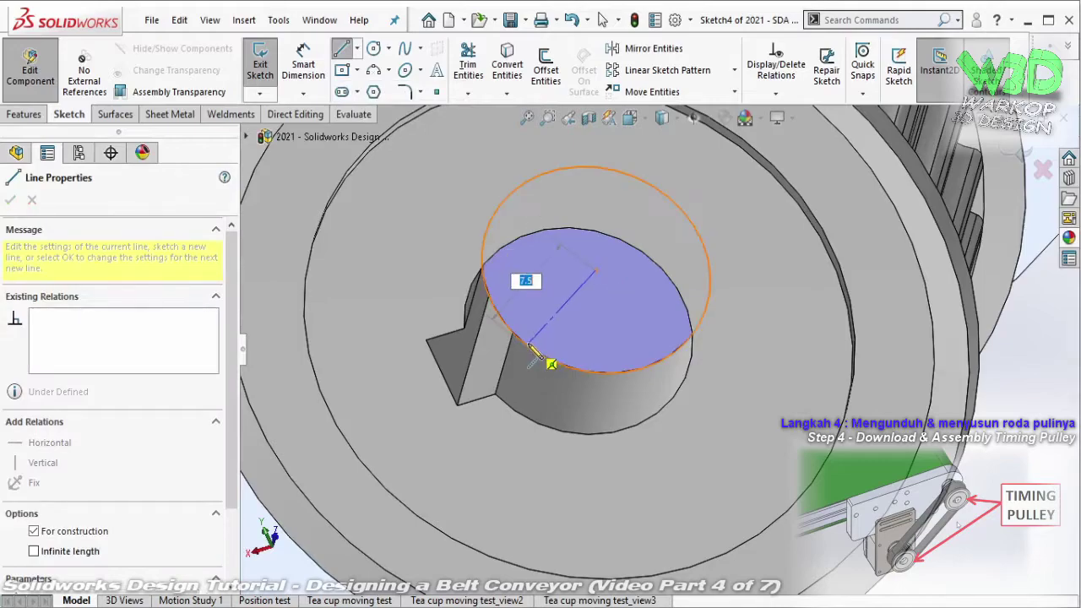
click(527, 346)
key(Escape)
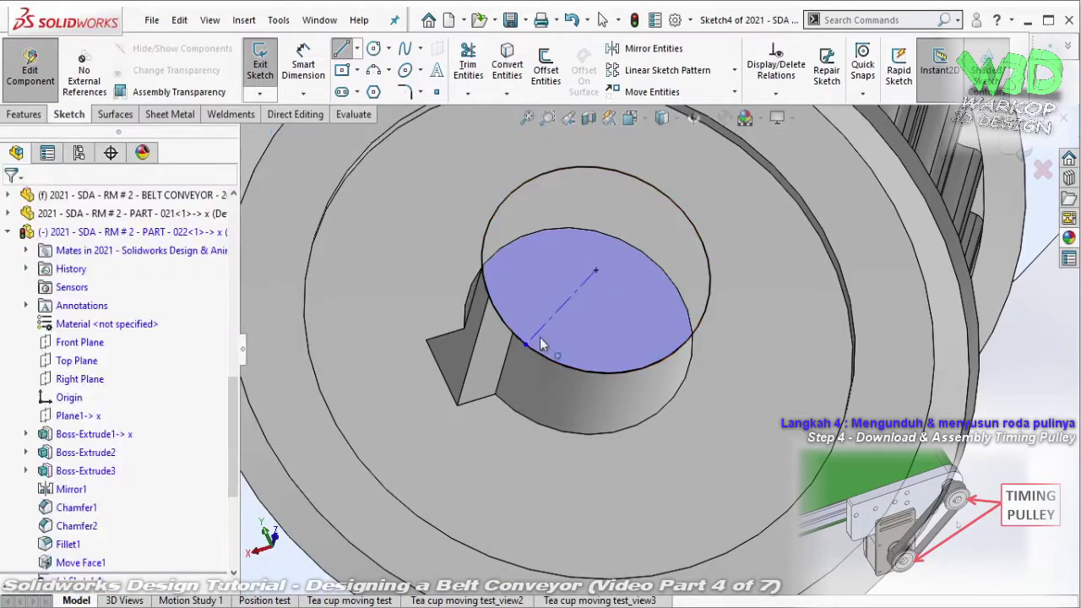
click(545, 324)
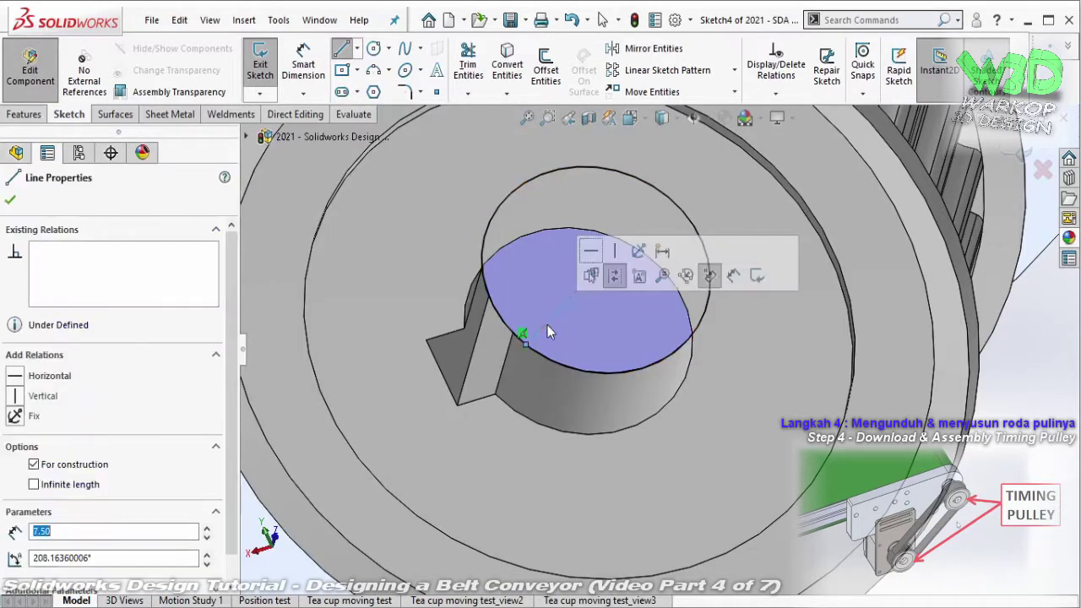
click(594, 251)
key(Escape)
middle_drag(557, 298, 510, 297)
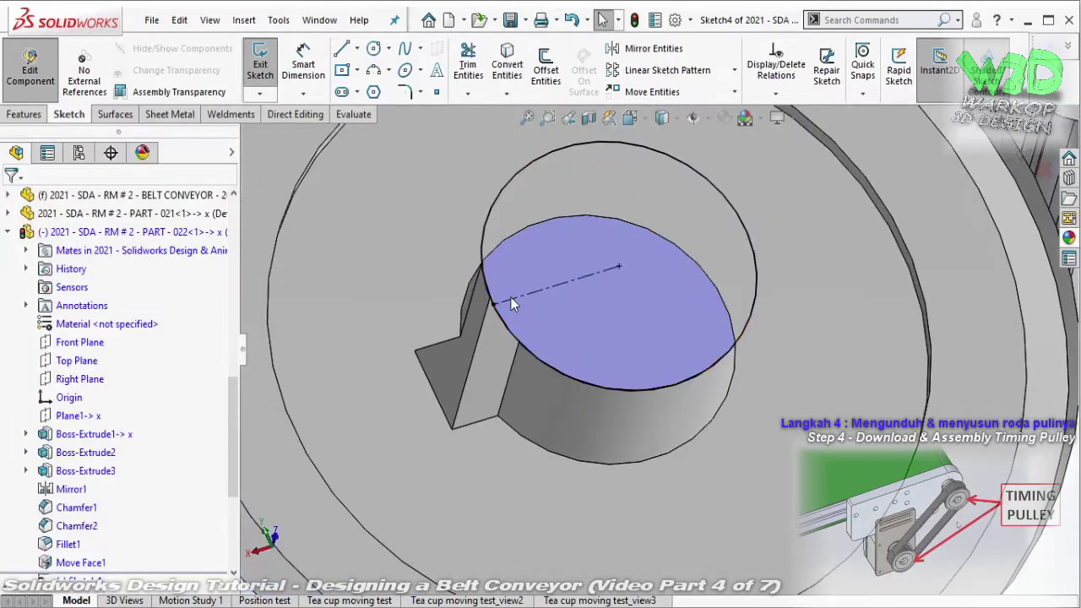
- Draw a center rectangle at the centerline's end and make two adjacent sides equal
click(341, 70)
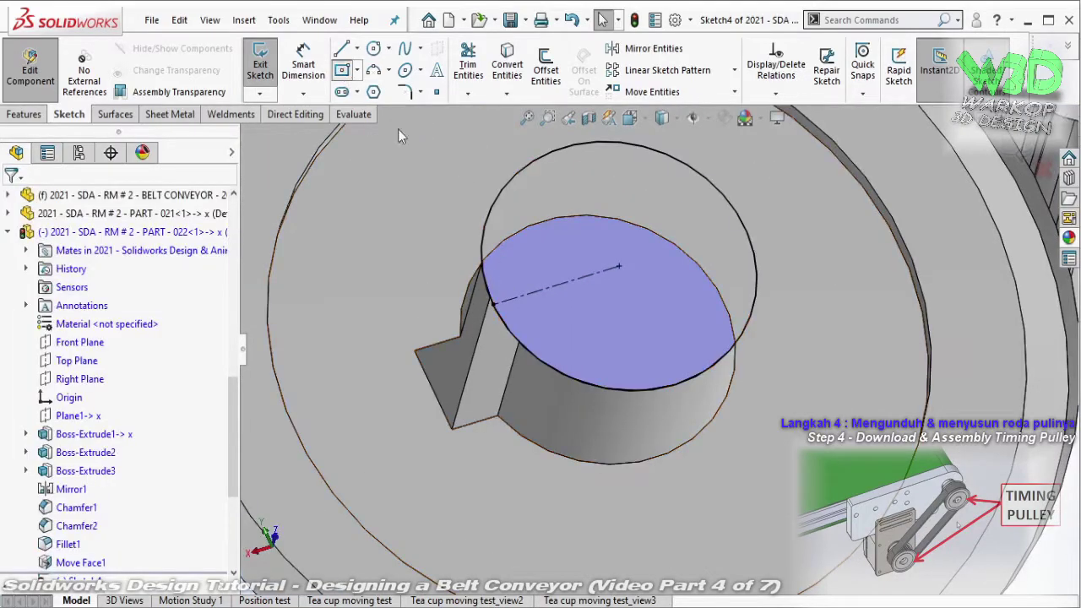
click(492, 302)
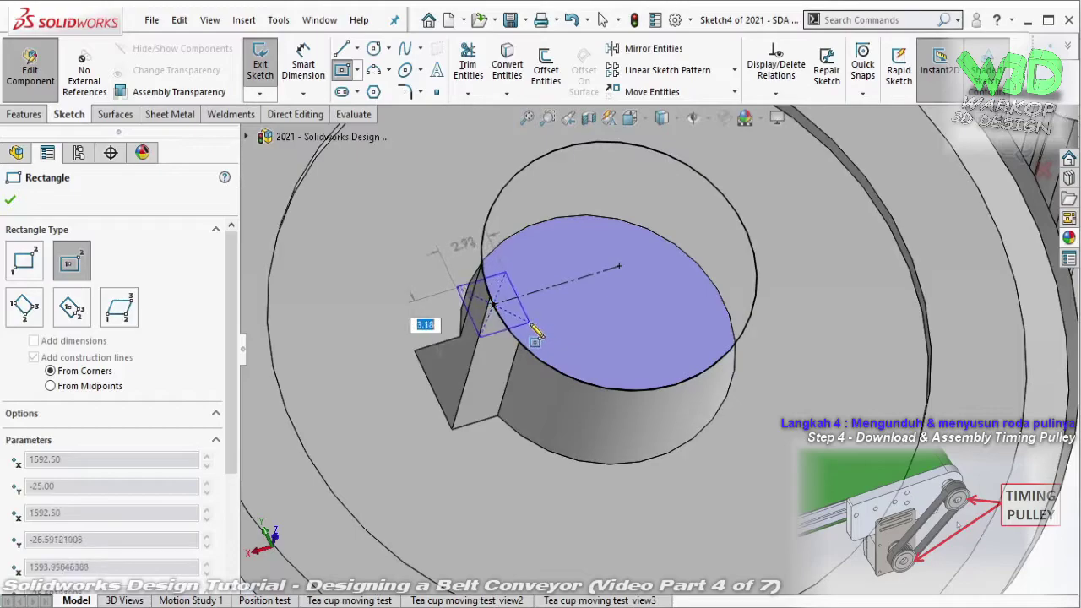
click(532, 330)
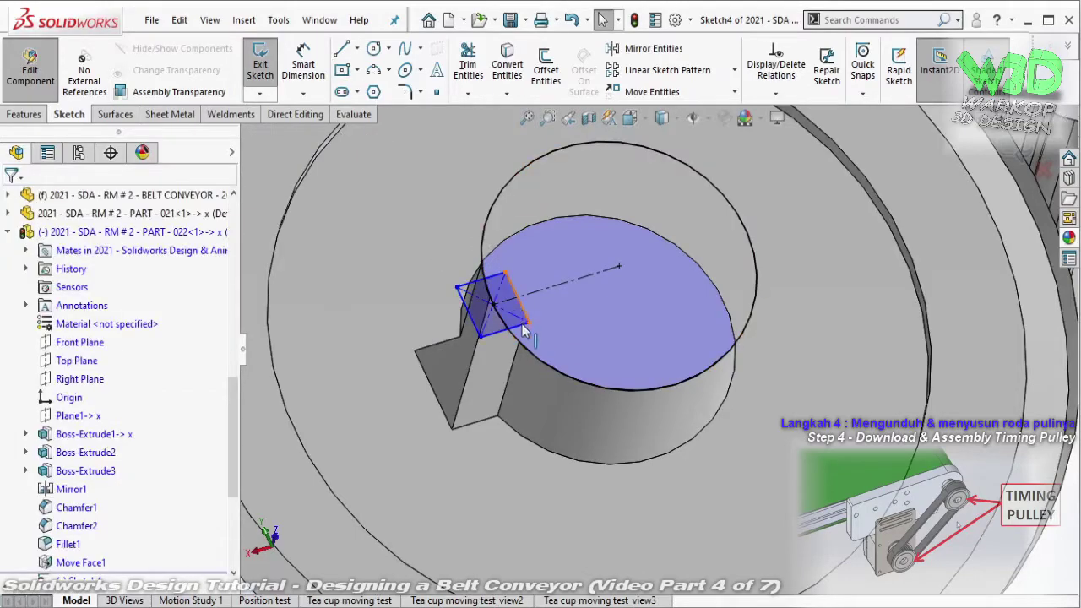
click(521, 328)
click(517, 304)
ctrl+click(511, 330)
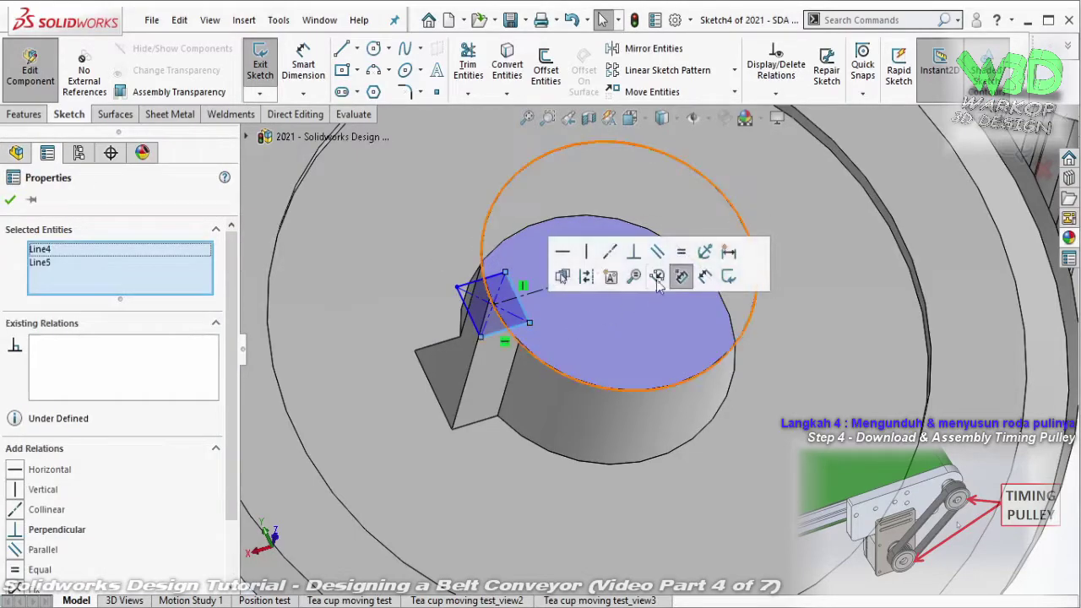
click(678, 261)
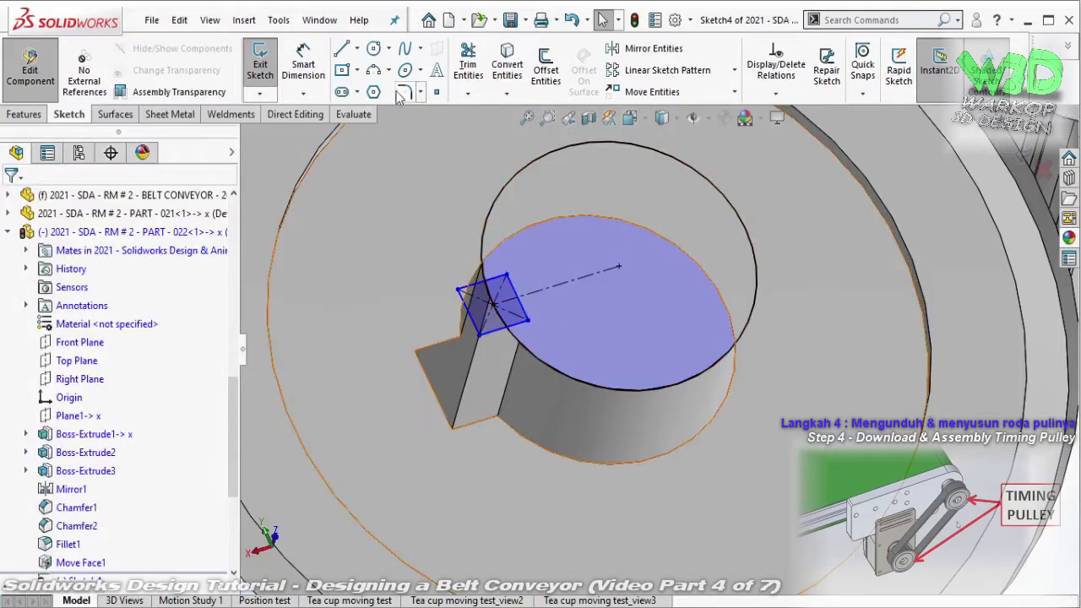
- Dimension the square's side to 5 mm and set up a 10 mm blind extruded cut
click(303, 66)
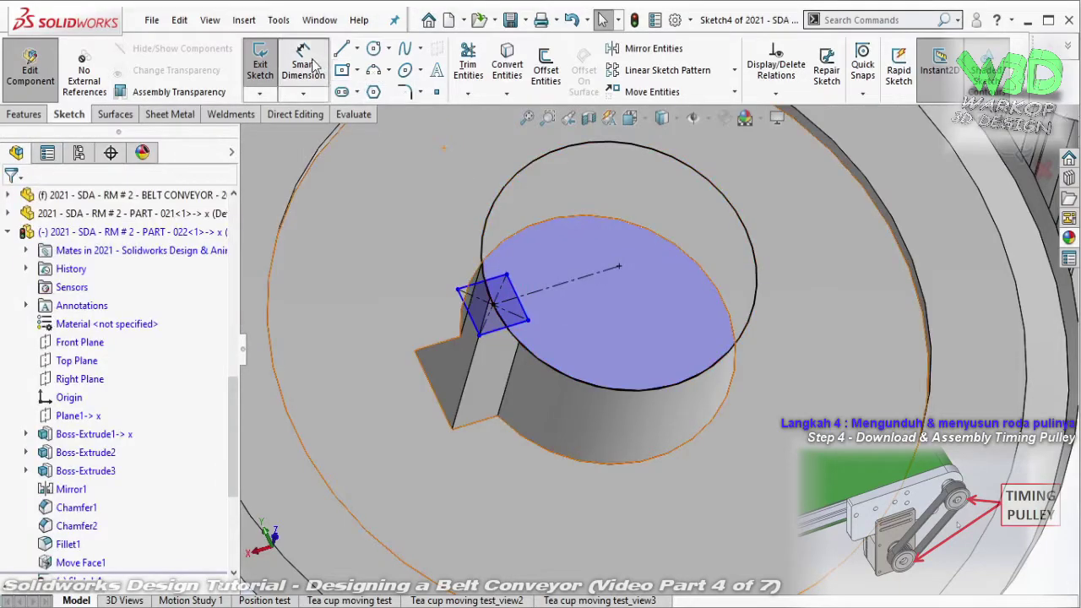
click(553, 319)
click(579, 338)
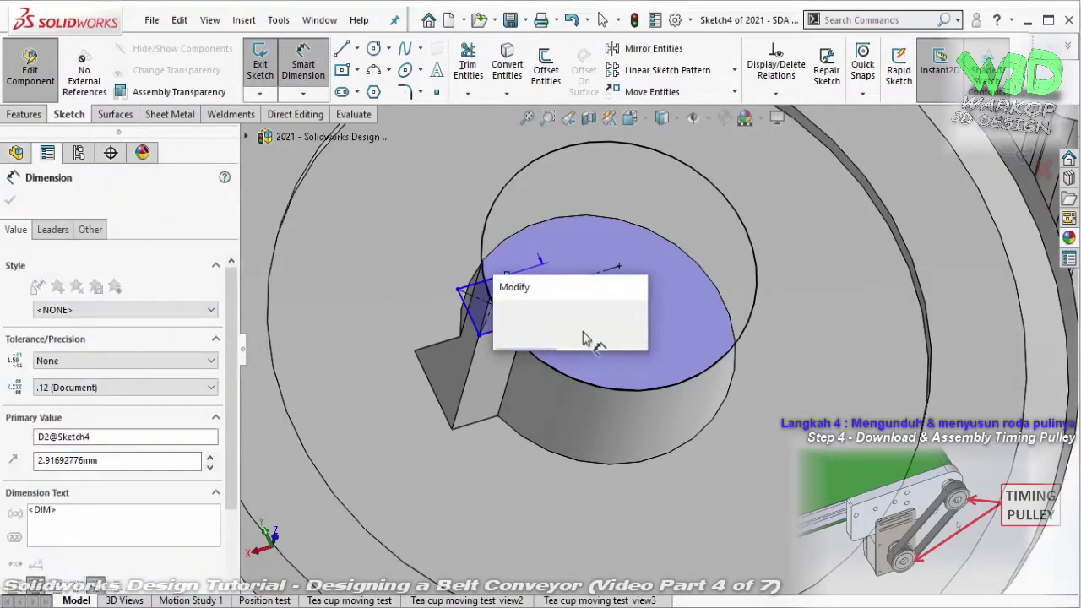
text(5)
key(Return)
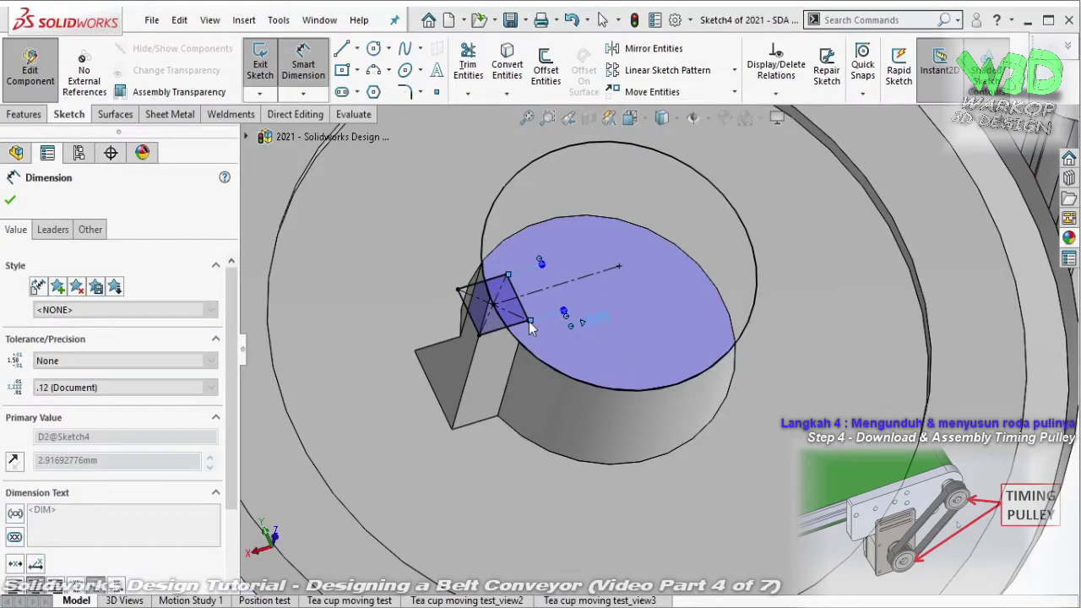
scroll(424, 282, down, 2)
click(29, 114)
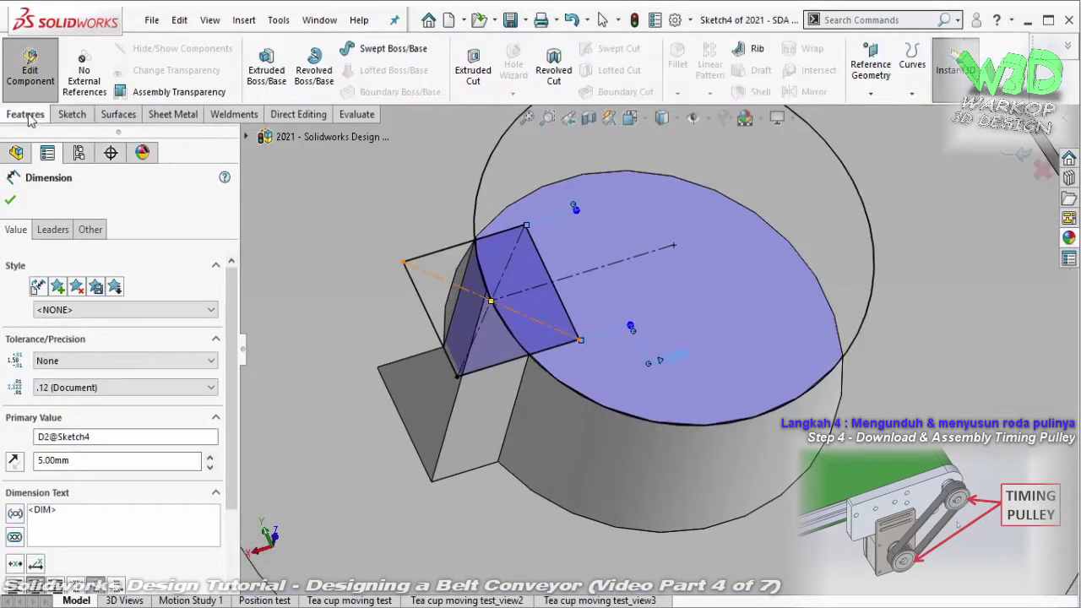
click(473, 72)
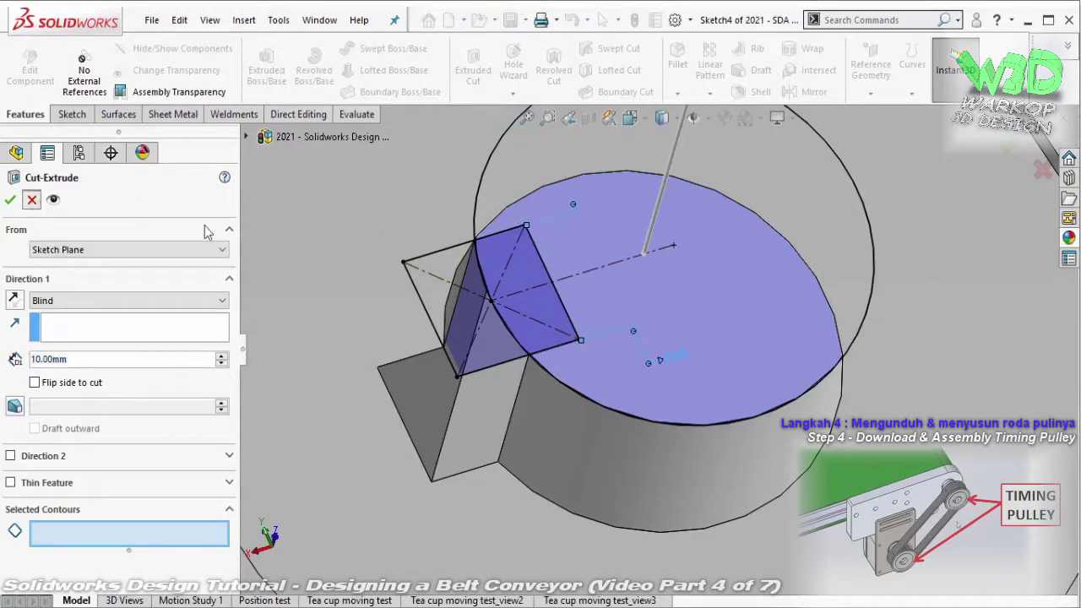
- Redo the cut using only the 5 mm square, cutting a 30 mm blind keyway into the shaft
click(32, 199)
click(476, 216)
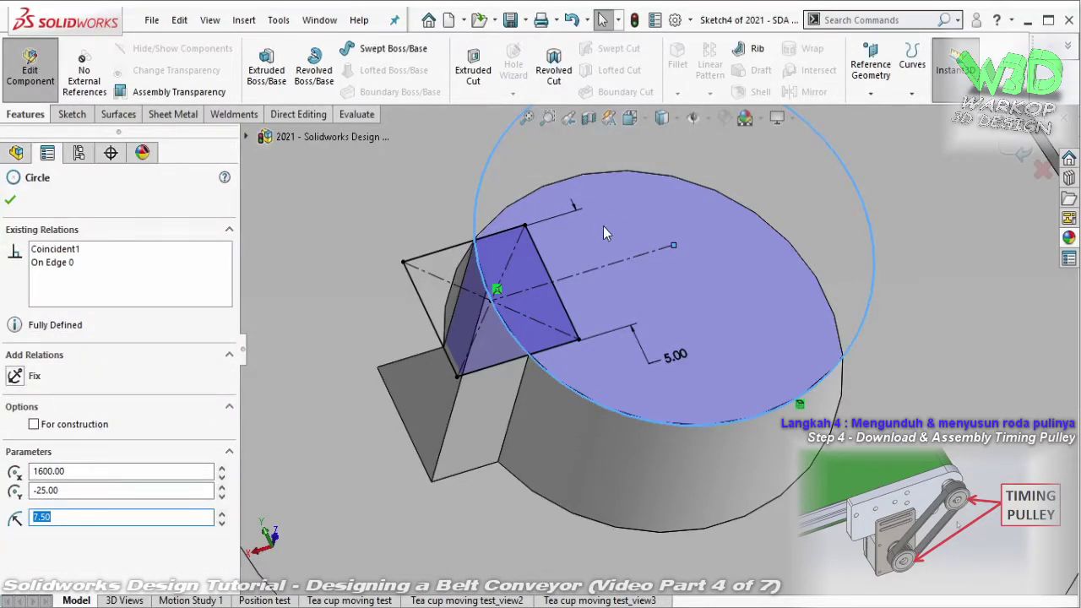
click(610, 290)
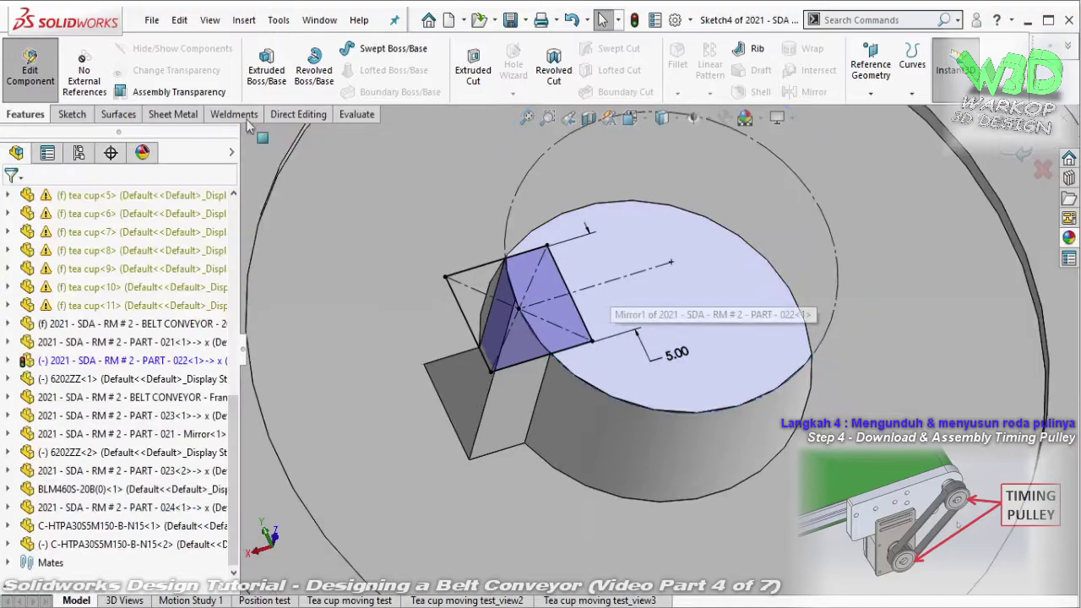
click(470, 76)
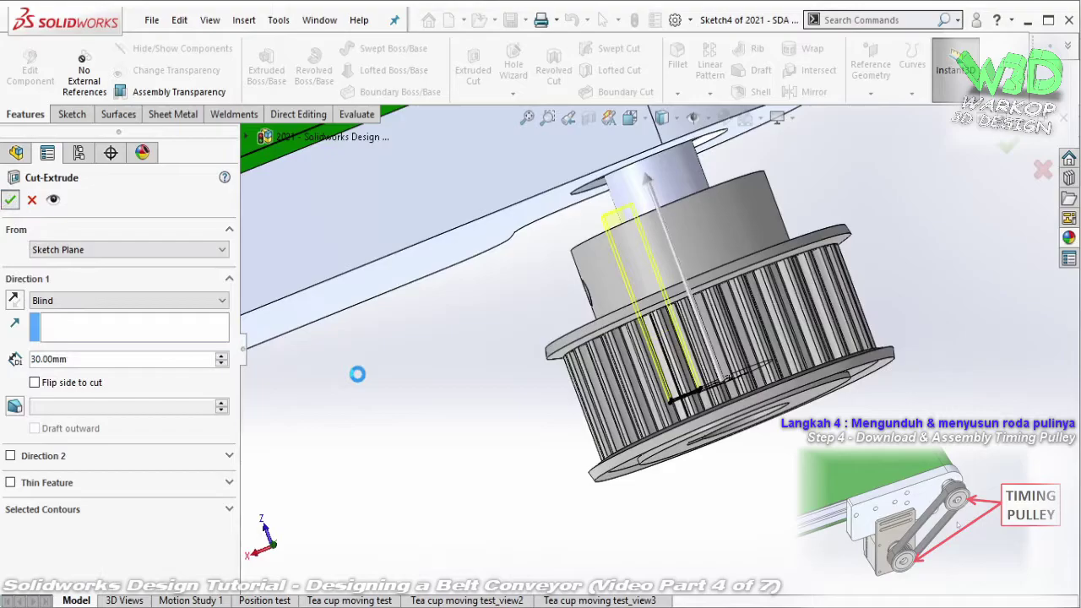
key(Escape)
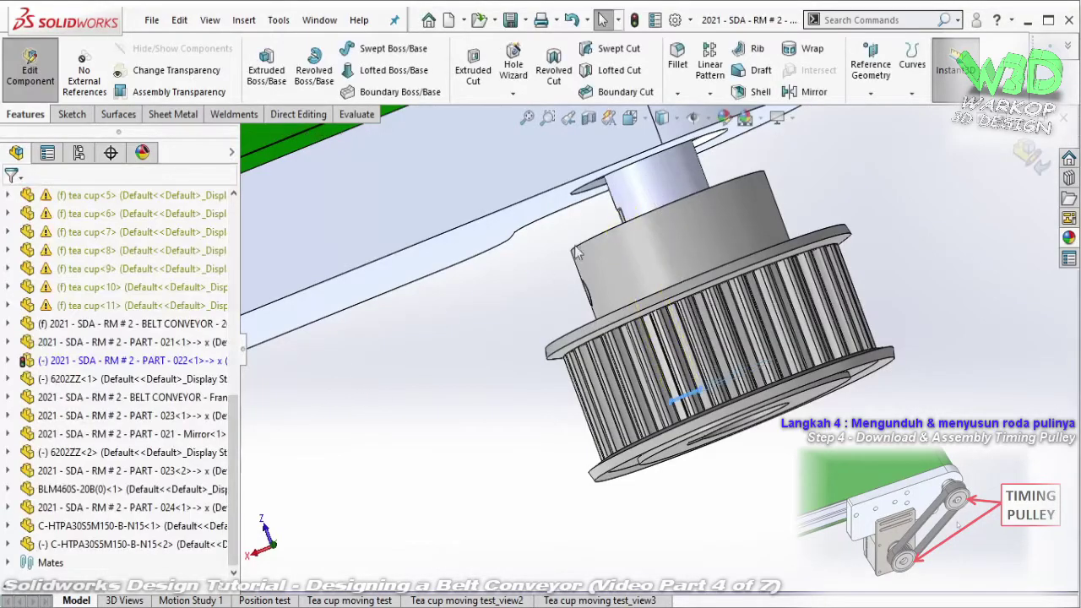
scroll(623, 229, down, 2)
scroll(613, 236, down, 2)
scroll(601, 244, down, 3)
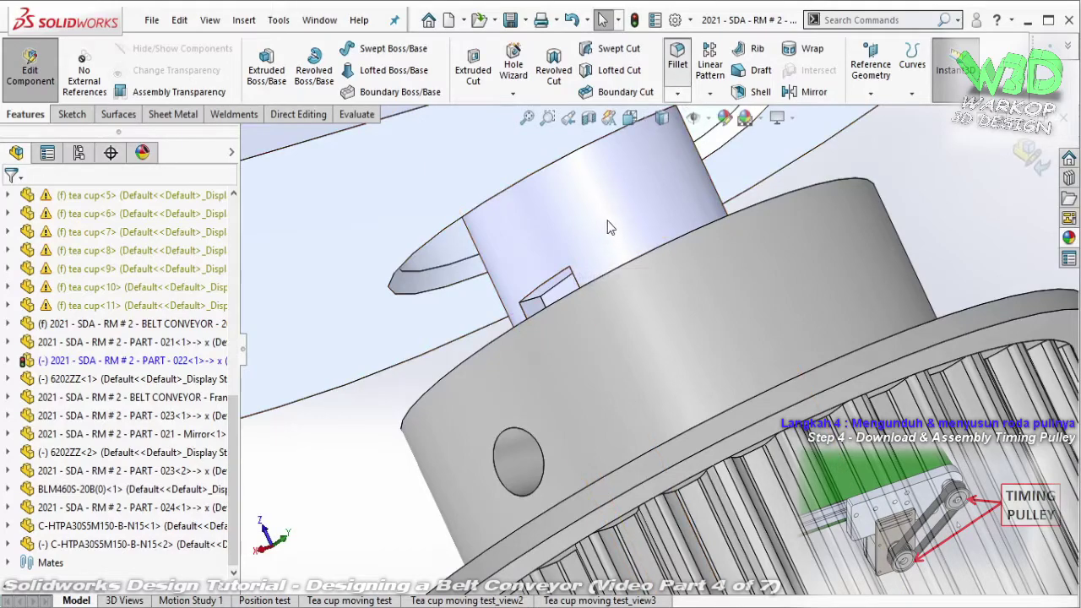
- Round two keyway edges with a 2.5 mm fillet
key(ctrl+f)
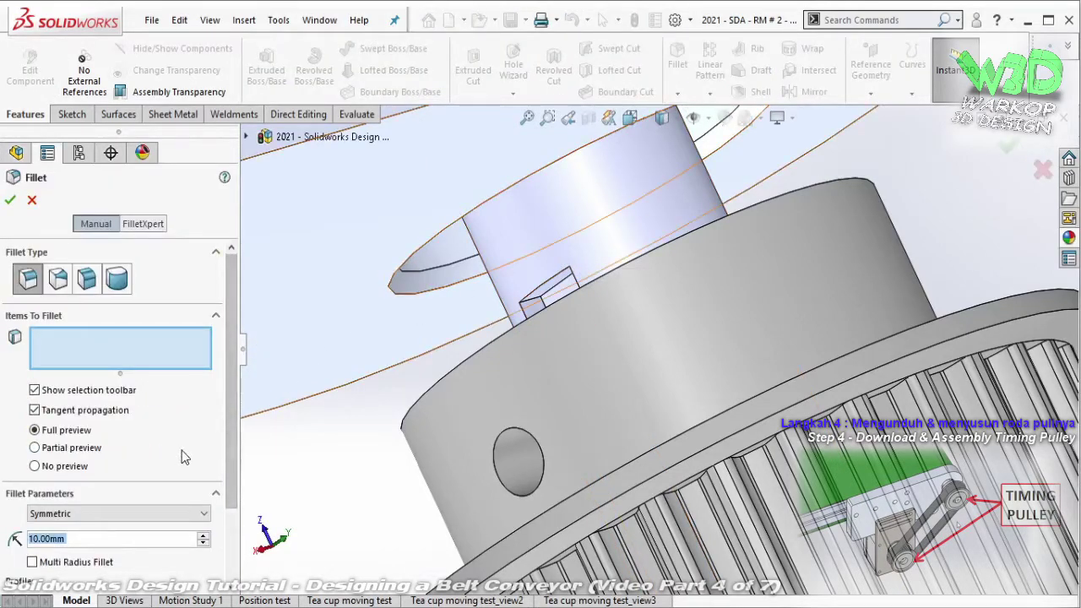
text(2.5)
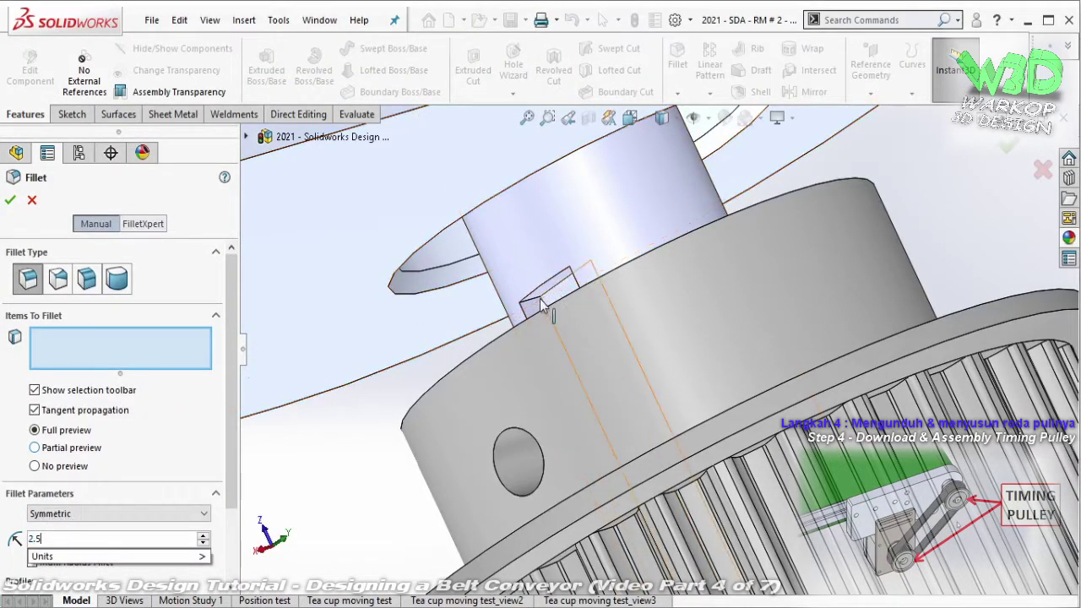
click(539, 302)
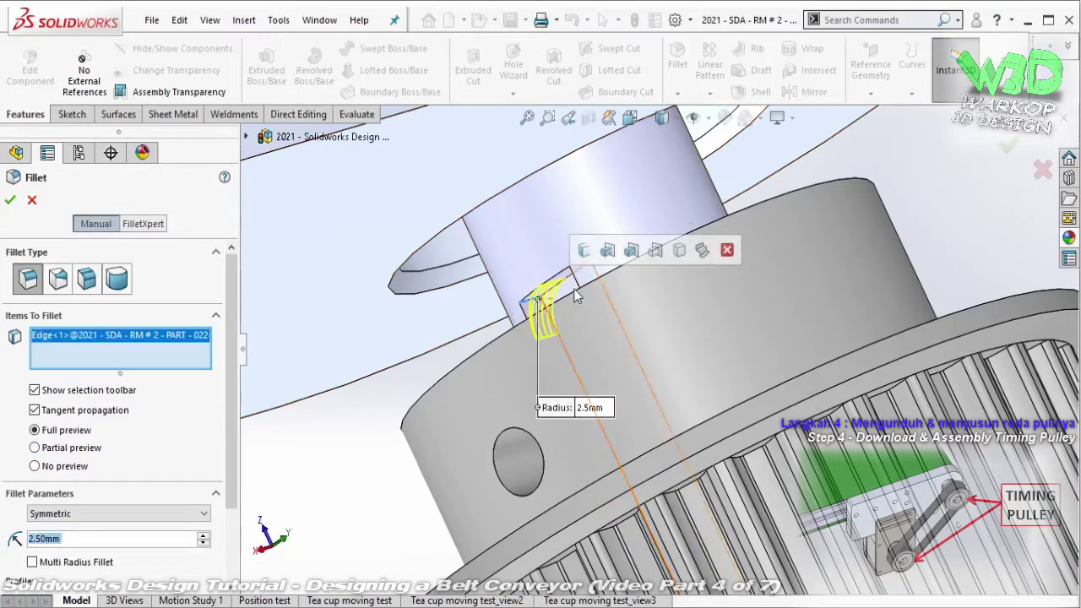
scroll(574, 296, down, 2)
click(622, 308)
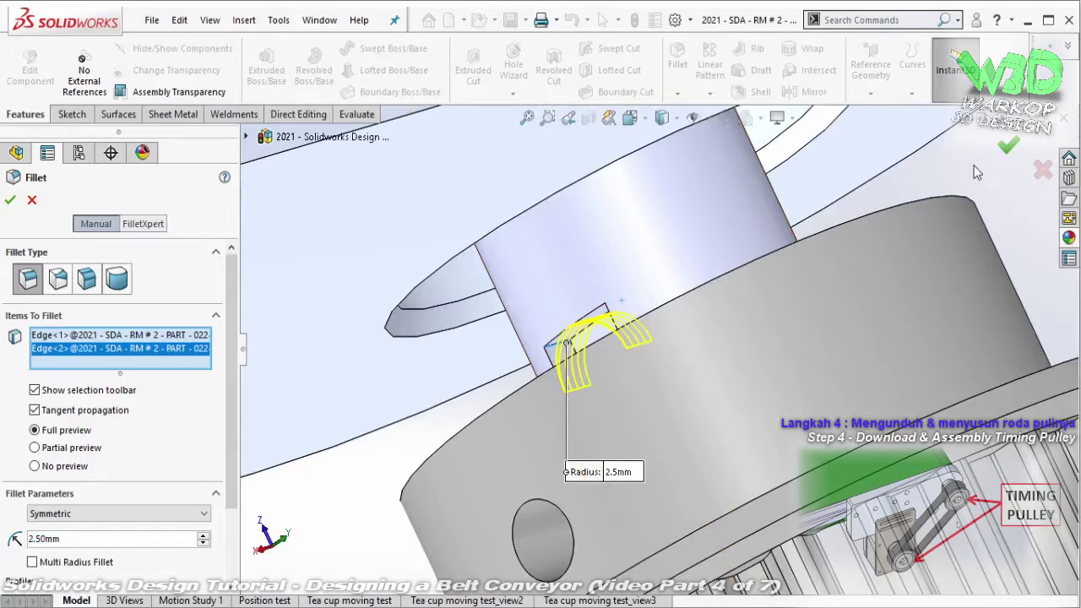
click(1007, 145)
- Delete the small curved face near the keyway with Delete and Patch
middle_drag(712, 273, 736, 209)
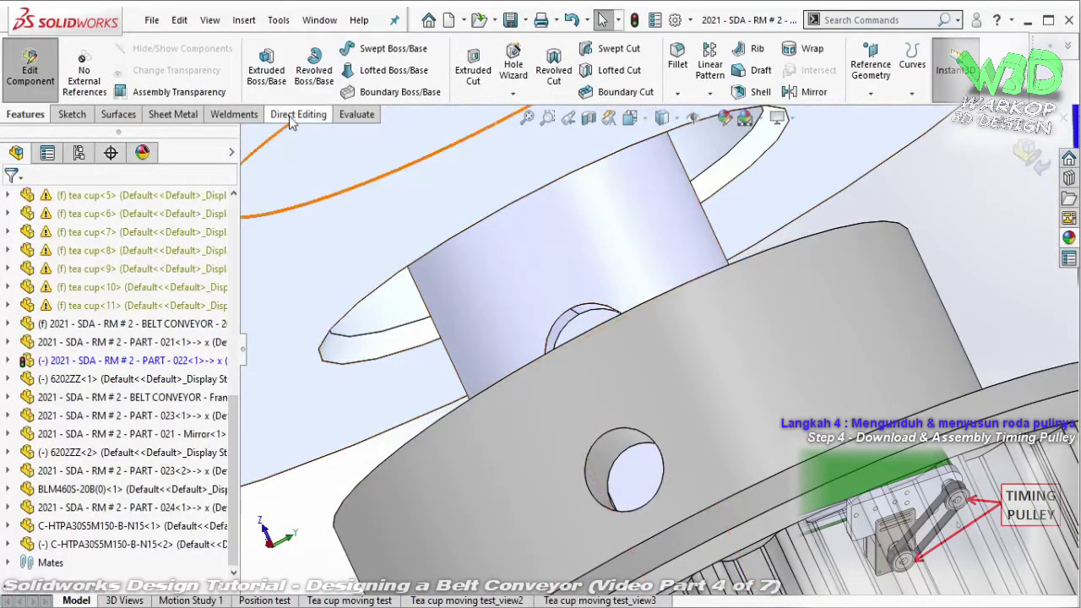
click(296, 114)
click(514, 67)
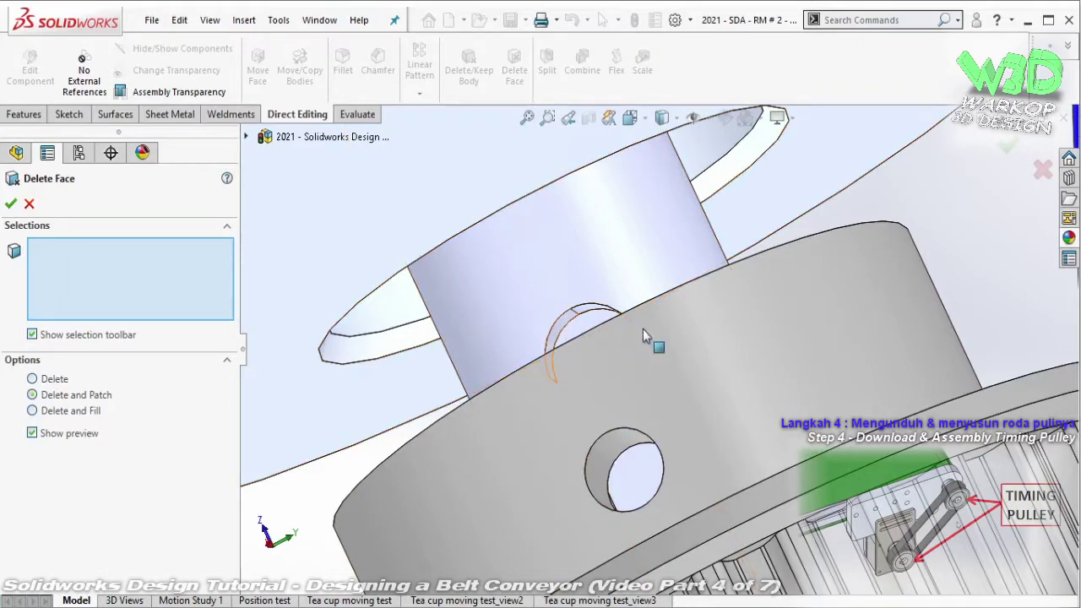
click(558, 338)
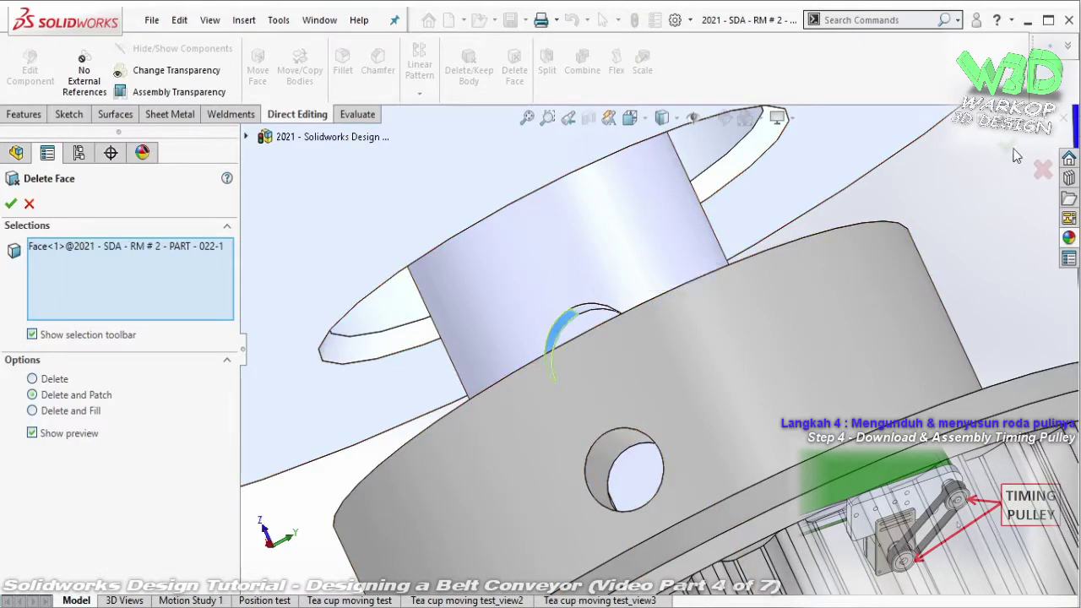
key(Return)
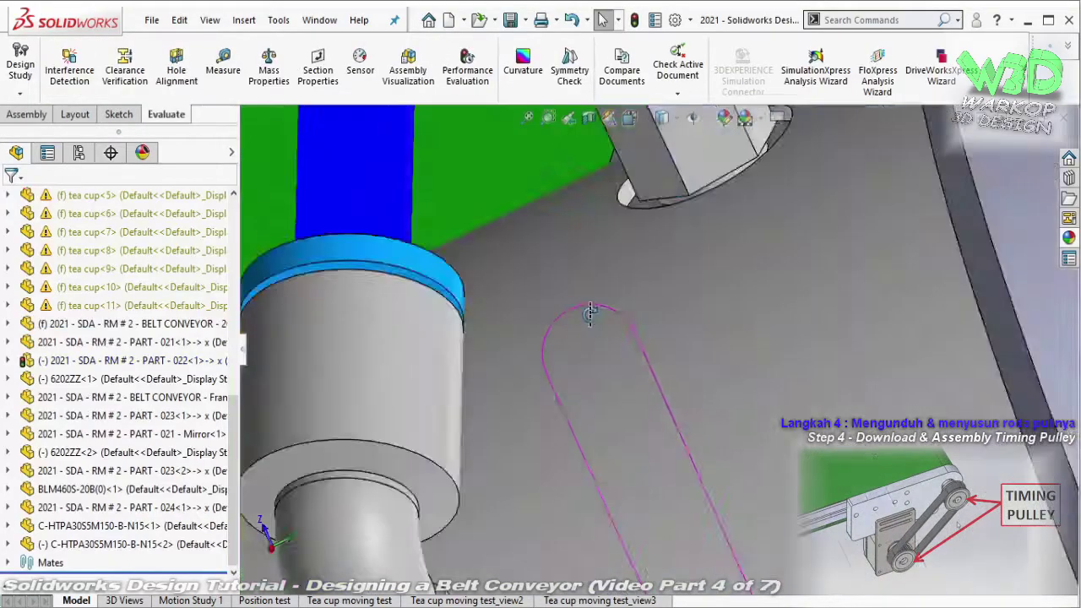
- Zoom to the pulley bore, edit the component there, and bring up the direct editing tools
scroll(712, 301, up, 5)
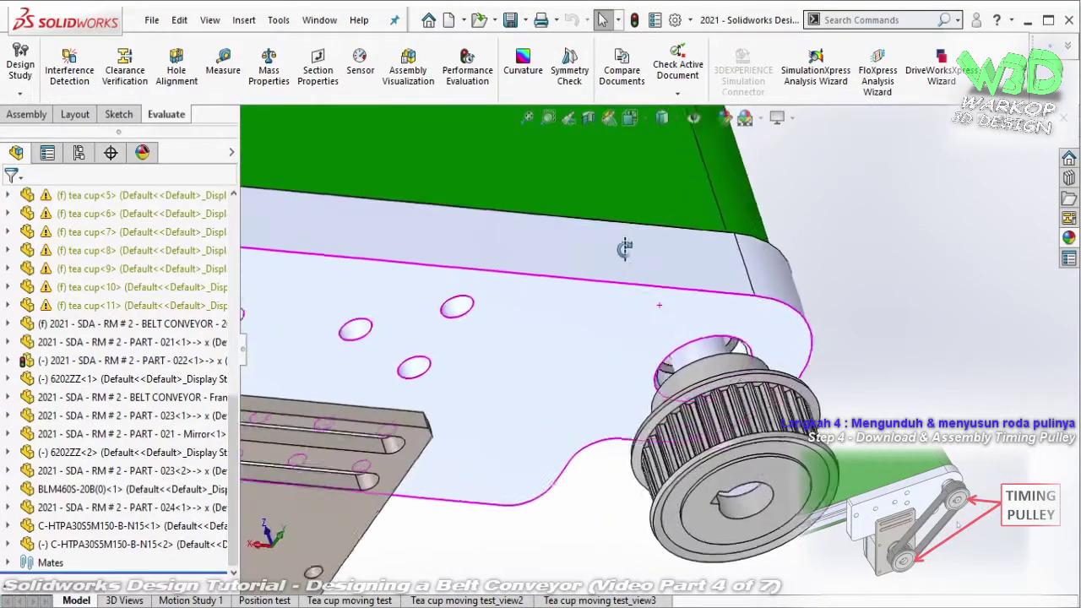
mouse_move(674, 452)
middle_down()
mouse_move(663, 338)
mouse_move(667, 347)
middle_up()
scroll(663, 338, down, 5)
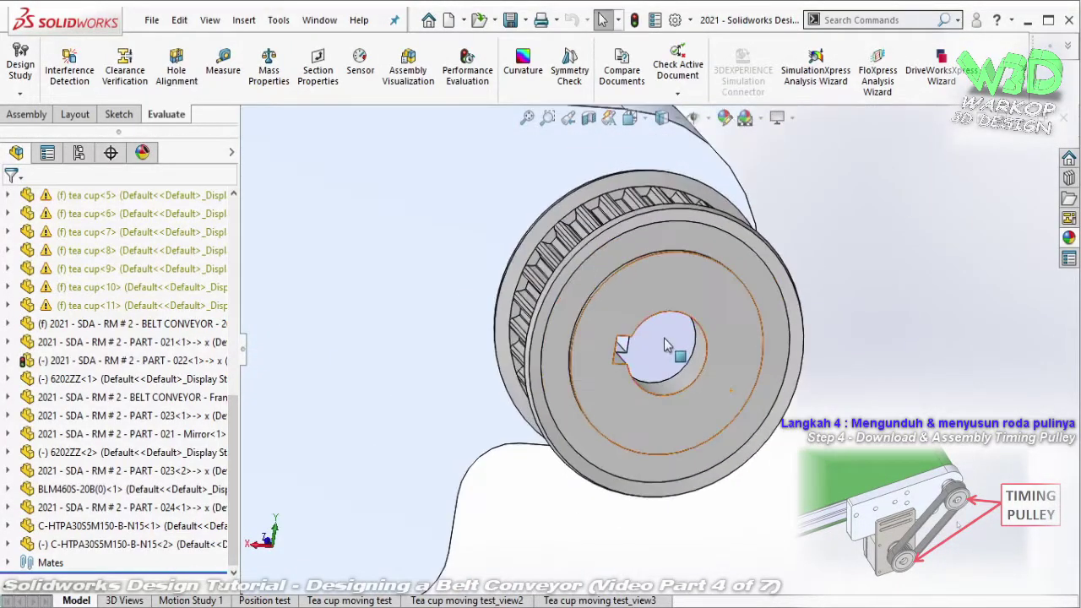
click(663, 346)
click(786, 230)
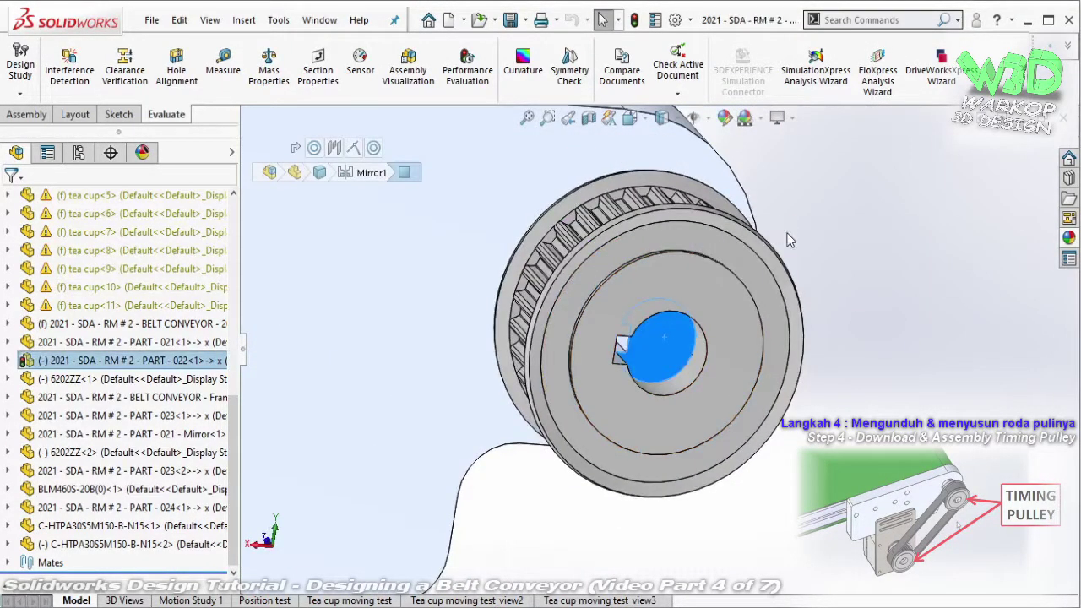
click(26, 114)
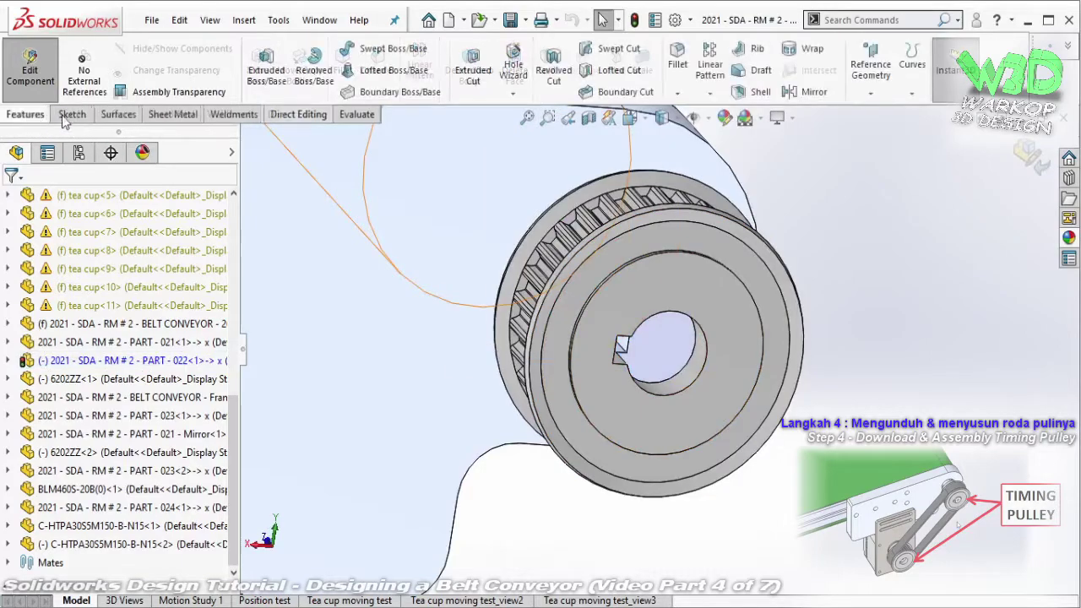
click(300, 114)
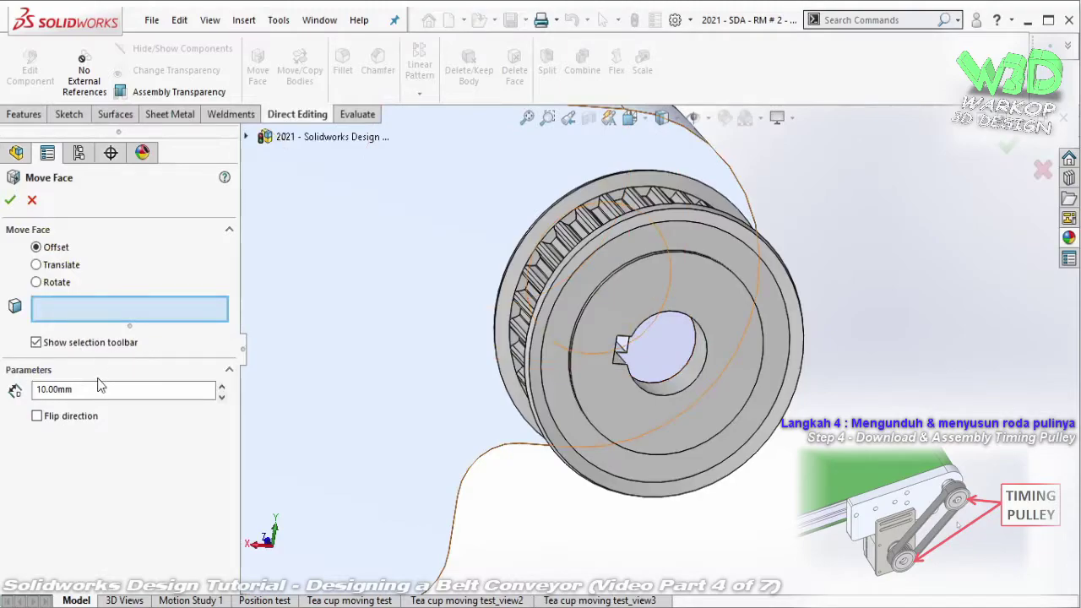
- Offset the shaft end face by 8 mm with Move Face and return to the assembly
click(680, 374)
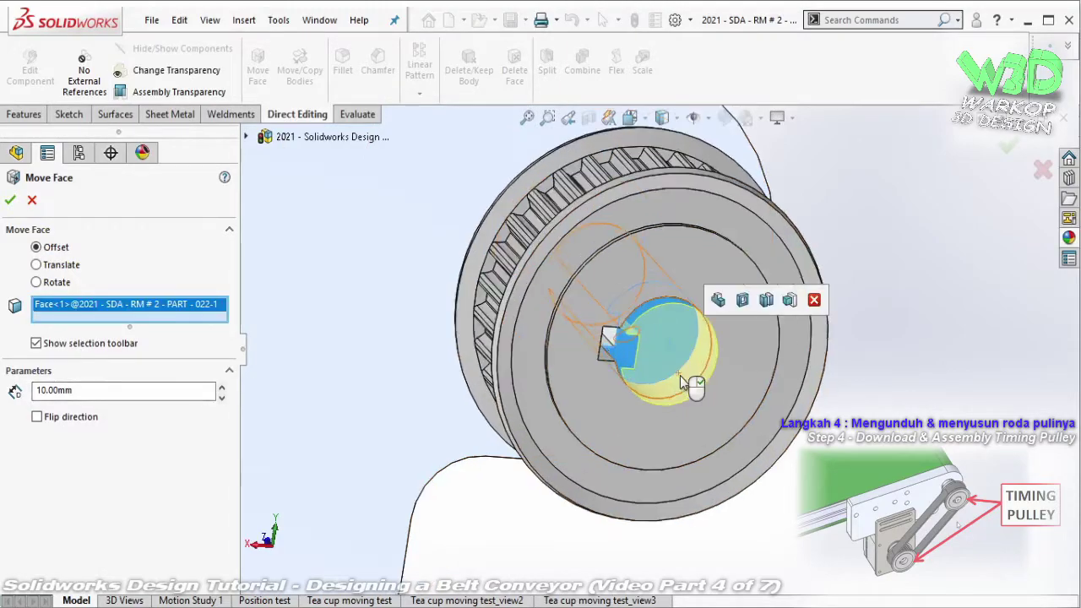
middle_drag(680, 375, 723, 390)
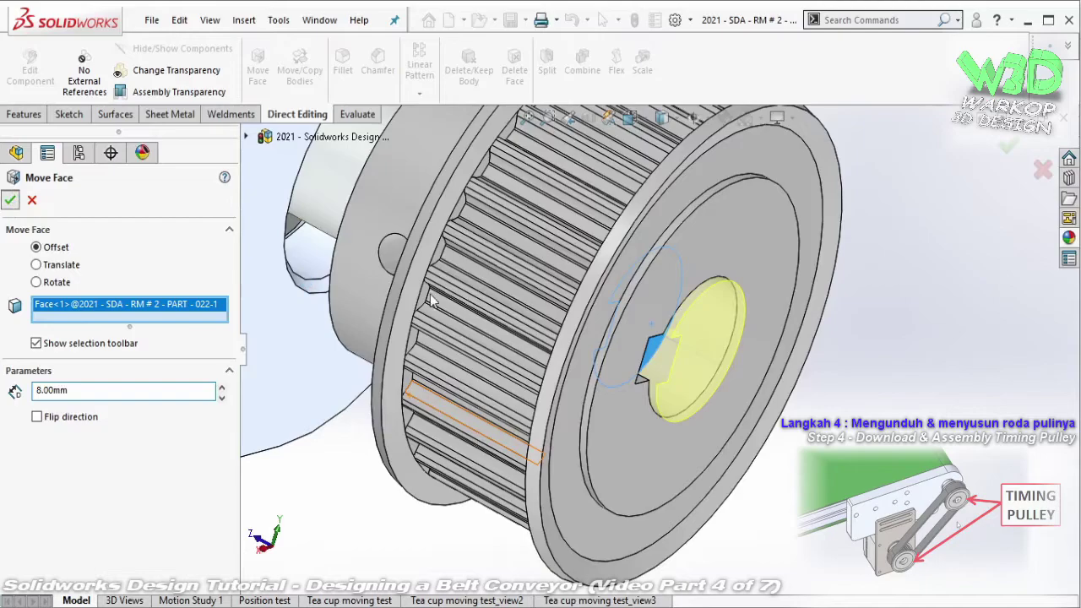
click(34, 74)
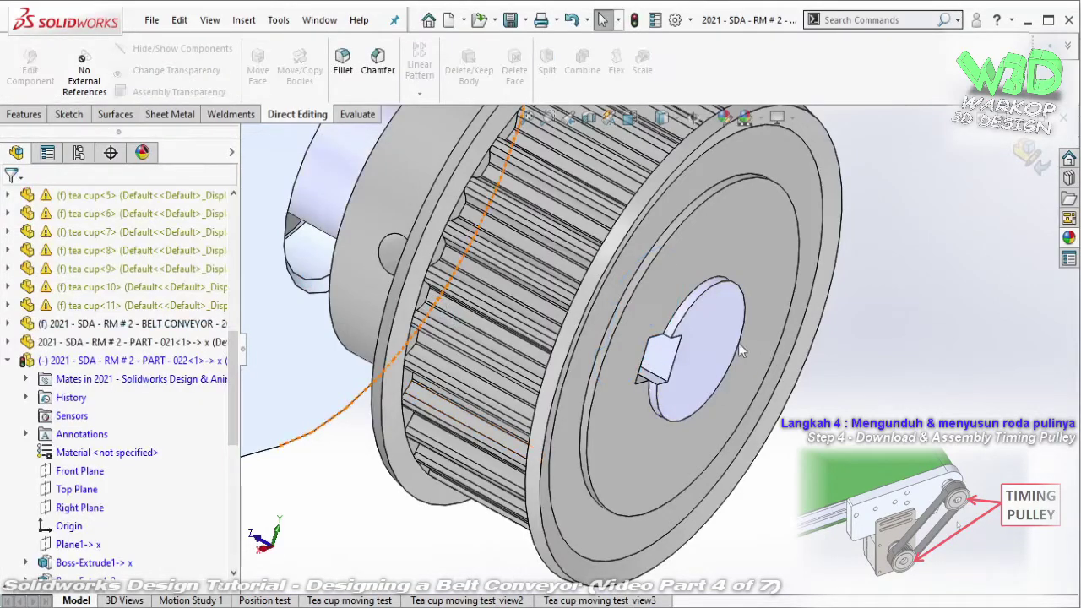
scroll(738, 343, down, 3)
scroll(684, 361, up, 5)
- Measure the diameter of the small hole in the pulley
scroll(635, 495, up, 3)
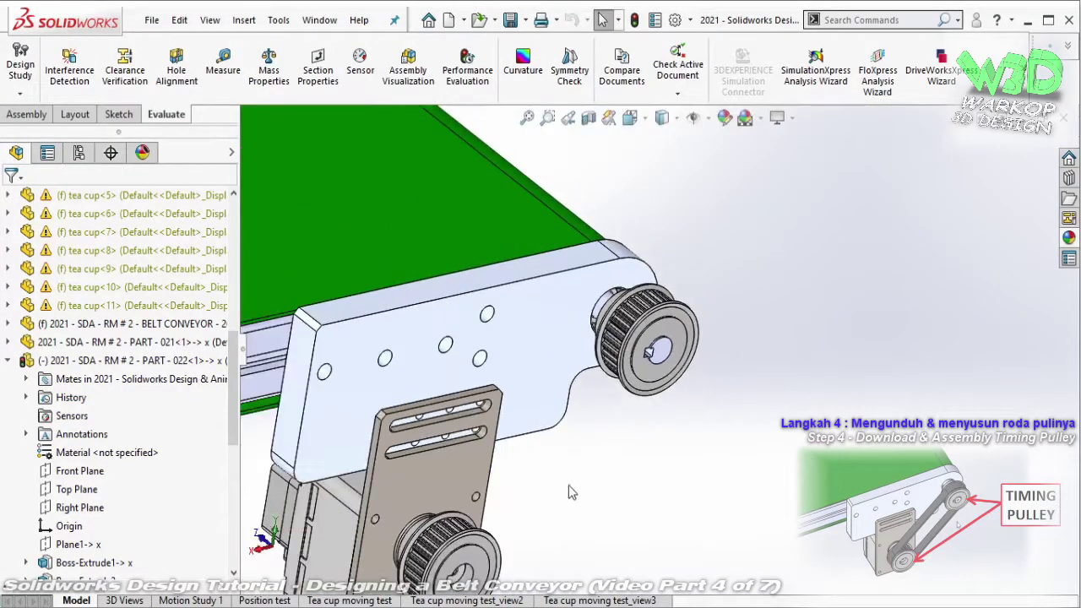
click(223, 69)
scroll(646, 355, down, 2)
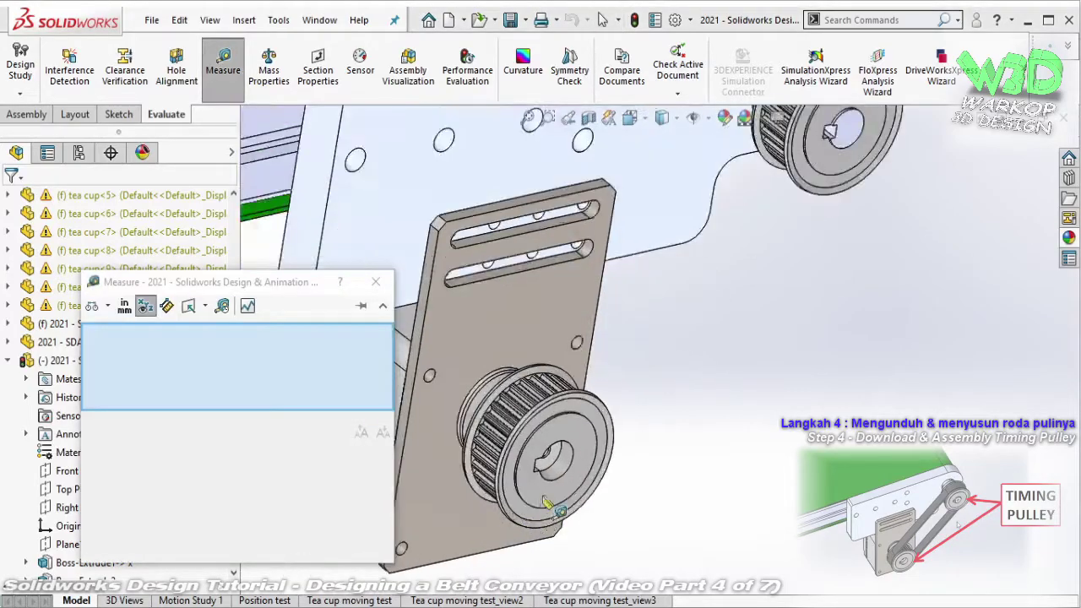
scroll(601, 402, down, 3)
scroll(597, 398, down, 2)
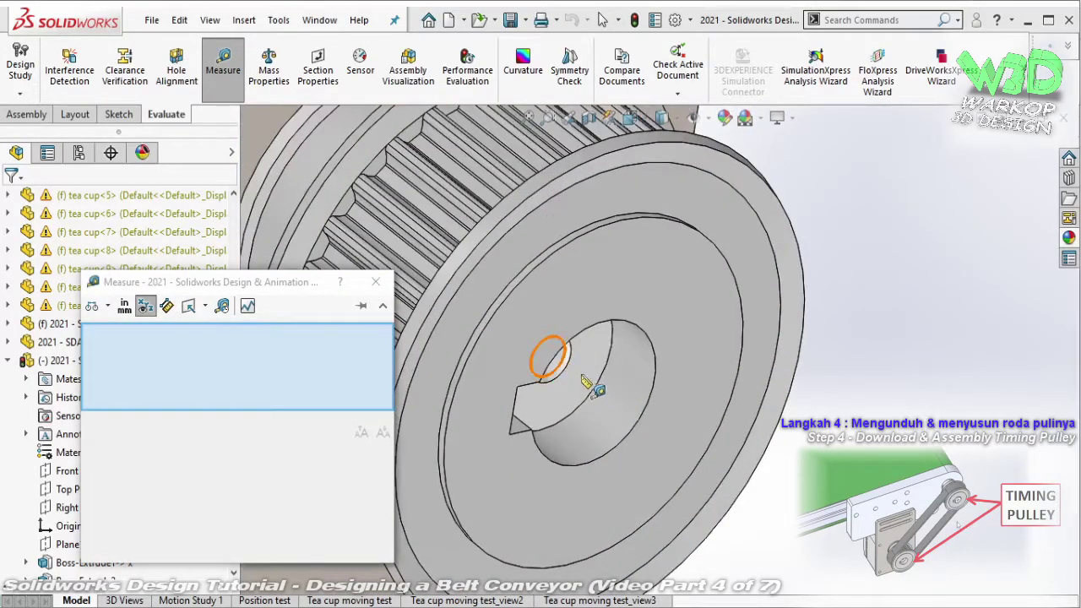
click(564, 363)
key(Escape)
scroll(768, 232, up, 3)
scroll(768, 233, up, 3)
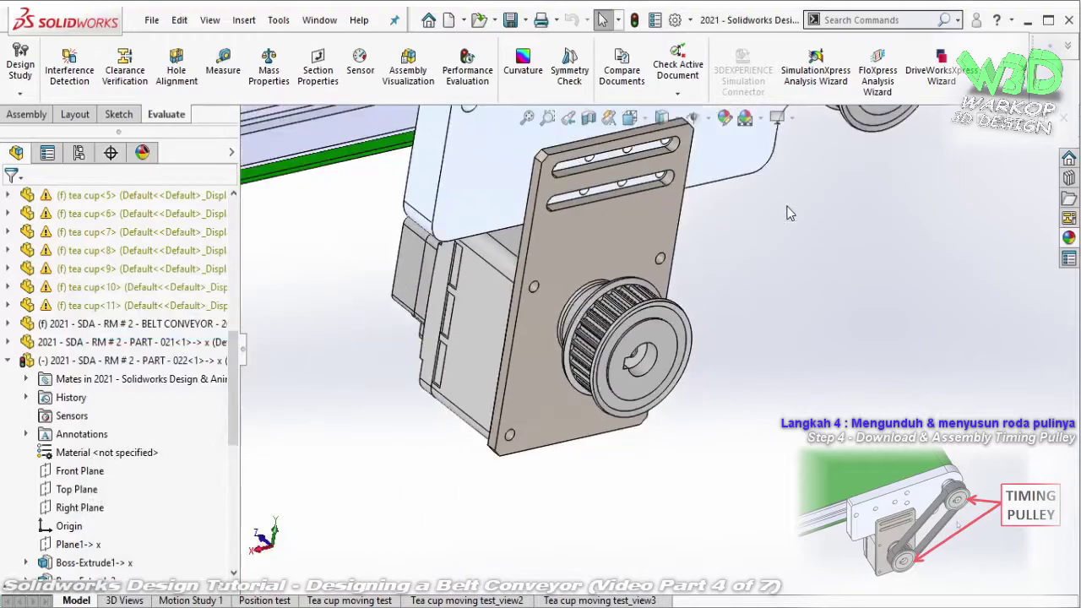
scroll(743, 253, up, 2)
scroll(676, 287, down, 3)
scroll(667, 295, down, 3)
scroll(667, 295, down, 2)
- Edit the shaft part and create Sketch5 holding the converted outline of its end face
click(668, 296)
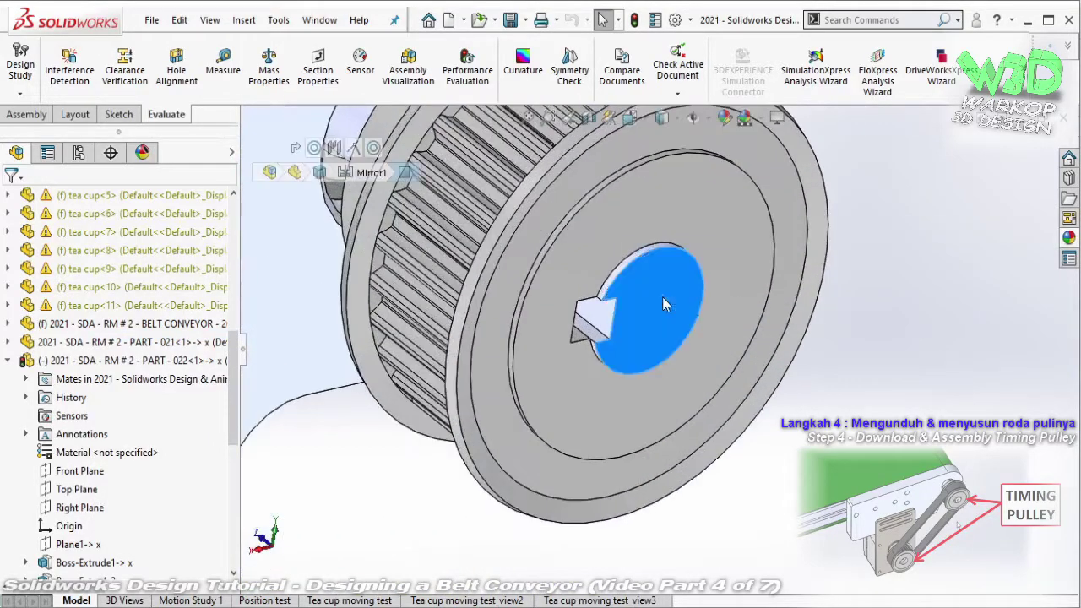
click(776, 213)
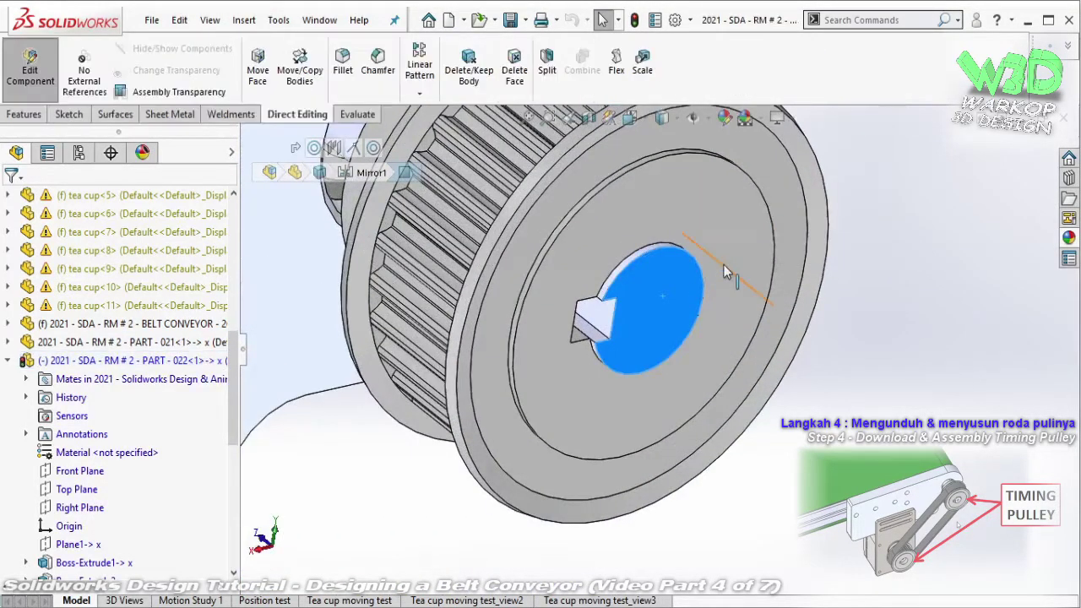
scroll(667, 304, down, 1)
scroll(668, 304, down, 2)
click(673, 307)
click(686, 278)
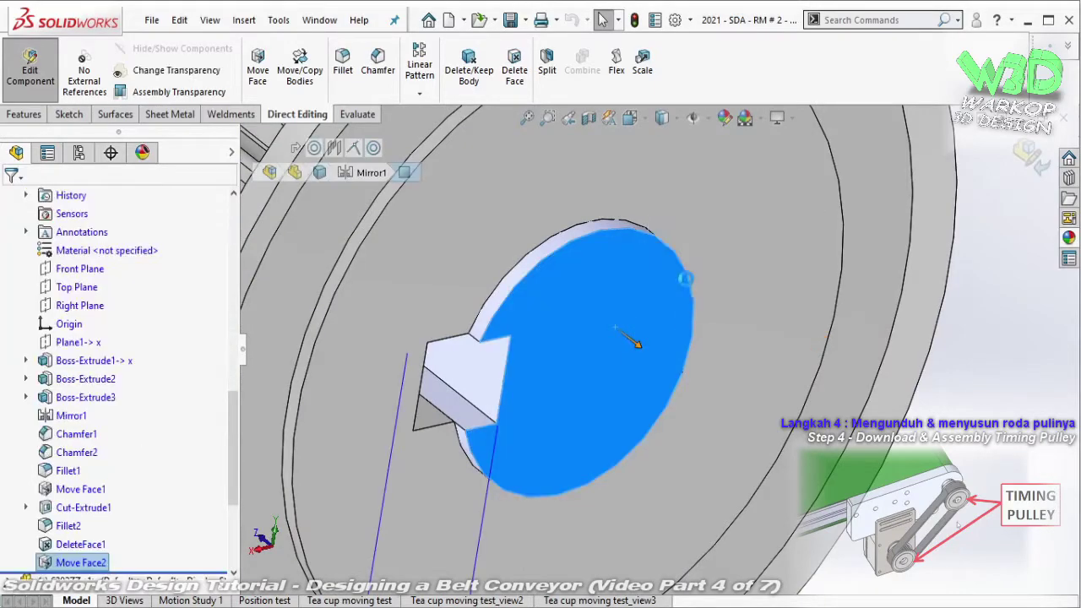
click(508, 68)
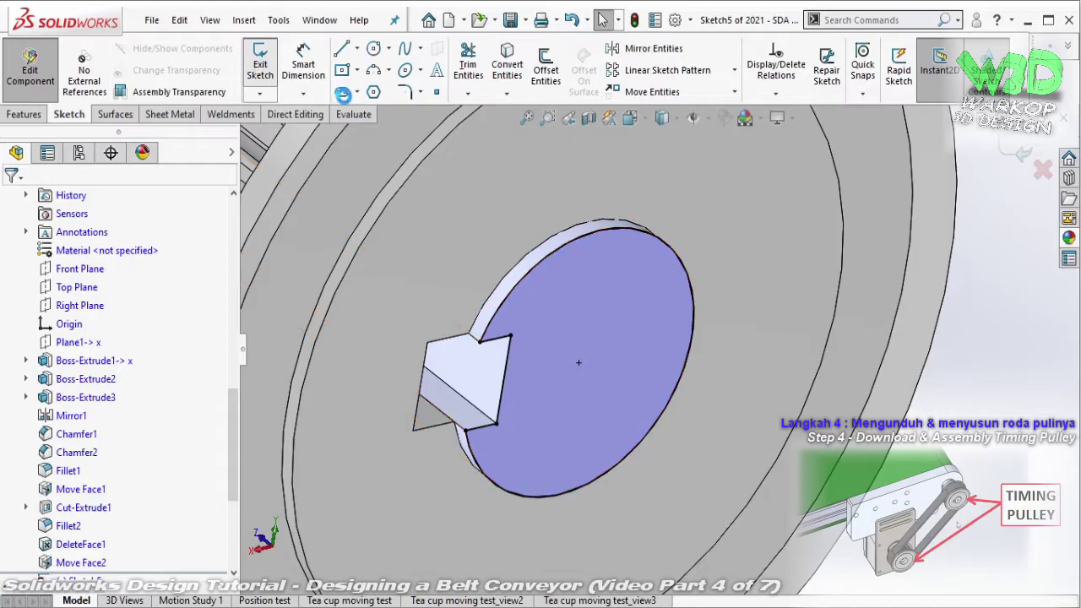
click(261, 67)
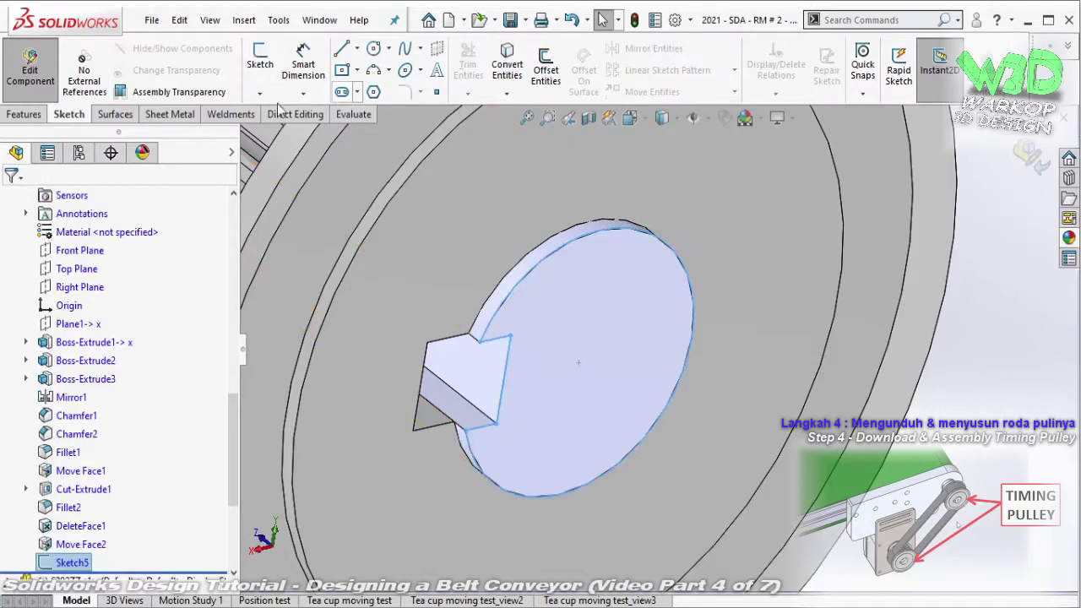
- Start a Hole Wizard tapped hole positioned at the centre of the shaft end face
click(510, 59)
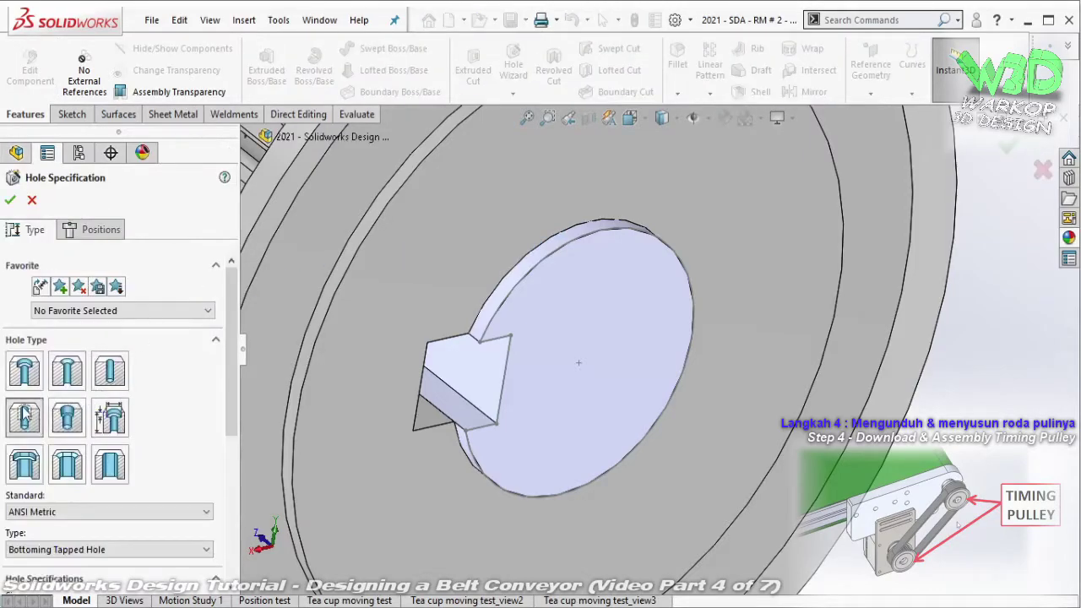
click(100, 230)
click(103, 375)
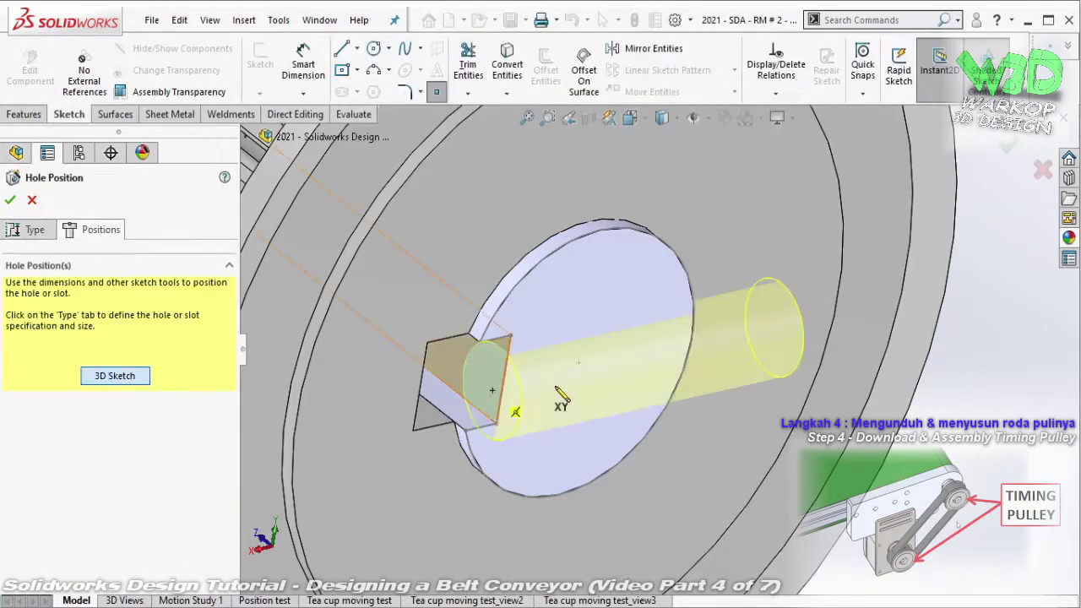
click(578, 363)
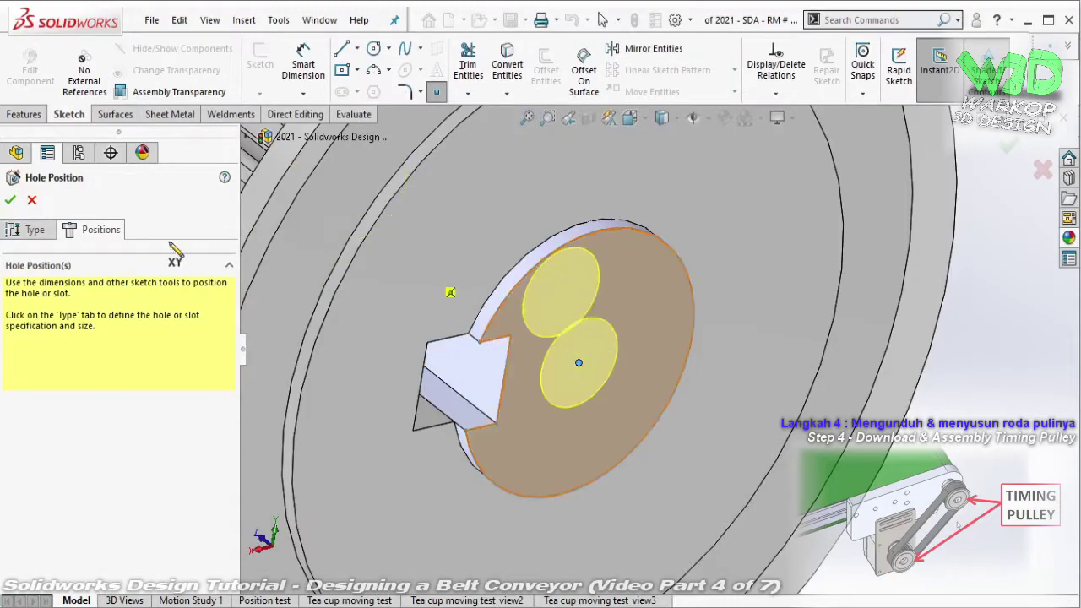
click(35, 229)
scroll(219, 363, down, 3)
scroll(239, 372, down, 2)
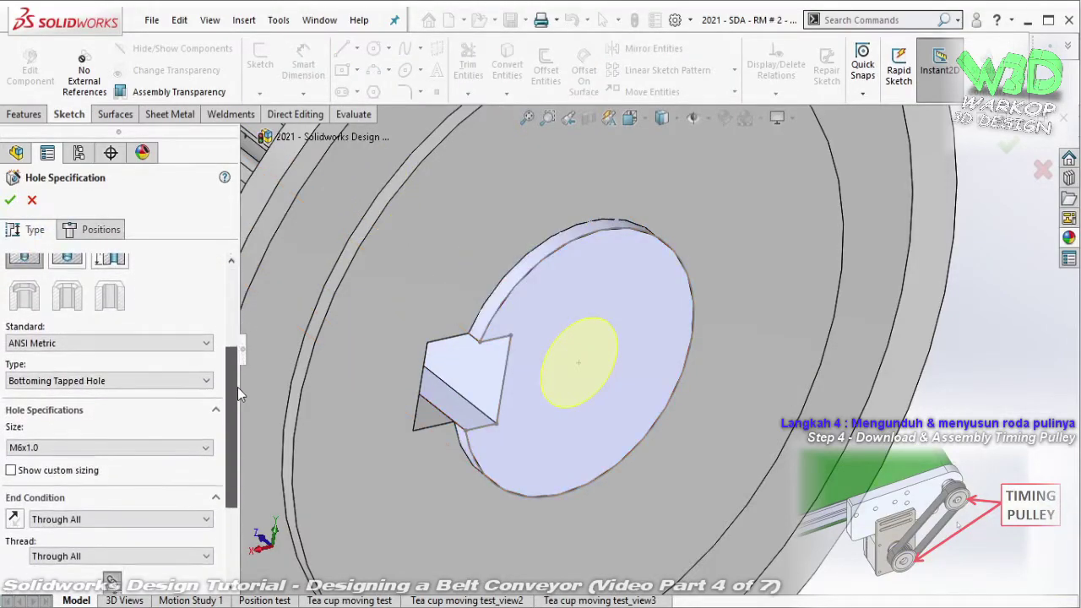
- Set the hole to M5x0.8, Blind 12 mm deep with 12 mm thread depth
click(78, 437)
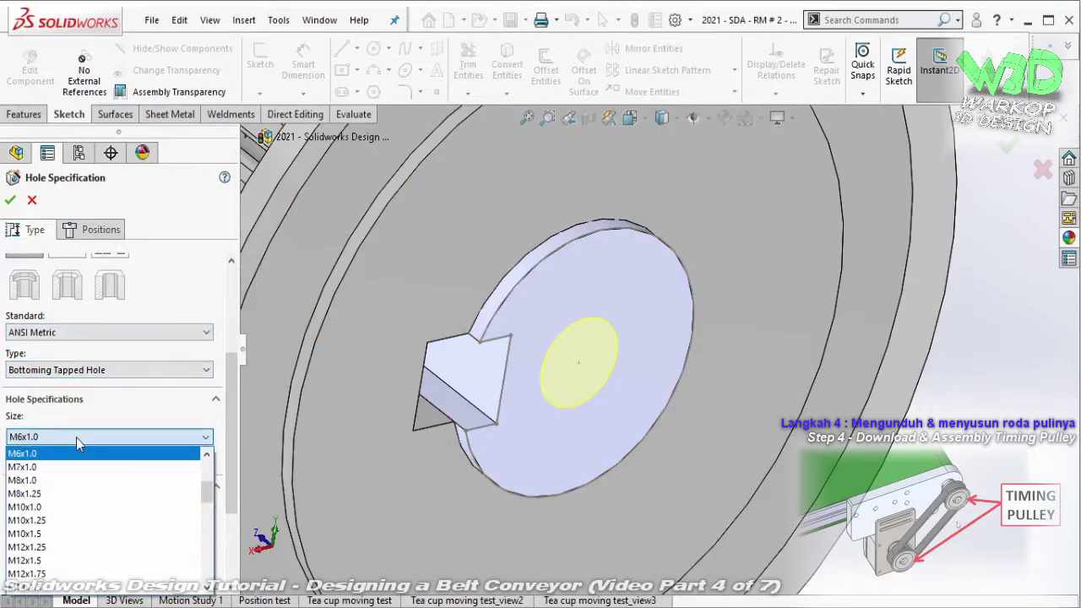
scroll(68, 463, up, 3)
click(67, 535)
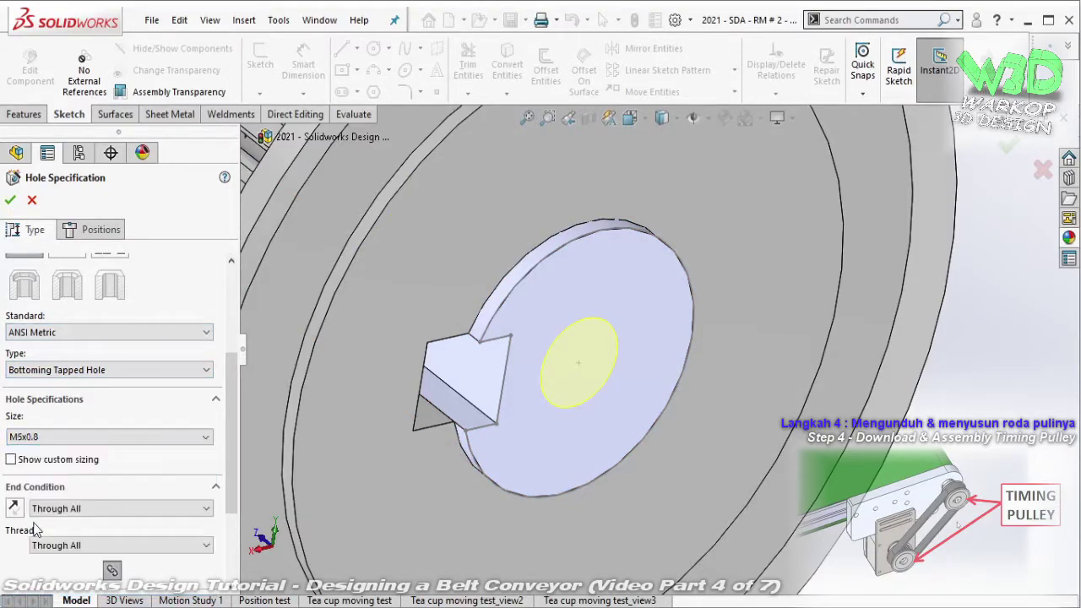
scroll(203, 441, down, 2)
scroll(175, 416, down, 1)
click(175, 417)
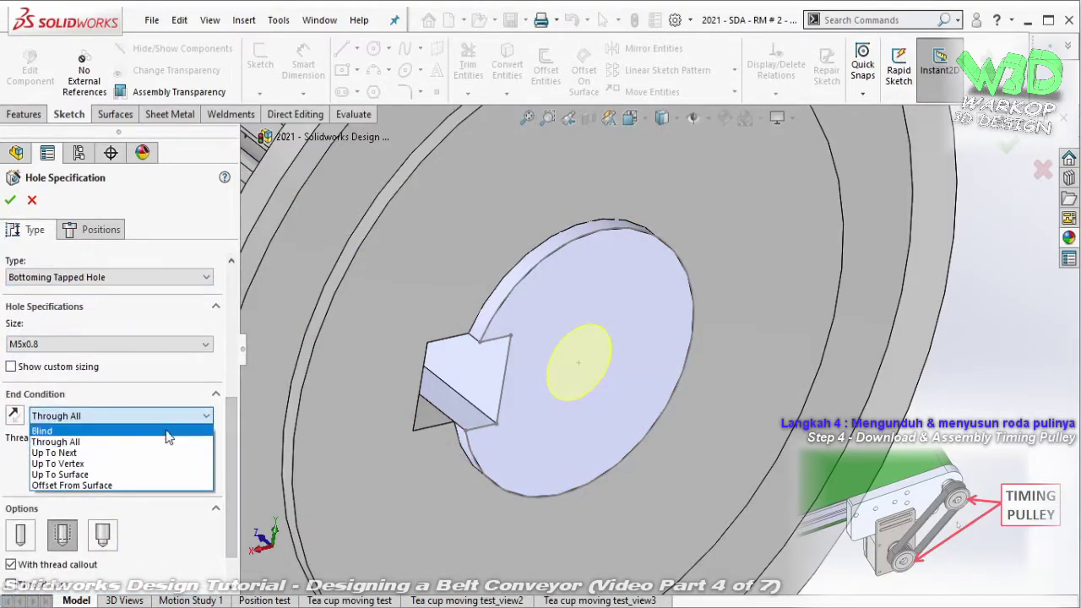
click(164, 429)
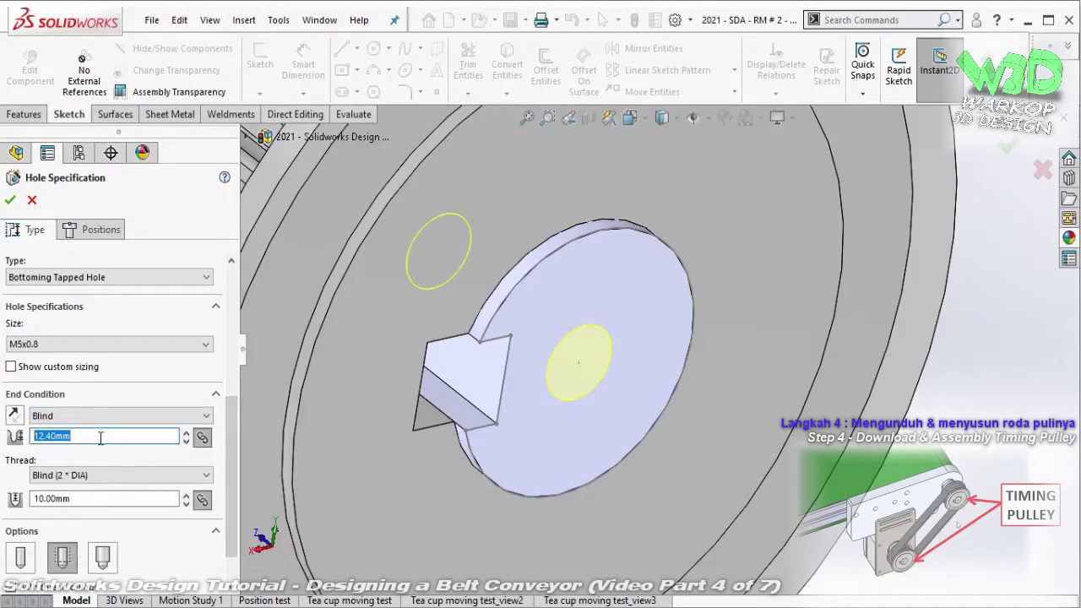
text(1)
click(128, 498)
text(1)
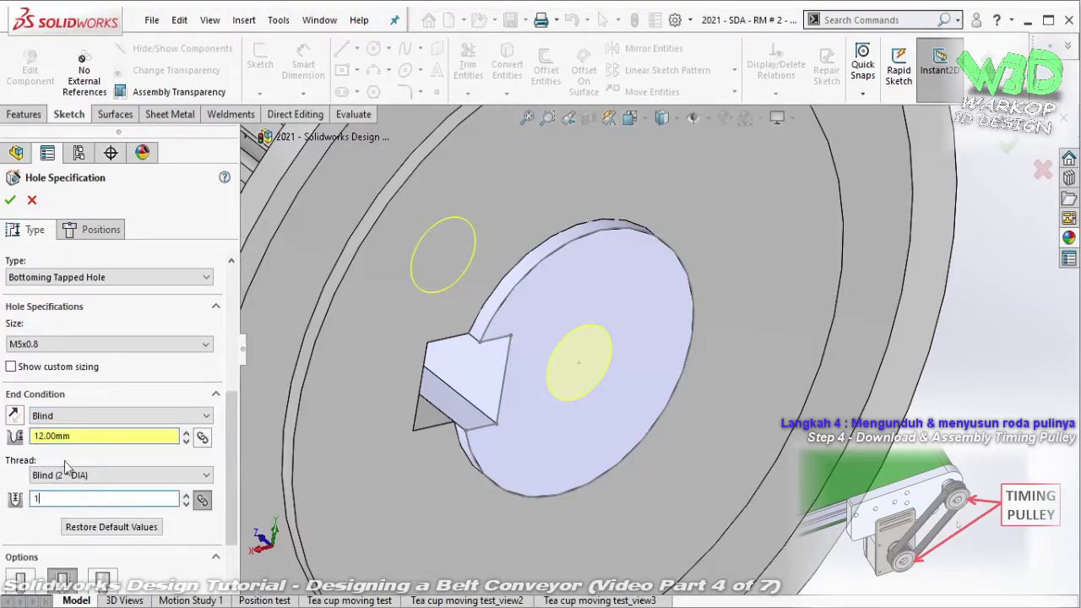
text(2.00mm)
scroll(228, 544, down, 2)
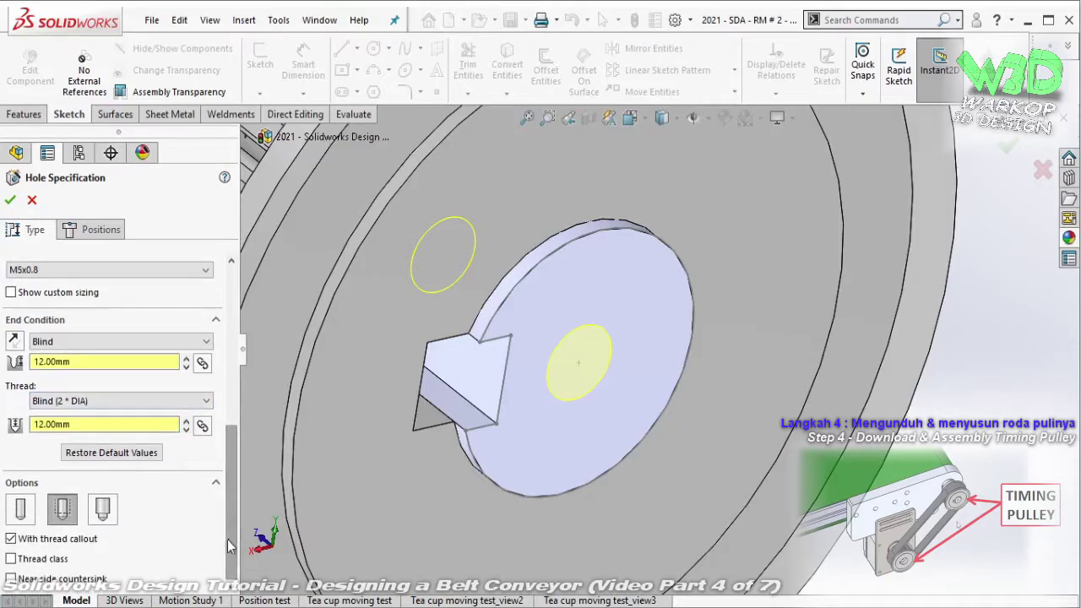
- Chamfer the hub insert's outer bore edge at 1 mm × 45°
click(511, 304)
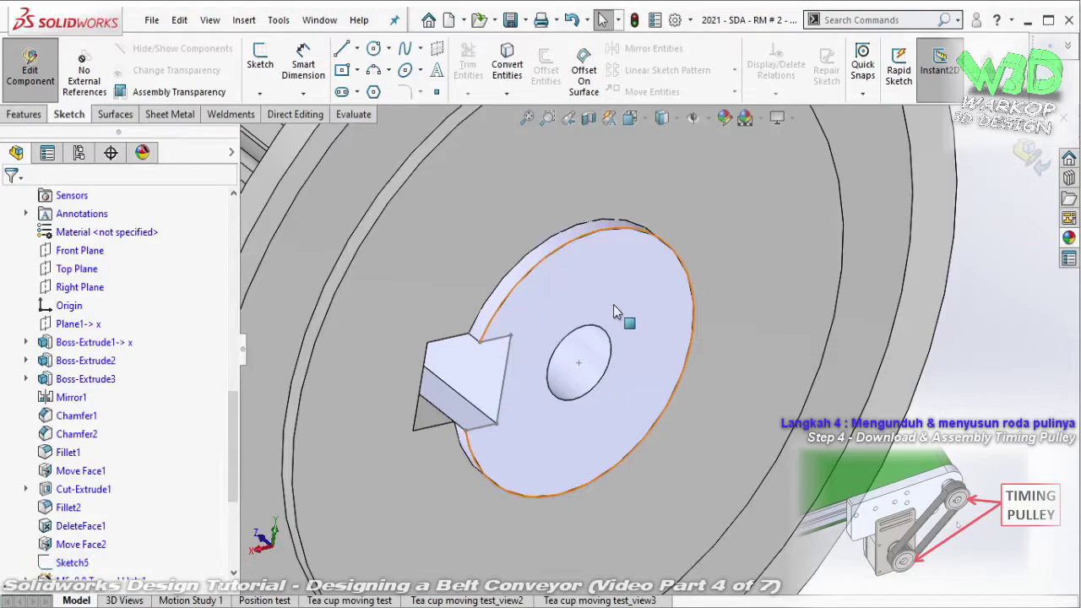
key(ctrl+7)
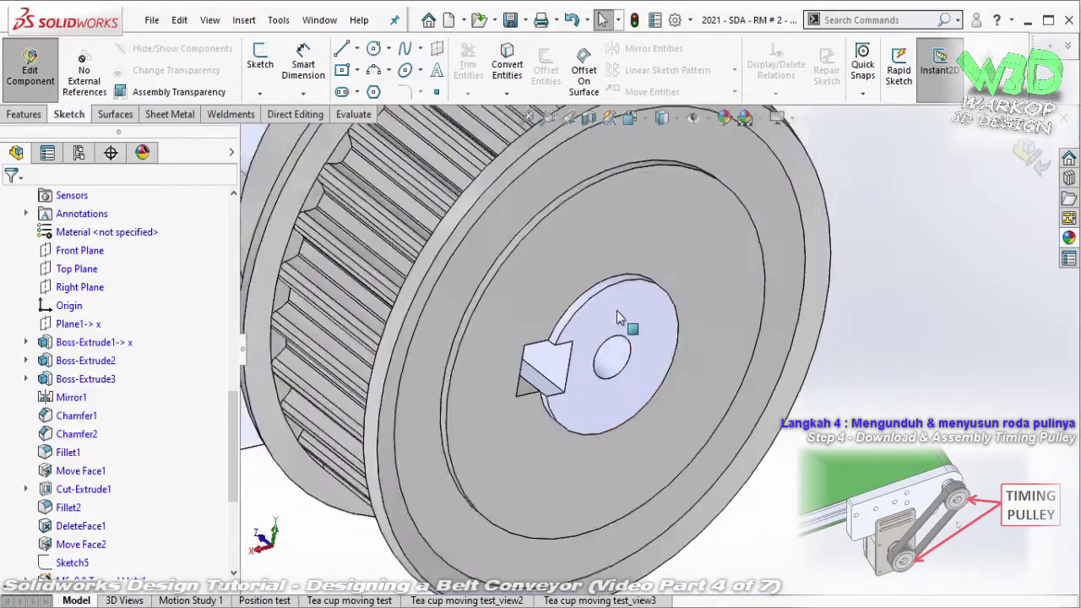
click(25, 115)
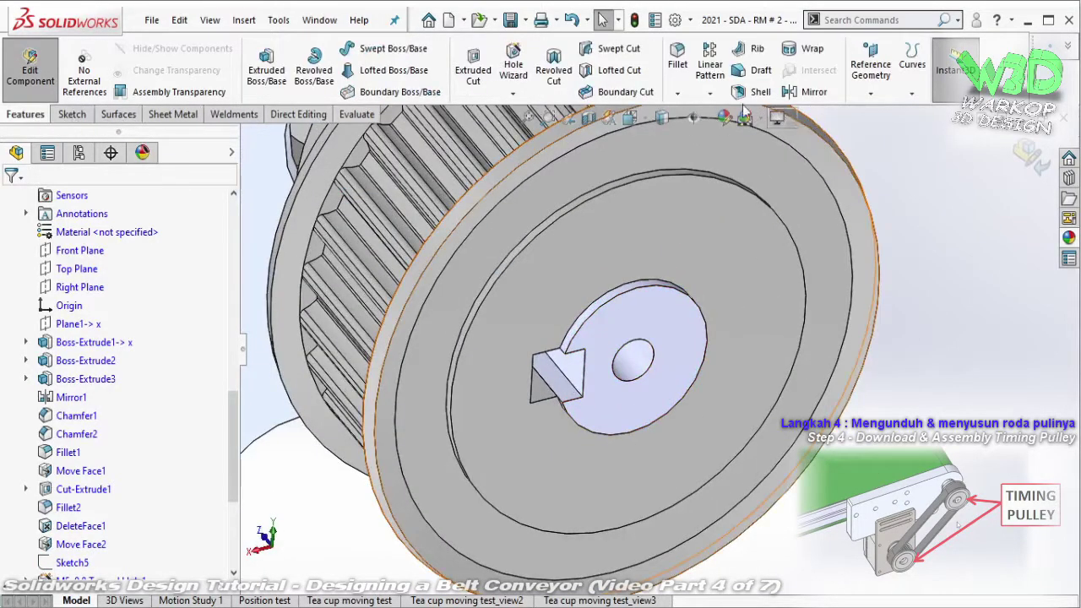
click(677, 93)
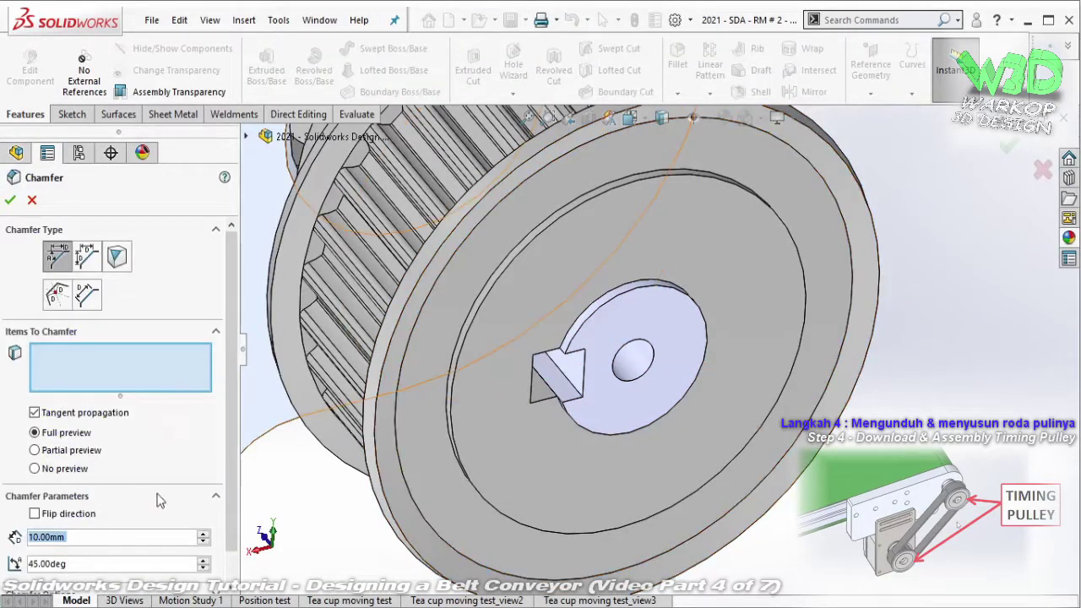
text(2)
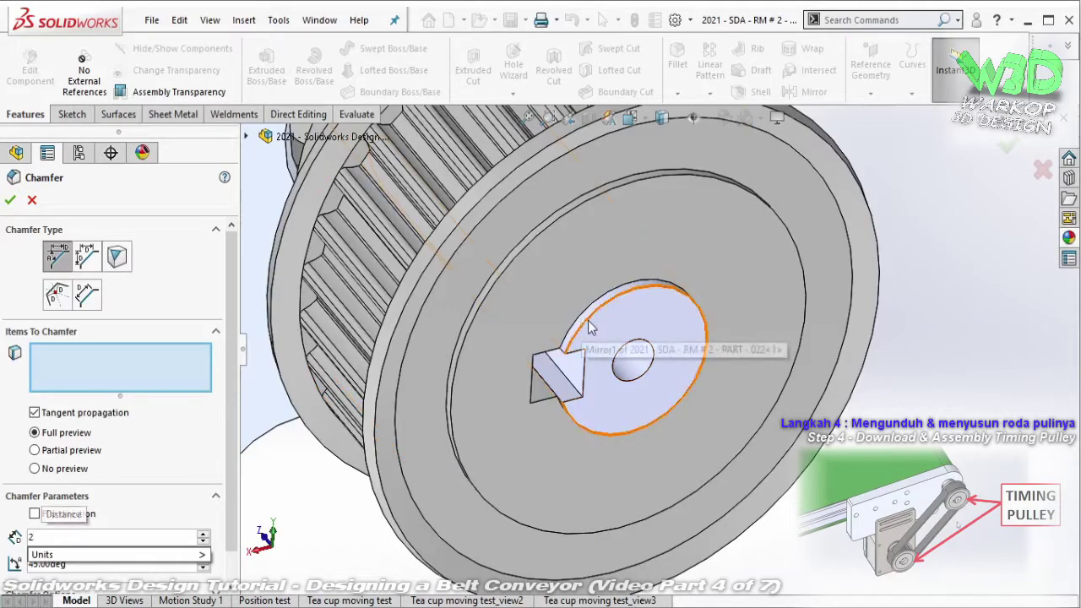
click(582, 319)
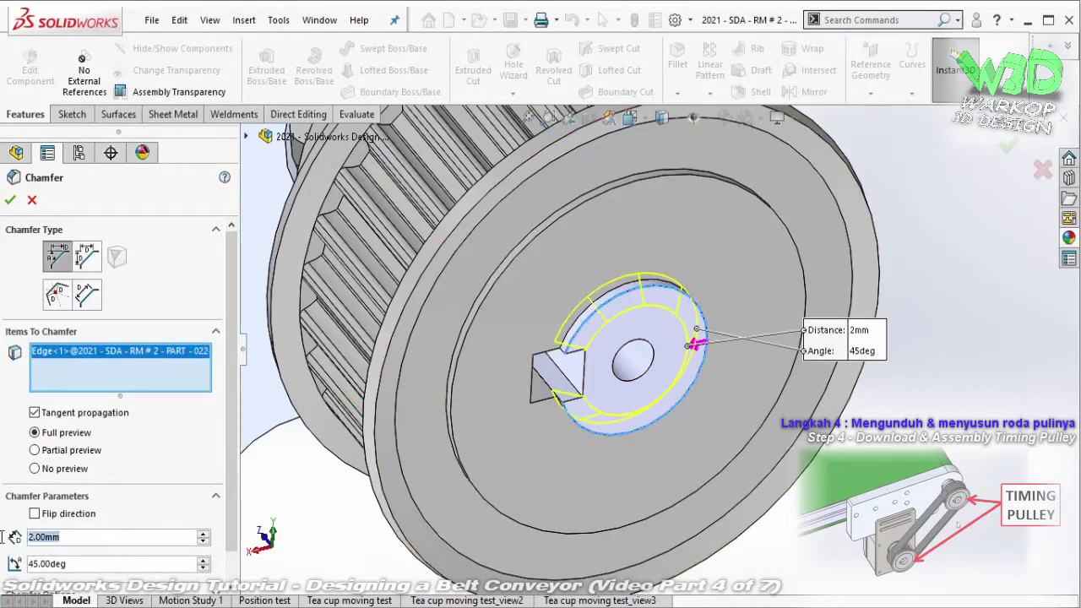
text(0.5)
key(Return)
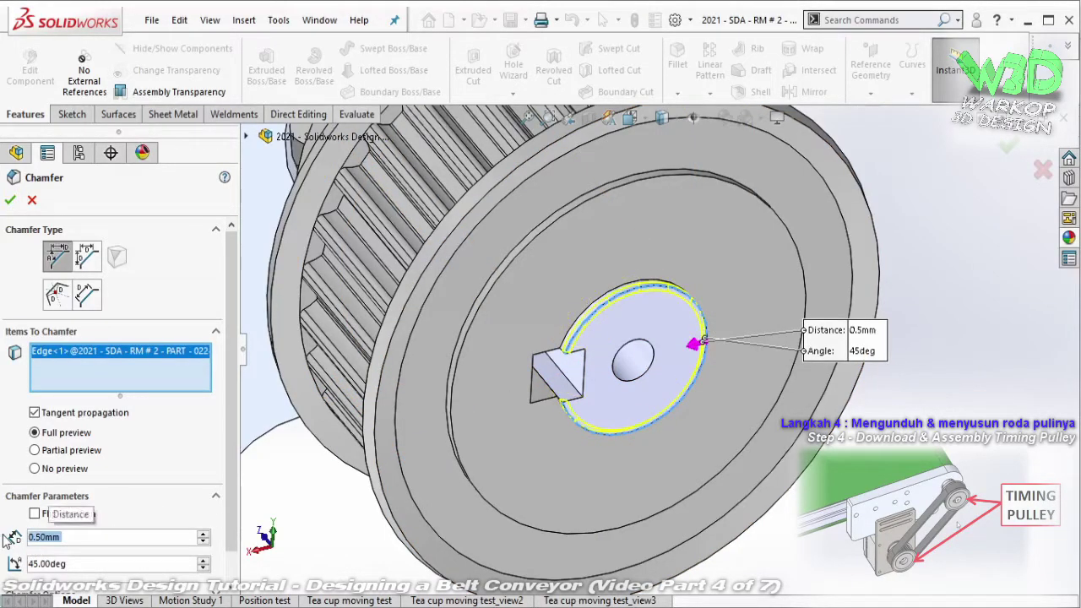
text(1)
key(Return)
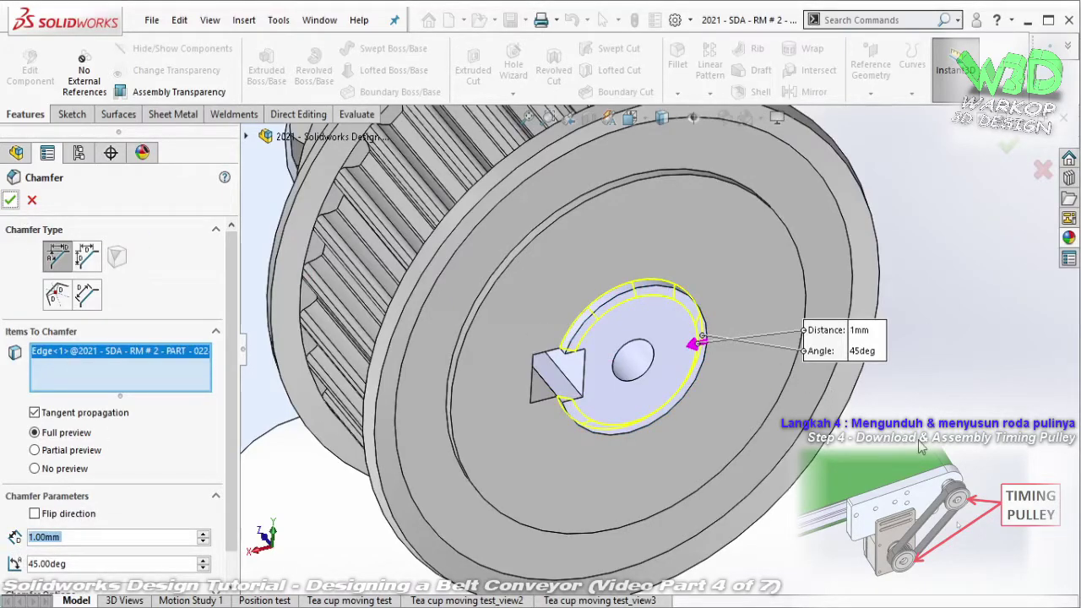
key(Return)
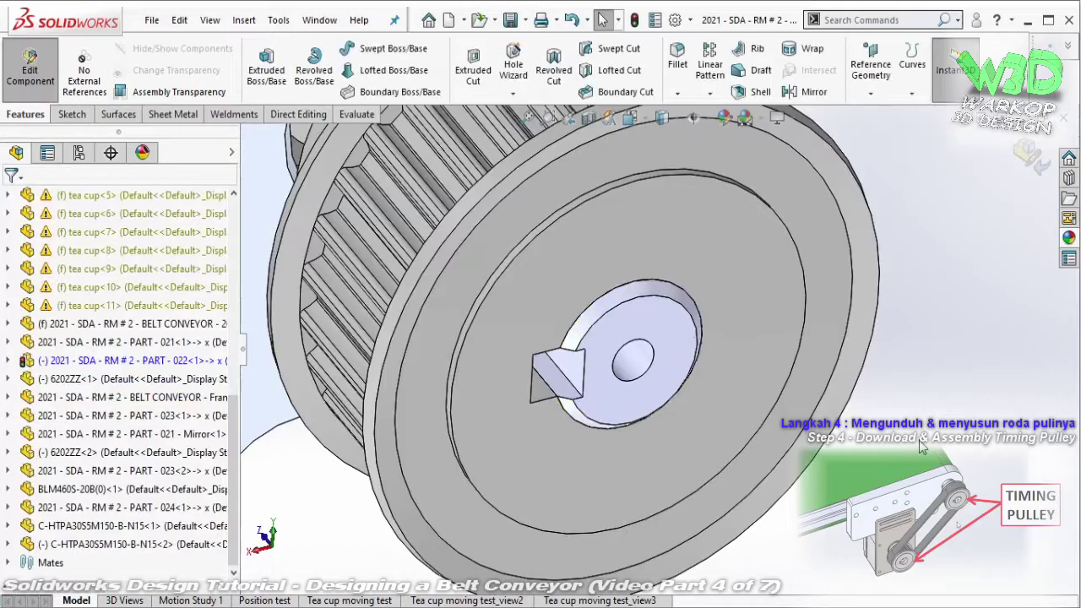
- Zoom to the upper timing pulley and select the key face on the hub insert
scroll(635, 429, up, 3)
scroll(639, 434, up, 3)
scroll(642, 439, up, 2)
scroll(641, 439, up, 2)
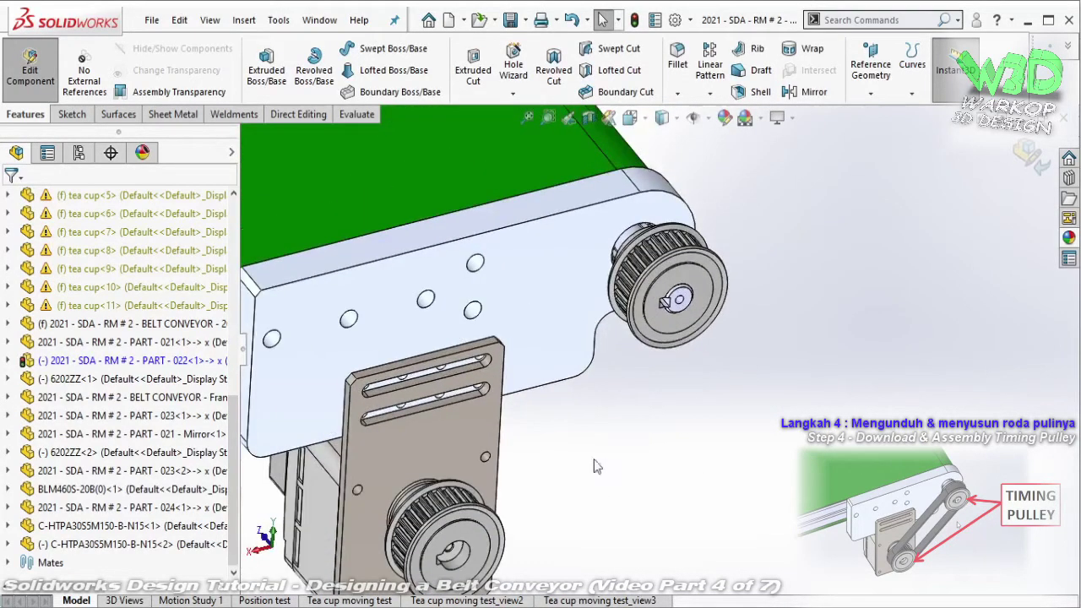
scroll(667, 319, up, 2)
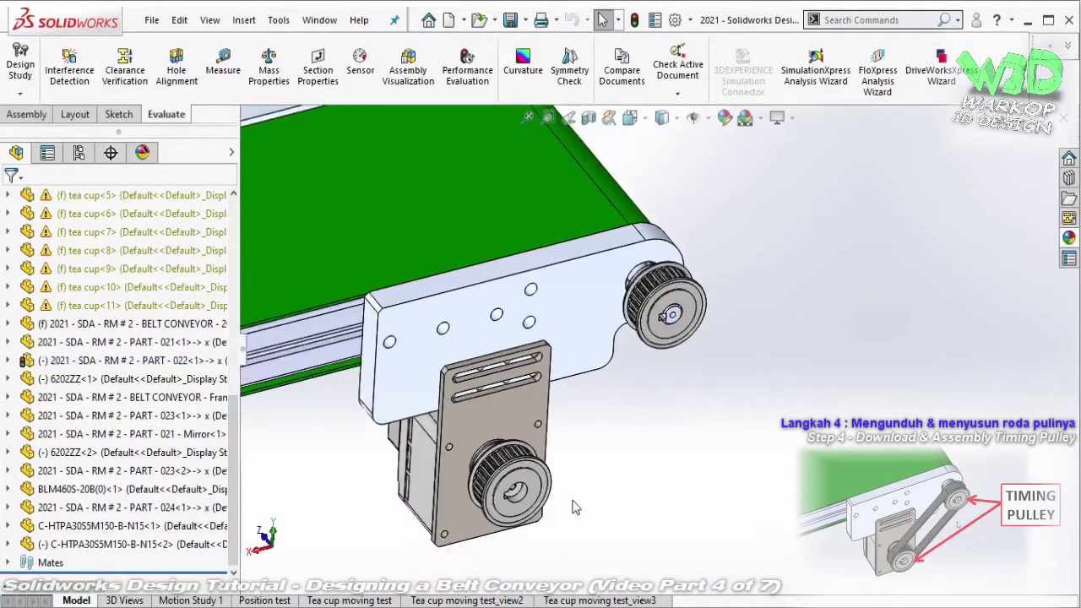
scroll(598, 449, down, 3)
scroll(557, 414, down, 3)
scroll(558, 414, up, 2)
scroll(753, 256, up, 3)
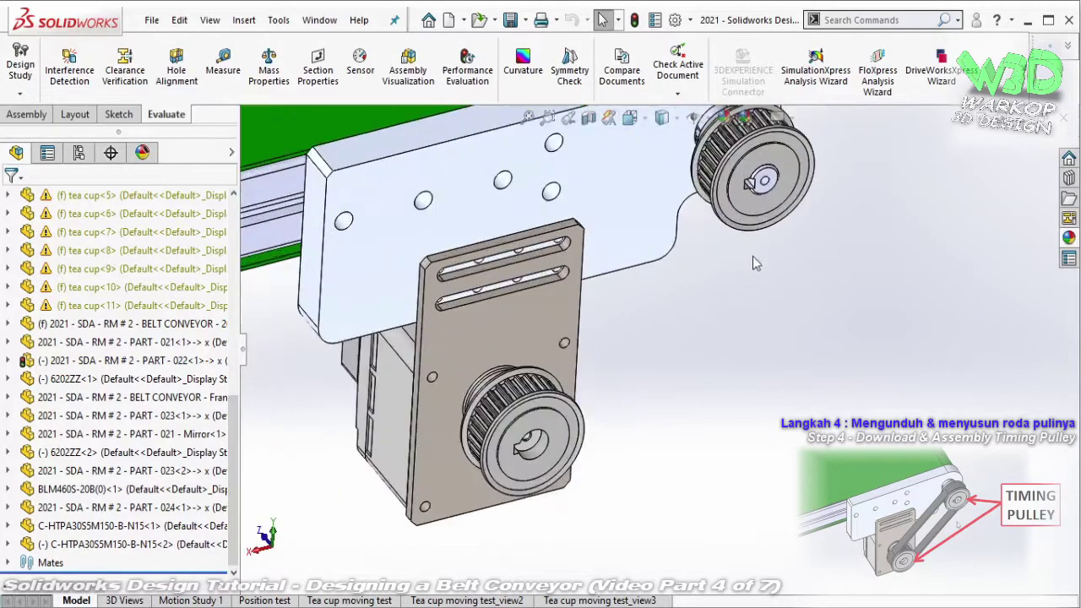
scroll(752, 283, down, 3)
scroll(744, 293, down, 3)
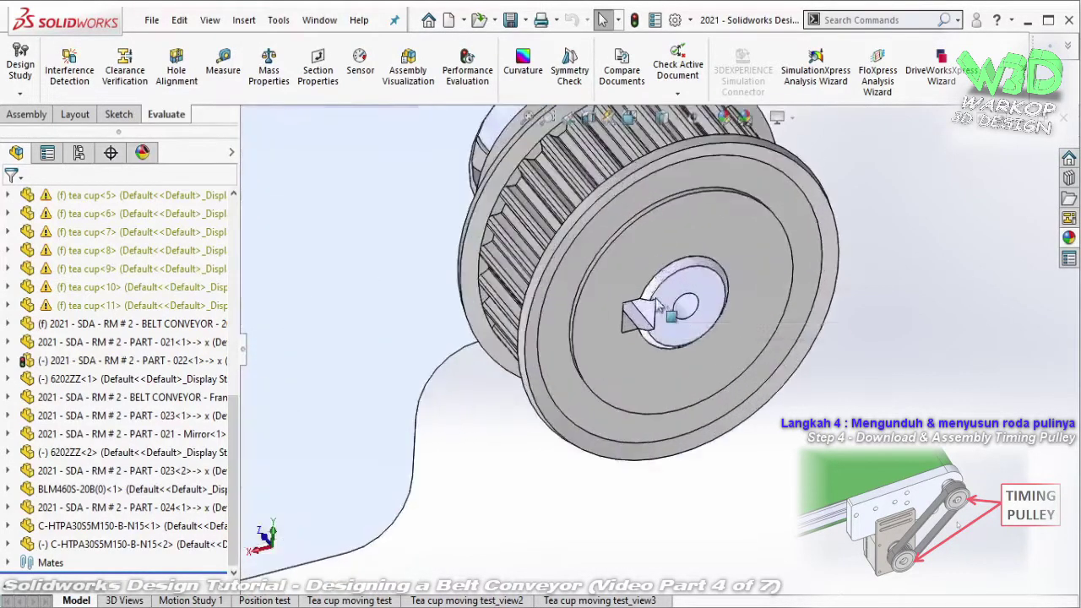
click(672, 223)
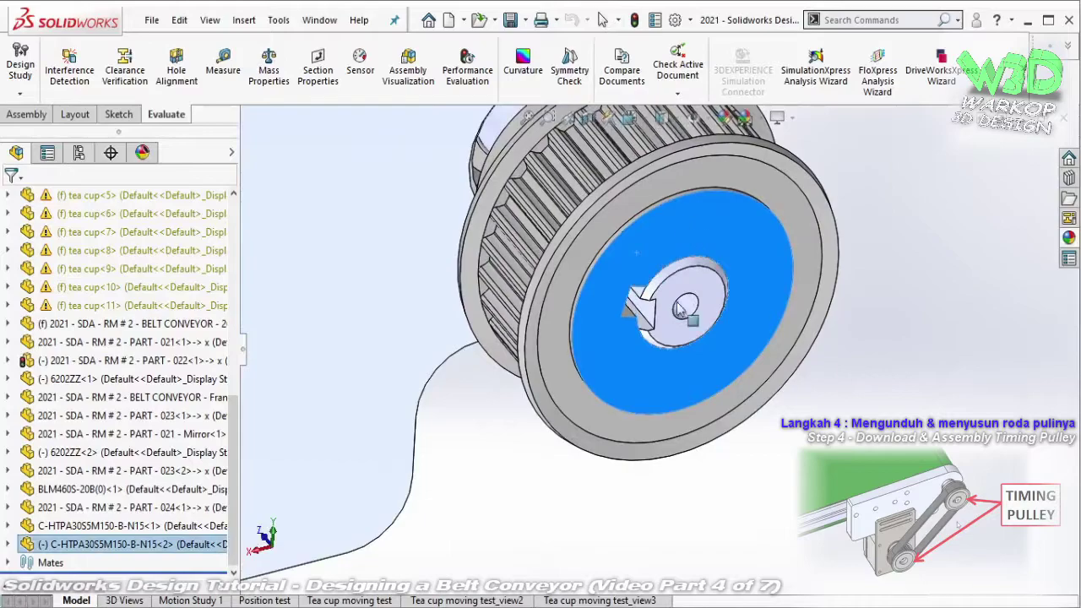
scroll(675, 314, down, 3)
click(629, 302)
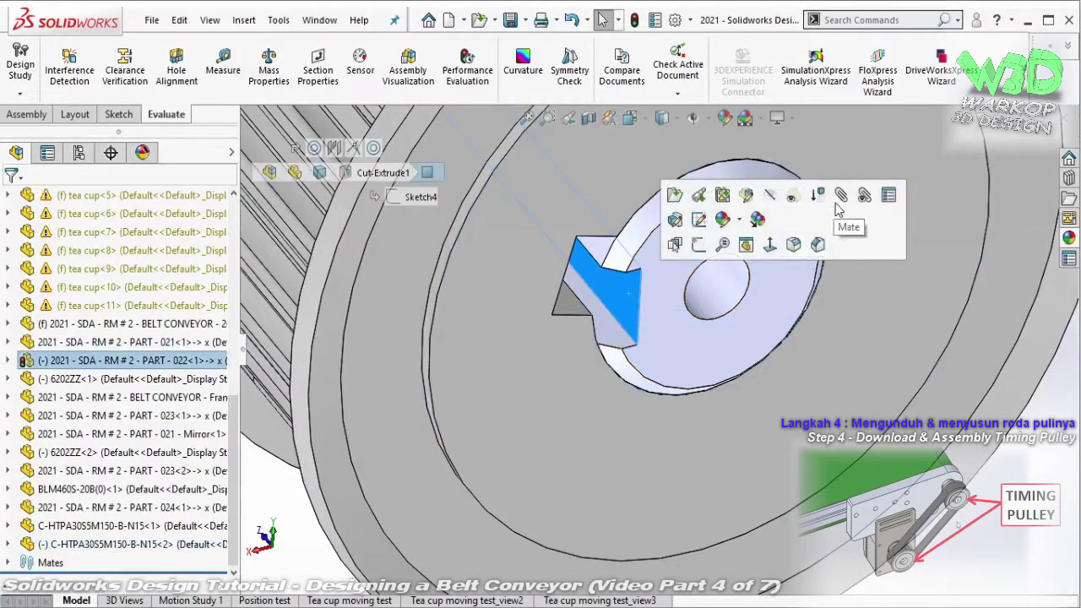
- Mate the key face parallel to the C-HTPA30S5M150-B-N15 pulley's keyway face
click(268, 173)
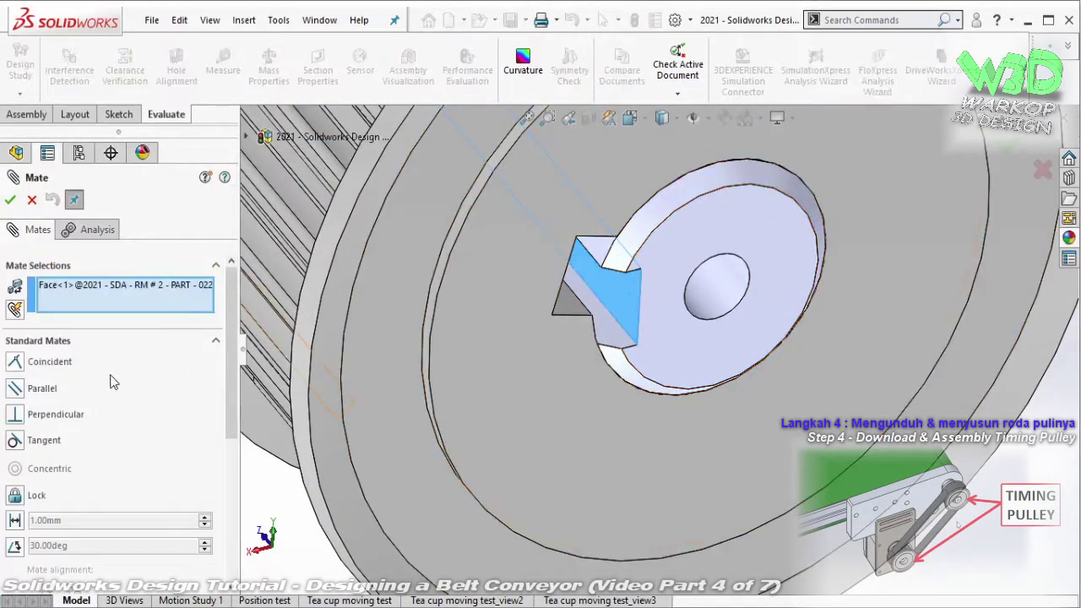
click(14, 389)
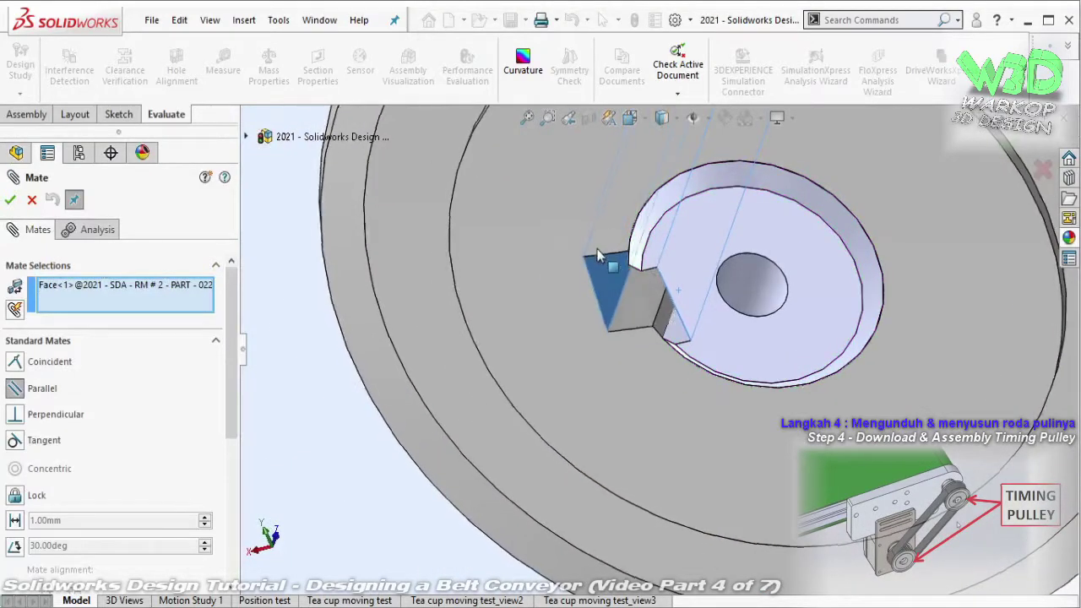
click(629, 293)
click(648, 306)
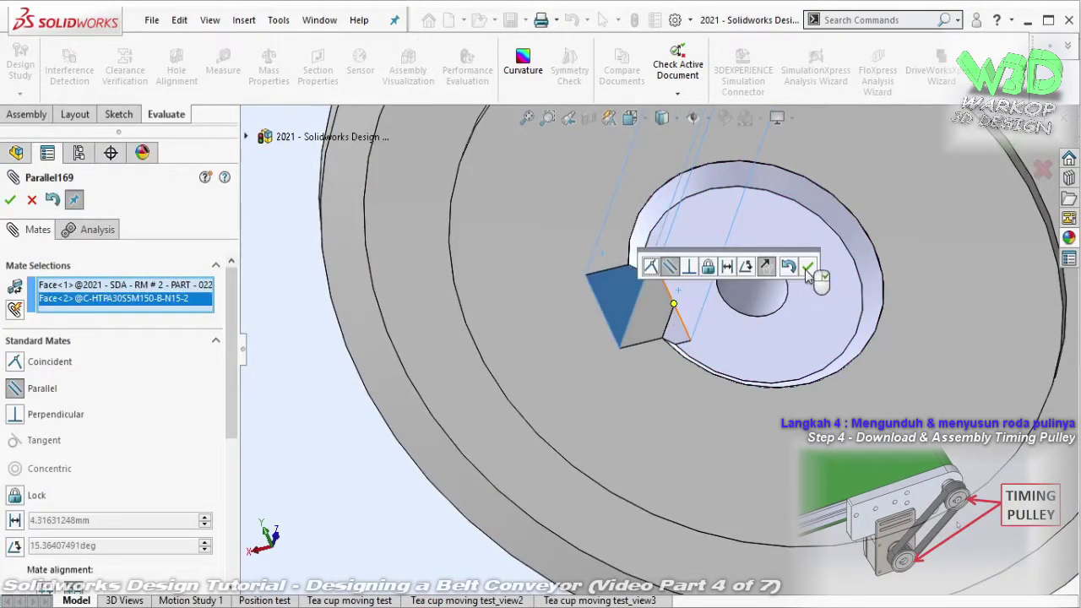
click(808, 269)
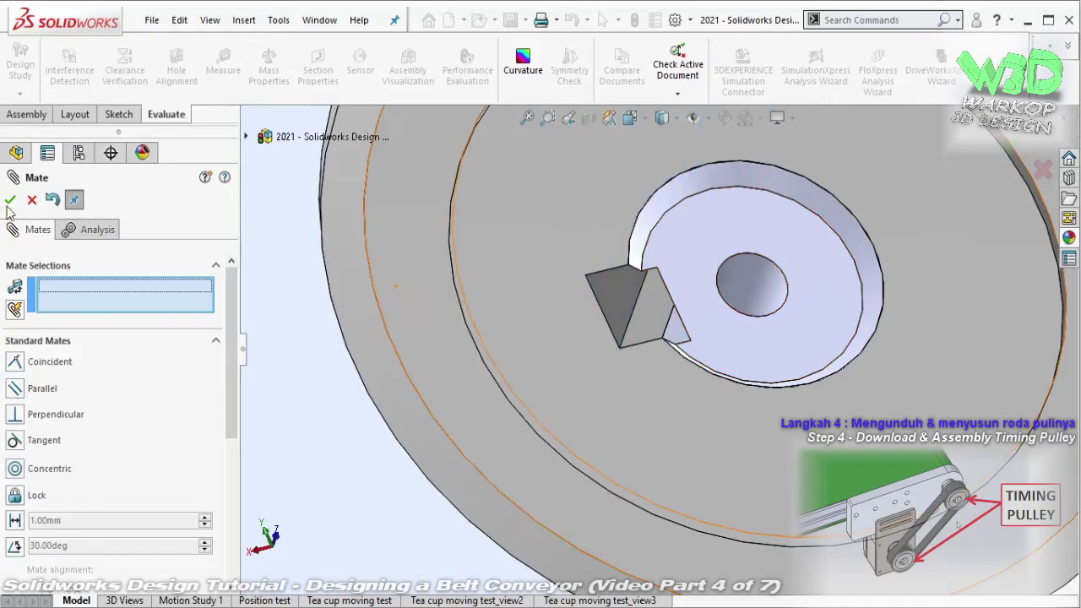
key(Escape)
- Zoom out to check the key seated in the pulley bore
scroll(441, 273, up, 3)
scroll(647, 369, up, 3)
scroll(574, 406, up, 3)
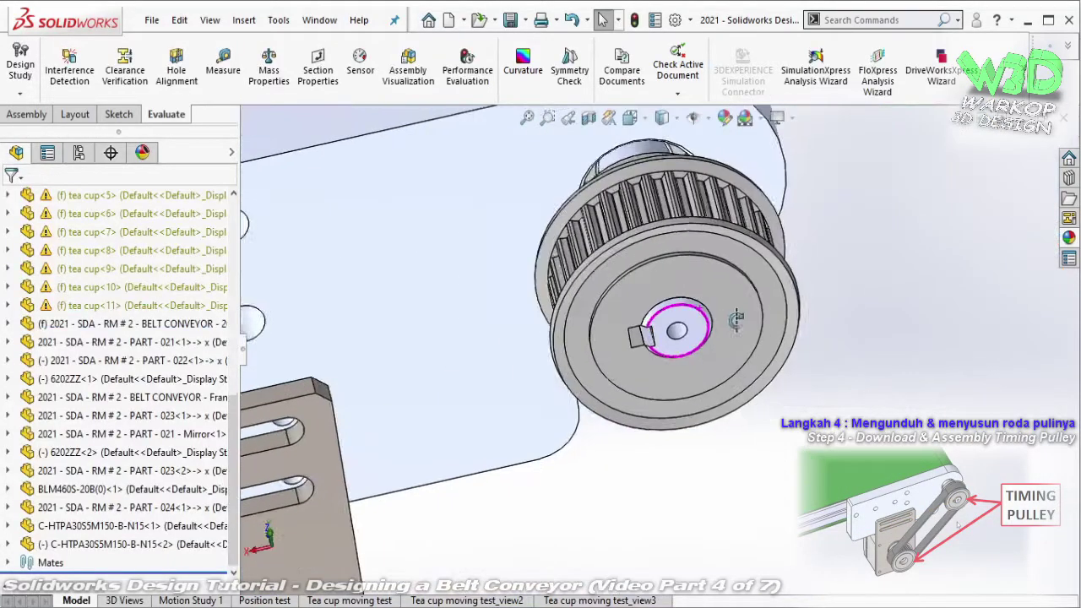
scroll(521, 443, up, 3)
scroll(521, 443, down, 3)
scroll(540, 439, down, 2)
scroll(623, 435, down, 3)
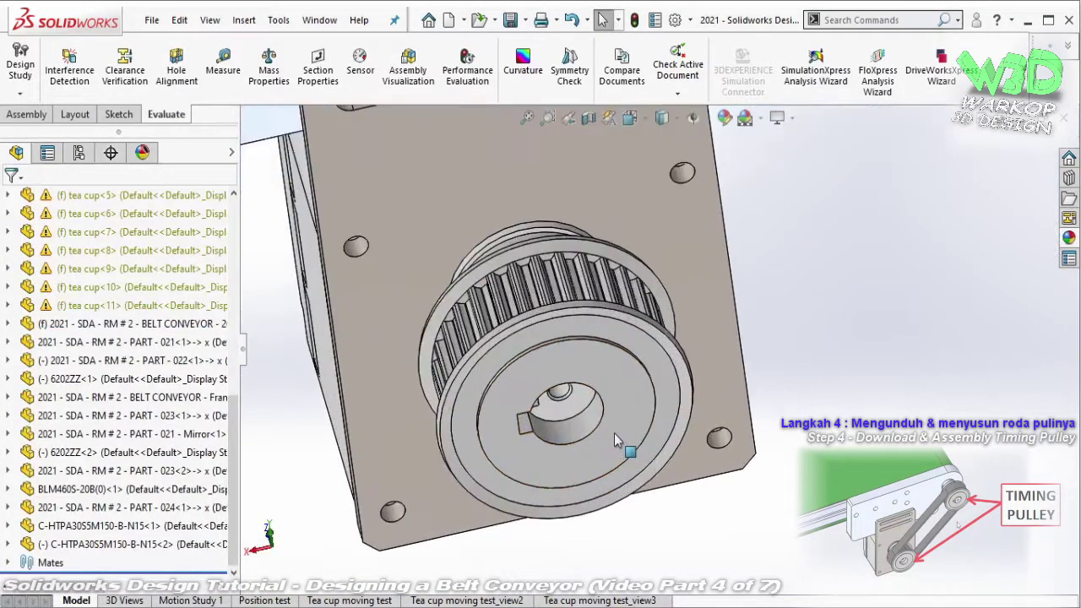
scroll(626, 422, down, 3)
scroll(629, 414, down, 2)
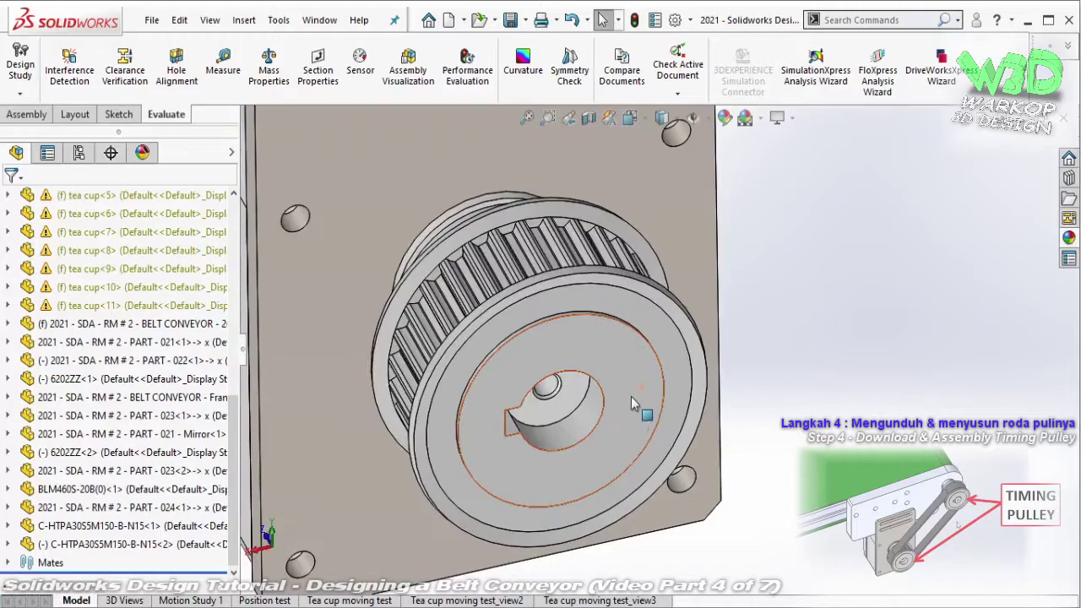
click(32, 115)
- Create a new in-context part and start a sketch on the pulley face
click(88, 94)
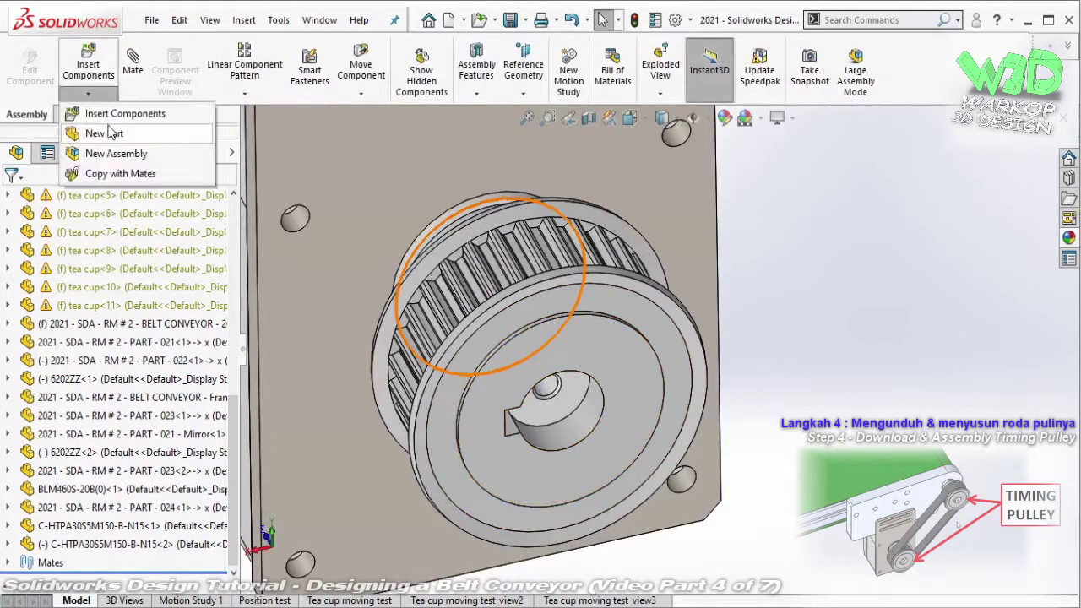
click(88, 133)
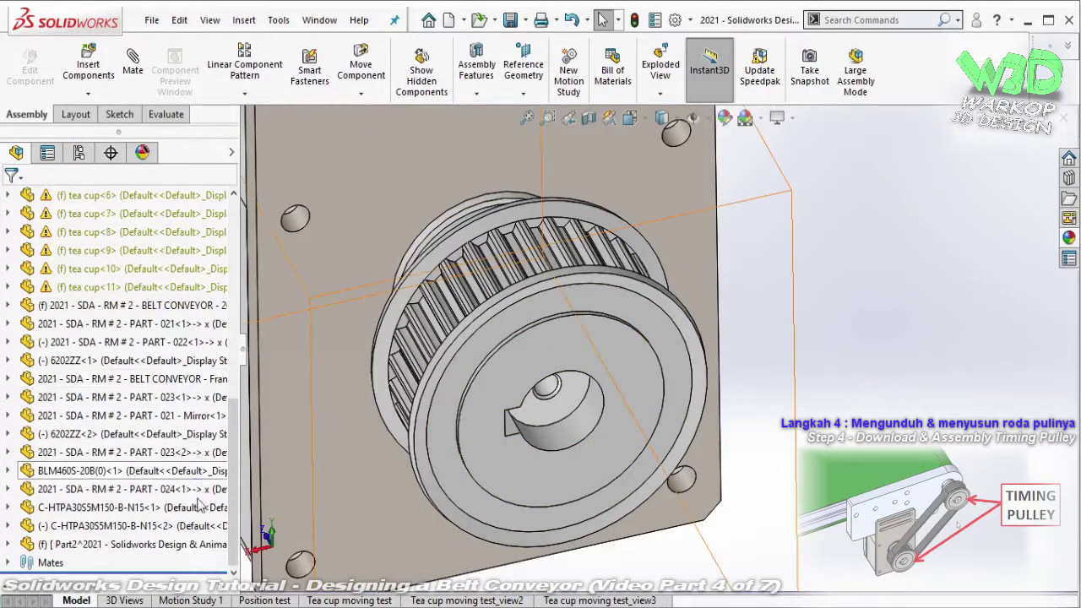
click(168, 547)
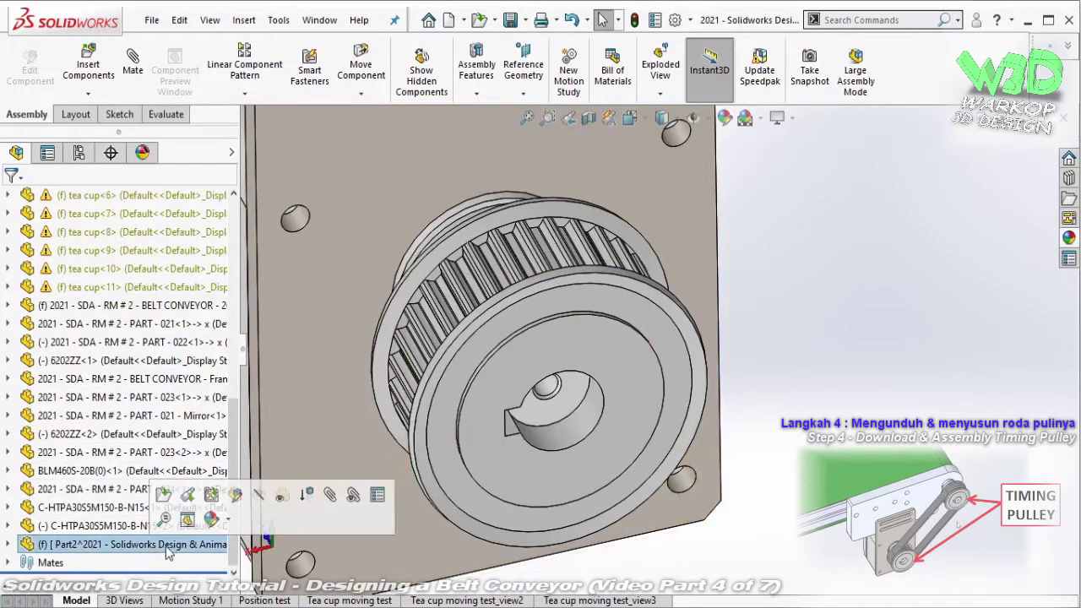
click(235, 496)
scroll(534, 260, down, 3)
scroll(534, 260, down, 3)
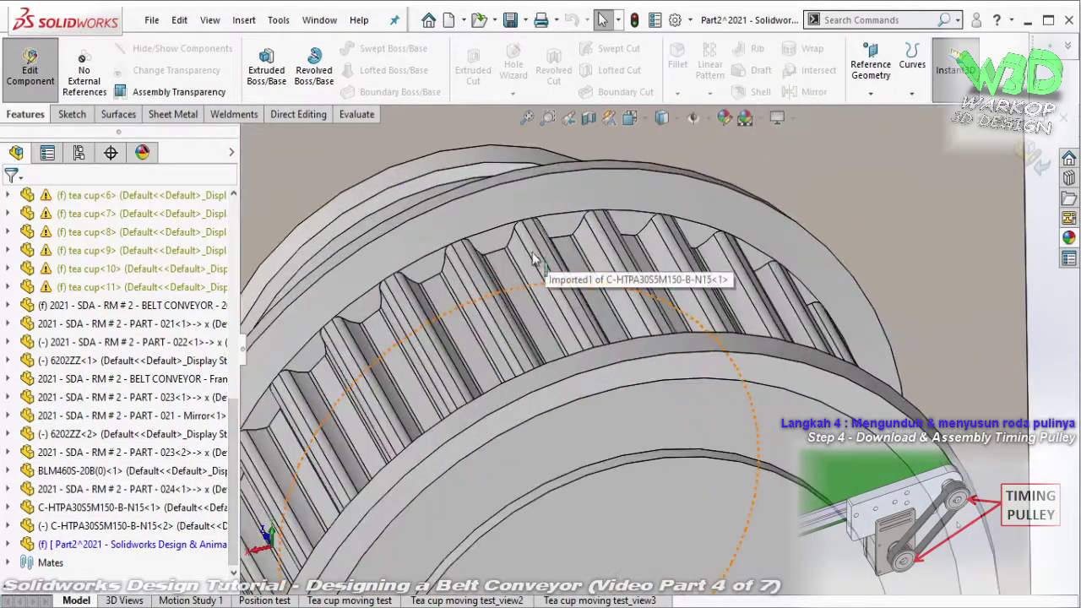
click(498, 241)
click(554, 152)
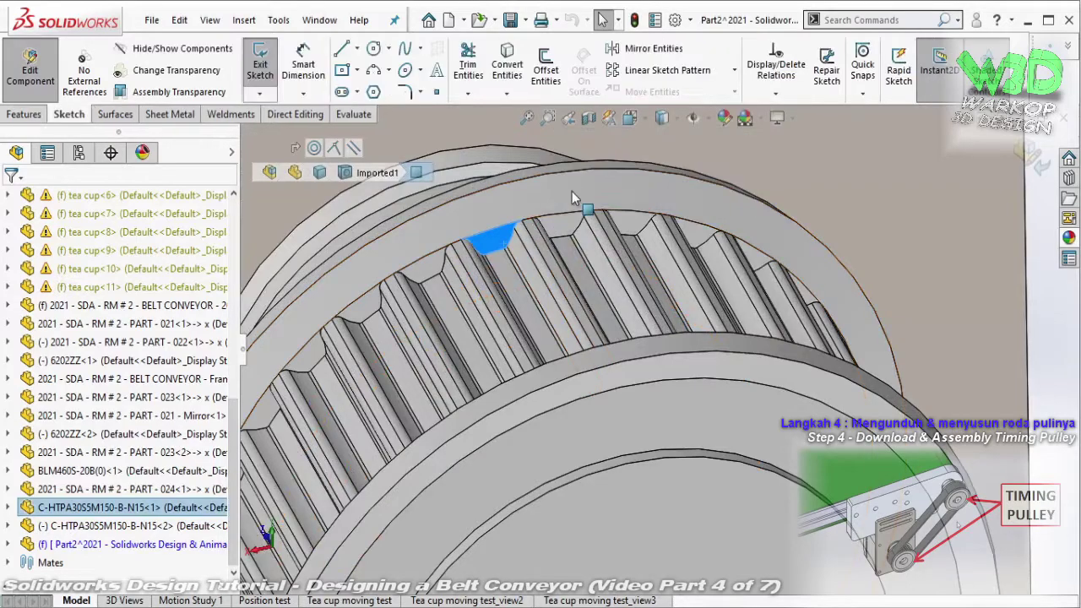
- Convert both pulley circles (Arc3/Arc4) into construction geometry
scroll(603, 283, up, 3)
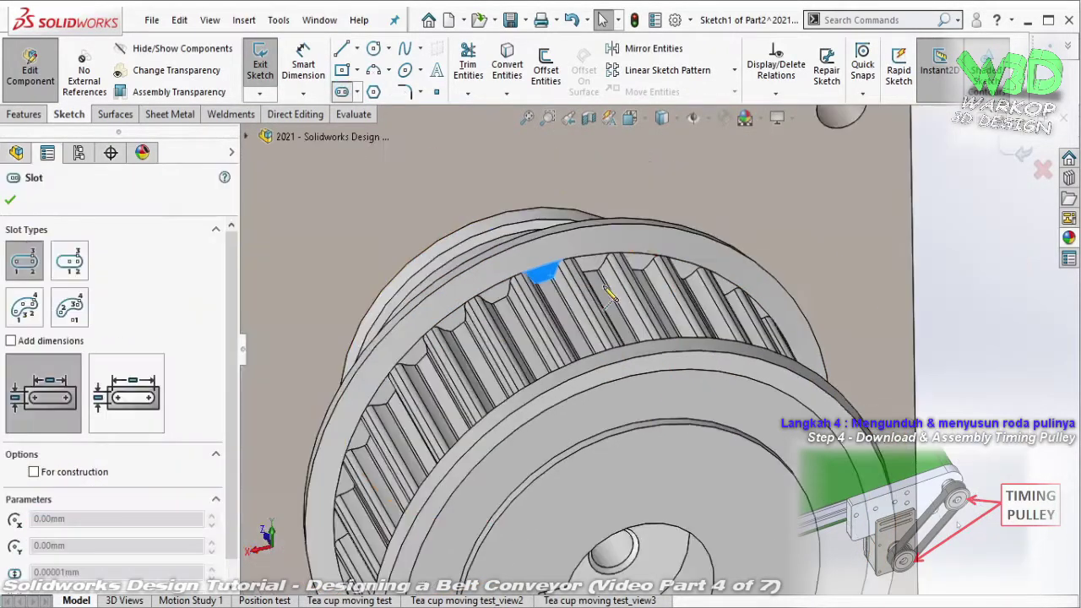
scroll(663, 369, up, 3)
scroll(710, 412, up, 3)
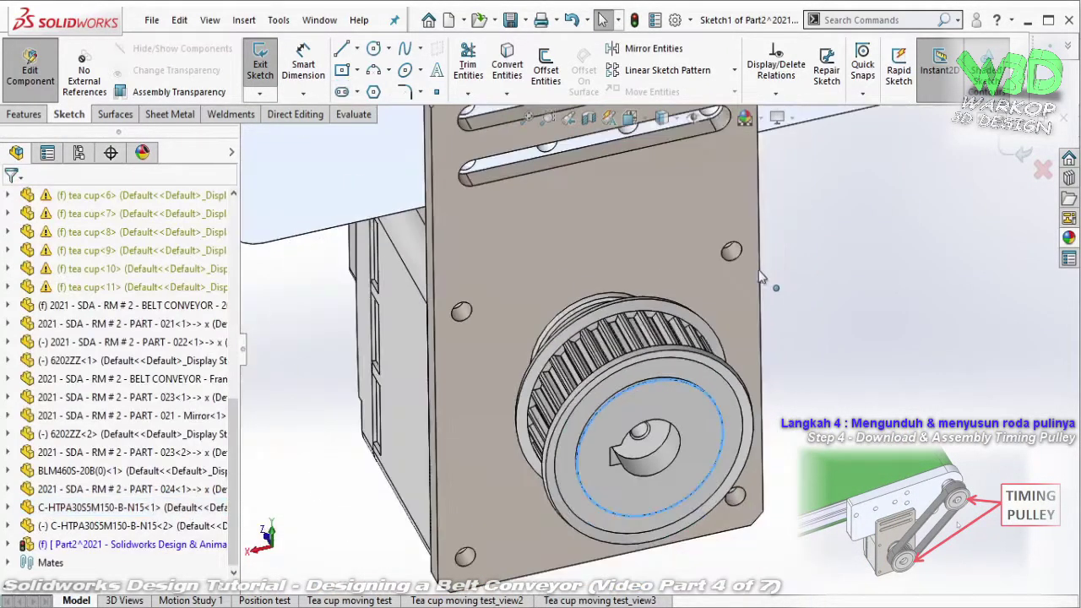
scroll(801, 278, up, 3)
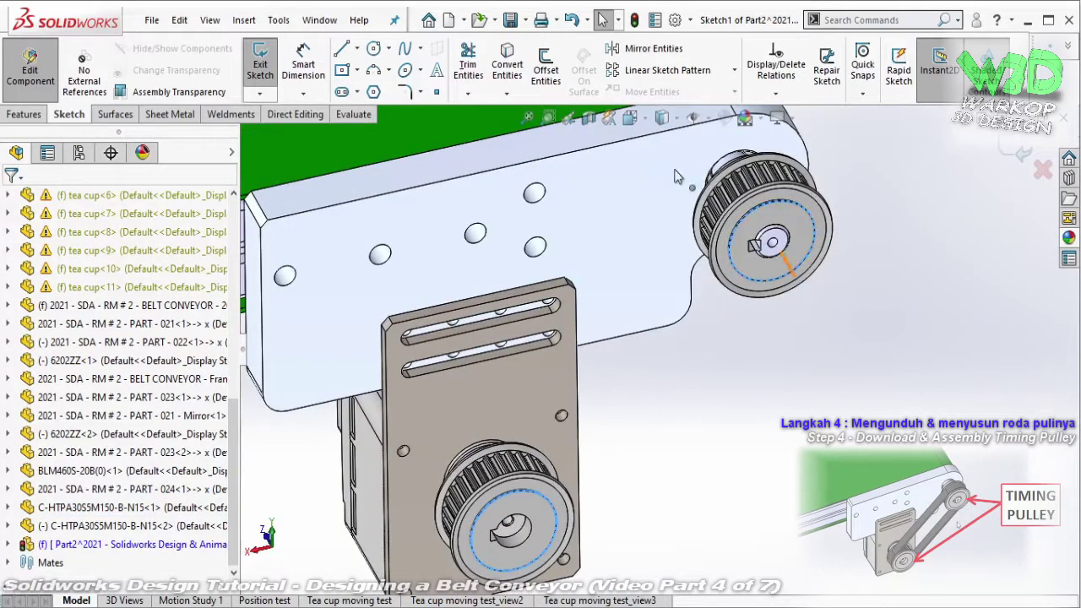
scroll(658, 284, up, 3)
scroll(503, 510, up, 2)
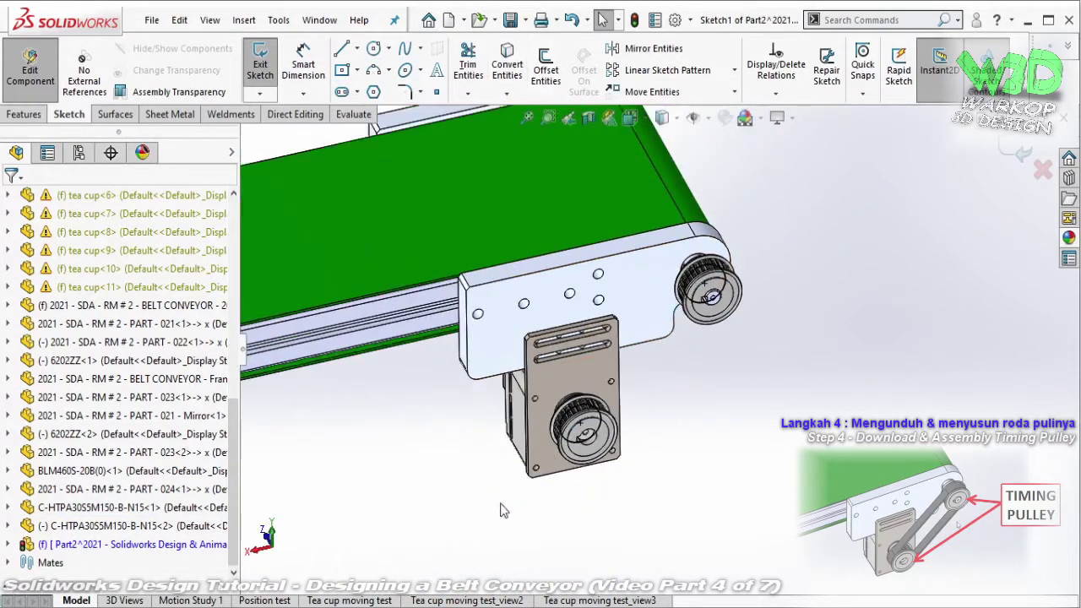
drag(485, 510, 831, 189)
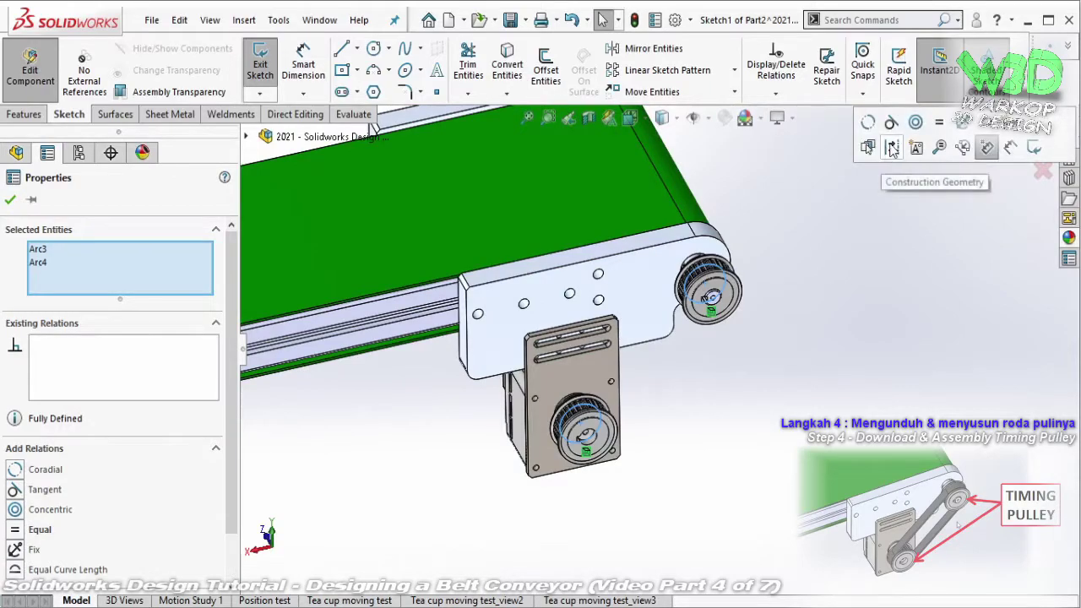
click(893, 148)
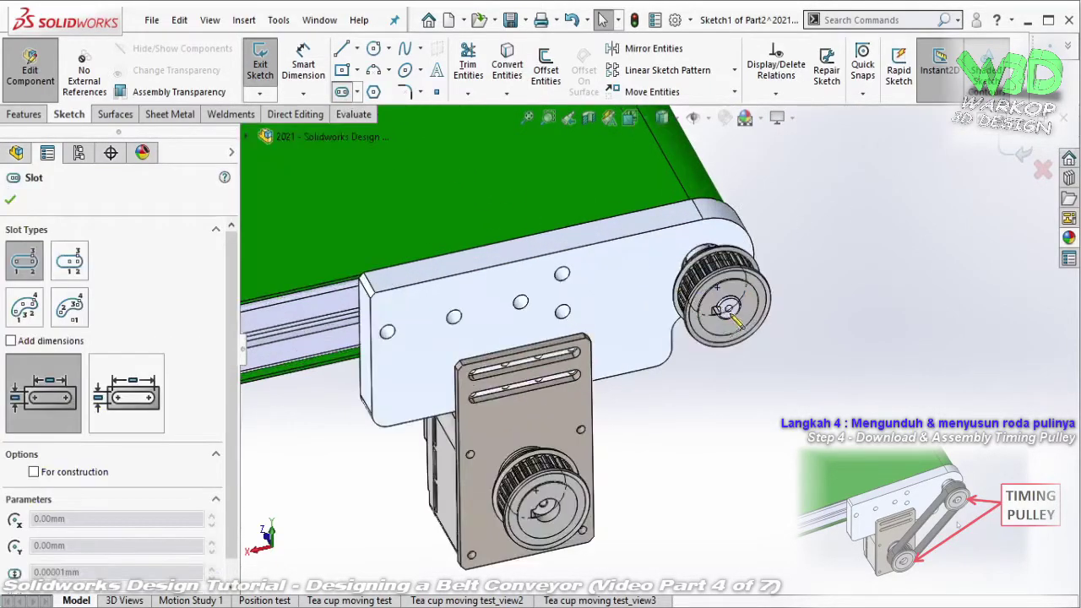
- Draw a straight slot from the upper to the lower pulley centre, spanning both pulleys
scroll(701, 293, down, 3)
scroll(722, 292, down, 3)
click(685, 289)
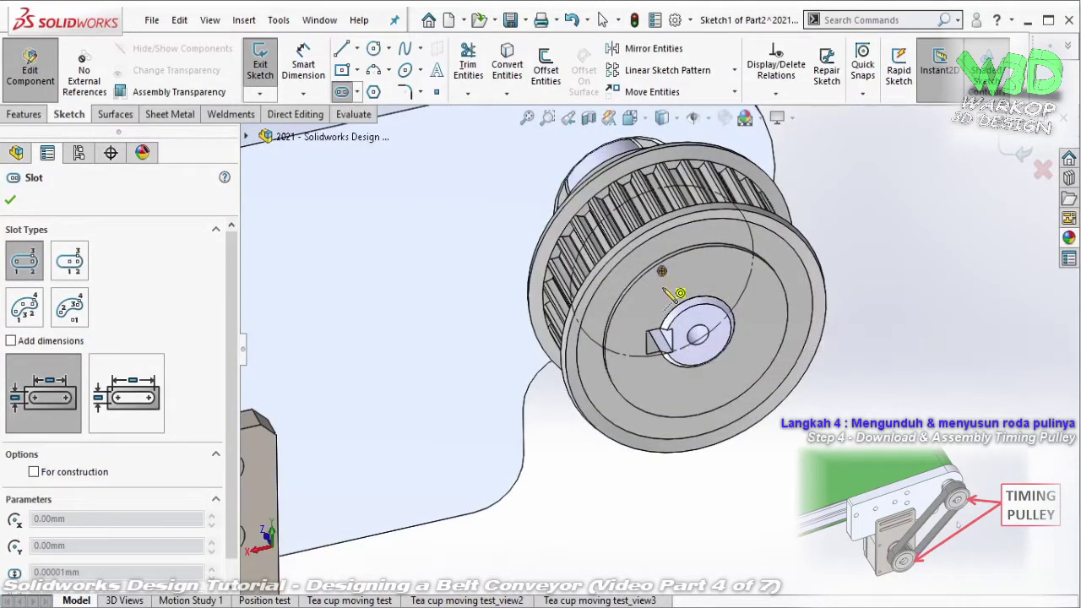
scroll(676, 295, up, 5)
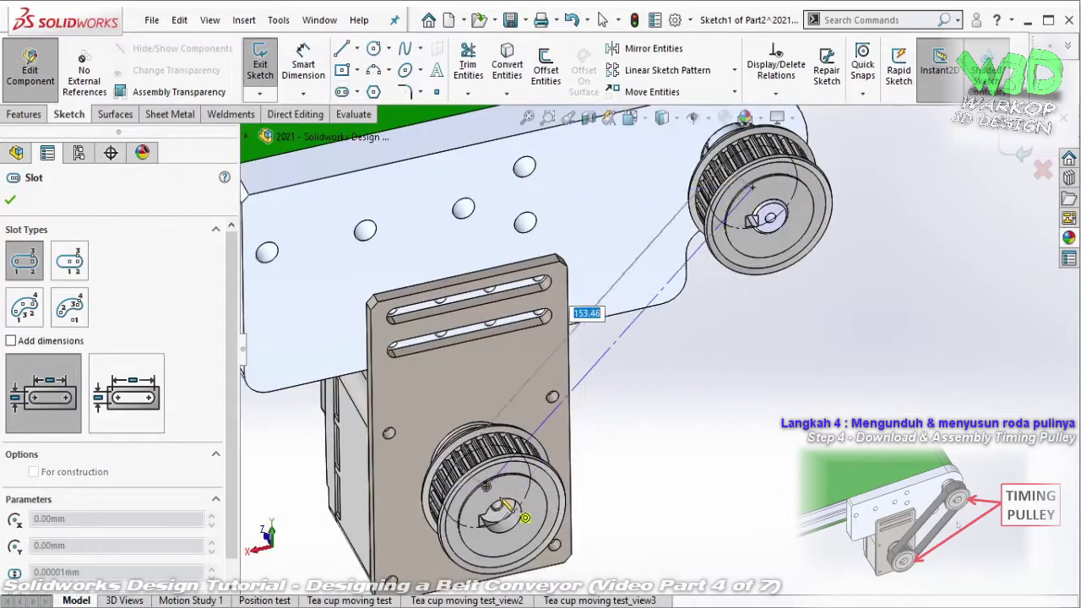
click(490, 487)
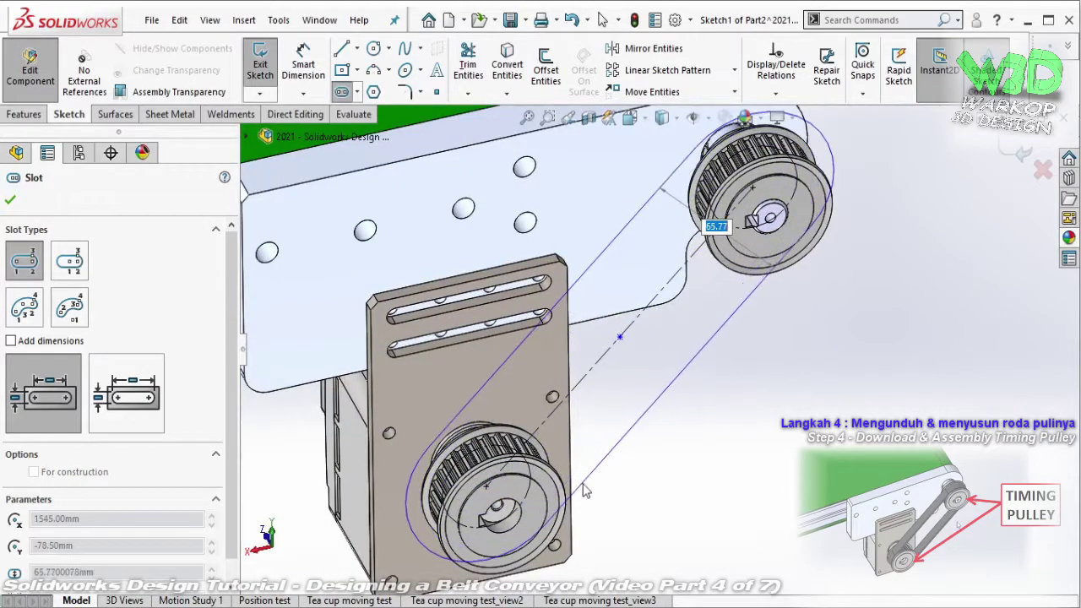
click(685, 352)
- Make the slot's end arc coradial with the upper pulley's outer tooth edge
scroll(512, 309, down, 3)
scroll(513, 309, down, 3)
scroll(513, 309, down, 3)
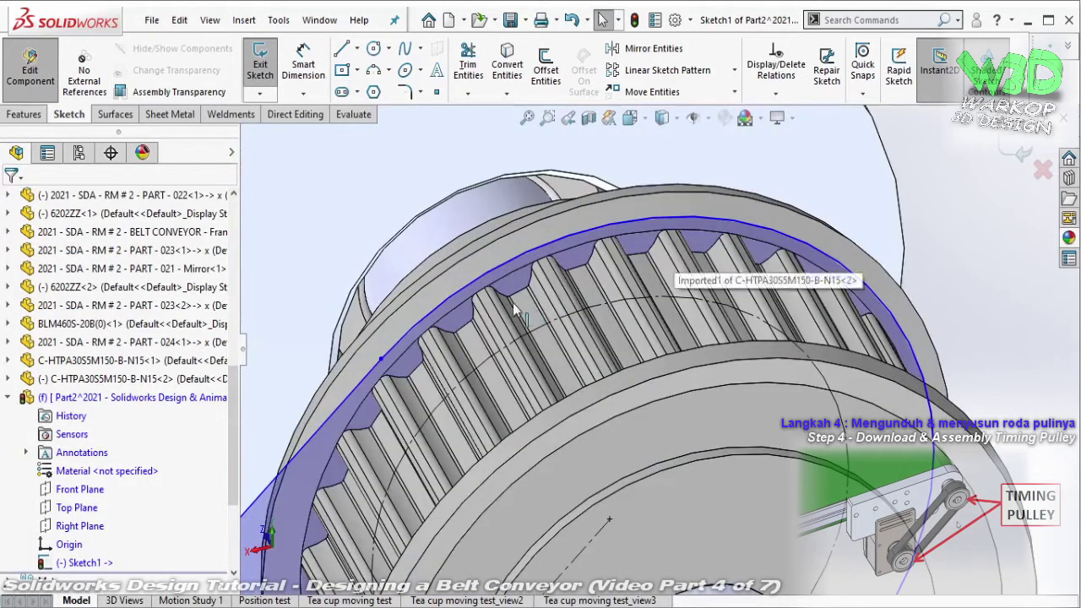
scroll(384, 372, down, 2)
scroll(382, 380, down, 2)
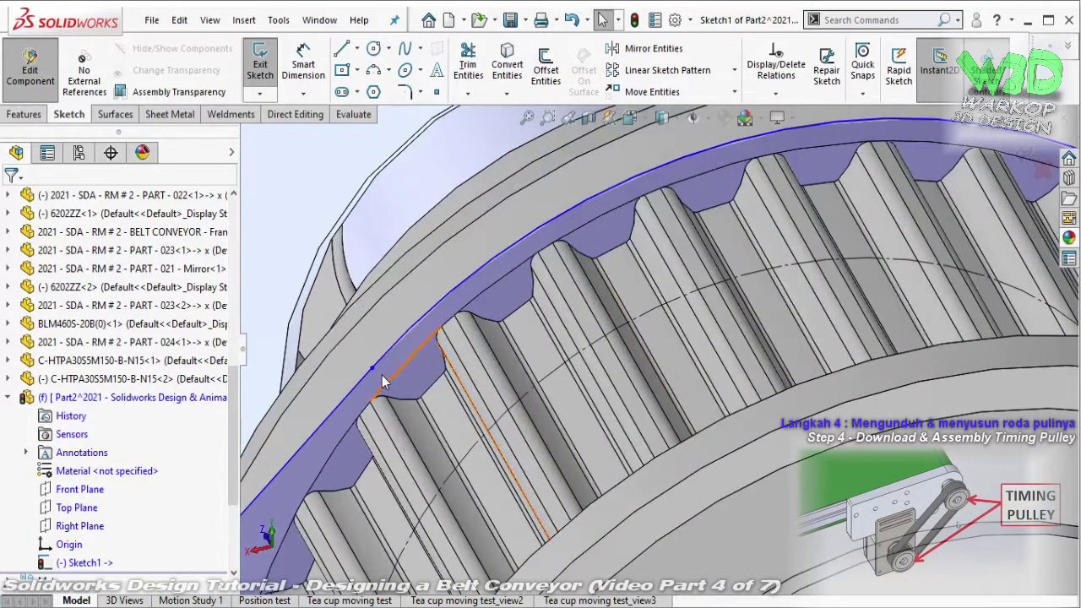
click(414, 337)
ctrl+click(474, 305)
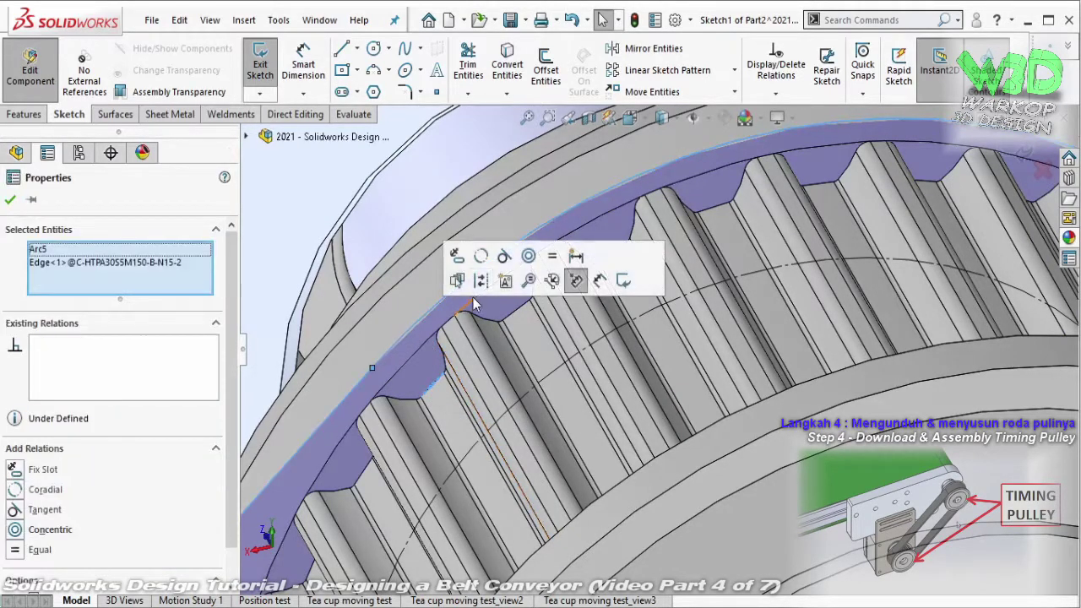
click(487, 260)
key(Escape)
scroll(547, 541, up, 3)
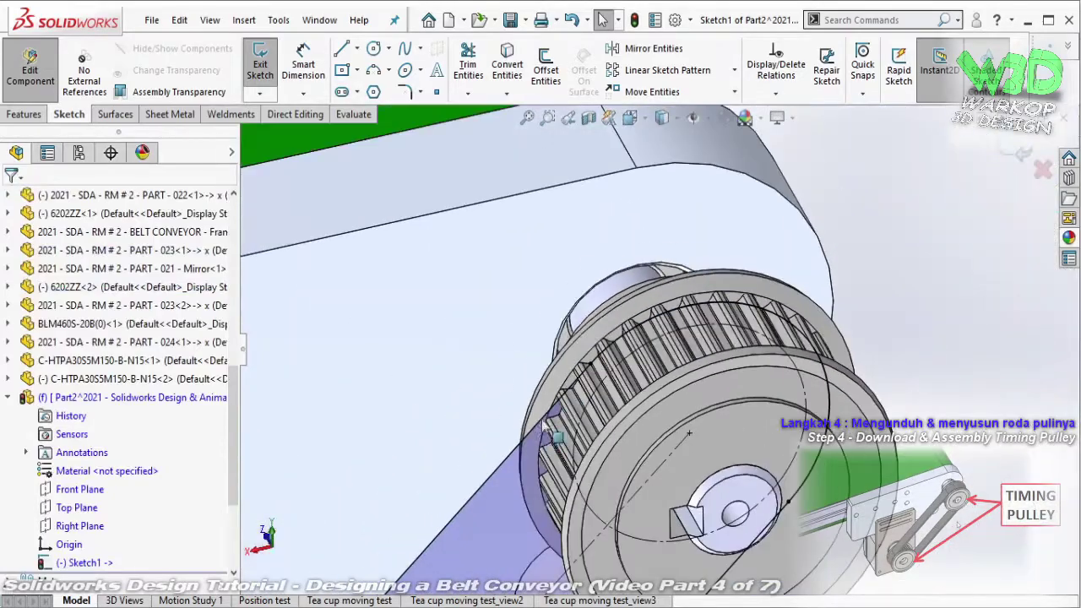
scroll(548, 541, up, 3)
scroll(548, 541, up, 3)
scroll(541, 354, down, 2)
scroll(118, 338, up, 2)
- Extrude the slot sketch 15 mm as a thin feature with 3 mm wall thickness
click(25, 114)
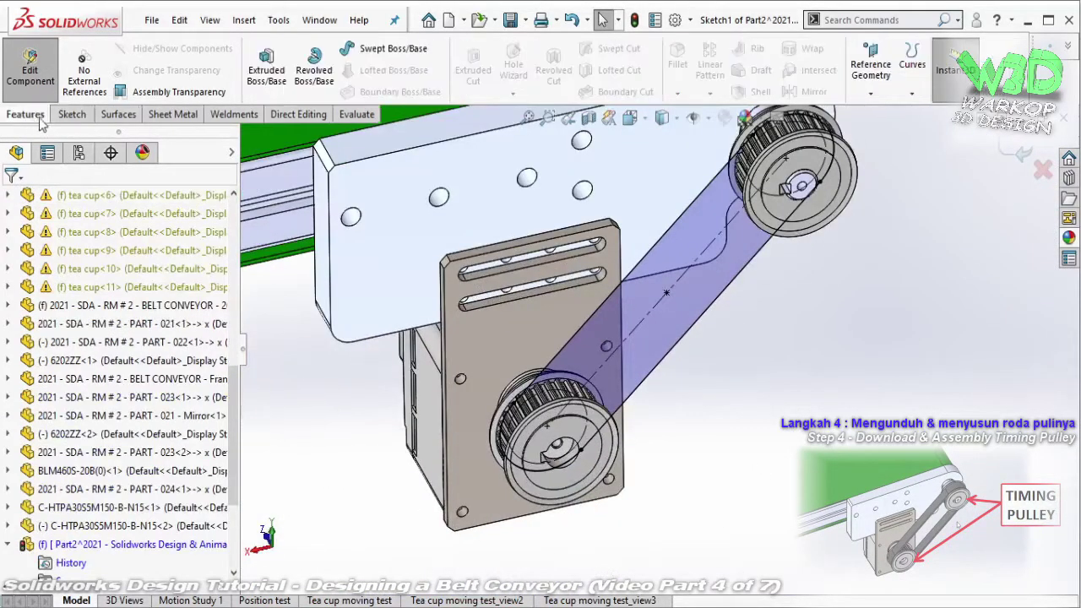
click(277, 82)
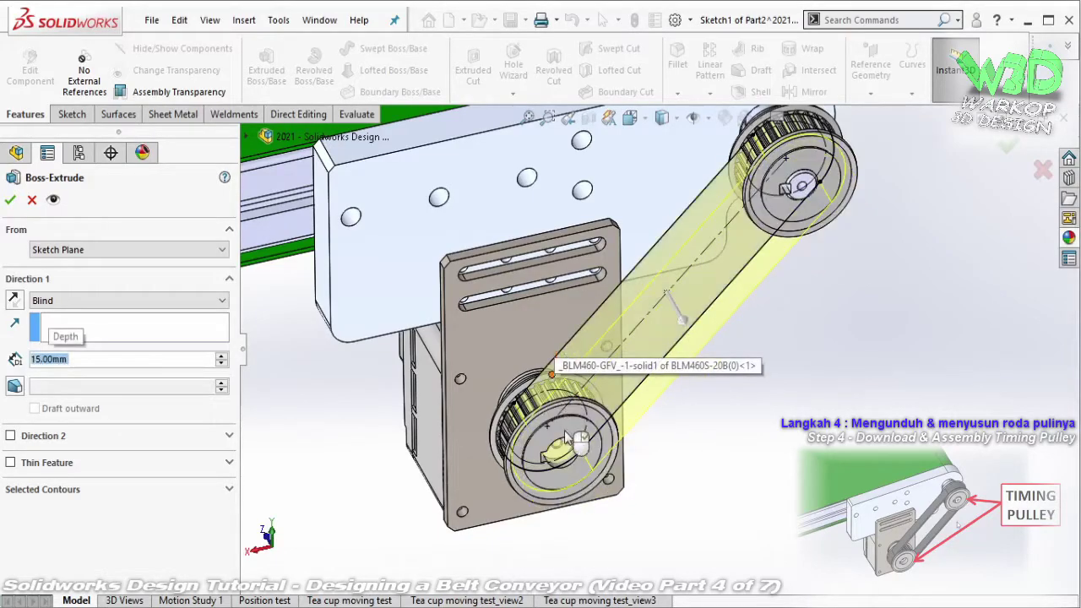
middle_drag(355, 397, 258, 430)
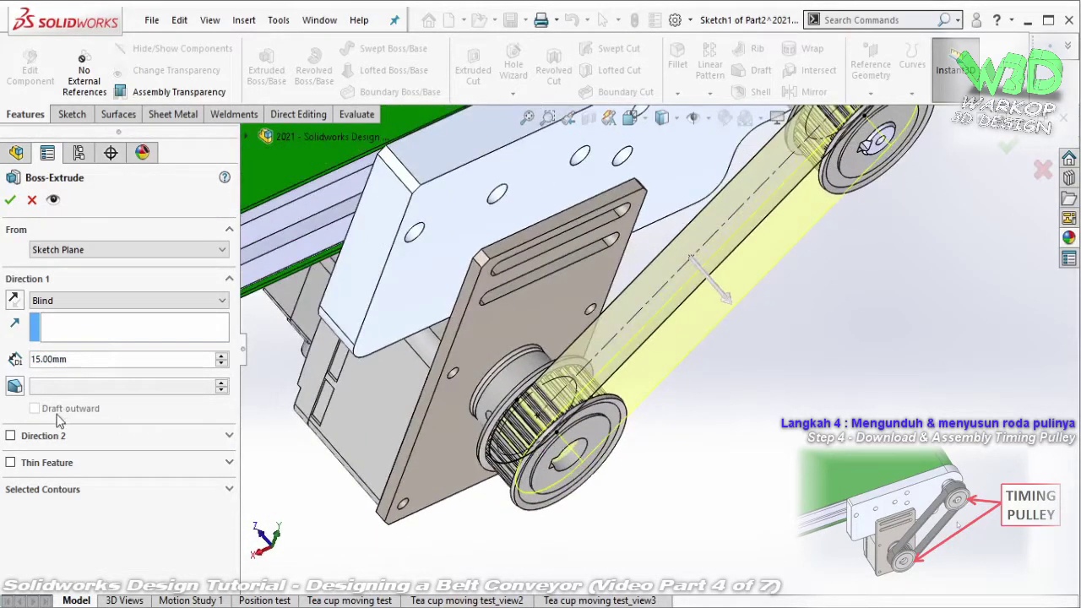
click(11, 461)
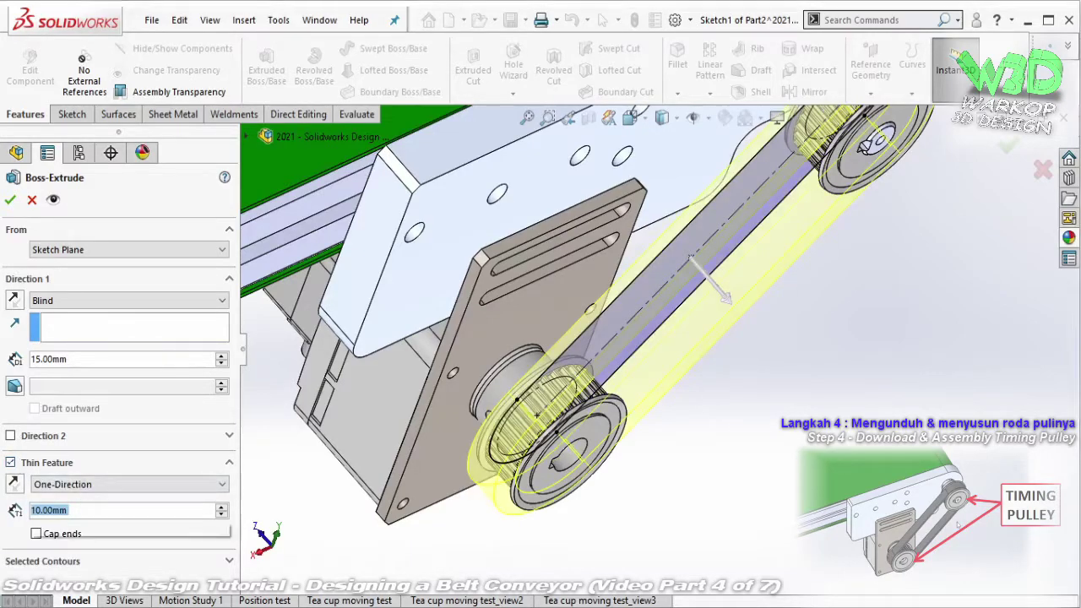
text(3)
key(Return)
scroll(503, 504, down, 2)
scroll(504, 456, down, 2)
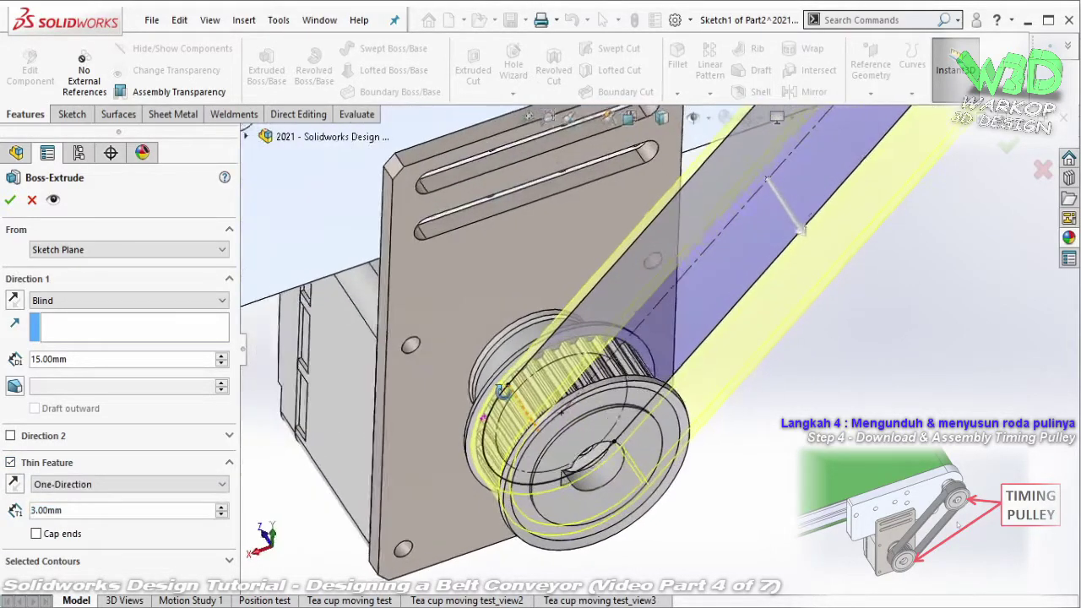
scroll(504, 397, down, 1)
scroll(515, 414, down, 2)
scroll(524, 419, down, 1)
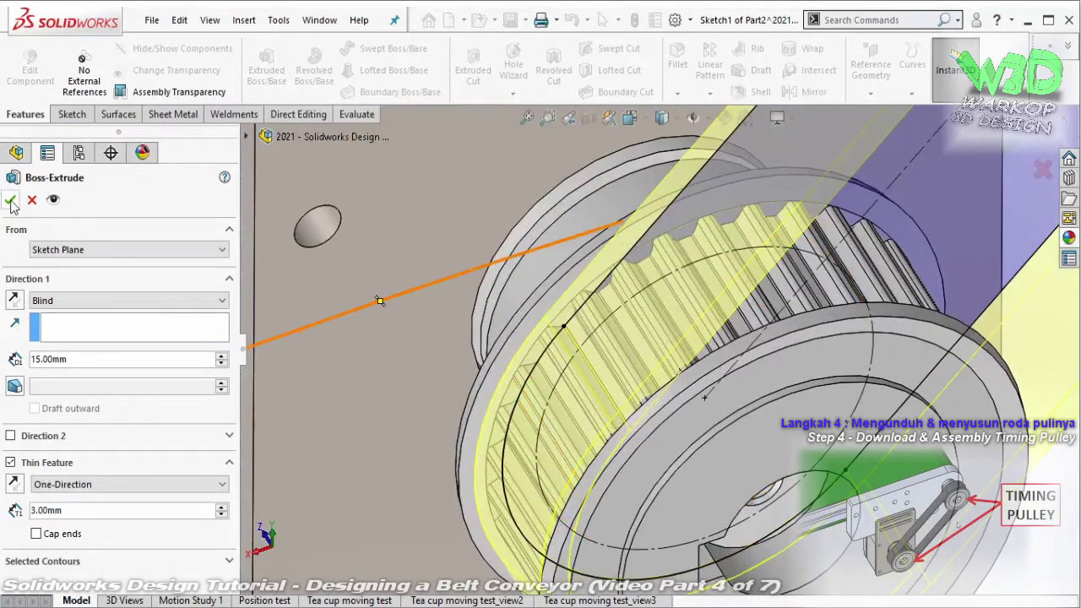
key(Return)
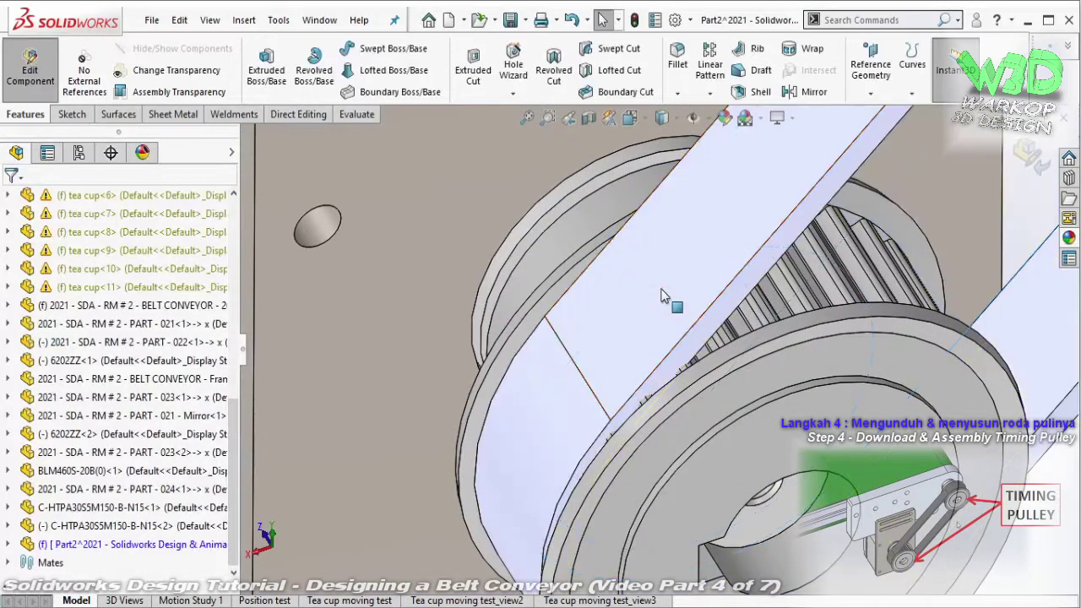
scroll(819, 228, up, 5)
scroll(874, 224, up, 3)
scroll(864, 242, up, 2)
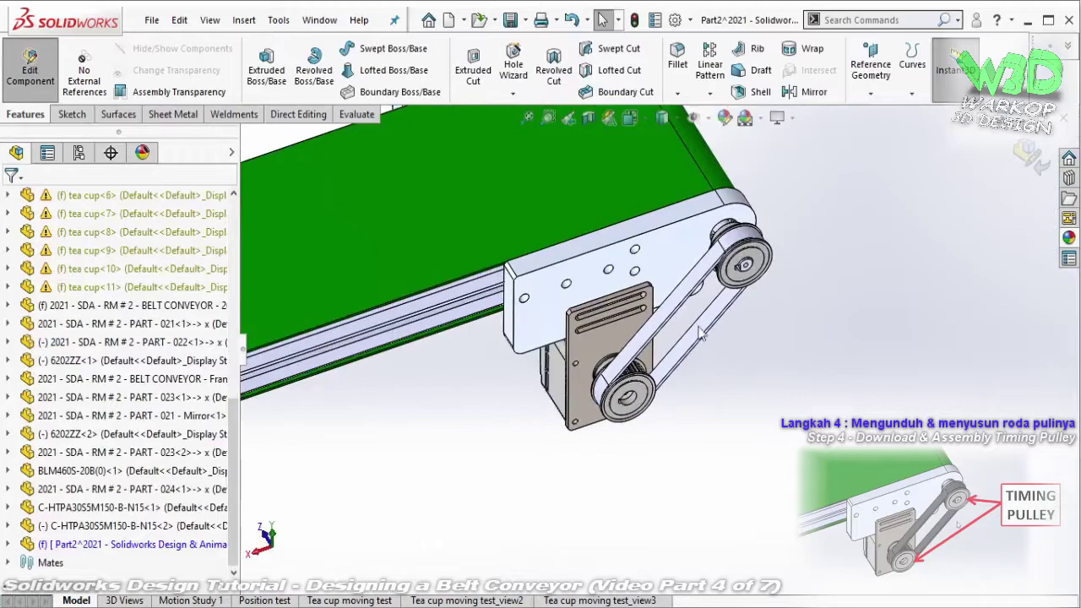
- Assign Rubber to the belt part, exit in-place editing, and select the belt
click(10, 545)
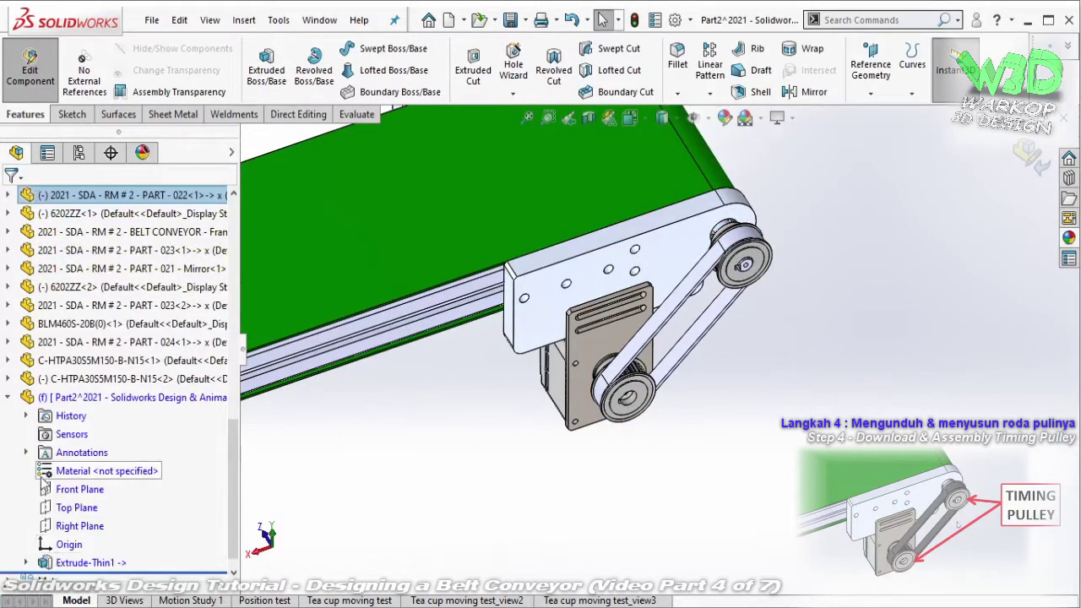
right_click(63, 480)
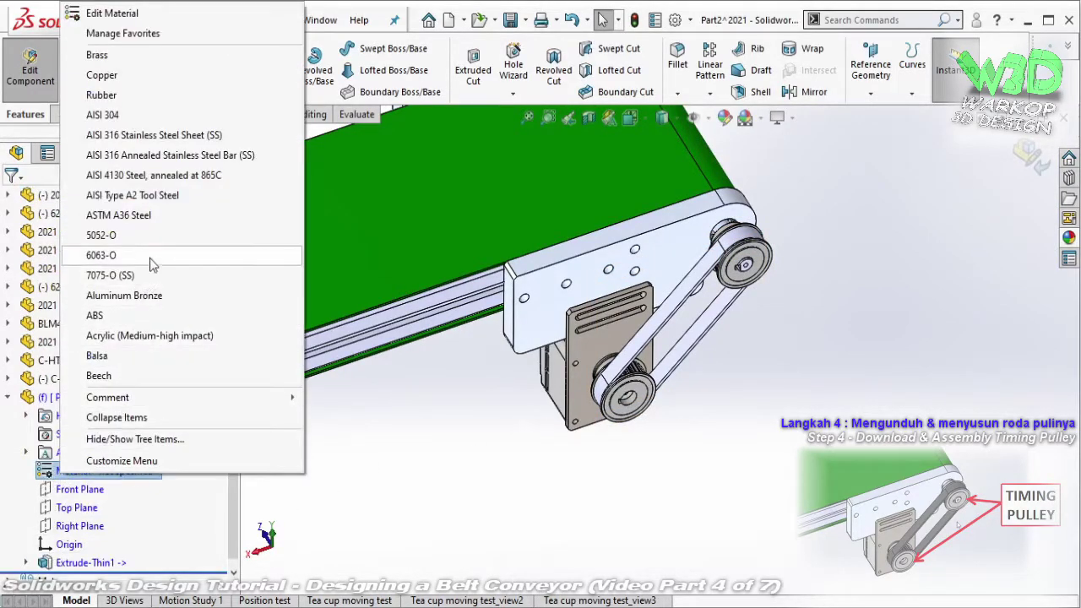
click(149, 97)
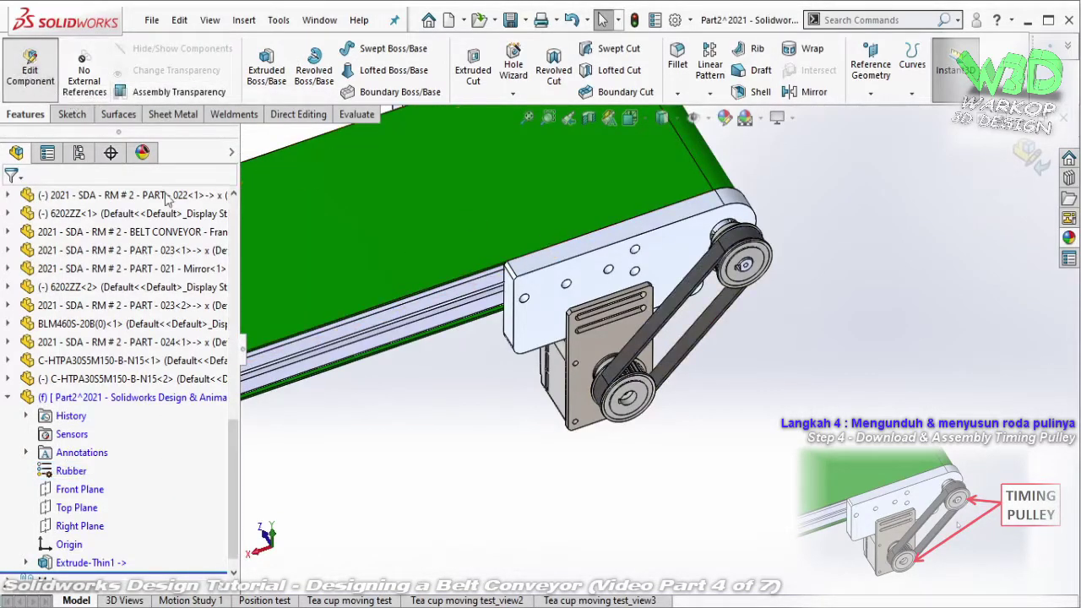
click(30, 68)
click(177, 397)
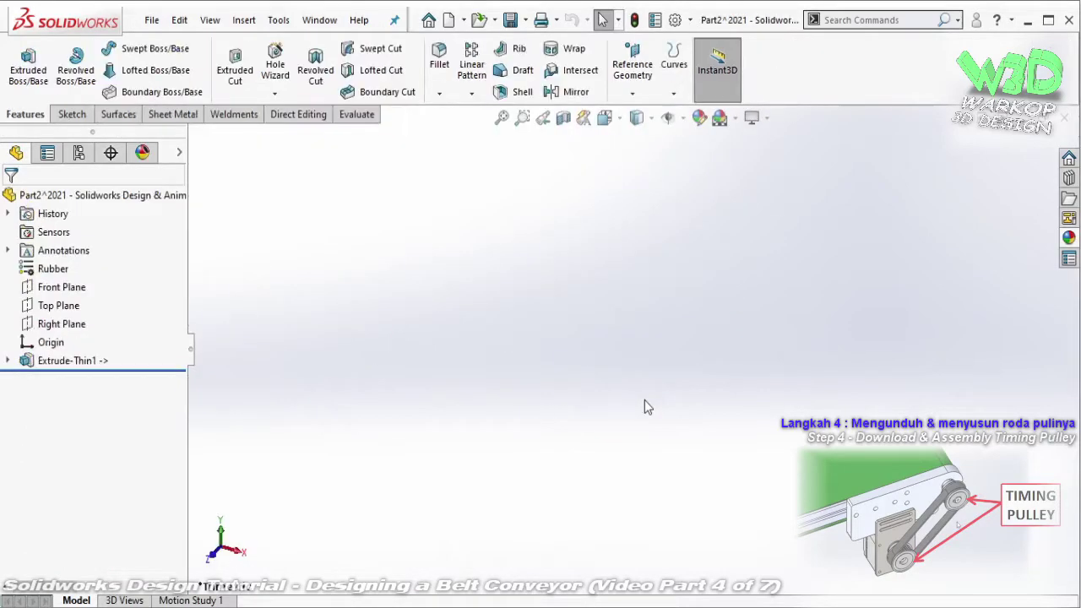
- Save the belt as '2021 - SDA - RM # 2 - BELT CONVEYOR - Motor belt' in Belt Conveyor
click(151, 20)
click(253, 222)
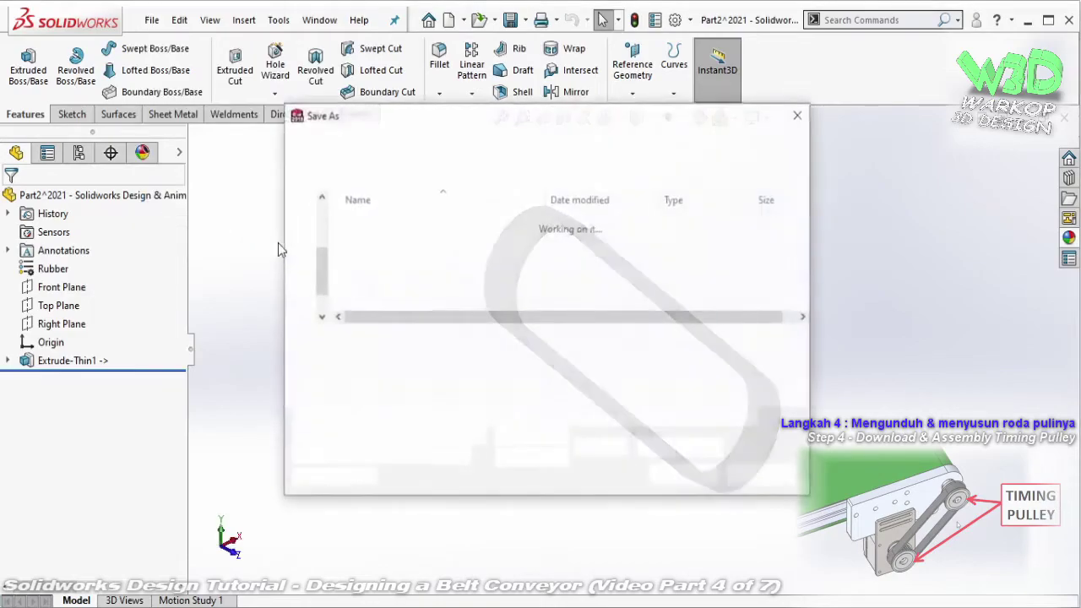
click(411, 144)
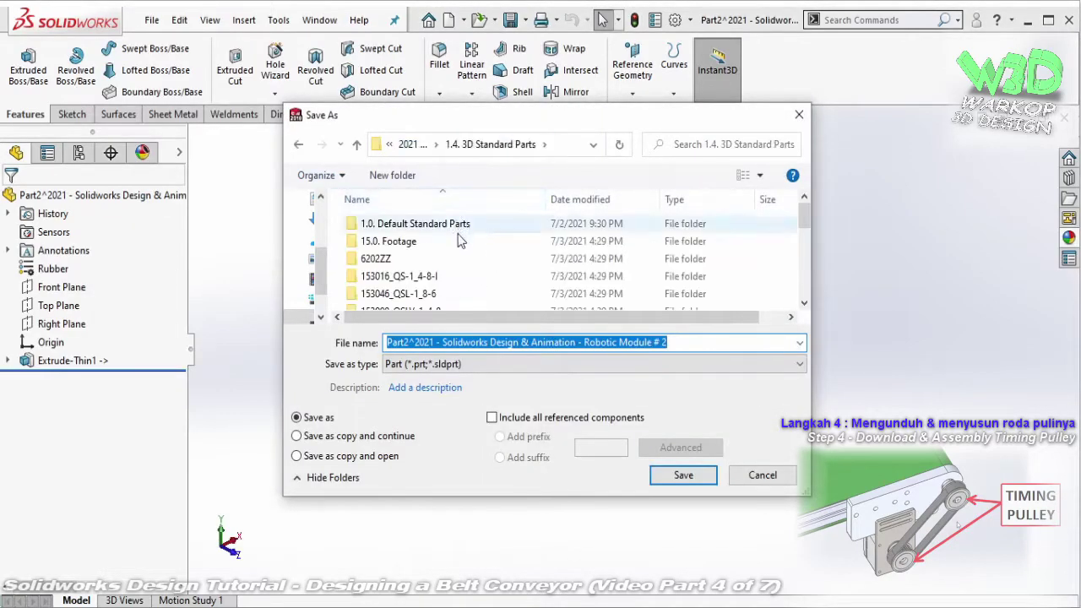
scroll(450, 245, down, 1)
scroll(444, 270, down, 1)
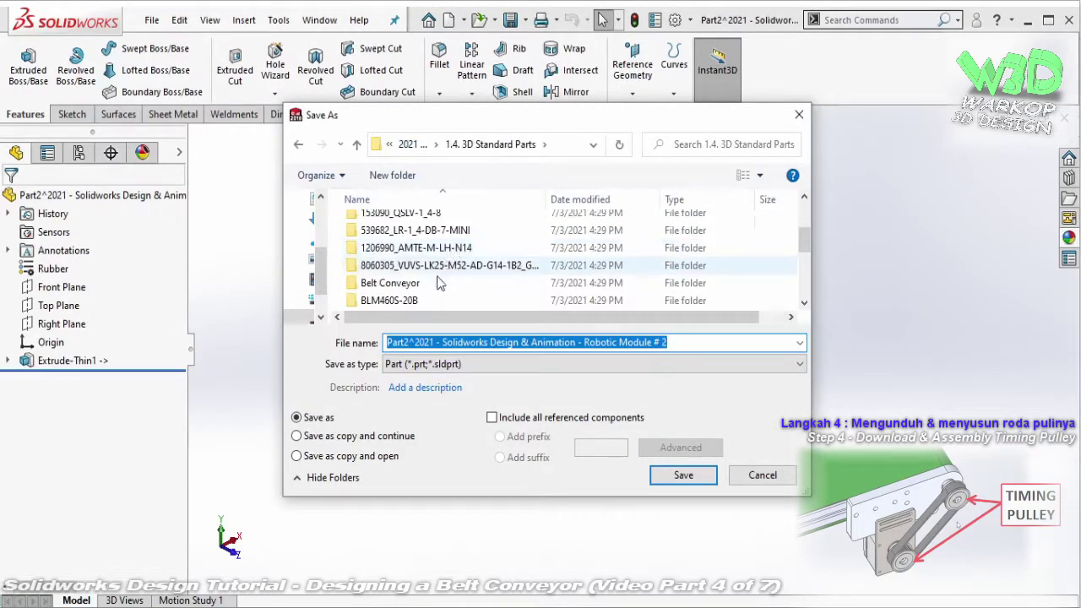
double_click(439, 283)
drag(550, 209, 603, 209)
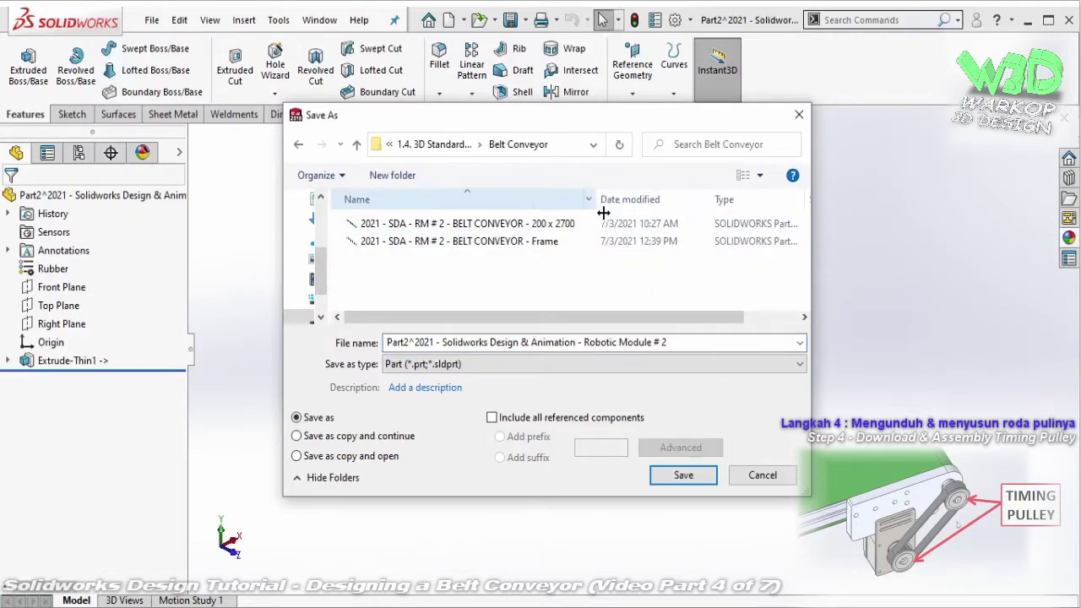
click(506, 242)
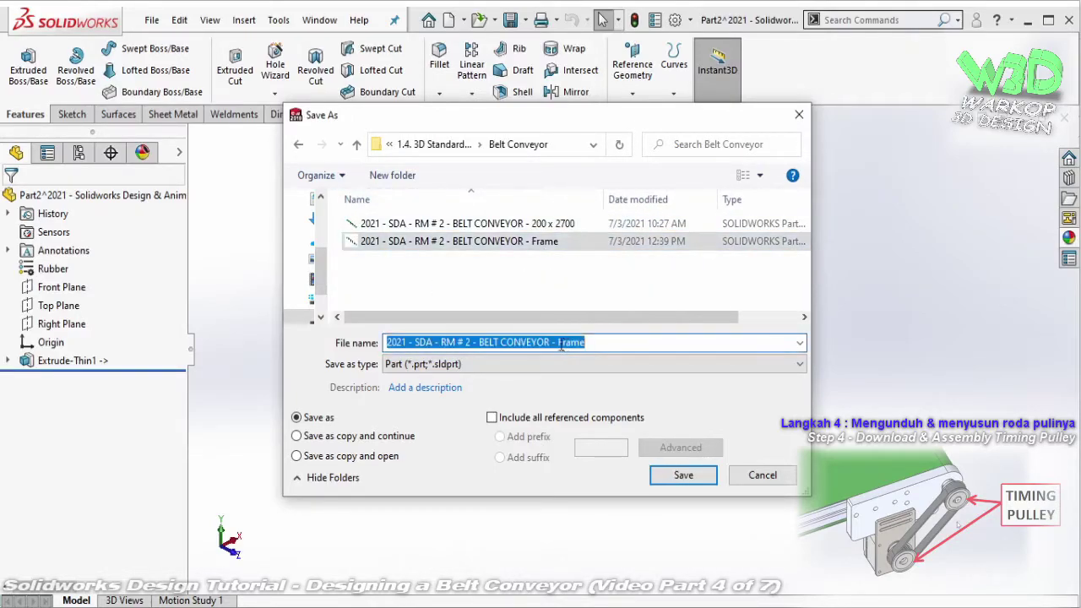
drag(560, 346, 603, 343)
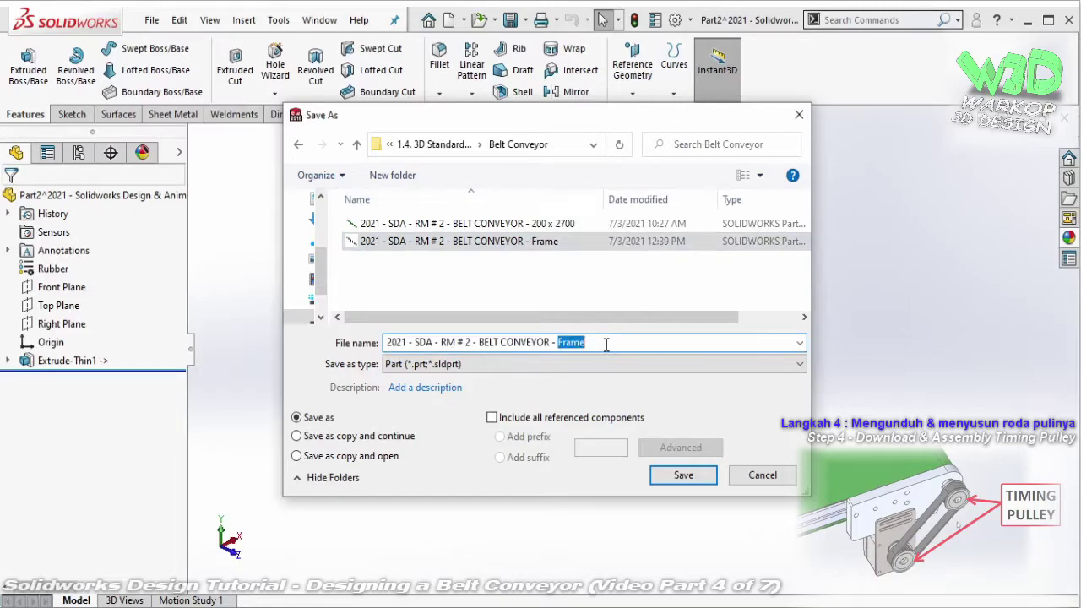
text(Motor belt)
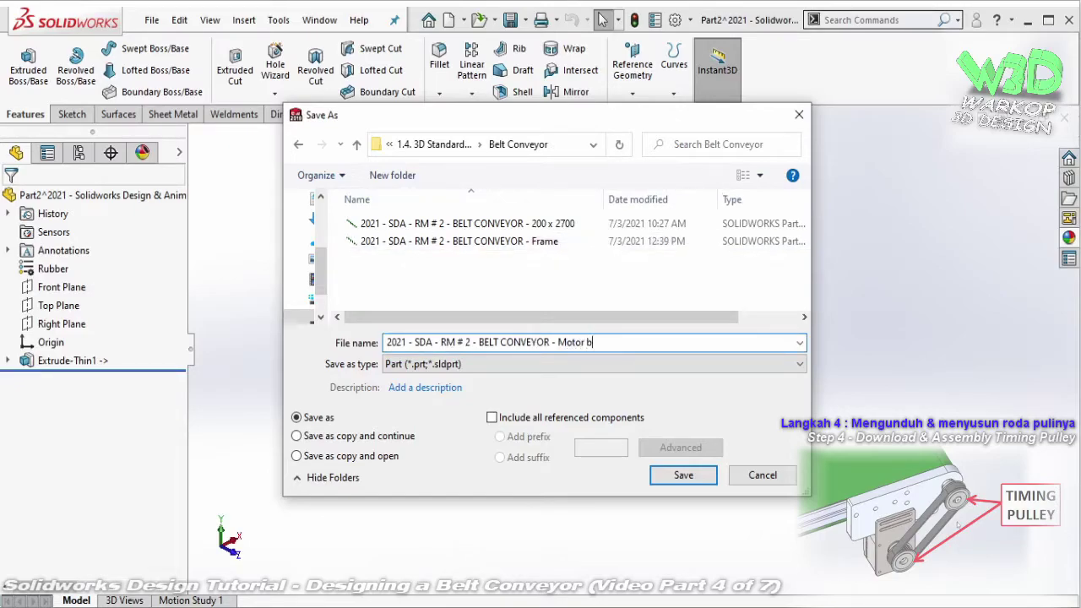
click(683, 474)
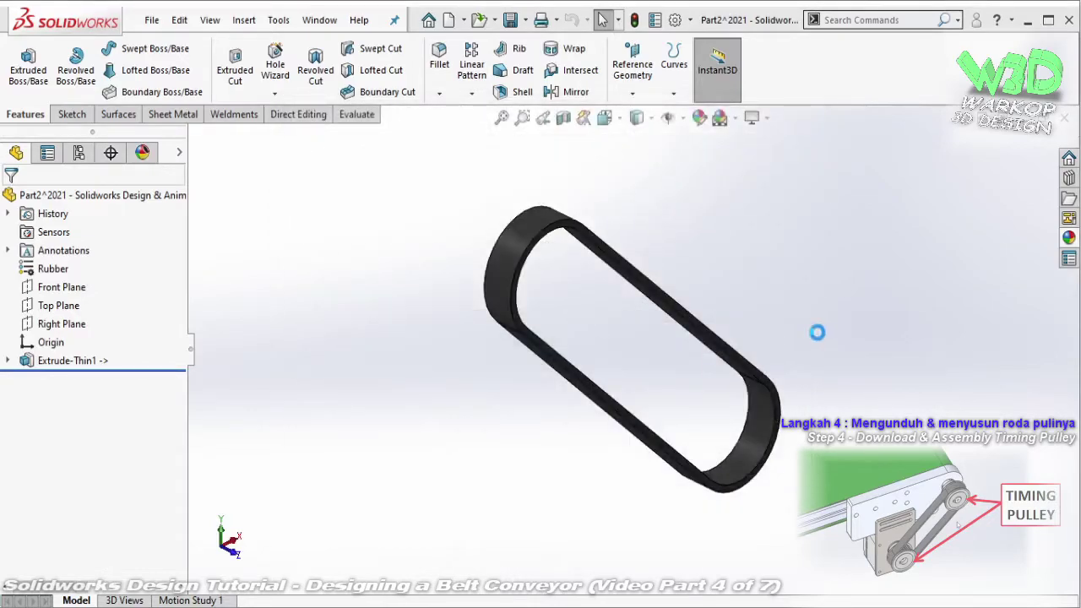
- Delete the motor plate's Concentric226 mate in the conveyor assembly
key(ctrl+Tab)
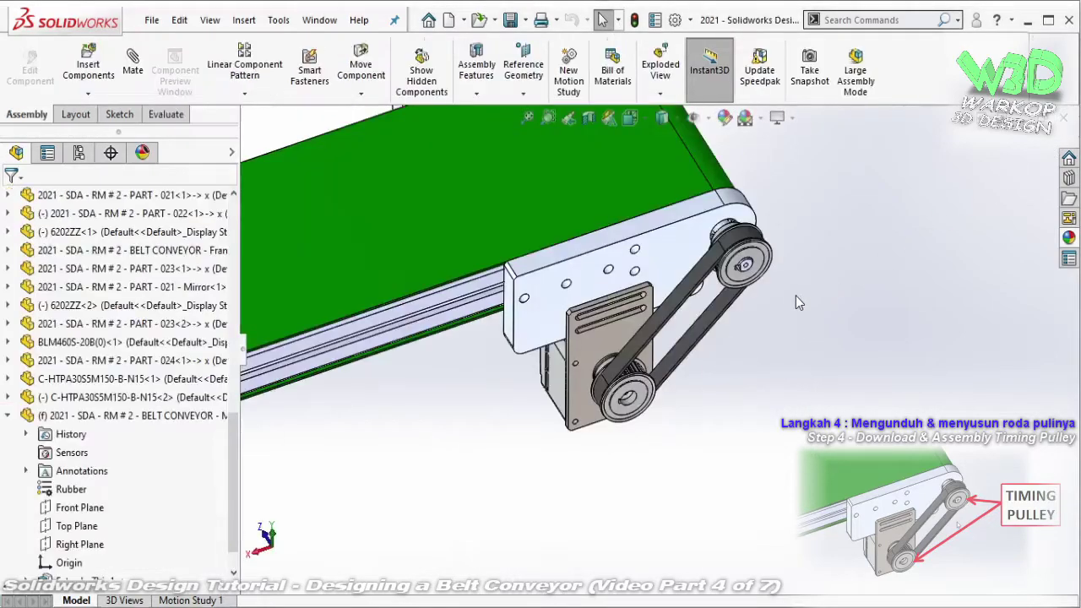
click(626, 343)
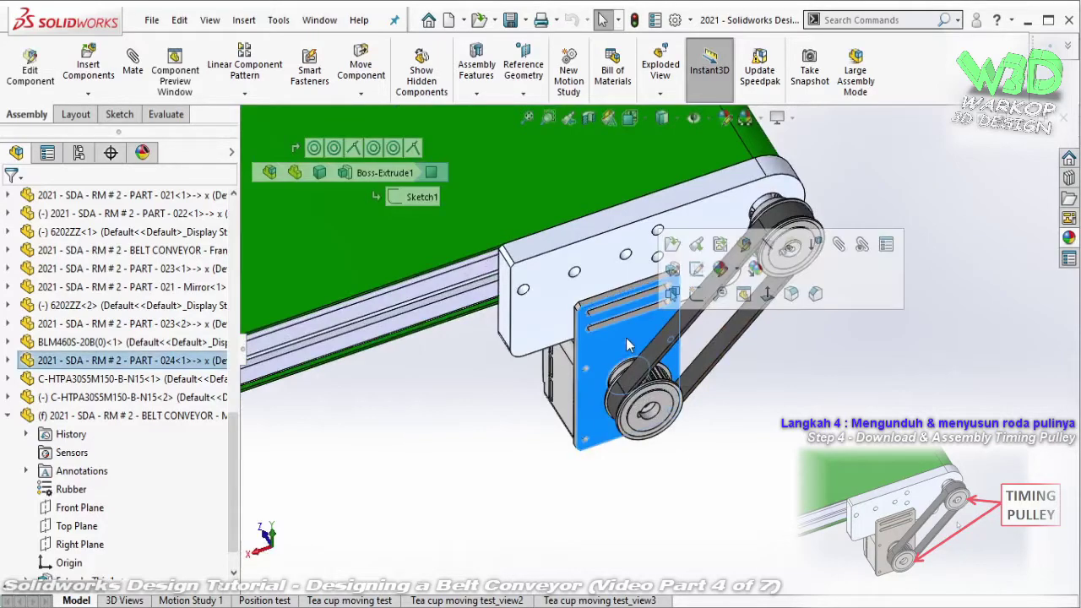
click(9, 361)
click(34, 307)
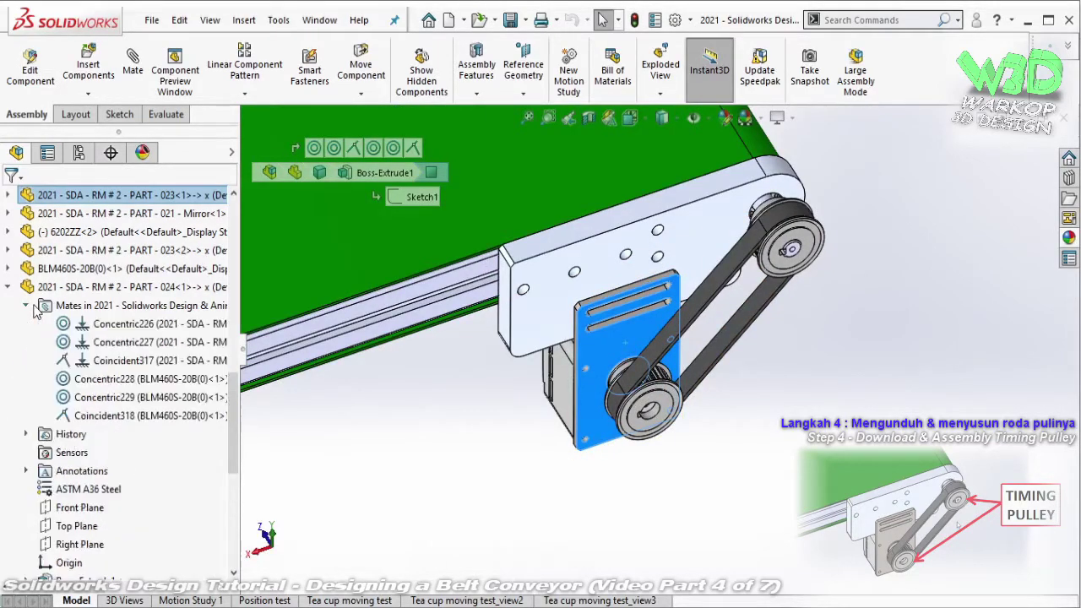
right_click(102, 324)
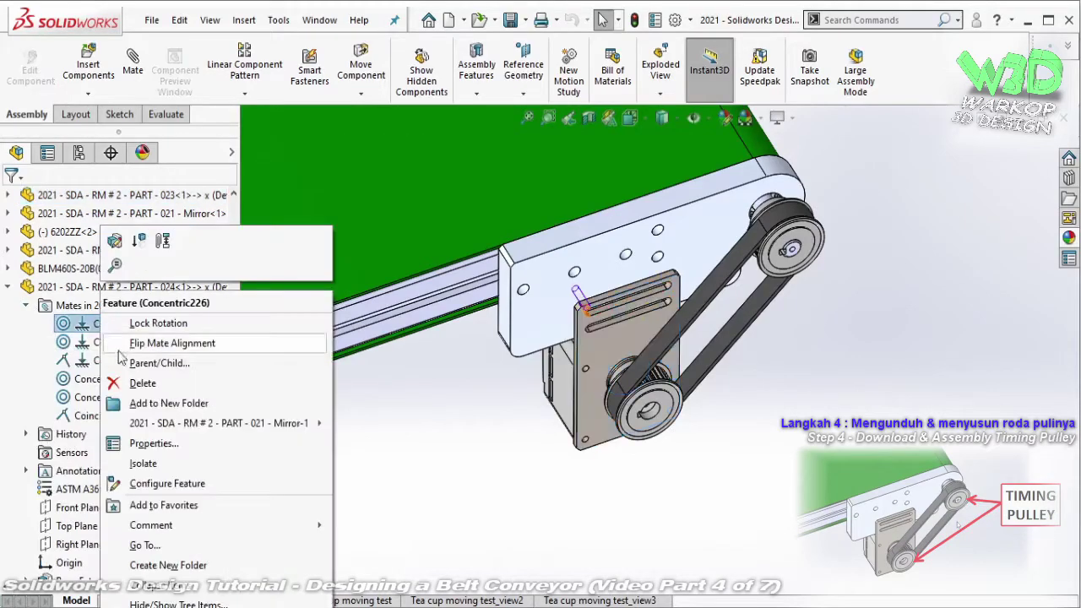
click(132, 385)
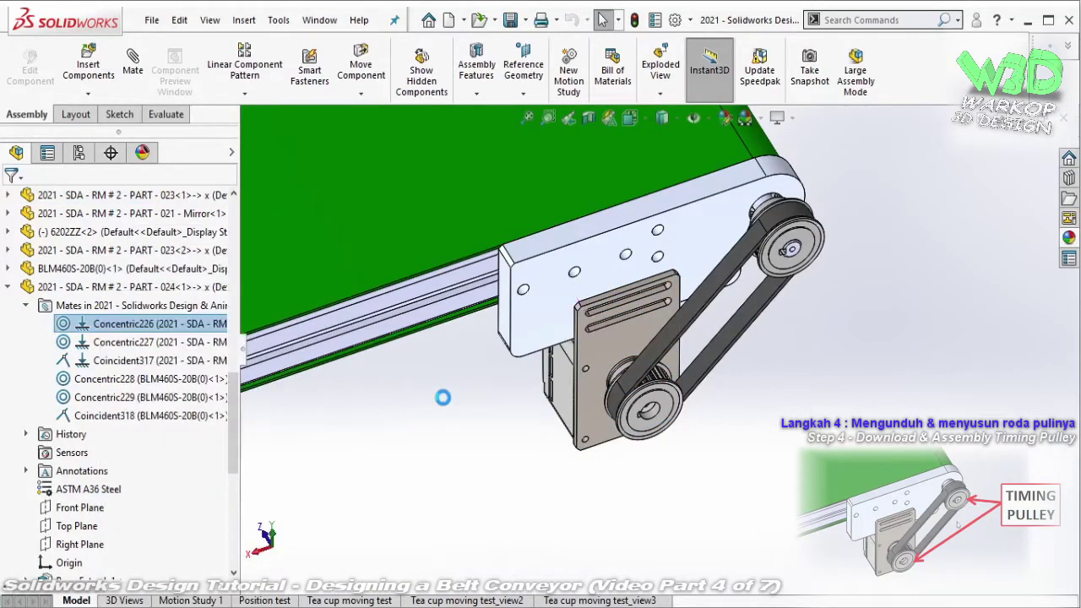
- Mate the motor plate's top face parallel to the bracket's top face
scroll(635, 326, down, 3)
scroll(634, 325, down, 2)
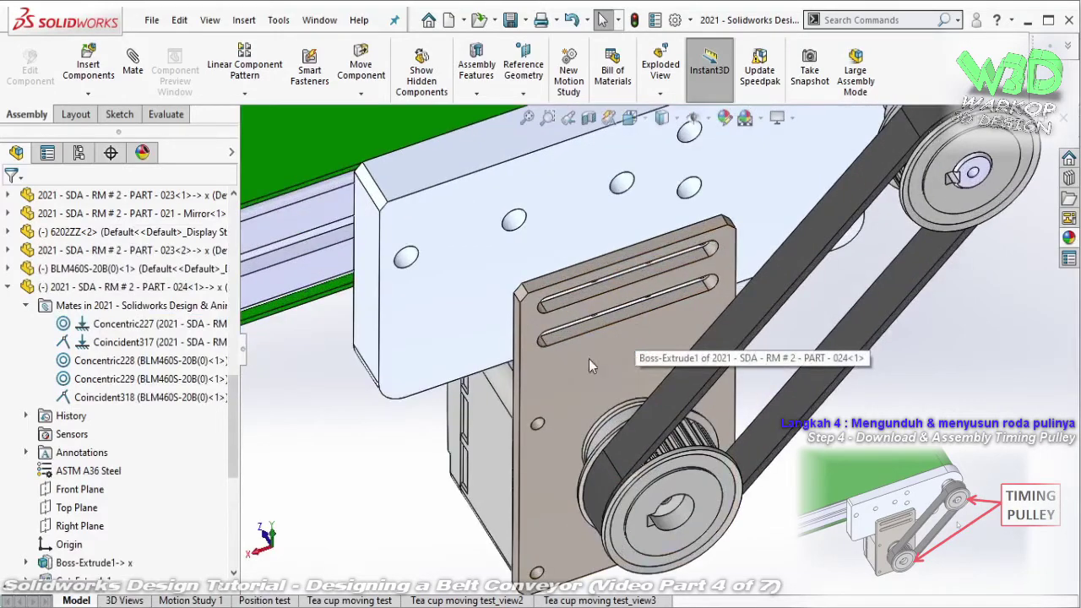
click(589, 359)
click(581, 302)
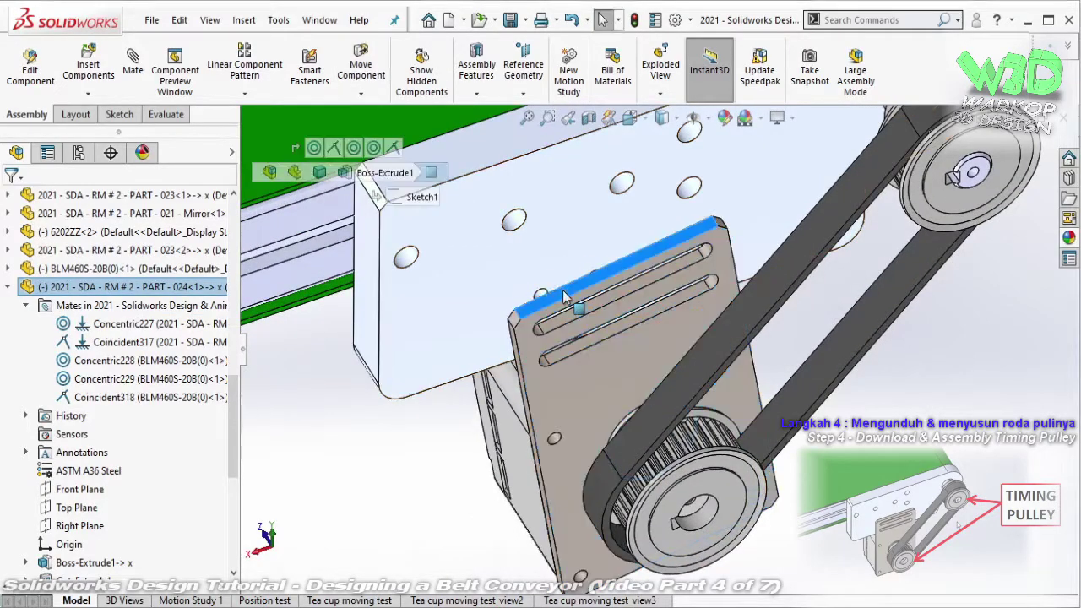
click(775, 192)
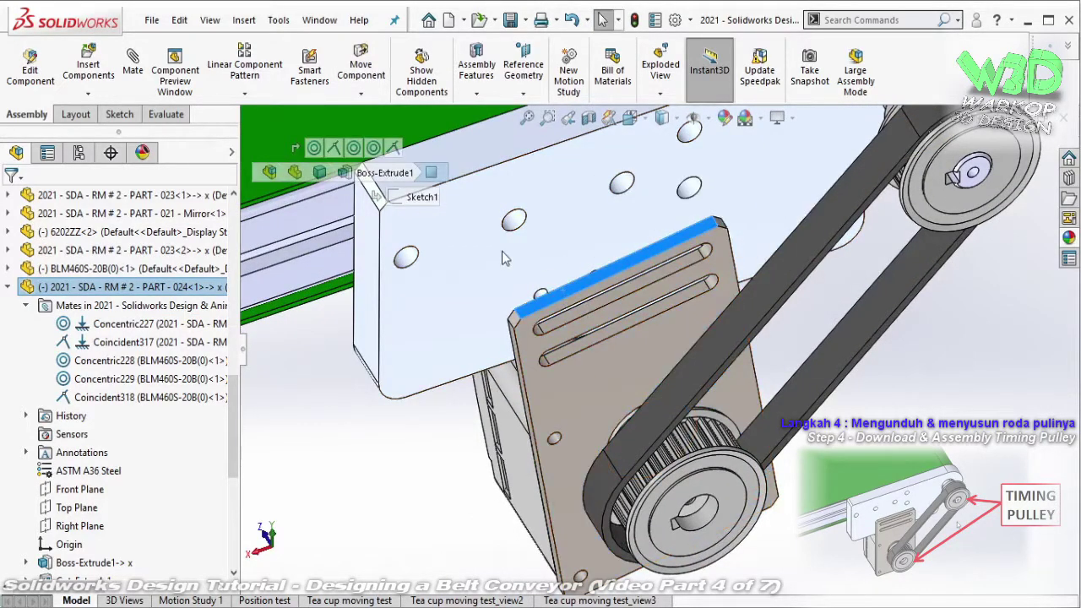
click(13, 391)
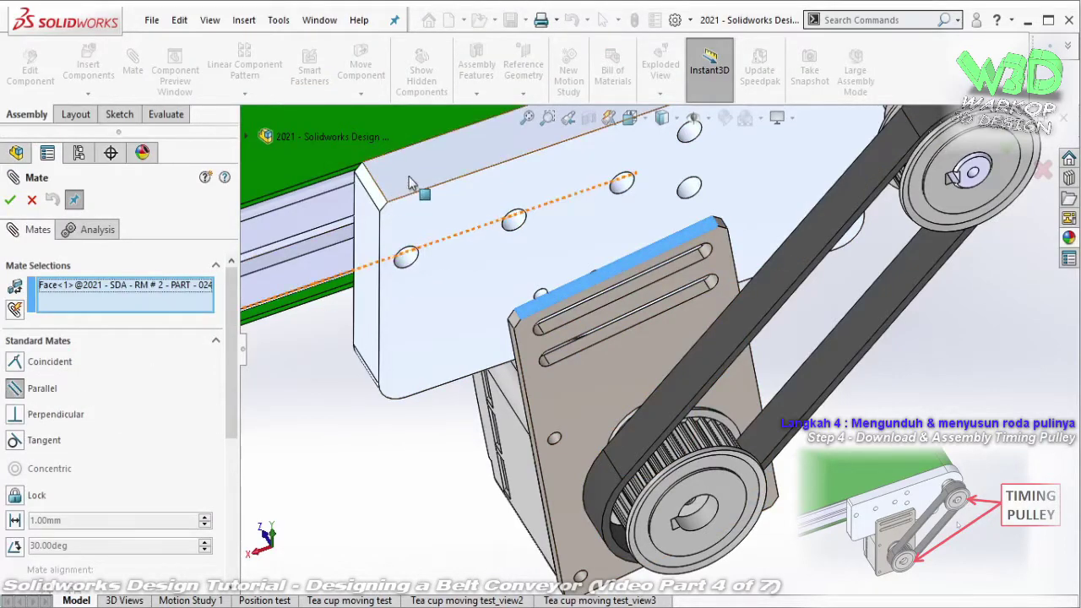
click(412, 181)
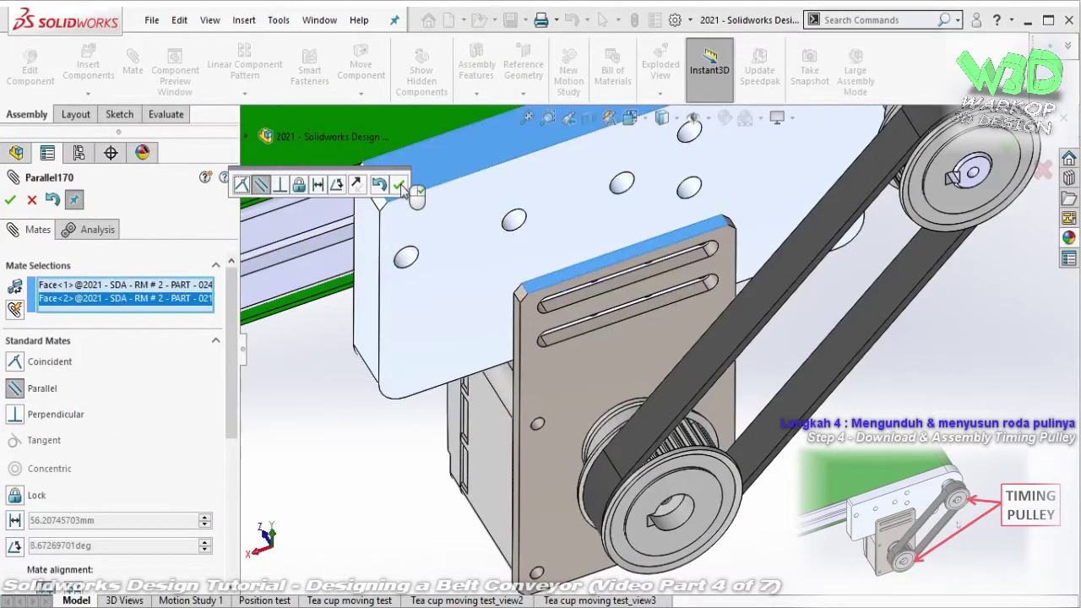
click(400, 187)
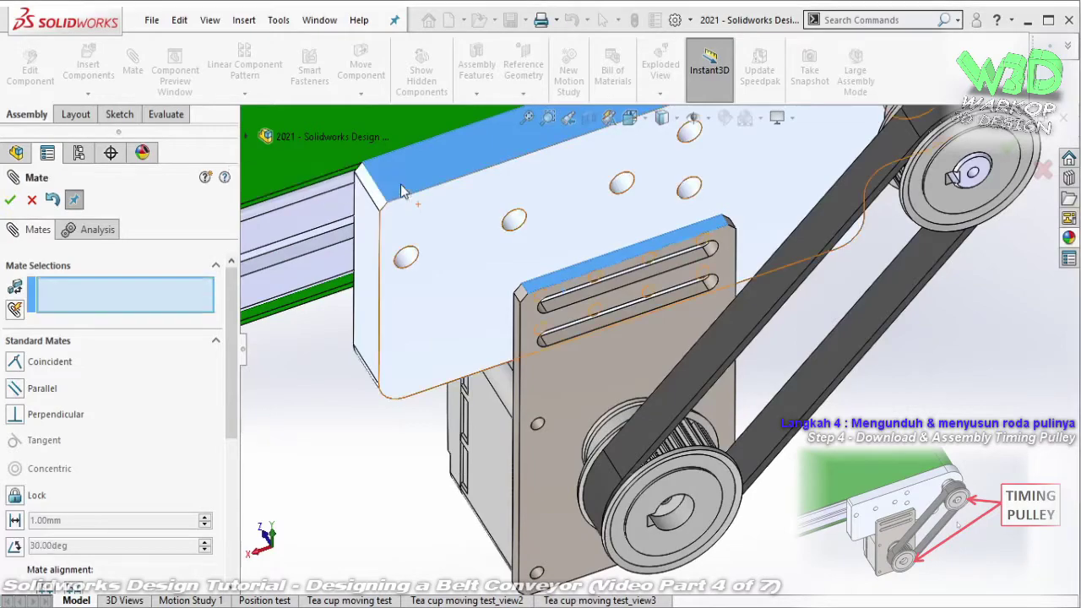
key(Escape)
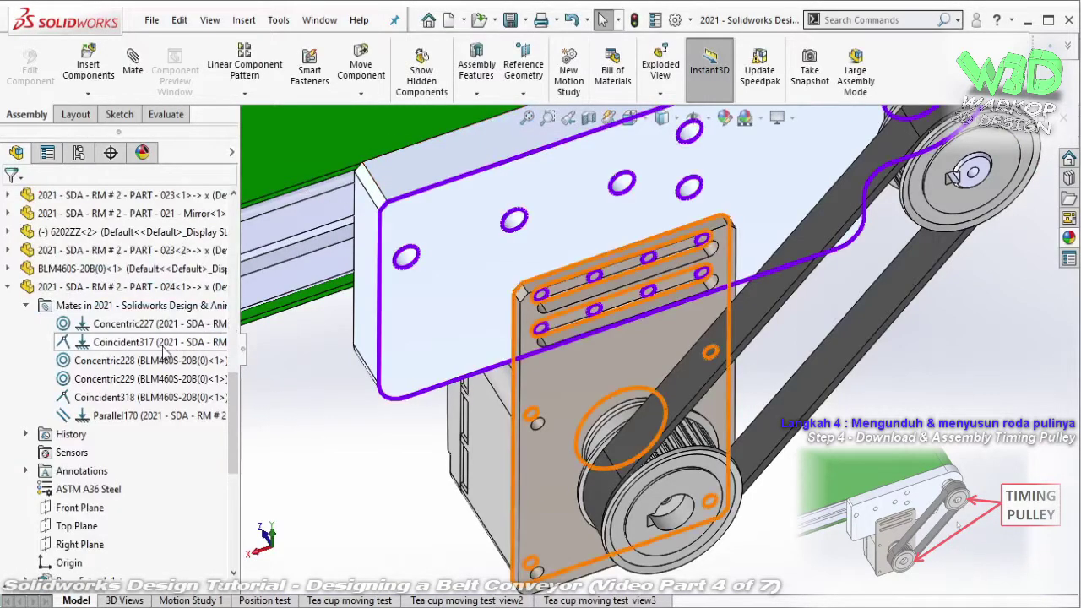
- Suppress the Concentric227 mate and slide the motor plate and pulley downward
click(163, 346)
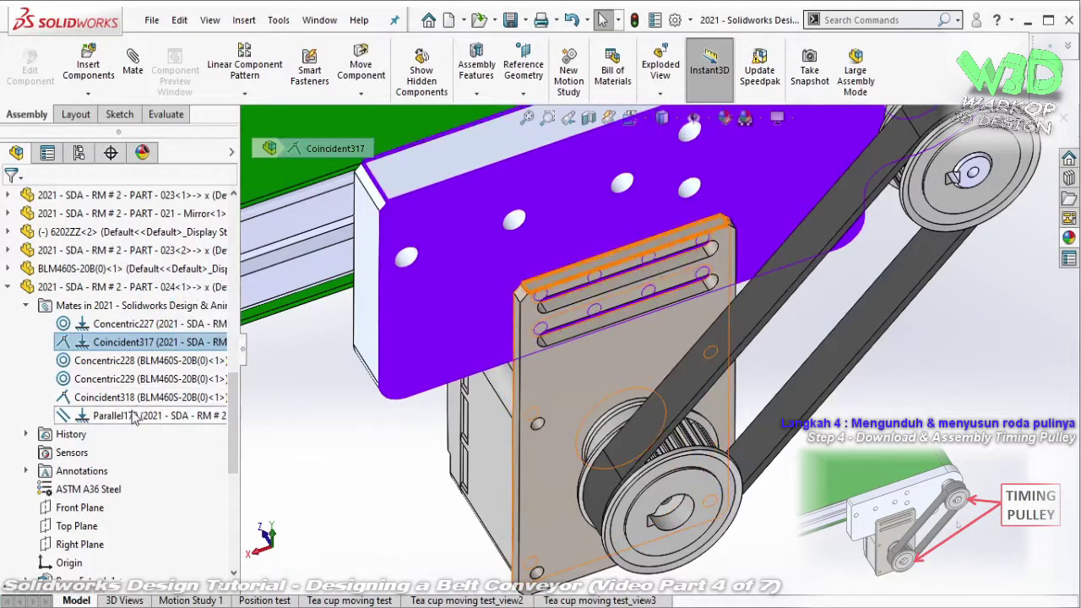
right_click(121, 328)
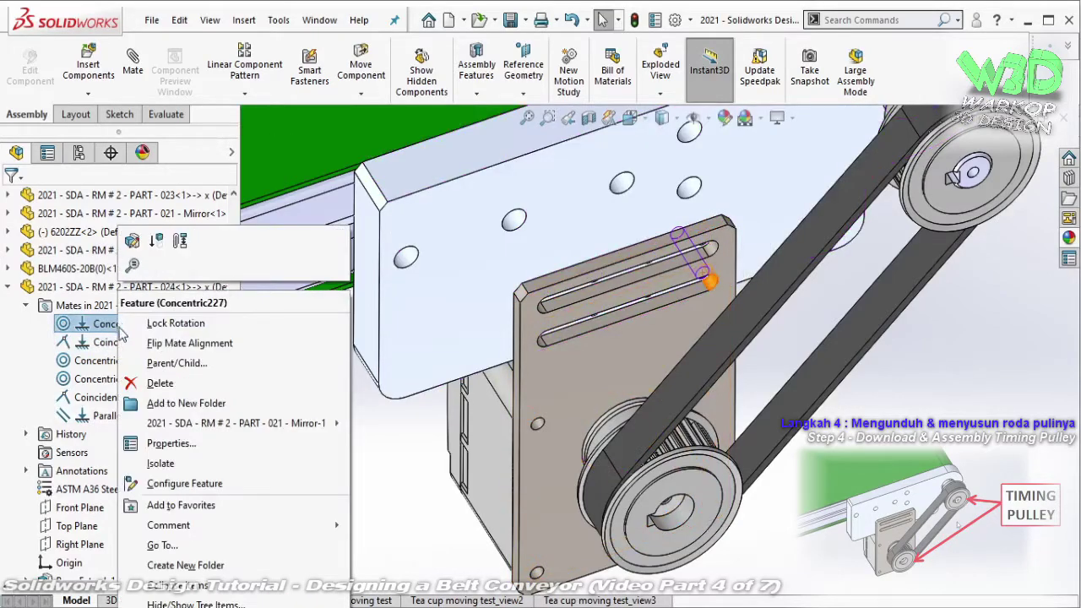
click(286, 385)
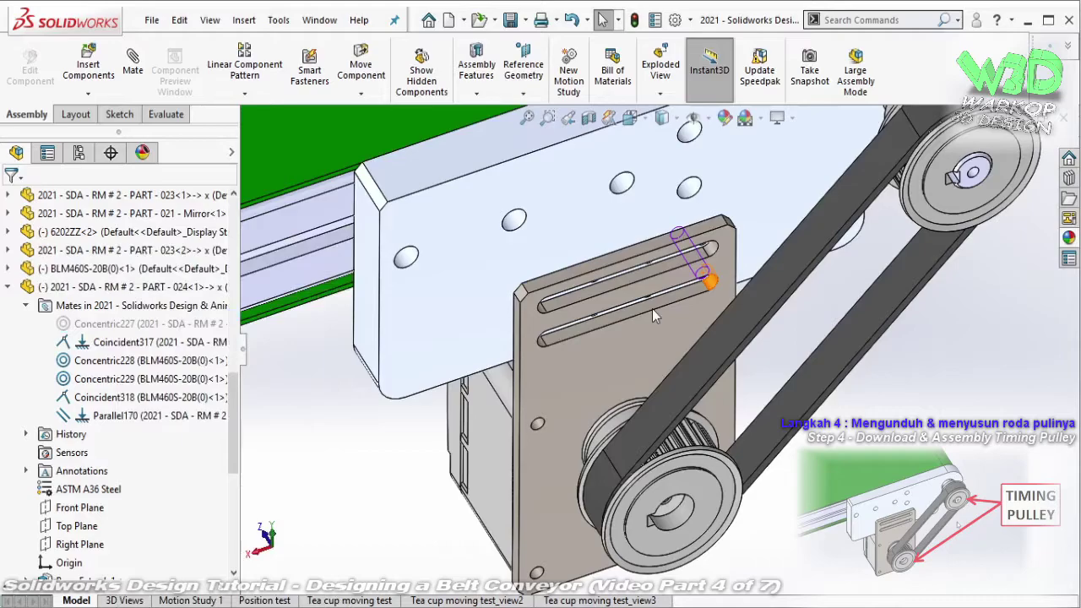
key(ctrl+7)
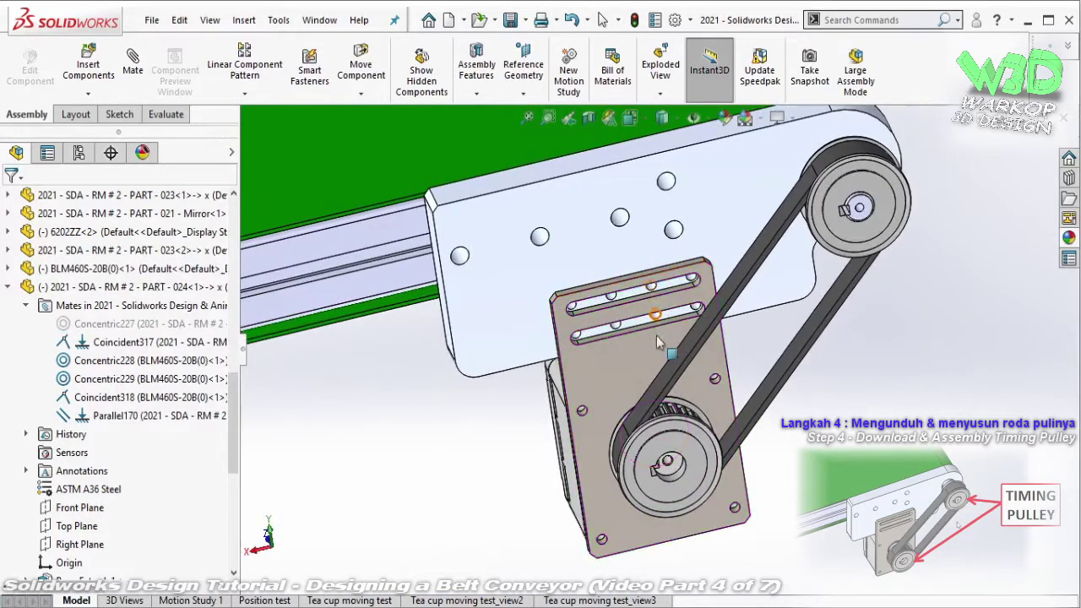
drag(658, 342, 621, 368)
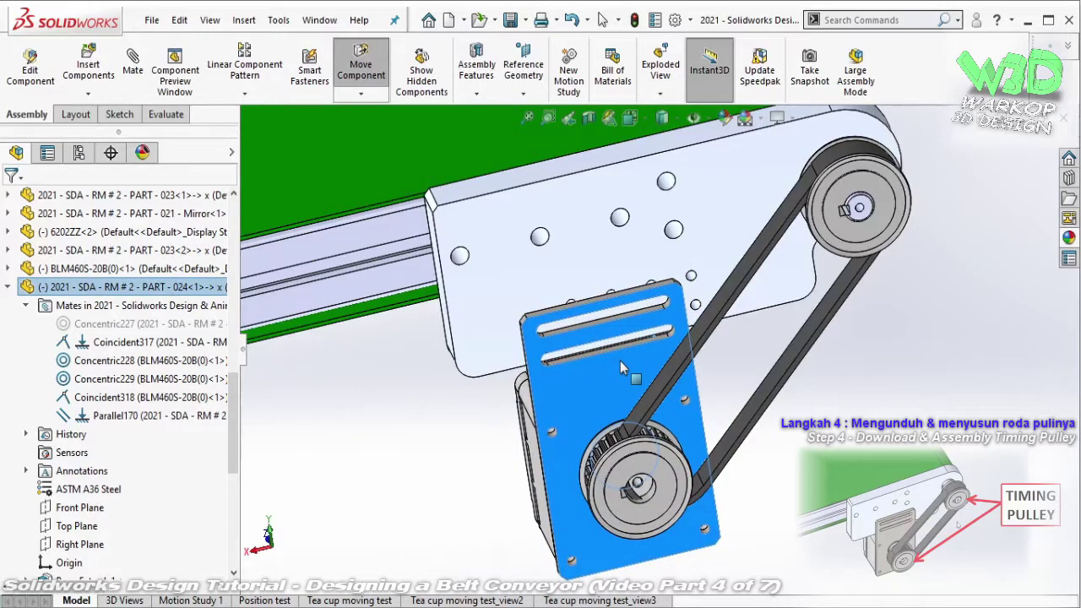
click(602, 20)
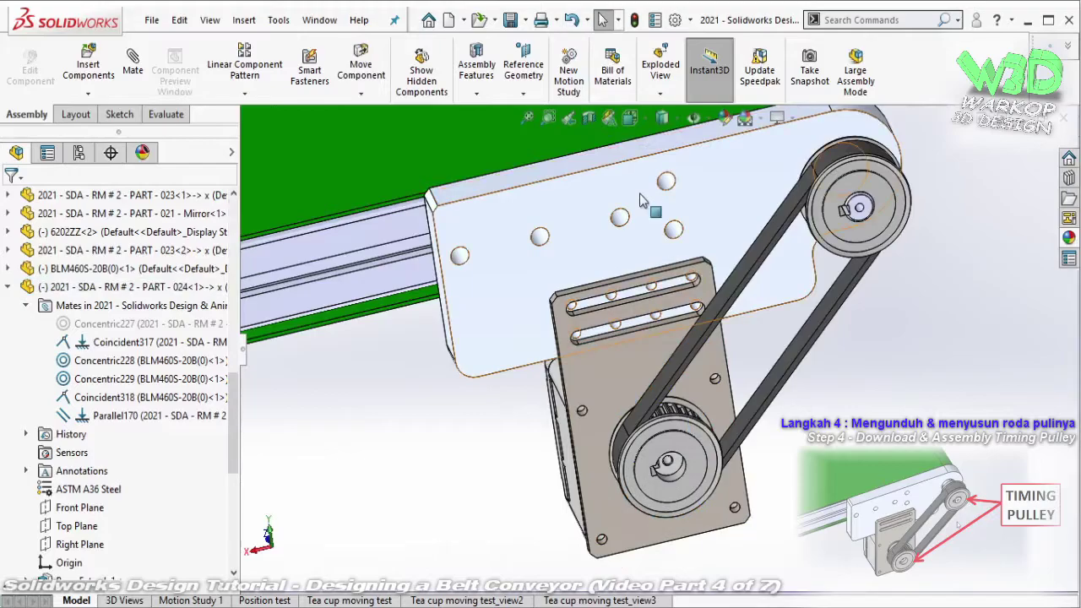
- Delete the Parallel170 mate and select the bracket plate (PART-021 Mirror)
click(499, 362)
middle_drag(499, 362, 456, 347)
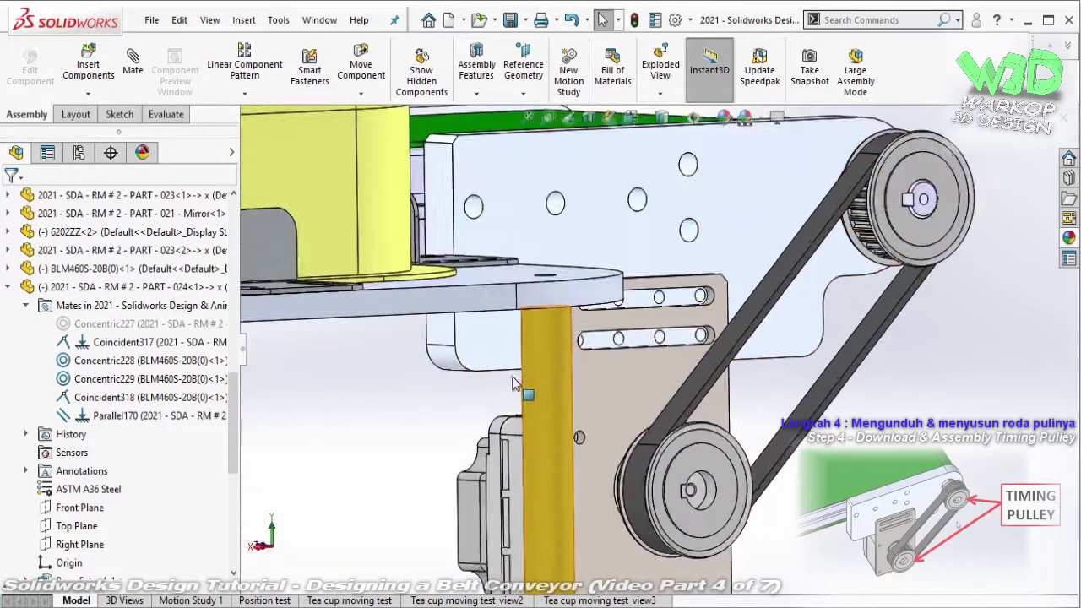
scroll(431, 337, up, 3)
scroll(416, 329, up, 2)
right_click(175, 416)
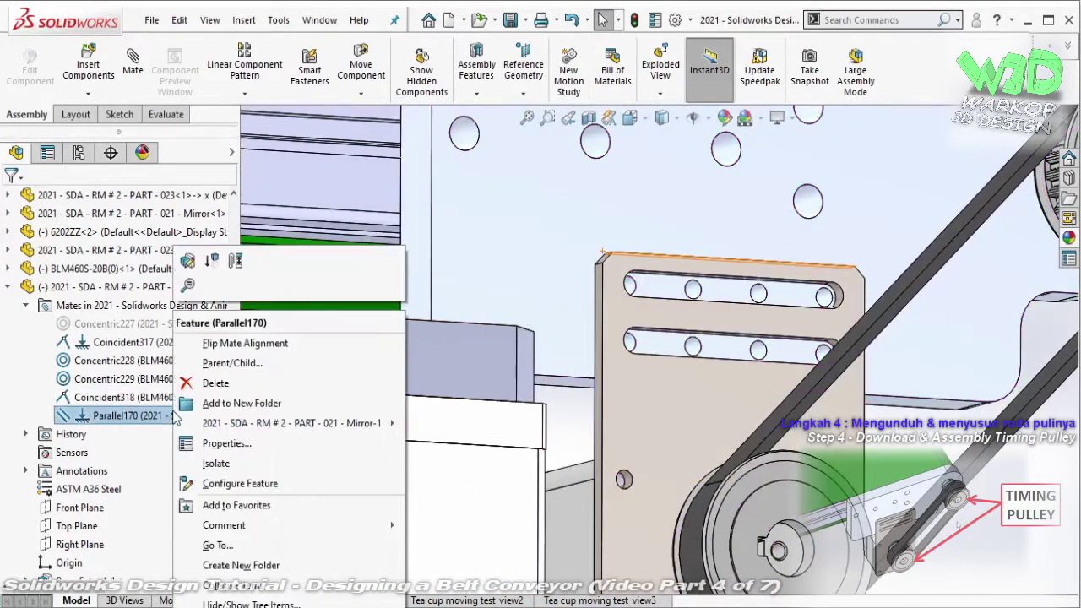
click(203, 385)
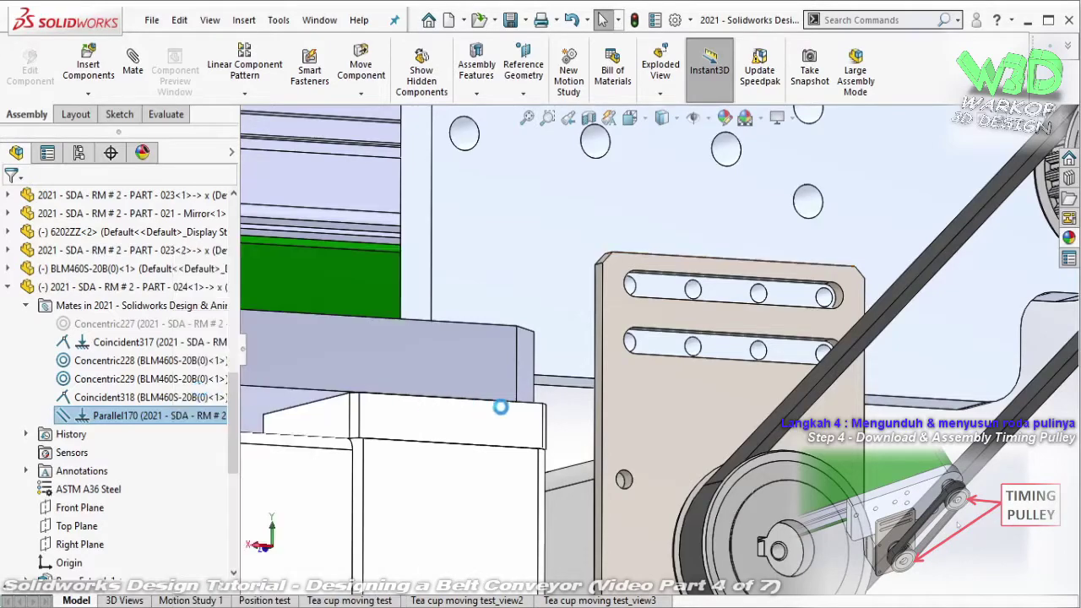
click(573, 393)
click(601, 371)
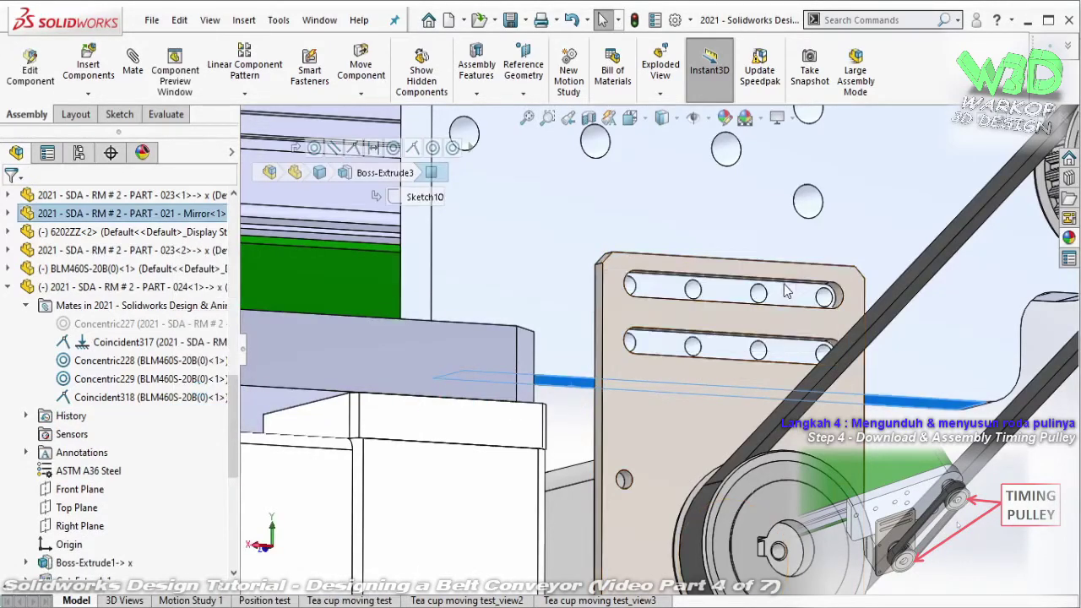
- Add a 33 mm distance mate, Distance37, between the bracket face and the motor plate's top face
click(133, 63)
middle_drag(739, 204, 739, 269)
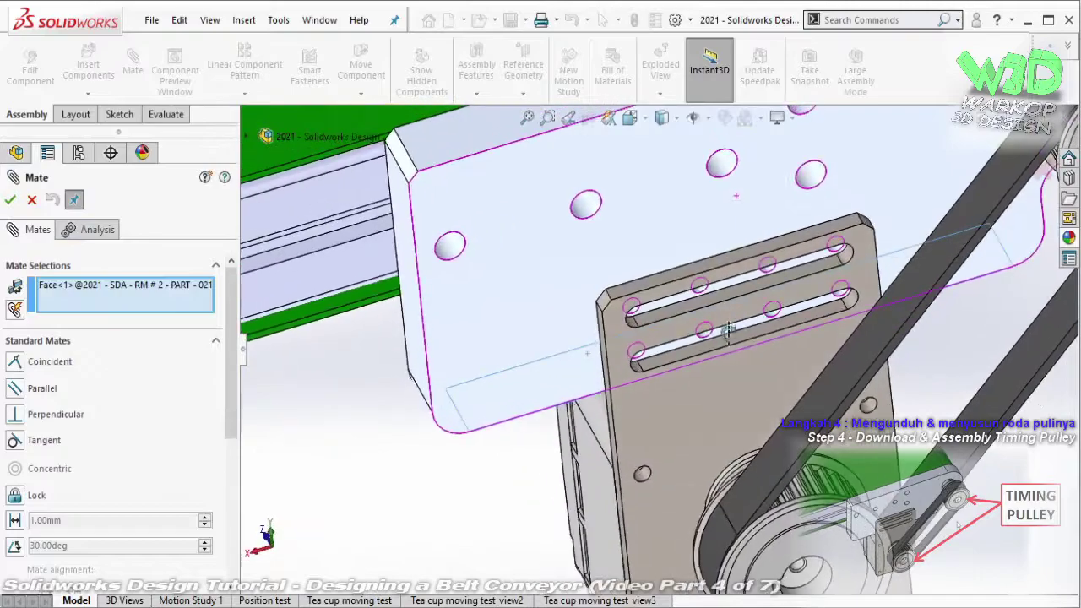
click(737, 265)
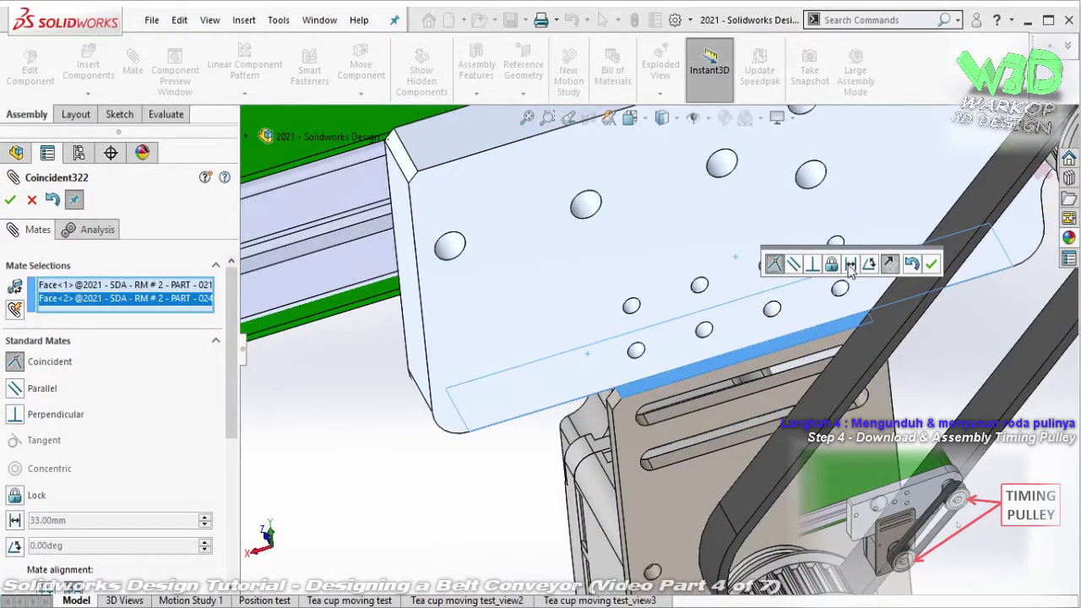
click(850, 265)
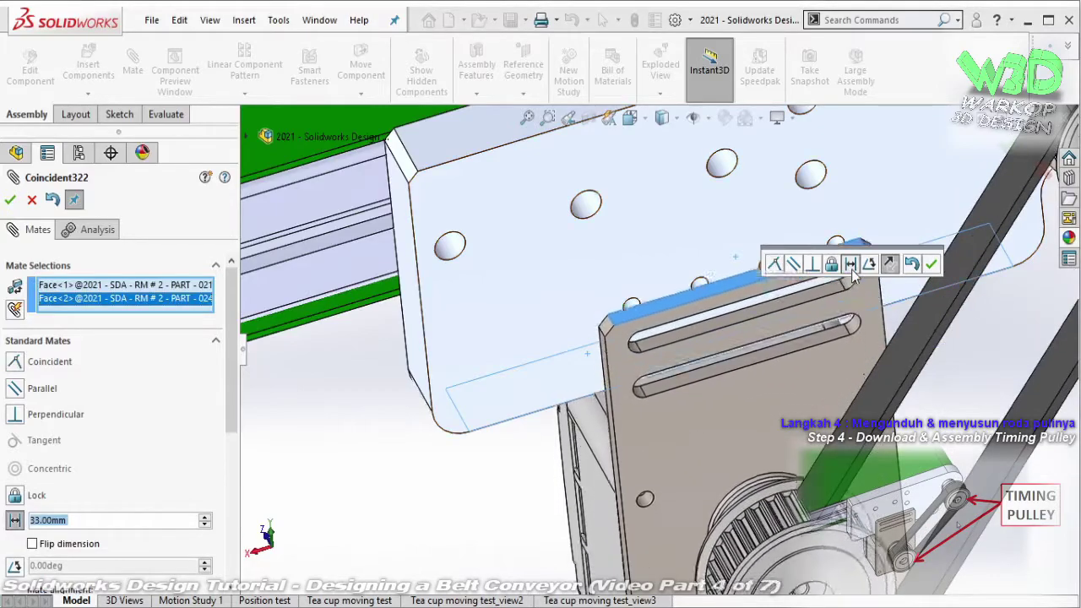
click(932, 268)
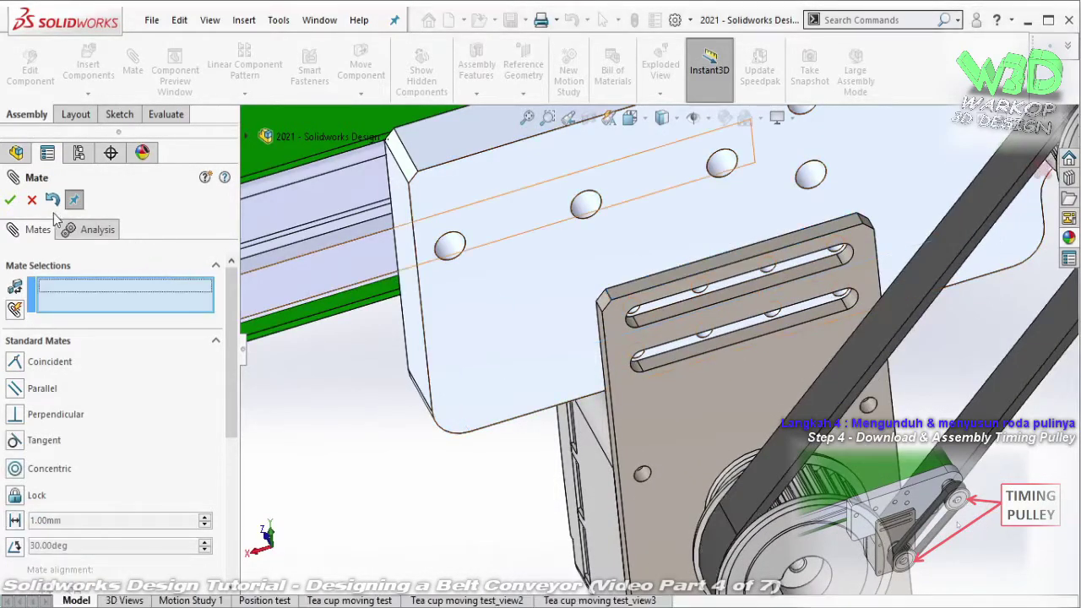
key(Escape)
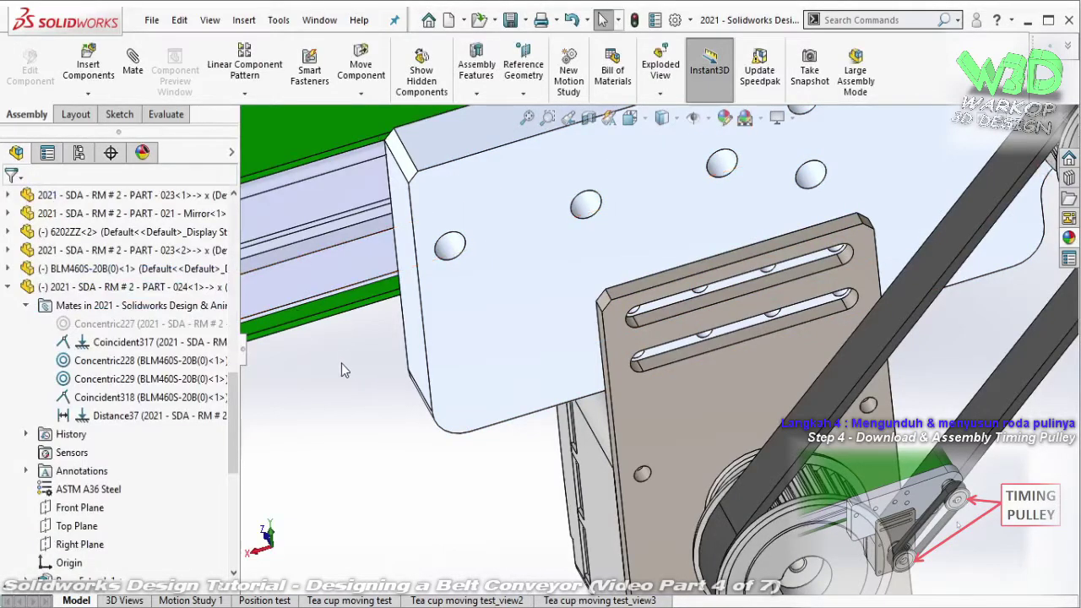
- Drag the motor plate with its pulley left and down along the slots
scroll(706, 348, up, 3)
drag(707, 363, 736, 357)
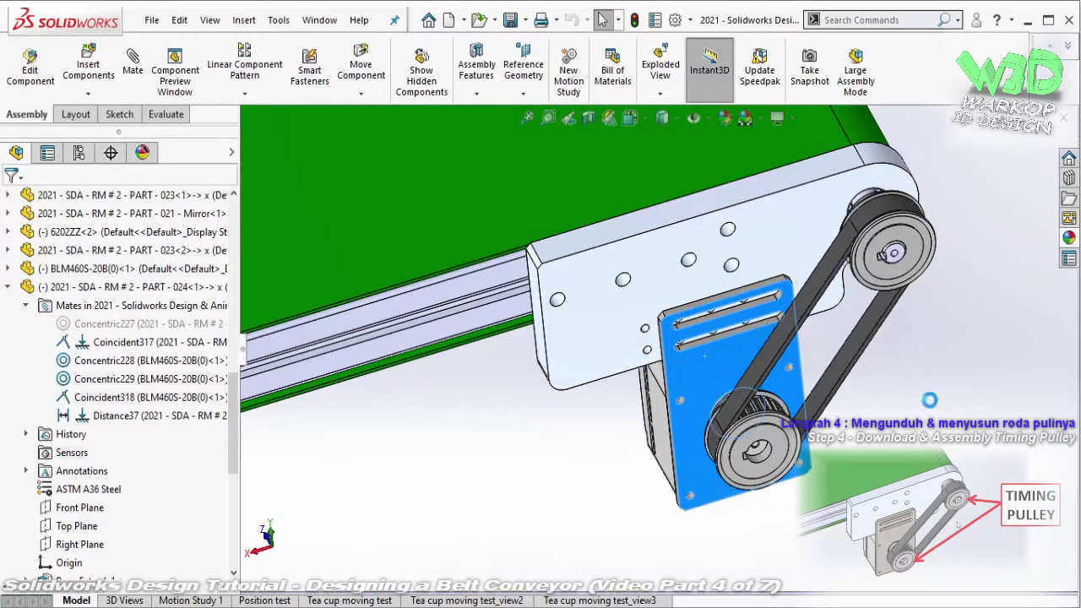
click(718, 365)
mouse_move(718, 366)
mouse_down()
mouse_move(684, 385)
mouse_move(675, 243)
mouse_up()
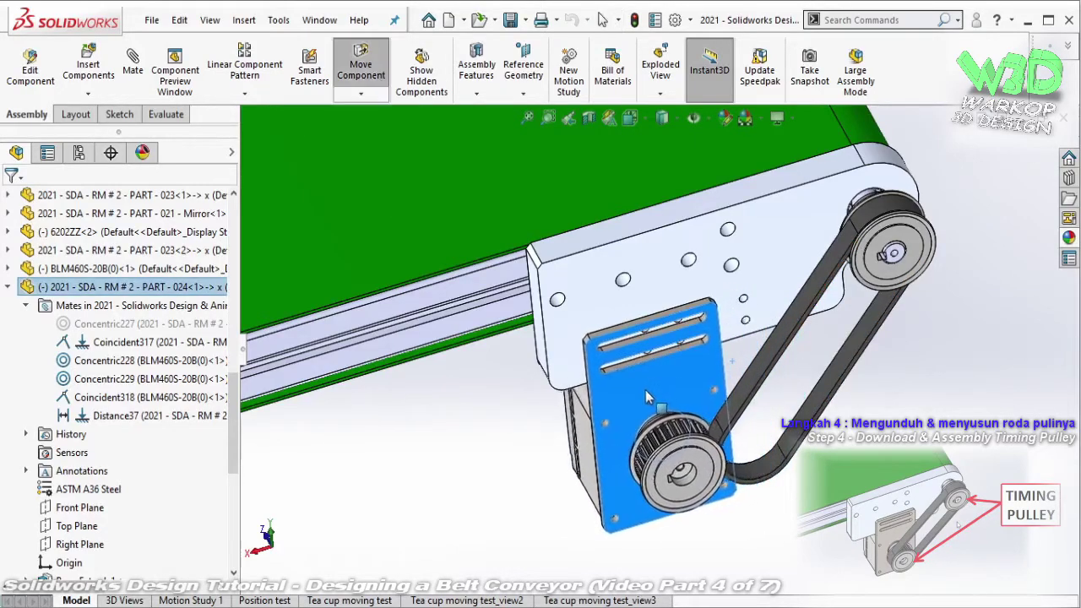
key(Escape)
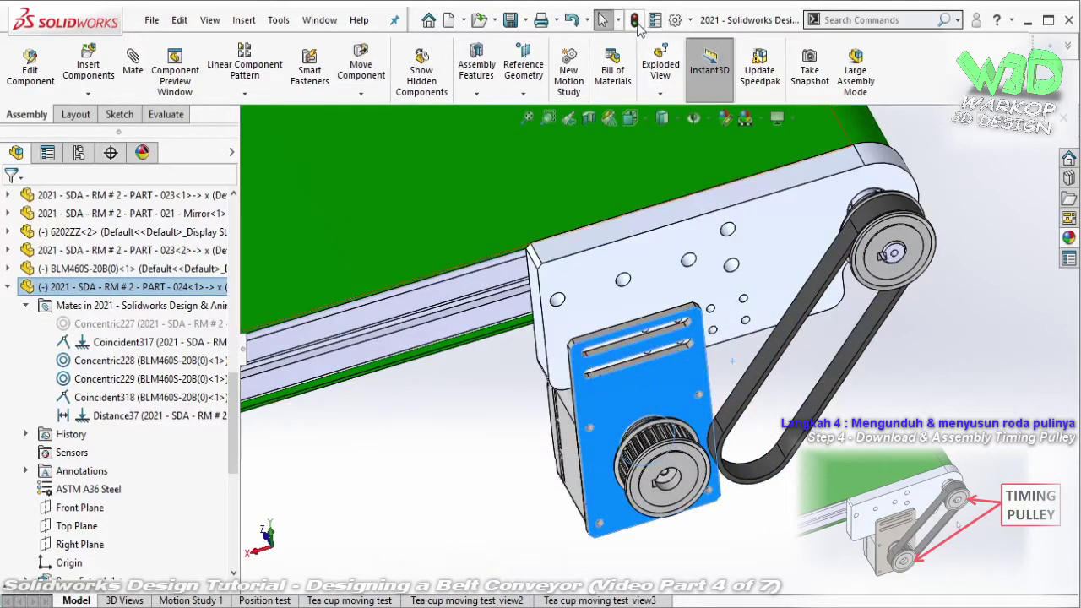
click(941, 424)
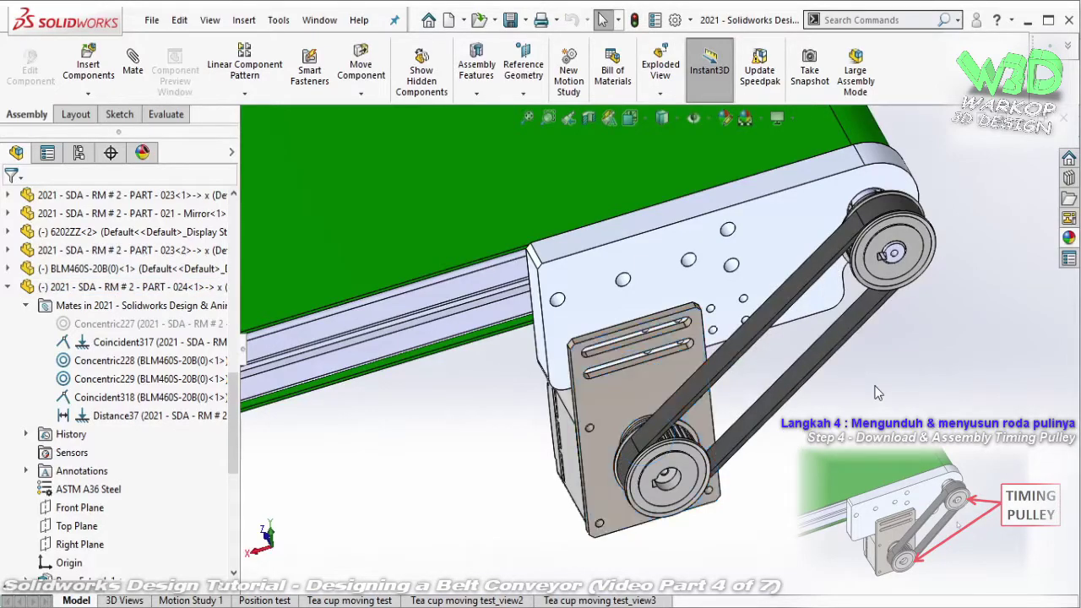
scroll(878, 392, down, 2)
- Suppress the conflicting Concentric227 mate, then slide the motor plate up and right
click(152, 323)
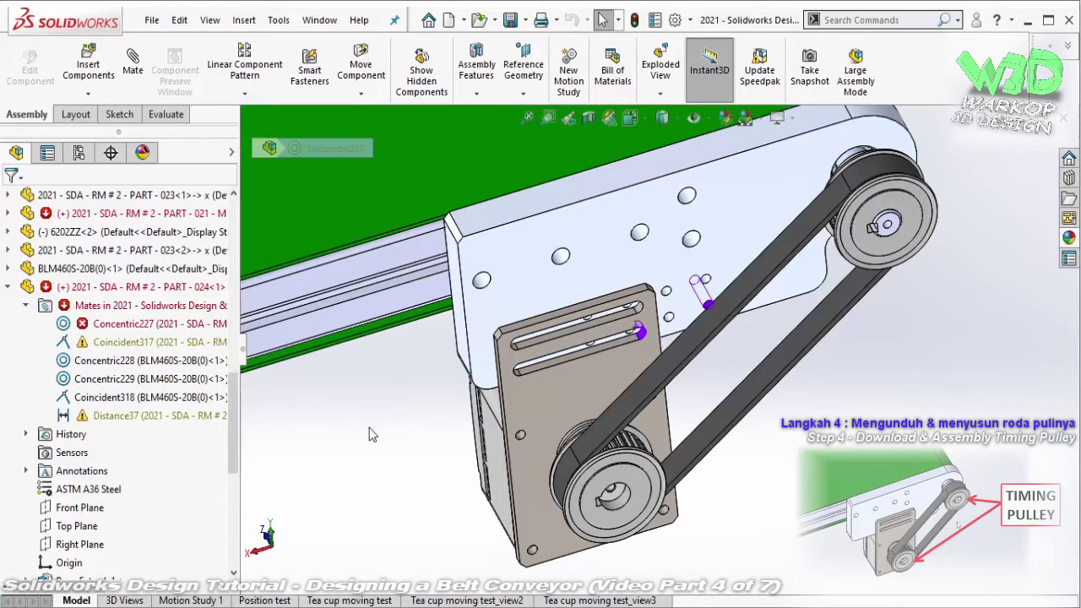
click(182, 325)
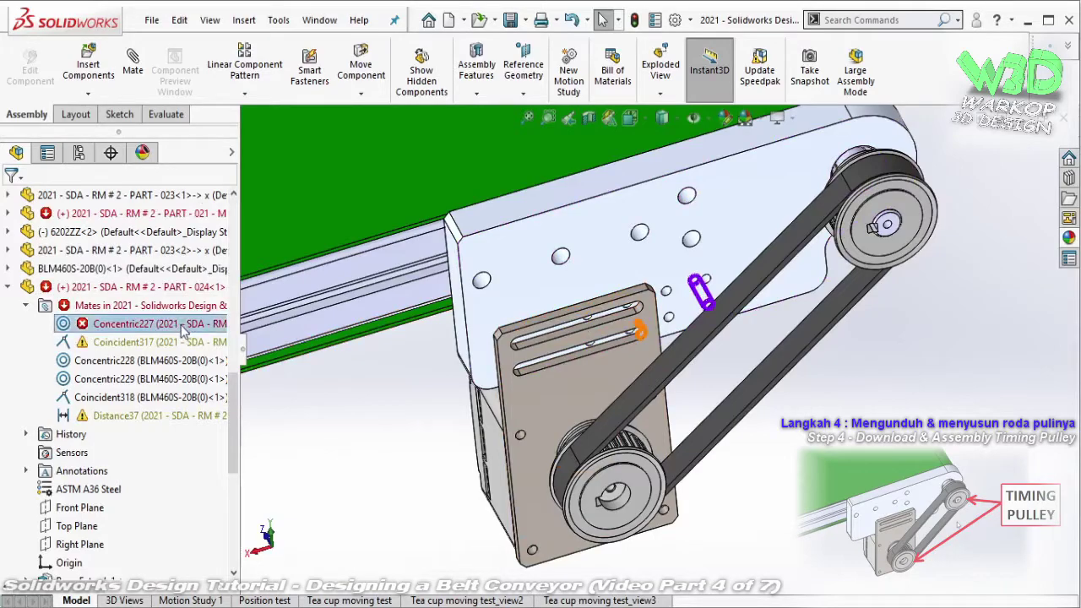
click(219, 275)
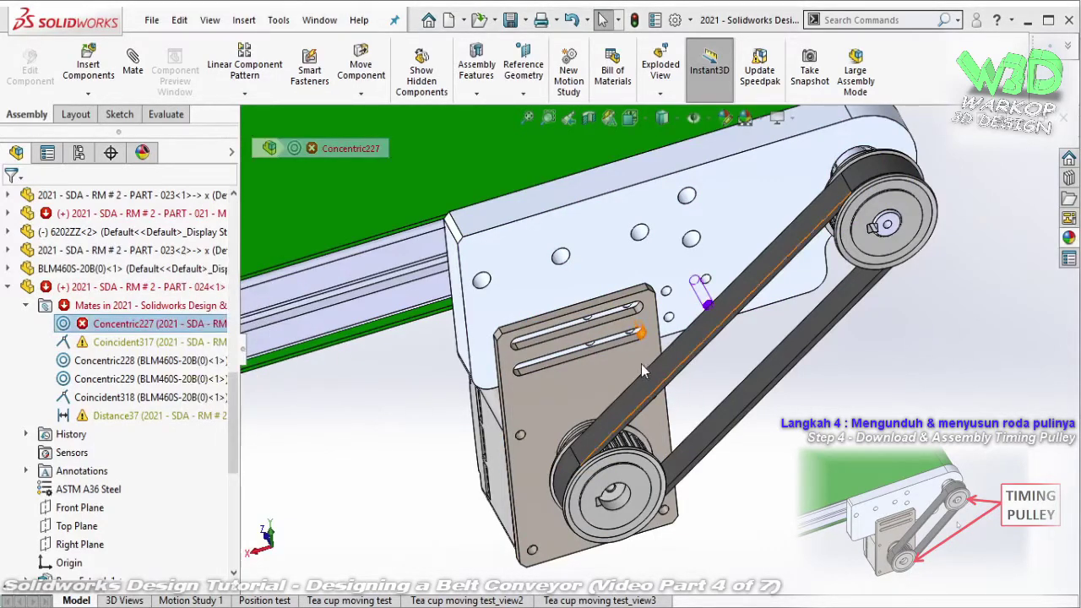
mouse_move(641, 364)
mouse_down()
mouse_move(663, 354)
mouse_move(701, 363)
mouse_up()
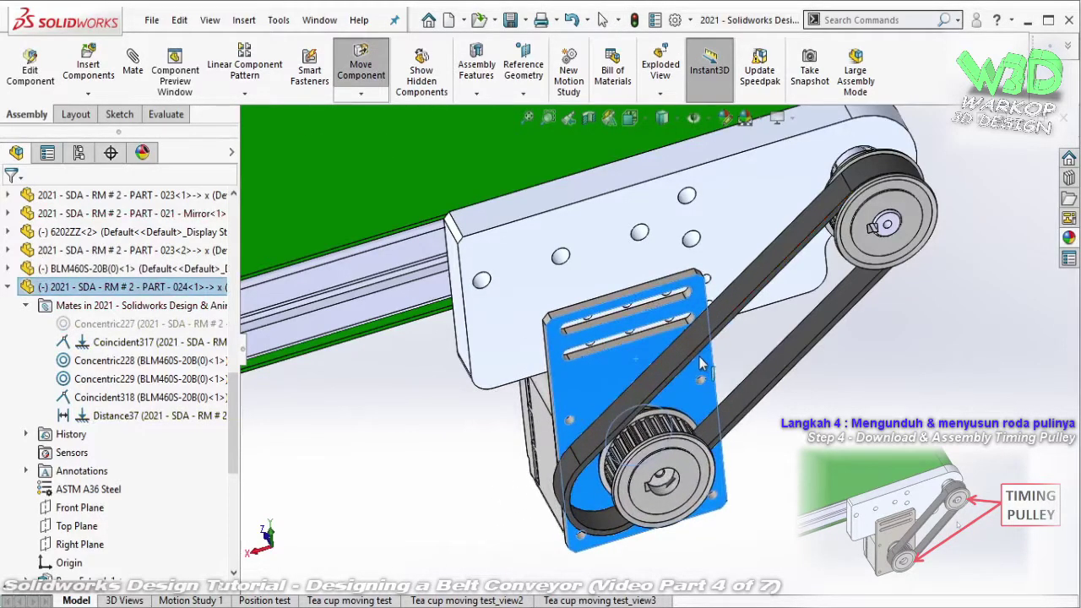
key(Escape)
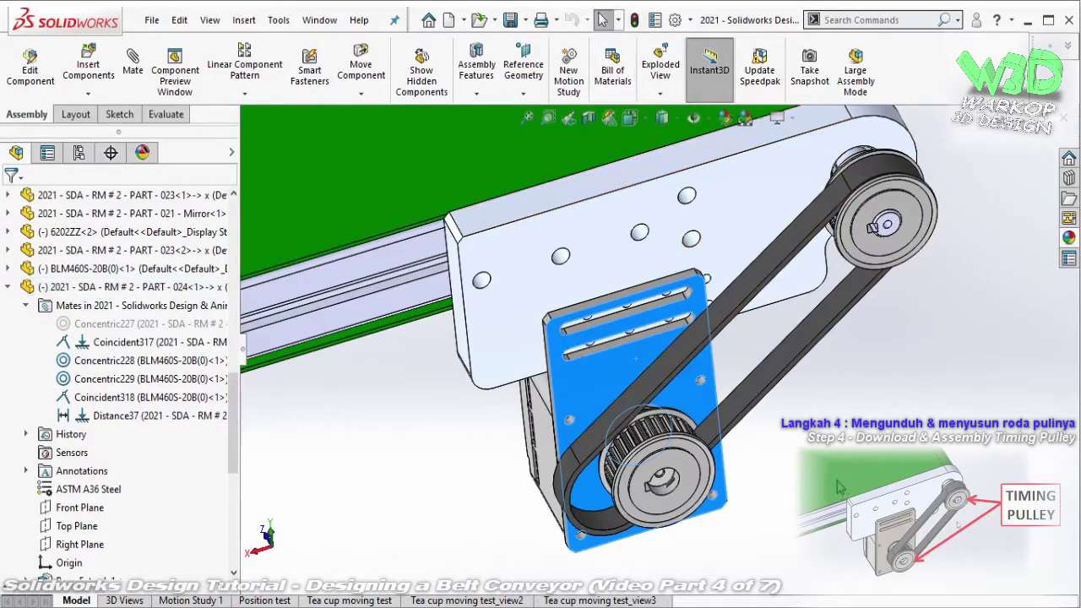
scroll(572, 382, down, 3)
- Add a 40 mm distance mate, Distance38, between the motor plate's side face and the bracket side face
click(573, 381)
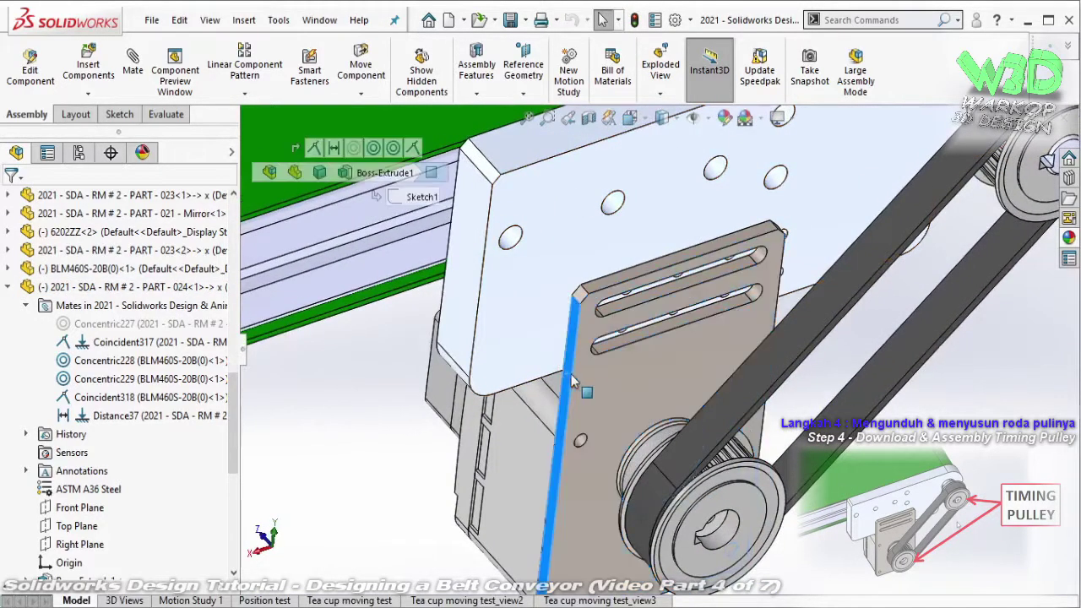
click(716, 328)
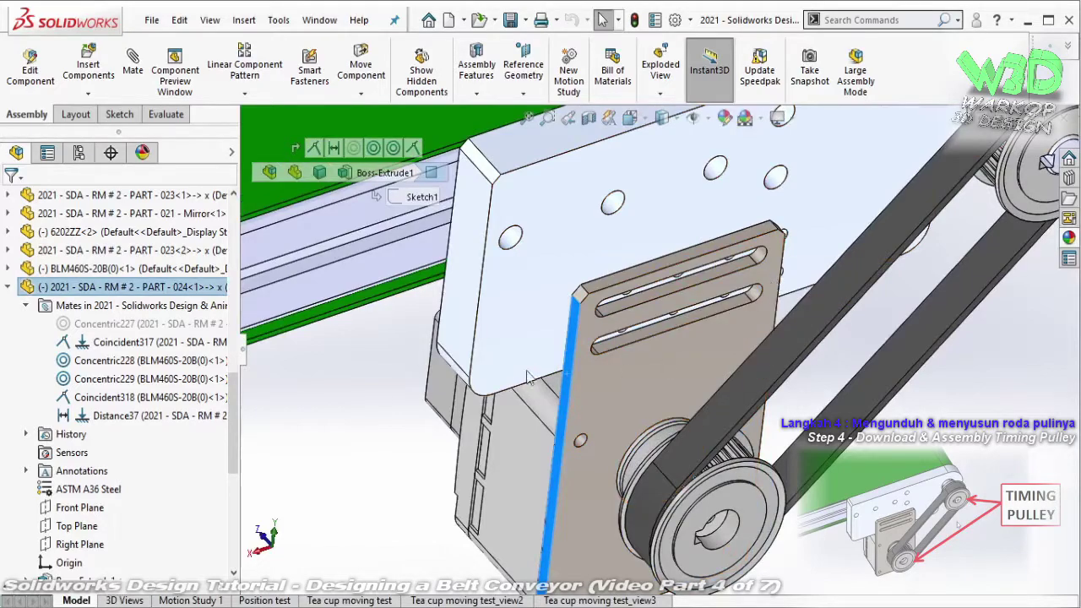
key(m)
click(465, 326)
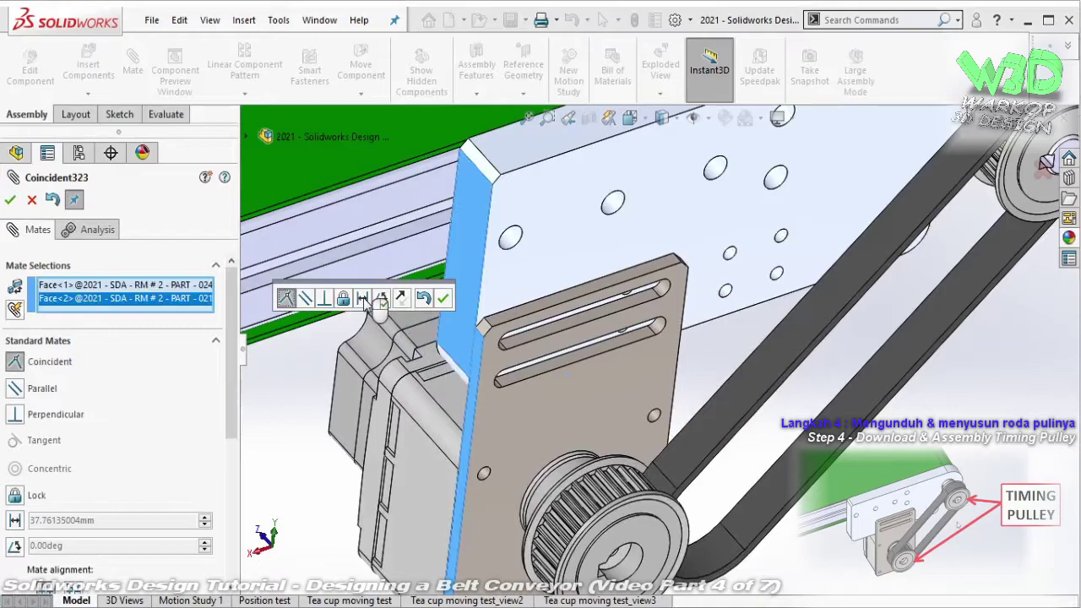
click(363, 299)
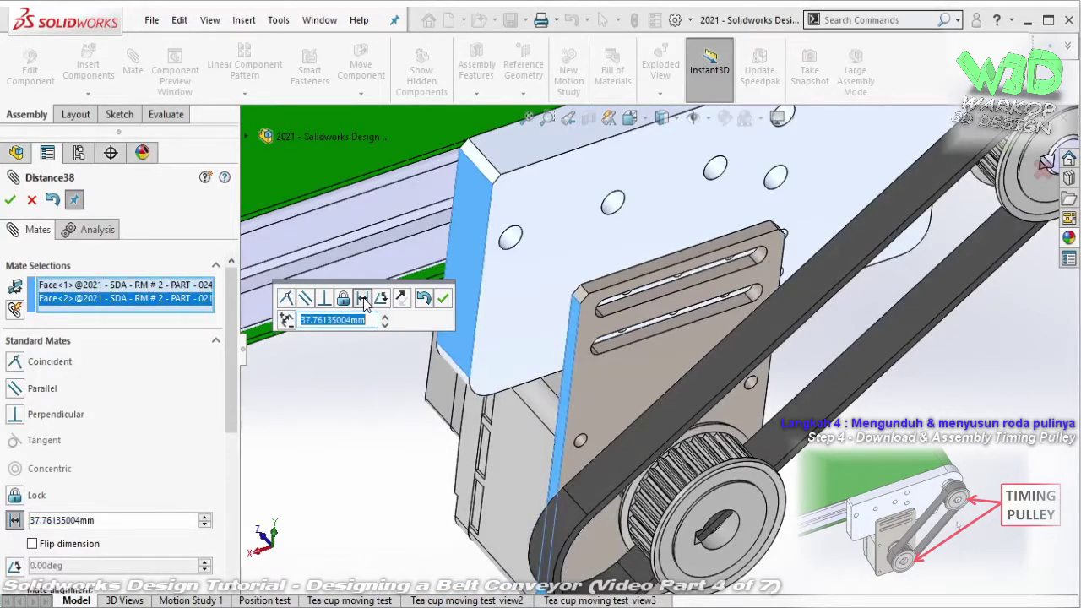
text(40)
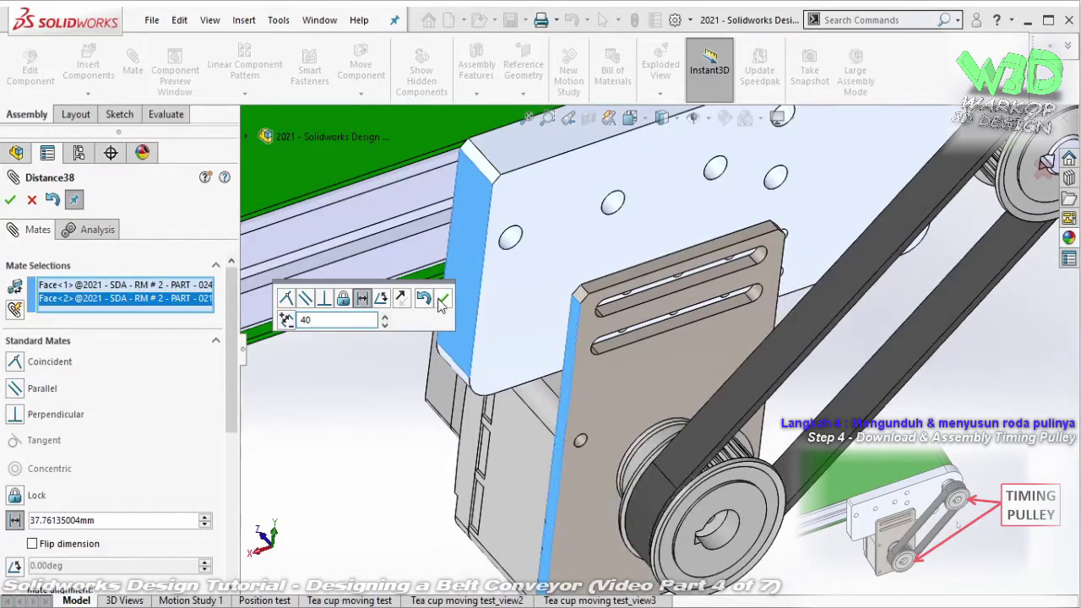
click(440, 300)
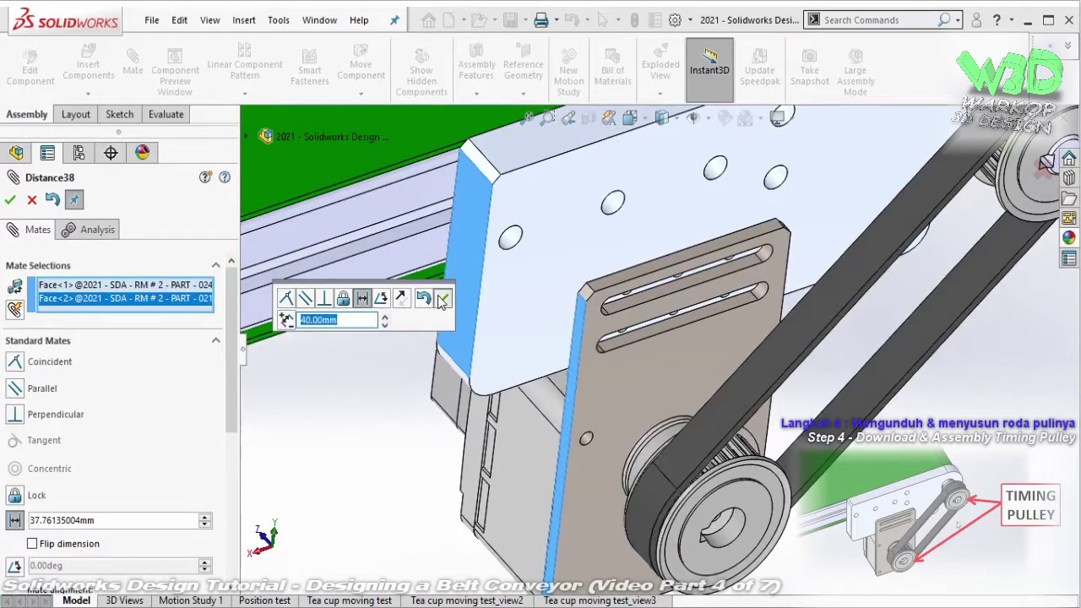
click(10, 200)
- Collapse all items in the component tree
scroll(717, 324, up, 4)
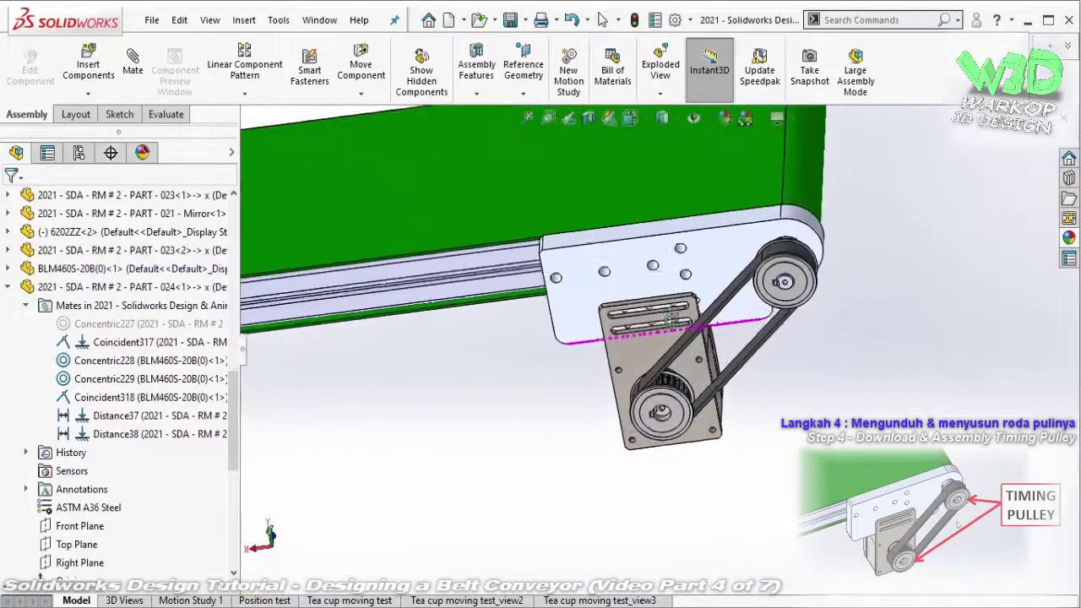
middle_drag(717, 324, 684, 332)
right_click(193, 447)
click(224, 460)
scroll(697, 304, up, 3)
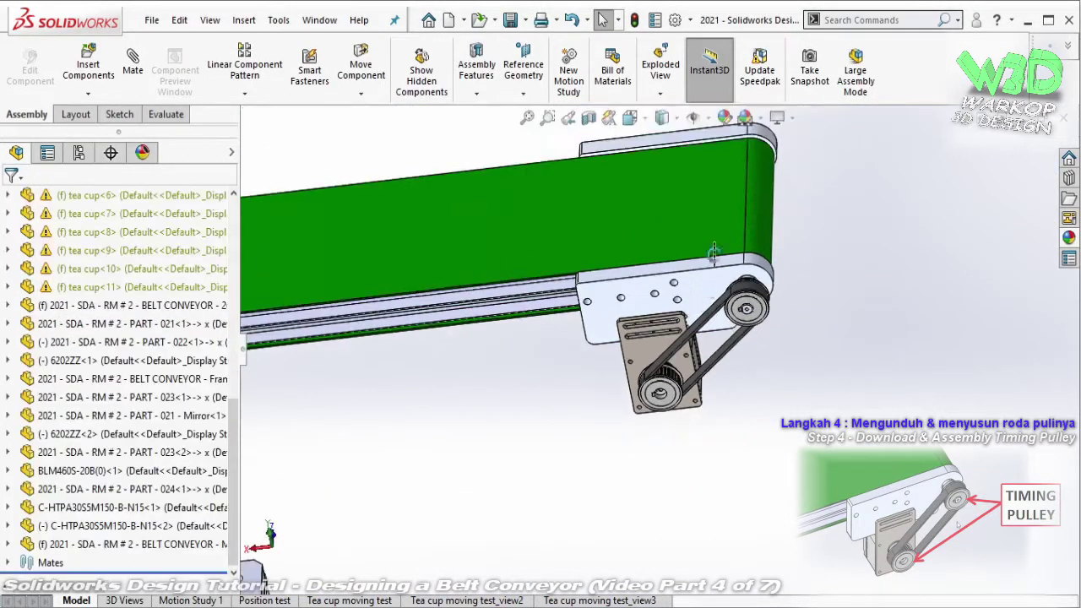
scroll(602, 194, down, 1)
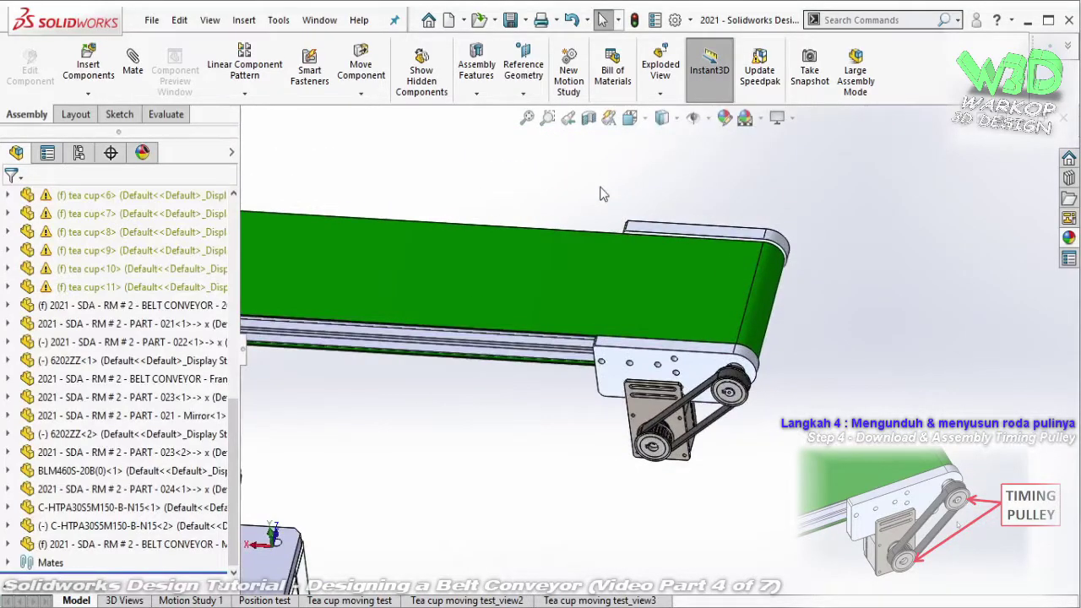